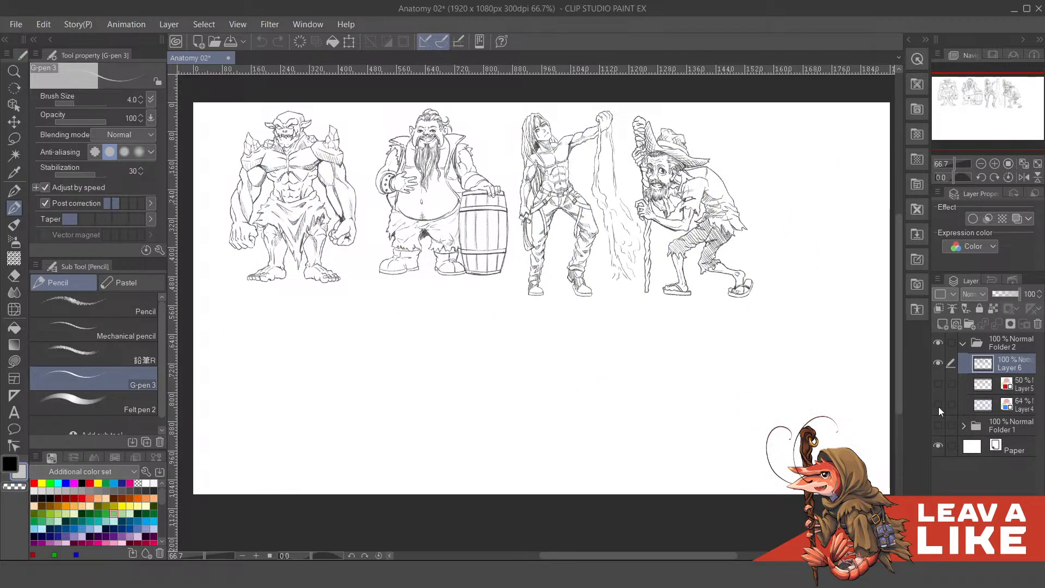
- Examine the four finished character line drawings in the upper row of the canvas without the sketch layers
click(938, 406)
click(938, 407)
drag(662, 366, 655, 378)
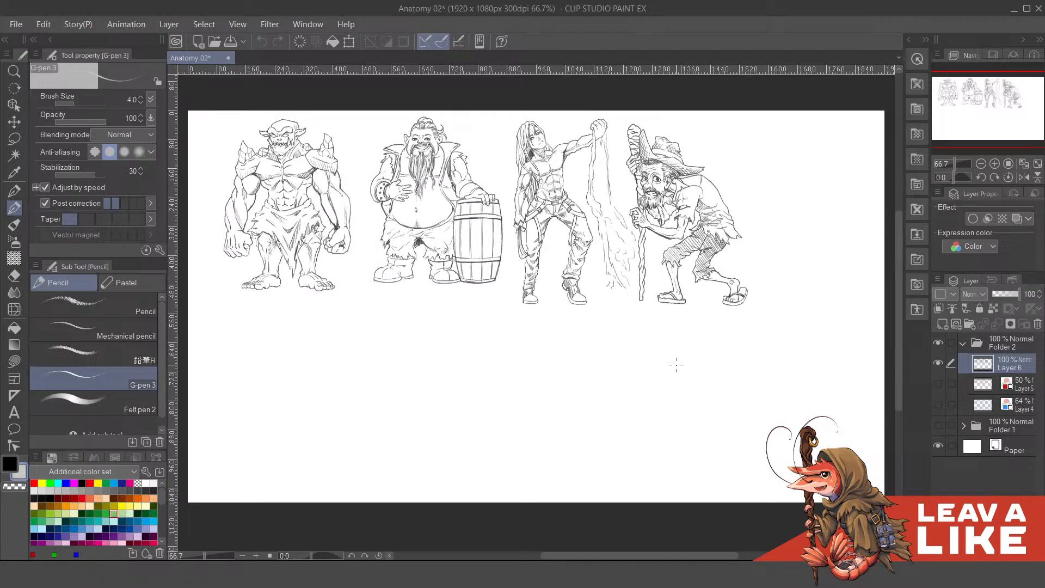
drag(676, 365, 679, 380)
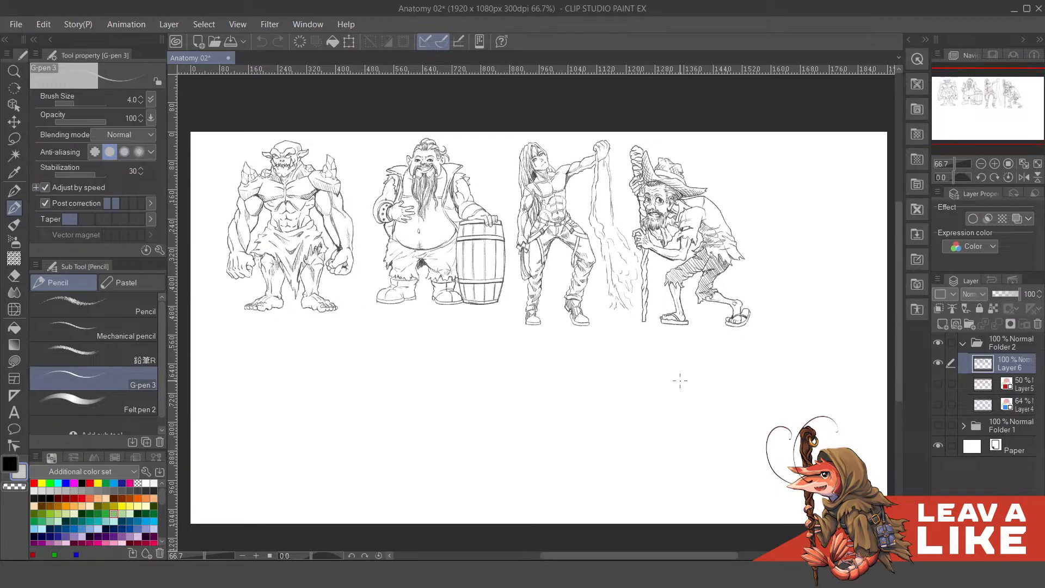
scroll(620, 330, up, 2)
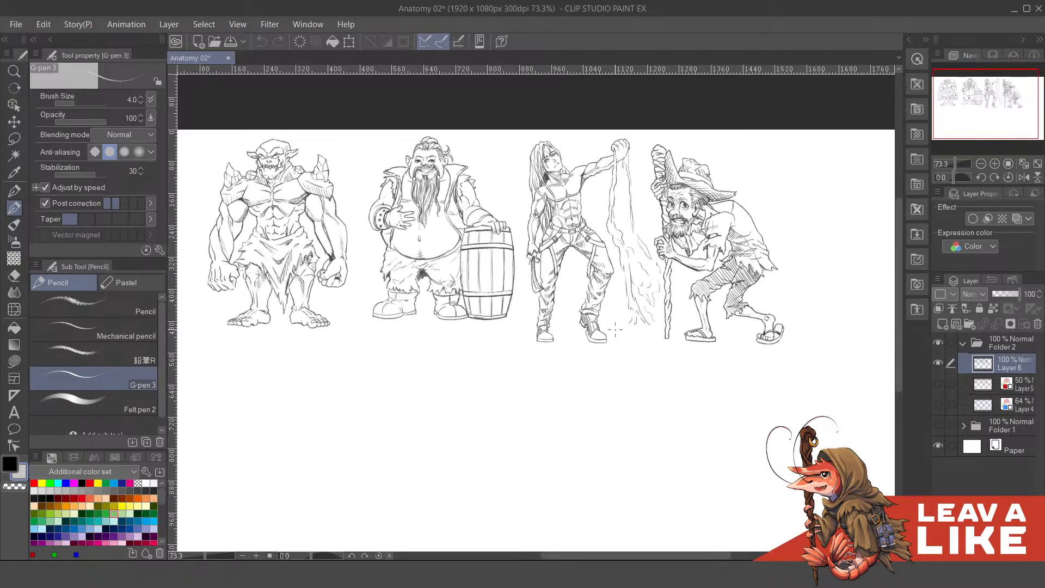
drag(611, 352, 615, 329)
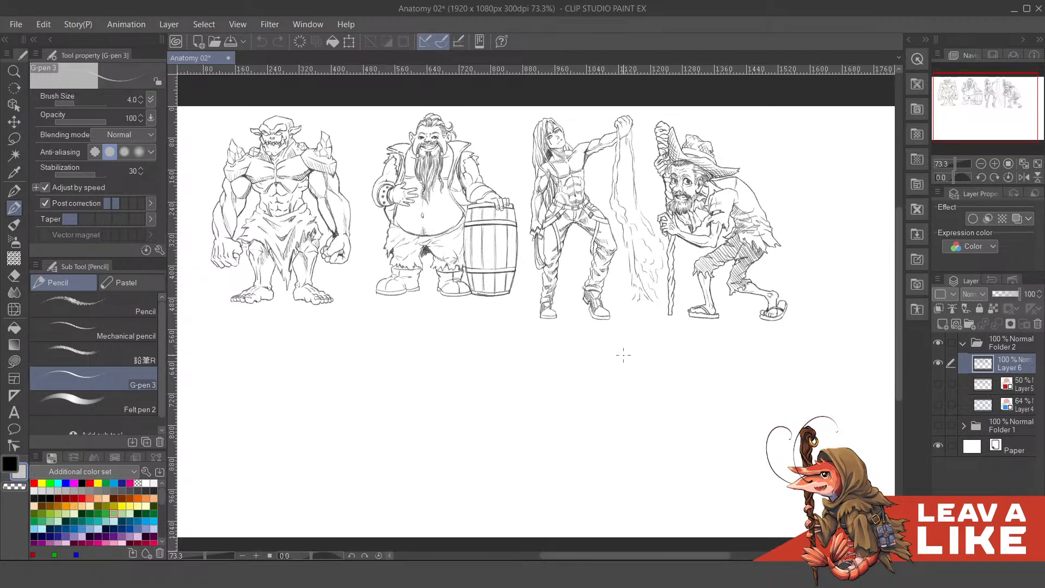
drag(673, 383, 665, 393)
drag(616, 467, 632, 450)
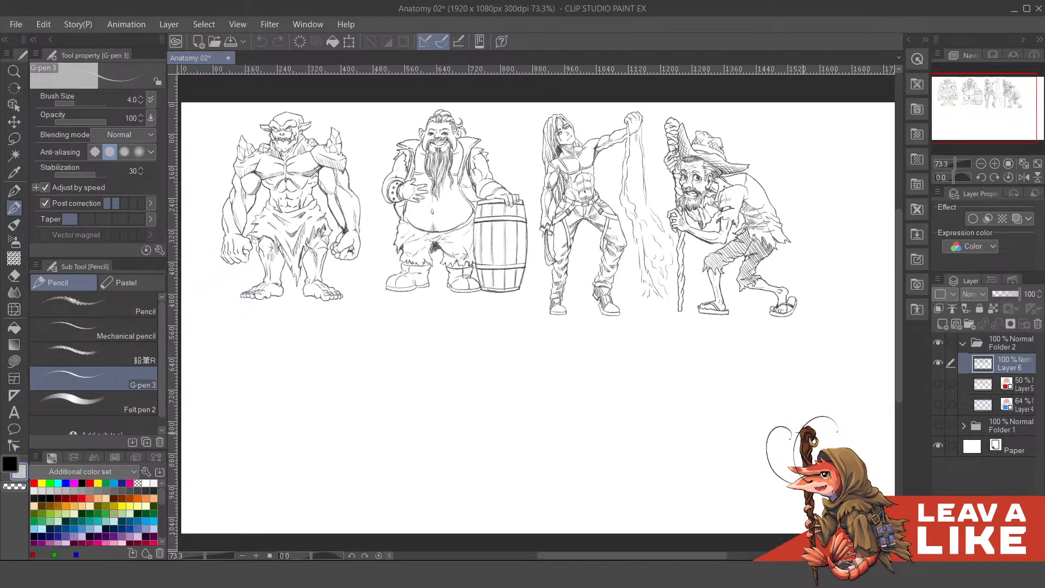
drag(845, 415, 832, 411)
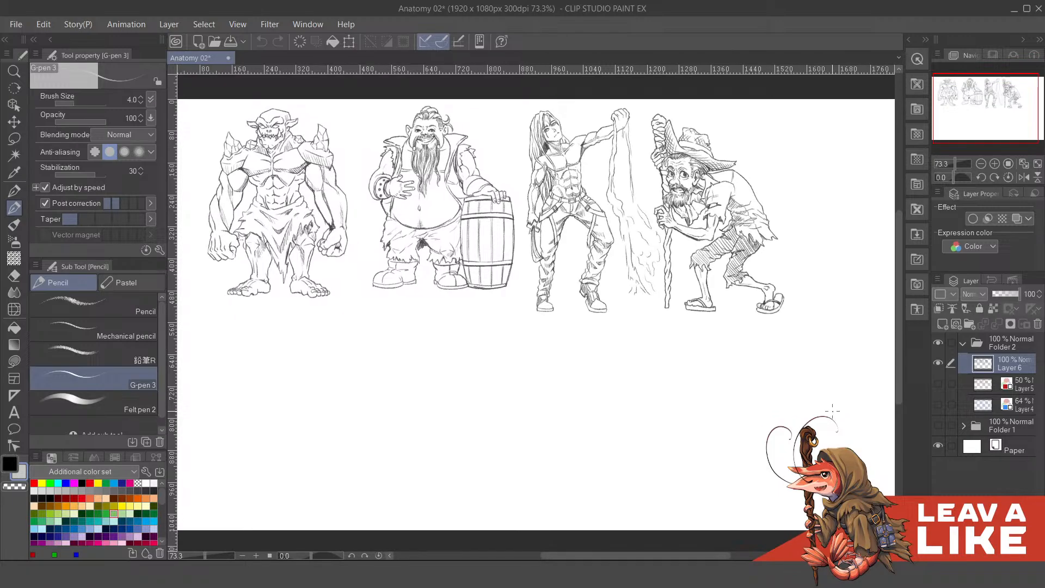
drag(733, 369, 723, 415)
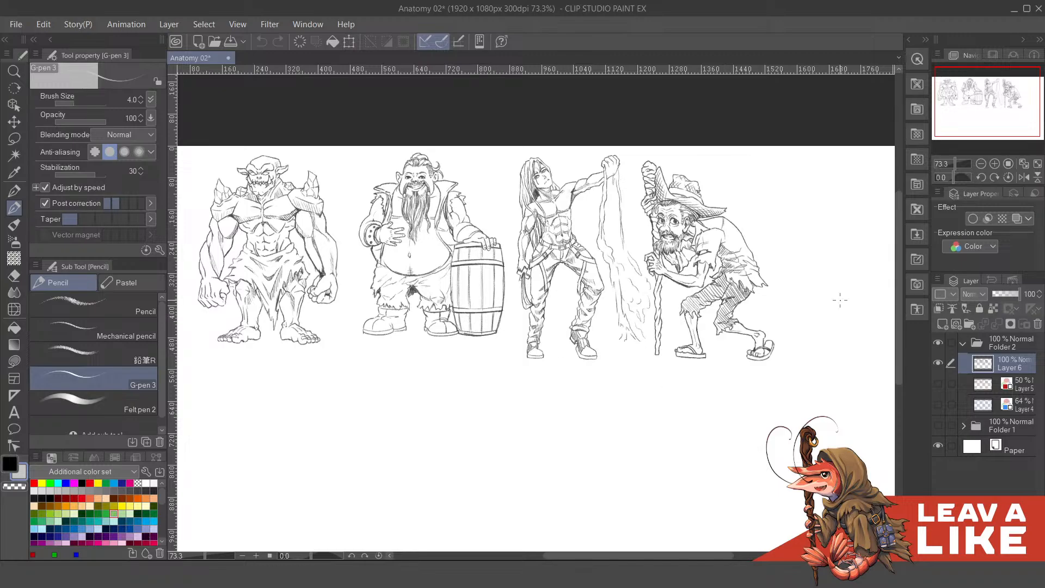
scroll(840, 300, down, 2)
scroll(840, 299, up, 1)
- Show the blue construction sketches on Layer 4 and the red refined sketches on Layer 5
click(938, 405)
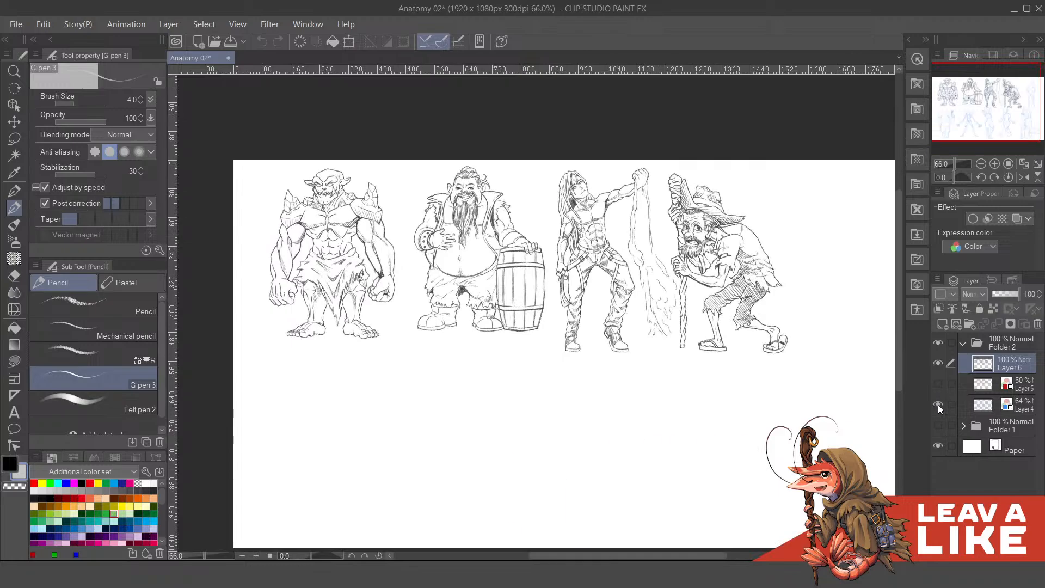
click(937, 404)
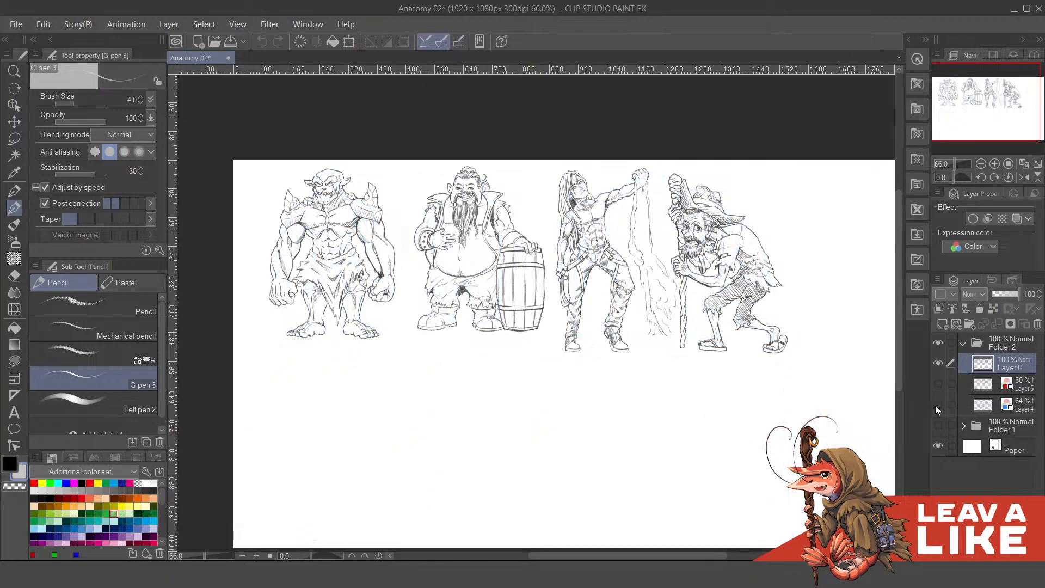
click(935, 405)
click(936, 387)
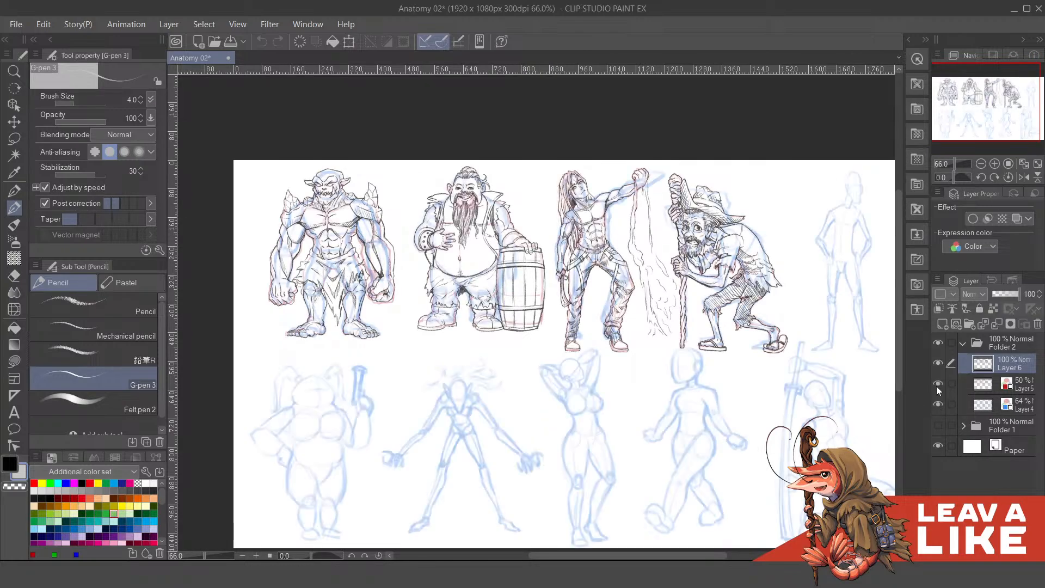
scroll(850, 376, right, 3)
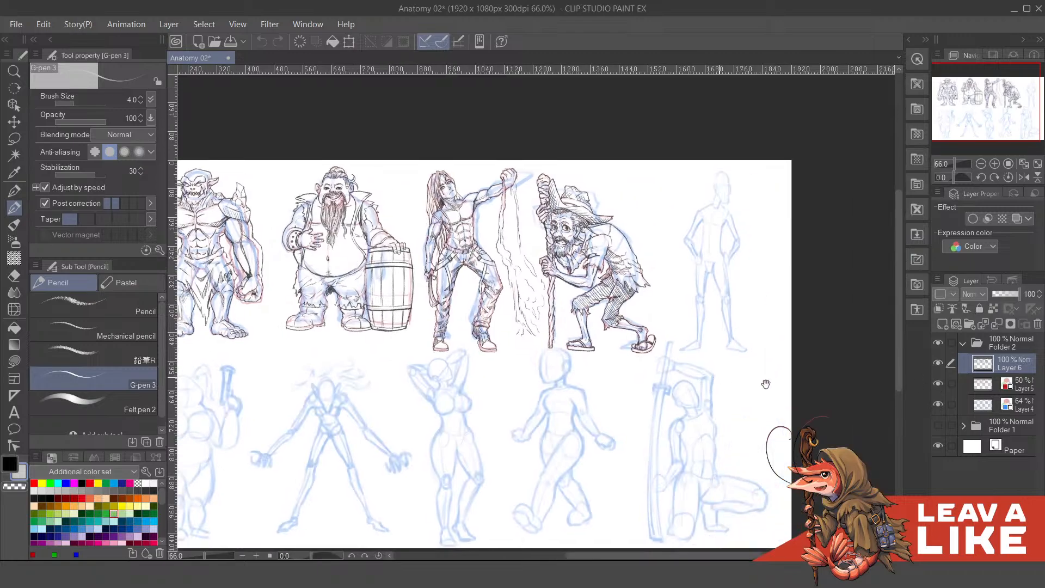
- Set the opacity of the red sketch layer, Layer 5, to 100%
click(1017, 384)
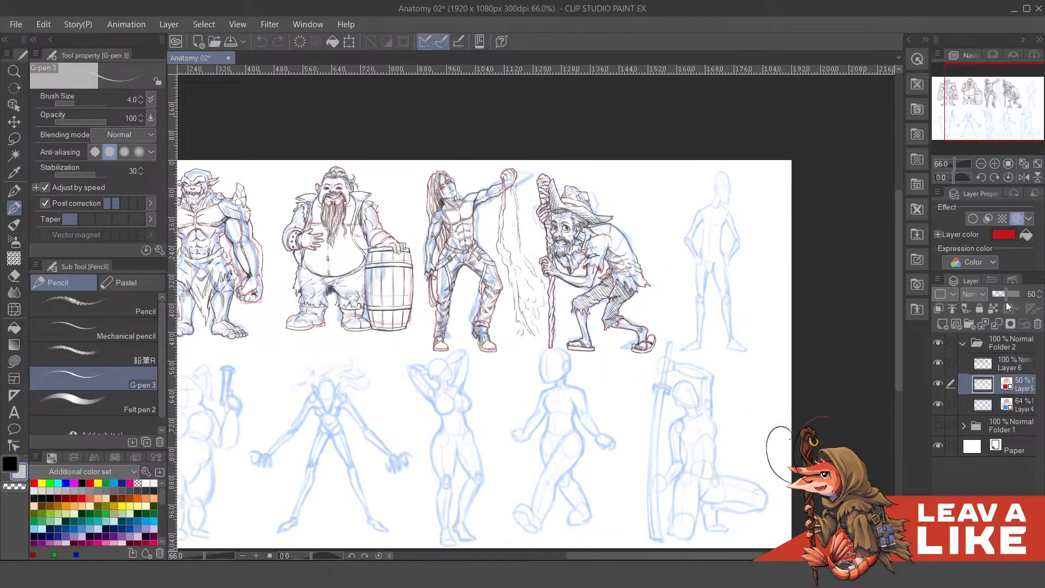
click(1023, 406)
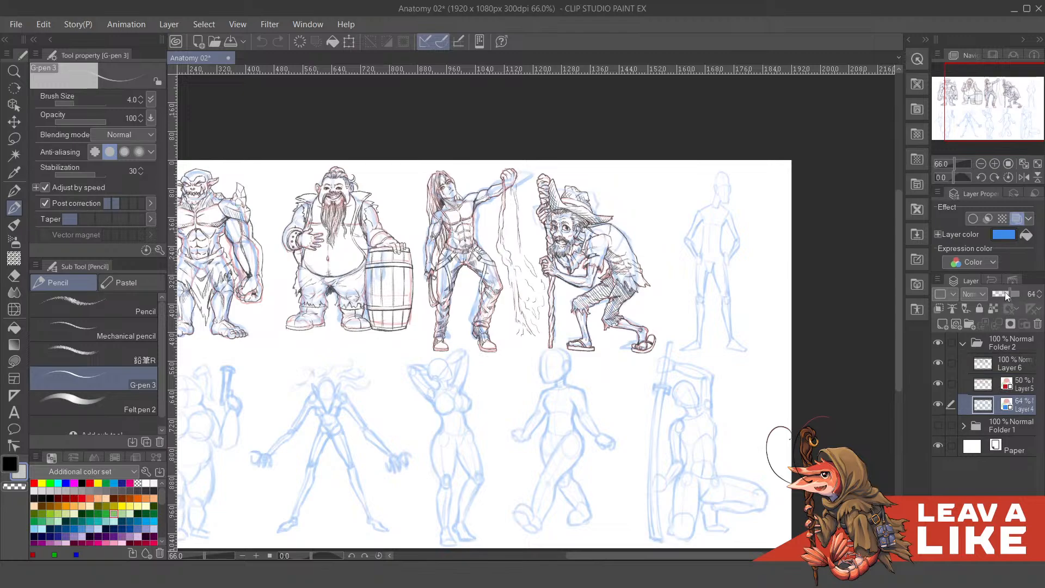
click(1021, 387)
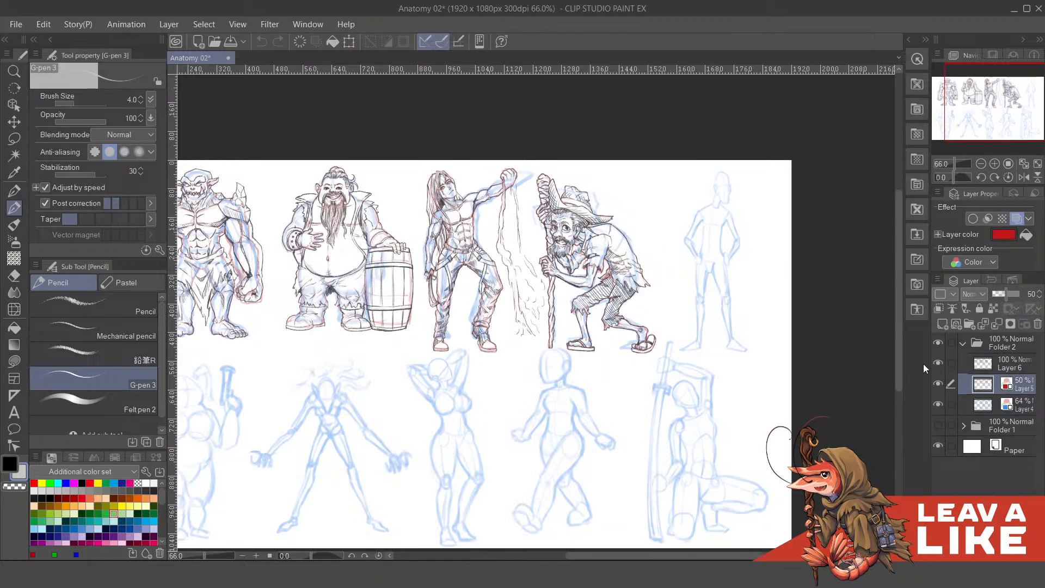
drag(1011, 296, 1023, 295)
- Ready the G-pen 3 brush with black as the drawing color for the blue standing figure
scroll(760, 261, up, 3)
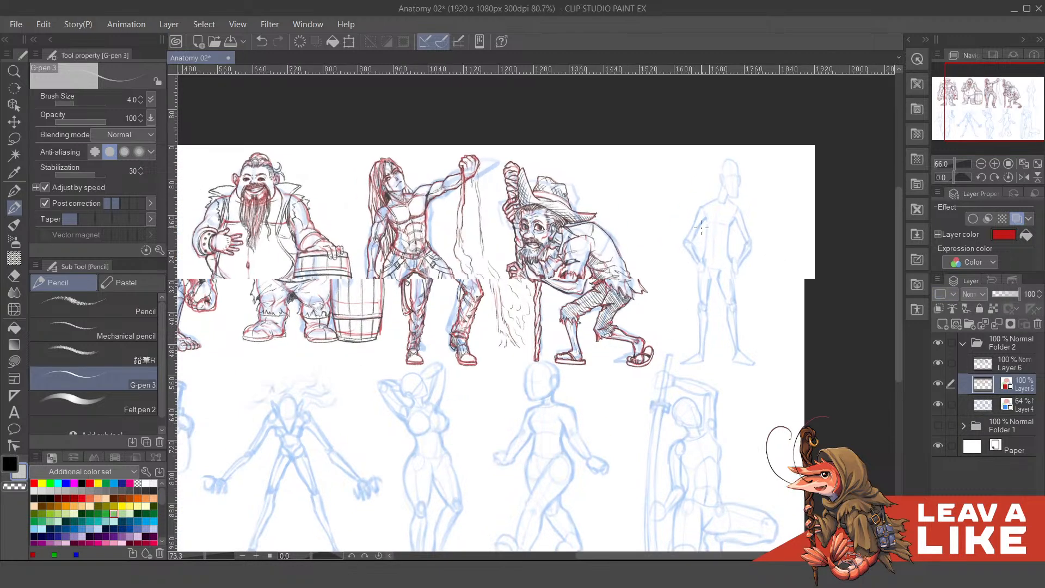
scroll(724, 261, up, 1)
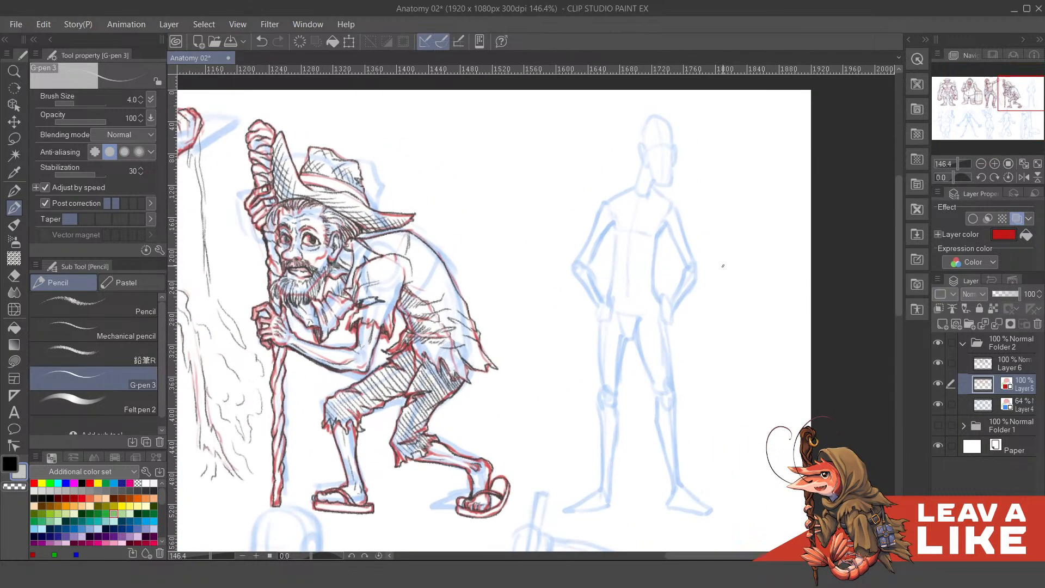
click(76, 396)
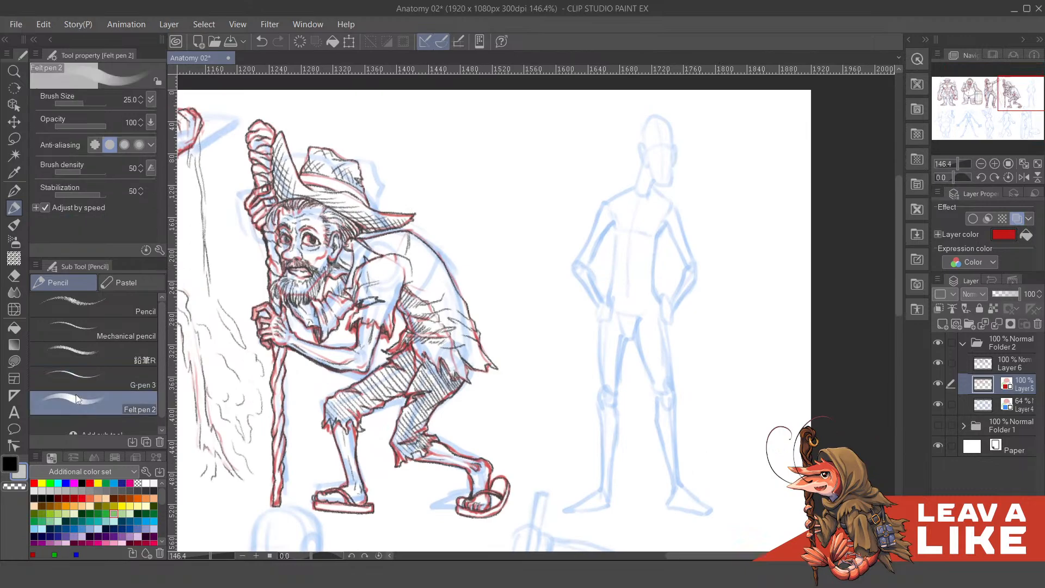
click(93, 385)
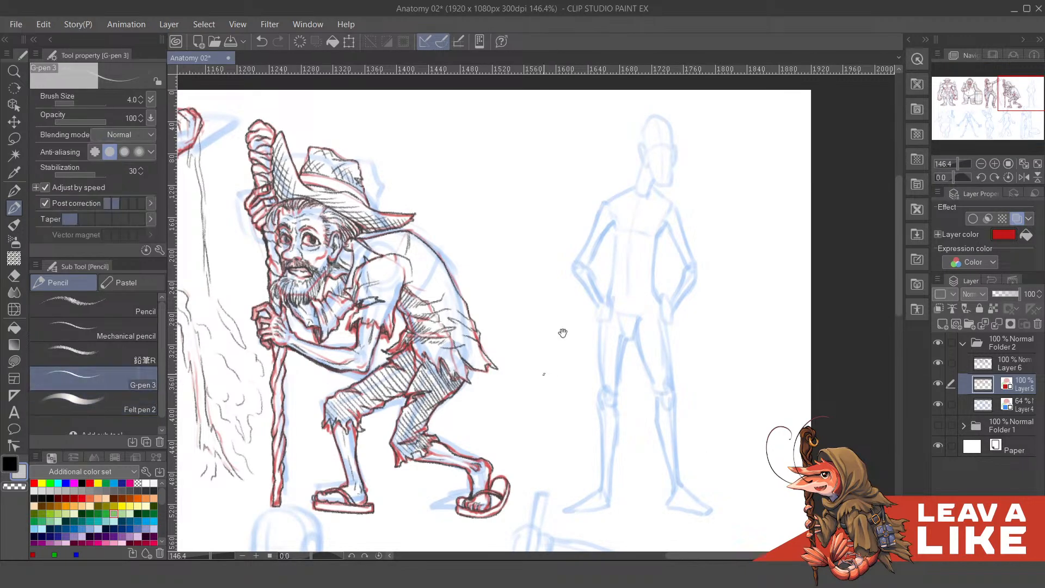
scroll(576, 326, up, 2)
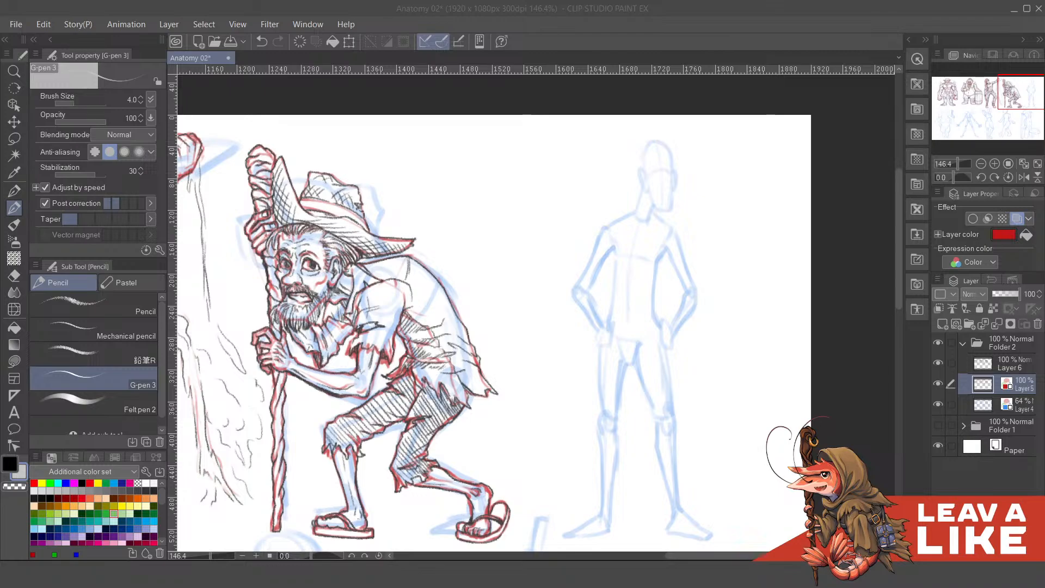
click(183, 3)
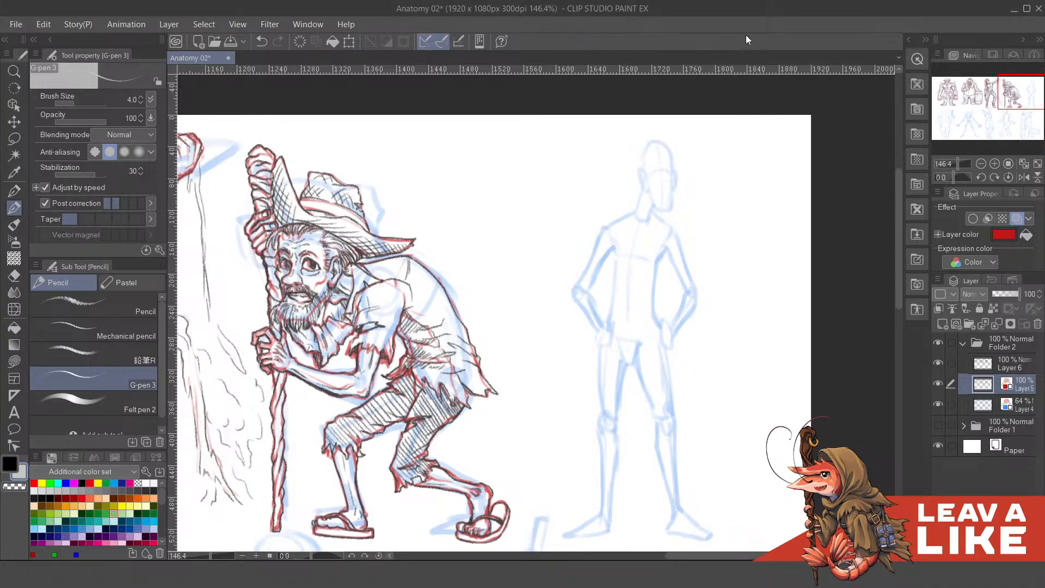
scroll(697, 232, up, 1)
drag(719, 206, 711, 296)
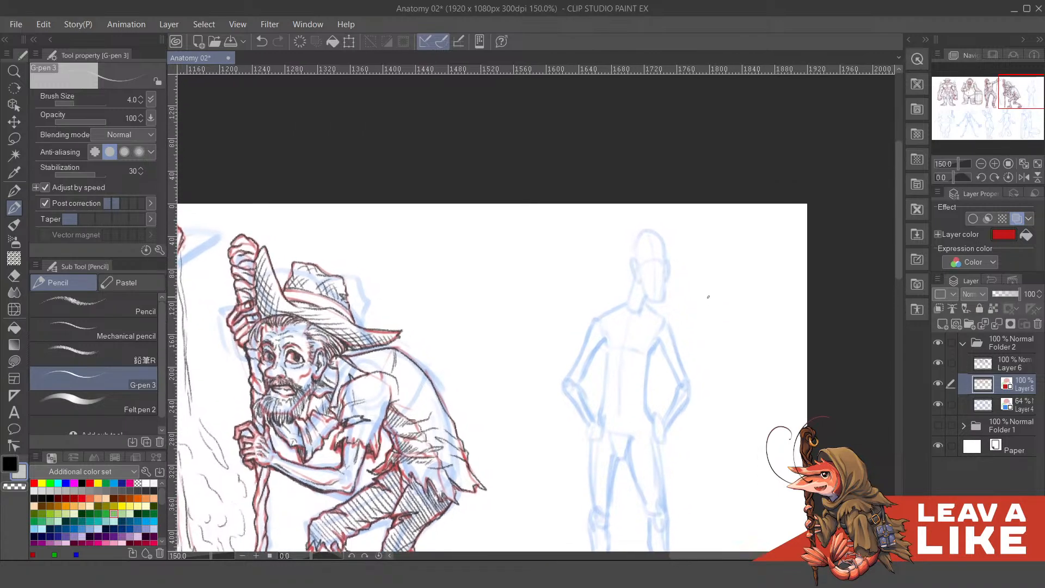
key(x)
drag(644, 262, 679, 374)
key(ctrl+z)
drag(642, 249, 646, 296)
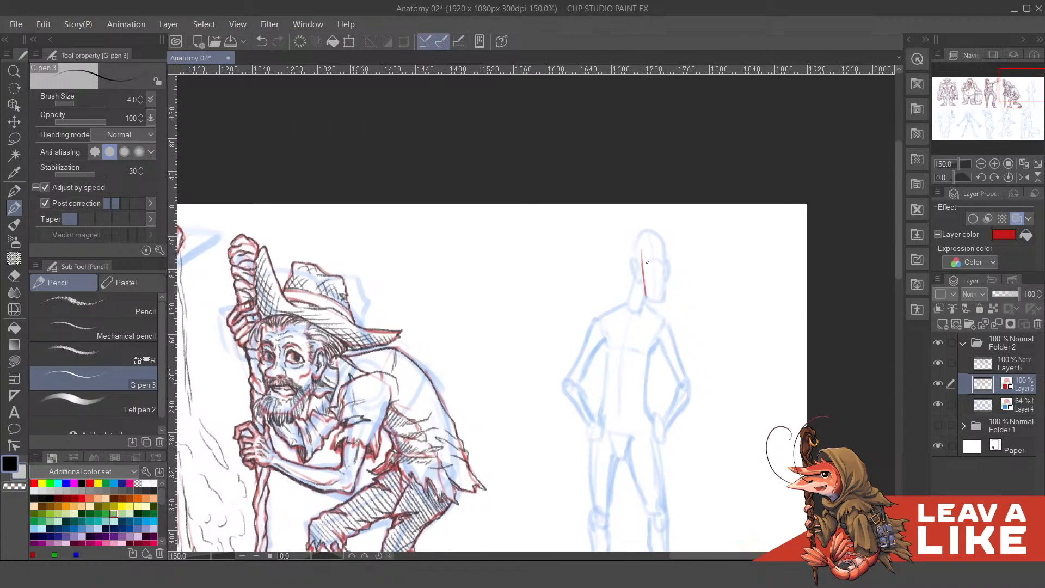
scroll(666, 275, up, 2)
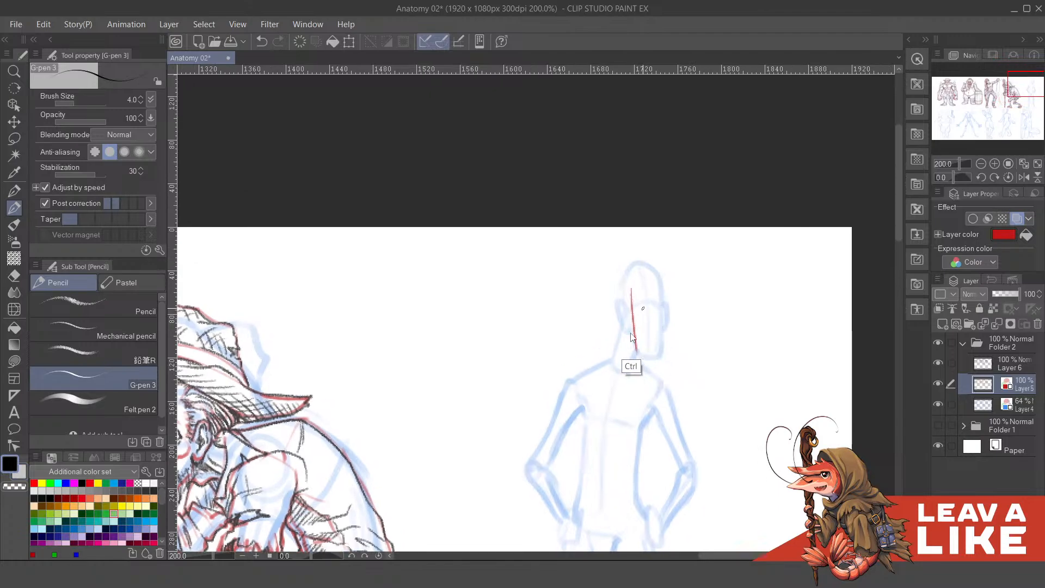
key(ctrl+z)
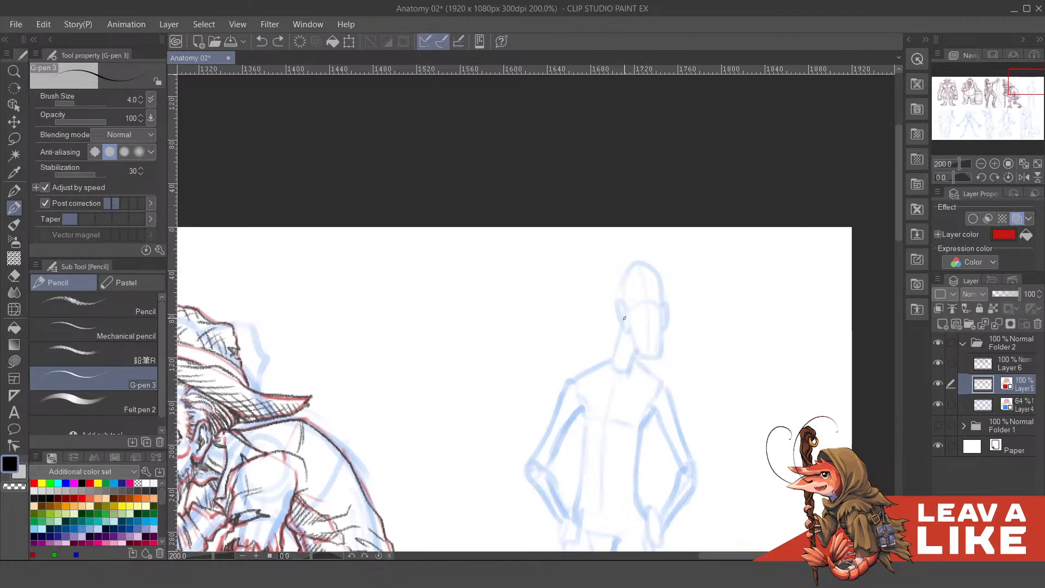
- Turn off the red layer color effect on Layer 5
click(1010, 235)
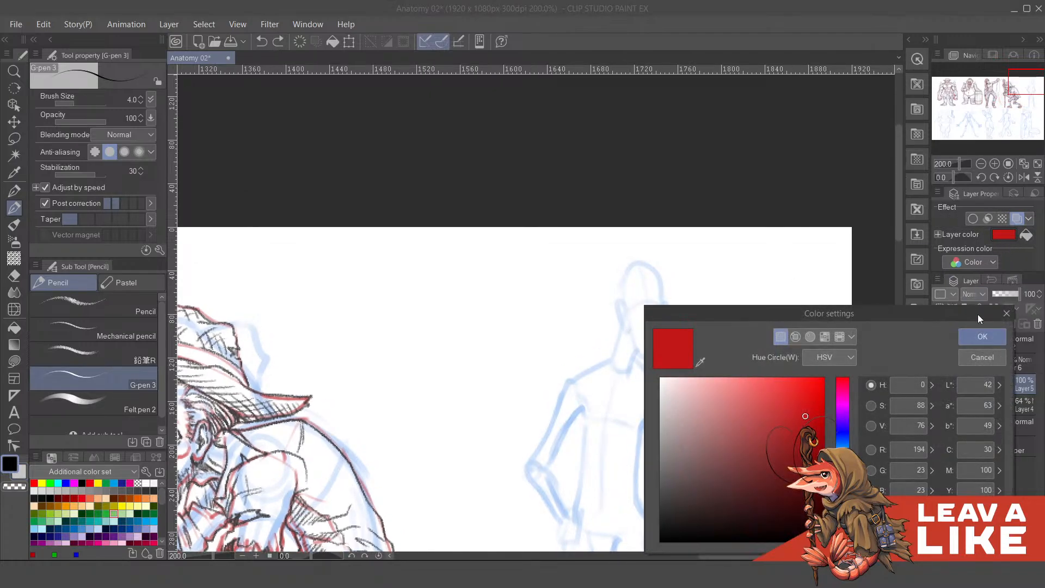
click(1006, 314)
click(1017, 219)
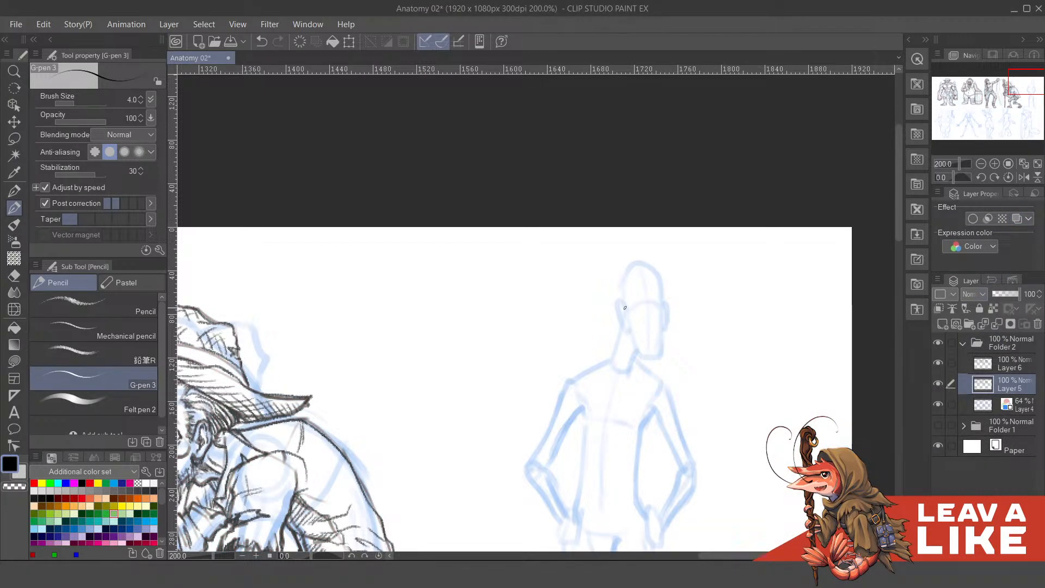
drag(621, 281, 638, 360)
key(ctrl+z)
mouse_move(645, 299)
mouse_down()
mouse_move(604, 251)
mouse_move(578, 376)
mouse_up()
key(ctrl+plus)
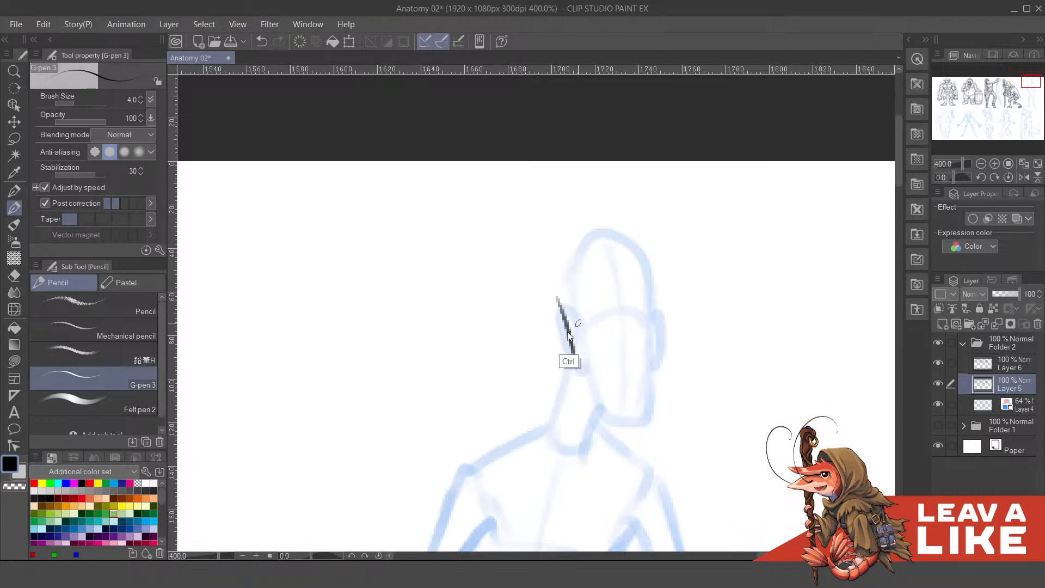
key(ctrl+z)
- Sketch the standing figure's ears and nose in black over the blue head guide, redoing unsatisfactory strokes
mouse_move(553, 320)
mouse_down()
mouse_move(564, 366)
mouse_move(568, 314)
mouse_move(573, 329)
mouse_up()
drag(643, 373, 610, 335)
drag(528, 320, 541, 330)
mouse_move(619, 268)
mouse_down()
mouse_move(629, 320)
mouse_move(615, 295)
mouse_move(593, 295)
mouse_up()
mouse_move(582, 260)
mouse_down()
mouse_move(611, 308)
mouse_move(595, 289)
mouse_move(607, 283)
mouse_move(599, 308)
mouse_up()
key(ctrl+z)
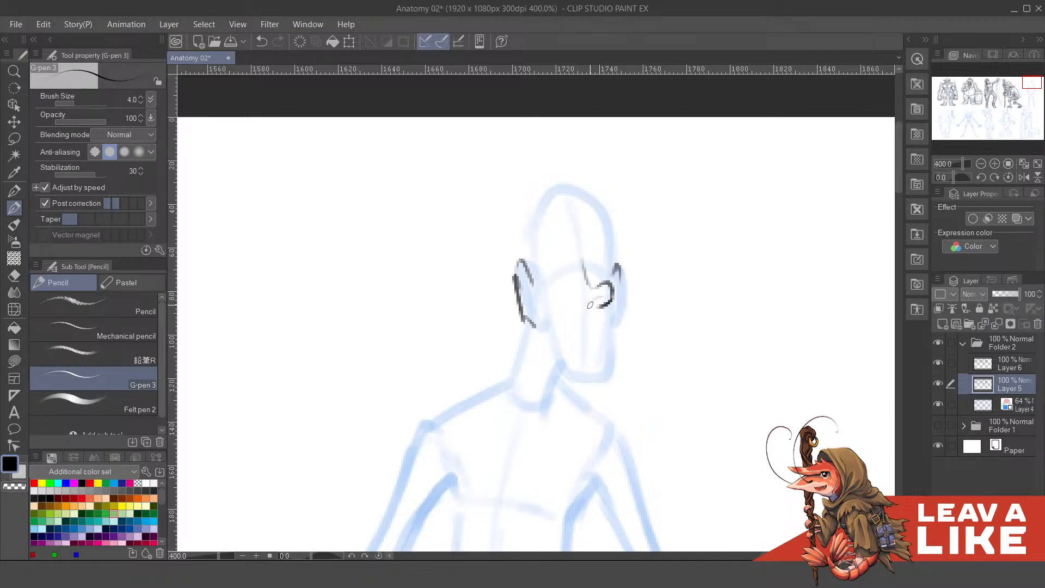
mouse_move(585, 305)
mouse_down()
mouse_move(577, 309)
mouse_move(596, 313)
mouse_up()
key(ctrl+z)
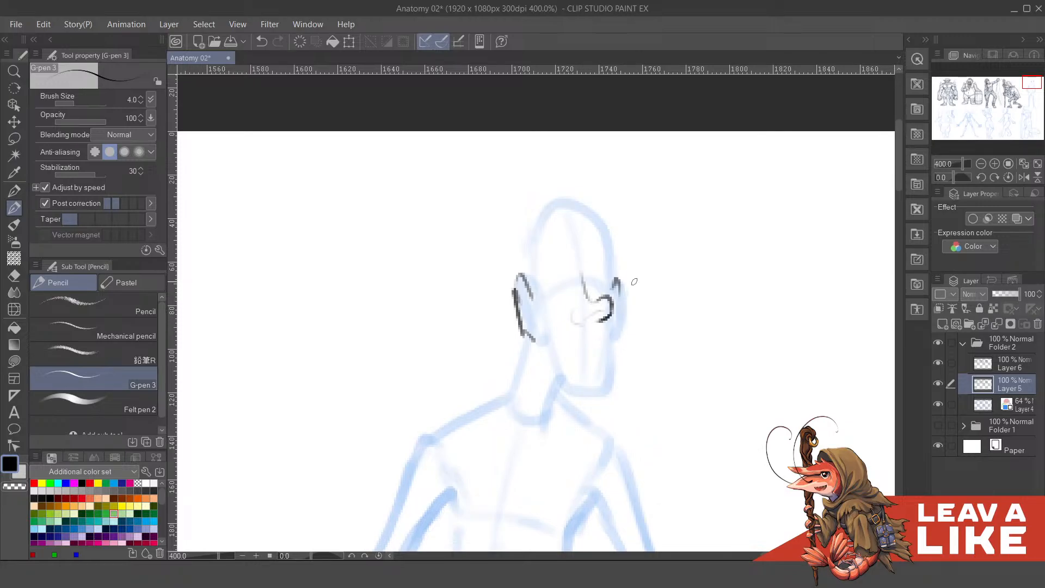
key(ctrl+z)
drag(605, 322, 586, 313)
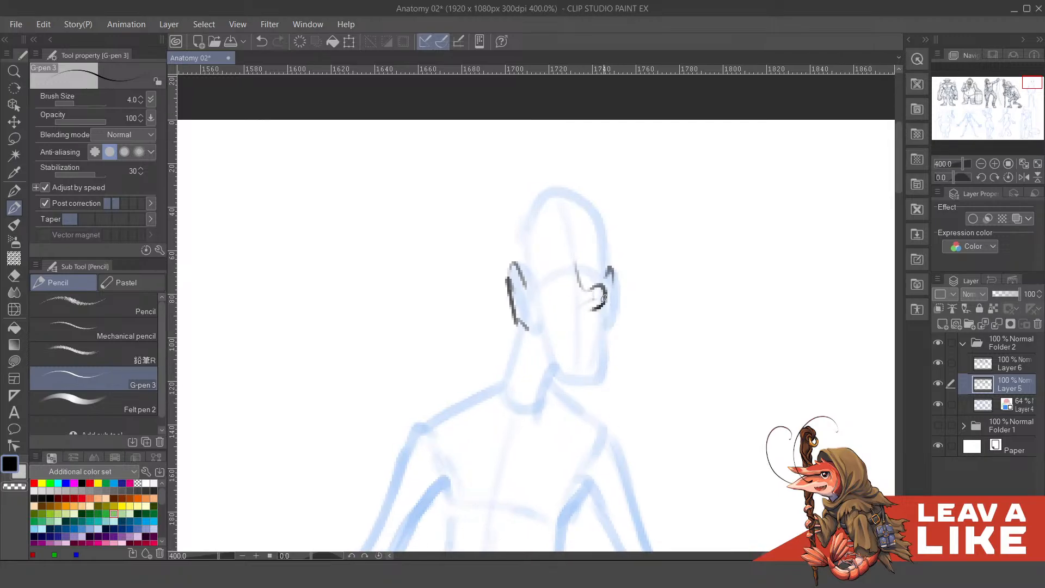
drag(589, 296, 597, 303)
- Draw both eyes and the open mouth on the standing figure's face
mouse_move(546, 278)
mouse_down()
mouse_move(570, 269)
mouse_move(573, 284)
mouse_move(548, 293)
mouse_move(603, 318)
mouse_move(553, 286)
mouse_move(567, 299)
mouse_move(593, 285)
mouse_move(604, 306)
mouse_move(588, 300)
mouse_move(601, 305)
mouse_up()
key(ctrl+z)
key(ctrl+z)
mouse_move(604, 345)
mouse_down()
mouse_move(577, 343)
mouse_move(593, 342)
mouse_move(571, 339)
mouse_move(599, 332)
mouse_move(595, 357)
mouse_move(588, 344)
mouse_move(588, 357)
mouse_move(567, 351)
mouse_up()
key(ctrl+z)
key(ctrl+z)
drag(638, 338, 626, 339)
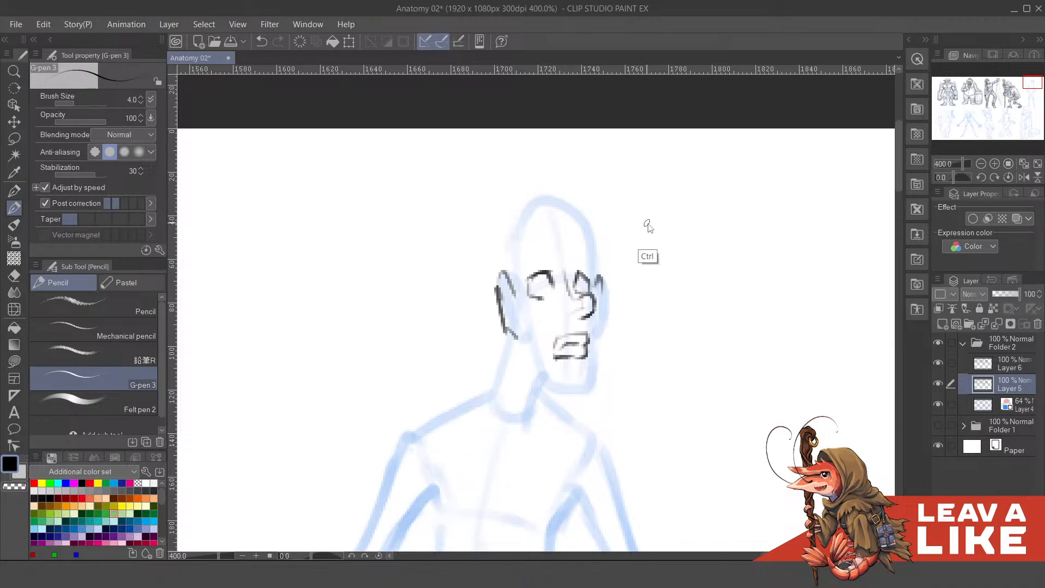
- Draw the standing figure's cheek, chin and jawline, redoing the cheek stroke until it fits the head guide
scroll(646, 224, down, 3)
mouse_move(693, 378)
mouse_down()
mouse_move(693, 212)
mouse_move(695, 345)
mouse_up()
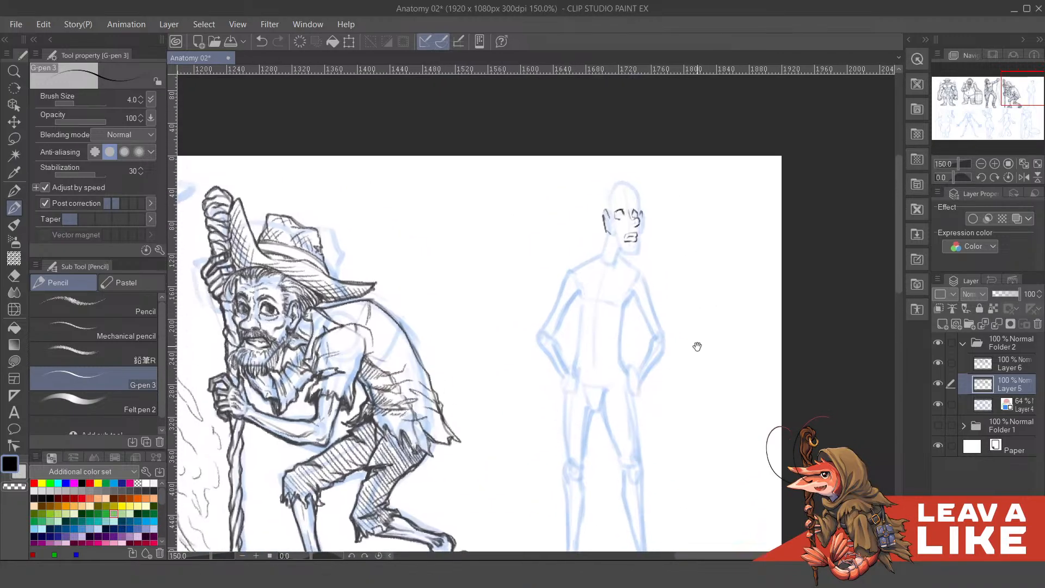
scroll(648, 242, up, 3)
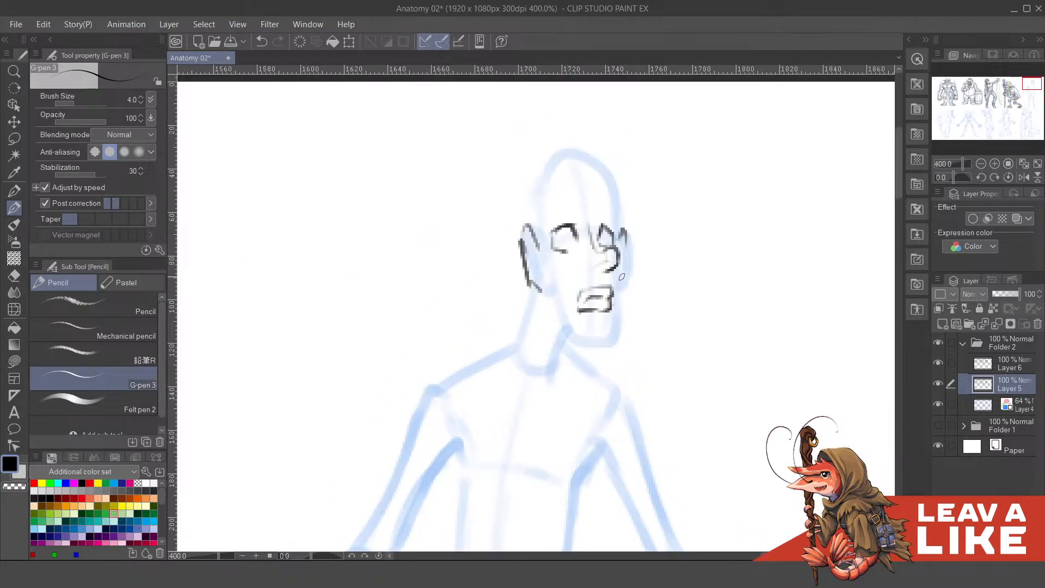
drag(623, 273, 619, 316)
key(ctrl+z)
mouse_move(622, 271)
mouse_down()
mouse_move(632, 332)
mouse_move(617, 349)
mouse_up()
key(ctrl+z)
drag(621, 295, 614, 343)
mouse_move(555, 309)
mouse_down()
mouse_move(586, 341)
mouse_move(617, 344)
mouse_up()
scroll(639, 303, down, 4)
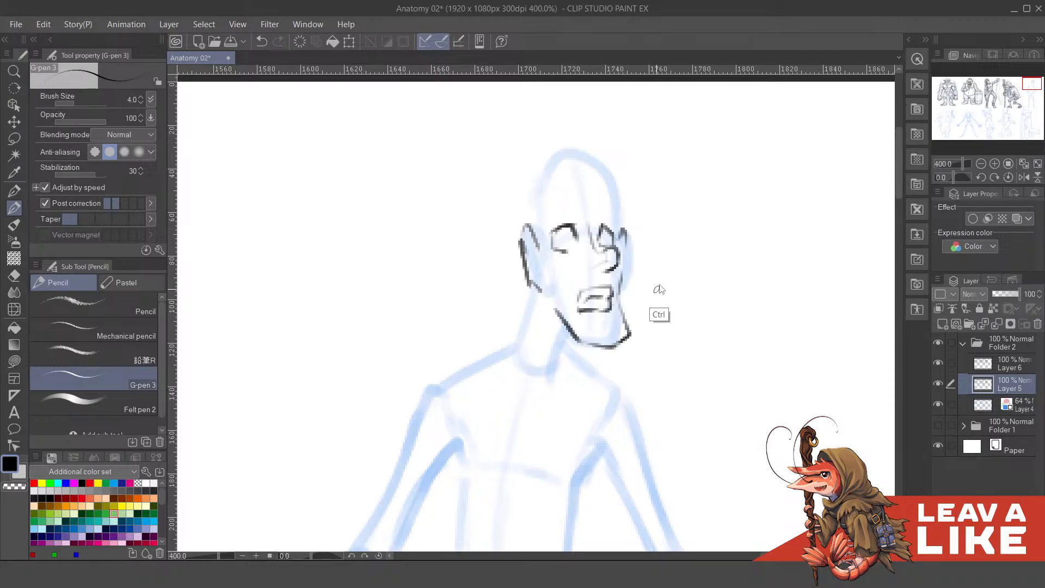
scroll(640, 305, up, 4)
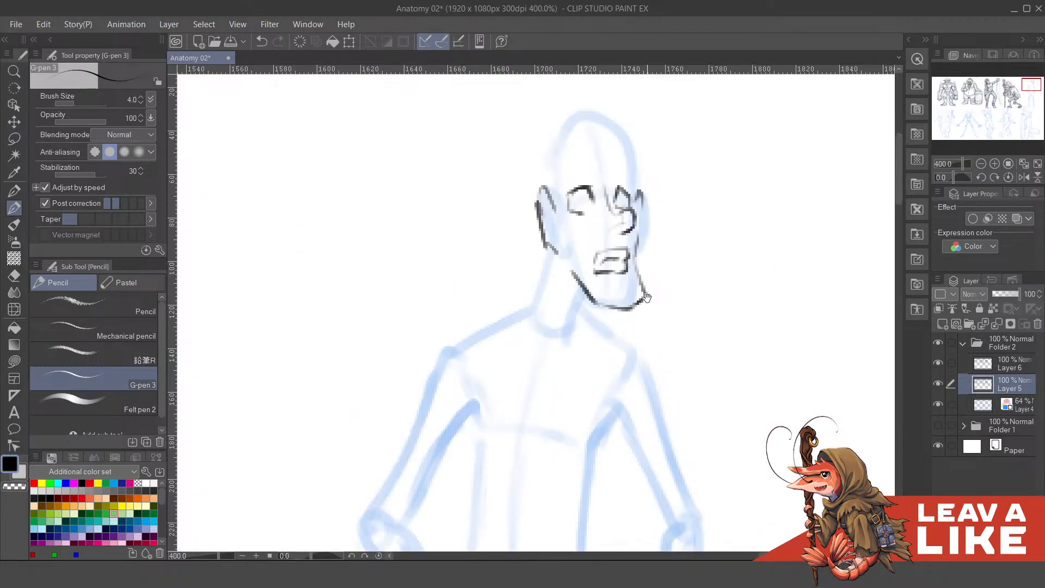
- Draw the standing figure's neck lines below the ear and jaw, redoing the strokes until they follow the blue guide
drag(585, 294, 575, 314)
key(ctrl+z)
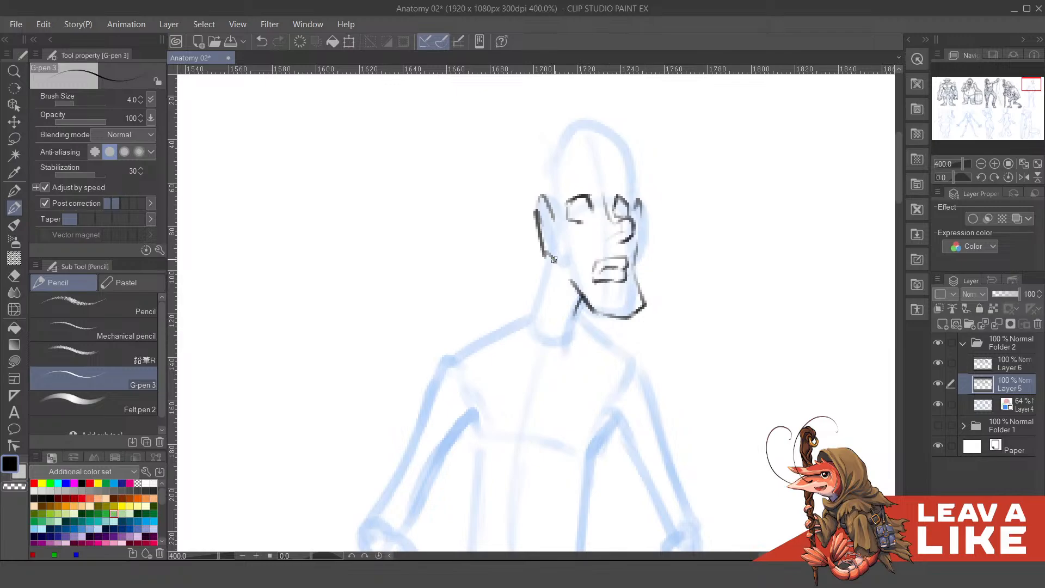
mouse_move(554, 261)
mouse_down()
mouse_move(557, 241)
mouse_move(559, 259)
mouse_move(546, 245)
mouse_move(559, 256)
mouse_move(534, 323)
mouse_up()
key(ctrl+z)
key(c)
key(c)
scroll(632, 242, down, 3)
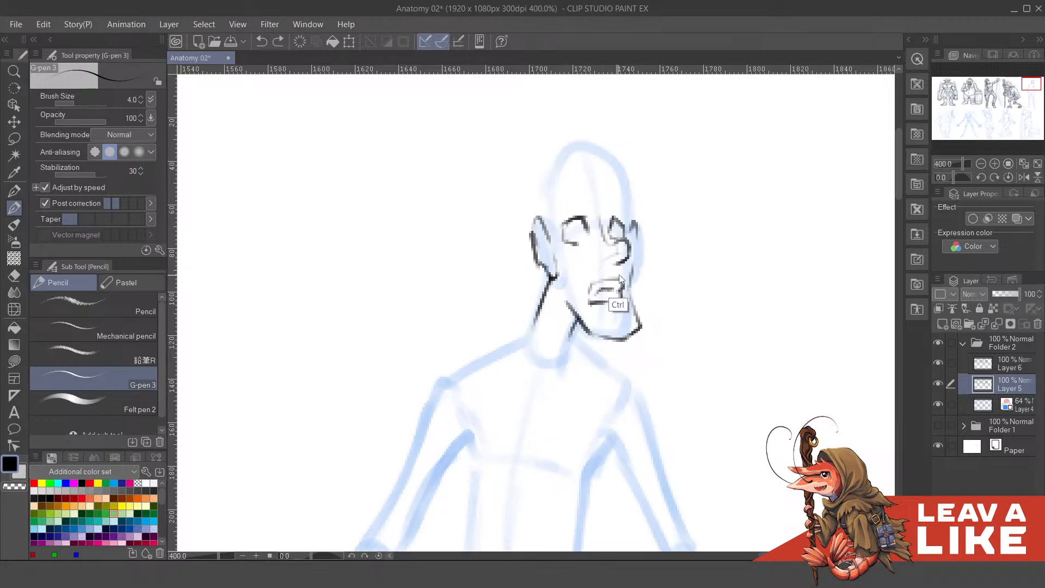
- Outline the top of the standing figure's bald head over the blue skull guide, undoing unsatisfactory strokes
scroll(708, 207, down, 1)
drag(730, 358, 708, 323)
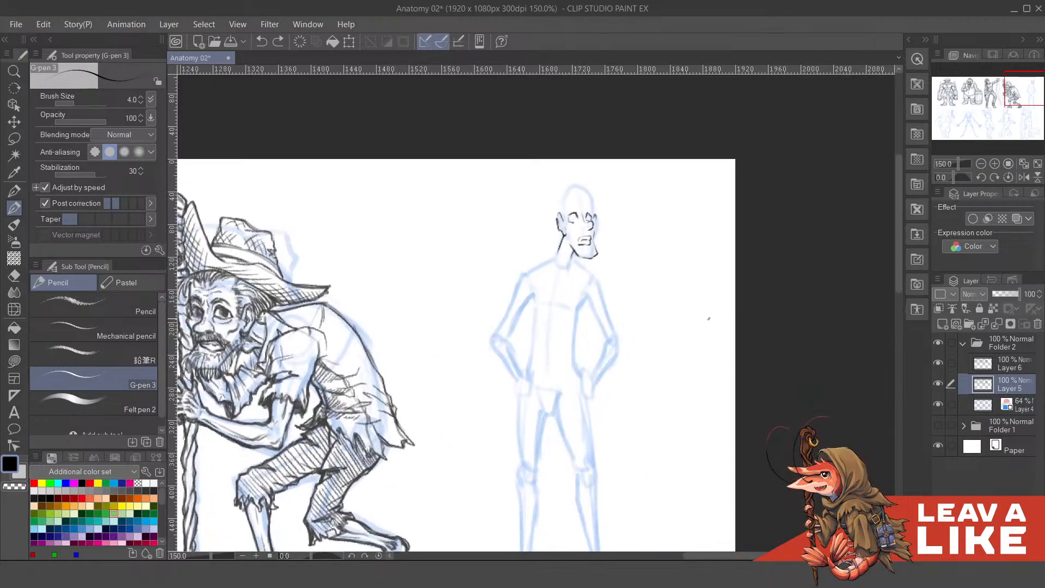
scroll(579, 207, up, 1)
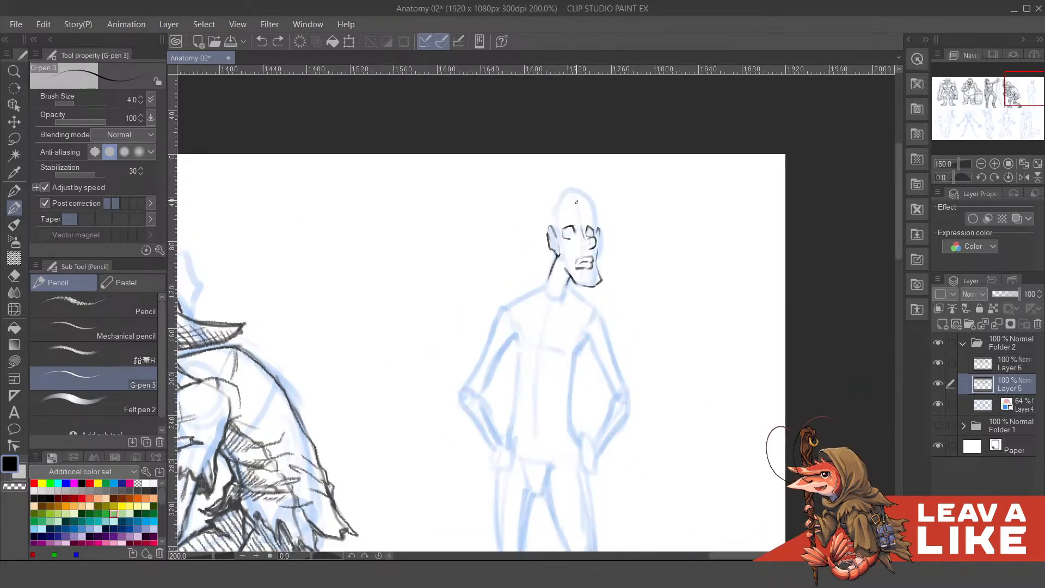
mouse_move(576, 206)
mouse_down()
mouse_move(580, 296)
mouse_move(560, 291)
mouse_move(582, 268)
mouse_up()
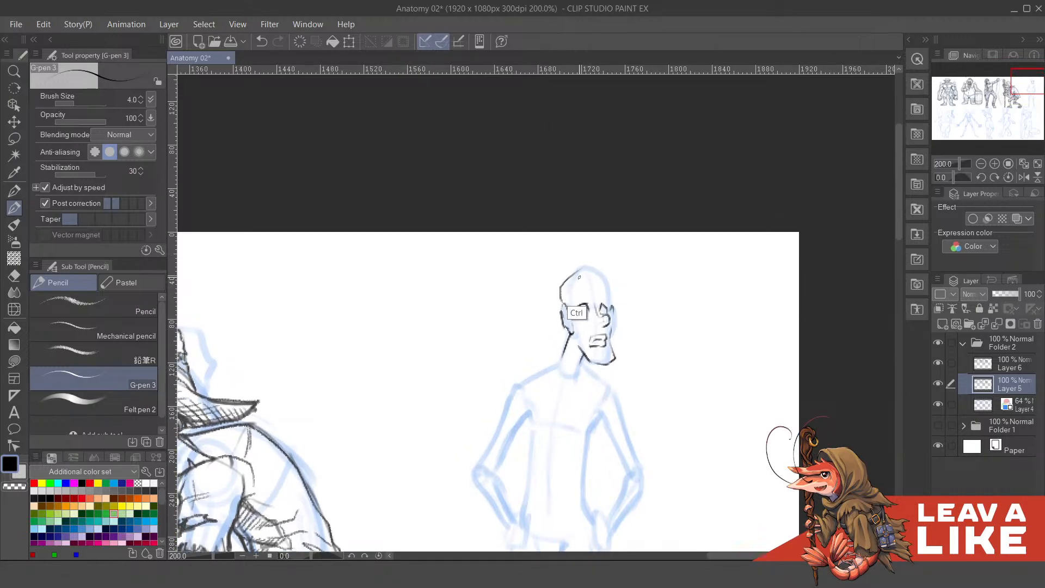
key(ctrl+z)
mouse_move(566, 303)
mouse_down()
mouse_move(578, 271)
mouse_move(597, 271)
mouse_move(609, 305)
mouse_move(577, 273)
mouse_move(657, 208)
mouse_up()
key(ctrl+z)
key(ctrl+z)
key(ctrl+z)
key(ctrl+z)
- Mirror the canvas view horizontally and draw worried, slanted eyebrows above the standing figure's eyes
key(h)
scroll(605, 186, up, 2)
scroll(637, 263, down, 2)
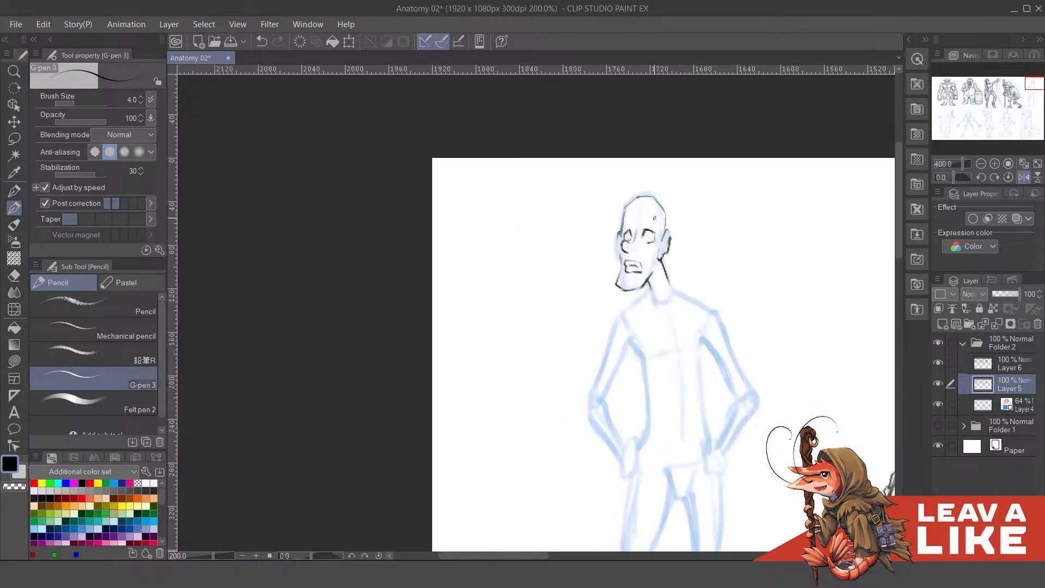
scroll(627, 225, up, 2)
mouse_move(621, 232)
mouse_down()
mouse_move(631, 218)
mouse_move(661, 217)
mouse_move(673, 230)
mouse_up()
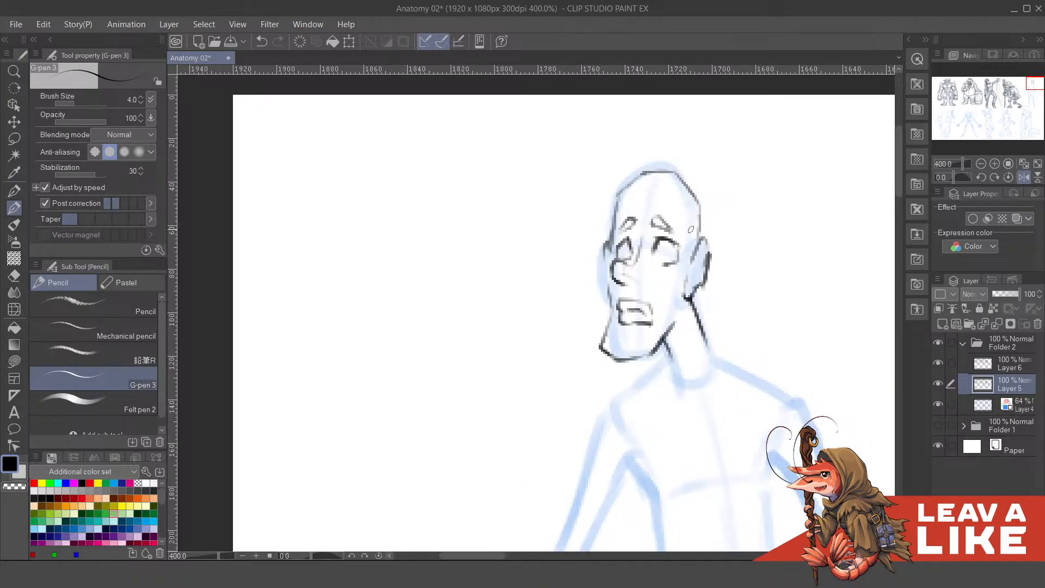
- Draw the front line of the standing figure's neck under the jaw
drag(710, 286, 686, 220)
scroll(692, 201, down, 5)
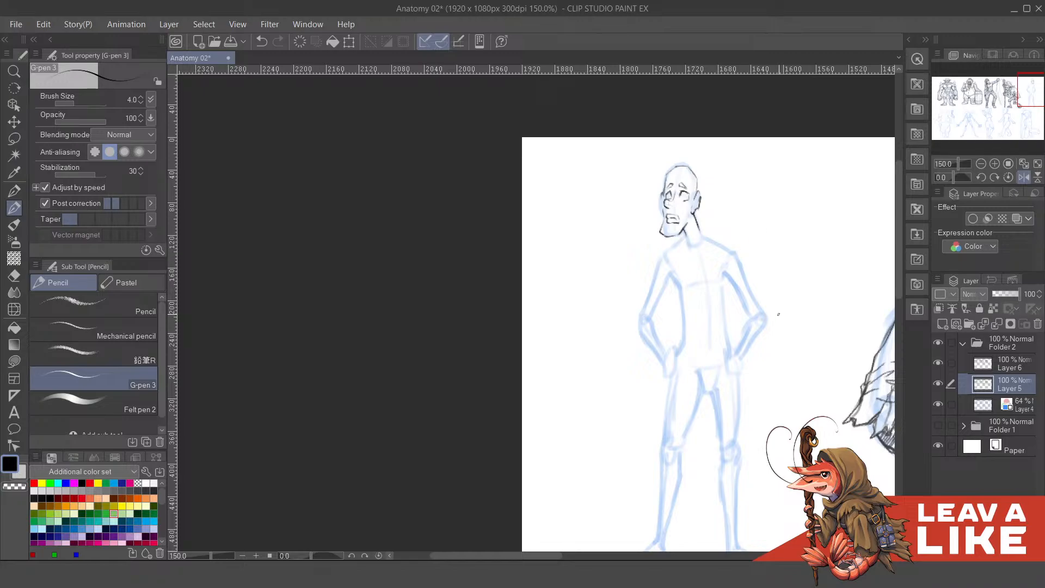
scroll(682, 256, up, 3)
drag(752, 247, 608, 383)
scroll(652, 303, down, 2)
drag(627, 329, 582, 326)
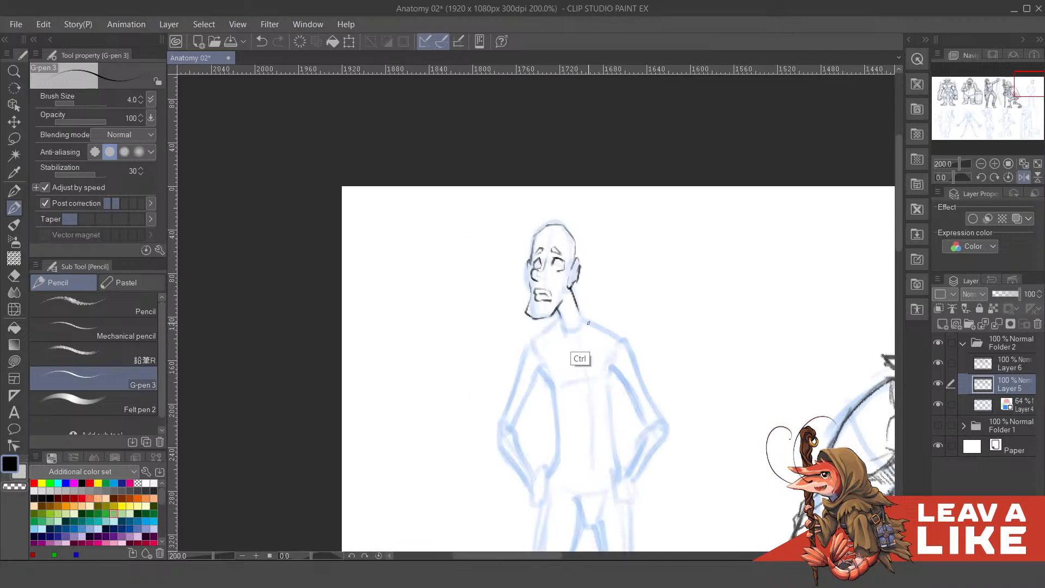
scroll(590, 326, up, 2)
mouse_move(530, 299)
mouse_down()
mouse_move(555, 305)
mouse_move(569, 326)
mouse_move(538, 324)
mouse_move(556, 311)
mouse_move(535, 313)
mouse_move(543, 337)
mouse_up()
key(ctrl+z)
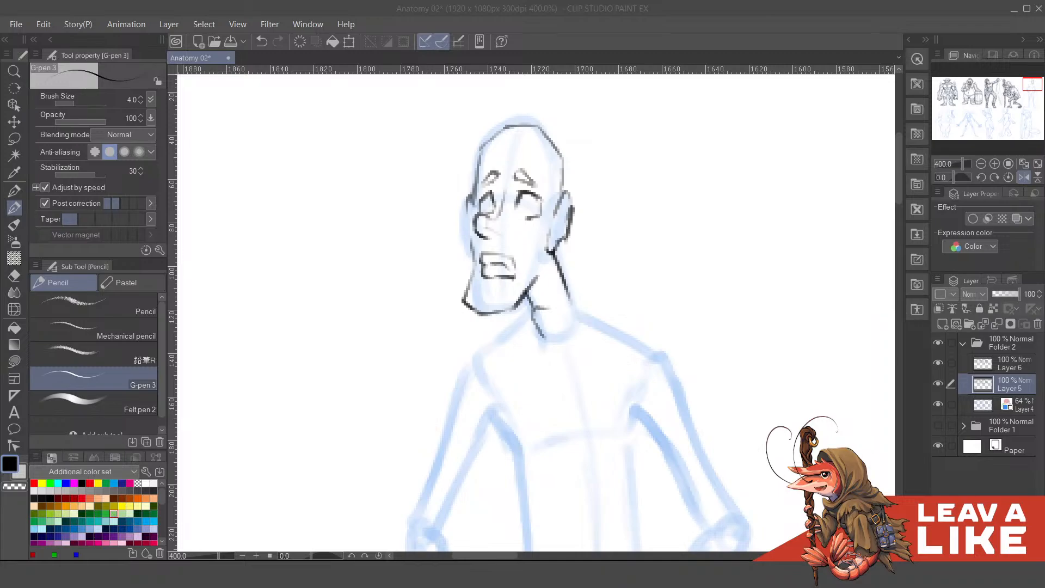
- Draw a ruffled neckband and the outline of a cravat hanging over the chest, redoing unsatisfactory strokes
click(712, 26)
mouse_move(626, 338)
mouse_down()
mouse_move(659, 311)
mouse_move(677, 254)
mouse_move(678, 333)
mouse_up()
drag(566, 321, 605, 318)
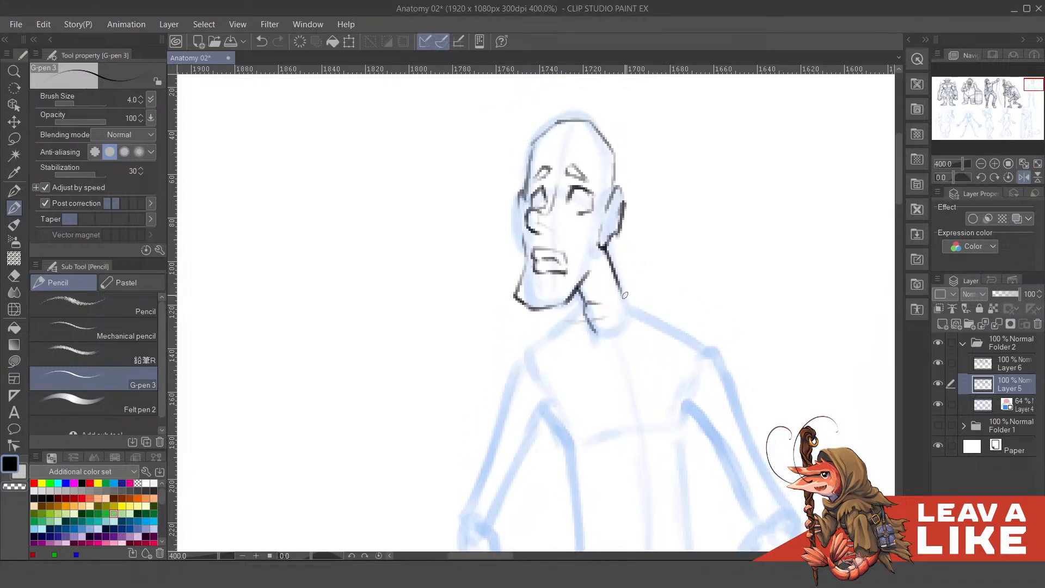
key(ctrl+z)
key(ctrl+z)
mouse_move(605, 304)
mouse_down()
mouse_move(614, 290)
mouse_move(617, 318)
mouse_move(631, 277)
mouse_move(641, 306)
mouse_up()
key(ctrl+z)
mouse_move(576, 286)
mouse_down()
mouse_move(581, 323)
mouse_move(570, 322)
mouse_move(584, 325)
mouse_move(544, 432)
mouse_move(601, 452)
mouse_move(633, 442)
mouse_move(619, 365)
mouse_up()
key(ctrl+z)
drag(607, 305, 622, 373)
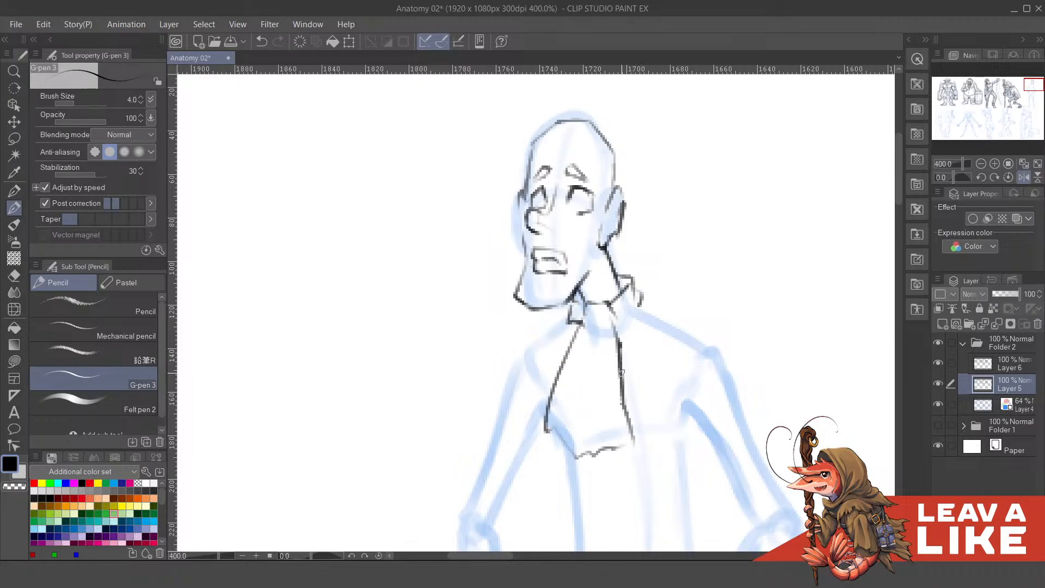
- Add long vertical fold lines inside the cravat, redoing misplaced ones
drag(594, 324, 594, 369)
key(ctrl+z)
drag(596, 327, 580, 429)
mouse_move(586, 384)
mouse_down()
mouse_move(600, 410)
mouse_move(603, 333)
mouse_up()
key(ctrl+z)
drag(610, 450, 602, 362)
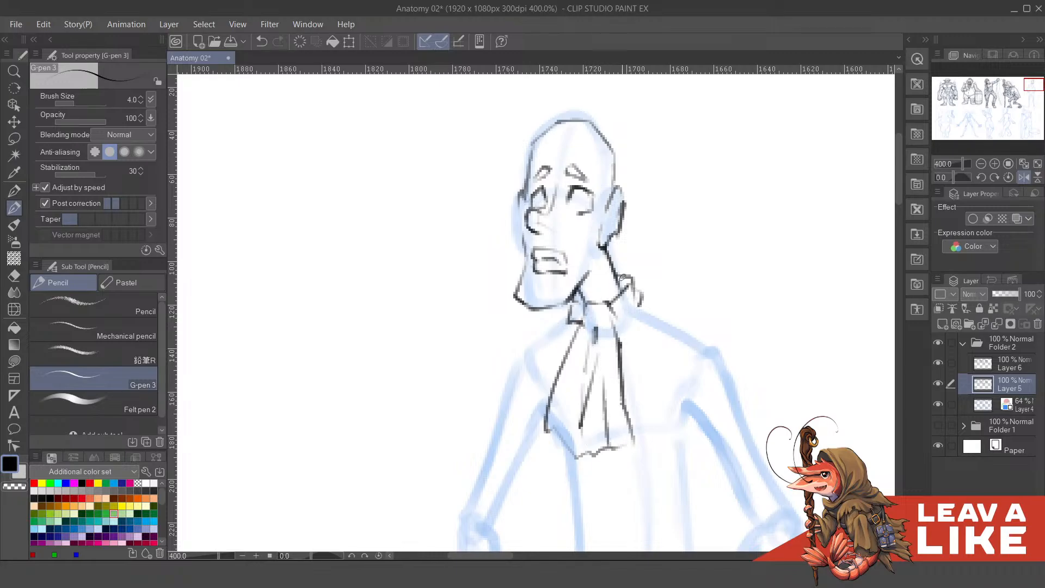
- Compare the standing figure's proportions and clothing with the finished characters across the sheet
key(ctrl+minus)
key(ctrl+minus)
mouse_move(733, 474)
mouse_down()
mouse_move(702, 457)
mouse_move(646, 333)
mouse_move(636, 351)
mouse_move(611, 311)
mouse_move(614, 340)
mouse_up()
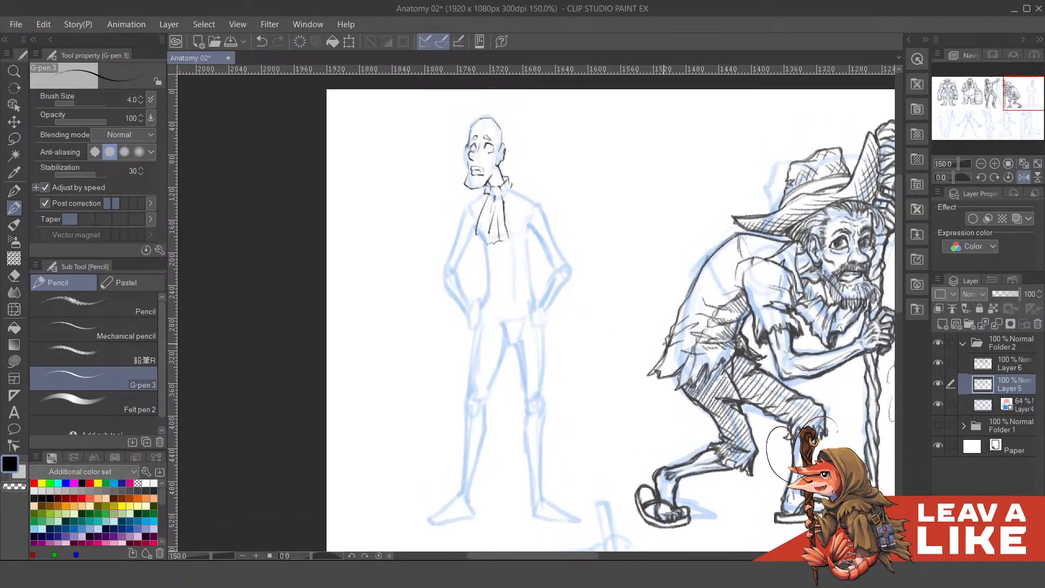
drag(683, 415, 517, 392)
key(ctrl+minus)
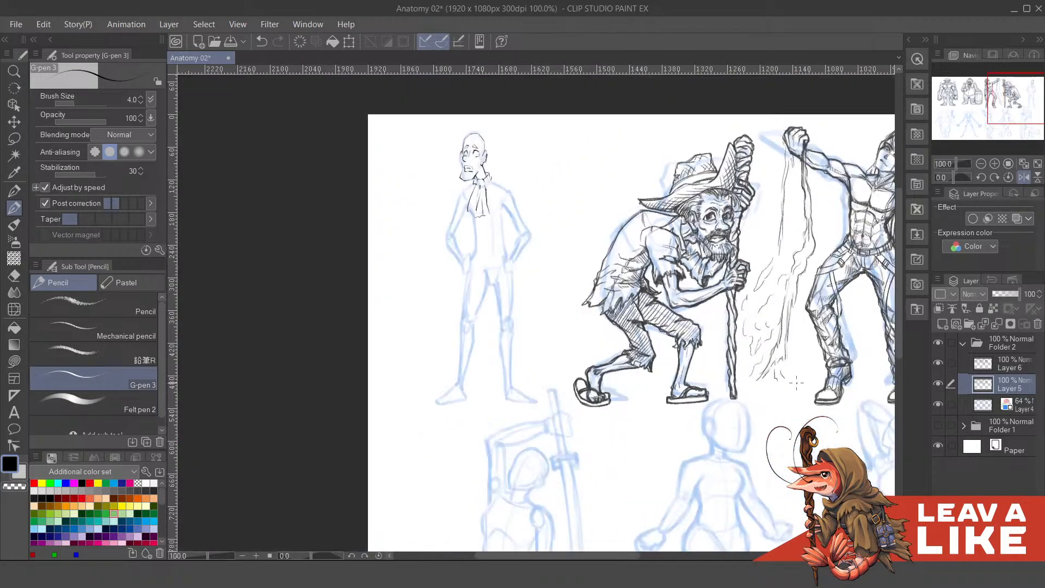
drag(800, 424, 525, 413)
drag(645, 438, 679, 424)
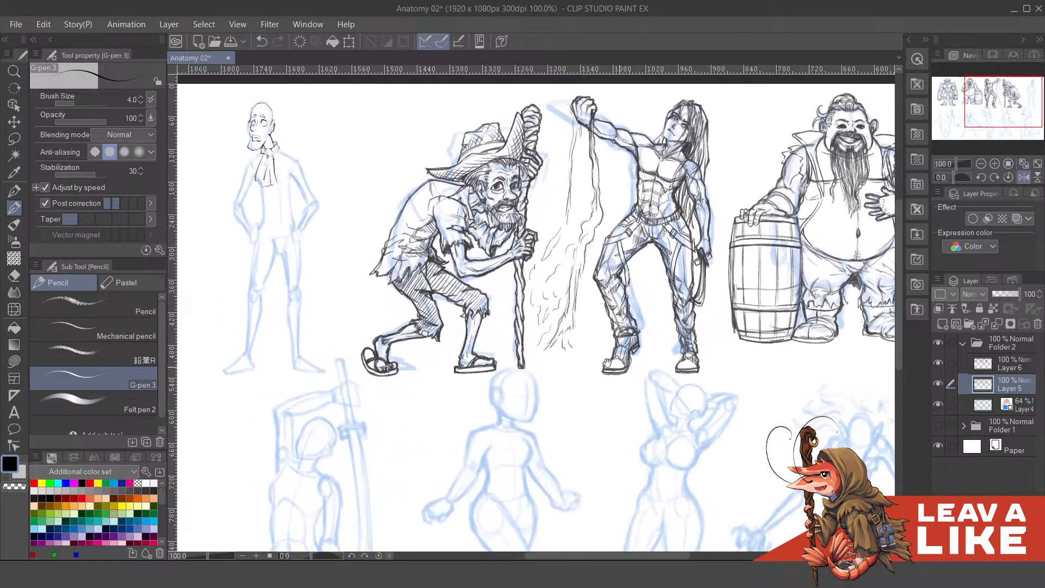
drag(426, 298, 719, 367)
scroll(590, 220, up, 2)
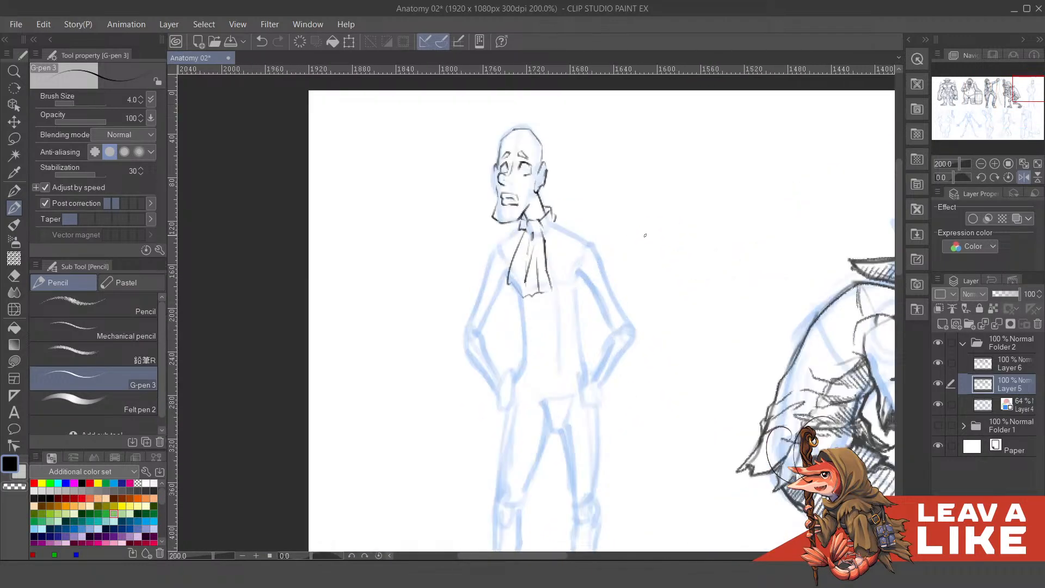
scroll(563, 214, up, 1)
scroll(582, 234, up, 1)
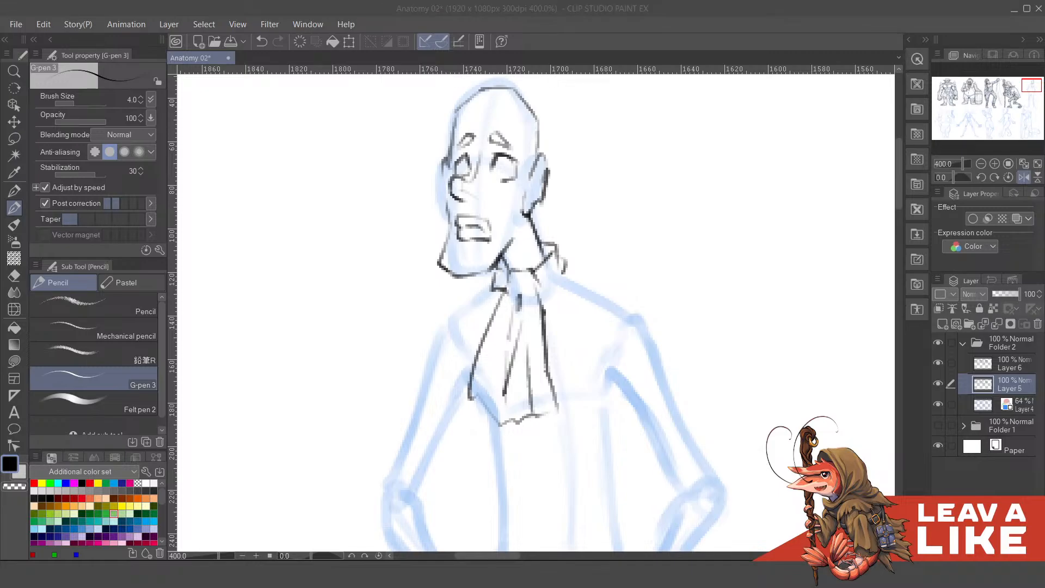
- Draw the tall flared collar rising behind the neck and its lapel over the shoulder on the ear side, redoing early strokes
click(716, 5)
drag(608, 188, 620, 219)
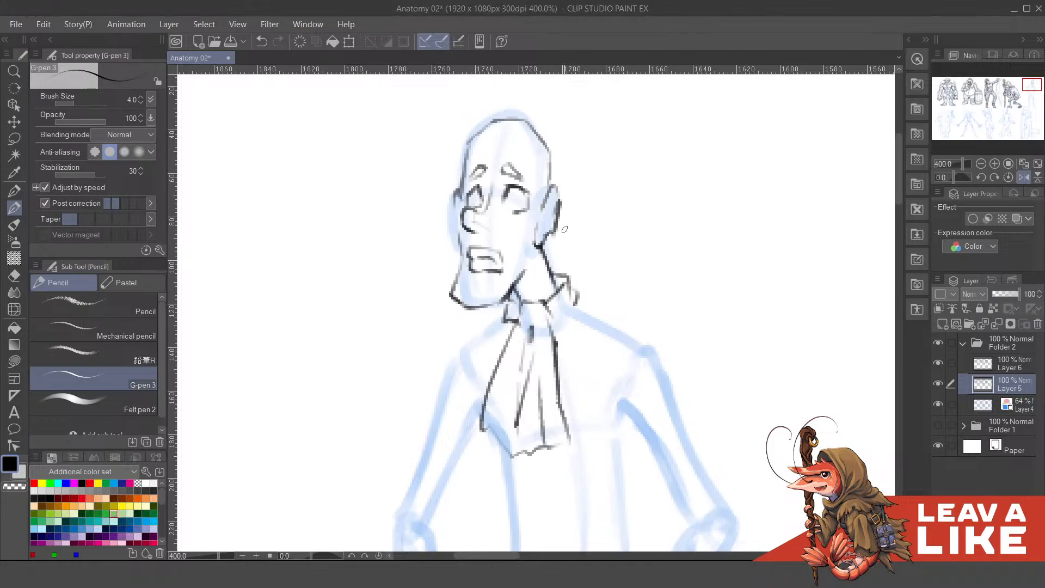
mouse_move(549, 243)
mouse_down()
mouse_move(587, 253)
mouse_move(623, 314)
mouse_move(661, 333)
mouse_move(595, 355)
mouse_move(638, 301)
mouse_move(607, 315)
mouse_move(607, 330)
mouse_move(569, 246)
mouse_move(577, 274)
mouse_move(568, 266)
mouse_move(600, 329)
mouse_move(622, 332)
mouse_move(631, 358)
mouse_move(589, 341)
mouse_move(561, 292)
mouse_move(590, 339)
mouse_up()
key(ctrl+z)
key(ctrl+z)
key(ctrl+z)
key(ctrl+z)
mouse_move(562, 293)
mouse_down()
mouse_move(548, 256)
mouse_move(586, 287)
mouse_up()
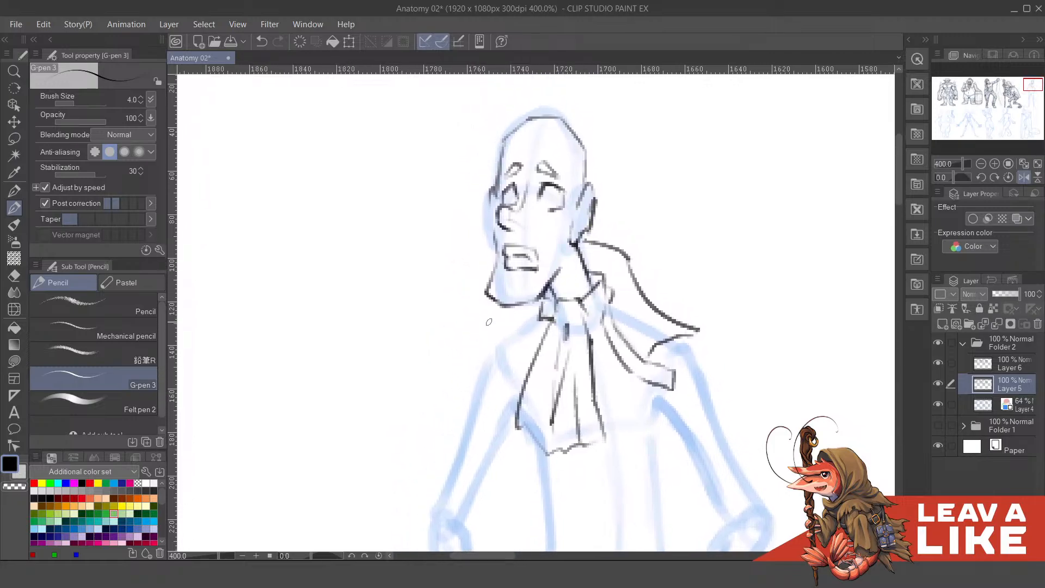
- Draw the matching pointed collar tip under the chin on the opposite shoulder, redoing its strokes
mouse_move(455, 329)
mouse_down()
mouse_move(503, 325)
mouse_move(522, 357)
mouse_move(486, 291)
mouse_up()
key(ctrl+z)
scroll(521, 321, down, 1)
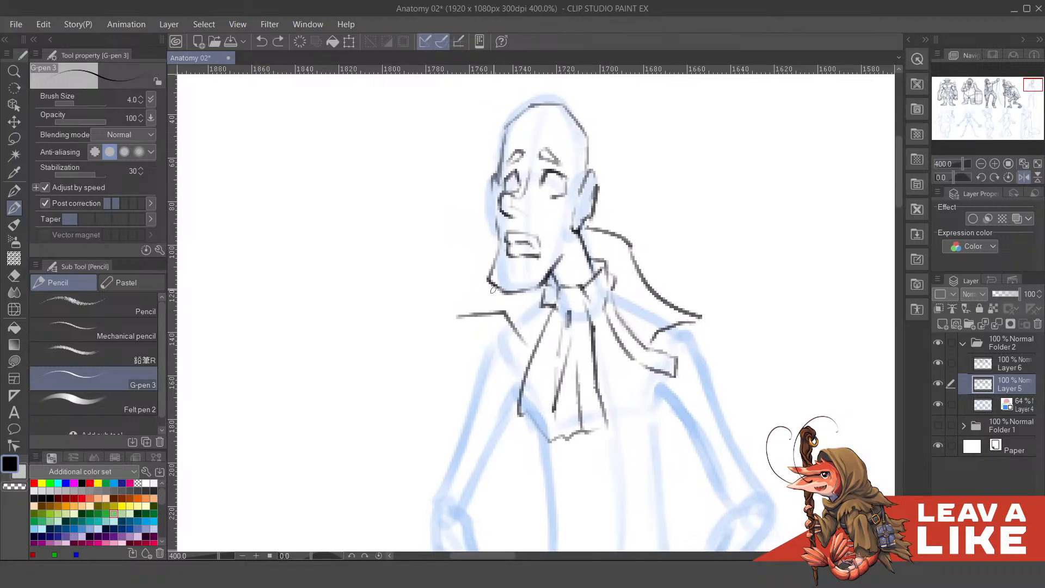
key(ctrl+z)
mouse_move(458, 316)
mouse_down()
mouse_move(496, 321)
mouse_move(502, 334)
mouse_move(506, 289)
mouse_up()
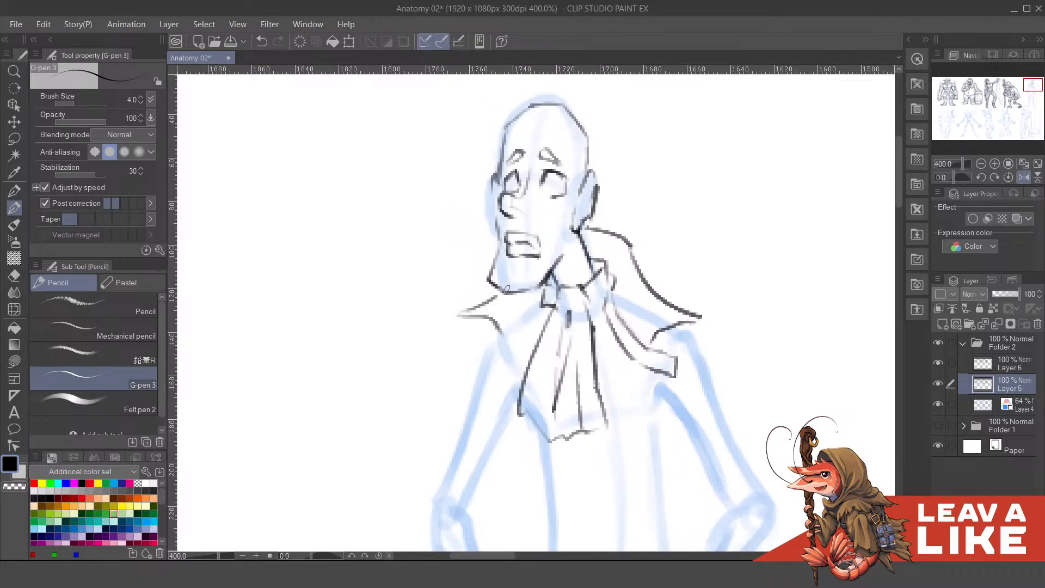
mouse_move(626, 301)
mouse_down()
mouse_move(650, 193)
mouse_move(648, 202)
mouse_up()
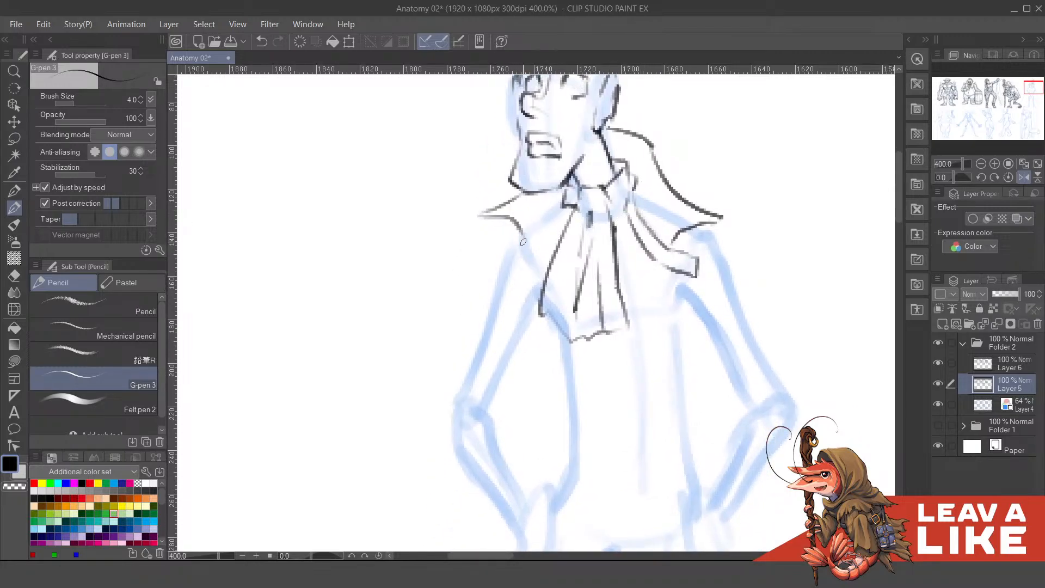
- Draw the curved lapel running from the neckband over the chin-side shoulder
drag(545, 224, 449, 283)
mouse_move(538, 230)
mouse_down()
mouse_move(546, 248)
mouse_move(488, 269)
mouse_move(467, 299)
mouse_move(476, 313)
mouse_move(498, 277)
mouse_move(568, 245)
mouse_up()
key(ctrl+z)
drag(631, 196, 619, 229)
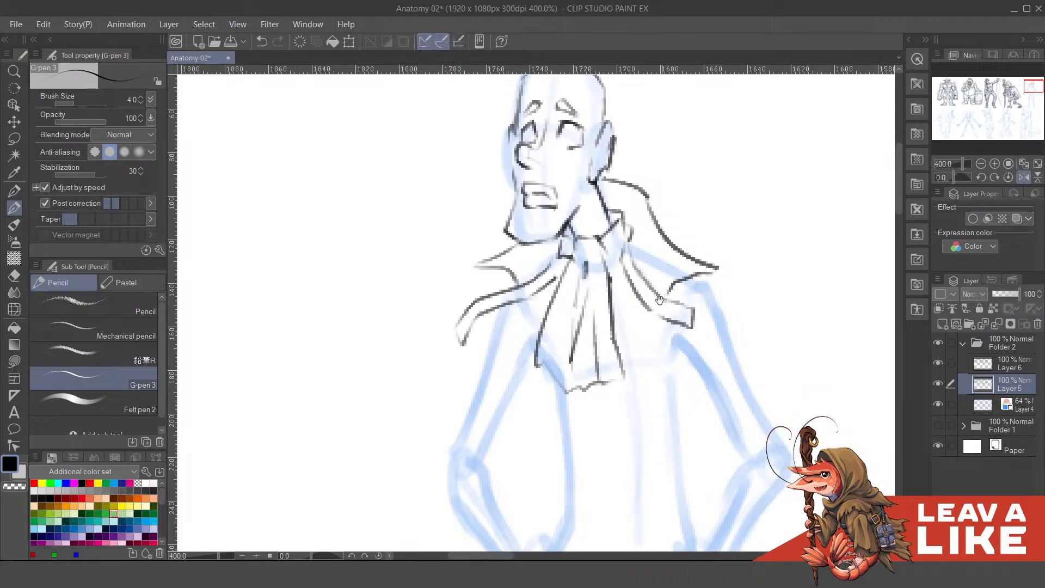
drag(643, 266, 641, 249)
- Draw the garment's outer shoulder edge and a curved hem sweeping over the upper arm on the chin side
drag(495, 297, 487, 338)
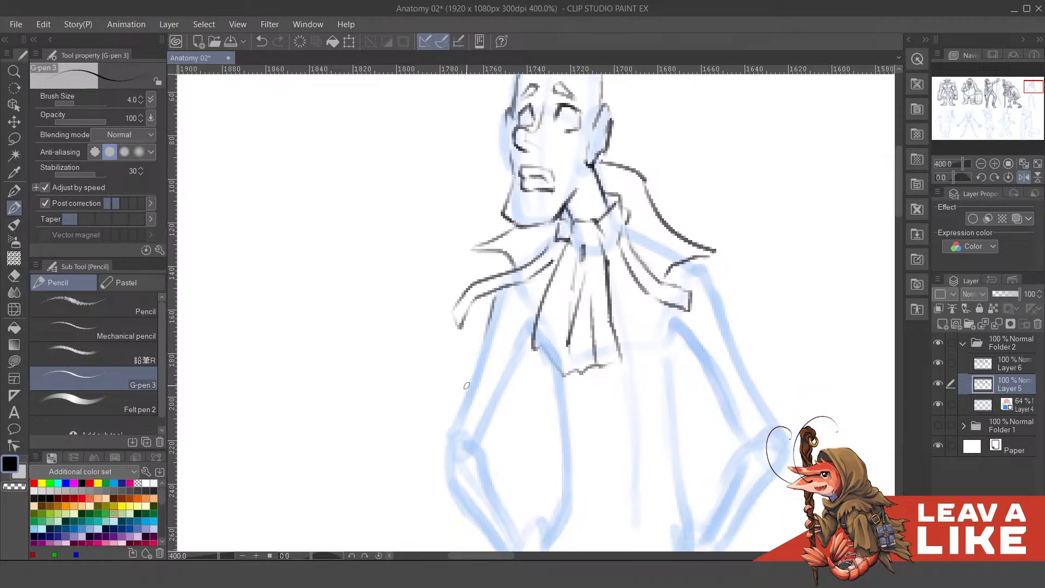
key(ctrl+z)
drag(488, 281, 472, 364)
mouse_move(449, 408)
mouse_down()
mouse_move(517, 315)
mouse_move(523, 325)
mouse_move(540, 270)
mouse_move(557, 248)
mouse_move(527, 303)
mouse_move(545, 268)
mouse_up()
drag(643, 251, 592, 245)
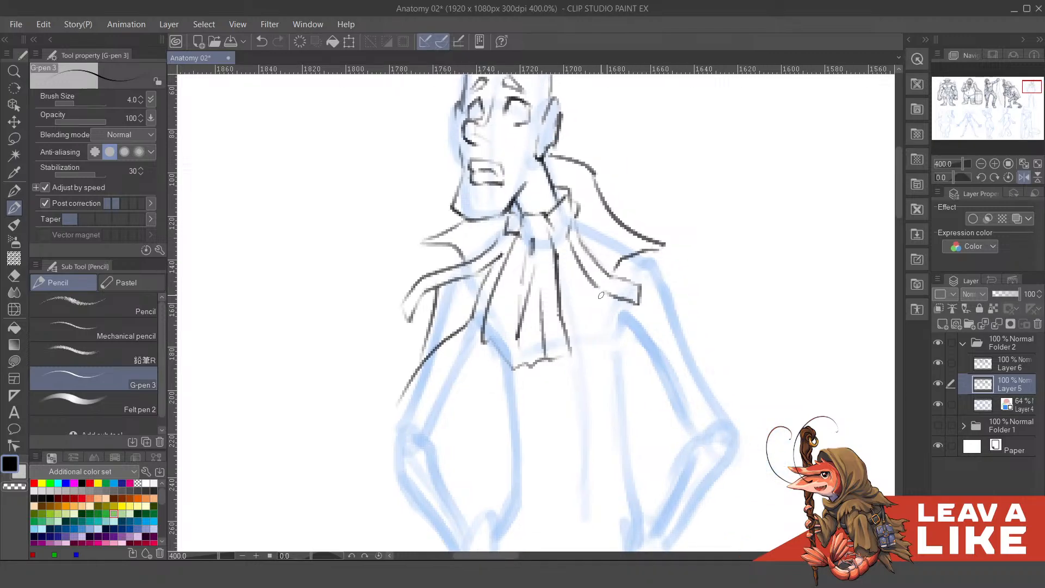
- Draw the garment's edge and hem across the ear-side upper arm, and close the hem corner on the opposite arm
mouse_move(630, 306)
mouse_down()
mouse_move(579, 358)
mouse_move(584, 370)
mouse_move(618, 390)
mouse_move(693, 358)
mouse_up()
drag(557, 278, 573, 342)
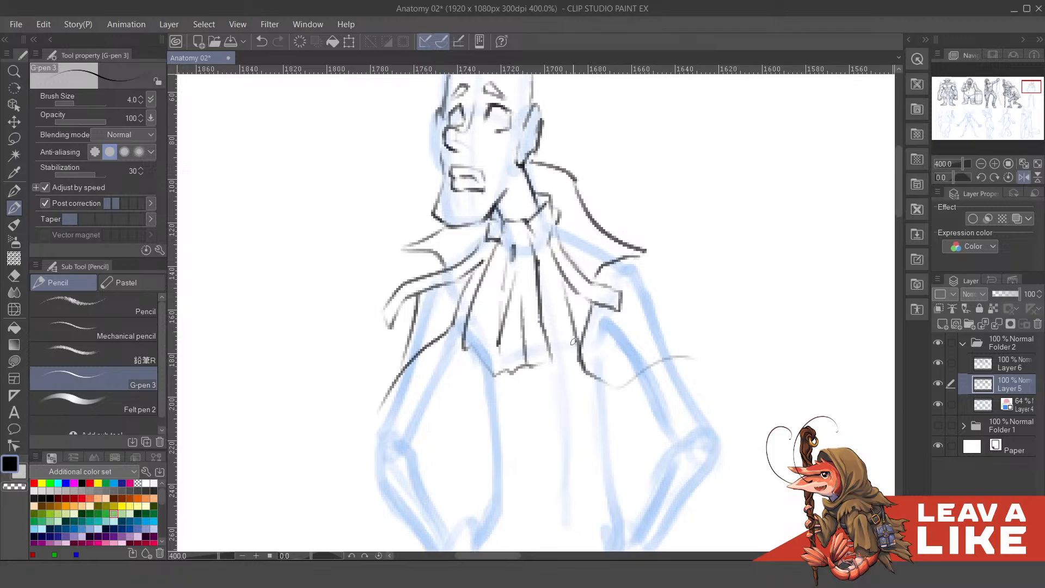
key(ctrl+z)
mouse_move(559, 277)
mouse_down()
mouse_move(574, 360)
mouse_move(607, 385)
mouse_up()
mouse_move(688, 341)
mouse_down()
mouse_move(637, 322)
mouse_move(640, 378)
mouse_up()
drag(555, 313, 604, 322)
drag(375, 391, 385, 414)
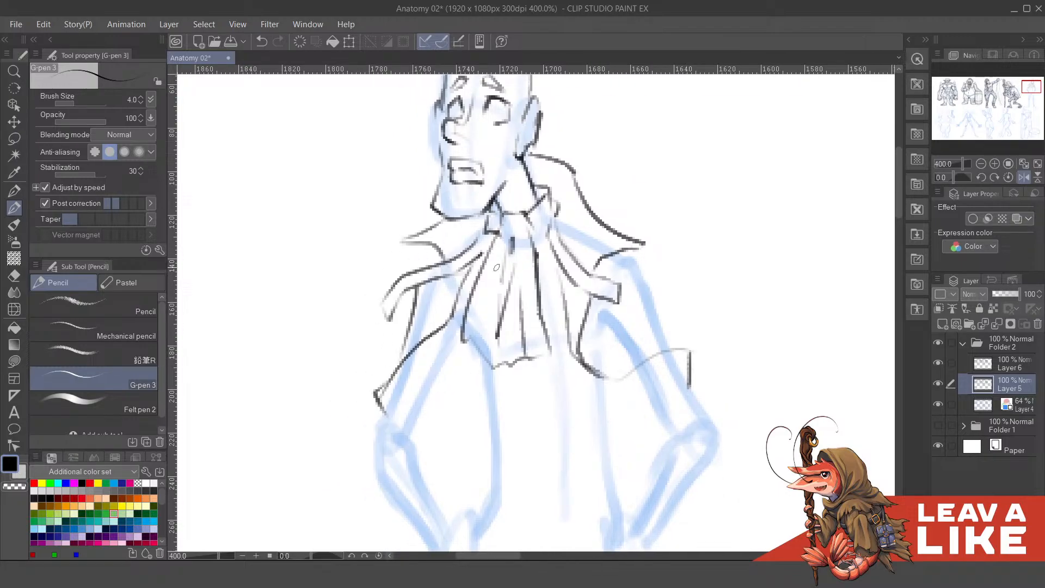
scroll(645, 201, down, 4)
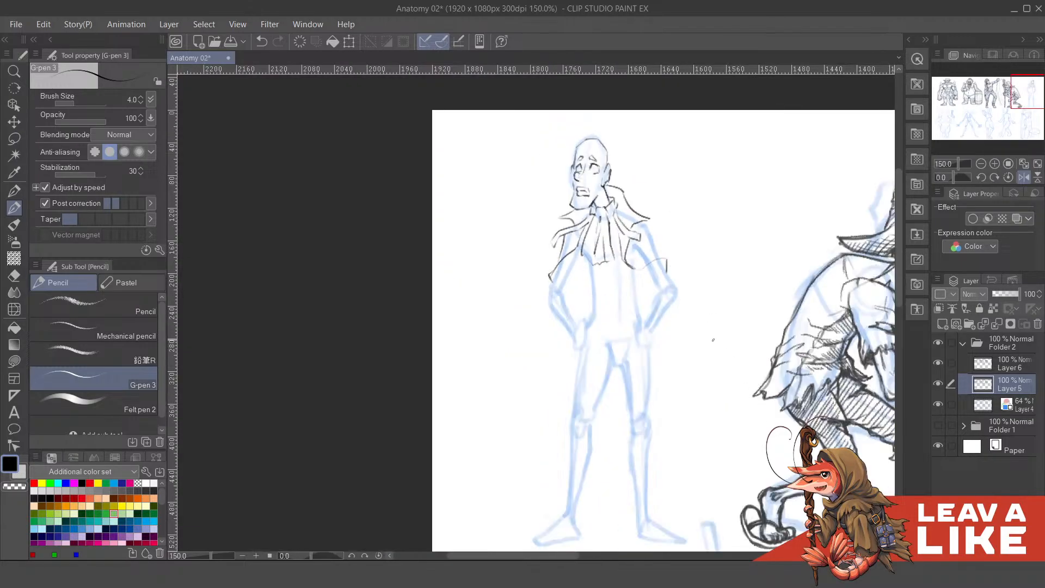
drag(735, 376, 662, 236)
drag(672, 172, 681, 324)
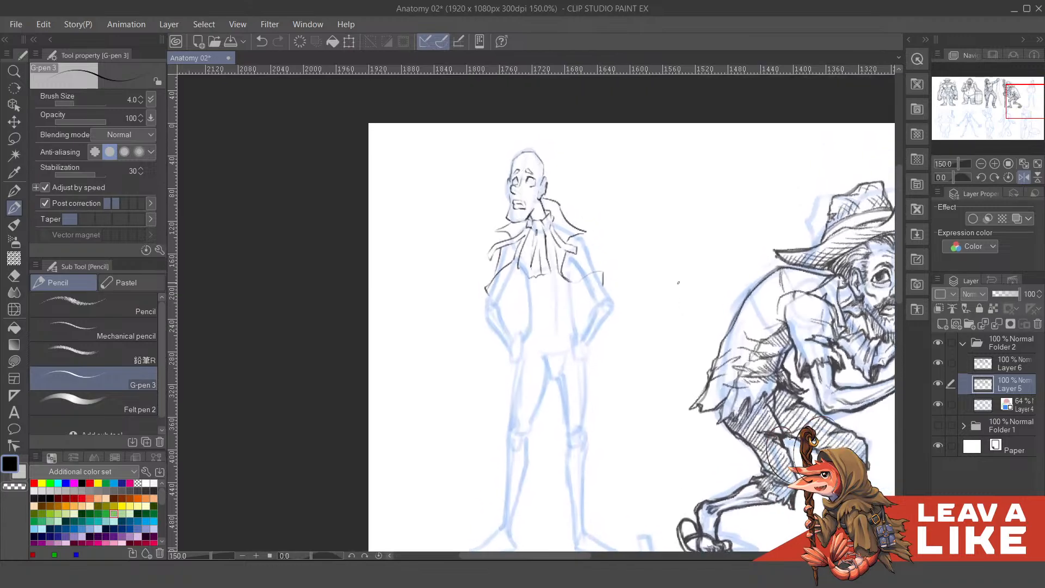
drag(692, 249, 690, 270)
drag(728, 370, 652, 312)
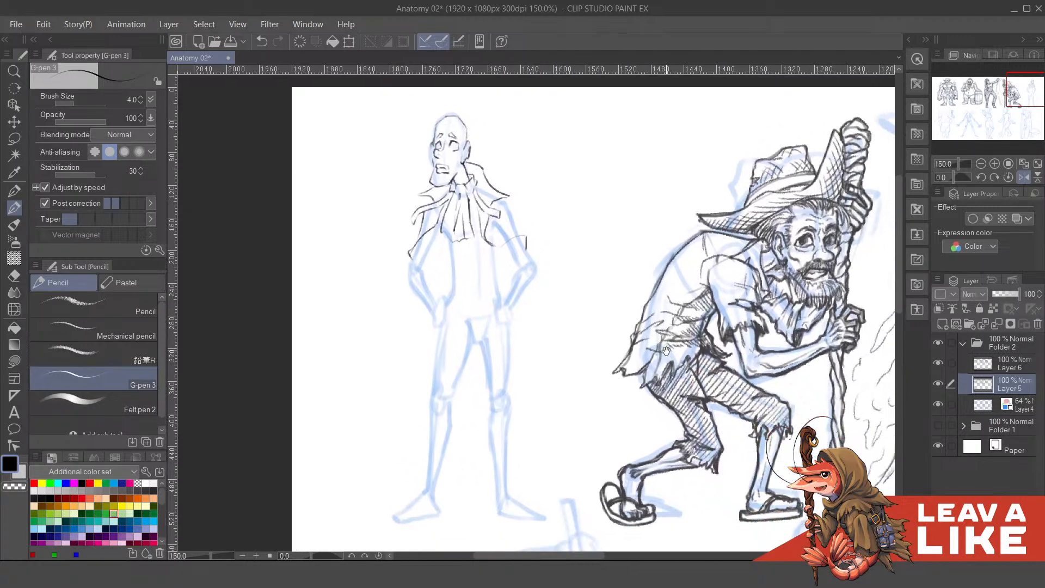
drag(619, 273, 622, 293)
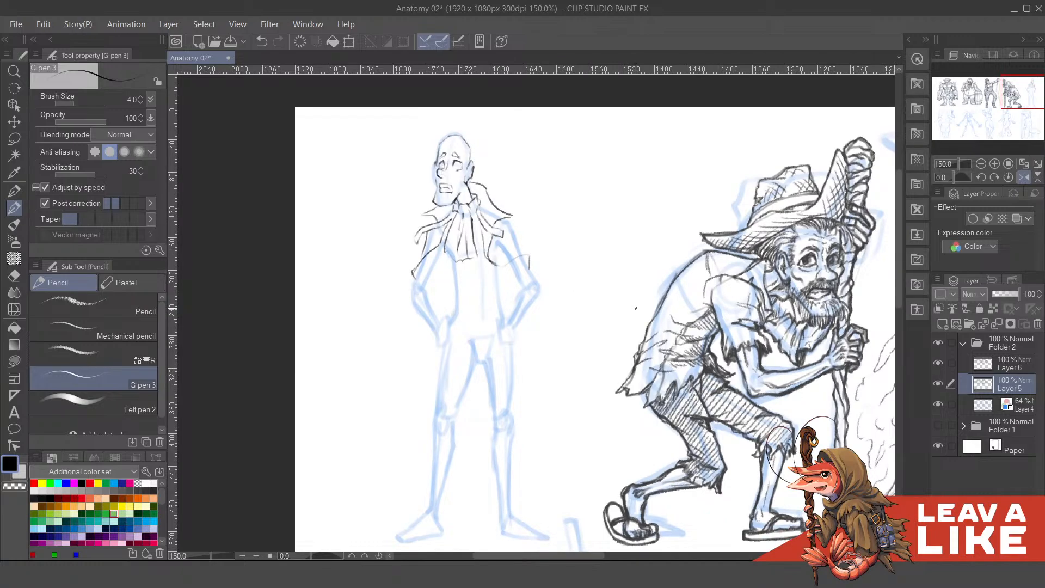
drag(636, 308, 636, 358)
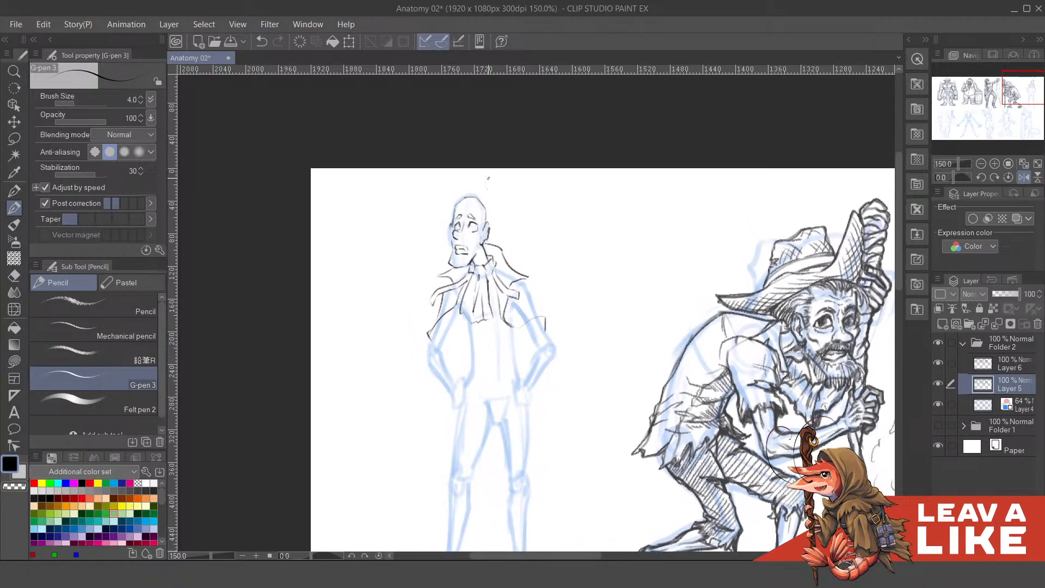
- Darken the upper eyelid and add the irises in both of the standing figure's eyes
scroll(479, 245, up, 3)
drag(489, 239, 513, 268)
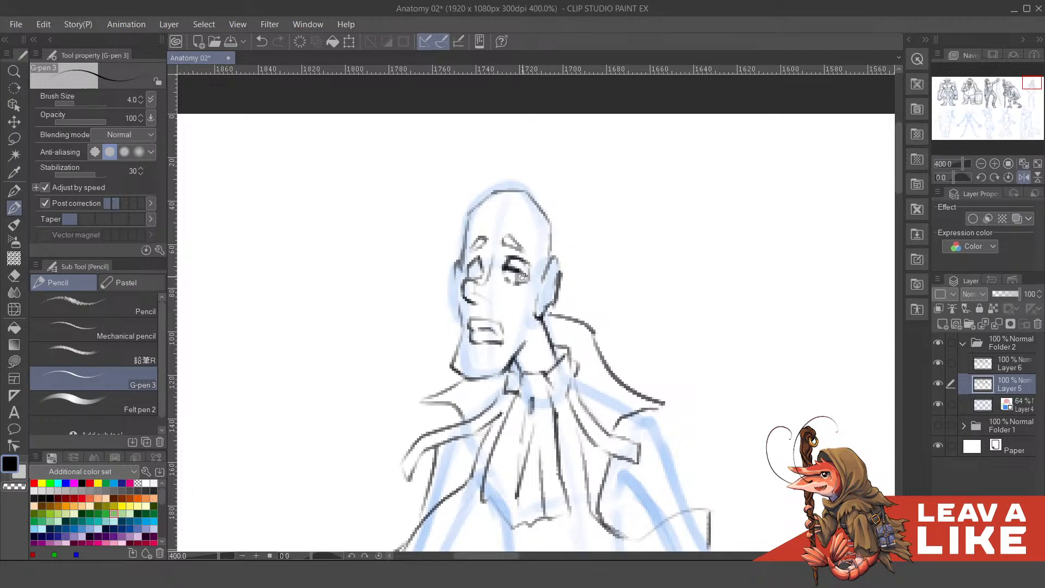
drag(474, 272, 518, 272)
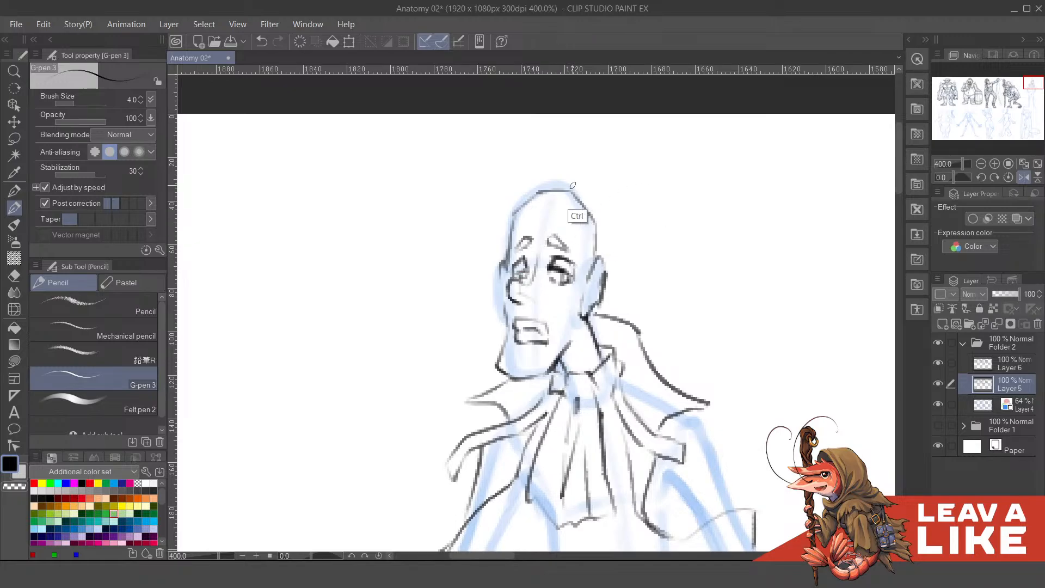
- Refine the raised inner eyebrow on the ear side and sketch the nostril under the nose
scroll(663, 222, down, 3)
scroll(693, 231, up, 3)
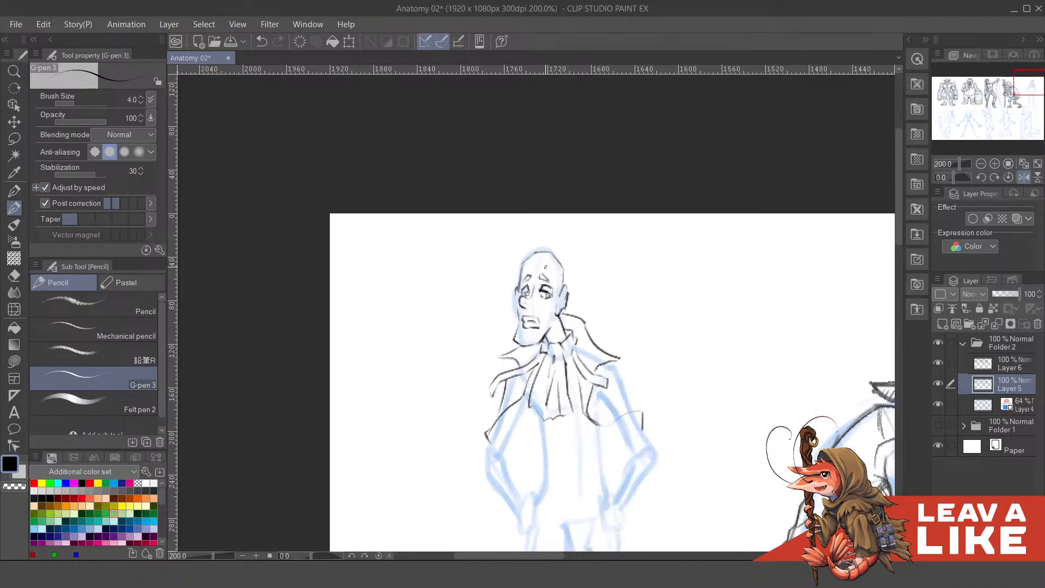
scroll(564, 242, up, 3)
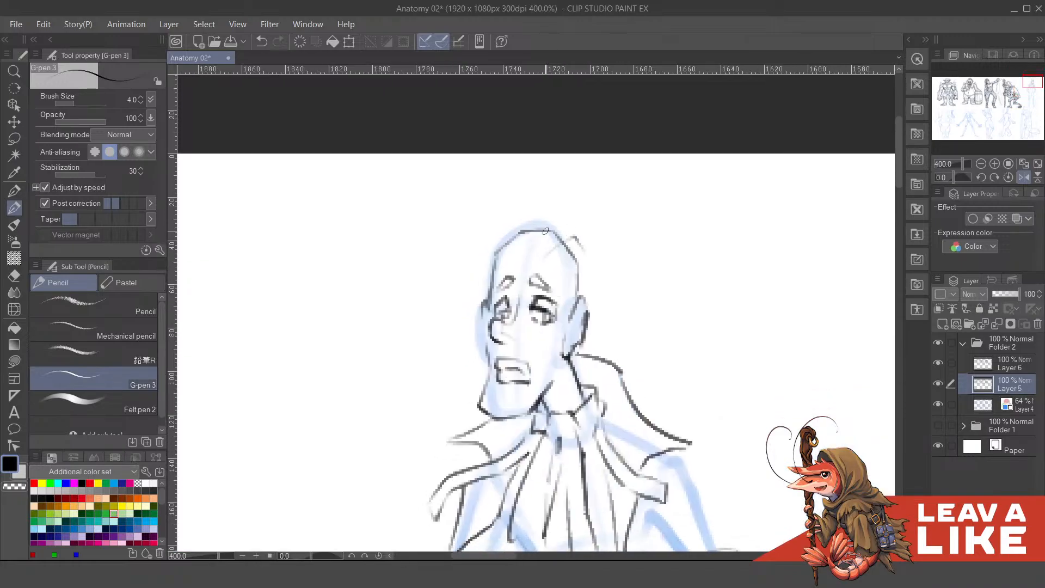
scroll(599, 242, down, 3)
scroll(611, 229, up, 2)
scroll(612, 229, up, 3)
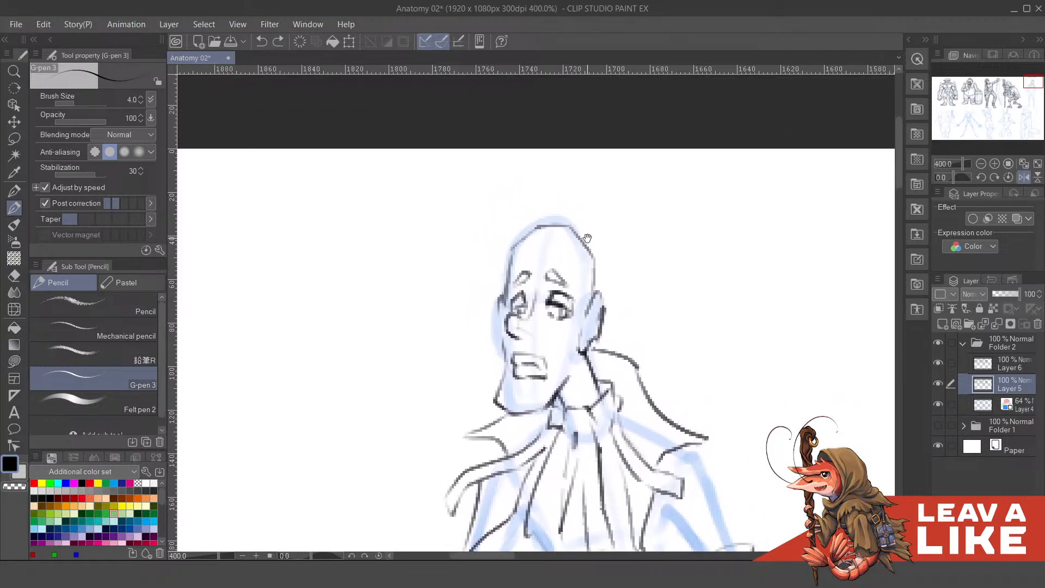
scroll(577, 229, down, 2)
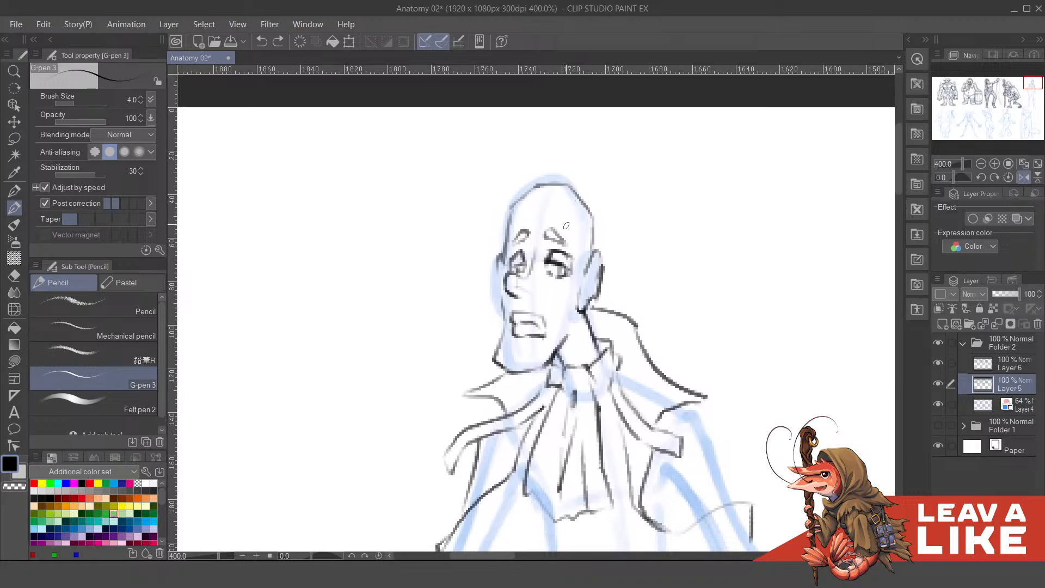
drag(544, 244, 549, 232)
scroll(591, 256, down, 1)
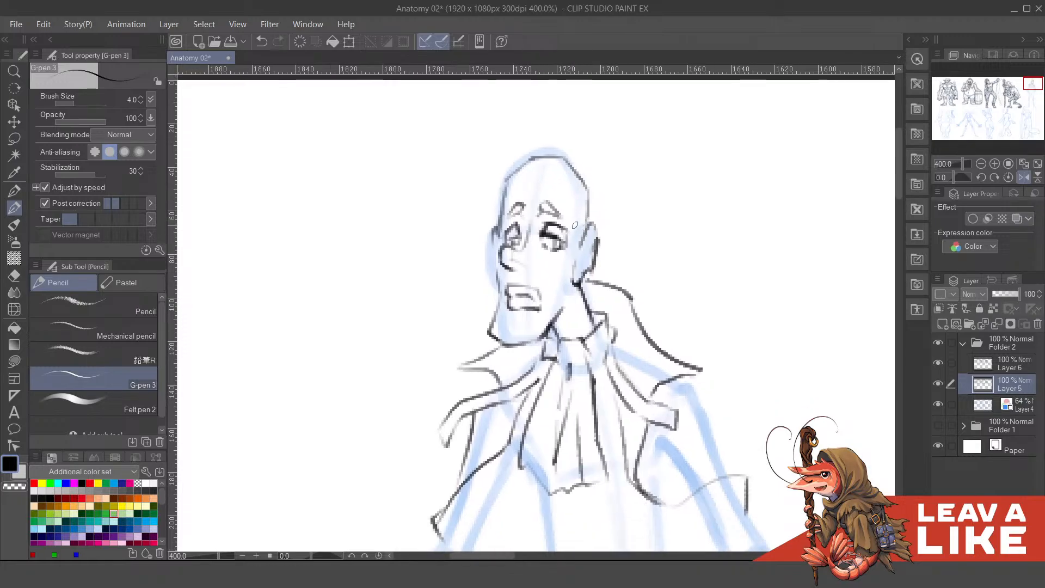
scroll(574, 239, down, 1)
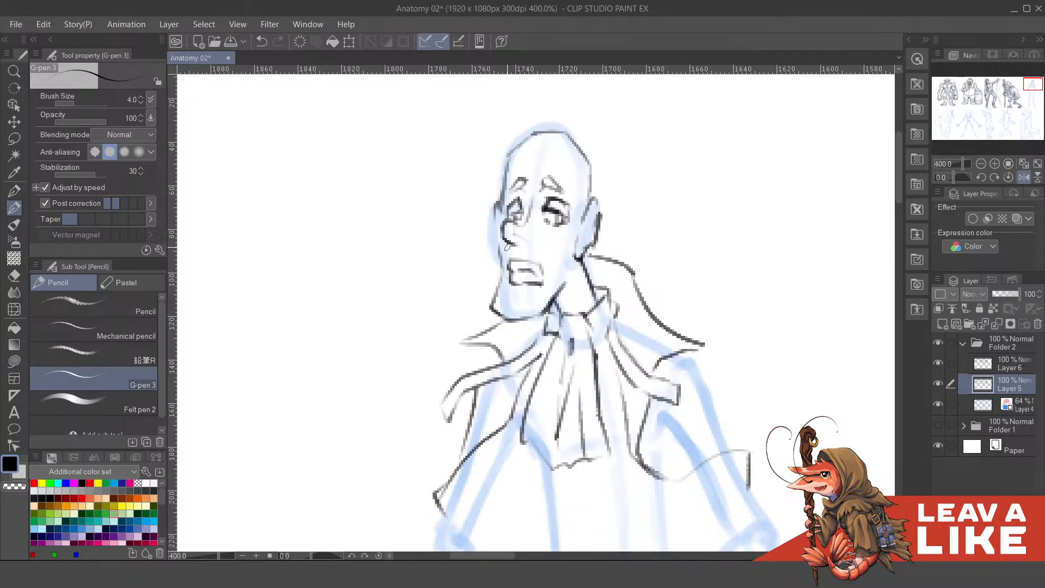
drag(507, 244, 525, 243)
key(ctrl+z)
scroll(621, 202, down, 3)
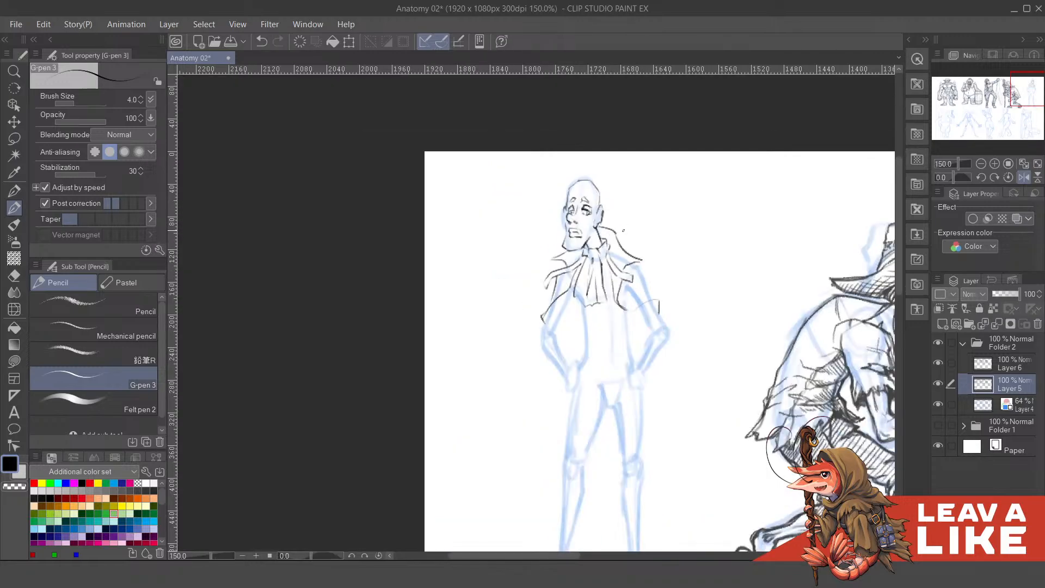
- Mirror the canvas view and draw the frilled sleeve cuff just above the elbow of the ear-side arm
key(h)
scroll(615, 227, up, 2)
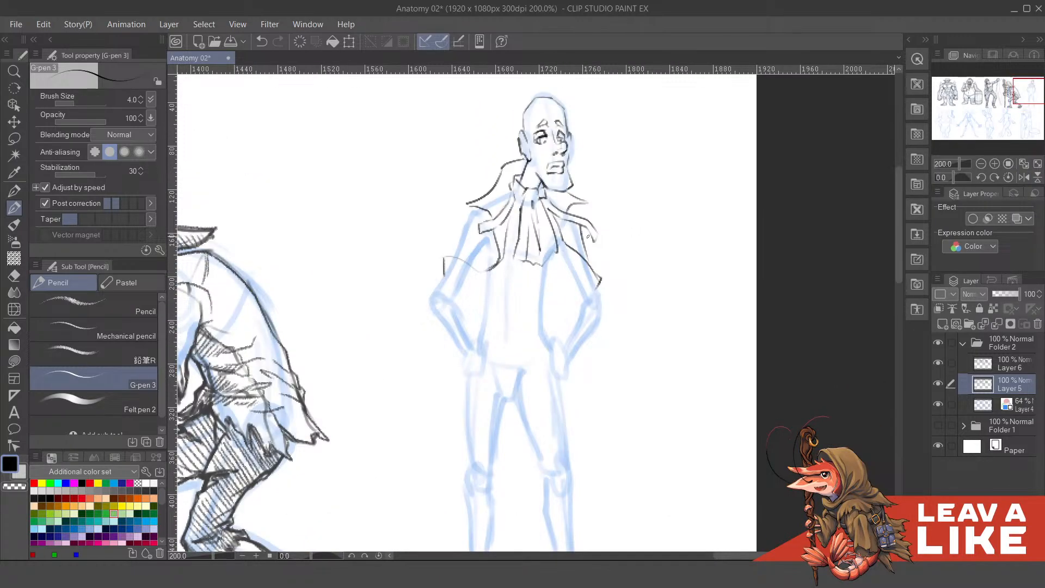
mouse_move(444, 300)
mouse_down()
mouse_move(562, 292)
mouse_move(554, 302)
mouse_up()
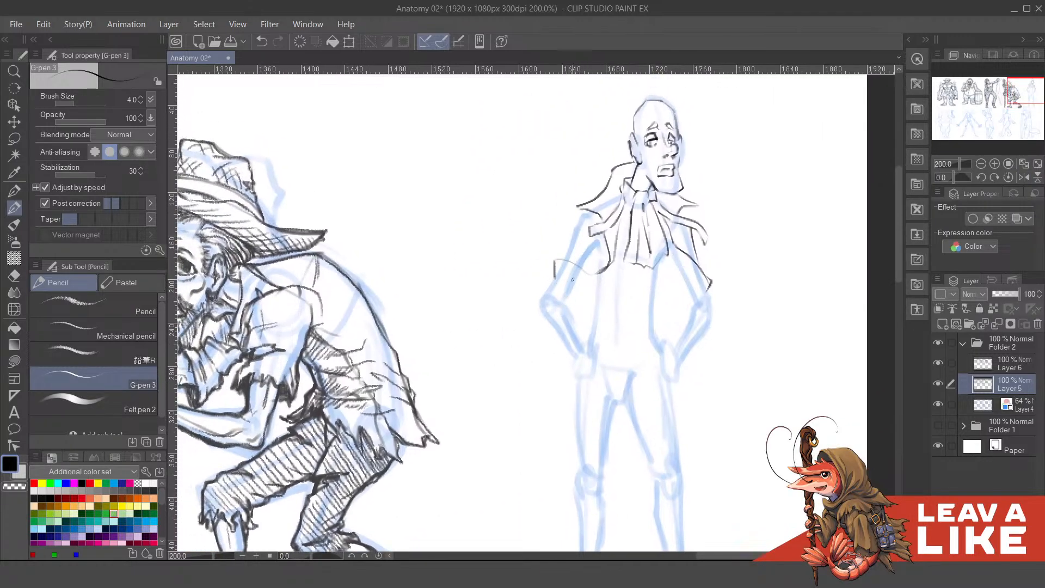
scroll(663, 133, up, 2)
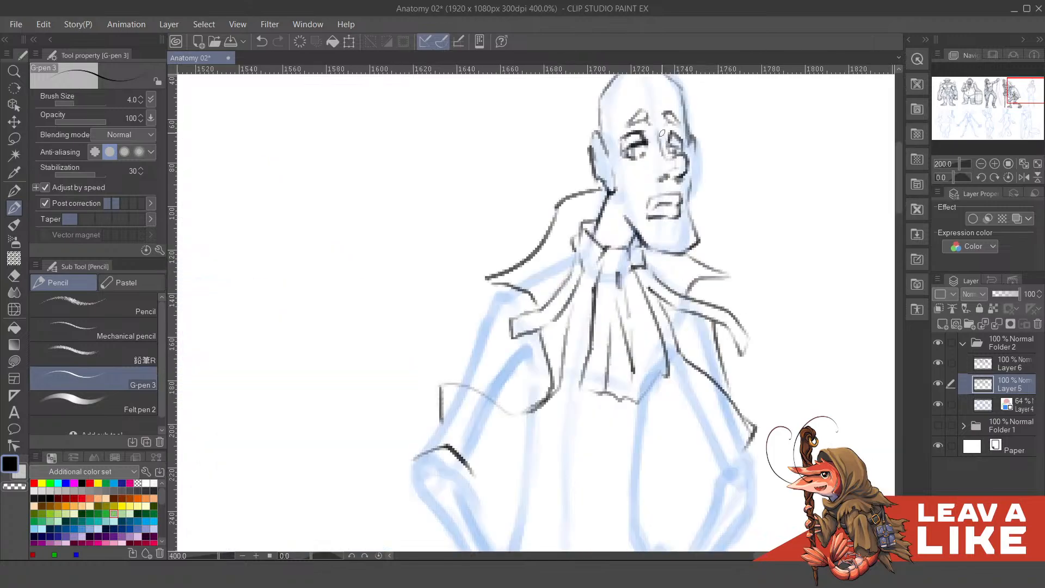
drag(549, 332, 634, 268)
mouse_move(493, 399)
mouse_down()
mouse_move(524, 360)
mouse_move(553, 360)
mouse_move(569, 374)
mouse_move(563, 426)
mouse_move(568, 398)
mouse_move(583, 390)
mouse_move(569, 381)
mouse_up()
key(ctrl+z)
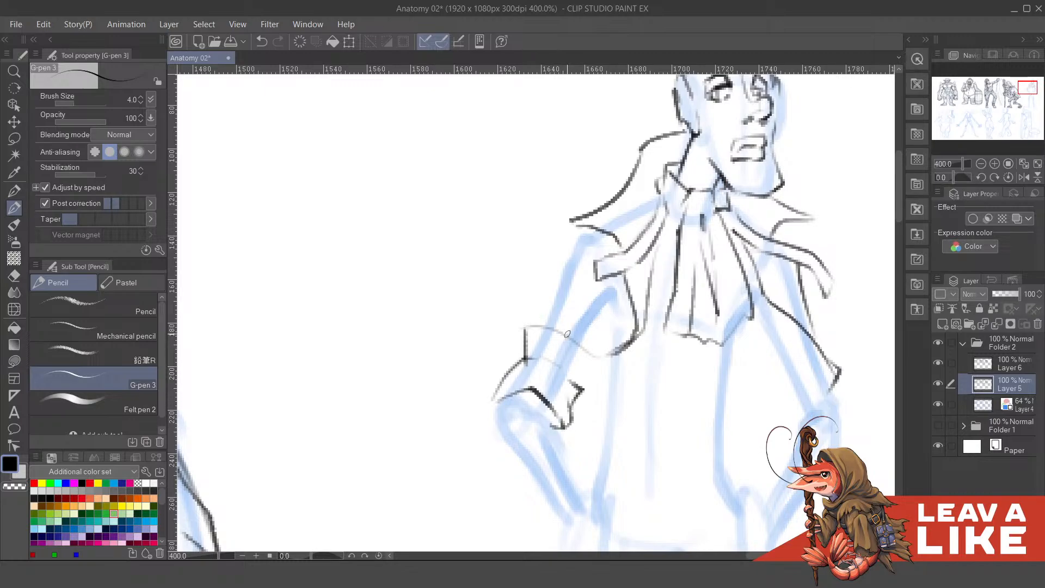
- Draw the gathered puff and fold lines above the cuff on the ear-side sleeve
mouse_move(578, 396)
mouse_down()
mouse_move(568, 380)
mouse_move(593, 354)
mouse_up()
mouse_move(531, 359)
mouse_down()
mouse_move(543, 329)
mouse_move(580, 358)
mouse_move(575, 347)
mouse_up()
drag(667, 332, 647, 320)
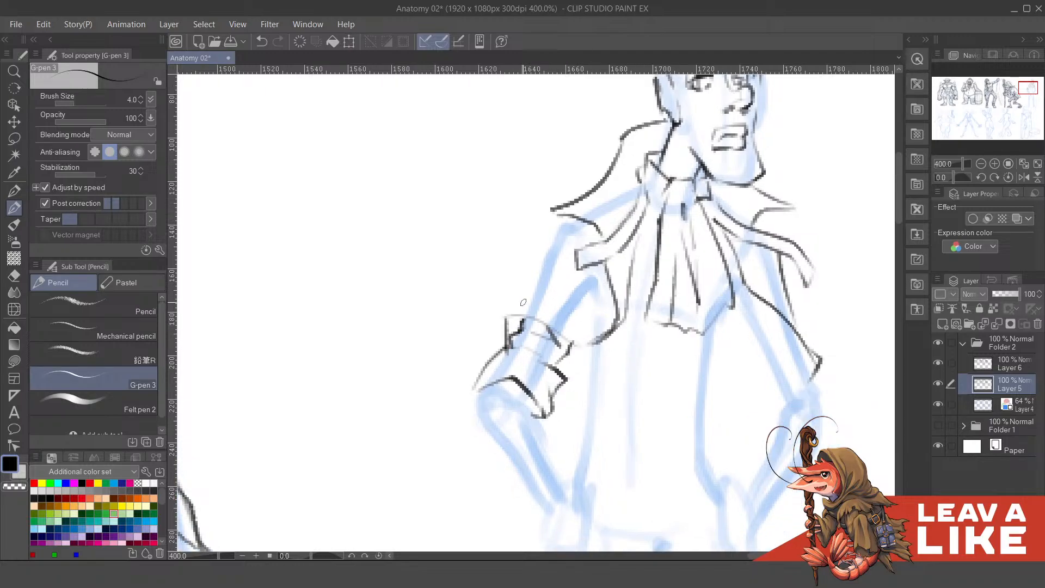
mouse_move(496, 351)
mouse_down()
mouse_move(492, 314)
mouse_move(558, 321)
mouse_up()
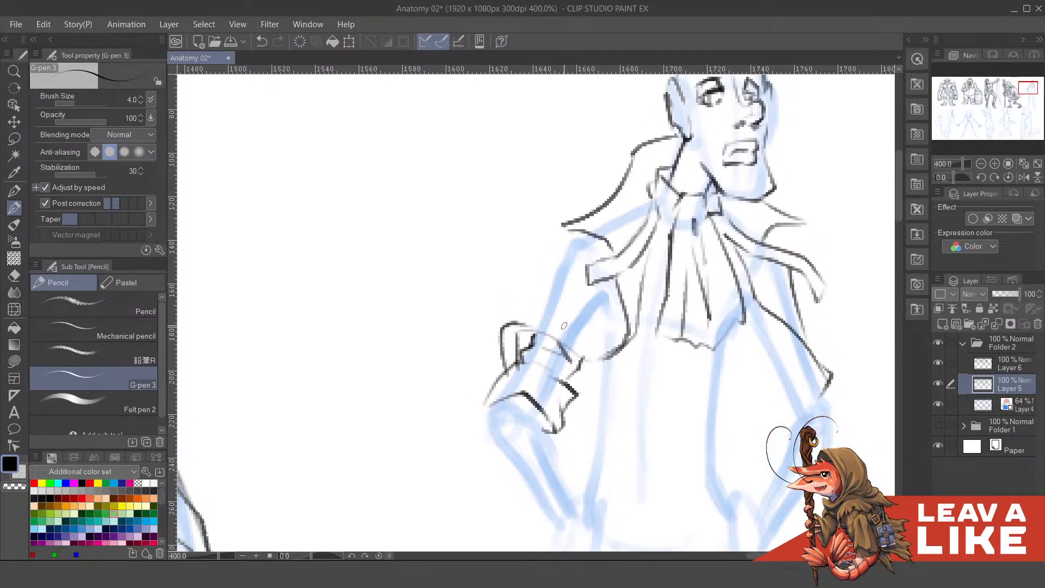
key(ctrl+z)
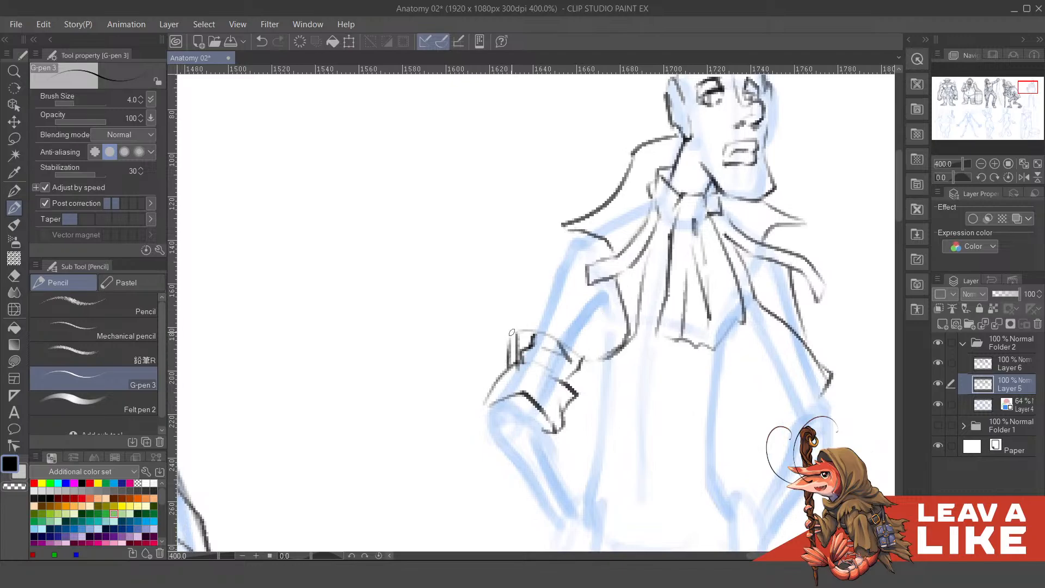
mouse_move(504, 355)
mouse_down()
mouse_move(517, 323)
mouse_move(569, 332)
mouse_move(599, 313)
mouse_up()
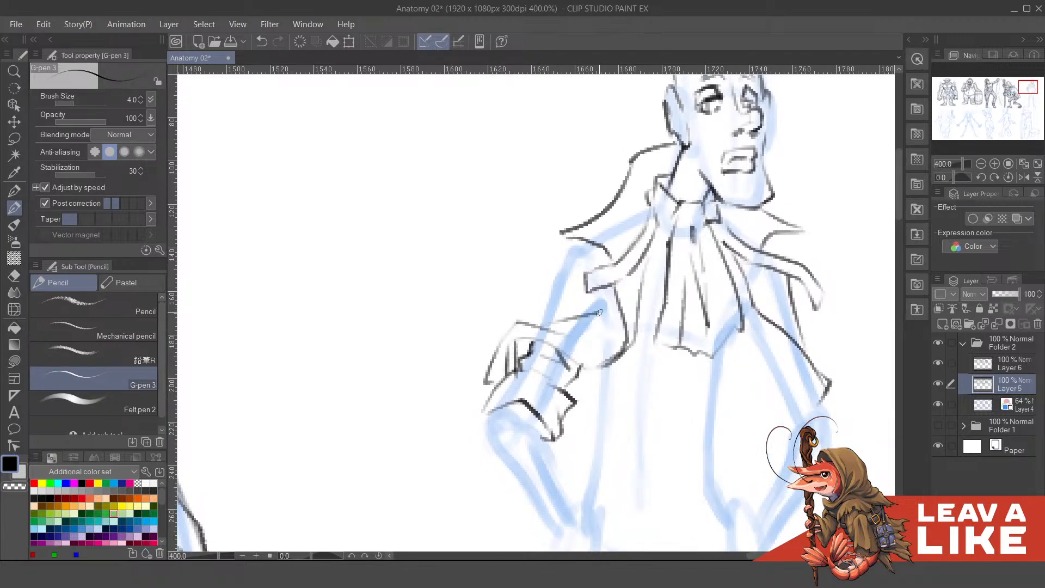
- Draw the ear-side sleeve's outer contour from under the flared collar down to the gathered puff
scroll(554, 344, up, 1)
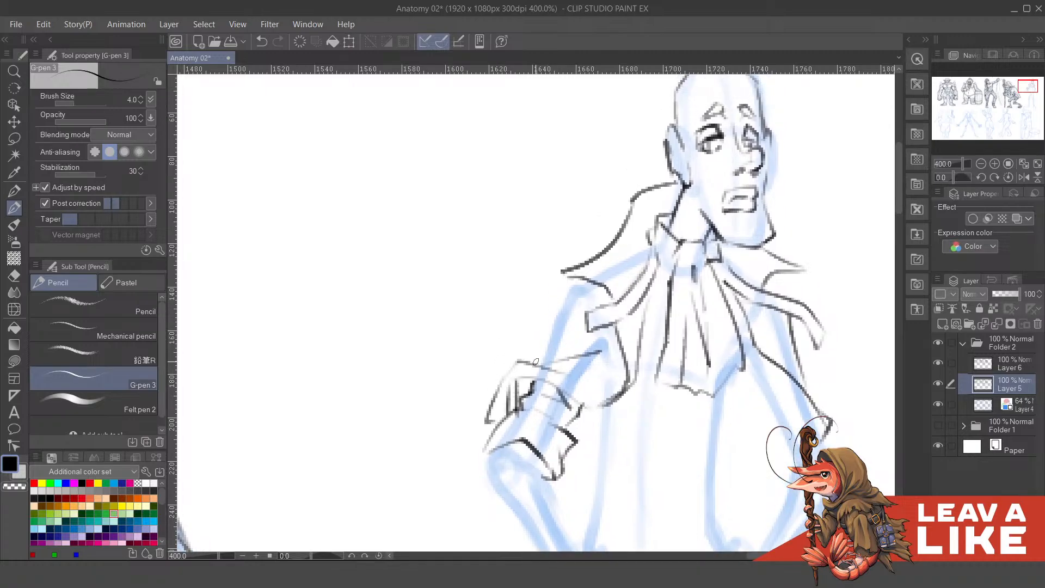
mouse_move(540, 346)
mouse_down()
mouse_move(584, 345)
mouse_move(536, 336)
mouse_move(560, 325)
mouse_move(552, 304)
mouse_move(562, 290)
mouse_move(590, 284)
mouse_up()
key(ctrl+z)
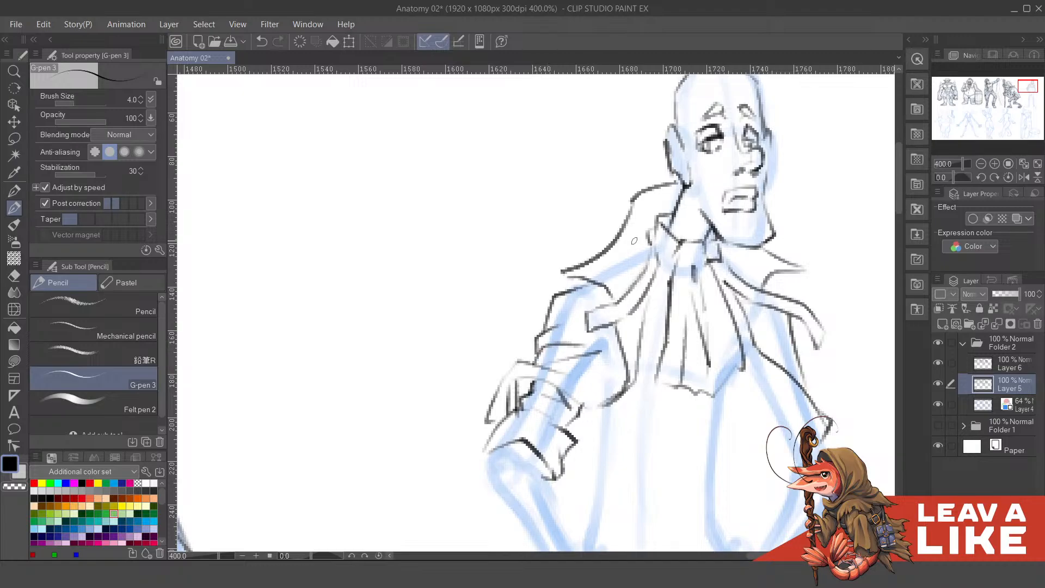
- Draw the cape's hanging edges and pointed lower corner on the ear side, reaching from the elbow to below the knee
key(ctrl+minus)
key(ctrl+minus)
key(ctrl+minus)
drag(809, 373, 716, 313)
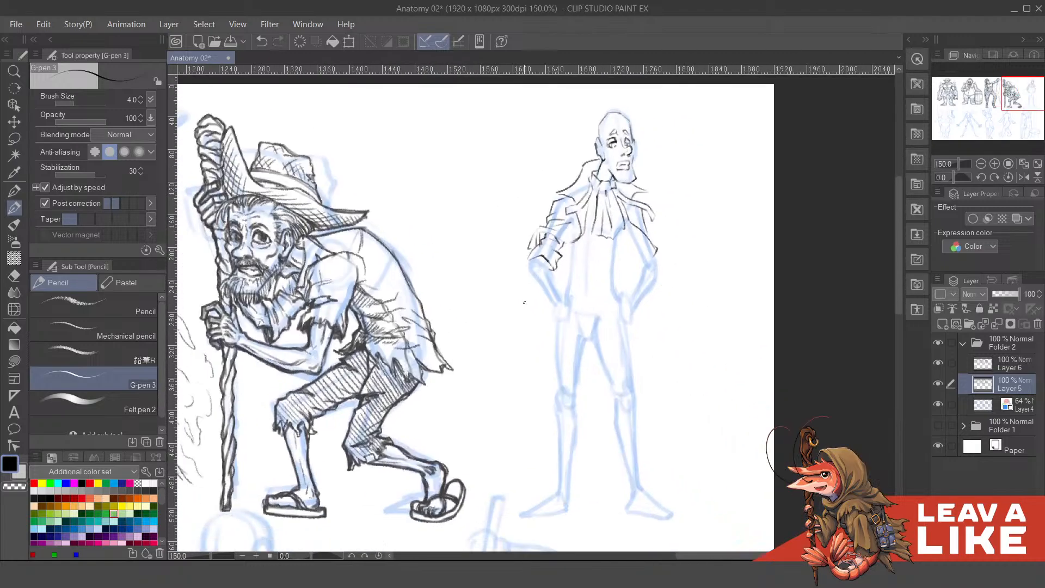
drag(528, 282, 509, 381)
key(ctrl+z)
drag(532, 272, 527, 399)
drag(543, 292, 537, 412)
key(ctrl+z)
drag(543, 295, 537, 375)
drag(545, 426, 542, 369)
- Draw the cape's hanging edges on the chin side and close them with a pointed corner below the knee
drag(659, 329, 637, 337)
drag(640, 281, 640, 382)
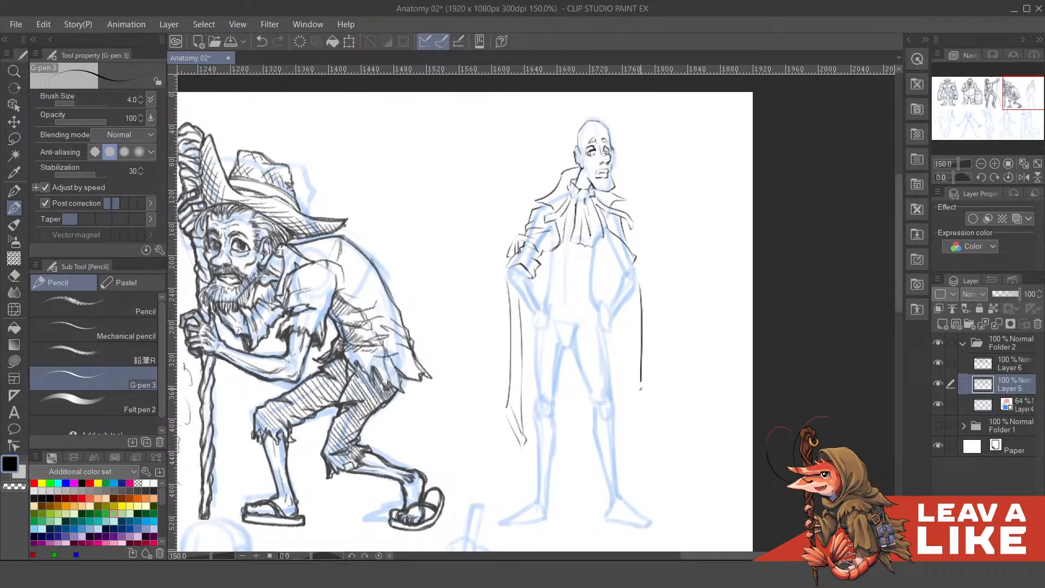
key(ctrl+z)
drag(633, 289, 647, 426)
scroll(634, 368, down, 1)
drag(634, 367, 632, 360)
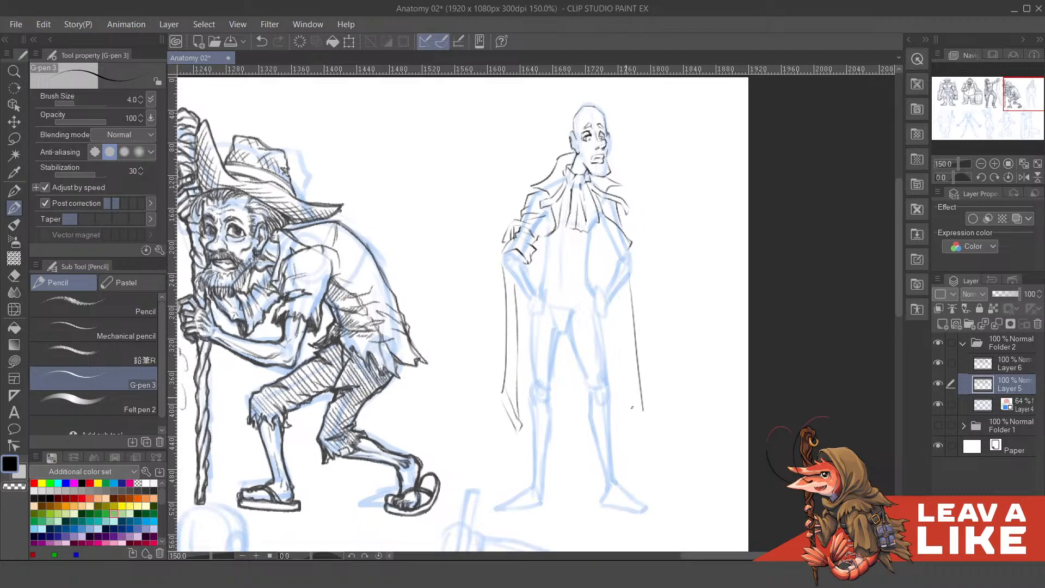
drag(626, 323, 626, 427)
drag(639, 393, 635, 388)
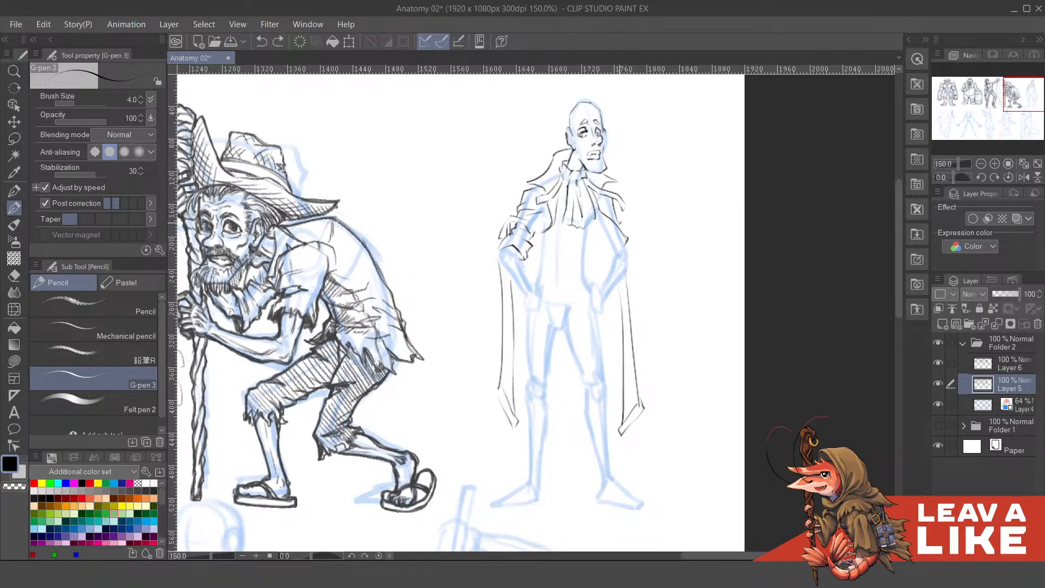
- Touch up the garment's hem corner just above the chin-side elbow
drag(632, 231, 628, 253)
scroll(625, 259, up, 1)
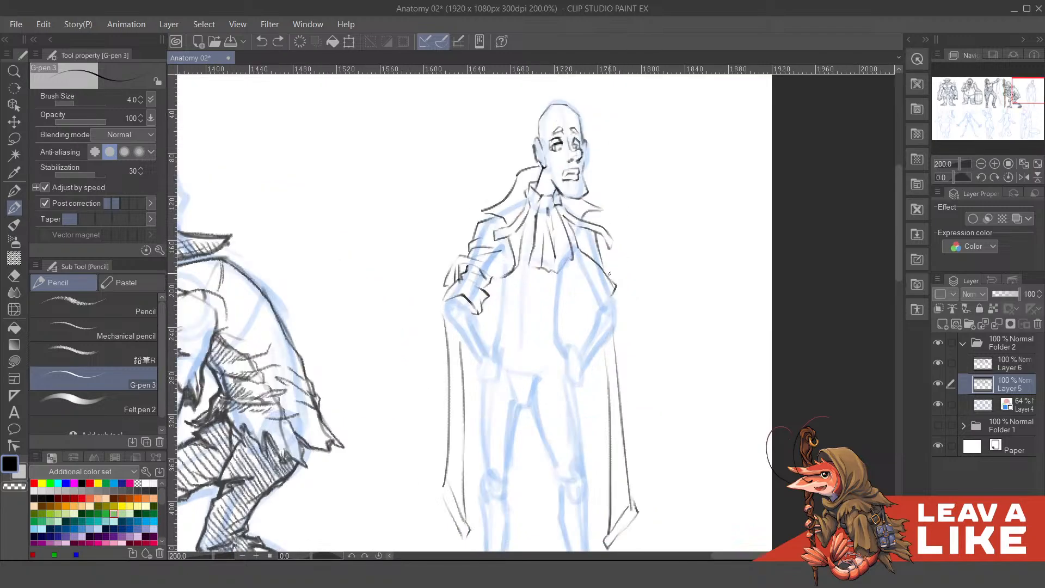
drag(601, 259, 614, 277)
key(ctrl+z)
scroll(615, 283, down, 4)
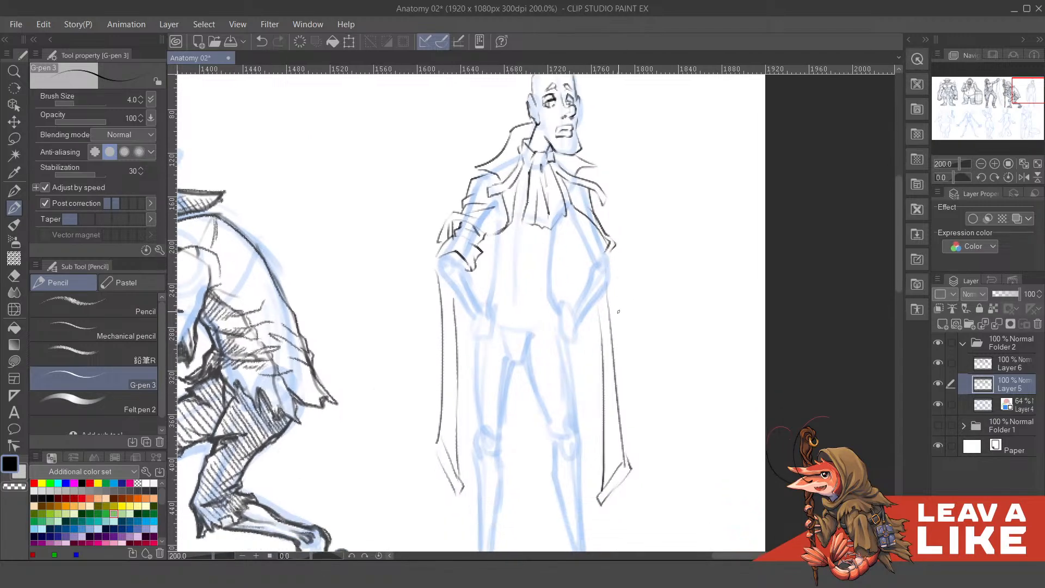
- Draw the cape's outward-flaring outer fold on the chin side, from the elbow toward the knee
scroll(618, 299, up, 2)
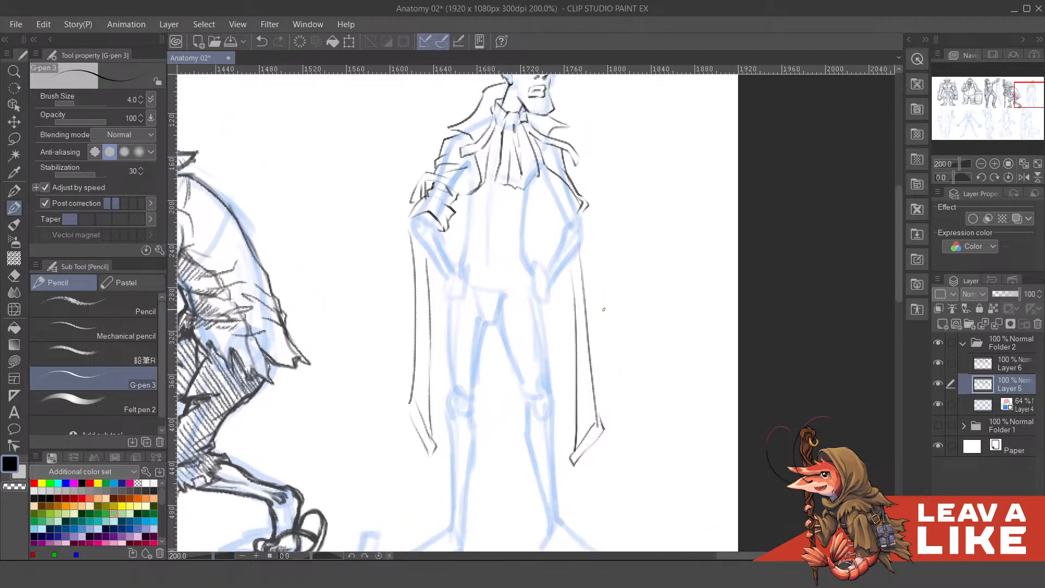
drag(587, 251, 632, 330)
key(ctrl+z)
mouse_move(580, 257)
mouse_down()
mouse_move(613, 331)
mouse_move(600, 375)
mouse_up()
key(ctrl+z)
mouse_move(582, 259)
mouse_down()
mouse_move(620, 347)
mouse_move(606, 395)
mouse_move(602, 325)
mouse_up()
- Draw a matching flared outer fold on the cape's ear side
mouse_move(416, 349)
mouse_down()
mouse_move(400, 297)
mouse_move(412, 267)
mouse_up()
drag(525, 280, 560, 265)
key(ctrl+z)
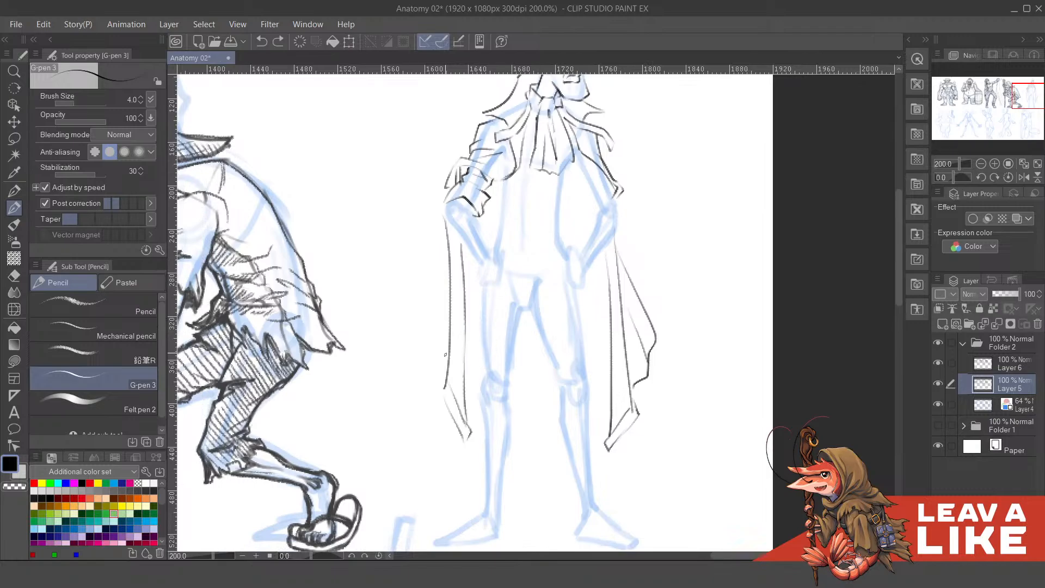
mouse_move(429, 333)
mouse_down()
mouse_move(430, 294)
mouse_move(452, 246)
mouse_up()
key(ctrl+z)
drag(429, 296, 449, 245)
scroll(671, 185, down, 3)
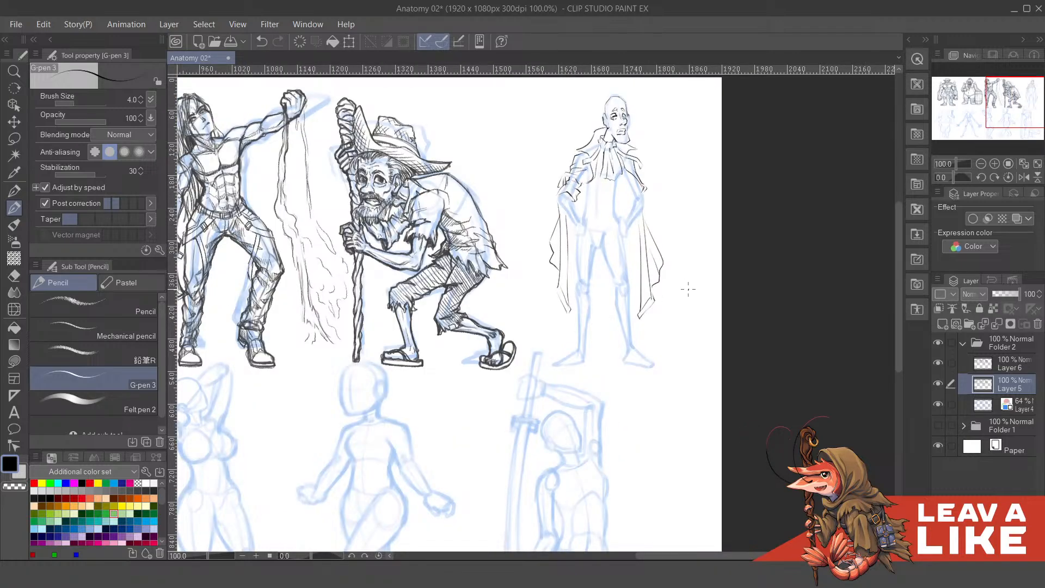
- Mirror the canvas view and draw the frilled sleeve cuff above the elbow of the chin-side arm
key(h)
drag(715, 224, 711, 312)
drag(581, 289, 621, 313)
scroll(577, 239, up, 2)
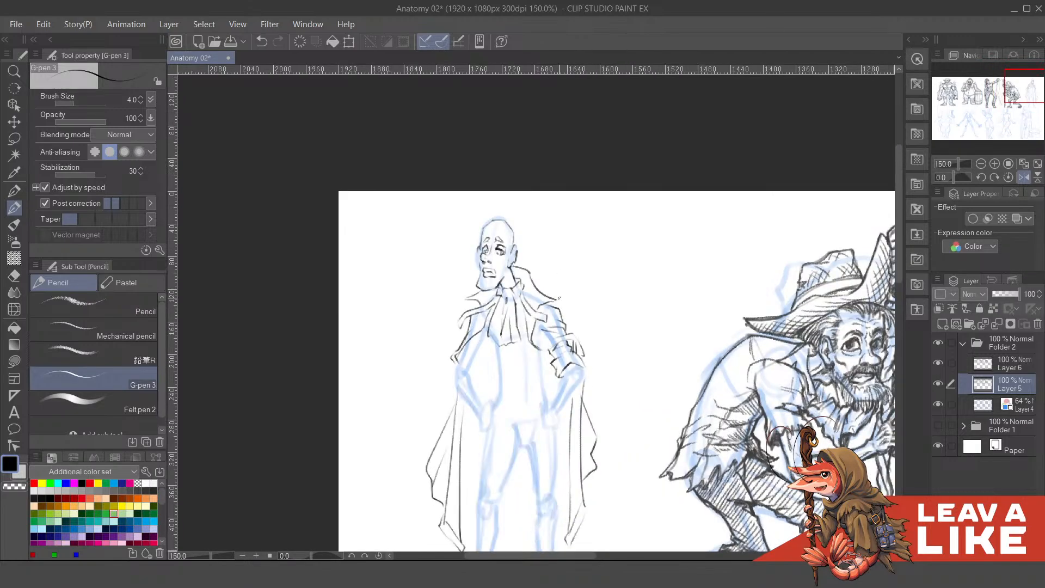
drag(529, 368, 582, 311)
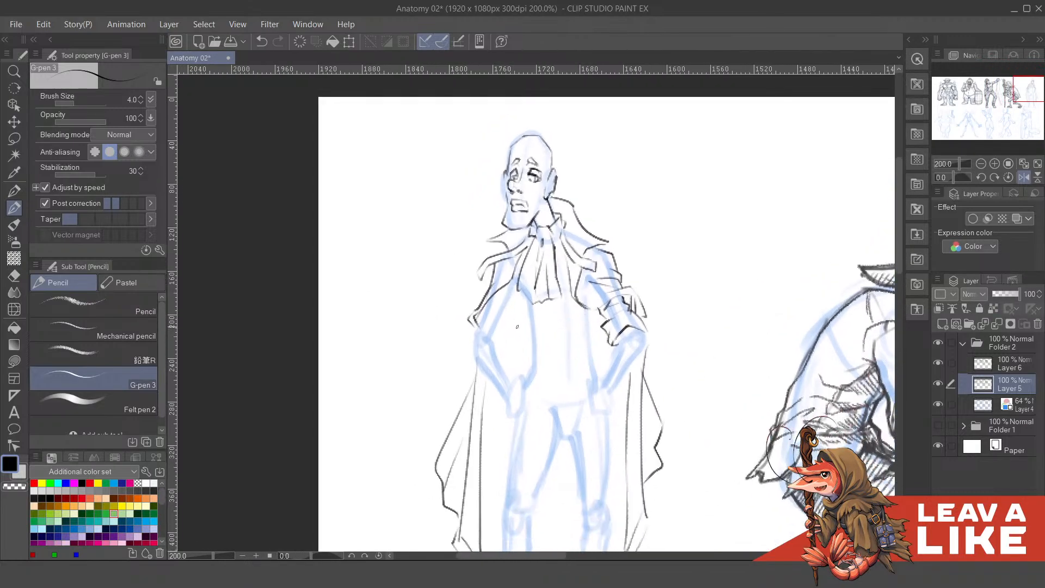
mouse_move(492, 333)
mouse_down()
mouse_move(508, 364)
mouse_move(481, 342)
mouse_up()
key(ctrl+z)
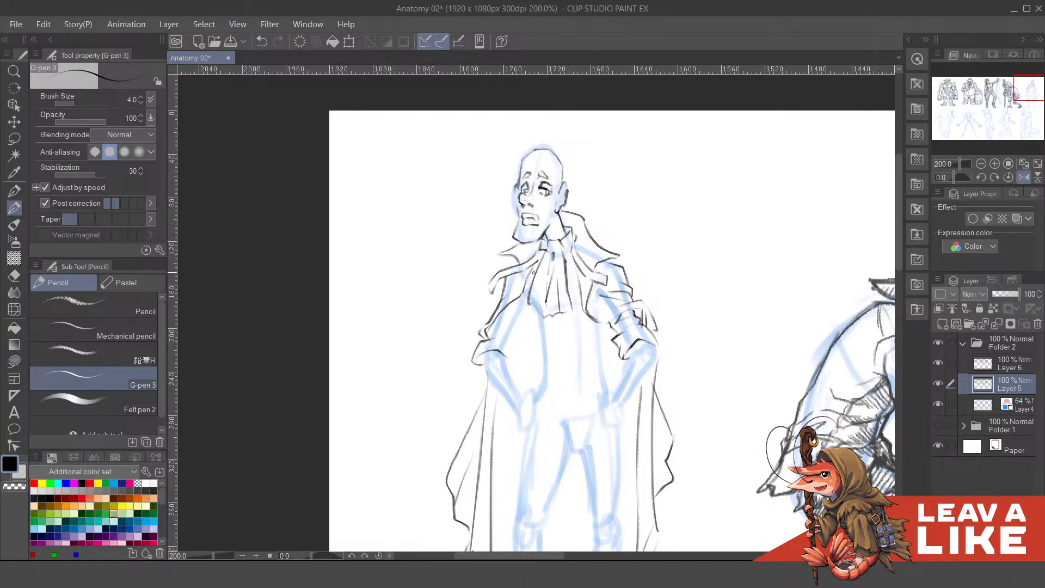
key(ctrl+z)
mouse_move(474, 357)
mouse_down()
mouse_move(483, 338)
mouse_move(508, 340)
mouse_move(511, 355)
mouse_up()
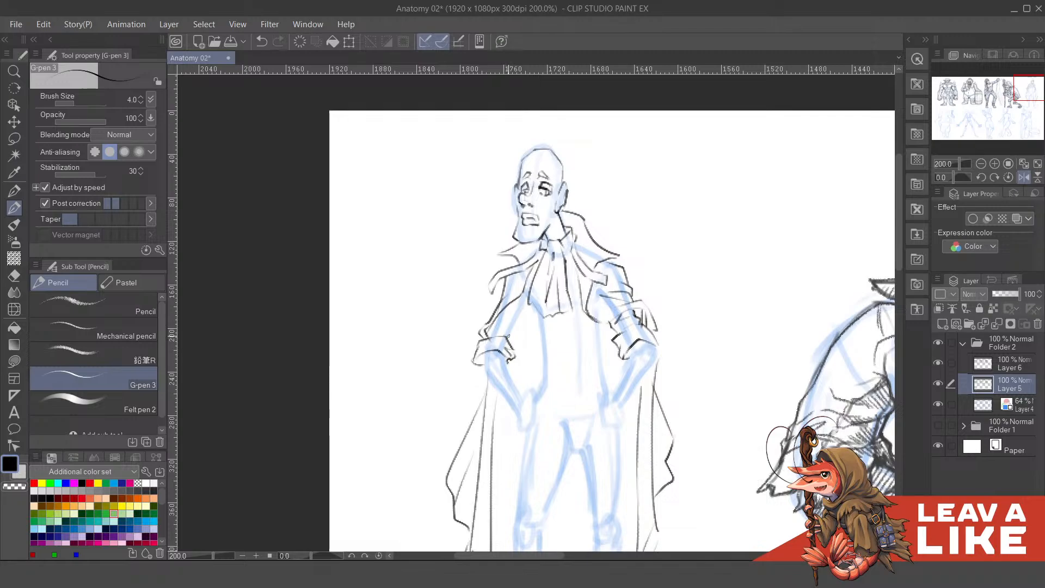
- Draw the wrinkled inner edge of the chin-side sleeve above the cuff and flip the canvas view back
mouse_move(507, 336)
mouse_down()
mouse_move(503, 354)
mouse_move(506, 343)
mouse_up()
key(ctrl+z)
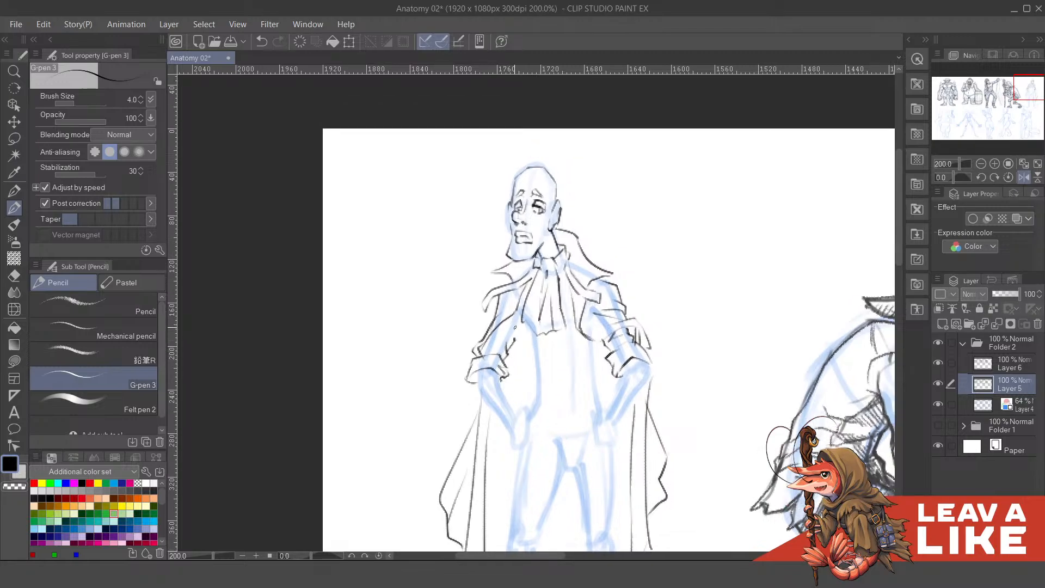
key(ctrl+z)
key(h)
drag(524, 315, 637, 275)
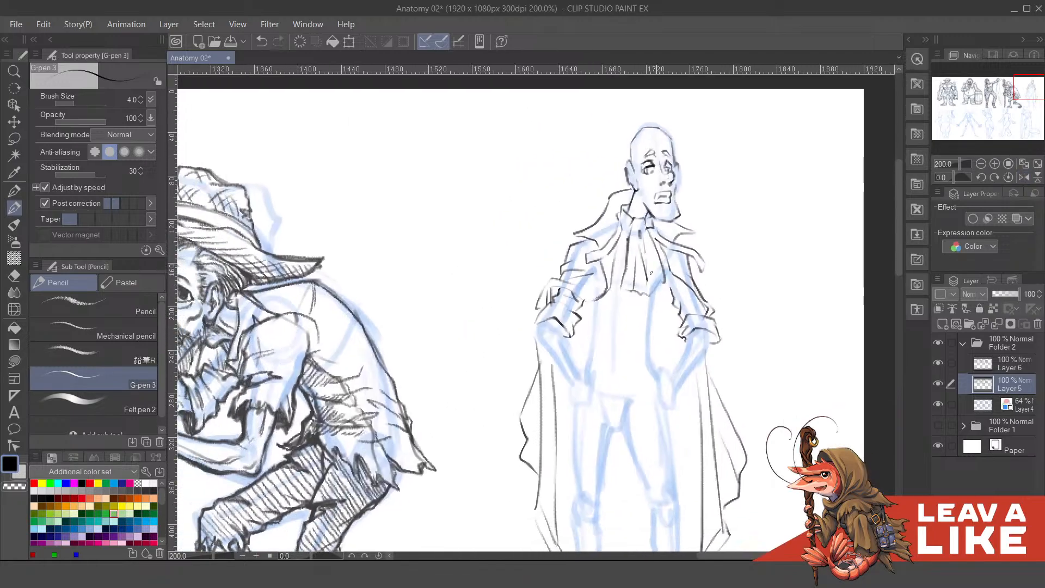
scroll(636, 277, up, 1)
key(ctrl+z)
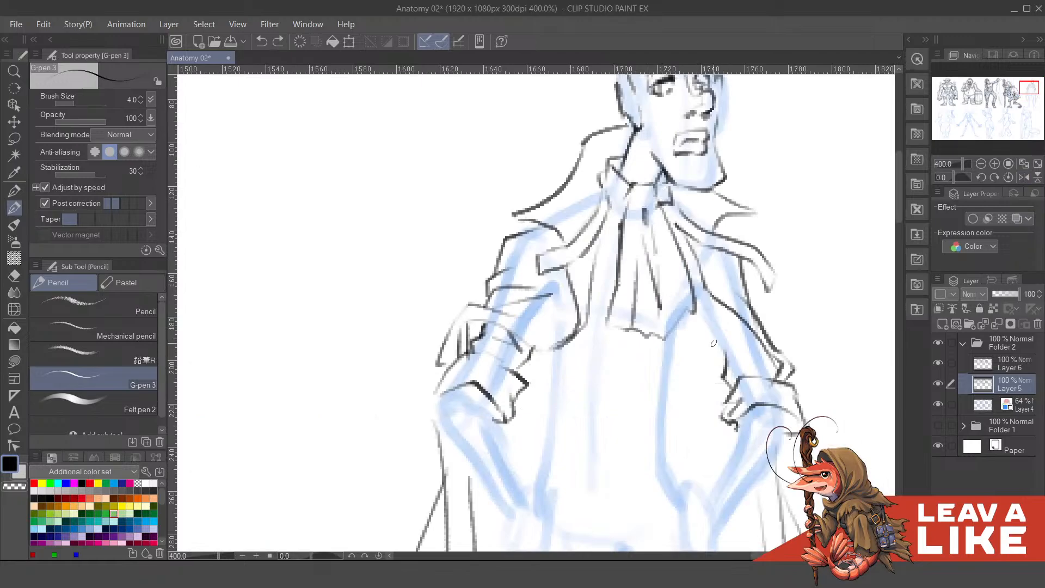
- Draw the torso's side contour on the chin side, from beside the cravat down toward the waist
mouse_move(710, 336)
mouse_down()
mouse_move(722, 361)
mouse_move(703, 303)
mouse_move(707, 326)
mouse_move(667, 342)
mouse_up()
key(ctrl+z)
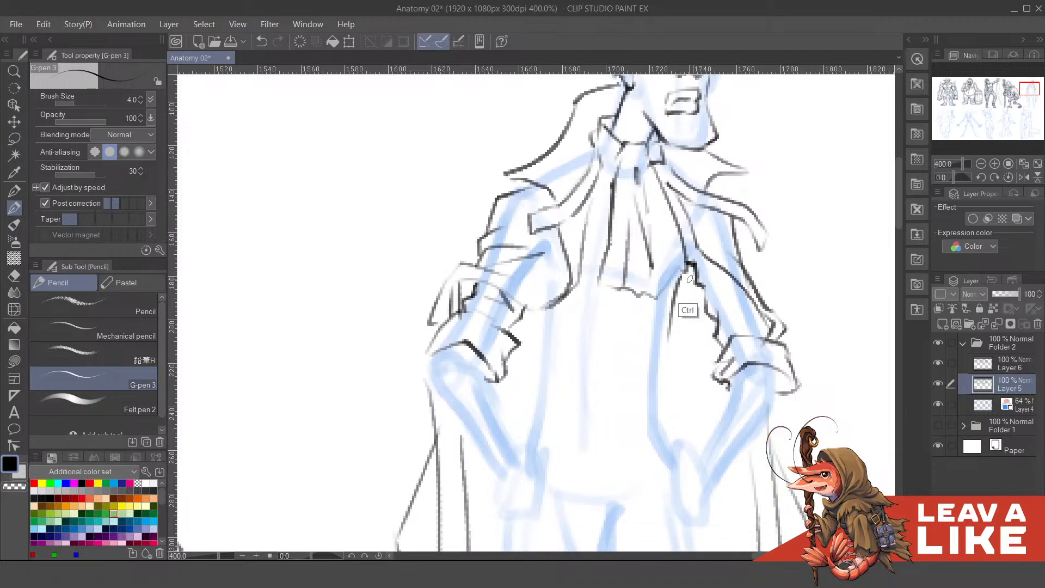
key(ctrl+z)
mouse_move(688, 278)
mouse_down()
mouse_move(669, 338)
mouse_move(665, 418)
mouse_up()
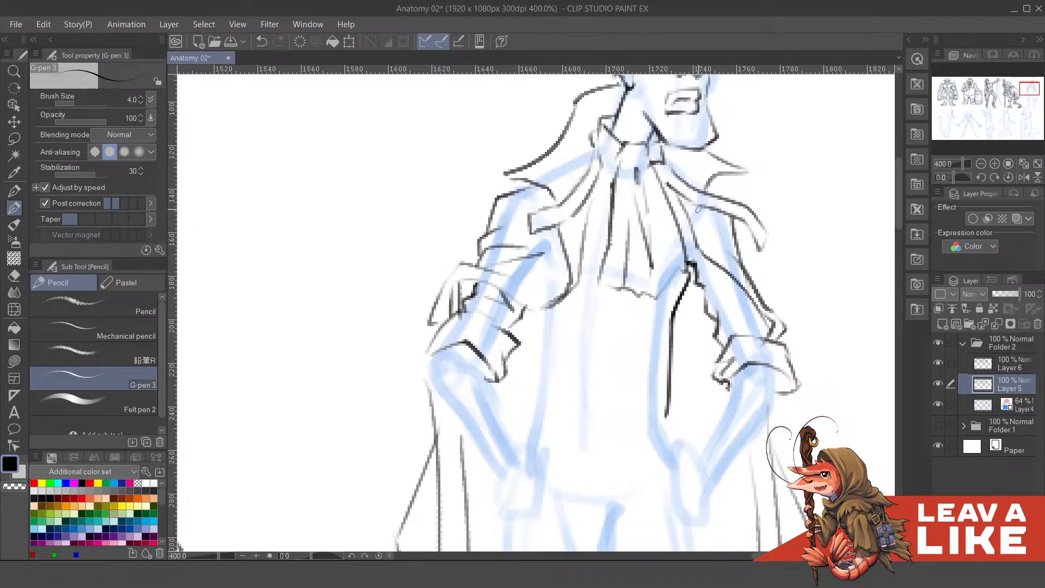
- Draw the torso's wrinkled side contour on the ear side, from inside the sleeve down to the waist
scroll(698, 208, down, 2)
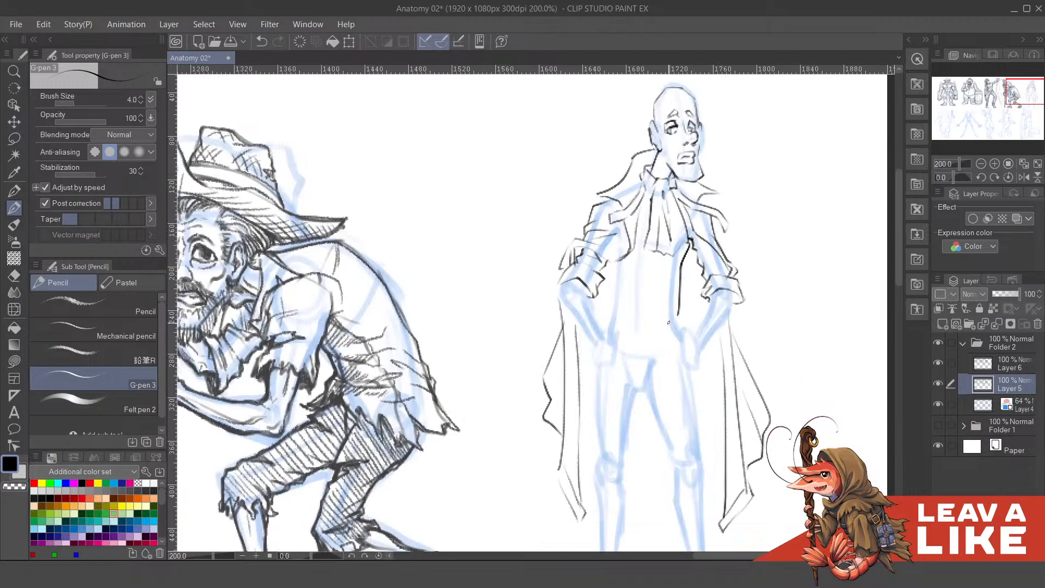
drag(668, 322, 658, 328)
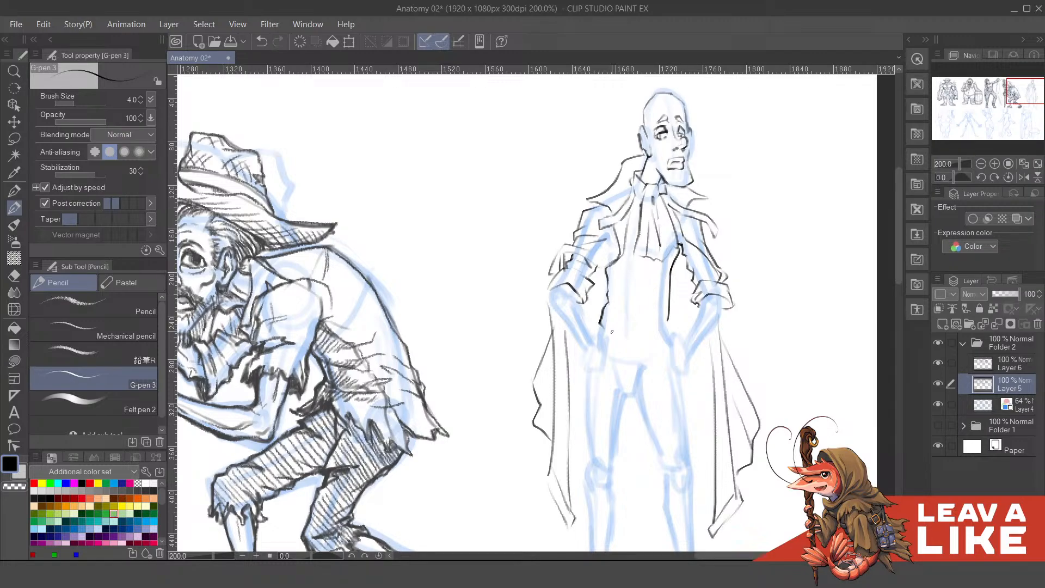
drag(626, 331, 625, 332)
drag(683, 305, 675, 312)
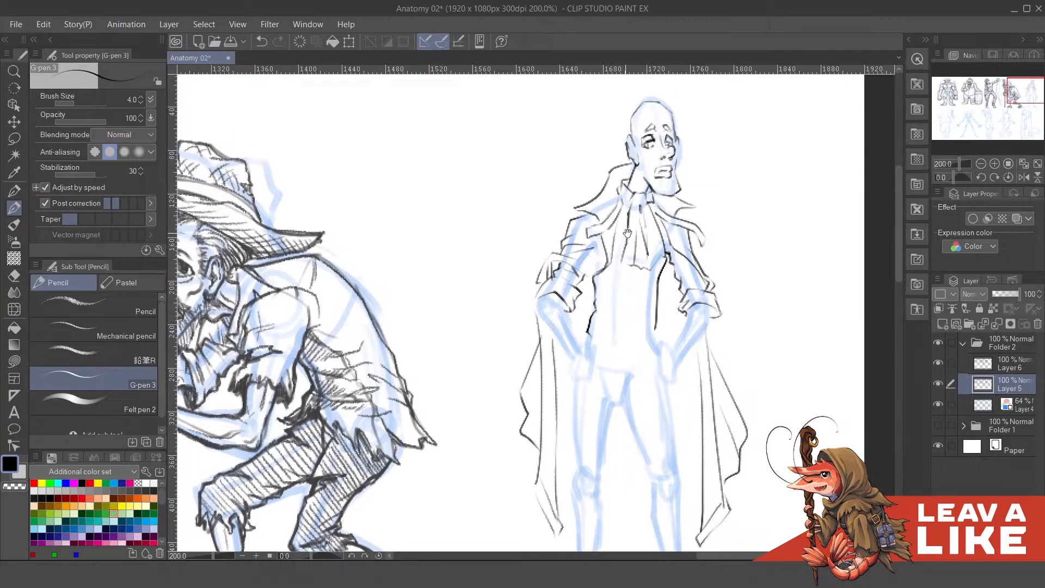
drag(628, 213, 631, 265)
key(ctrl+z)
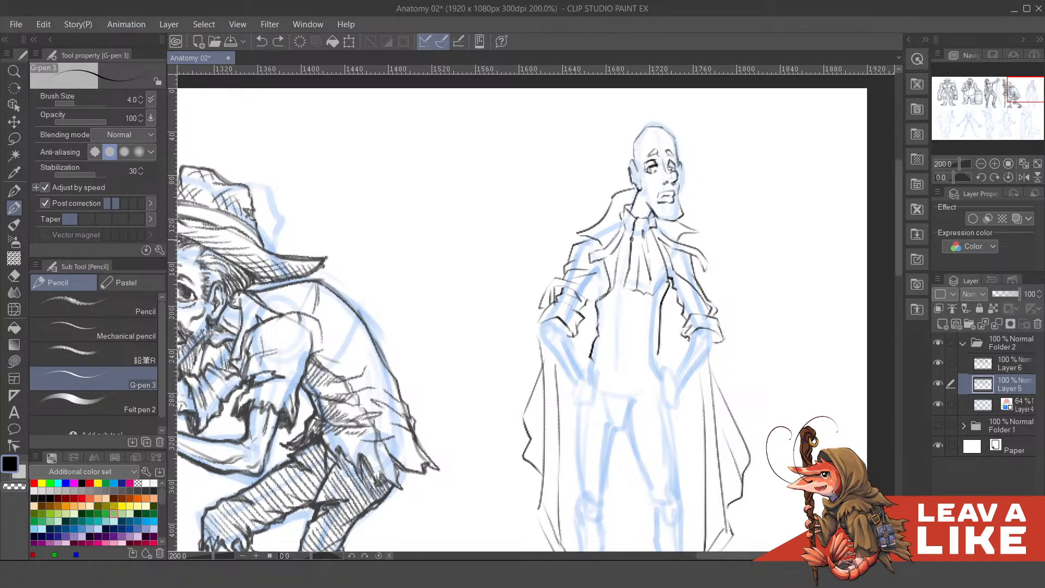
- Examine the gentleman's line sketch with the blue mannequin layer hidden, and show Layer 4 again
scroll(634, 230, up, 4)
drag(607, 245, 648, 244)
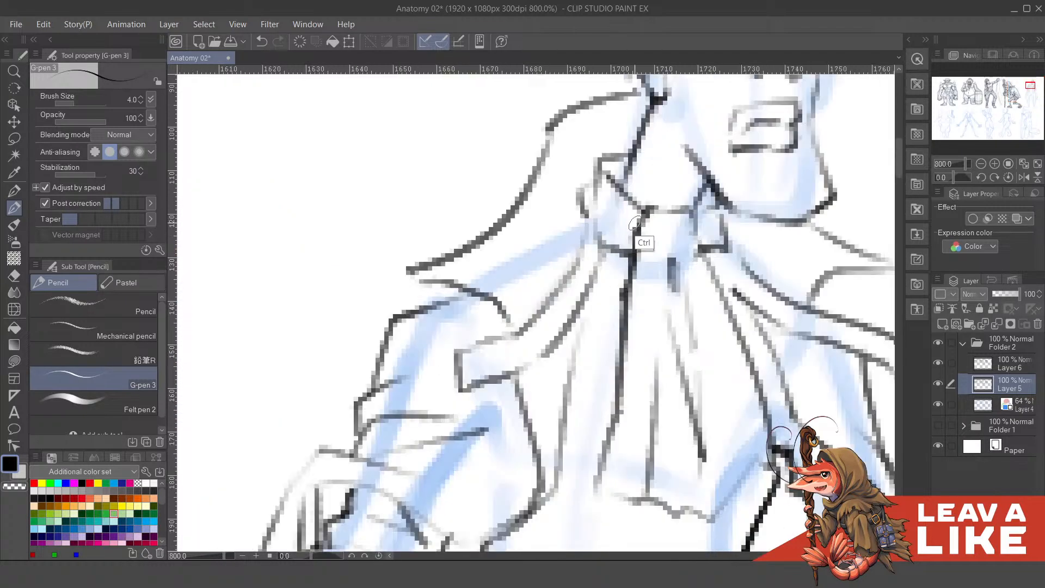
scroll(689, 200, down, 5)
drag(772, 349, 731, 326)
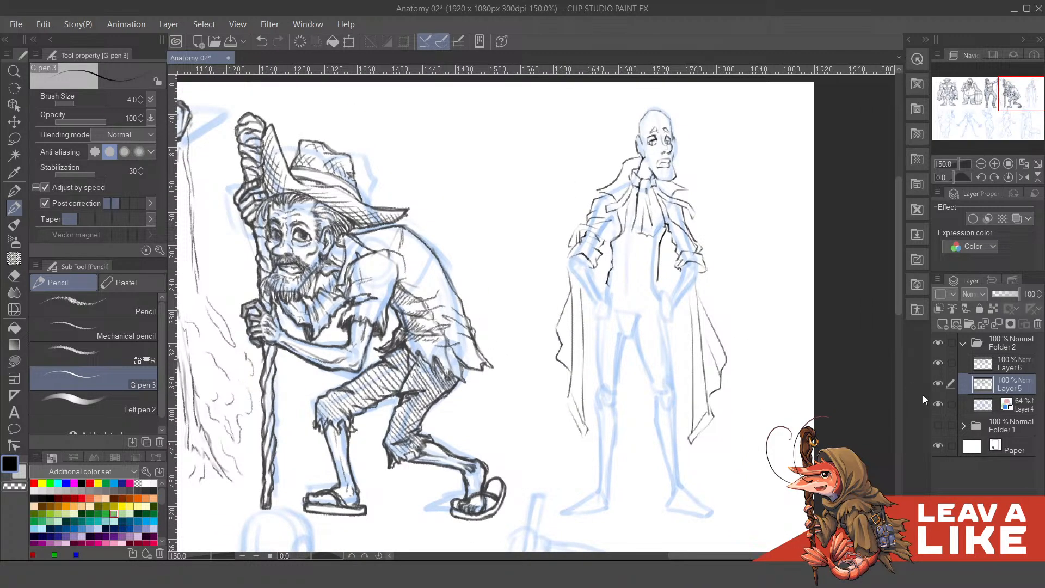
click(939, 404)
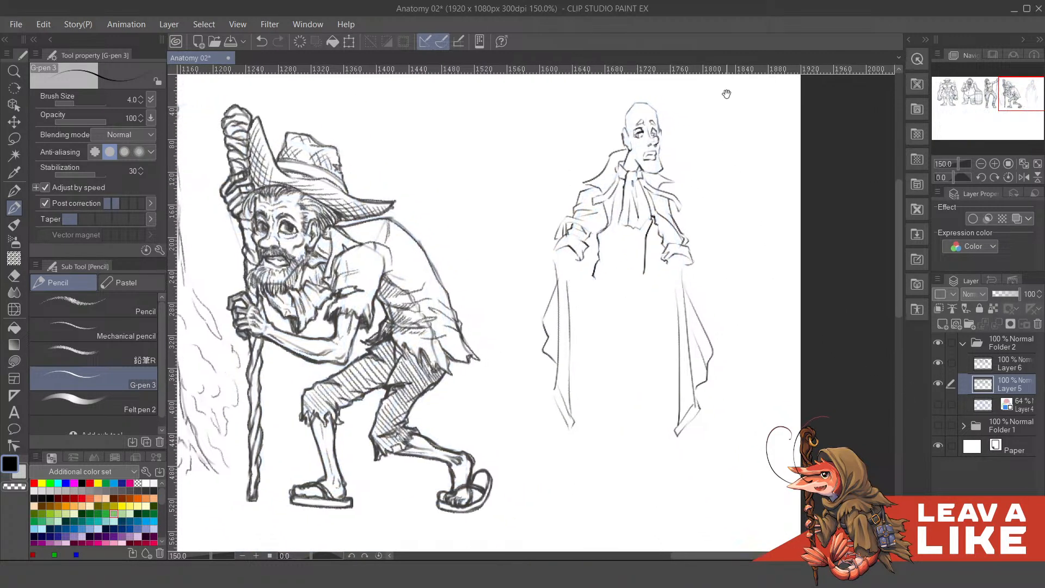
scroll(724, 204, down, 3)
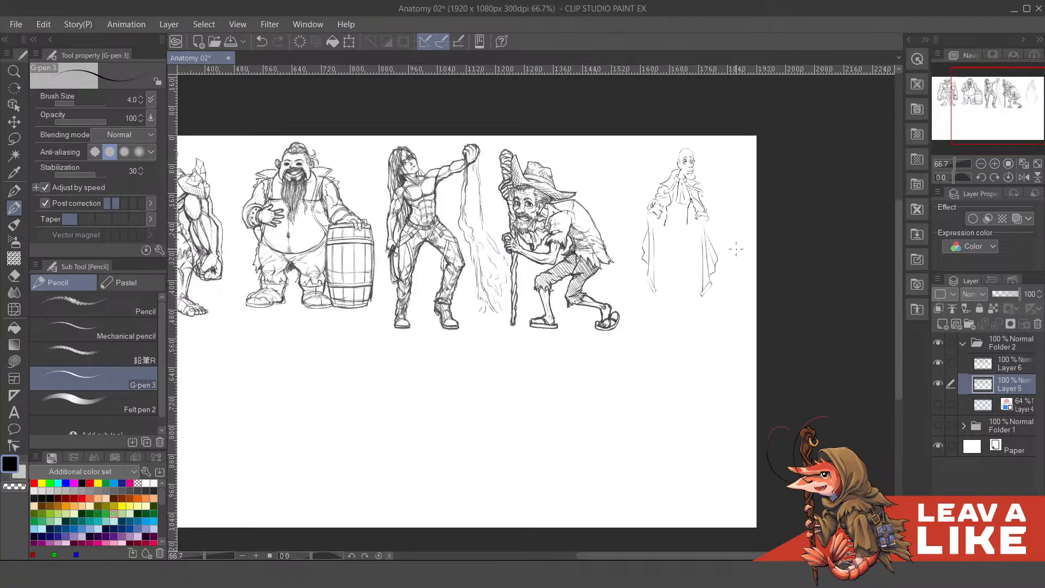
scroll(741, 255, up, 3)
scroll(739, 304, up, 2)
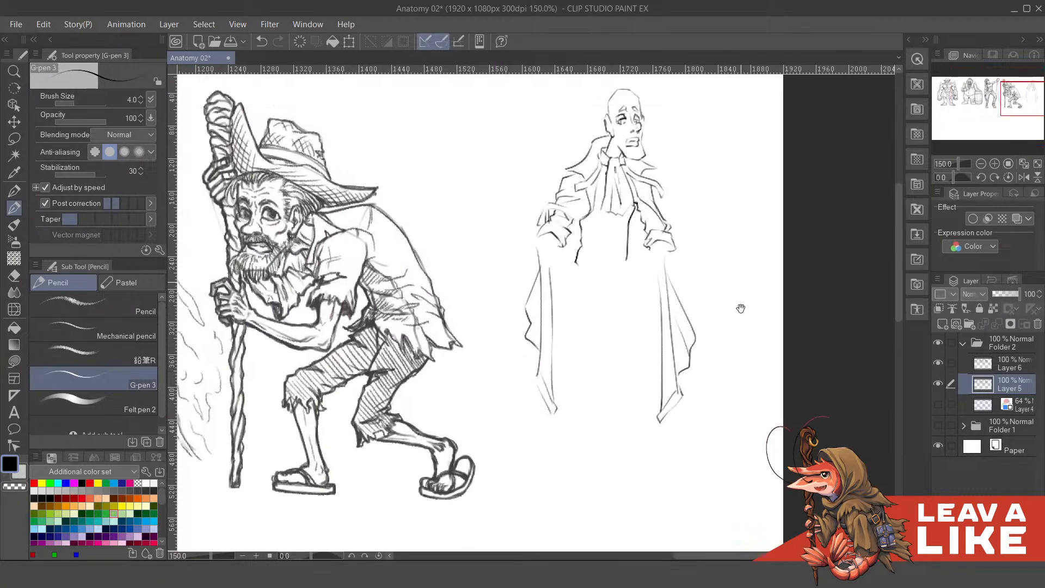
drag(764, 423, 758, 363)
click(939, 404)
scroll(623, 300, up, 1)
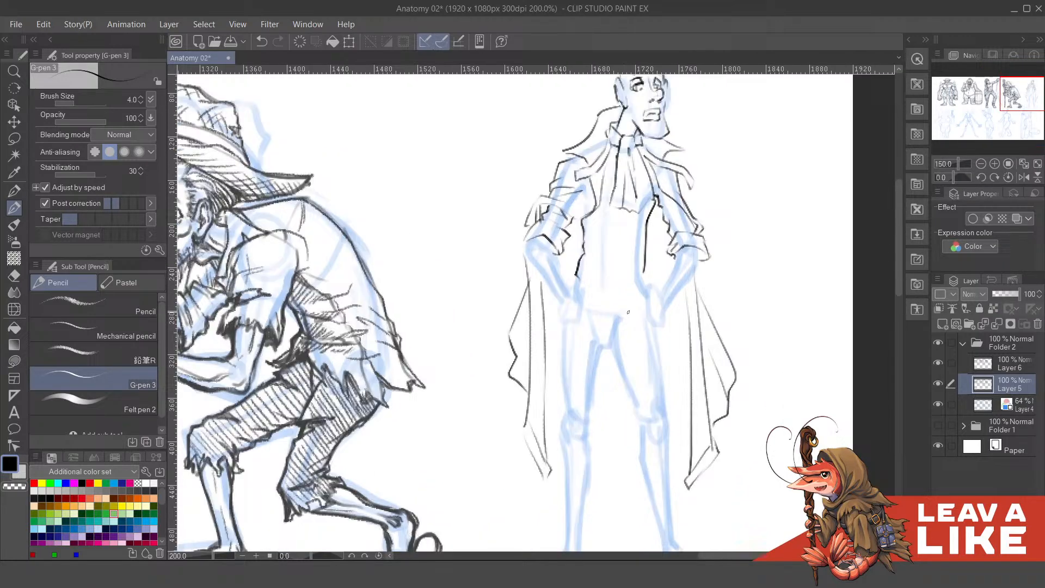
- Draw short curved cuffs at both wrists where the hands rest on the hips
drag(646, 302, 647, 359)
mouse_move(639, 276)
mouse_down()
mouse_move(634, 328)
mouse_move(650, 342)
mouse_move(656, 314)
mouse_up()
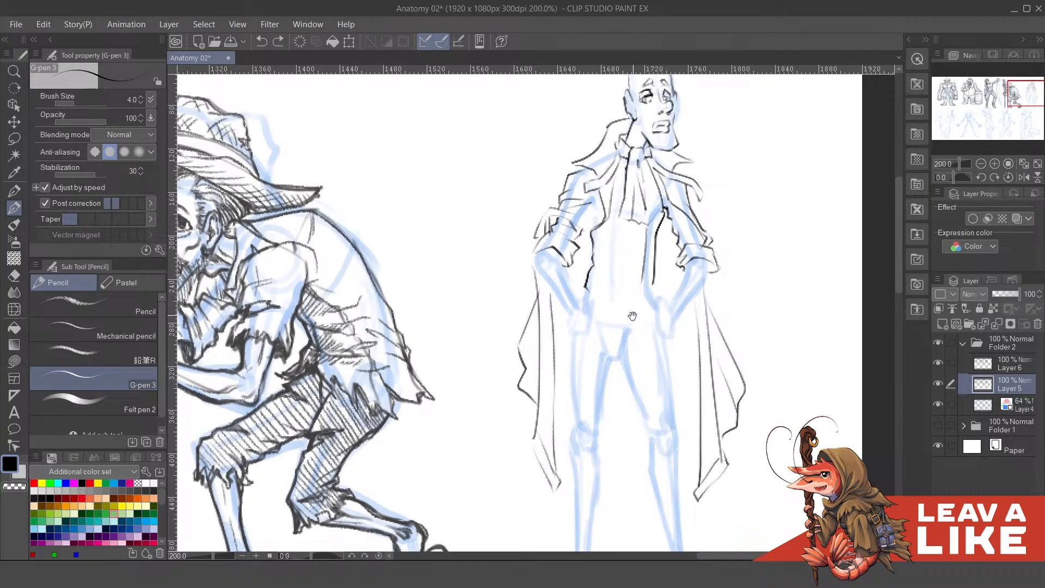
mouse_move(627, 318)
mouse_down()
mouse_move(639, 301)
mouse_move(621, 332)
mouse_move(683, 335)
mouse_move(652, 305)
mouse_up()
key(ctrl+z)
key(ctrl+z)
key(ctrl+z)
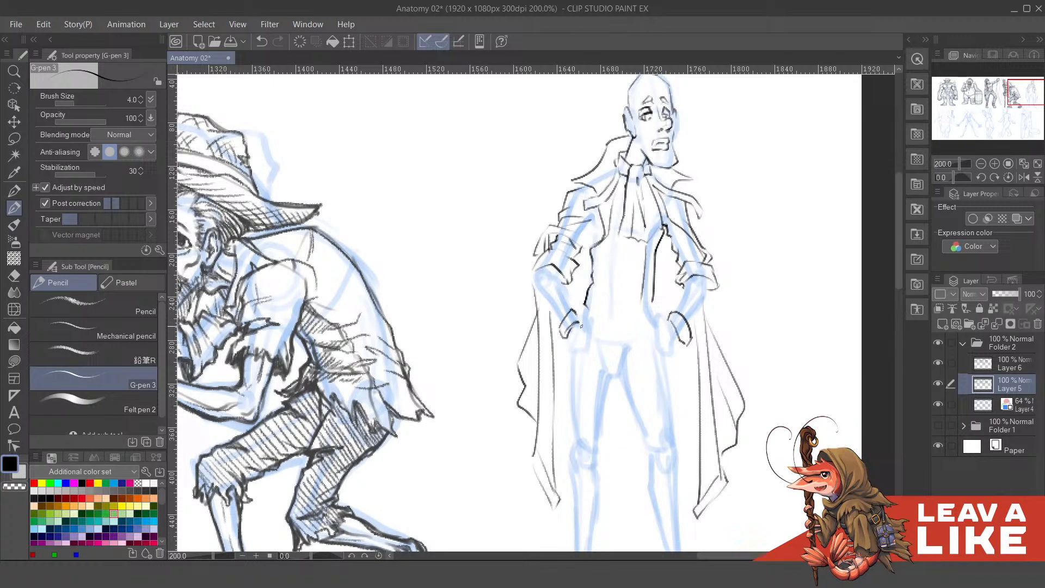
mouse_move(707, 338)
mouse_down()
mouse_move(703, 328)
mouse_move(696, 337)
mouse_up()
- Draw the outer and inner contours of the ear-side forearm, from the bent elbow down to the wrist cuff
scroll(564, 288, up, 2)
drag(561, 268, 594, 338)
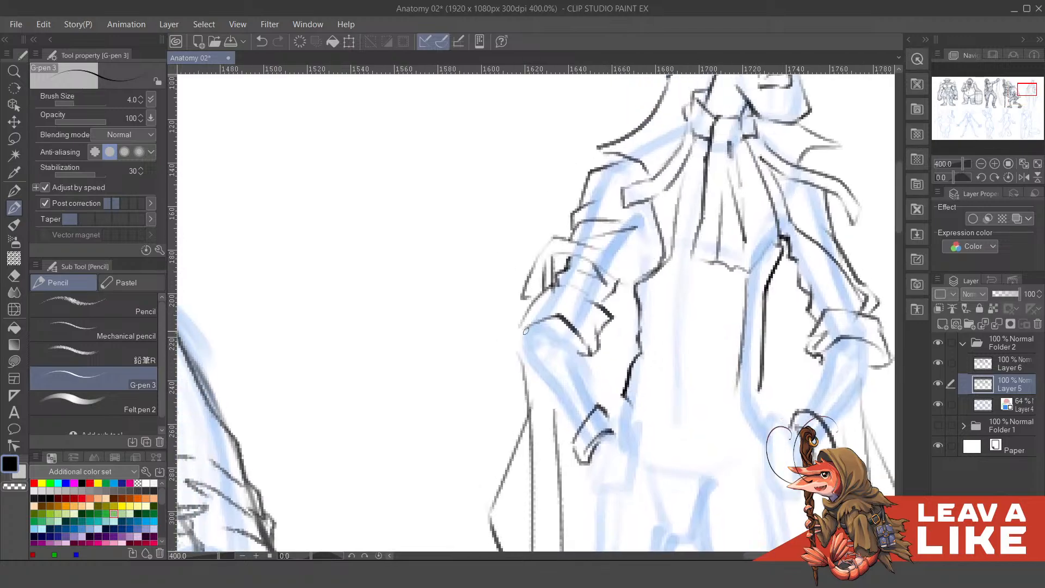
drag(526, 354, 581, 426)
drag(550, 393, 582, 426)
drag(549, 333, 584, 389)
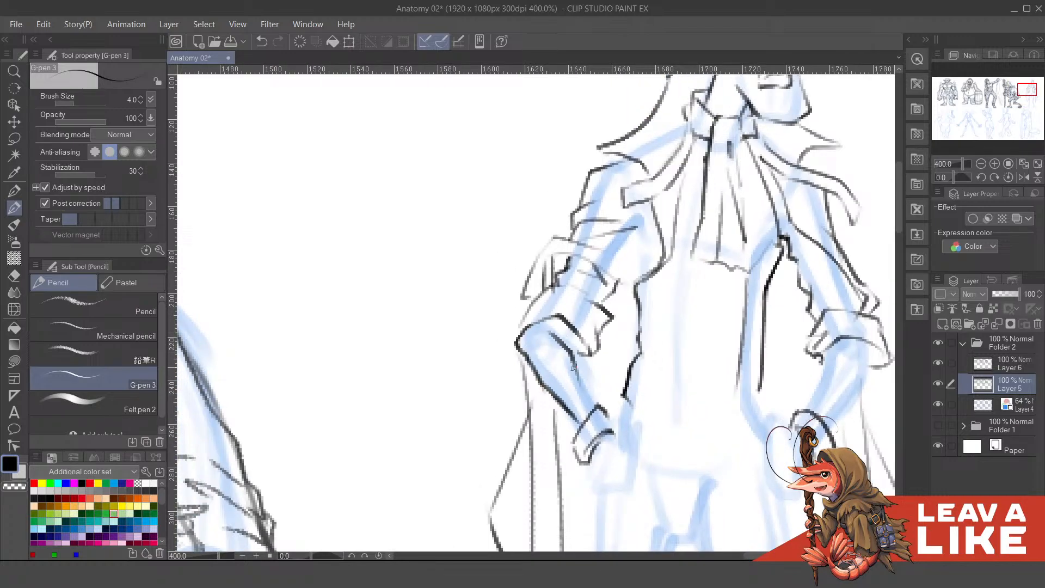
drag(569, 352, 599, 414)
mouse_move(624, 343)
mouse_down()
mouse_move(589, 297)
mouse_move(537, 308)
mouse_up()
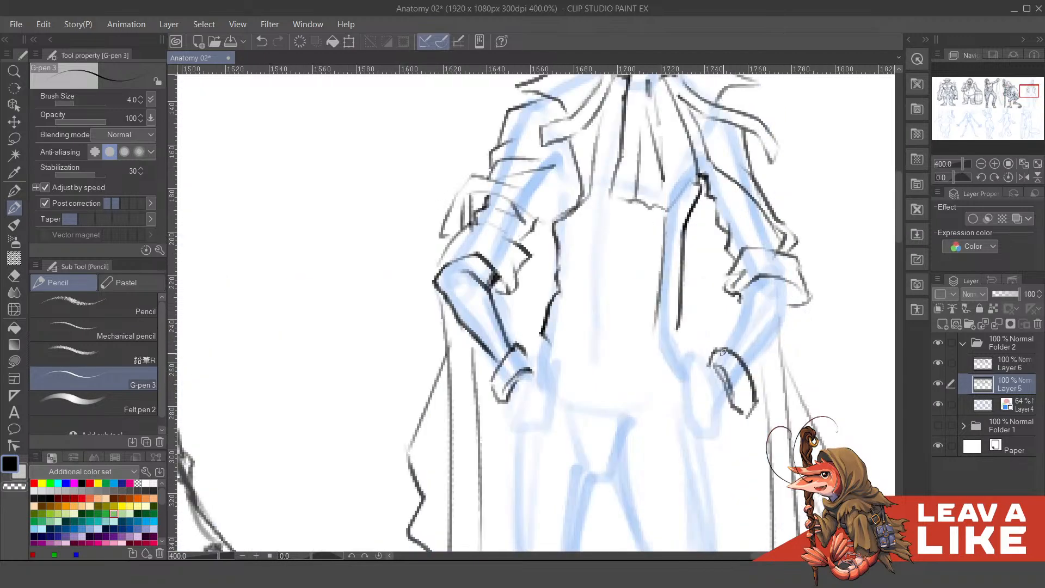
- Draw the chin-side forearm between the frilled sleeve and the wrist cuff, and mirror the canvas view
mouse_move(723, 352)
mouse_down()
mouse_move(760, 290)
mouse_move(749, 283)
mouse_move(786, 295)
mouse_move(787, 319)
mouse_move(744, 380)
mouse_move(784, 316)
mouse_up()
key(ctrl+z)
key(ctrl+z)
drag(744, 367, 783, 310)
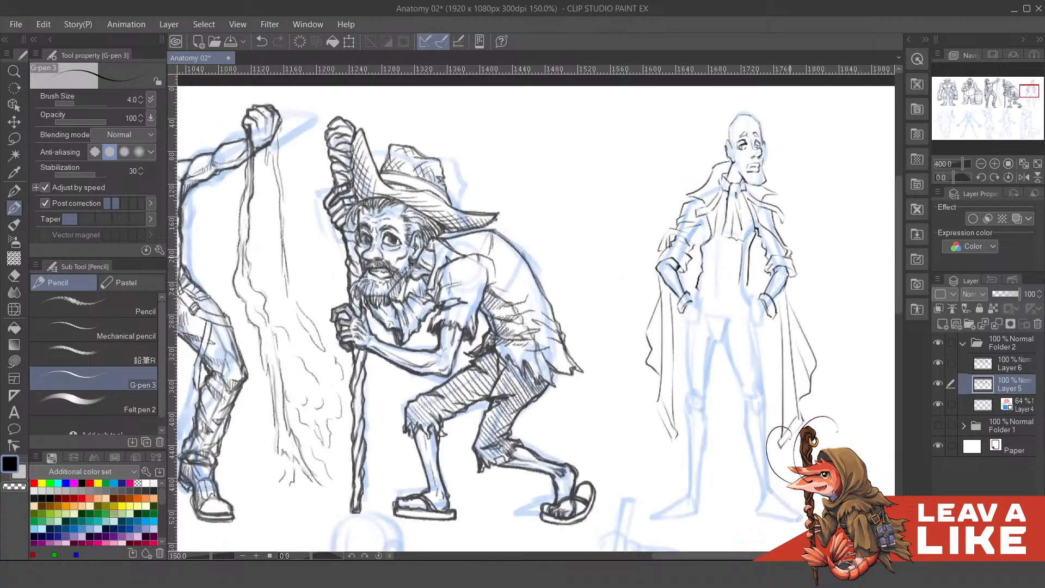
scroll(789, 264, down, 3)
key(h)
drag(441, 305, 655, 319)
scroll(522, 297, up, 1)
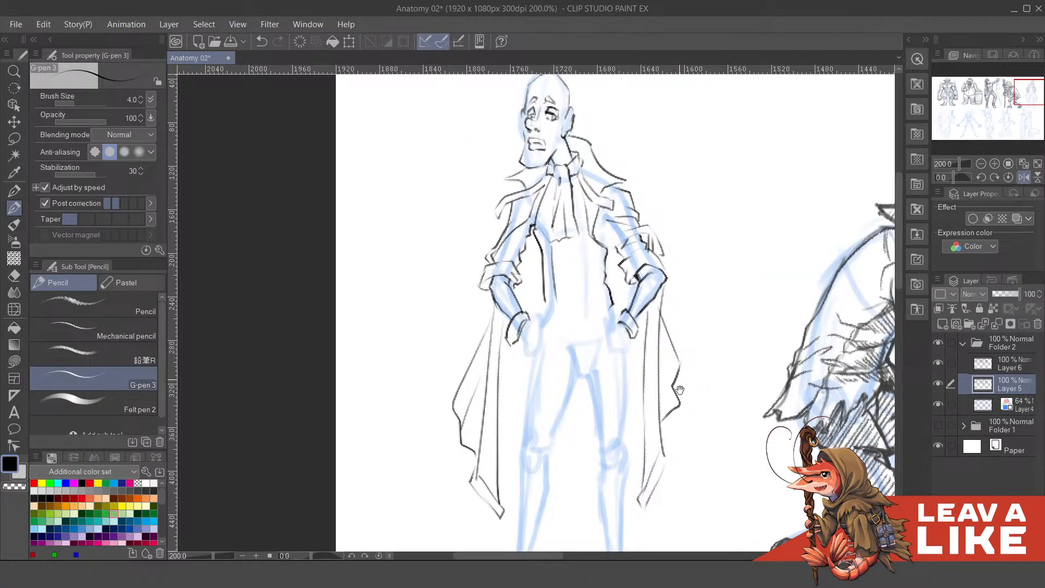
scroll(574, 330, up, 1)
drag(557, 347, 614, 349)
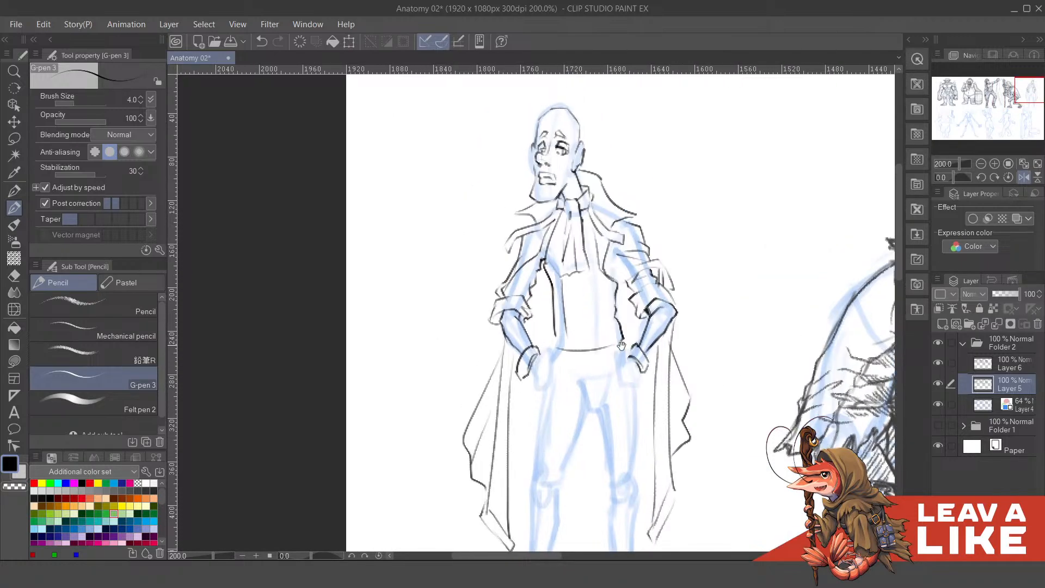
key(ctrl+z)
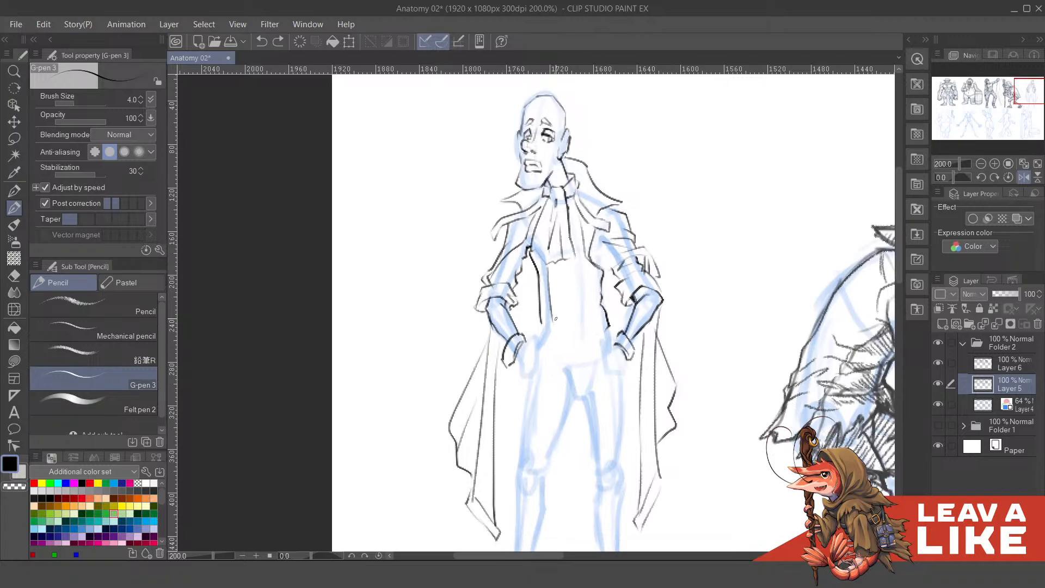
mouse_move(555, 318)
mouse_down()
mouse_move(545, 338)
mouse_move(557, 358)
mouse_up()
key(ctrl+z)
mouse_move(554, 322)
mouse_down()
mouse_move(540, 343)
mouse_move(548, 360)
mouse_move(535, 337)
mouse_move(576, 336)
mouse_up()
key(ctrl+z)
key(ctrl+z)
- Draw a diagonal double-line sword strap from the chin-side hip up across the waist
drag(528, 386, 579, 332)
mouse_move(528, 381)
mouse_down()
mouse_move(521, 400)
mouse_move(581, 338)
mouse_up()
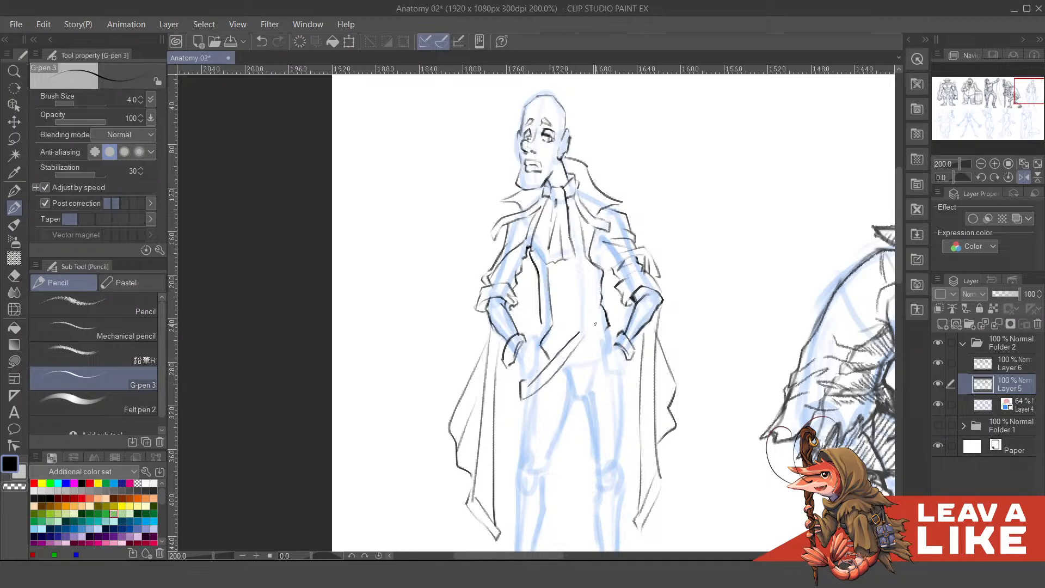
key(ctrl+z)
mouse_move(526, 399)
mouse_down()
mouse_move(622, 324)
mouse_move(615, 368)
mouse_up()
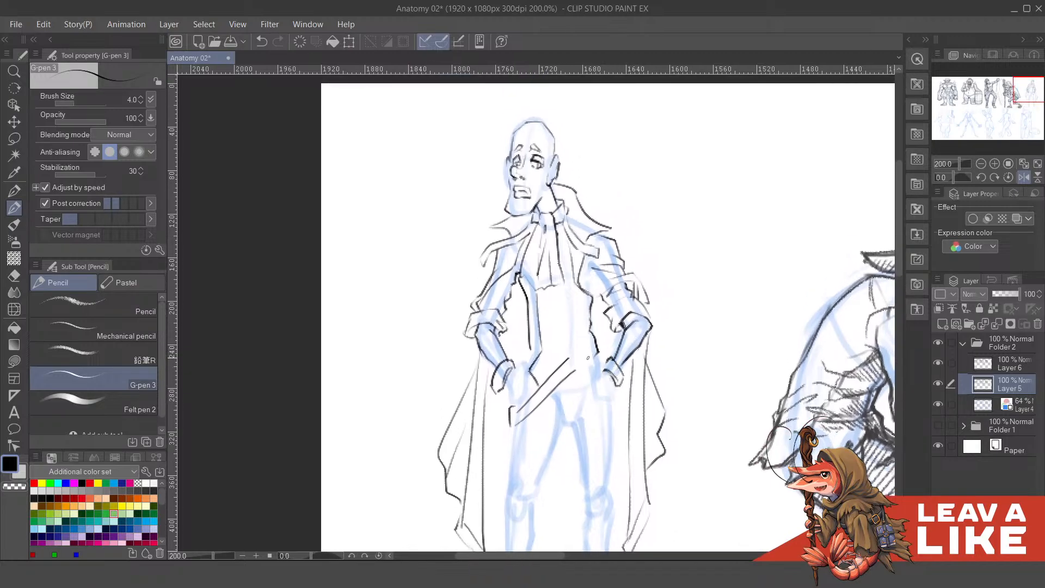
key(ctrl+z)
drag(517, 426, 563, 372)
key(ctrl+z)
drag(518, 422, 572, 359)
scroll(560, 360, down, 1)
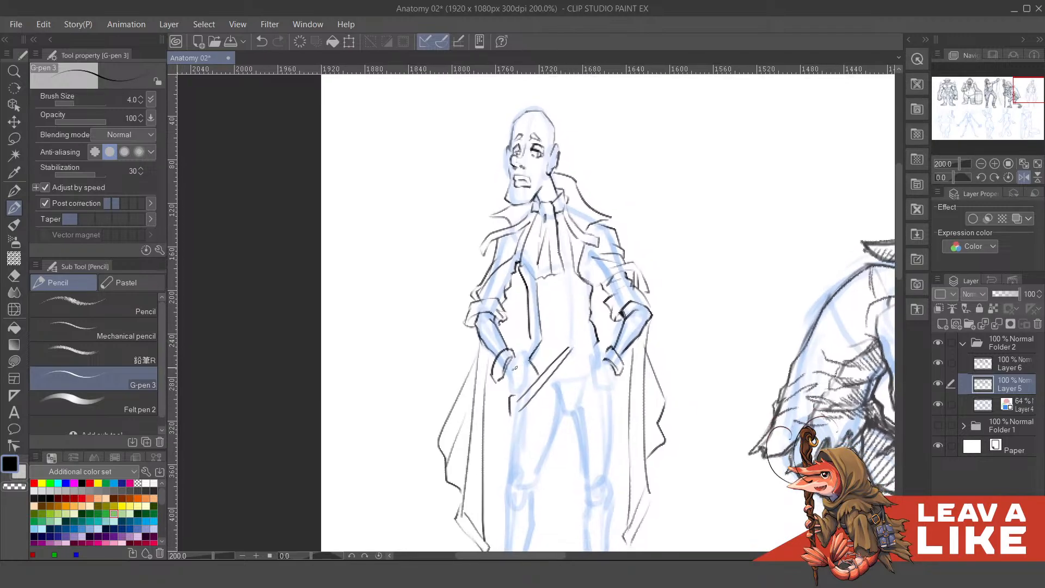
- Draw a curved double-line belt across the waist between the hands, and extend the ear-side torso contour down to it
drag(514, 370, 594, 347)
key(ctrl+z)
drag(515, 373, 592, 343)
mouse_move(530, 374)
mouse_down()
mouse_move(605, 352)
mouse_move(589, 305)
mouse_move(579, 312)
mouse_move(589, 277)
mouse_up()
drag(587, 320, 586, 361)
- Draw the sword's first long diagonal edge from behind the chin-side forearm down past the hip
mouse_move(506, 336)
mouse_down()
mouse_move(523, 387)
mouse_move(526, 372)
mouse_move(515, 386)
mouse_move(522, 395)
mouse_move(544, 369)
mouse_move(532, 418)
mouse_up()
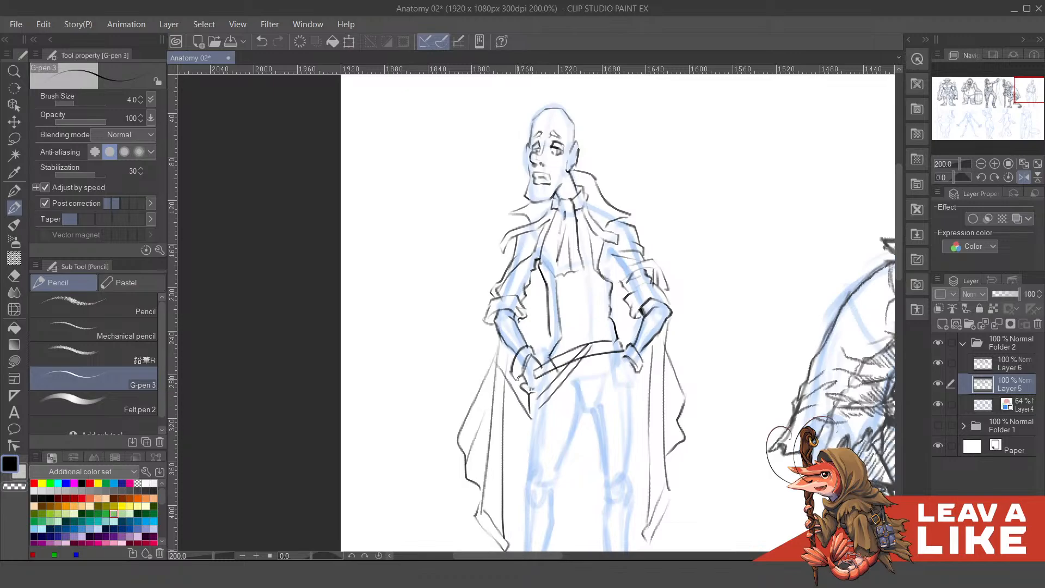
key(ctrl+z)
drag(473, 303, 531, 417)
drag(515, 347, 528, 409)
key(ctrl+z)
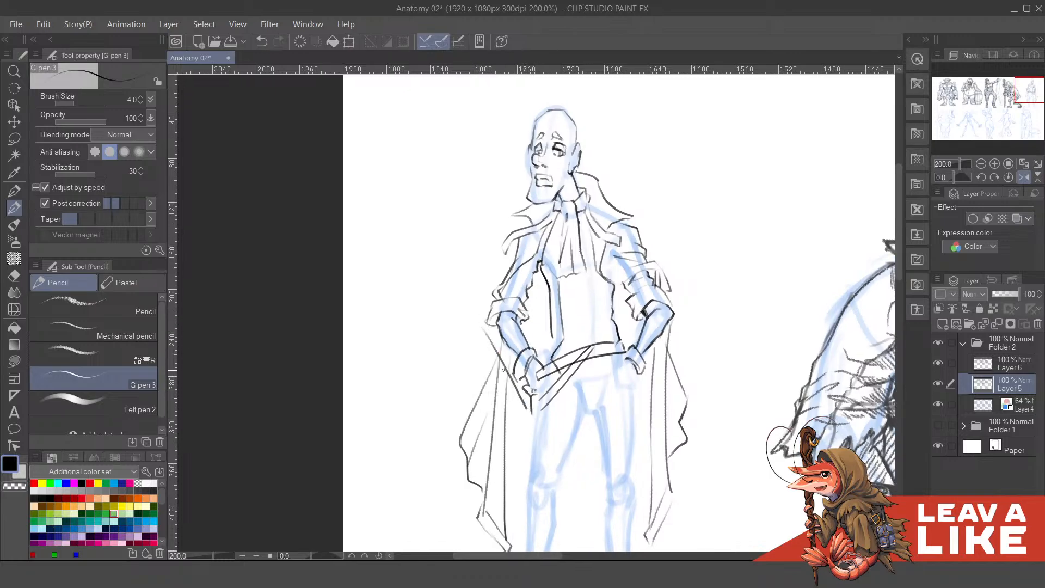
mouse_move(484, 329)
mouse_down()
mouse_move(451, 330)
mouse_move(430, 309)
mouse_move(544, 270)
mouse_up()
key(ctrl+z)
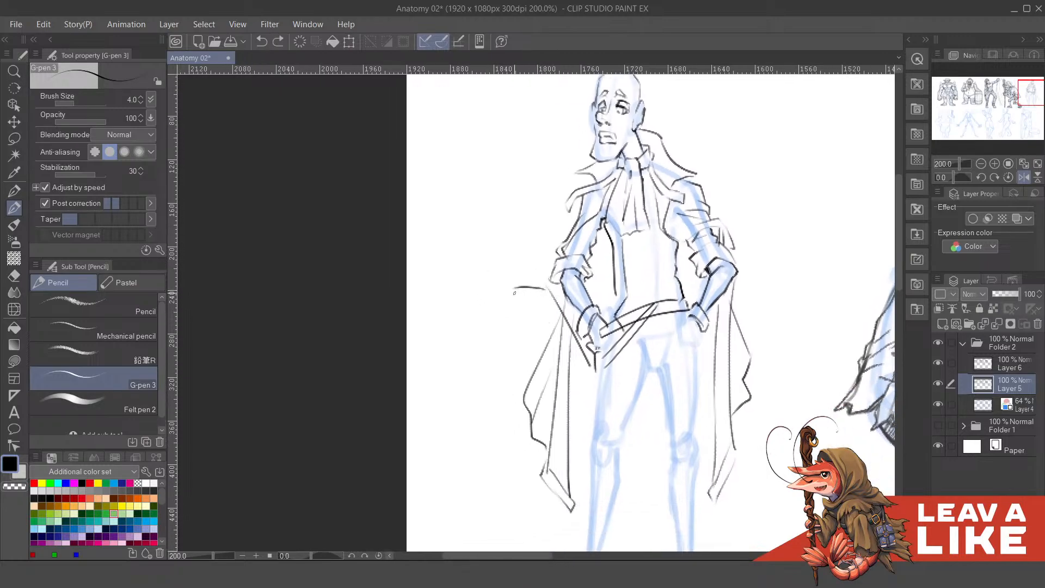
- Draw the sword's curved hilt beyond the cape and a second parallel edge running down to the thigh
mouse_move(514, 289)
mouse_down()
mouse_move(506, 288)
mouse_move(520, 320)
mouse_move(530, 309)
mouse_move(524, 319)
mouse_move(549, 320)
mouse_move(575, 367)
mouse_up()
key(ctrl+z)
drag(549, 318, 581, 384)
drag(563, 338, 589, 400)
drag(578, 373, 555, 385)
key(ctrl+z)
key(ctrl+z)
key(ctrl+z)
drag(549, 320, 595, 402)
mouse_move(584, 358)
mouse_down()
mouse_move(600, 403)
mouse_move(595, 377)
mouse_up()
key(ctrl+z)
key(ctrl+z)
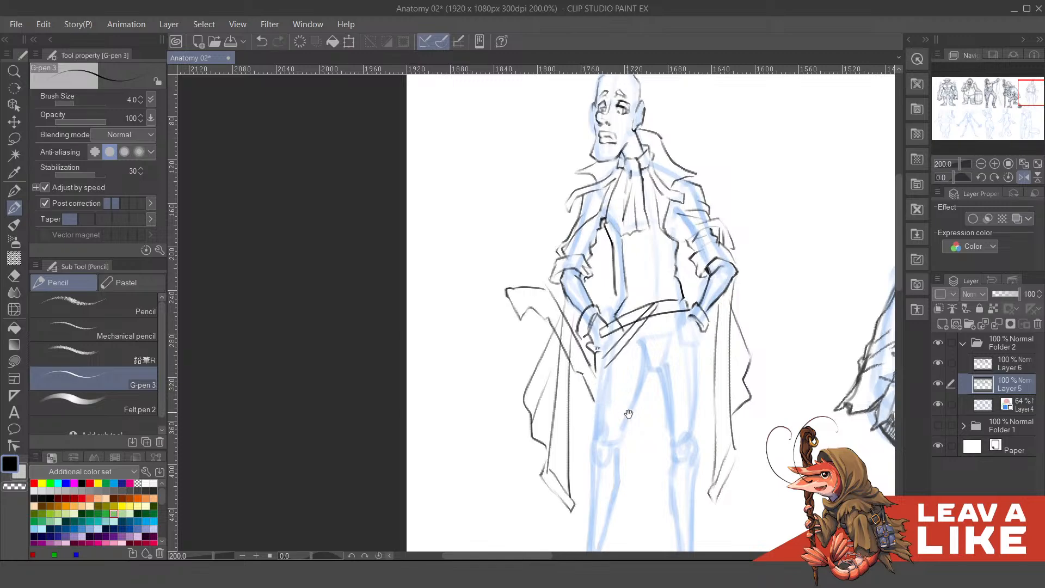
- Draw the lower end of the sword's scabbard with two parallel edges and a blunt tip between the legs
mouse_move(628, 435)
mouse_down()
mouse_move(608, 393)
mouse_move(642, 467)
mouse_up()
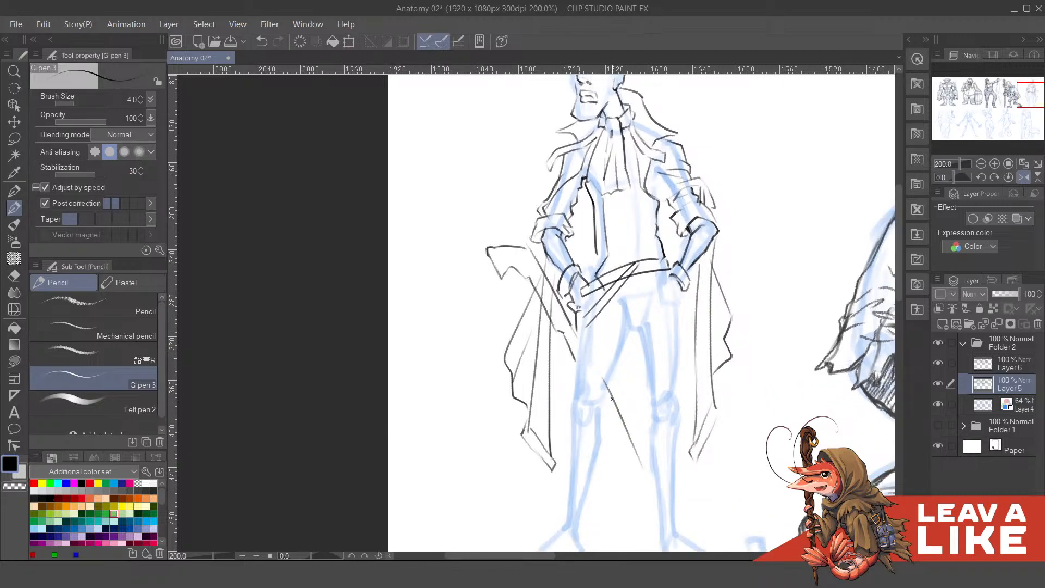
drag(603, 438, 622, 451)
key(ctrl+z)
key(ctrl+z)
drag(606, 389, 637, 450)
drag(602, 408, 627, 455)
key(ctrl+z)
drag(599, 409, 621, 452)
key(ctrl+z)
mouse_move(600, 406)
mouse_down()
mouse_move(621, 451)
mouse_move(638, 450)
mouse_up()
- Draw the strap's loop around the scabbard at the hip and the scabbard's edge where it emerges behind the thigh
drag(630, 327, 622, 355)
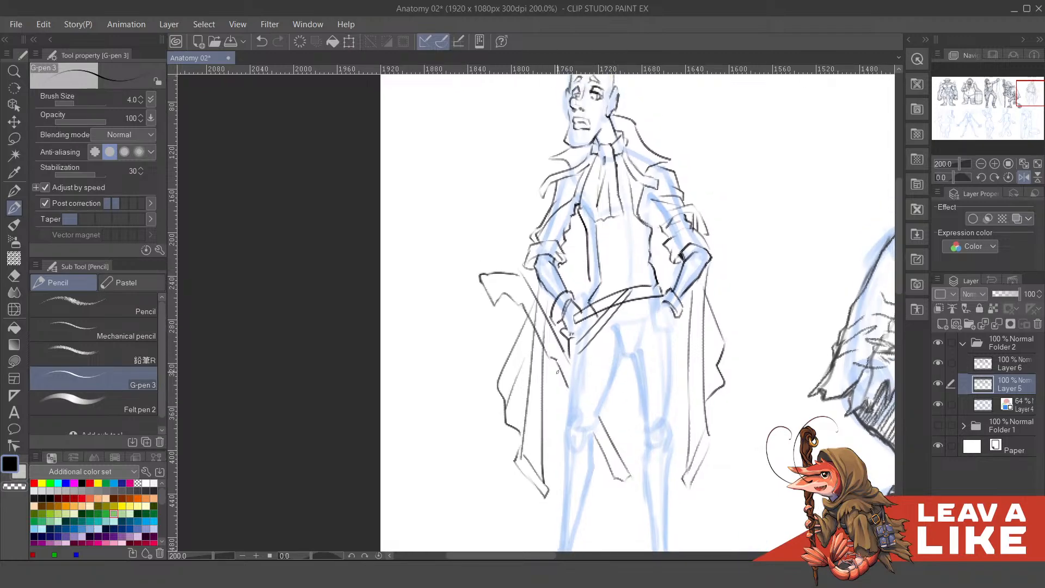
drag(555, 362, 568, 385)
key(ctrl+z)
mouse_move(578, 344)
mouse_down()
mouse_move(557, 364)
mouse_move(569, 331)
mouse_move(568, 367)
mouse_move(554, 359)
mouse_move(561, 378)
mouse_move(574, 360)
mouse_move(561, 380)
mouse_up()
key(ctrl+z)
drag(604, 432, 602, 418)
drag(653, 351, 653, 372)
drag(695, 426, 684, 407)
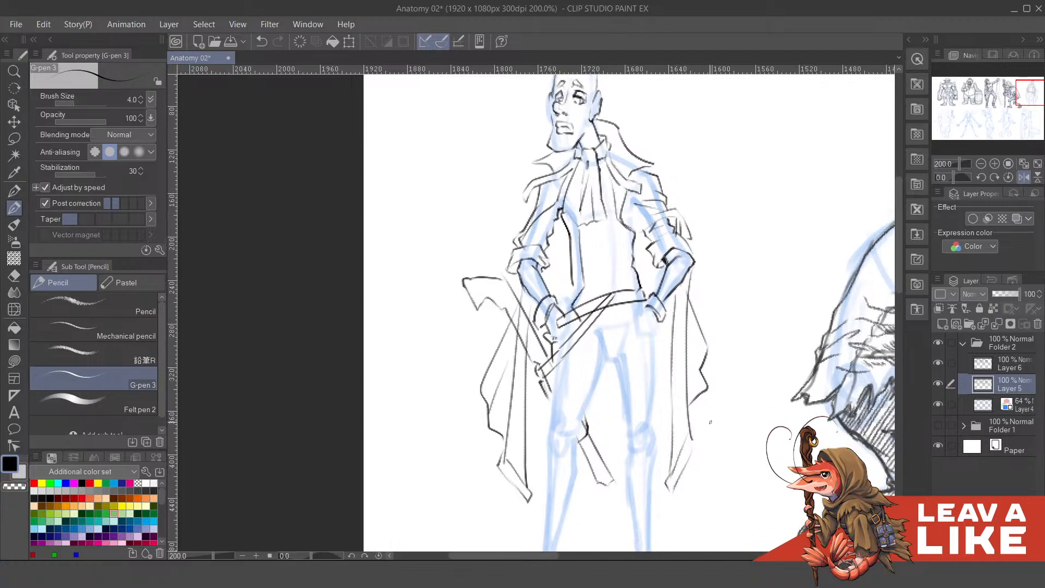
- Refine the sword's hilt with a hooked end and lower edge, and flip the canvas view back
drag(621, 377, 634, 411)
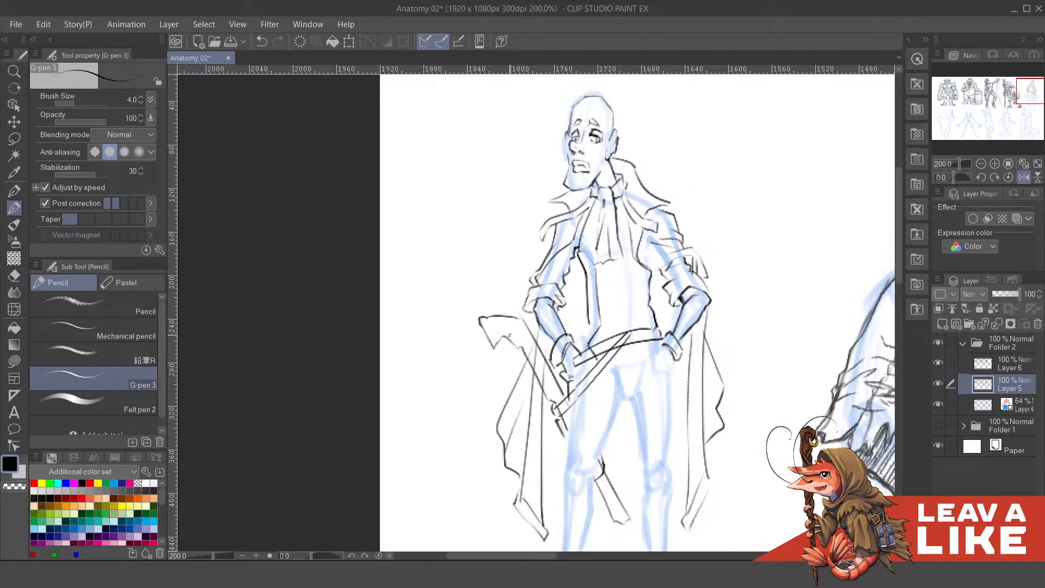
mouse_move(515, 336)
mouse_down()
mouse_move(523, 348)
mouse_move(538, 332)
mouse_move(593, 343)
mouse_up()
key(ctrl+z)
key(h)
key(ctrl+z)
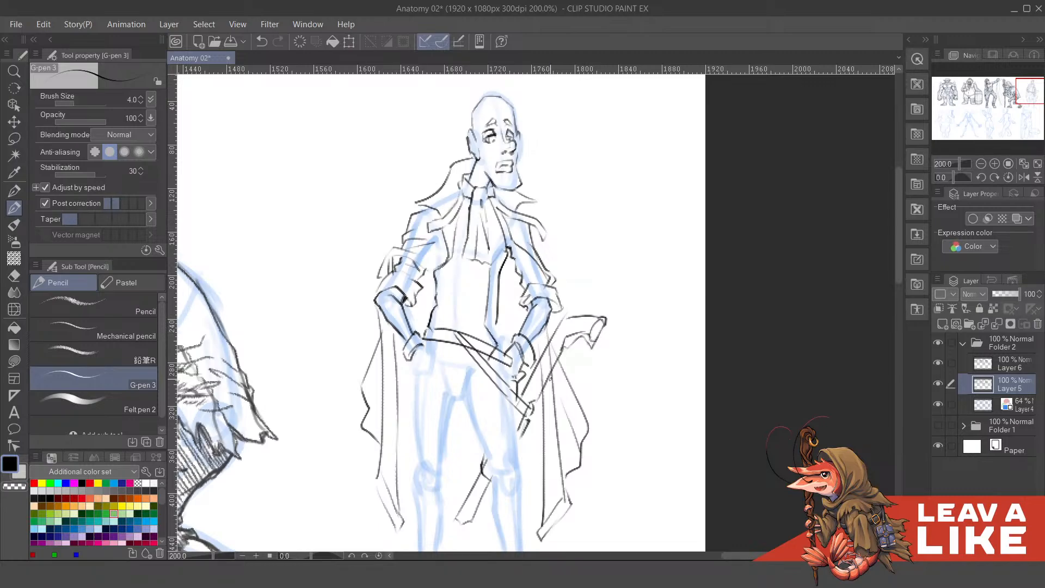
drag(528, 403, 556, 348)
mouse_move(679, 309)
mouse_down()
mouse_move(672, 98)
mouse_move(681, 315)
mouse_move(707, 332)
mouse_move(686, 338)
mouse_move(698, 334)
mouse_move(707, 320)
mouse_up()
drag(600, 343, 653, 338)
drag(572, 312, 593, 356)
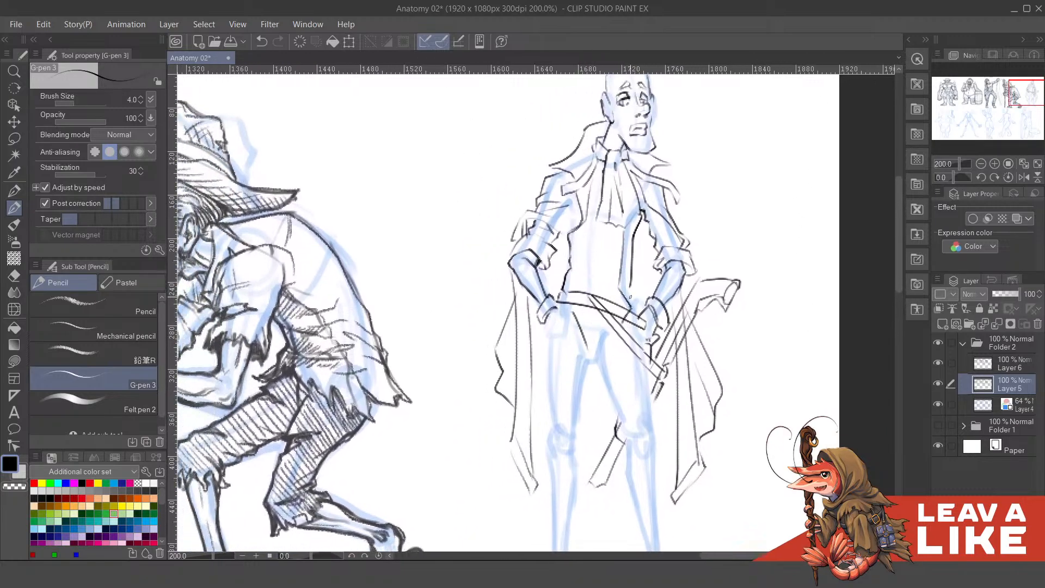
key(ctrl+z)
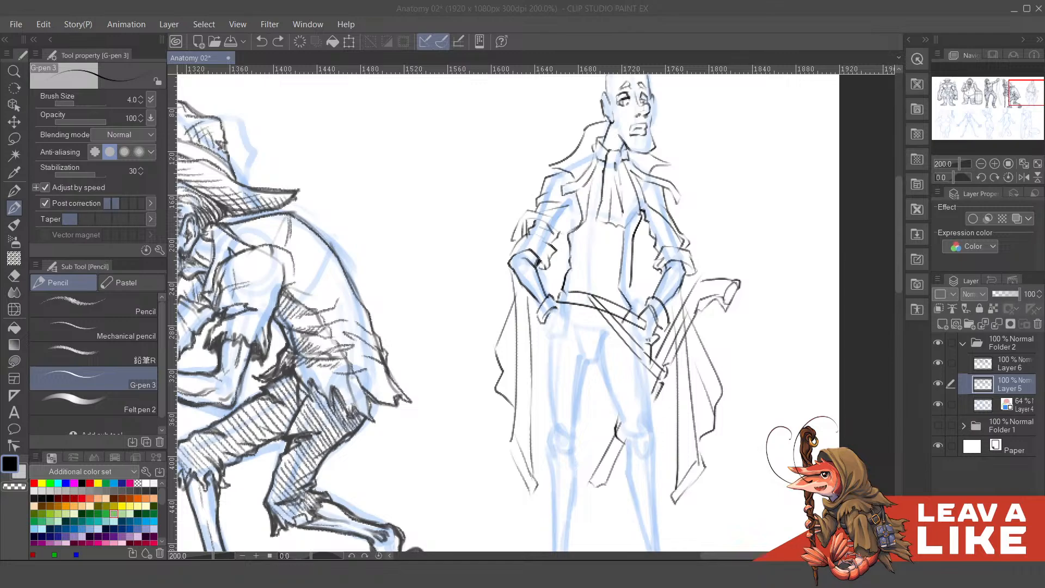
key(alt+Tab)
click(744, 189)
drag(733, 207, 699, 344)
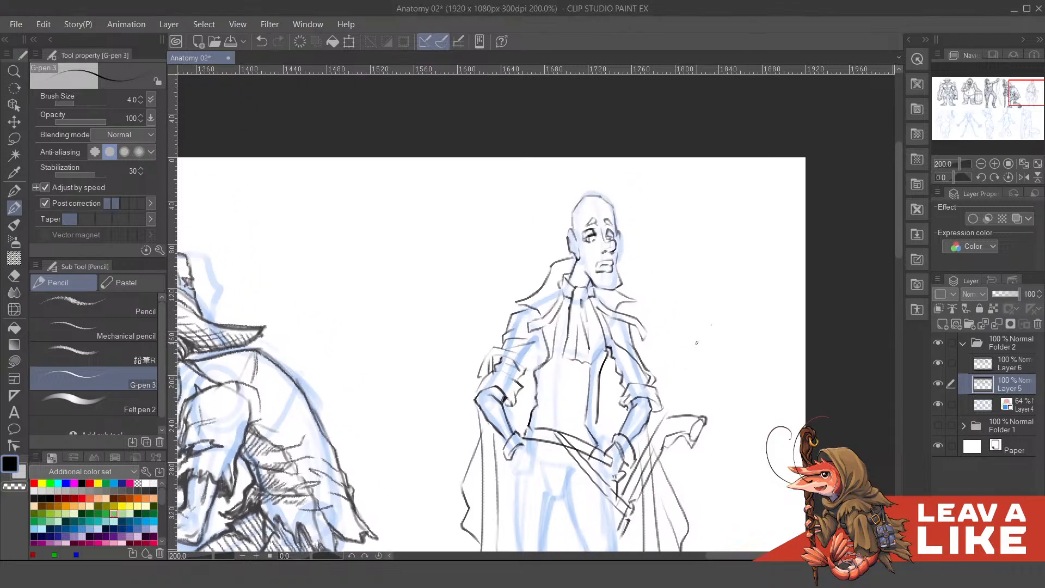
drag(740, 424, 712, 283)
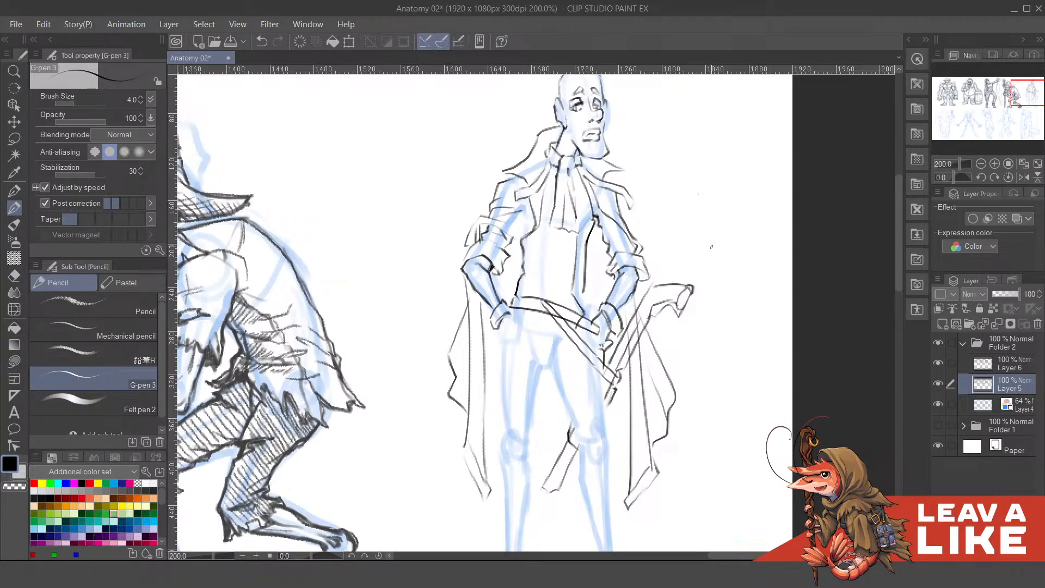
- Draw the curled fingers of both hands resting on the gentleman's hips below the wrist cuffs
drag(732, 261, 708, 258)
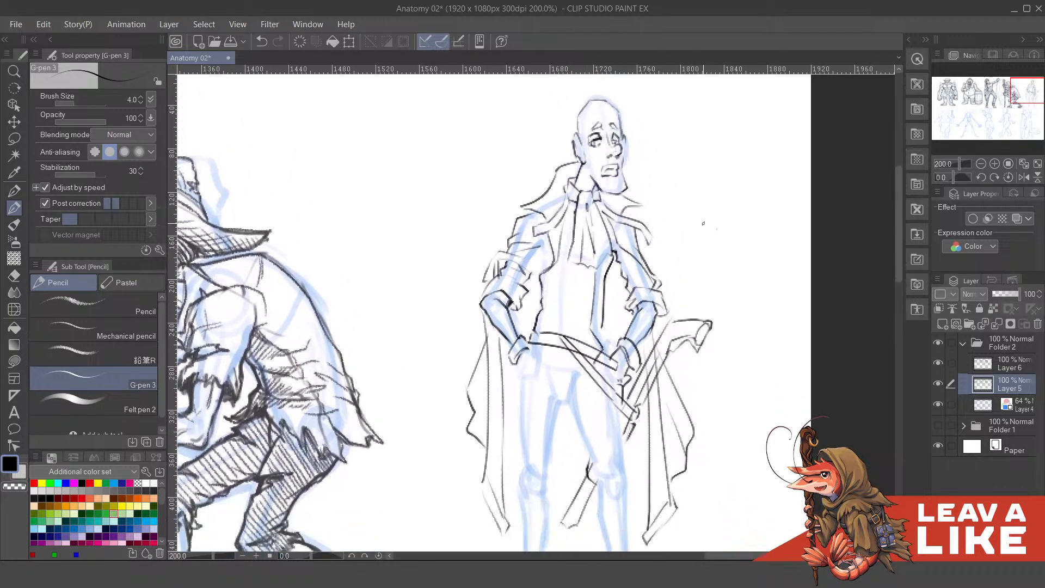
scroll(718, 234, down, 3)
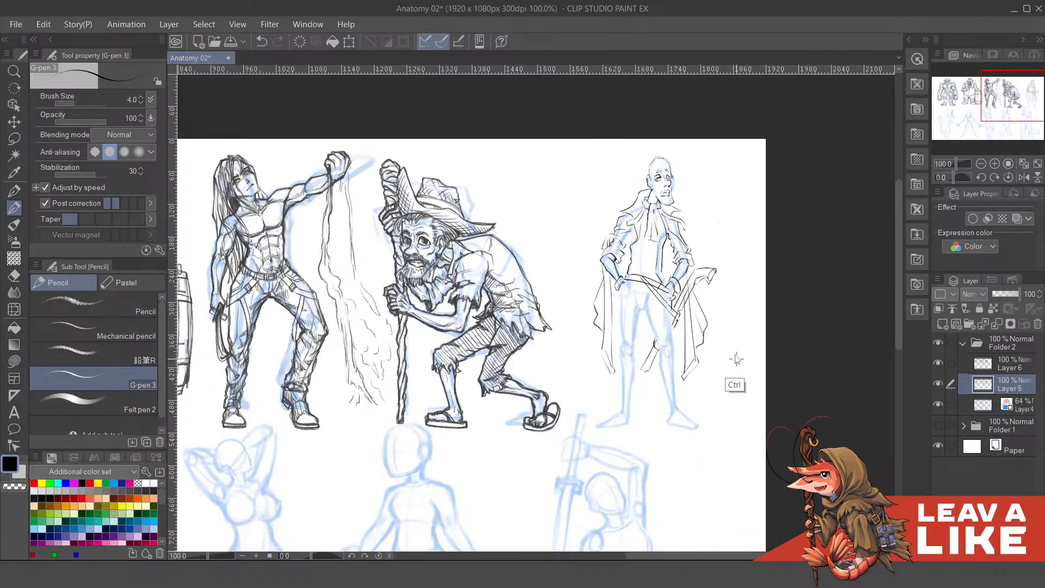
scroll(735, 359, up, 2)
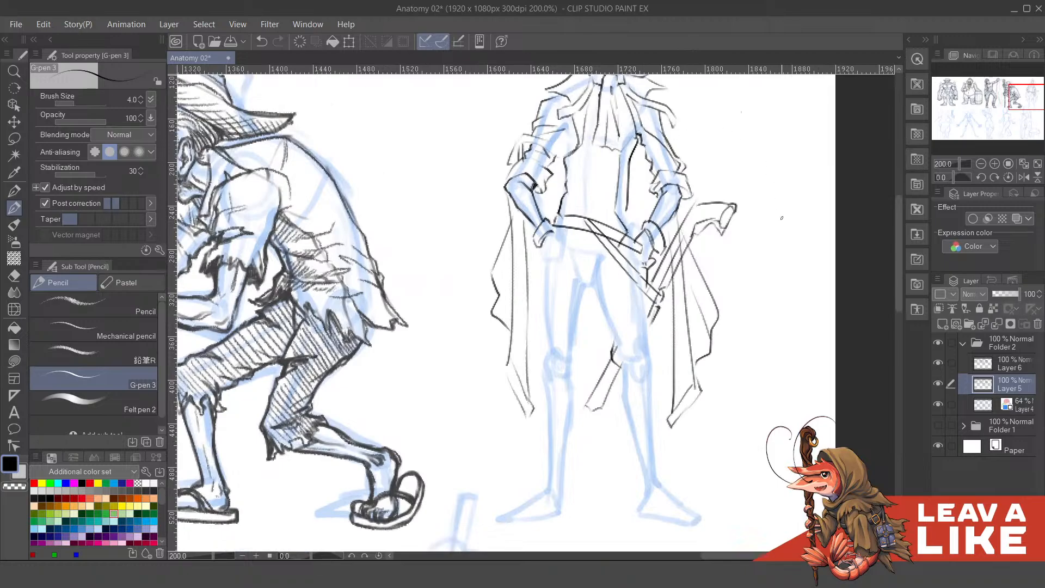
drag(692, 254, 726, 313)
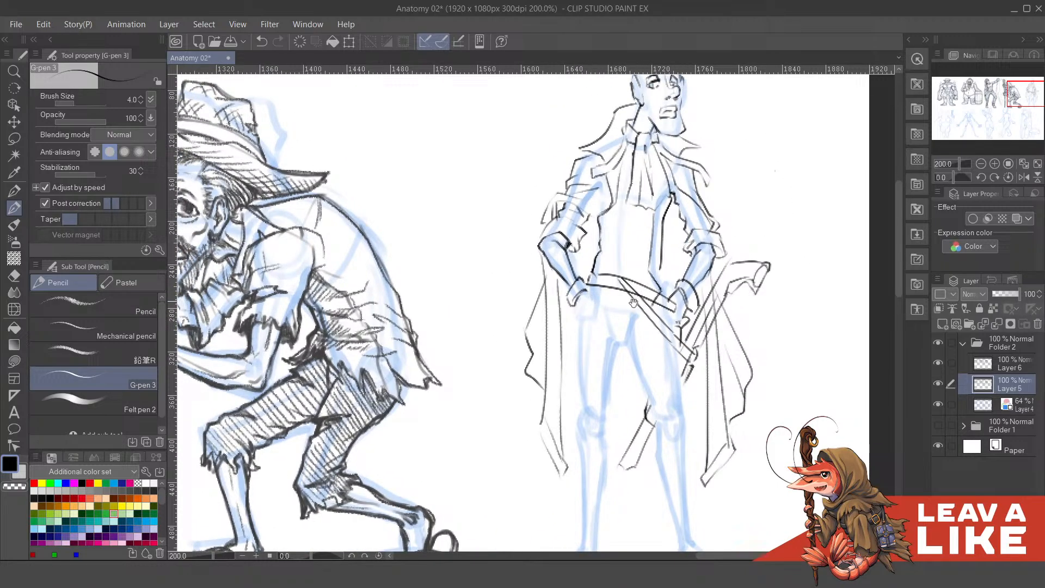
mouse_move(592, 302)
mouse_down()
mouse_move(597, 323)
mouse_move(579, 331)
mouse_move(588, 332)
mouse_up()
key(ctrl+z)
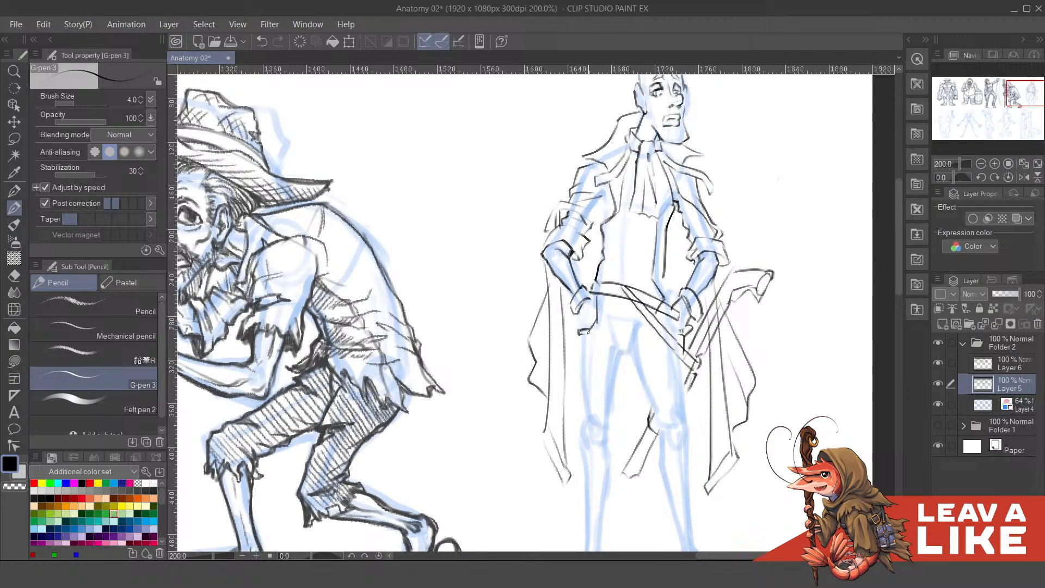
key(ctrl+z)
mouse_move(579, 311)
mouse_down()
mouse_move(587, 330)
mouse_move(599, 309)
mouse_up()
drag(742, 364, 726, 371)
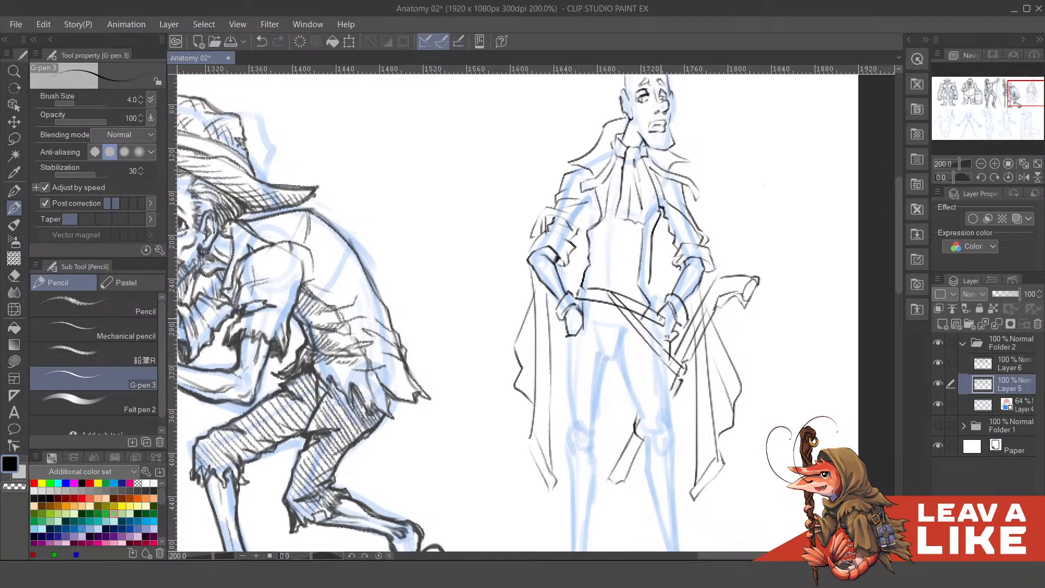
drag(661, 319, 663, 335)
drag(709, 397, 711, 446)
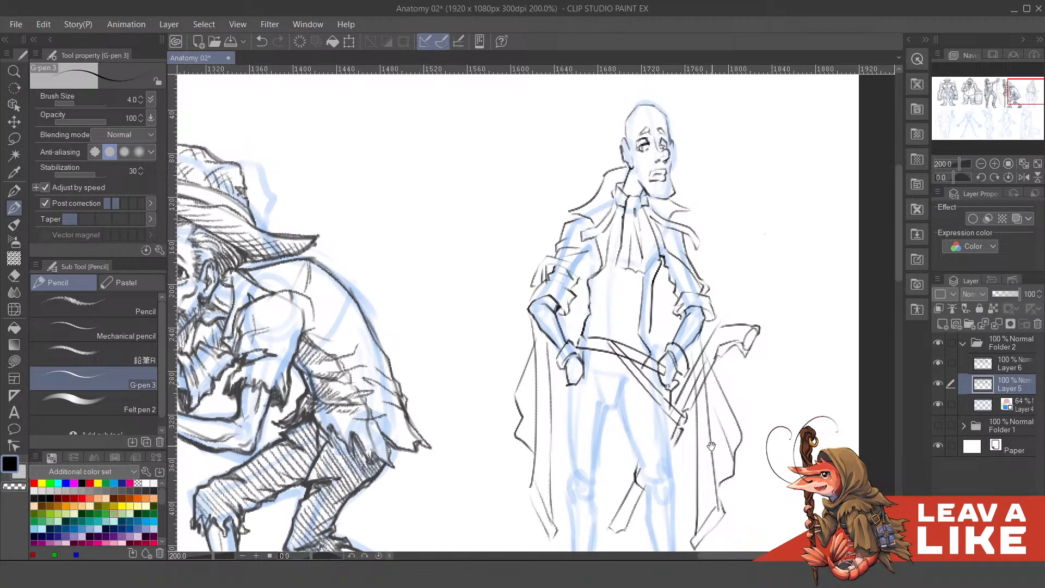
- Draw the outer thigh line of the leg away from the sword and the crotch line of the trousers
mouse_move(562, 375)
mouse_down()
mouse_move(573, 452)
mouse_move(594, 390)
mouse_up()
key(ctrl+z)
key(ctrl+z)
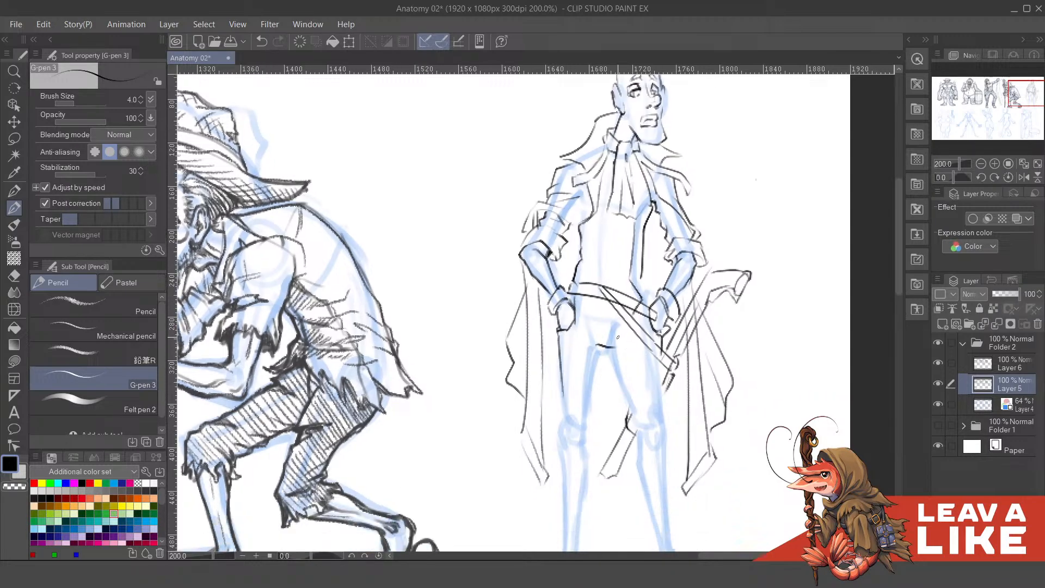
mouse_move(591, 352)
mouse_down()
mouse_move(608, 346)
mouse_move(627, 362)
mouse_move(615, 347)
mouse_up()
key(ctrl+z)
- Add creases radiating from the crotch and draw the inner thigh contour of the sword-side leg down to the knee
drag(612, 303, 613, 343)
key(ctrl+z)
mouse_move(611, 303)
mouse_down()
mouse_move(612, 342)
mouse_move(603, 326)
mouse_move(621, 334)
mouse_move(600, 336)
mouse_move(624, 344)
mouse_move(614, 341)
mouse_move(630, 335)
mouse_move(608, 349)
mouse_move(644, 431)
mouse_up()
key(ctrl+z)
key(ctrl+z)
key(ctrl+z)
drag(635, 345, 639, 374)
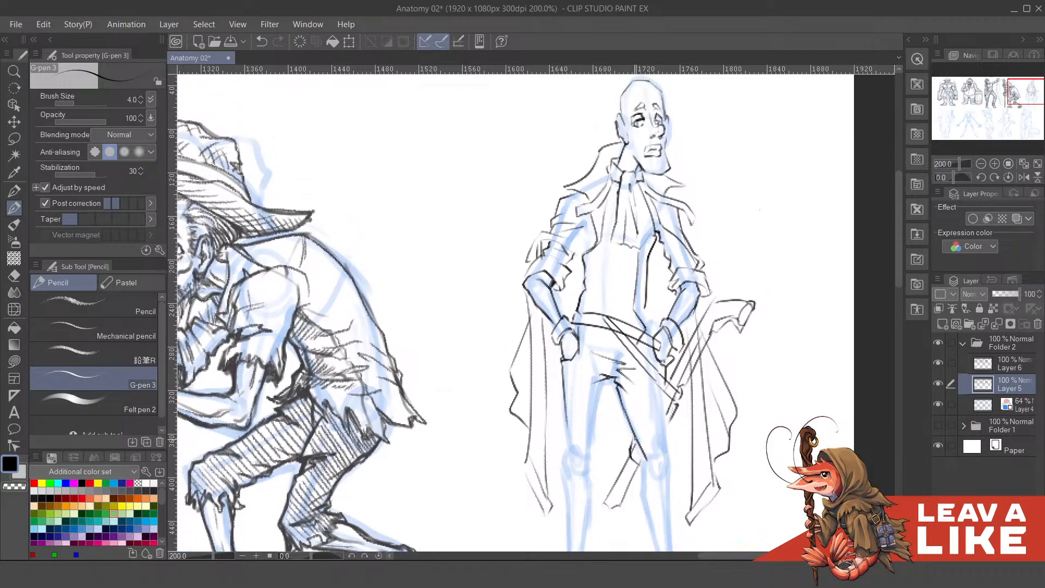
- Draw the sword-side leg's outer thigh edge and V-shaped creases at the knee
mouse_move(635, 436)
mouse_down()
mouse_move(643, 472)
mouse_move(646, 432)
mouse_move(653, 439)
mouse_up()
drag(651, 363, 660, 424)
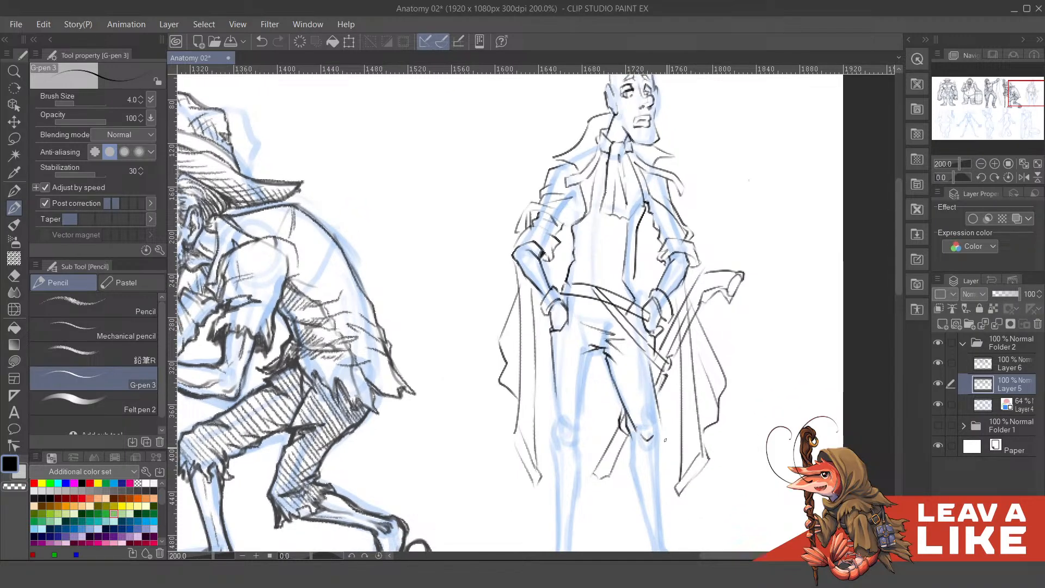
key(ctrl+z)
mouse_move(652, 362)
mouse_down()
mouse_move(661, 423)
mouse_move(640, 401)
mouse_move(655, 399)
mouse_move(655, 418)
mouse_move(624, 413)
mouse_move(633, 416)
mouse_up()
scroll(634, 402, down, 1)
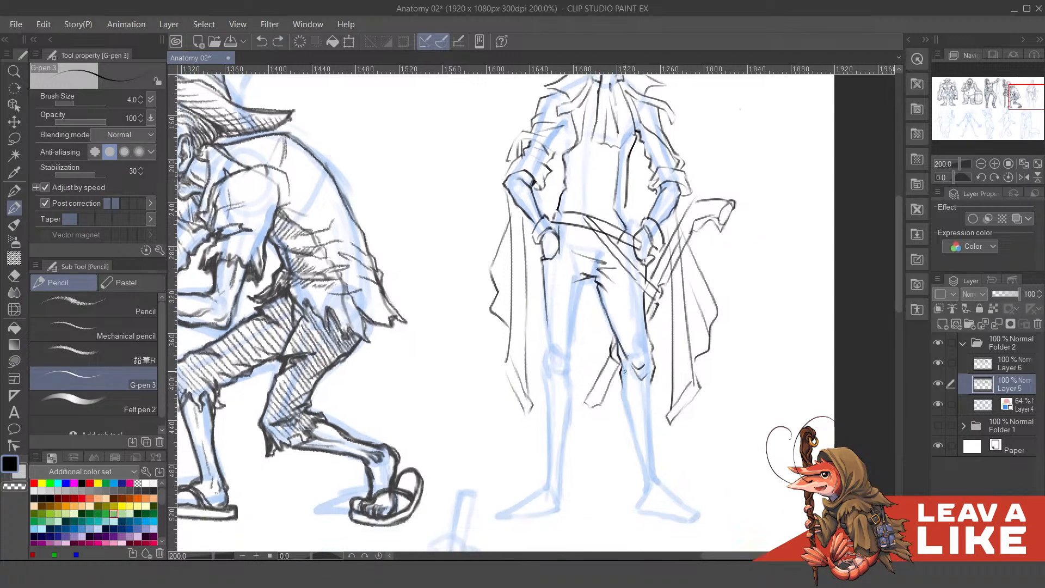
drag(620, 384, 632, 469)
key(ctrl+z)
drag(622, 404, 636, 472)
click(709, 48)
drag(708, 401, 700, 362)
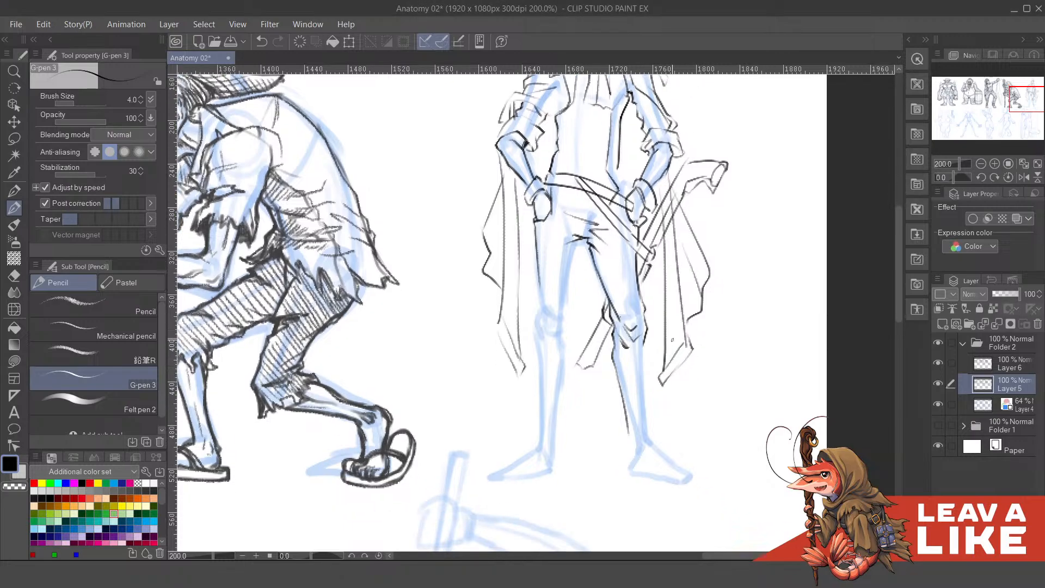
key(ctrl+z)
- Draw the folded boot cuff with pointed flaps below the sword-side knee and the boot shaft's edges under it
mouse_move(612, 369)
mouse_down()
mouse_move(646, 374)
mouse_move(615, 373)
mouse_move(616, 405)
mouse_move(631, 377)
mouse_move(642, 375)
mouse_move(647, 398)
mouse_up()
key(ctrl+z)
key(ctrl+z)
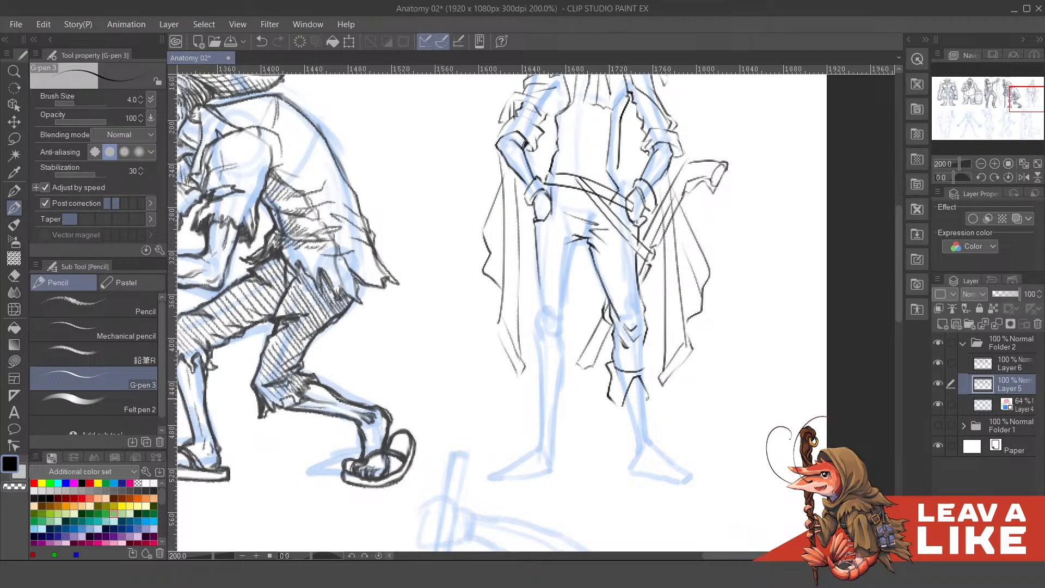
mouse_move(646, 363)
mouse_down()
mouse_move(657, 402)
mouse_move(636, 386)
mouse_move(629, 423)
mouse_move(634, 390)
mouse_move(625, 400)
mouse_move(615, 393)
mouse_move(633, 353)
mouse_move(623, 404)
mouse_move(626, 387)
mouse_move(646, 382)
mouse_move(651, 395)
mouse_move(619, 400)
mouse_move(648, 419)
mouse_up()
scroll(631, 400, down, 1)
key(ctrl+z)
key(ctrl+z)
key(ctrl+z)
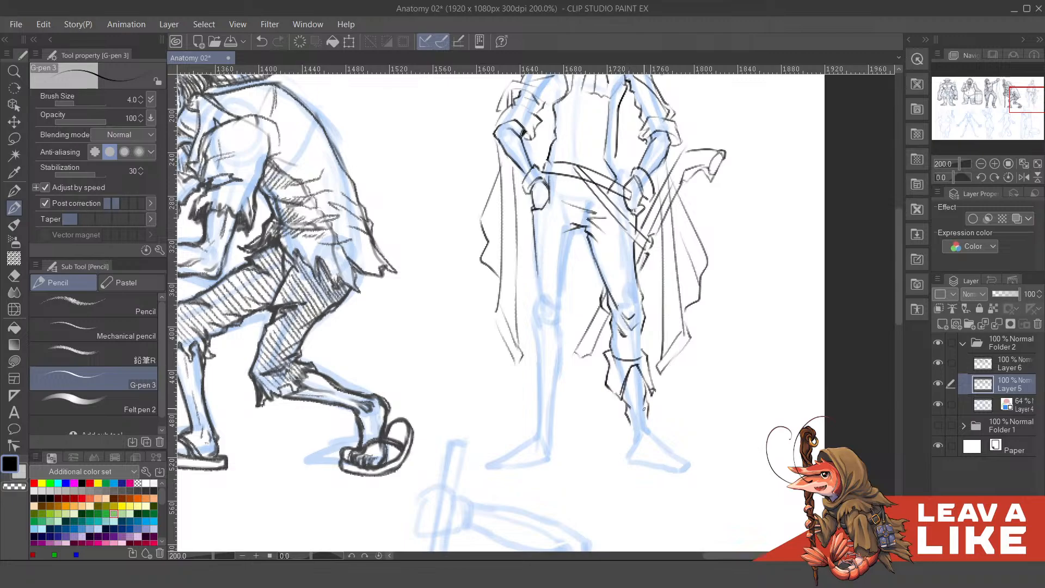
scroll(644, 409, down, 2)
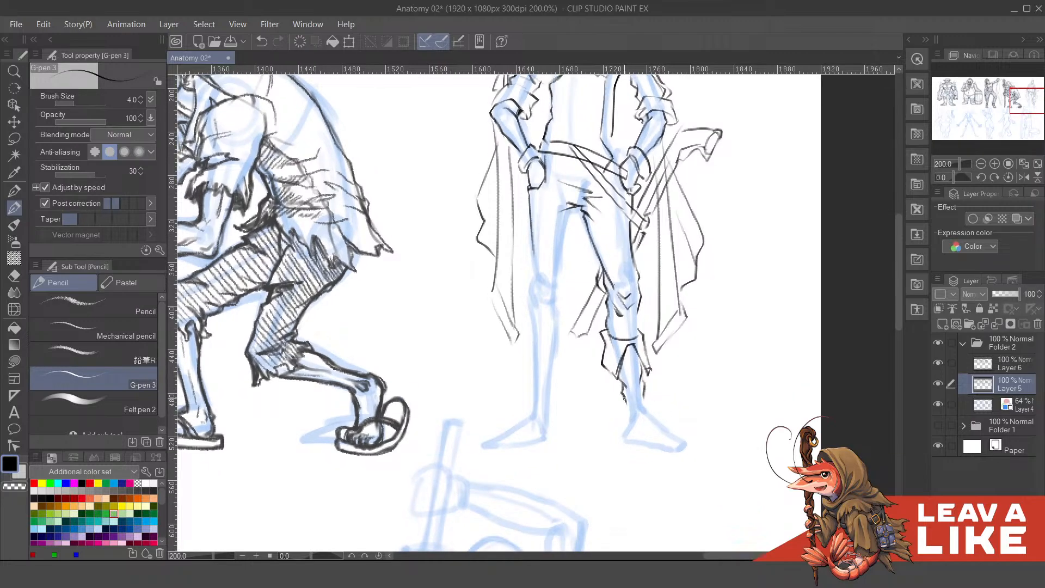
- Draw the ankle band and the shoe with rounded toe and flat sole on the sword-side foot
mouse_move(648, 389)
mouse_down()
mouse_move(624, 407)
mouse_move(641, 404)
mouse_up()
mouse_move(643, 367)
mouse_down()
mouse_move(648, 402)
mouse_move(640, 408)
mouse_move(655, 389)
mouse_move(641, 376)
mouse_move(624, 408)
mouse_move(665, 376)
mouse_move(642, 378)
mouse_move(669, 388)
mouse_move(675, 405)
mouse_move(619, 398)
mouse_move(675, 411)
mouse_up()
scroll(652, 388, down, 2)
key(ctrl+z)
key(ctrl+z)
key(ctrl+z)
key(ctrl+z)
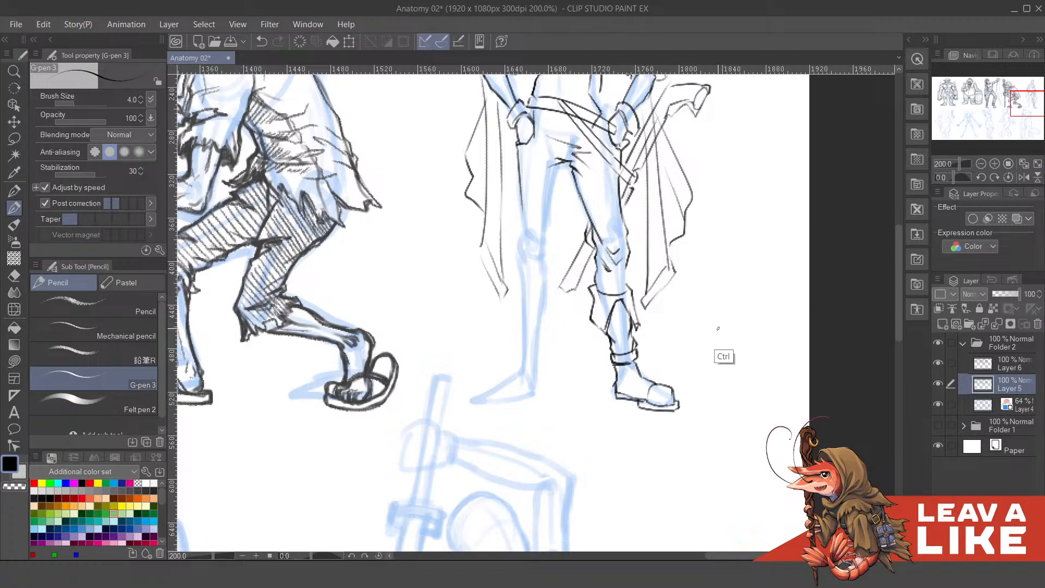
- Mirror the canvas view and define the sole and heel of the sword-side shoe
scroll(718, 329, down, 2)
scroll(748, 332, up, 1)
key(h)
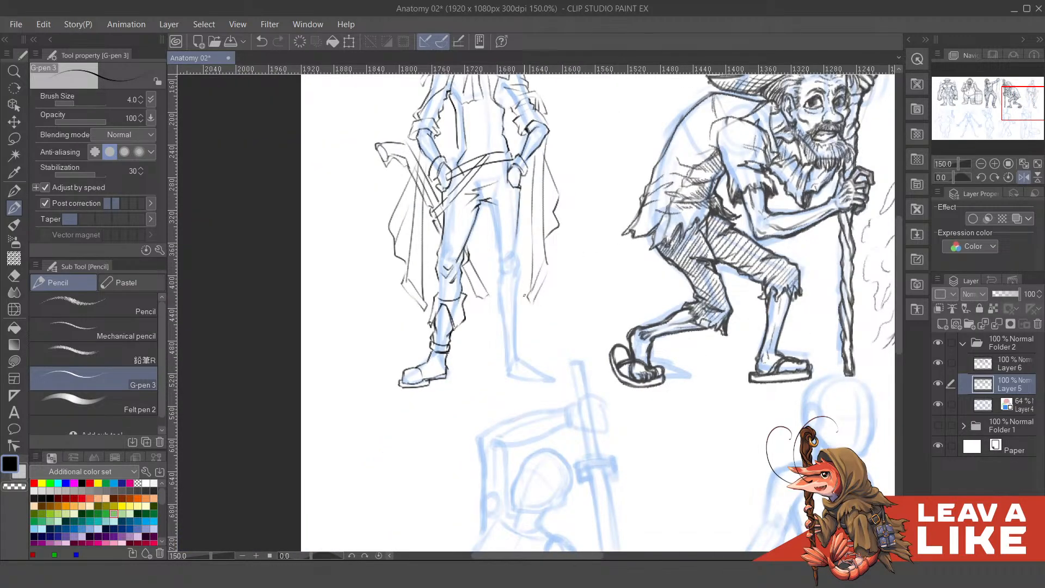
scroll(475, 336, up, 1)
drag(473, 339, 716, 304)
drag(613, 365, 675, 358)
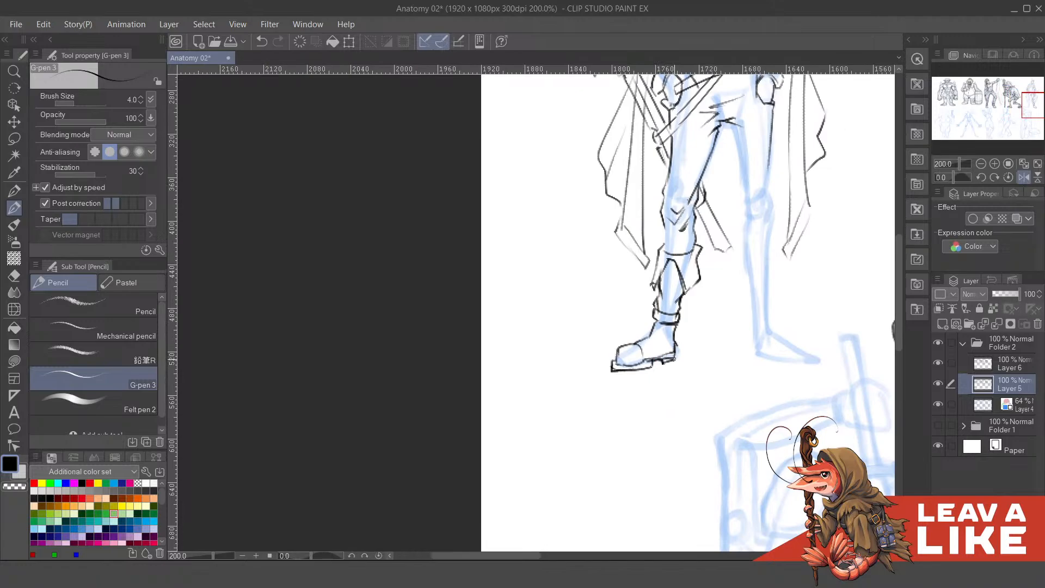
drag(705, 303, 678, 338)
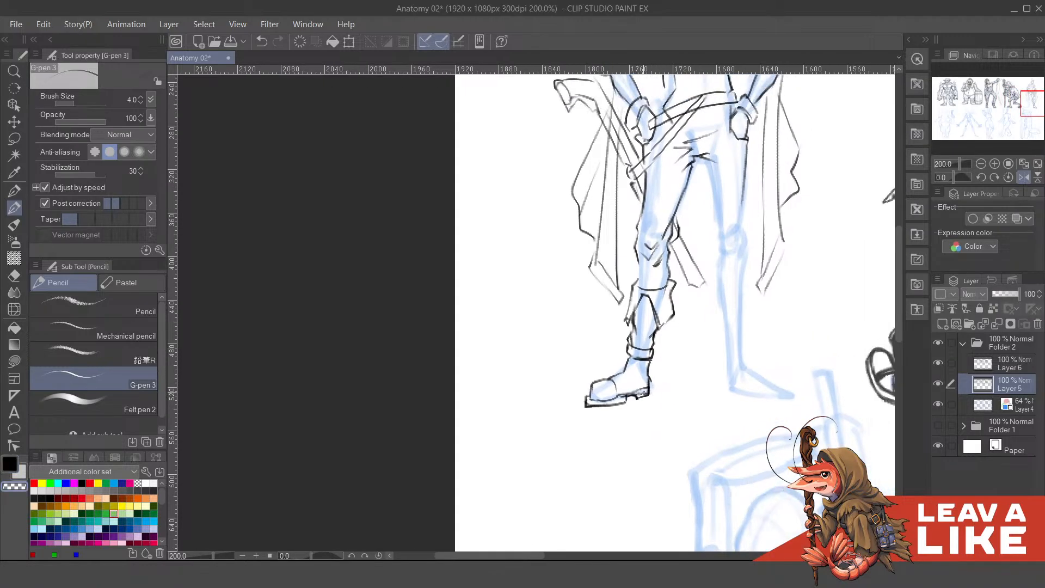
- Clean up the shoe's heel and sole, alternating between transparent and black strokes, and refine the instep line
key(c)
mouse_move(640, 399)
mouse_down()
mouse_move(652, 400)
mouse_move(646, 392)
mouse_up()
key(ctrl+z)
key(c)
key(c)
key(c)
mouse_move(625, 381)
mouse_down()
mouse_move(620, 367)
mouse_move(630, 369)
mouse_up()
key(c)
key(ctrl+z)
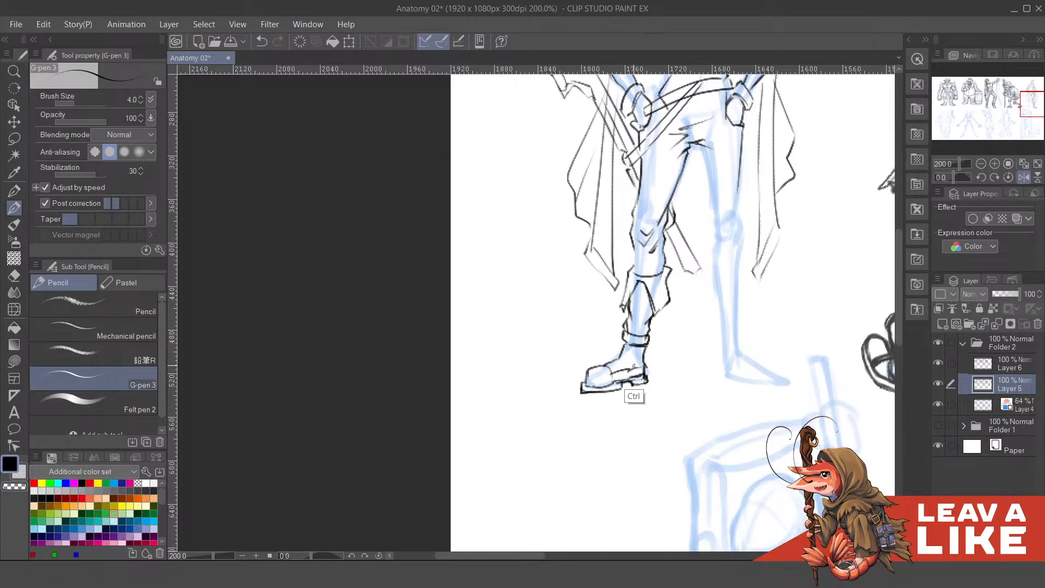
mouse_move(641, 373)
mouse_down()
mouse_move(639, 348)
mouse_move(611, 376)
mouse_move(608, 364)
mouse_move(644, 369)
mouse_move(646, 348)
mouse_up()
key(ctrl+z)
key(ctrl+z)
key(ctrl+z)
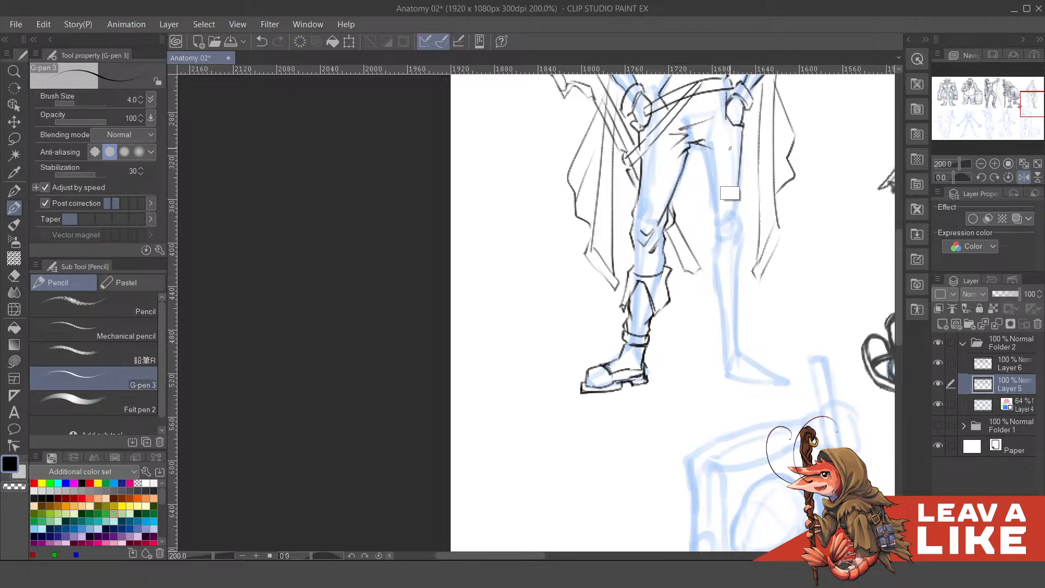
- Unflip the canvas view and check the line art with the blue mannequin on Layer 4 temporarily hidden
scroll(727, 212, down, 2)
key(h)
drag(592, 256, 710, 344)
click(938, 405)
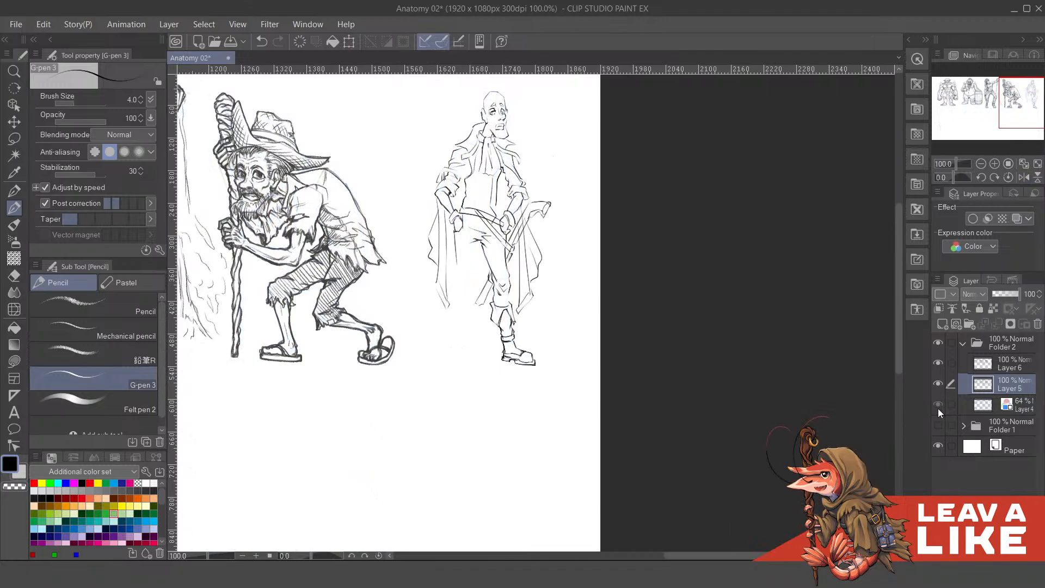
click(938, 405)
scroll(498, 293, up, 2)
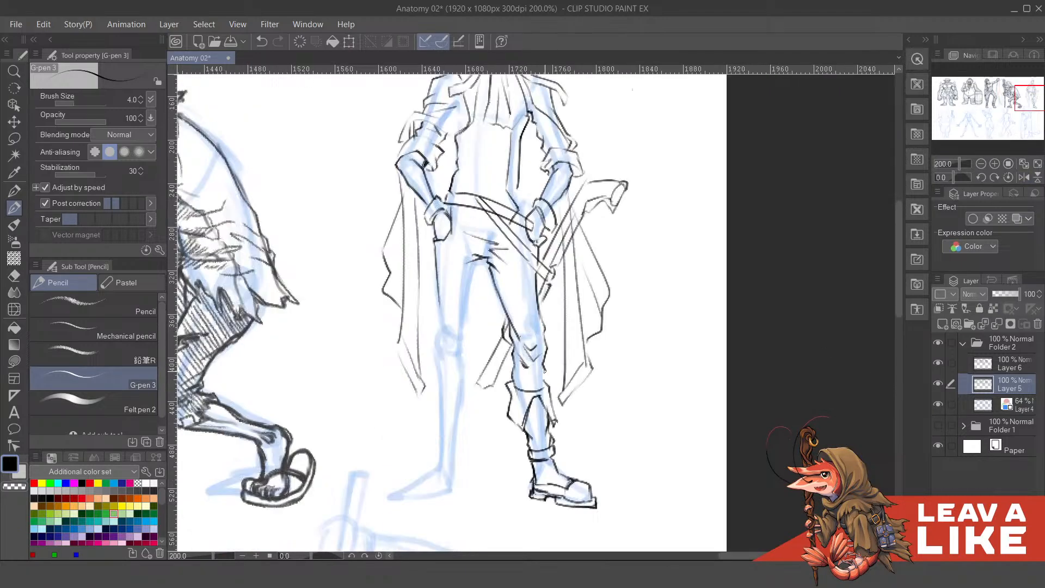
- Add trouser creases around the sword-side knee and across the upper thigh near the crotch
mouse_move(544, 371)
mouse_down()
mouse_move(544, 390)
mouse_move(550, 381)
mouse_move(538, 387)
mouse_up()
drag(593, 361, 613, 400)
mouse_move(533, 310)
mouse_down()
mouse_move(573, 350)
mouse_move(622, 282)
mouse_up()
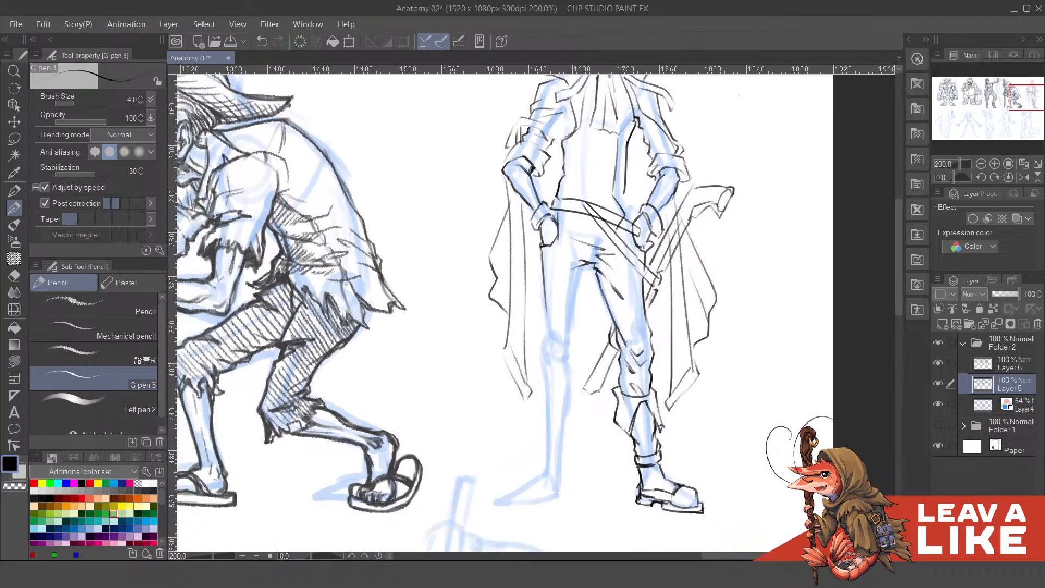
mouse_move(558, 253)
mouse_down()
mouse_move(616, 271)
mouse_move(627, 288)
mouse_up()
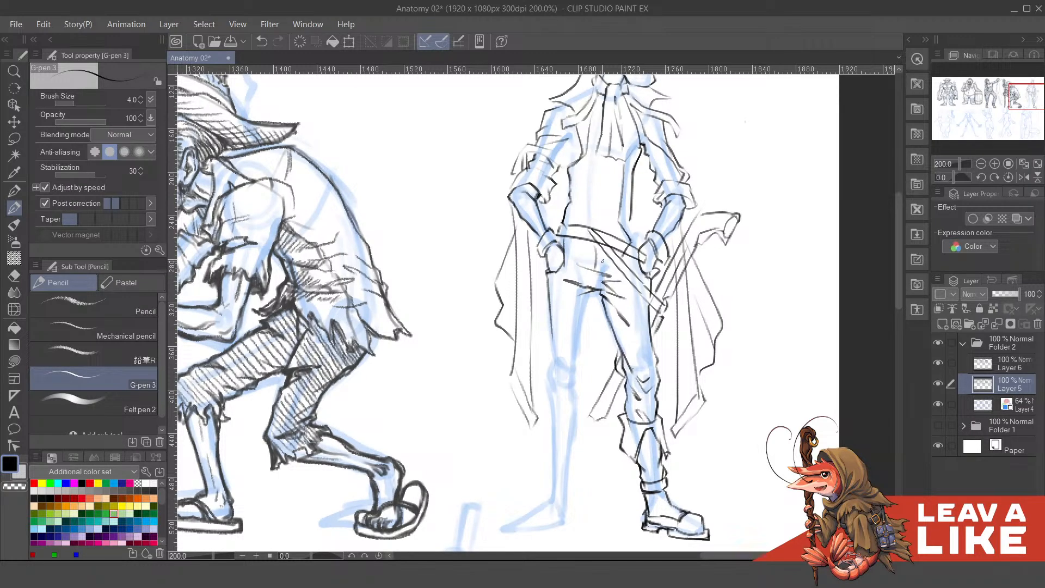
key(ctrl+z)
- Draw the waist belt with its buckle and loops beneath the diagonal strap, plus the trousers' fly line
drag(565, 251, 610, 253)
key(ctrl+z)
key(ctrl+z)
key(ctrl+y)
mouse_move(563, 242)
mouse_down()
mouse_move(604, 242)
mouse_move(571, 256)
mouse_up()
key(ctrl+z)
key(ctrl+z)
key(ctrl+z)
key(ctrl+z)
mouse_move(573, 245)
mouse_down()
mouse_move(574, 256)
mouse_move(637, 259)
mouse_move(592, 260)
mouse_move(606, 262)
mouse_move(596, 295)
mouse_move(600, 262)
mouse_move(631, 242)
mouse_up()
key(ctrl+z)
key(ctrl+z)
key(ctrl+z)
- Mirror the canvas view and draw the crotch crease and both thigh contours of the leg away from the sword
key(h)
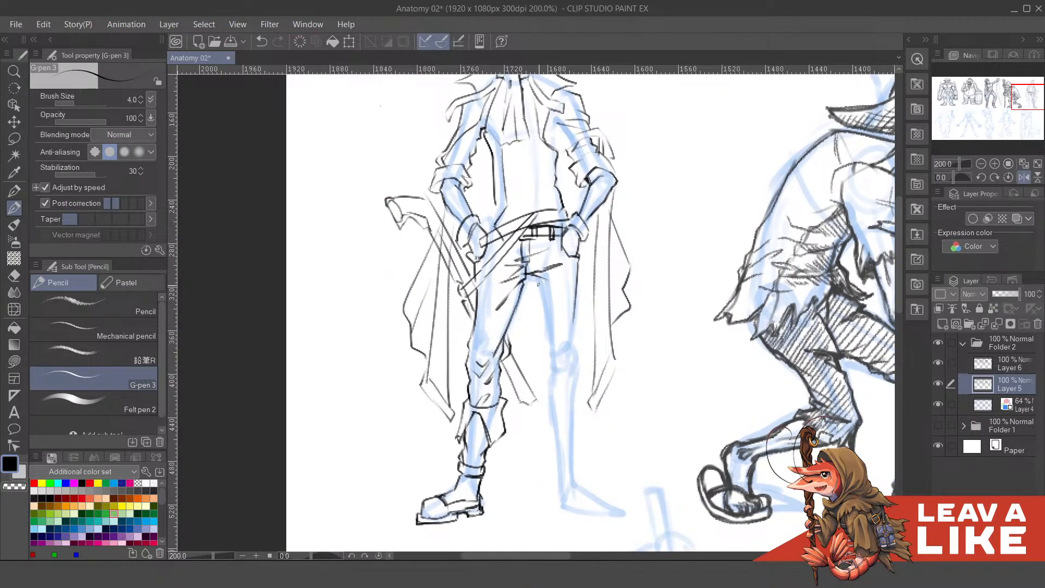
drag(534, 278, 554, 290)
drag(578, 255, 574, 323)
drag(542, 286, 547, 337)
key(ctrl+z)
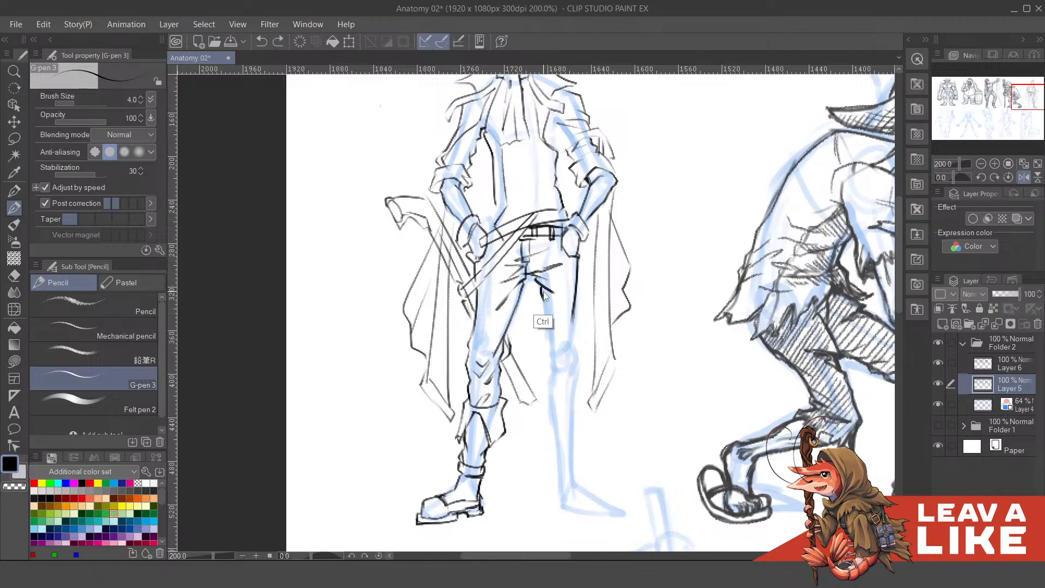
mouse_move(538, 286)
mouse_down()
mouse_move(545, 353)
mouse_move(544, 338)
mouse_up()
key(ctrl+z)
drag(544, 300, 548, 354)
mouse_move(576, 307)
mouse_down()
mouse_move(577, 361)
mouse_move(579, 350)
mouse_up()
key(ctrl+z)
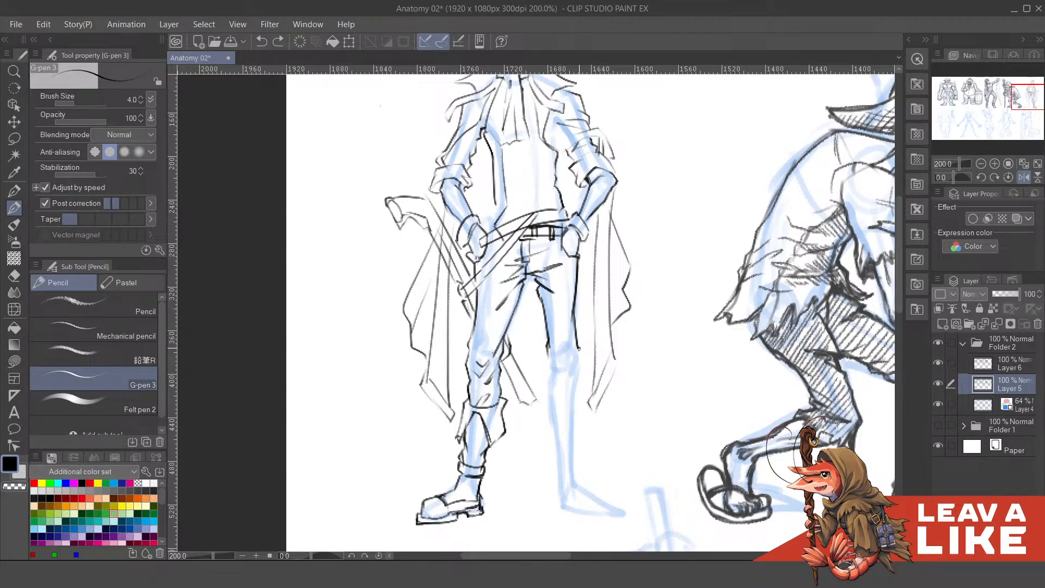
- Draw the knee contours and trouser creases on the leg away from the sword
scroll(579, 334, down, 1)
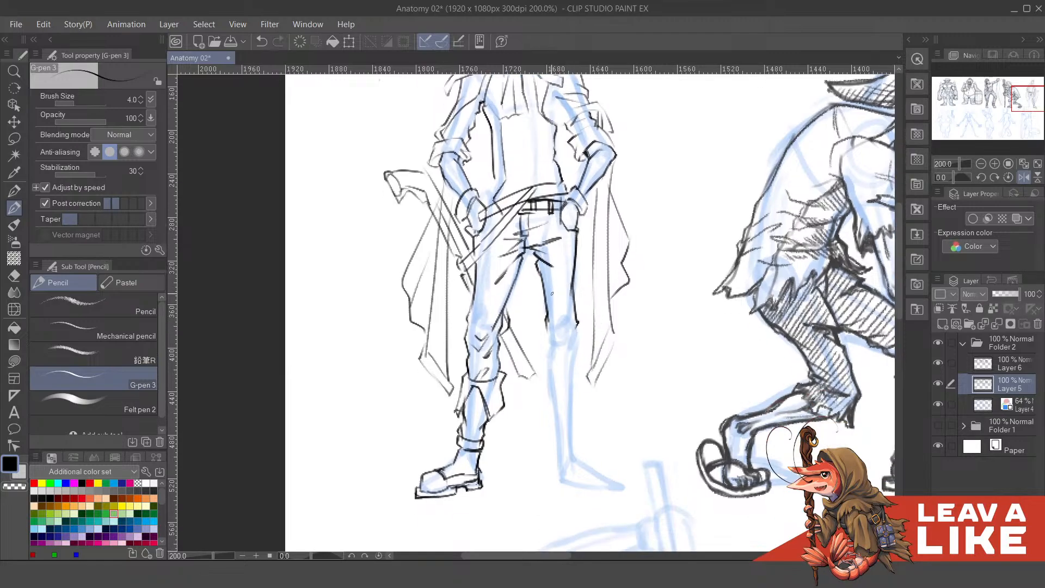
scroll(558, 288, up, 1)
drag(556, 285, 564, 289)
drag(545, 279, 563, 288)
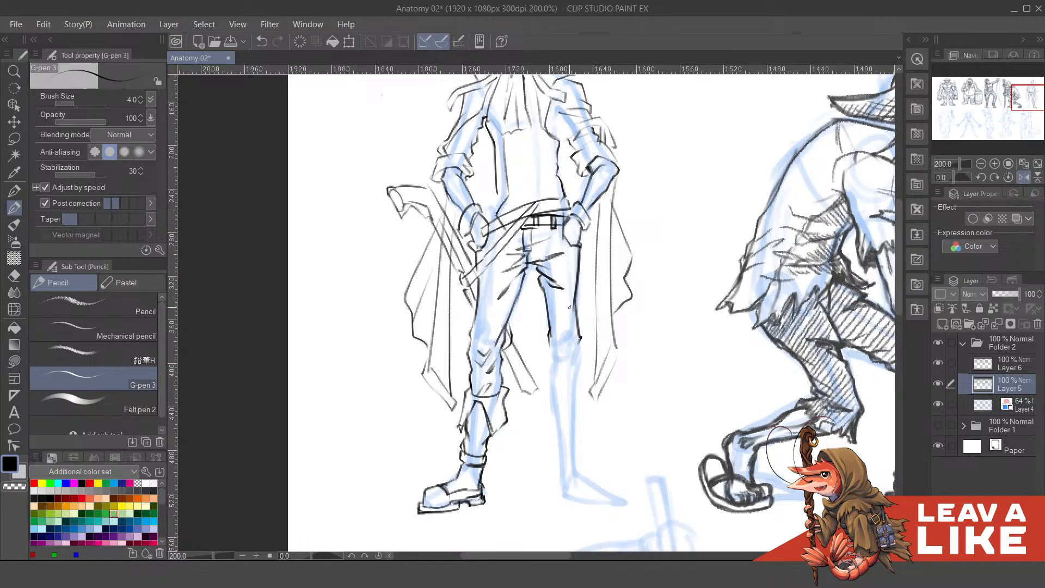
scroll(563, 294, down, 1)
mouse_move(553, 313)
mouse_down()
mouse_move(578, 319)
mouse_move(577, 335)
mouse_move(566, 311)
mouse_move(547, 316)
mouse_move(573, 349)
mouse_up()
key(ctrl+z)
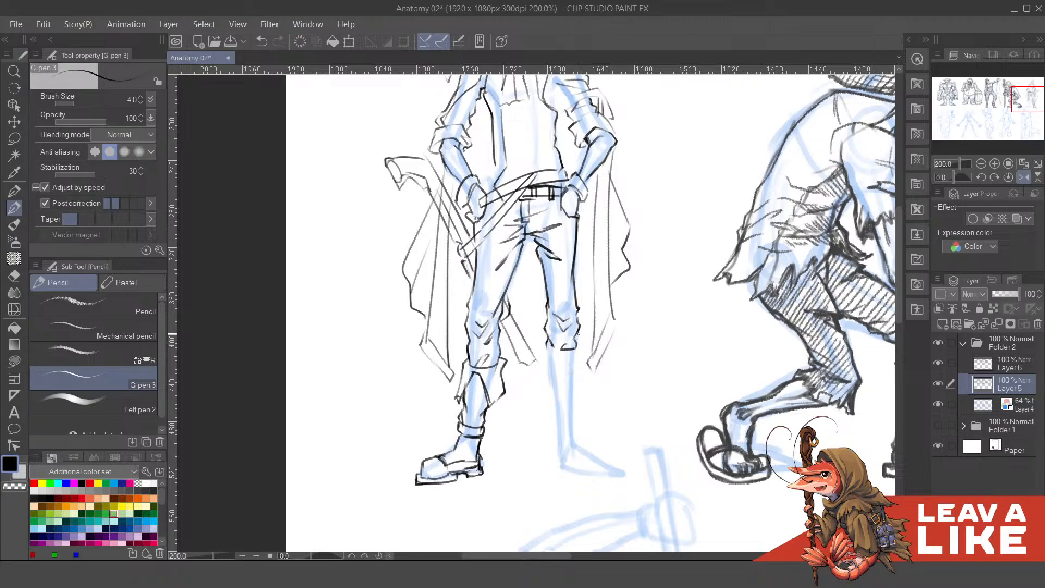
- Draw the top edge of the folded boot cuff and its first flap on the leg away from the sword
mouse_move(578, 334)
mouse_down()
mouse_move(566, 372)
mouse_move(575, 368)
mouse_move(540, 360)
mouse_move(547, 404)
mouse_move(564, 386)
mouse_up()
key(ctrl+z)
- Complete the second boot's cuff with pointed flaps, shaft edges, folds and an ankle band
key(ctrl+z)
key(ctrl+z)
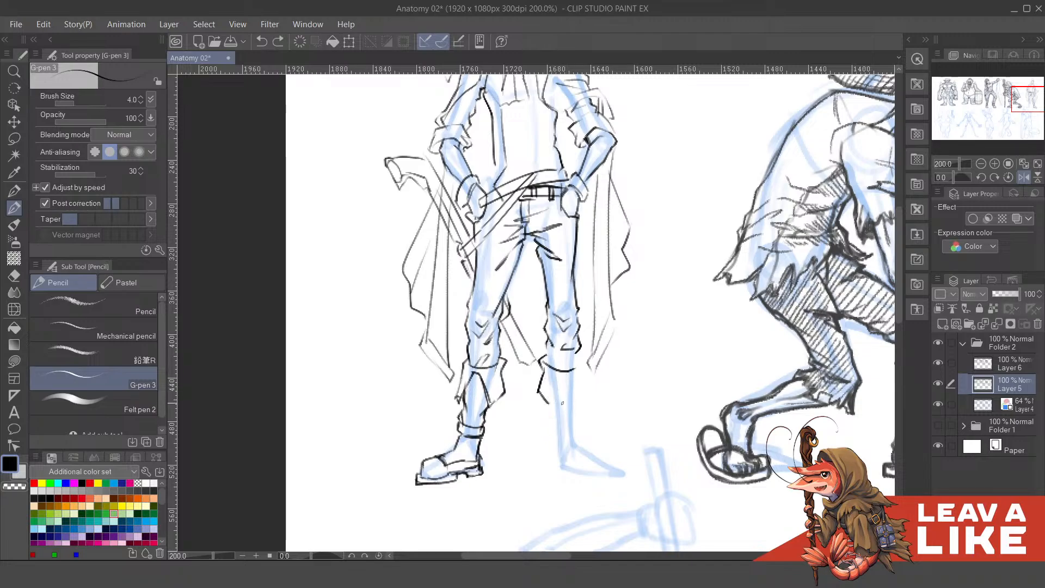
mouse_move(538, 390)
mouse_down()
mouse_move(558, 402)
mouse_move(562, 377)
mouse_move(572, 373)
mouse_move(578, 401)
mouse_up()
mouse_move(579, 351)
mouse_down()
mouse_move(574, 371)
mouse_move(549, 355)
mouse_move(582, 363)
mouse_move(587, 400)
mouse_move(584, 372)
mouse_move(551, 393)
mouse_move(573, 407)
mouse_move(550, 416)
mouse_move(573, 407)
mouse_move(545, 393)
mouse_move(548, 405)
mouse_move(573, 400)
mouse_move(572, 391)
mouse_move(575, 402)
mouse_move(571, 385)
mouse_up()
key(ctrl+z)
key(ctrl+z)
key(ctrl+z)
key(ctrl+z)
key(ctrl+z)
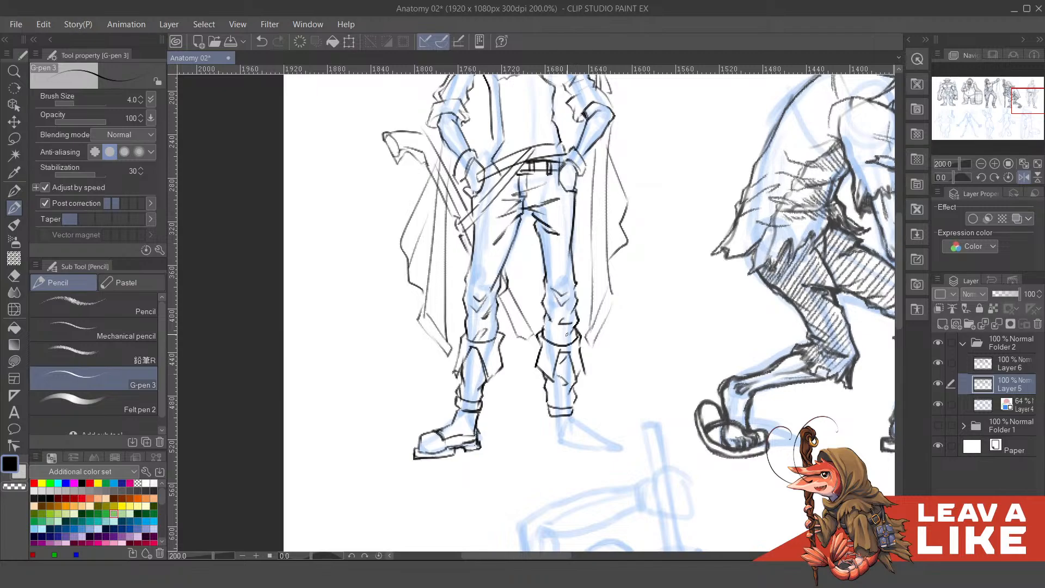
drag(473, 362, 528, 370)
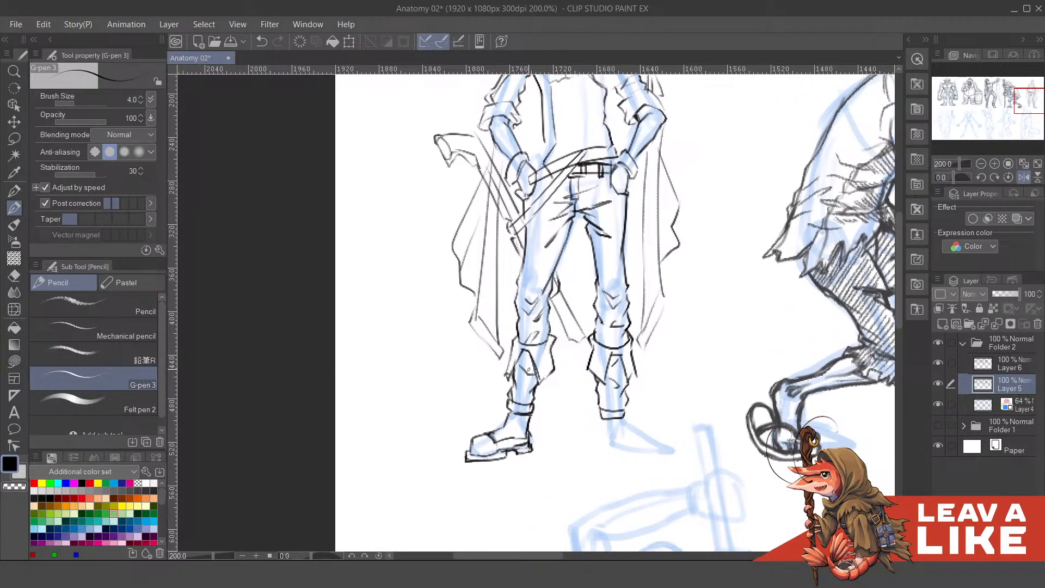
mouse_move(613, 376)
mouse_down()
mouse_move(606, 352)
mouse_move(626, 363)
mouse_up()
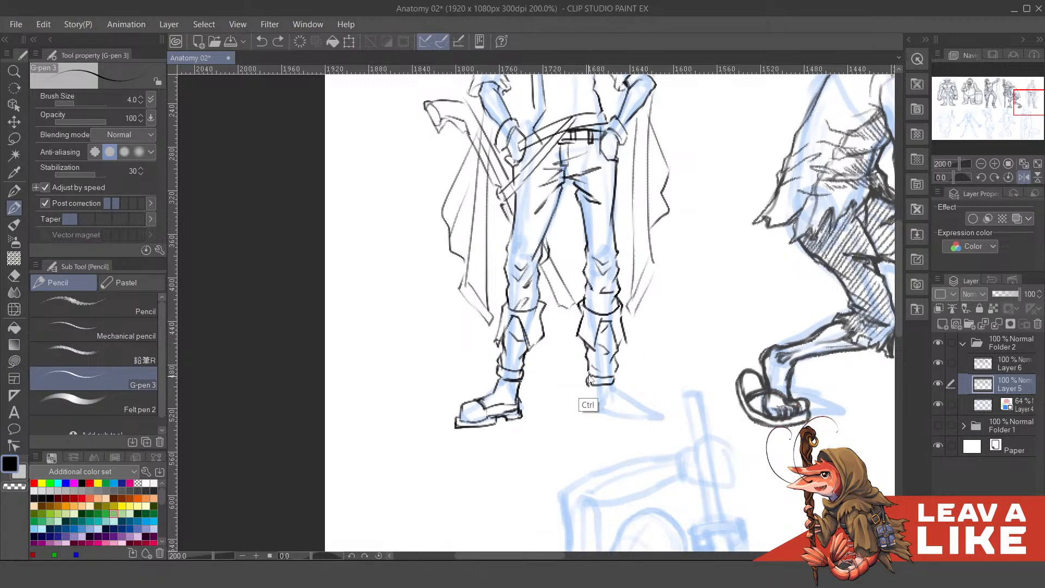
- Draw the instep and upper outline of the second shoe below the ankle band
key(ctrl+z)
mouse_move(589, 373)
mouse_down()
mouse_move(588, 386)
mouse_move(617, 386)
mouse_move(594, 407)
mouse_move(635, 408)
mouse_move(632, 400)
mouse_move(619, 414)
mouse_move(641, 419)
mouse_move(639, 402)
mouse_move(654, 401)
mouse_move(657, 415)
mouse_up()
key(ctrl+z)
key(ctrl+z)
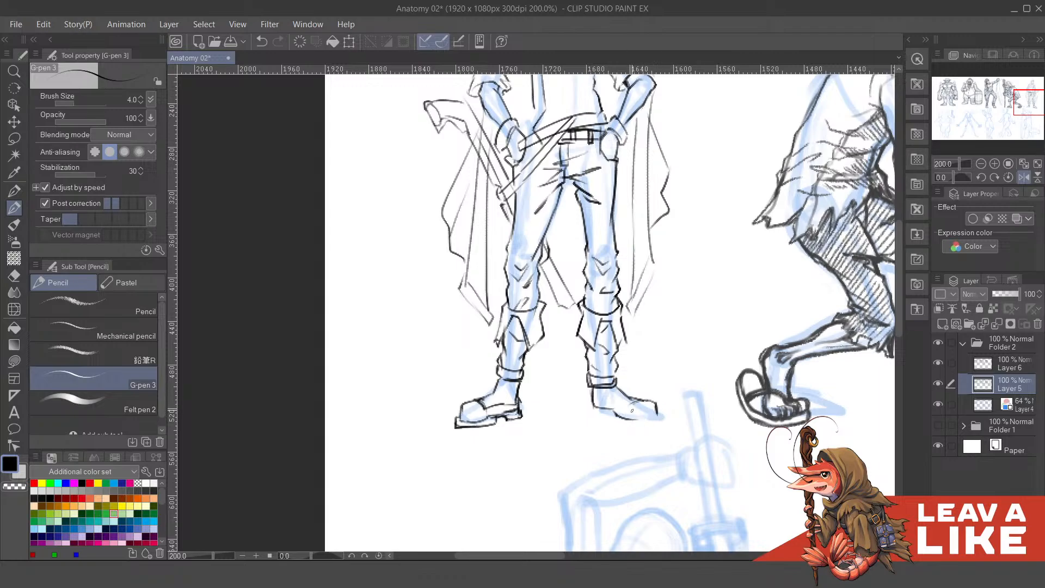
- Complete the second shoe with its toe cap, sole and heel, and touch up the boot shaft above it
mouse_move(592, 403)
mouse_down()
mouse_move(615, 425)
mouse_move(662, 420)
mouse_move(628, 398)
mouse_up()
key(ctrl+z)
key(ctrl+z)
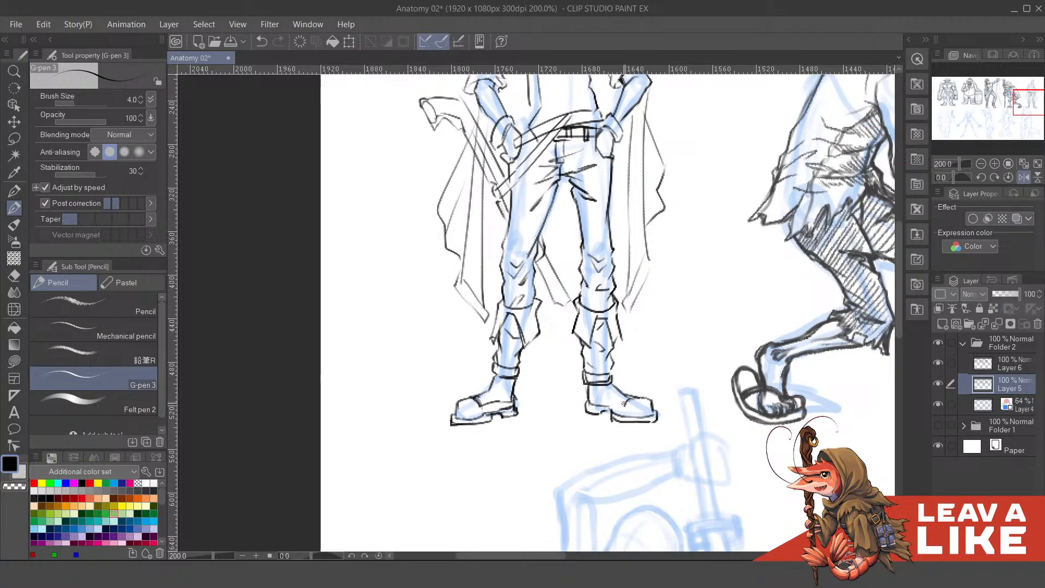
mouse_move(593, 385)
mouse_down()
mouse_move(626, 410)
mouse_move(611, 375)
mouse_move(615, 336)
mouse_move(615, 348)
mouse_up()
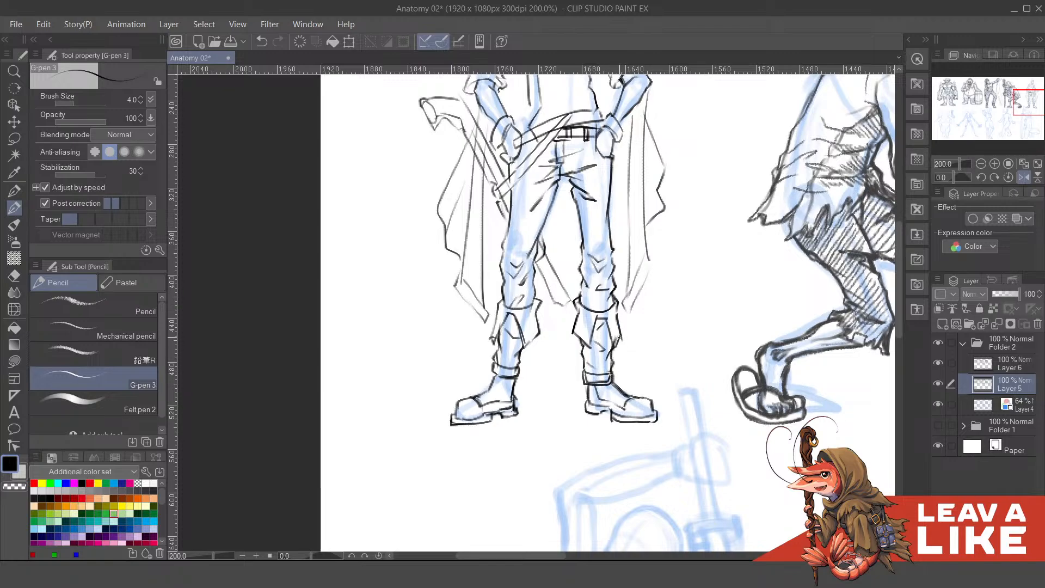
- Hide the blue mannequin guide on Layer 4
key(ctrl+minus)
key(ctrl+minus)
drag(630, 256, 616, 299)
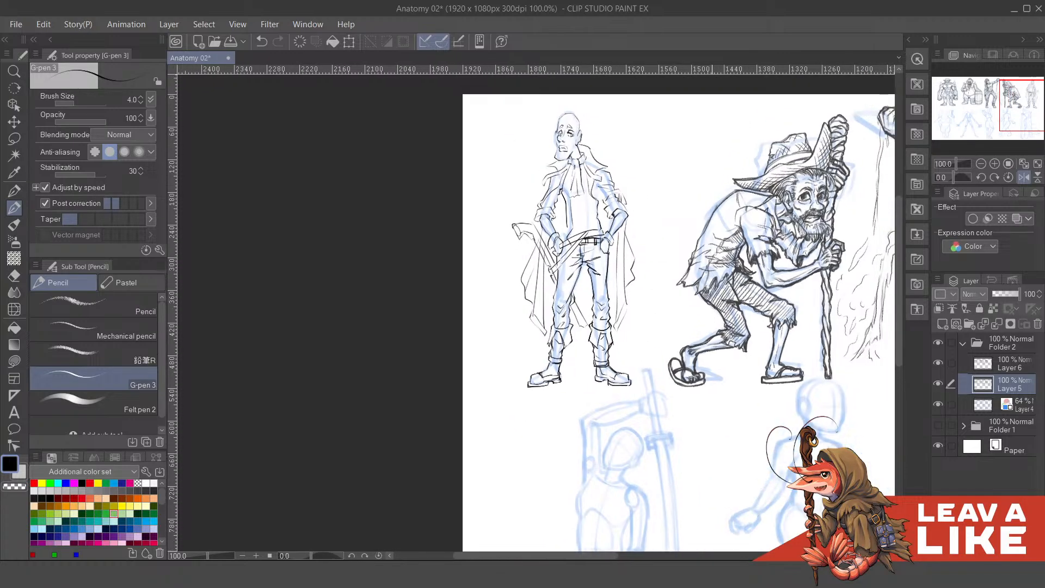
click(937, 403)
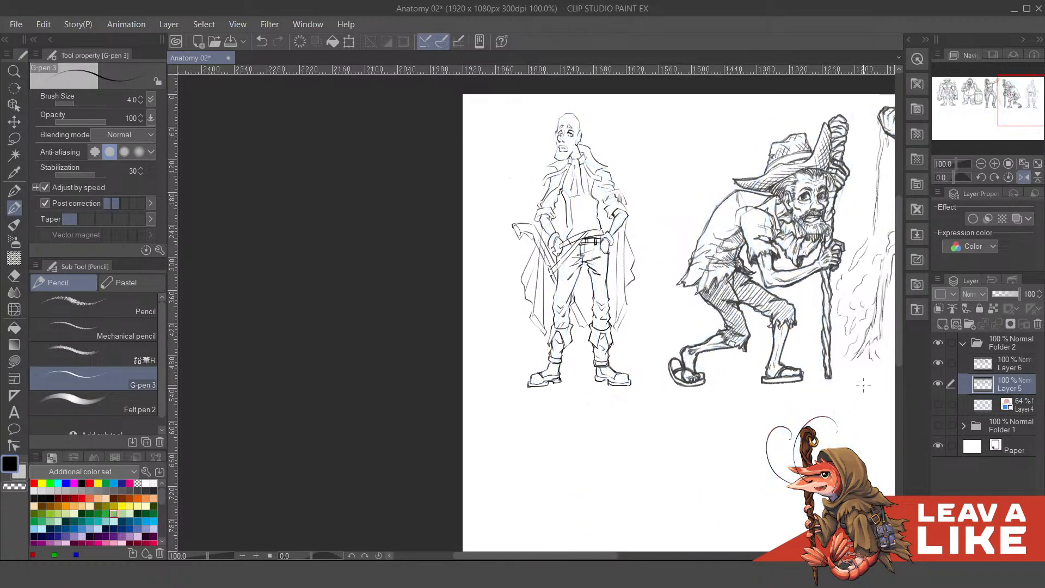
- Strengthen the collar and cape edges around the gentleman's neck and shoulders on Layer 5
key(ctrl+plus)
key(ctrl+plus)
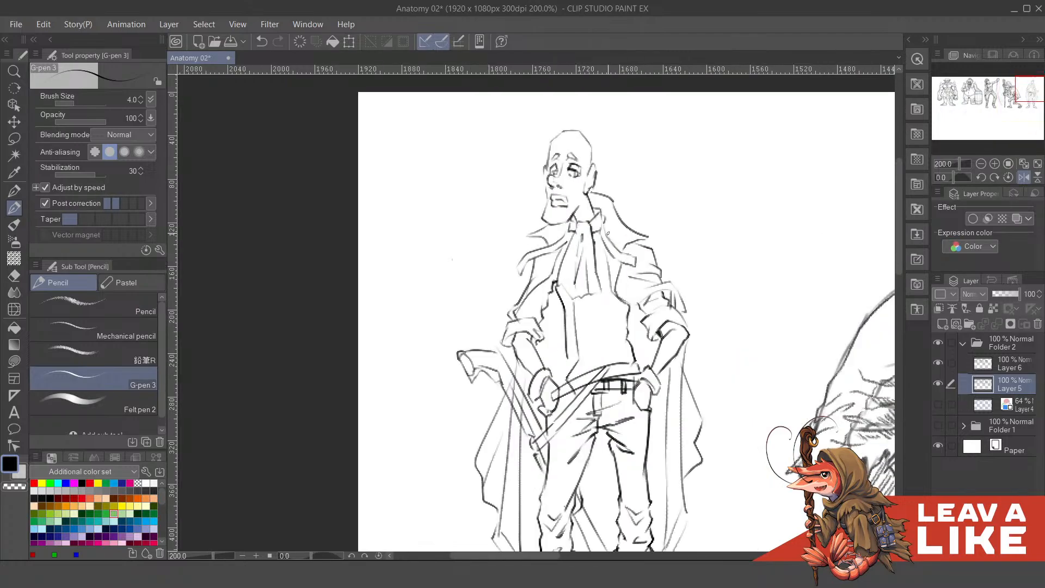
mouse_move(554, 198)
mouse_down()
mouse_move(568, 248)
mouse_move(555, 234)
mouse_move(552, 256)
mouse_move(555, 243)
mouse_up()
key(ctrl+z)
key(ctrl+z)
key(ctrl+z)
key(ctrl+z)
mouse_move(621, 265)
mouse_down()
mouse_move(621, 280)
mouse_move(584, 248)
mouse_up()
key(ctrl+z)
- Flip the canvas view horizontally and draw the second line of the waistcoat's front placket
scroll(626, 254, down, 2)
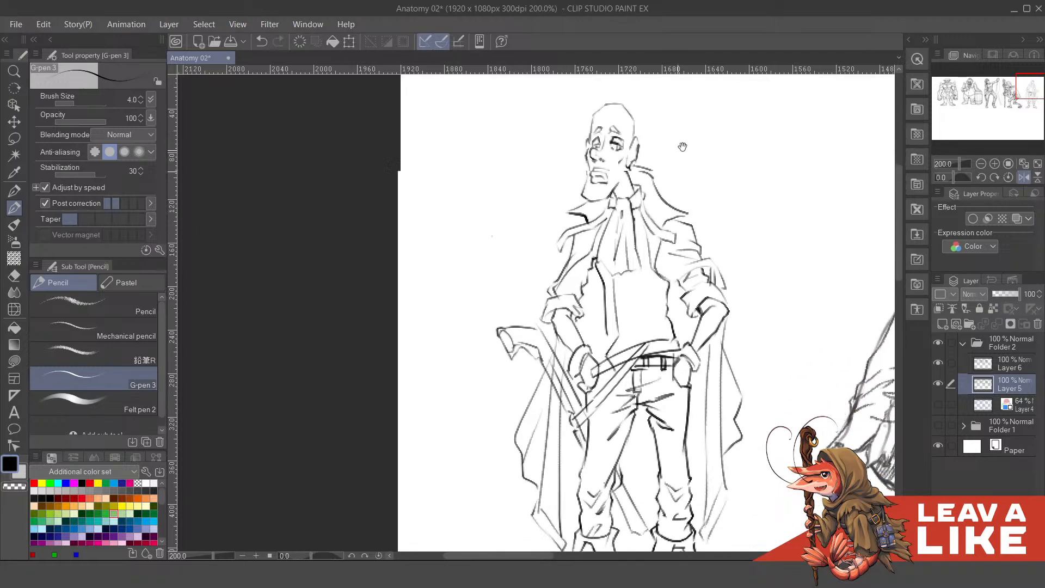
scroll(703, 175, down, 2)
key(h)
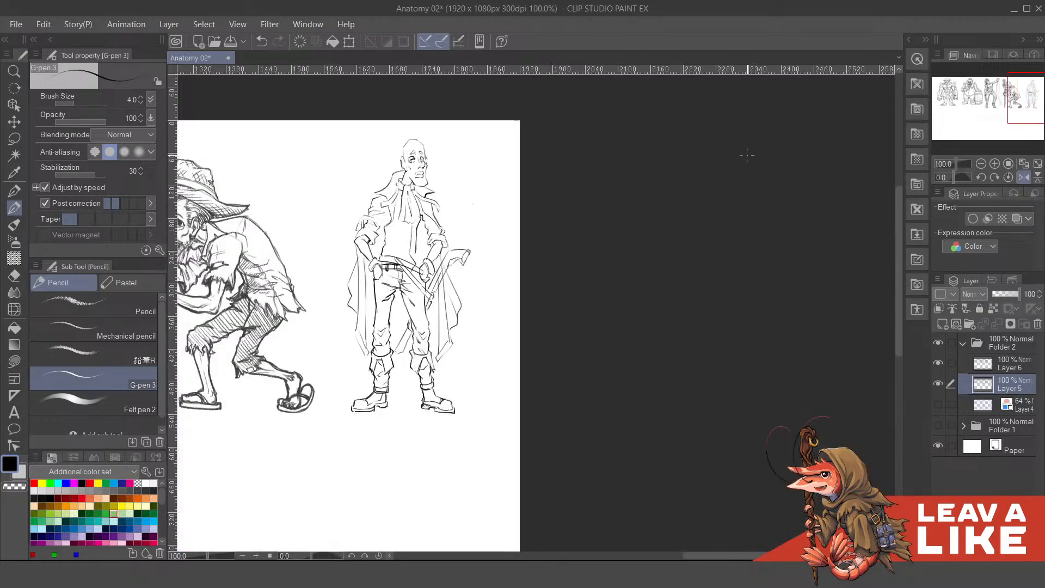
drag(525, 225, 621, 261)
scroll(520, 284, up, 1)
scroll(521, 287, up, 1)
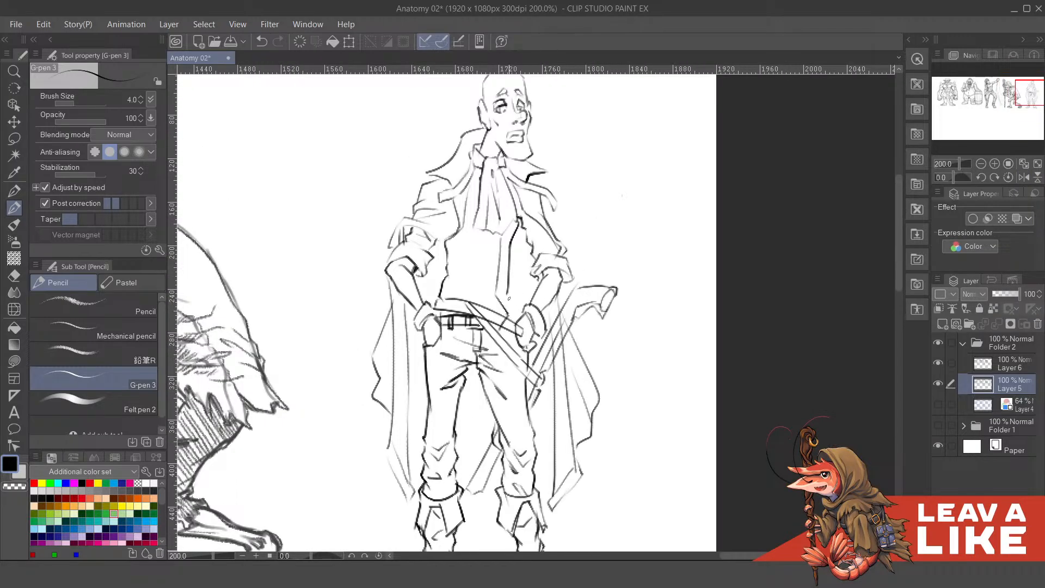
scroll(544, 289, up, 1)
scroll(547, 288, up, 2)
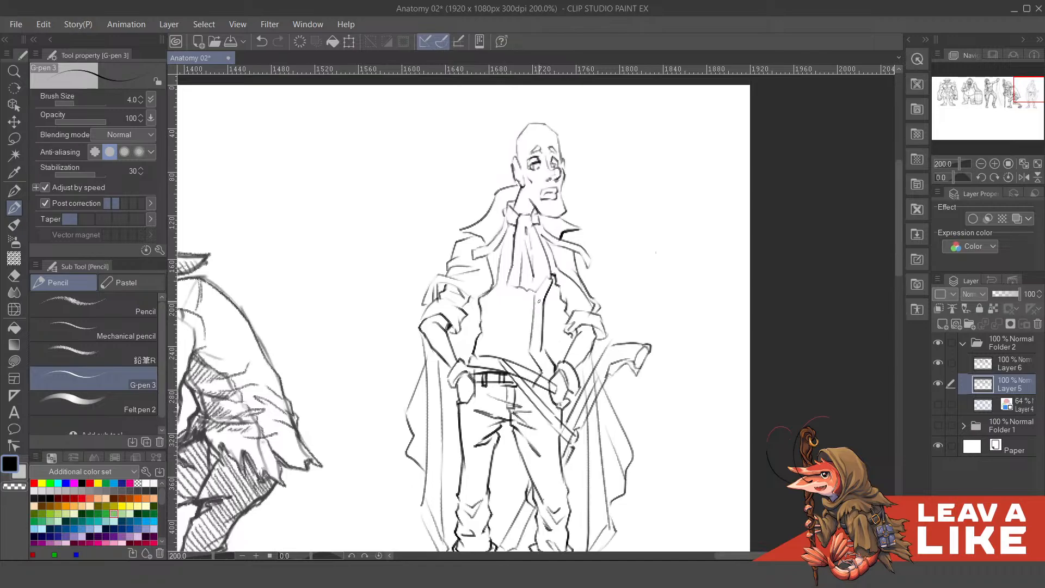
mouse_move(555, 295)
mouse_down()
mouse_move(575, 253)
mouse_move(545, 304)
mouse_up()
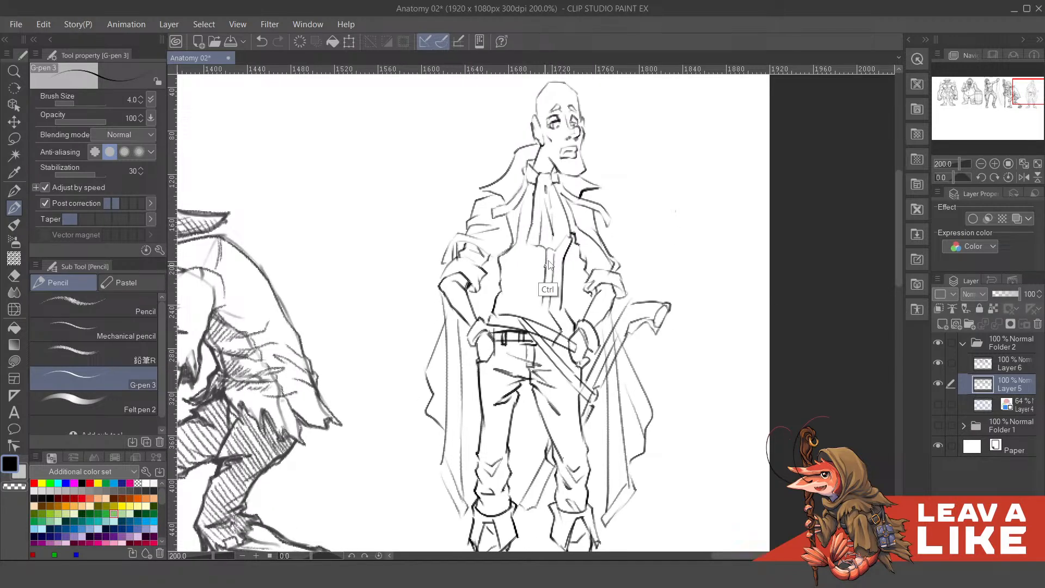
key(ctrl+z)
drag(550, 251, 554, 321)
- Add two buttons with short pull creases beside the waistcoat's front placket
drag(533, 268, 552, 266)
mouse_move(545, 300)
mouse_down()
mouse_move(533, 298)
mouse_move(548, 301)
mouse_move(535, 307)
mouse_up()
key(ctrl+z)
mouse_move(543, 253)
mouse_down()
mouse_move(556, 262)
mouse_move(518, 300)
mouse_up()
key(ctrl+z)
key(ctrl+z)
key(ctrl+z)
key(ctrl+z)
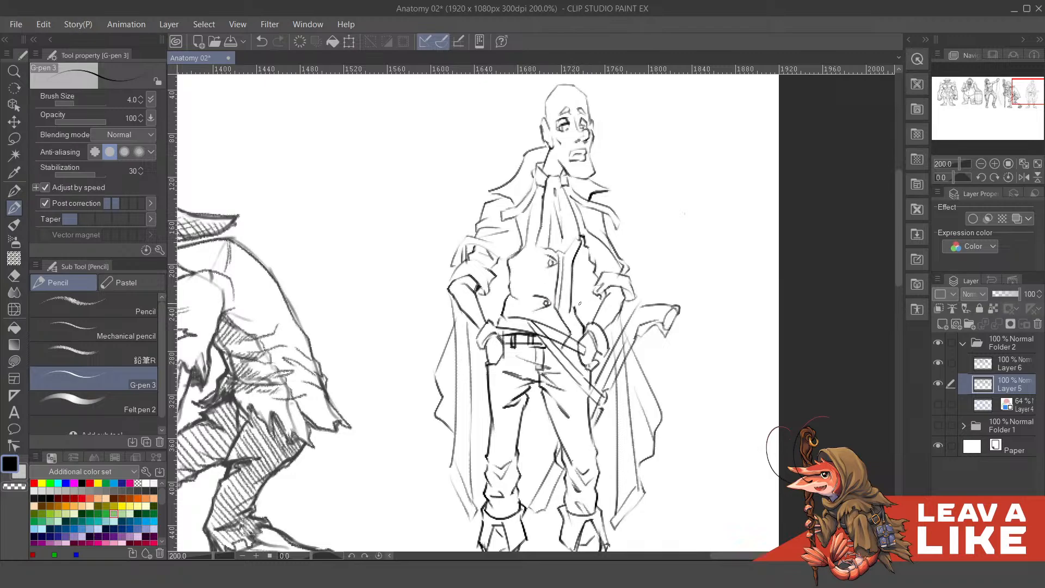
- Refine the side contours of the waistcoat between the chest and the belt
scroll(625, 239, down, 2)
scroll(625, 240, up, 1)
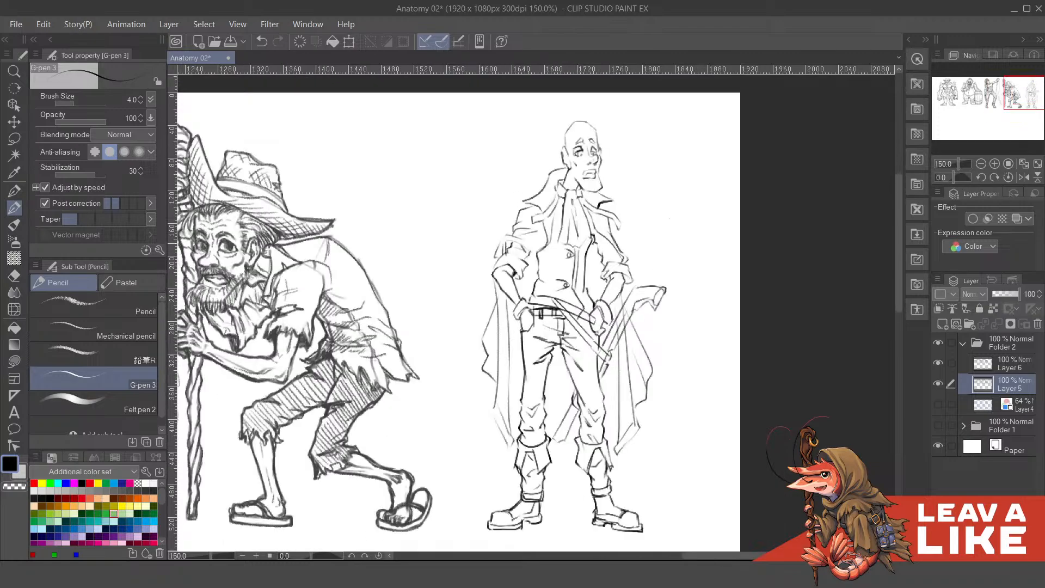
drag(594, 243, 599, 301)
key(ctrl+z)
drag(538, 253, 530, 295)
- Compare the gentleman with the other characters in the lineup, hiding and showing Layer 6
scroll(604, 139, down, 1)
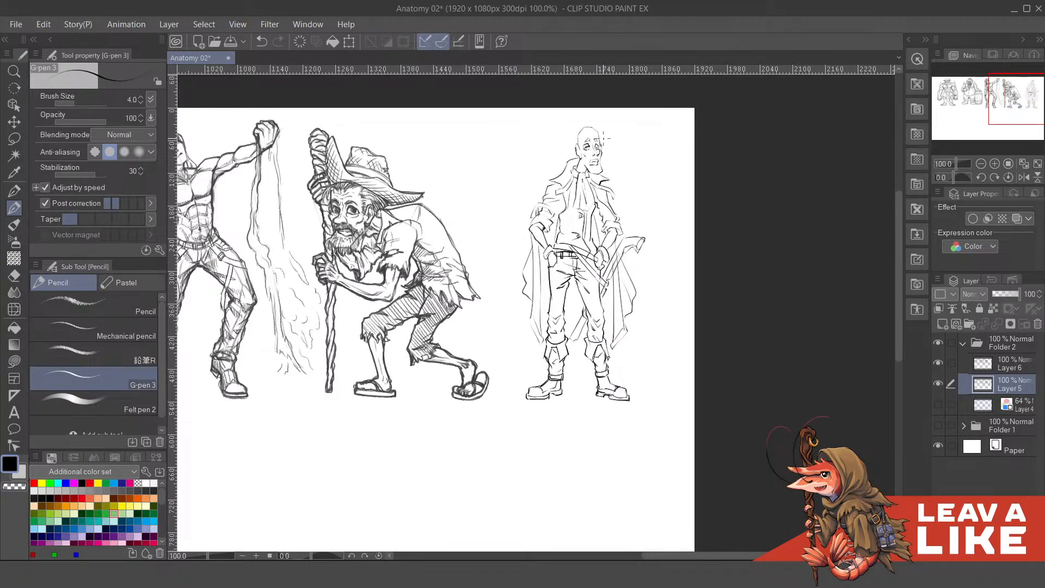
scroll(604, 139, down, 1)
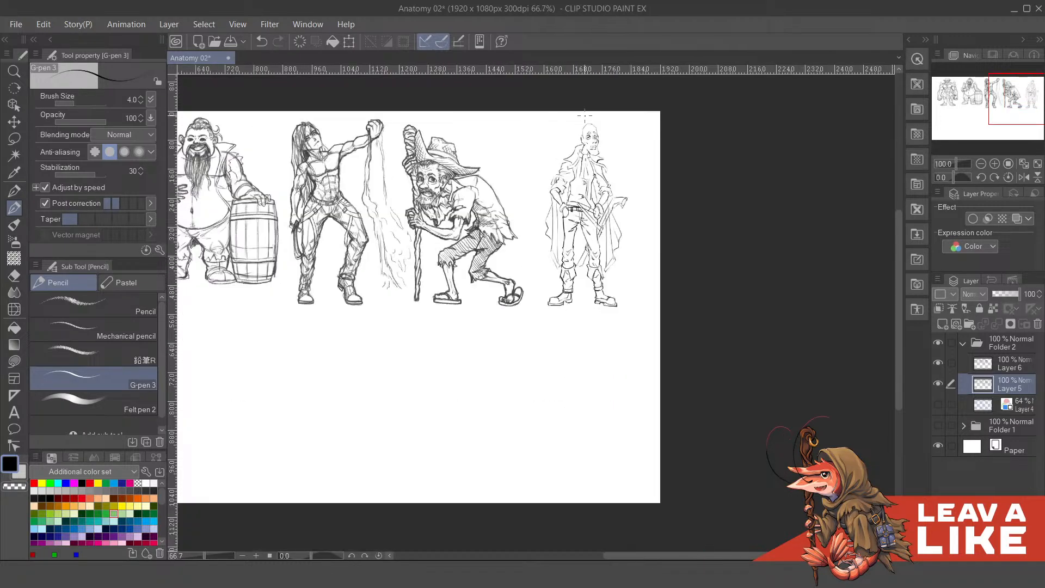
scroll(609, 185, up, 1)
scroll(608, 185, up, 1)
drag(609, 185, 696, 205)
click(943, 361)
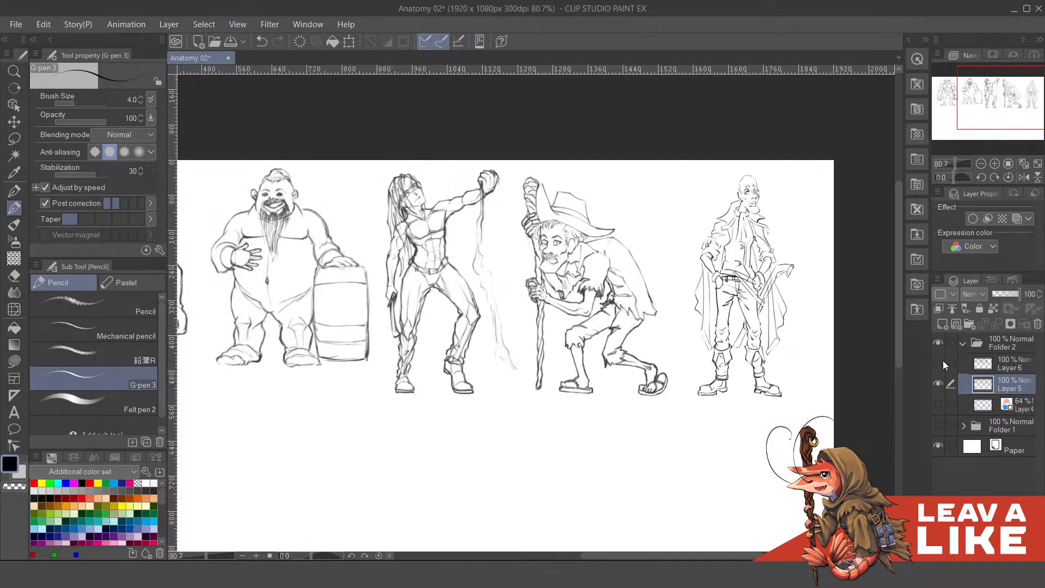
click(943, 361)
scroll(750, 223, up, 3)
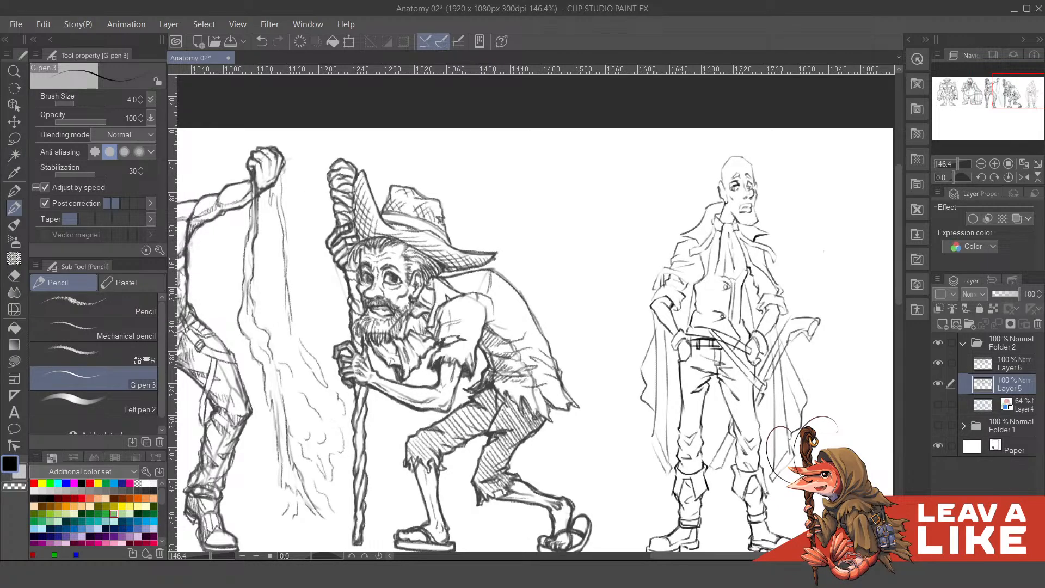
scroll(798, 194, down, 3)
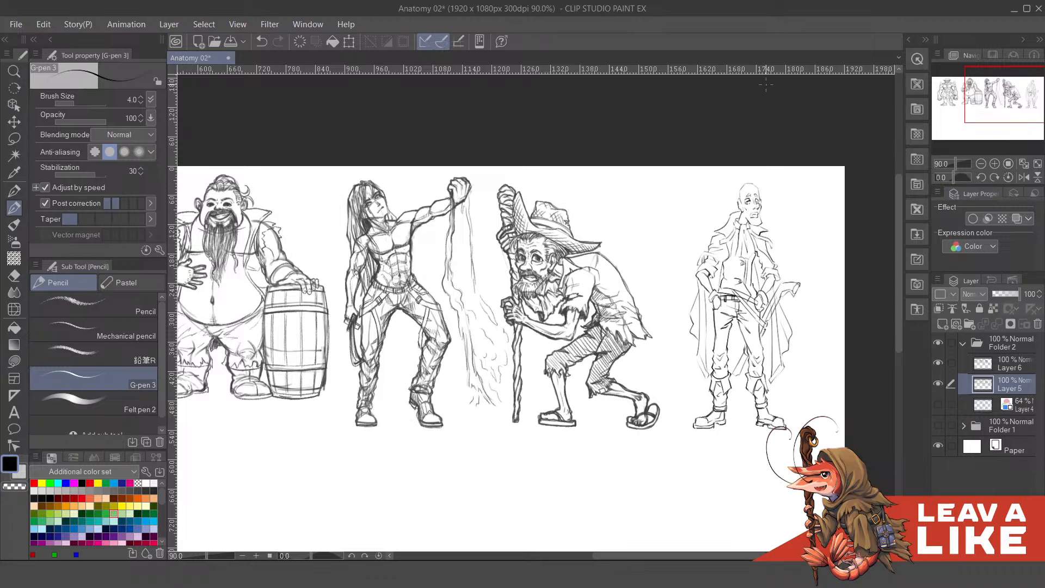
- Strengthen the coat line running from the open front down the upper sleeve beside the gentleman's chest
scroll(777, 207, up, 3)
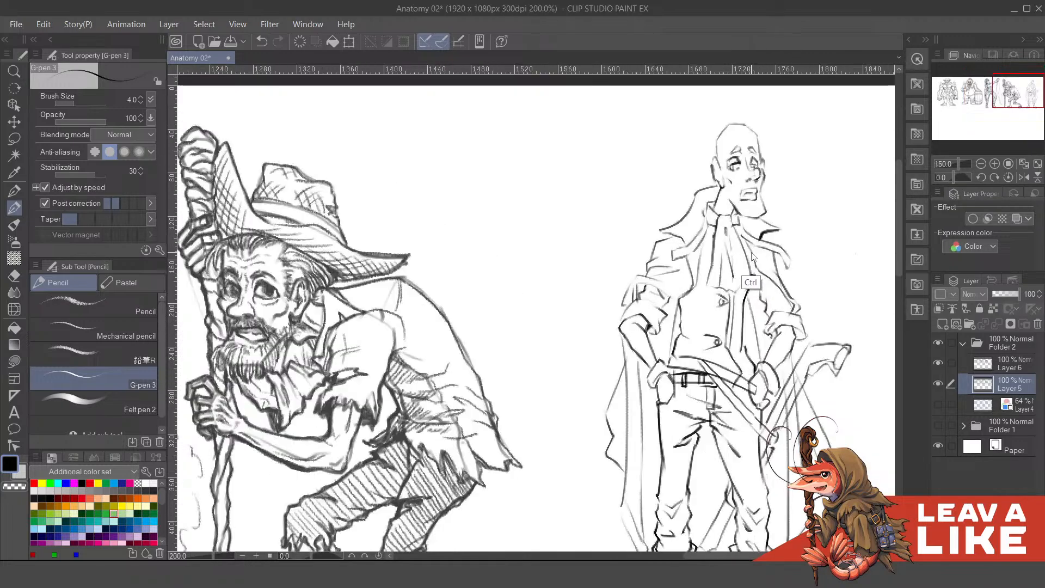
drag(655, 286, 676, 299)
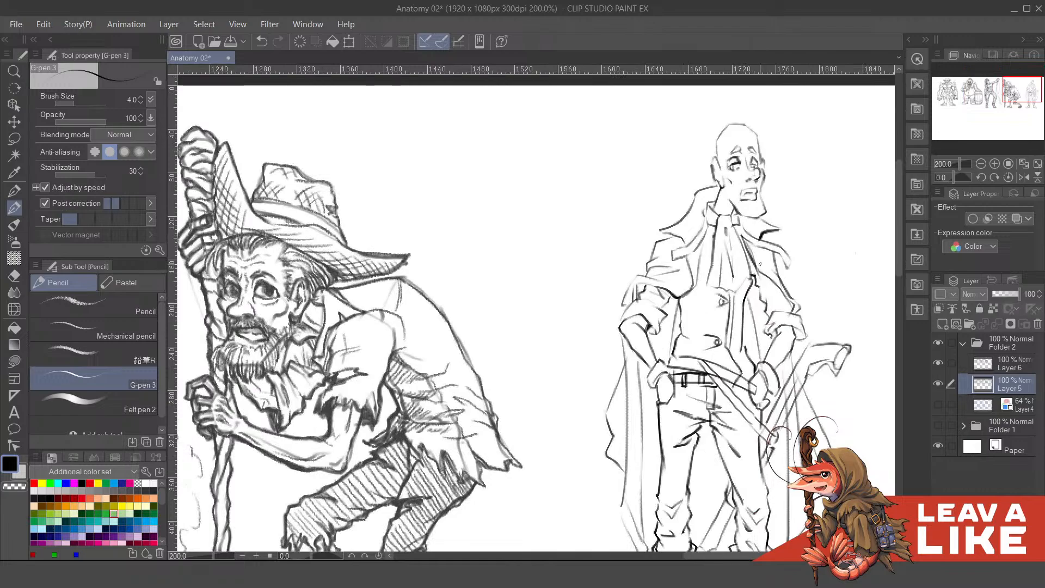
drag(762, 273, 791, 301)
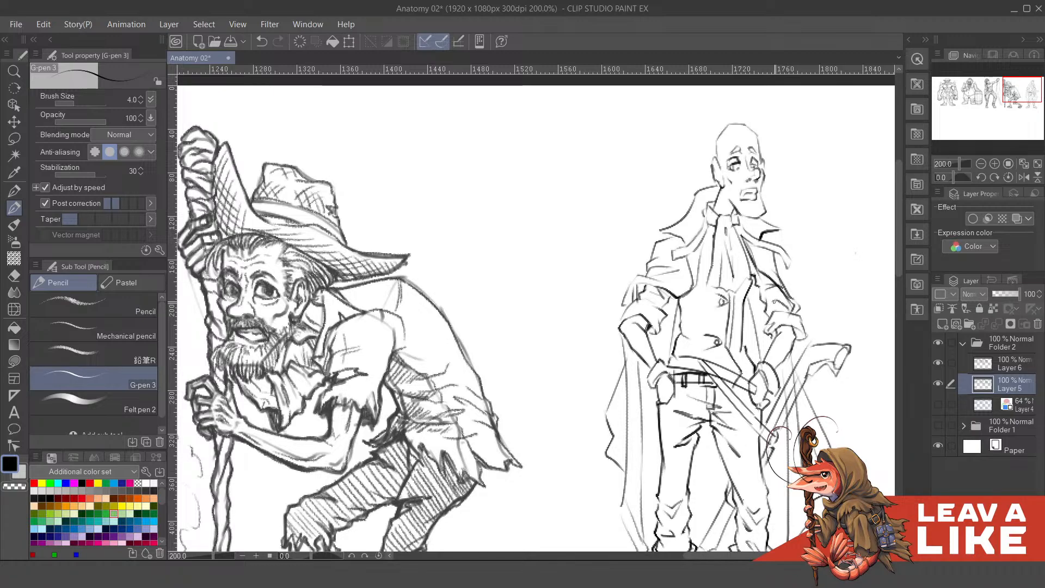
scroll(794, 286, down, 1)
scroll(792, 311, up, 3)
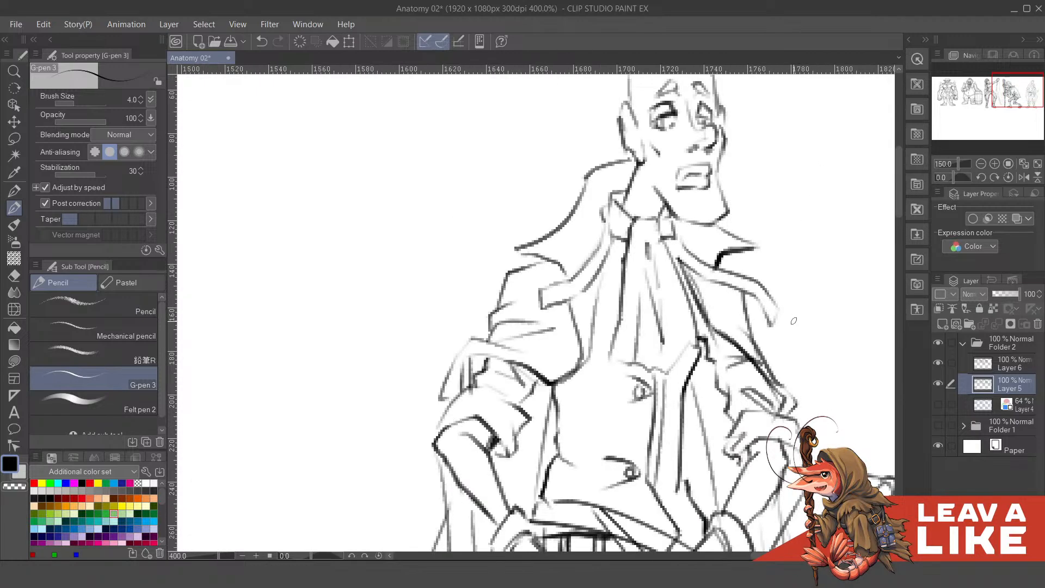
- Erase and redraw the short folds inside the coat sleeve beside the waistcoat
scroll(750, 373, up, 1)
key(c)
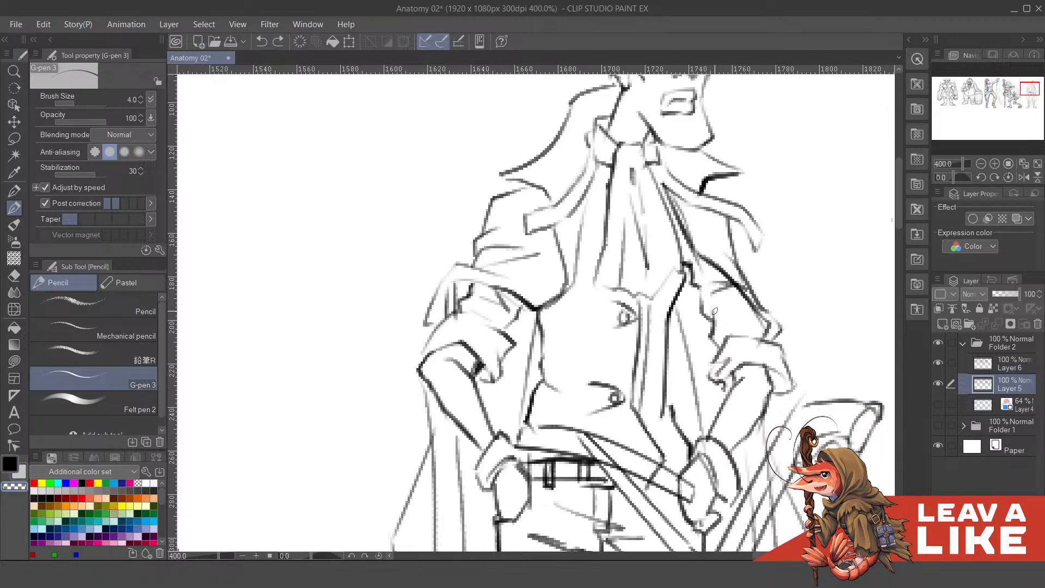
mouse_move(715, 308)
mouse_down()
mouse_move(714, 321)
mouse_move(745, 312)
mouse_up()
key(c)
drag(725, 319, 740, 314)
scroll(772, 271, down, 4)
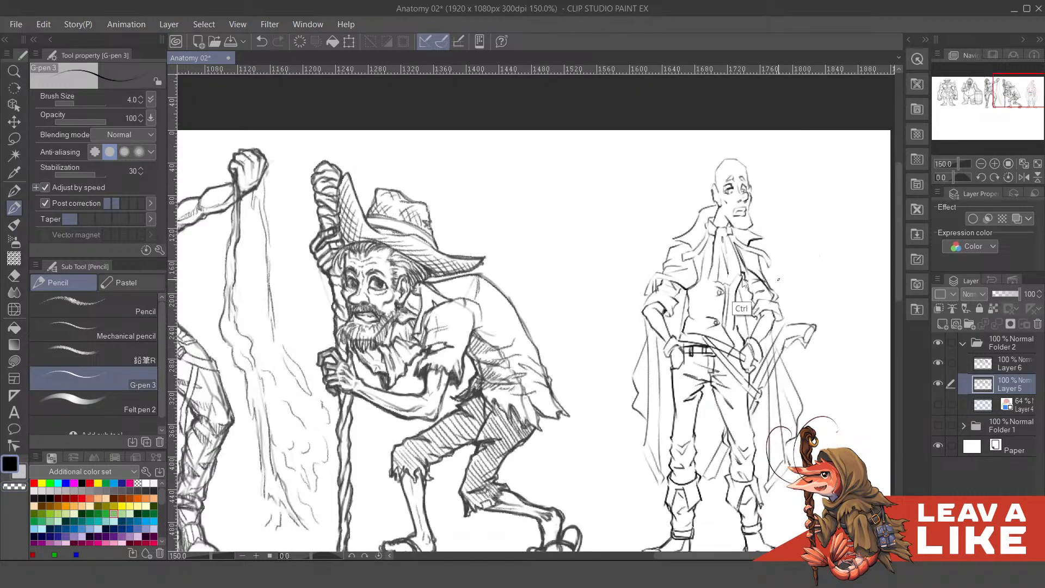
- Add a darker folded edge to the coat's open front beside the waistcoat placket
scroll(731, 284, up, 4)
mouse_move(731, 284)
mouse_down()
mouse_move(738, 309)
mouse_move(717, 297)
mouse_move(713, 308)
mouse_up()
scroll(712, 333, down, 4)
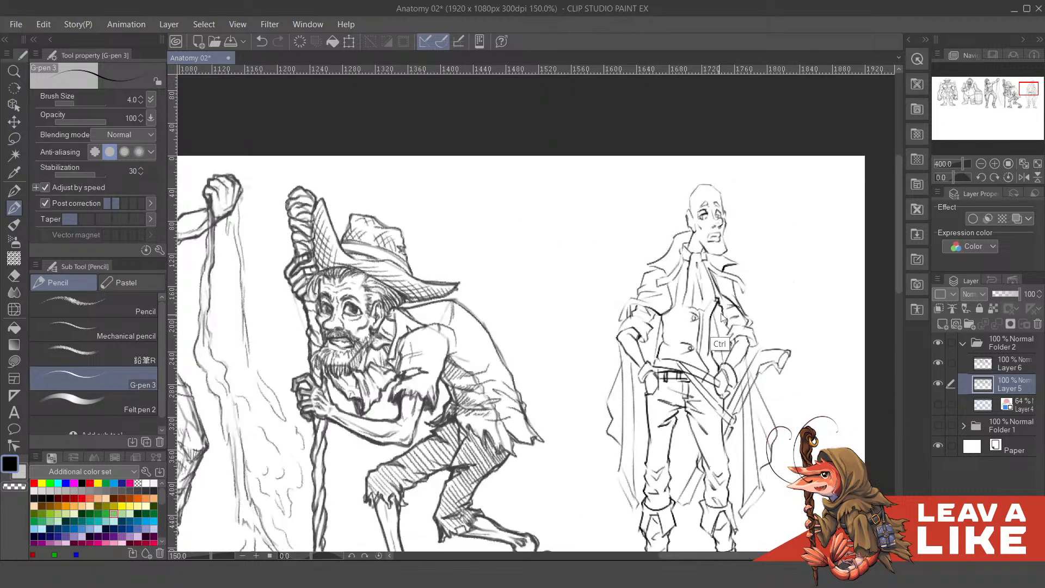
scroll(719, 305, up, 4)
scroll(720, 292, down, 2)
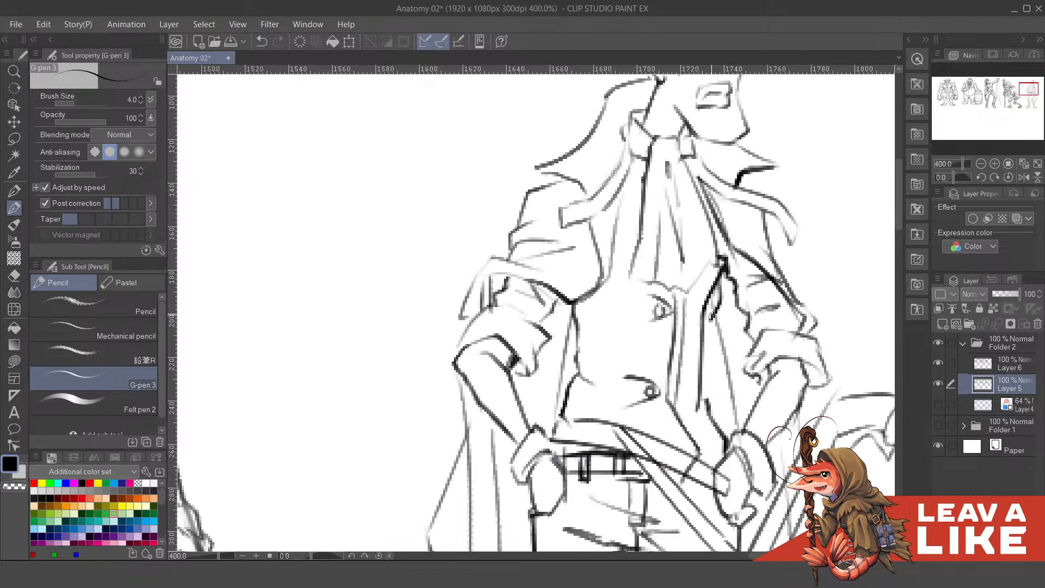
scroll(780, 266, down, 2)
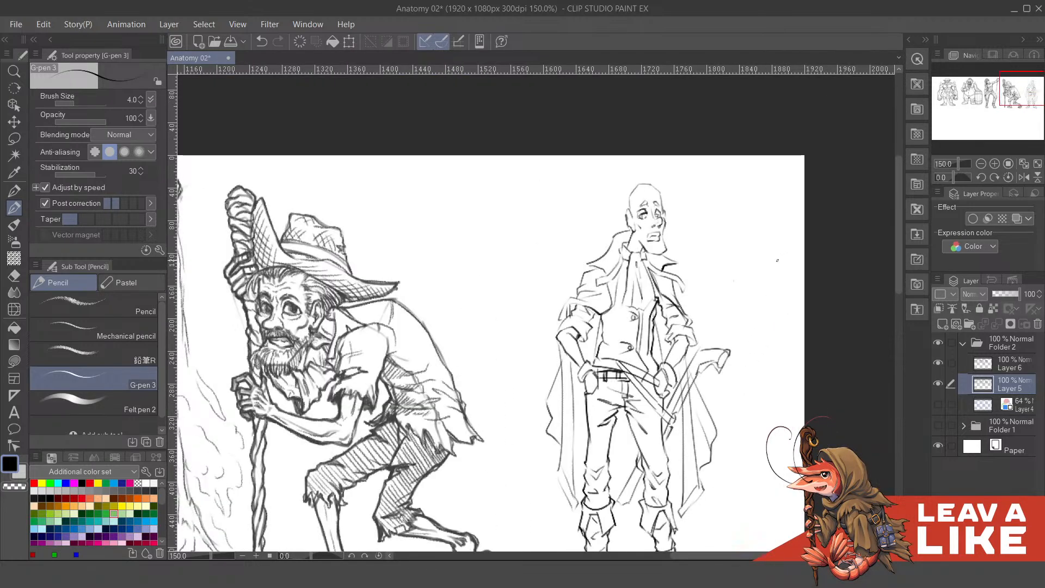
- Flip the canvas view horizontally and apply the red layer colour to Layer 5
key(h)
drag(605, 292, 758, 228)
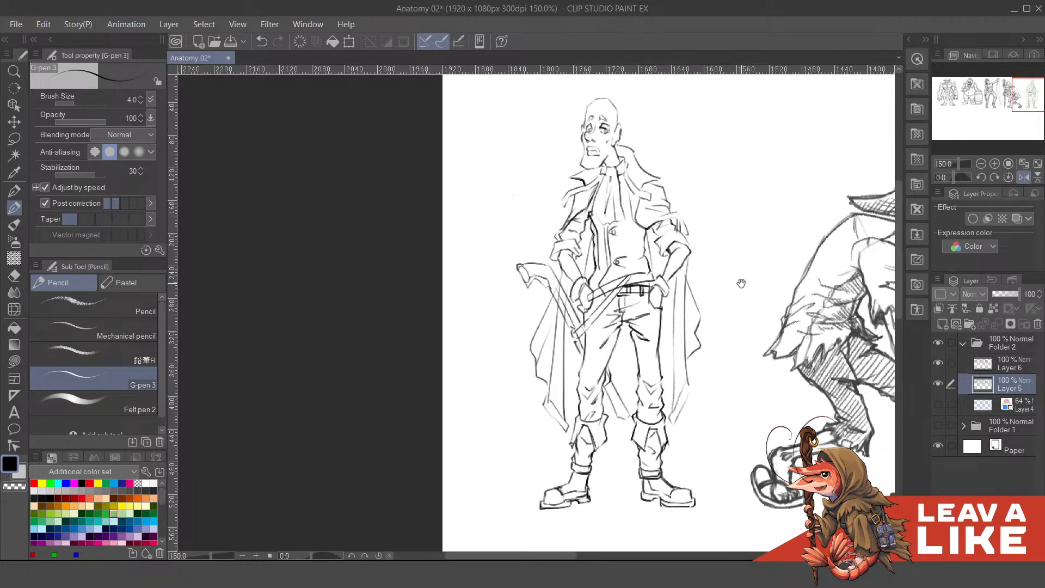
drag(740, 285, 702, 309)
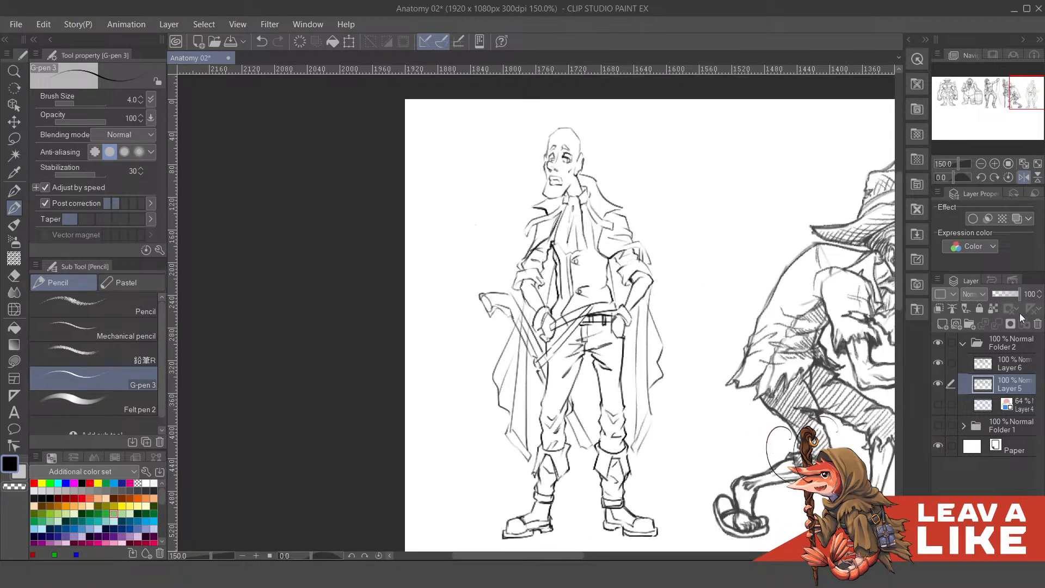
click(1016, 218)
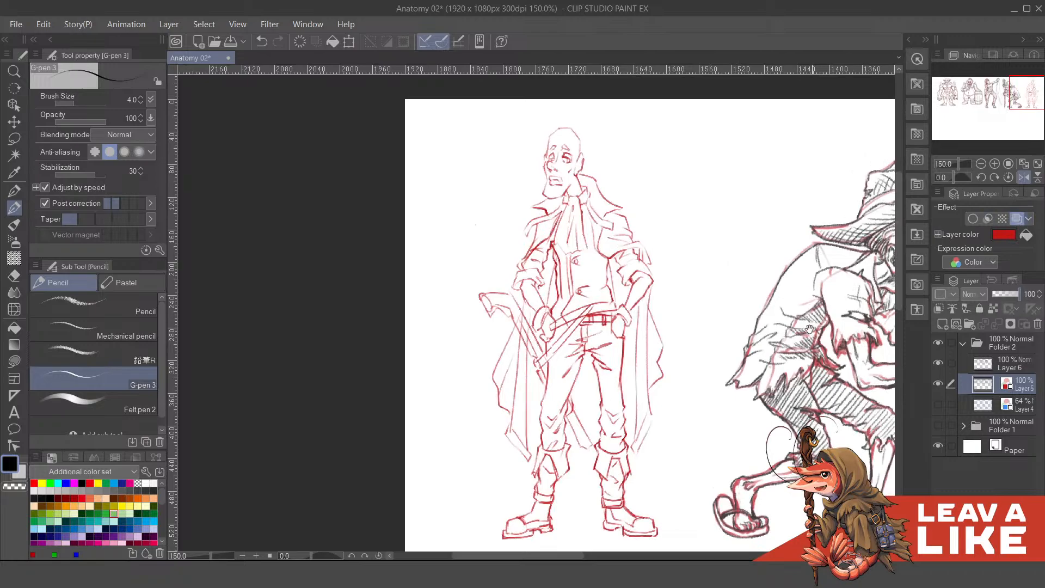
drag(809, 329, 806, 307)
click(984, 368)
scroll(761, 247, up, 2)
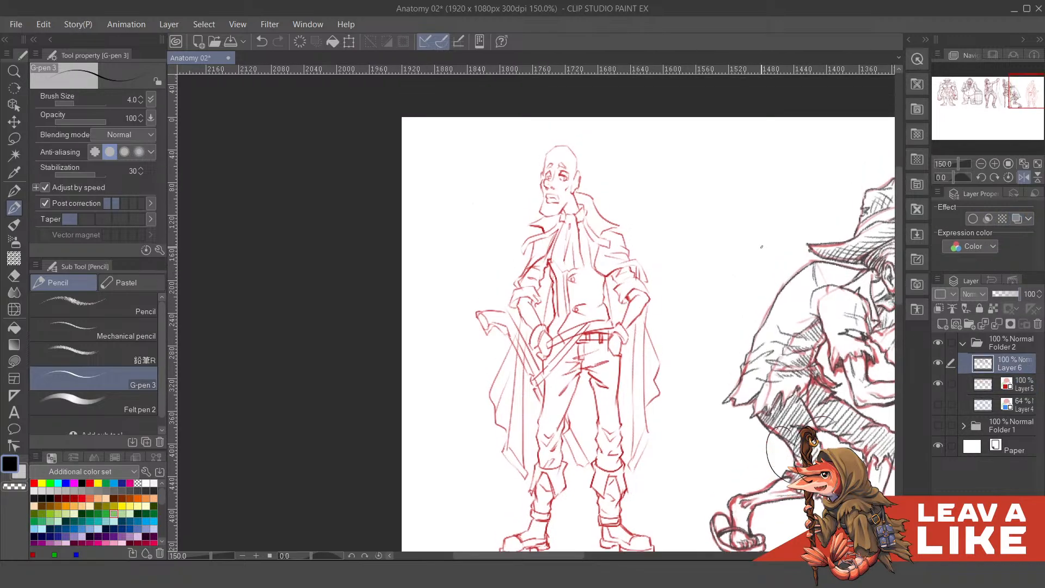
- Reduce the opacity of Layer 5 to 64%
click(1005, 386)
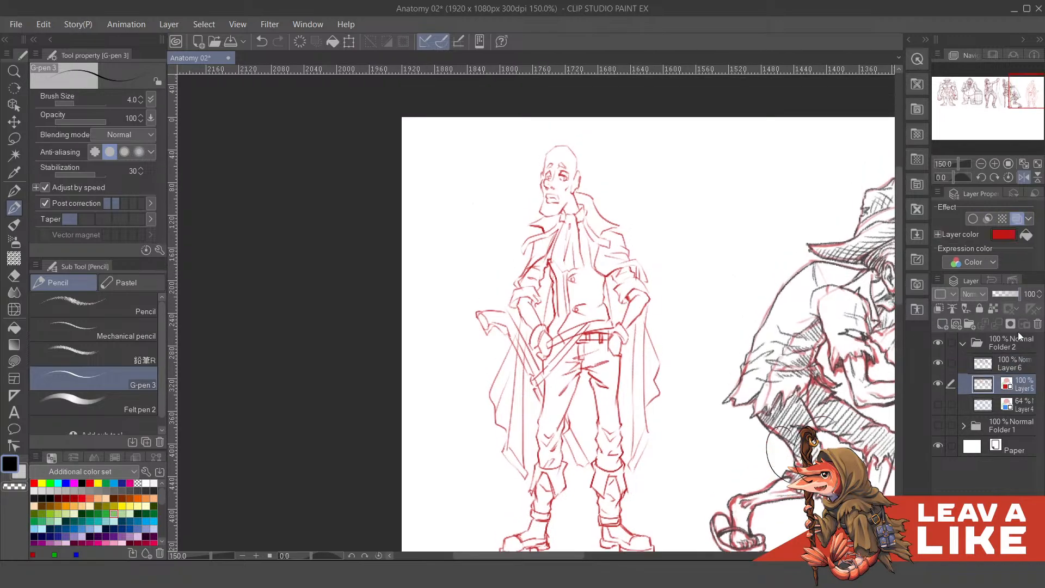
click(1010, 295)
click(1004, 295)
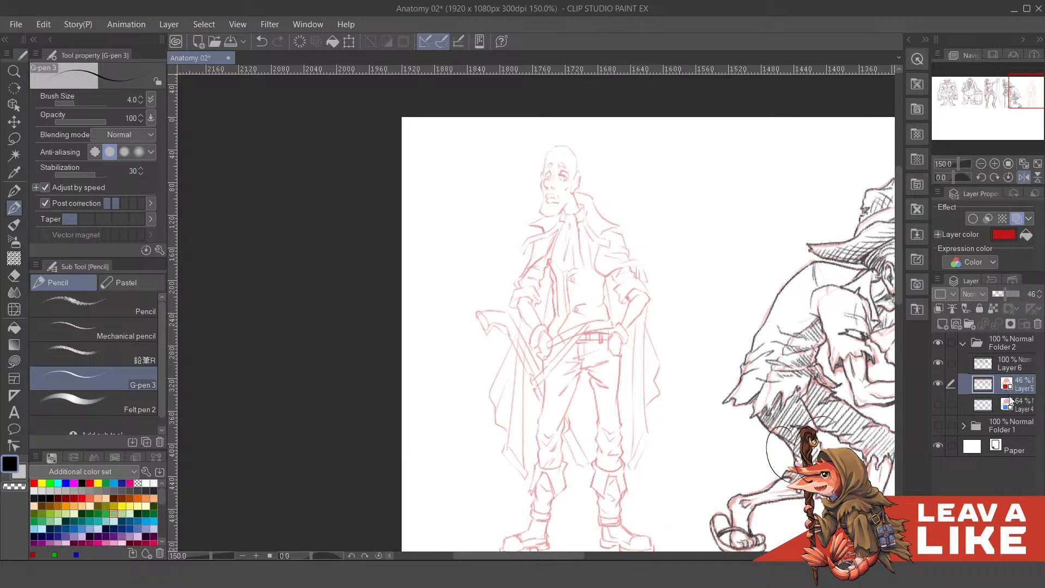
click(1012, 294)
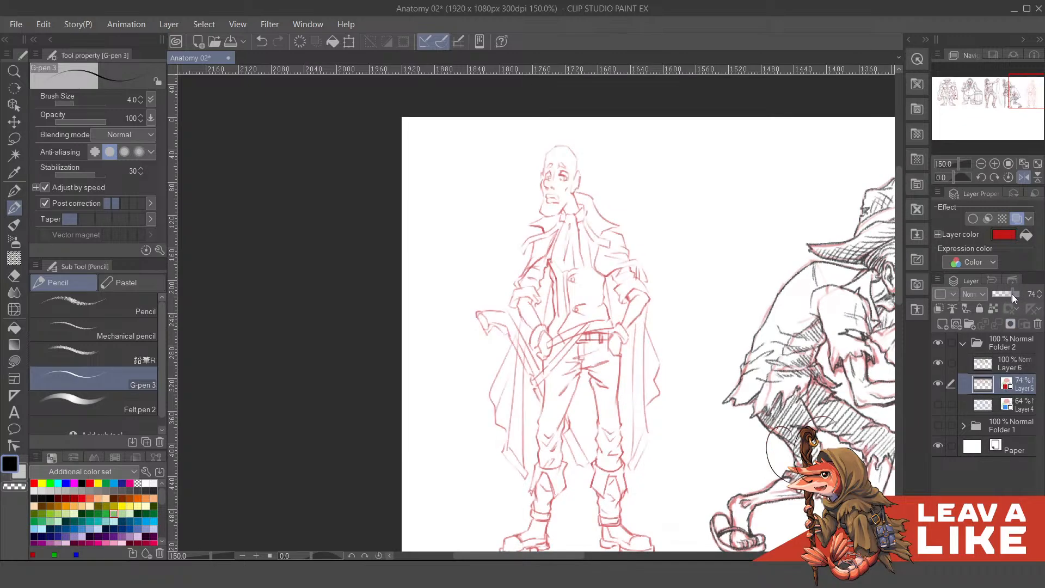
- On Layer 6, draw the gentleman's skull contour, near ear and back of the neck over the red sketch
click(1005, 366)
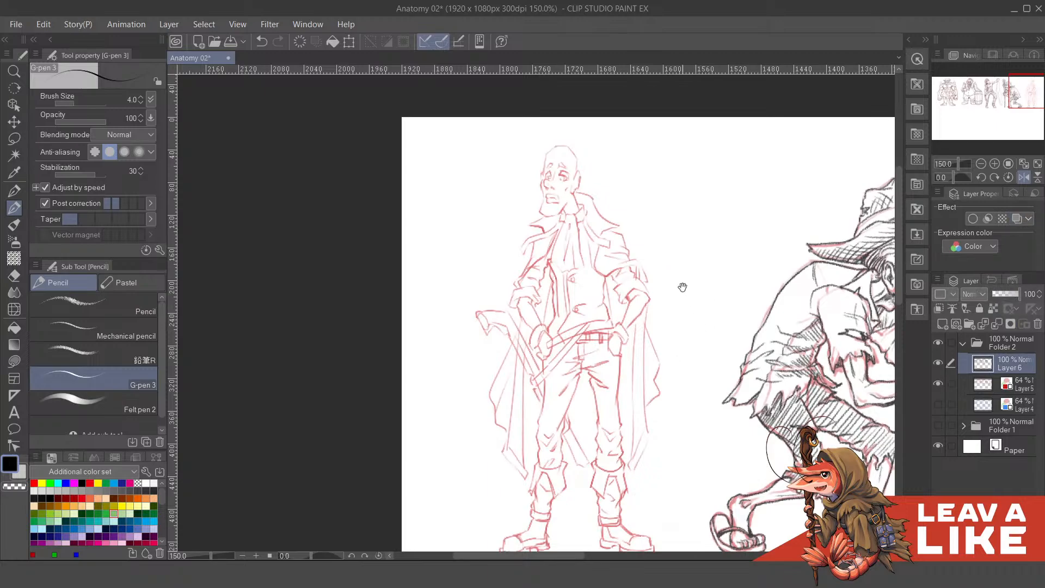
mouse_move(683, 286)
mouse_down()
mouse_move(704, 305)
mouse_move(720, 349)
mouse_up()
scroll(614, 241, up, 5)
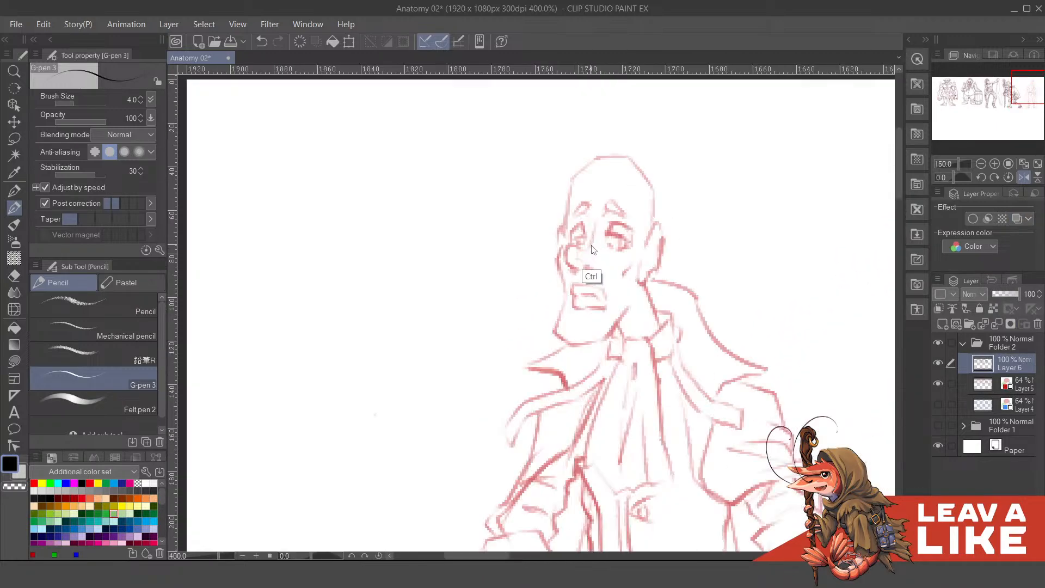
mouse_move(645, 249)
mouse_down()
mouse_move(643, 280)
mouse_move(620, 279)
mouse_move(584, 245)
mouse_move(593, 220)
mouse_move(622, 202)
mouse_up()
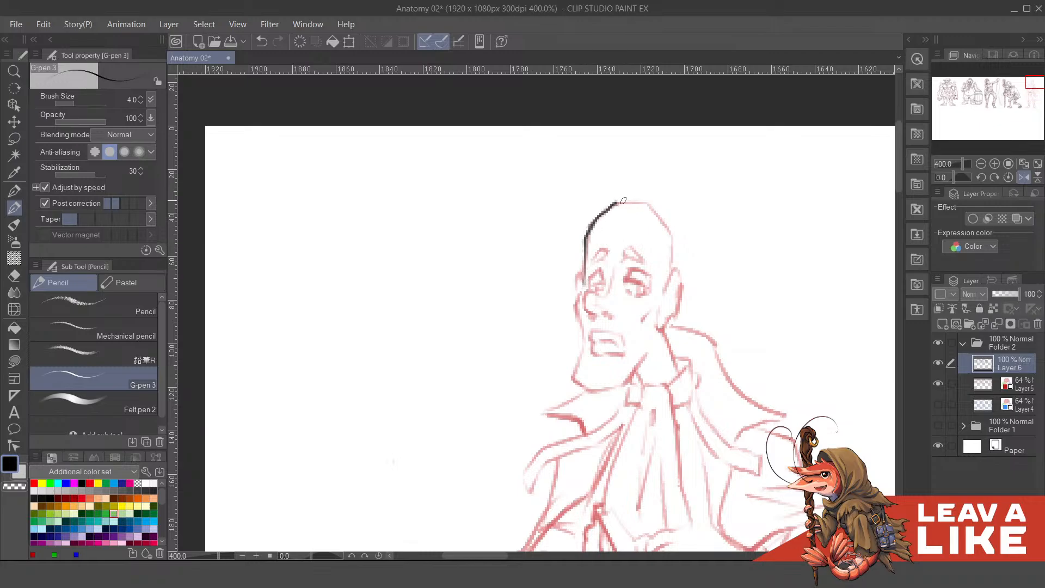
key(ctrl+z)
mouse_move(586, 234)
mouse_down()
mouse_move(615, 203)
mouse_move(659, 200)
mouse_move(685, 248)
mouse_up()
key(ctrl+z)
key(ctrl+z)
mouse_move(662, 211)
mouse_down()
mouse_move(683, 291)
mouse_move(656, 327)
mouse_move(658, 309)
mouse_move(665, 326)
mouse_move(673, 316)
mouse_move(679, 370)
mouse_up()
key(ctrl+z)
key(ctrl+z)
- Draw the near ear's inner detail, the far ear, and the far face contour down to the chin
key(ctrl+z)
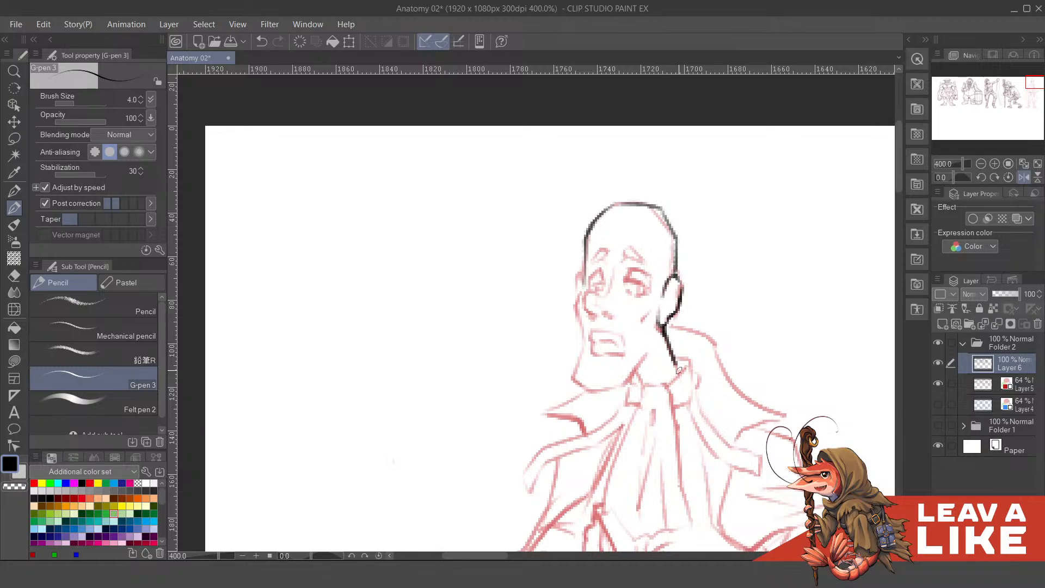
mouse_move(667, 296)
mouse_down()
mouse_move(673, 282)
mouse_move(678, 292)
mouse_up()
mouse_move(581, 276)
mouse_down()
mouse_move(602, 325)
mouse_move(610, 303)
mouse_move(597, 325)
mouse_move(612, 309)
mouse_move(610, 365)
mouse_up()
key(ctrl+z)
key(ctrl+z)
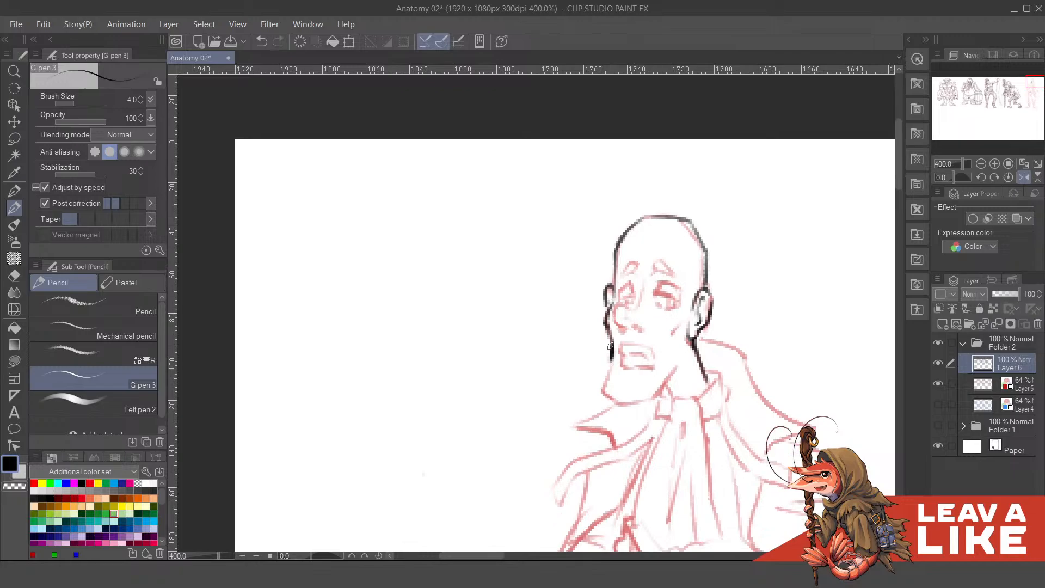
key(ctrl+z)
mouse_move(605, 325)
mouse_down()
mouse_move(613, 356)
mouse_move(602, 393)
mouse_move(615, 402)
mouse_up()
key(ctrl+z)
mouse_move(614, 358)
mouse_down()
mouse_move(604, 397)
mouse_move(614, 401)
mouse_move(665, 376)
mouse_move(659, 322)
mouse_move(618, 353)
mouse_up()
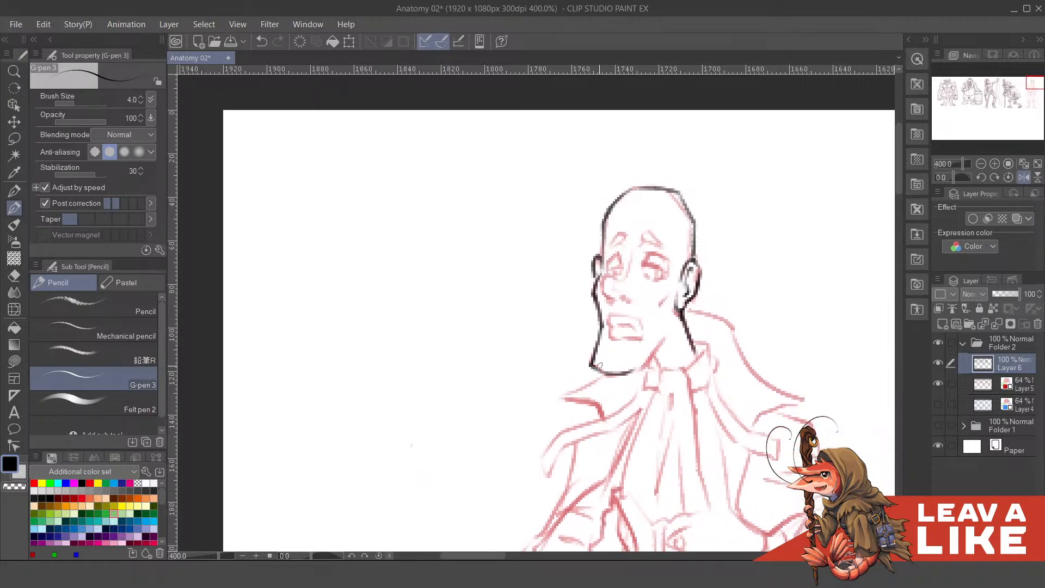
- Sketch light marks for the beard on the chin below the mouth
drag(677, 316, 672, 344)
key(ctrl+z)
drag(642, 339, 627, 325)
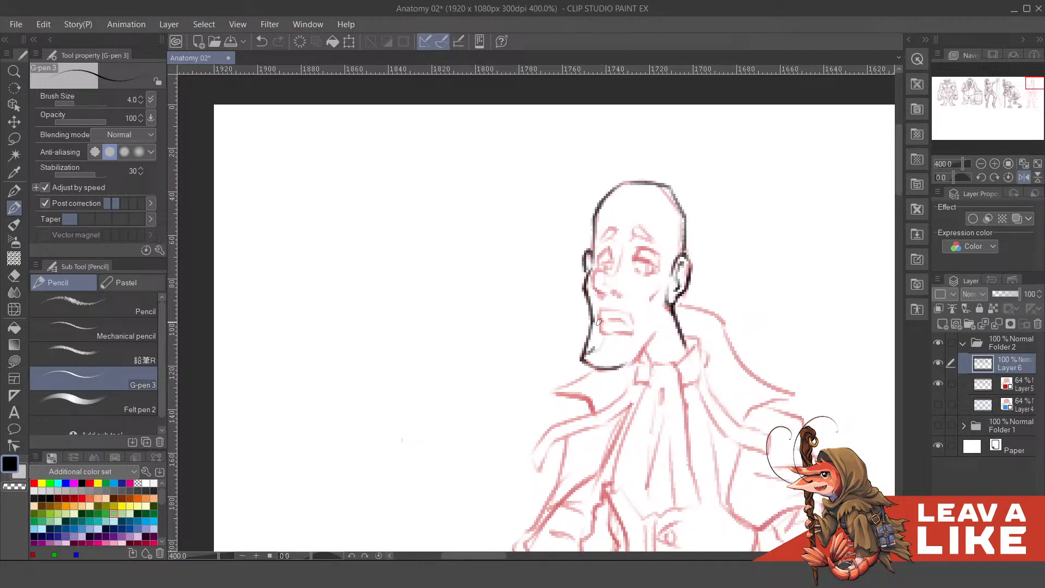
drag(613, 334, 626, 364)
key(ctrl+z)
key(ctrl+y)
- Flip the canvas view back and draw the chin's underside, the jawline and a short cheek crease
key(h)
drag(579, 295, 680, 299)
drag(540, 369, 571, 368)
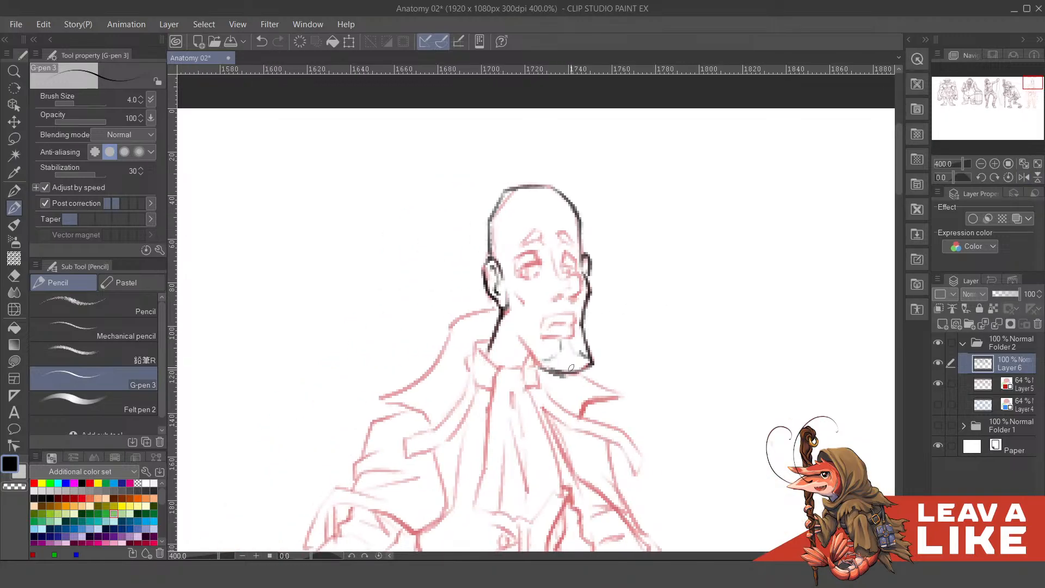
drag(516, 329, 539, 364)
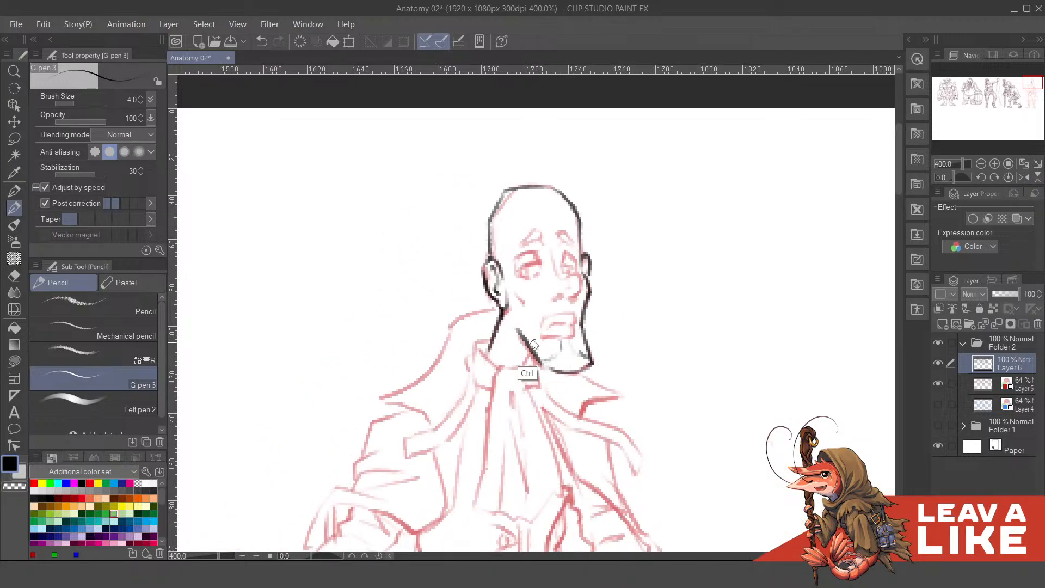
key(ctrl+z)
mouse_move(516, 329)
mouse_down()
mouse_move(545, 368)
mouse_move(619, 355)
mouse_move(524, 342)
mouse_move(551, 387)
mouse_move(541, 371)
mouse_move(604, 379)
mouse_up()
key(ctrl+z)
mouse_move(524, 348)
mouse_down()
mouse_move(521, 333)
mouse_move(558, 340)
mouse_up()
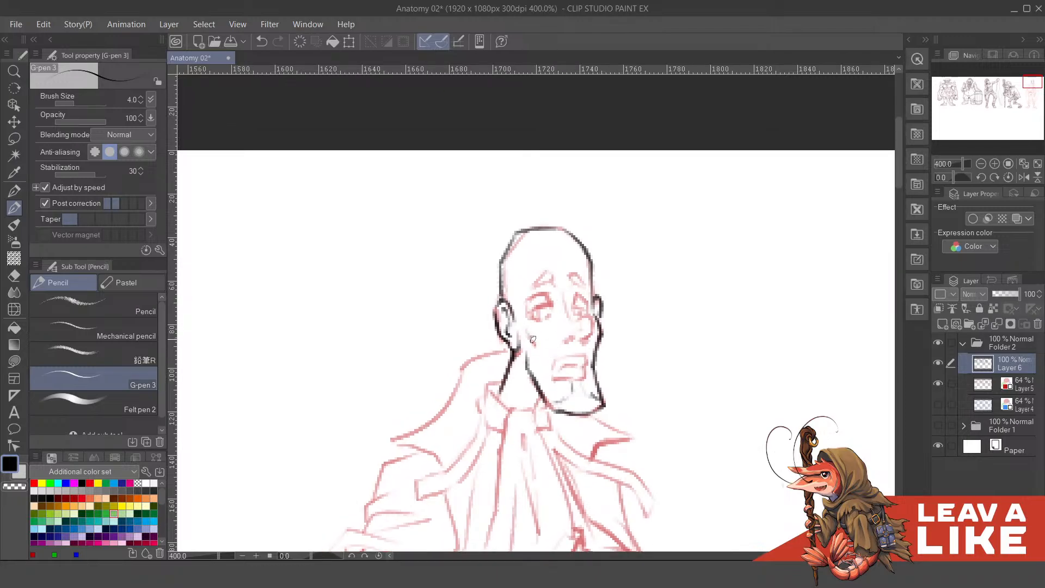
- Check the head's lines with Layer 5 hidden, show it again, and draw the nose bridge, tip and nostrils
click(939, 385)
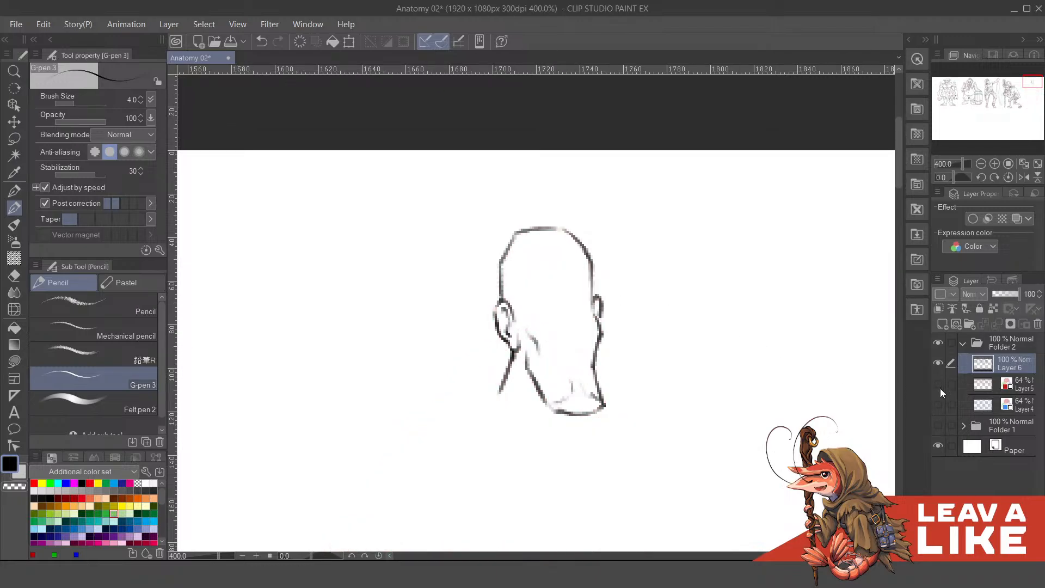
click(939, 385)
mouse_move(555, 311)
mouse_down()
mouse_move(567, 331)
mouse_move(605, 337)
mouse_move(601, 362)
mouse_move(577, 362)
mouse_move(587, 359)
mouse_up()
key(ctrl+z)
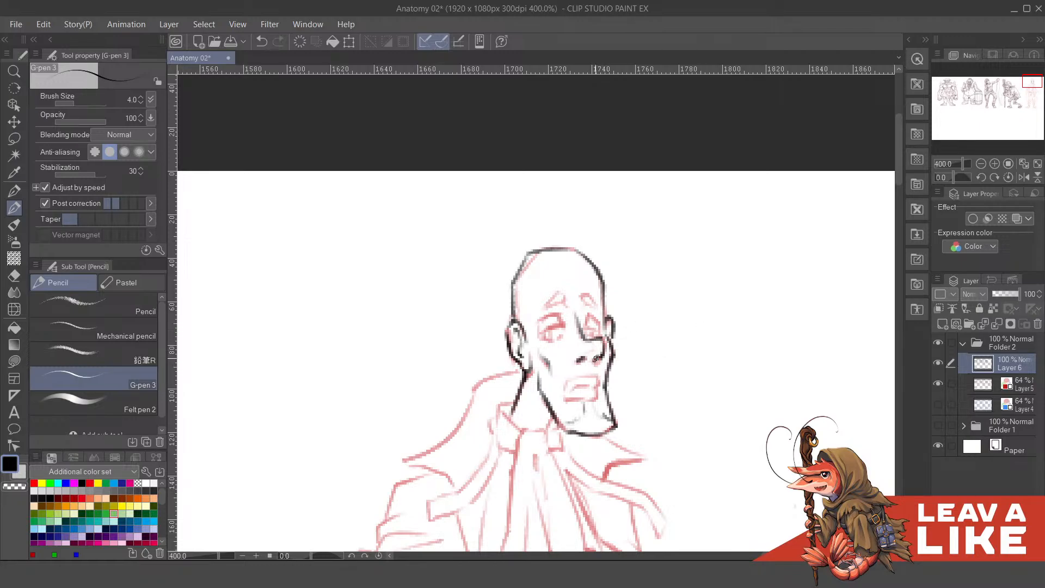
- Draw the downturned open mouth and fill the chin with a hatched goatee
scroll(581, 404, up, 3)
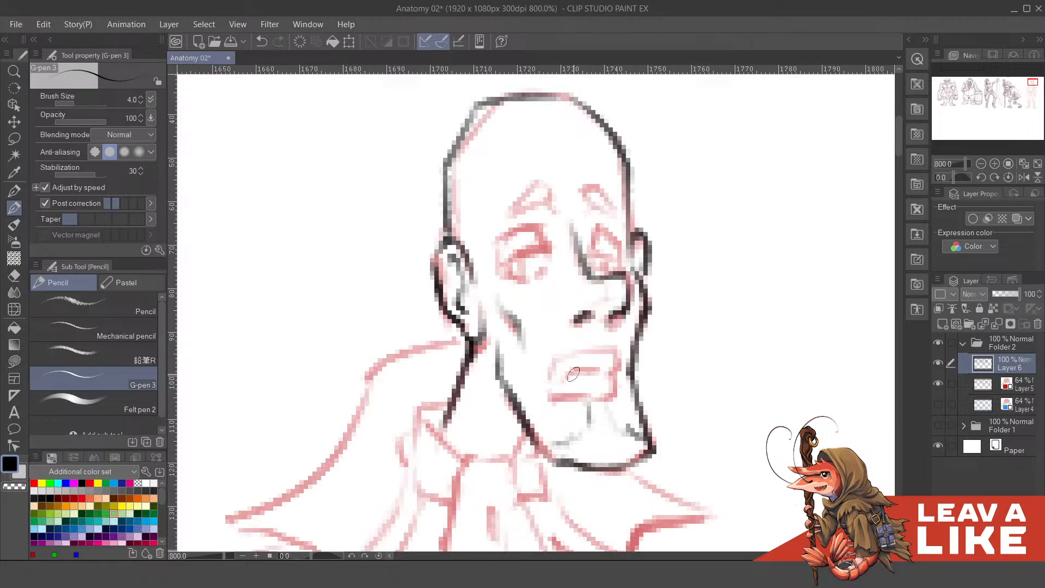
key(ctrl+z)
mouse_move(589, 368)
mouse_down()
mouse_move(566, 382)
mouse_move(601, 370)
mouse_up()
scroll(582, 248, down, 3)
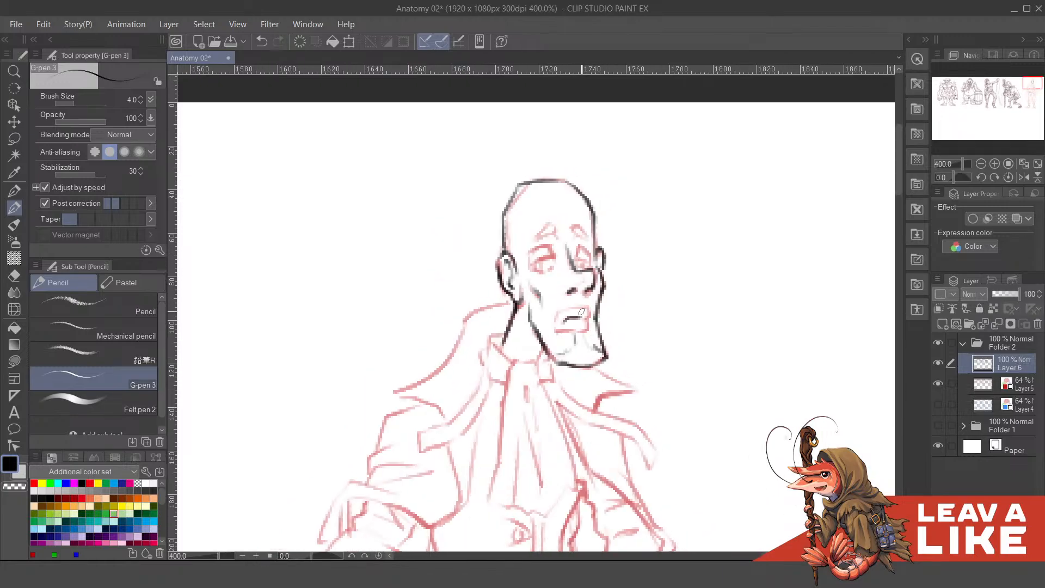
mouse_move(560, 314)
mouse_down()
mouse_move(596, 304)
mouse_move(577, 310)
mouse_move(591, 313)
mouse_move(589, 337)
mouse_move(589, 322)
mouse_move(586, 331)
mouse_move(556, 331)
mouse_move(578, 338)
mouse_move(572, 331)
mouse_move(571, 364)
mouse_move(581, 332)
mouse_move(597, 355)
mouse_move(567, 366)
mouse_move(560, 355)
mouse_move(576, 361)
mouse_move(577, 330)
mouse_move(586, 362)
mouse_move(595, 351)
mouse_move(570, 351)
mouse_move(559, 366)
mouse_move(549, 345)
mouse_up()
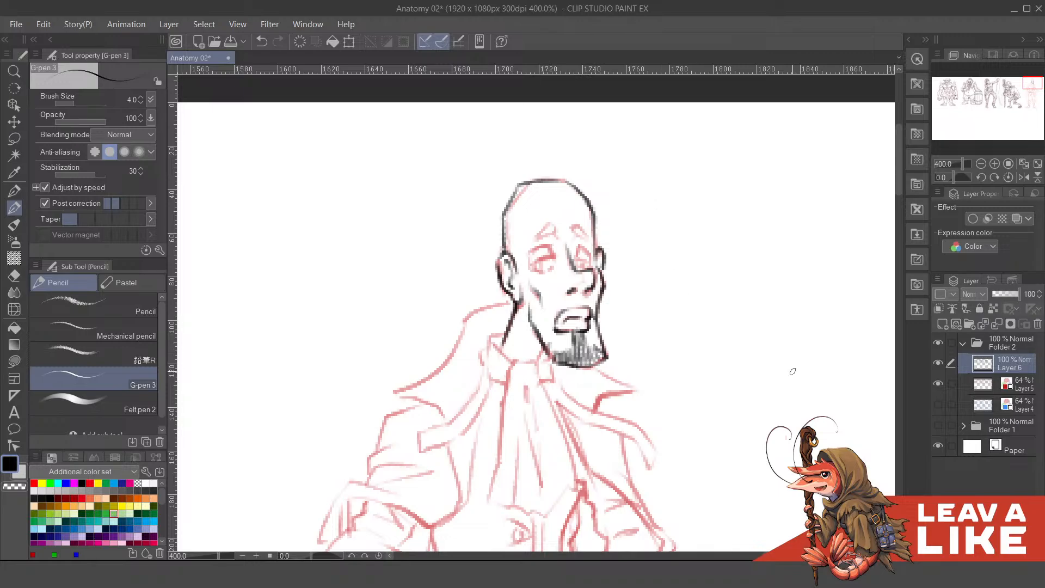
- Outline the upper and lower eyelids of both worried eyes over the red sketch
key(ctrl+minus)
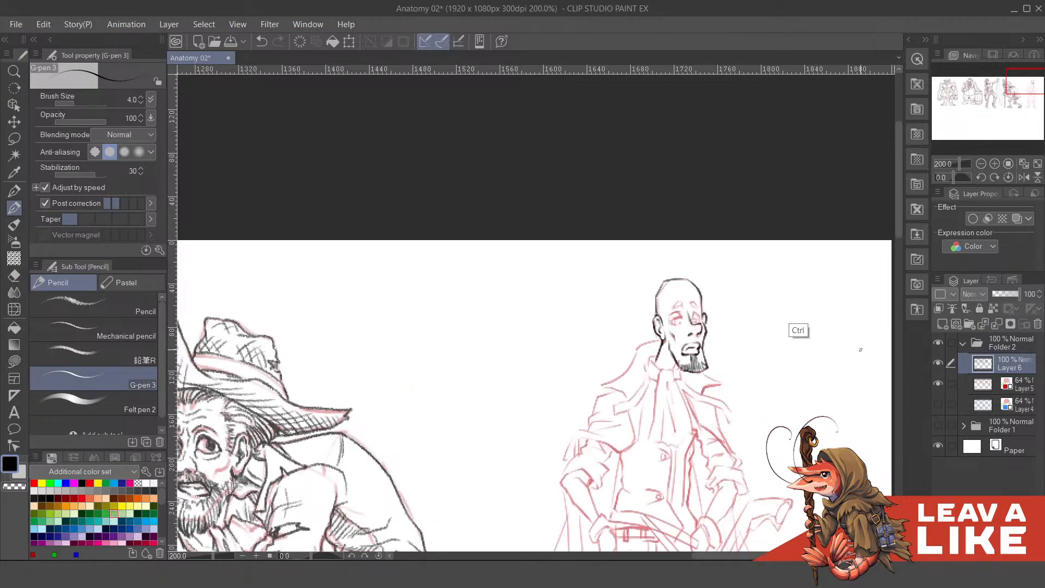
scroll(665, 305, up, 4)
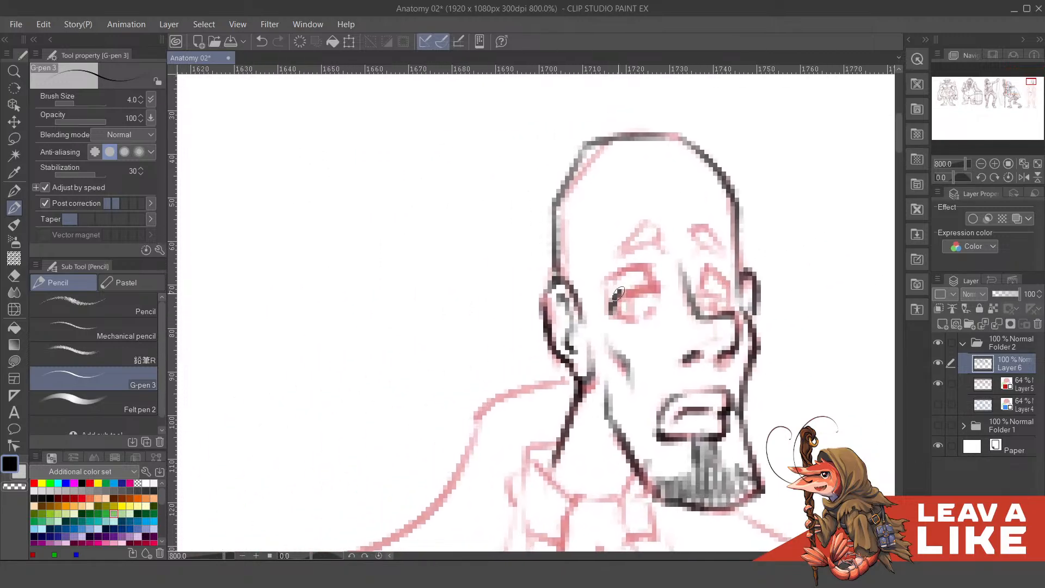
drag(619, 294, 668, 283)
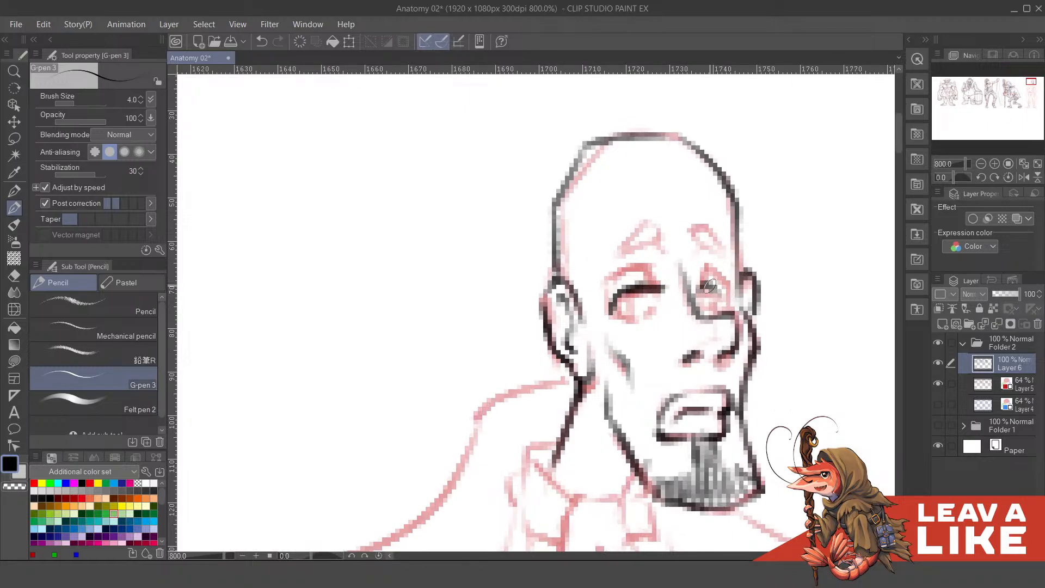
drag(707, 284, 732, 294)
mouse_move(619, 312)
mouse_down()
mouse_move(662, 308)
mouse_move(611, 274)
mouse_move(609, 300)
mouse_move(616, 275)
mouse_move(658, 263)
mouse_move(639, 271)
mouse_move(650, 251)
mouse_move(606, 286)
mouse_move(658, 263)
mouse_move(635, 267)
mouse_move(712, 266)
mouse_move(729, 291)
mouse_up()
key(ctrl+z)
drag(701, 256, 709, 280)
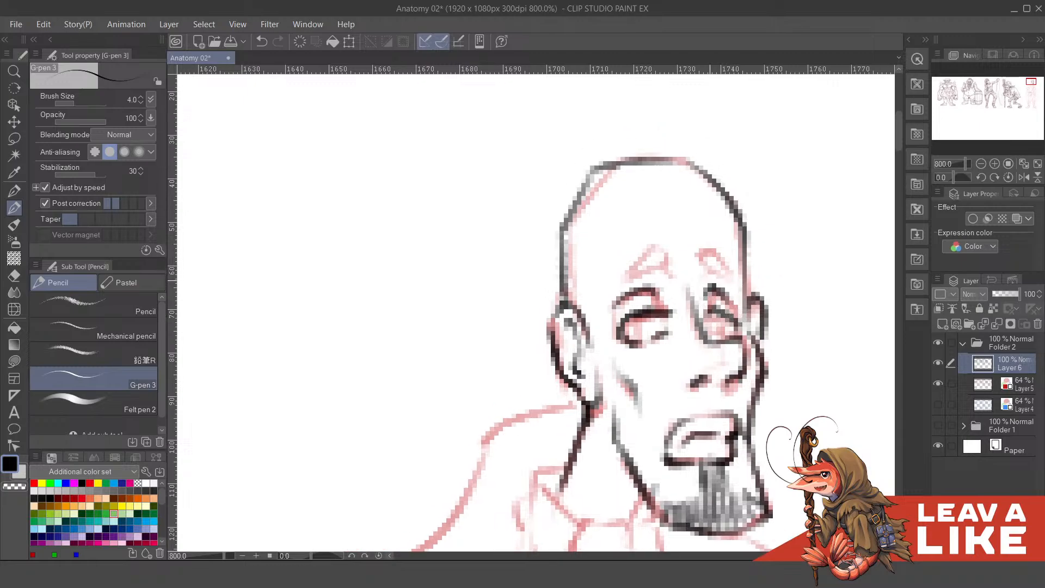
- Outline both slanted, worried eyebrows above the eyes and hide the Layer 5 sketch
mouse_move(656, 256)
mouse_down()
mouse_move(626, 281)
mouse_move(667, 262)
mouse_move(647, 252)
mouse_move(666, 249)
mouse_move(642, 264)
mouse_move(727, 265)
mouse_move(714, 251)
mouse_move(746, 274)
mouse_up()
key(ctrl+z)
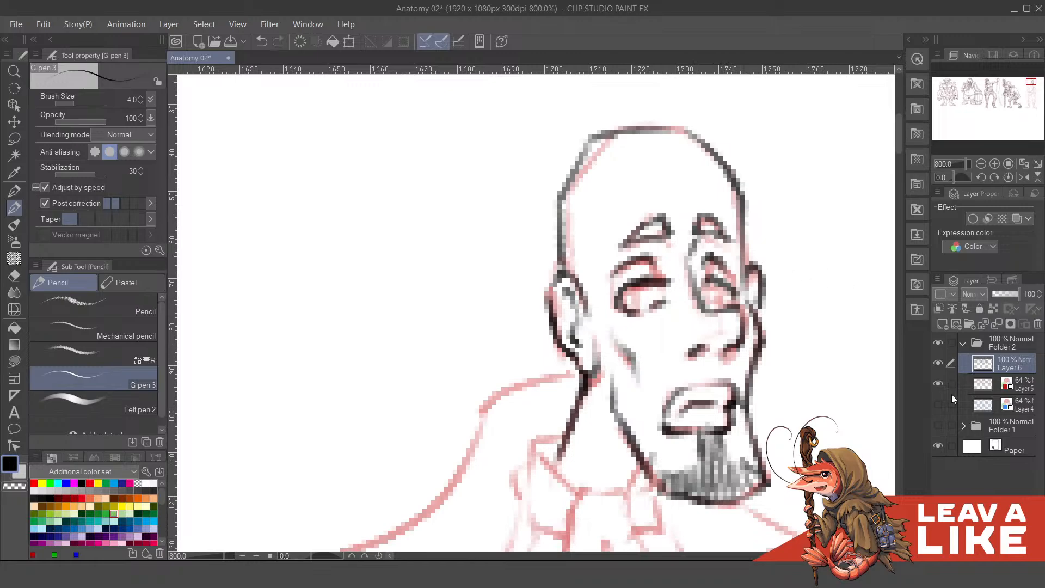
click(939, 385)
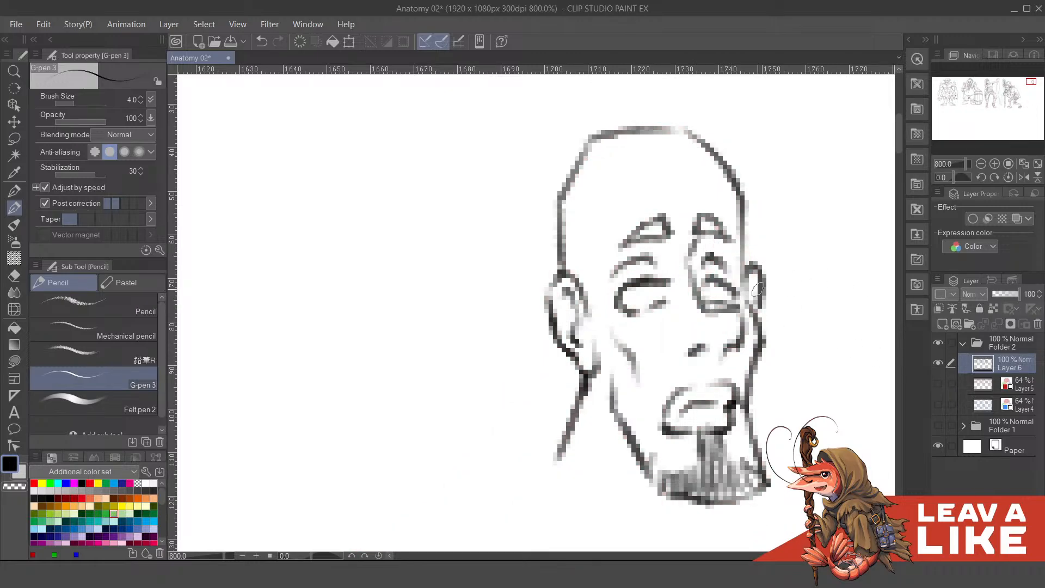
- Draw the dark irises and pupils inside both eyes, comparing against the Layer 5 sketch
drag(634, 298, 636, 296)
key(ctrl+z)
click(939, 385)
click(939, 385)
mouse_move(623, 308)
mouse_down()
mouse_move(638, 292)
mouse_move(636, 308)
mouse_move(637, 280)
mouse_move(636, 309)
mouse_move(638, 287)
mouse_move(642, 306)
mouse_move(637, 295)
mouse_move(637, 305)
mouse_move(715, 305)
mouse_up()
key(ctrl+z)
key(ctrl+z)
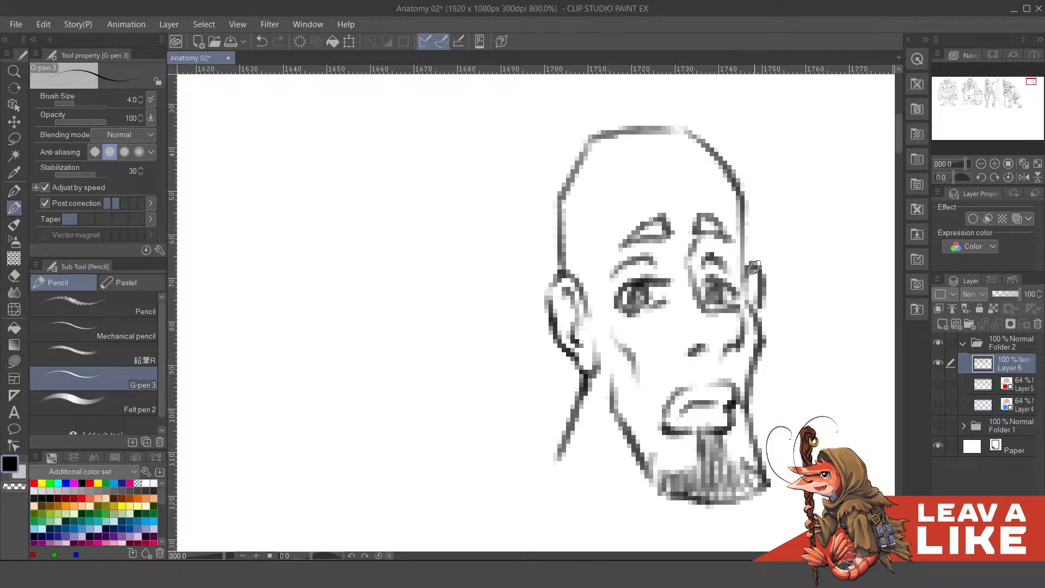
- Flip the canvas view horizontally to check the face and draw a small philtrum mark between nose and mouth
scroll(783, 231, down, 5)
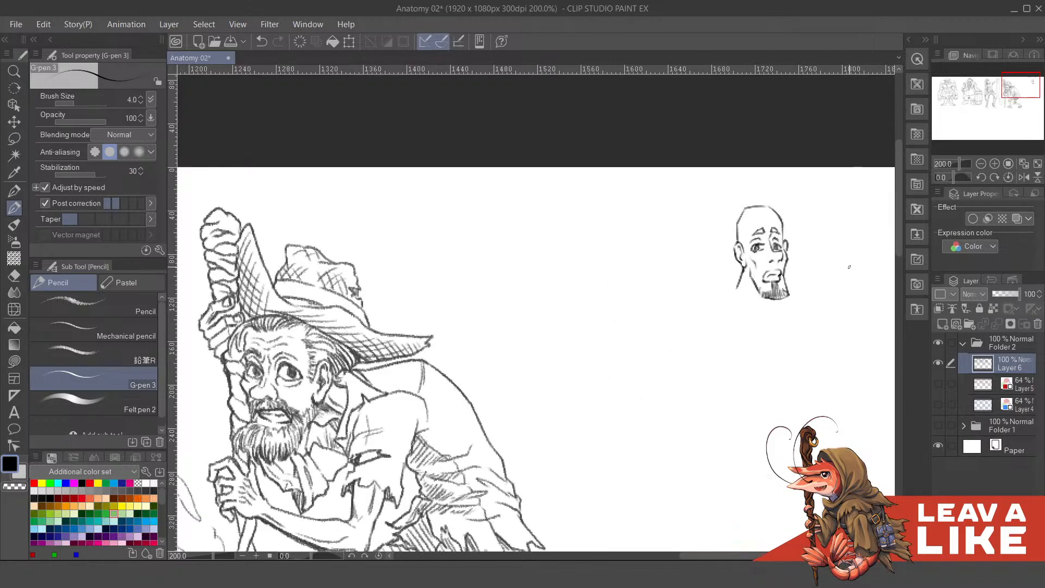
key(h)
drag(702, 370, 813, 300)
drag(695, 321, 818, 381)
scroll(530, 256, up, 5)
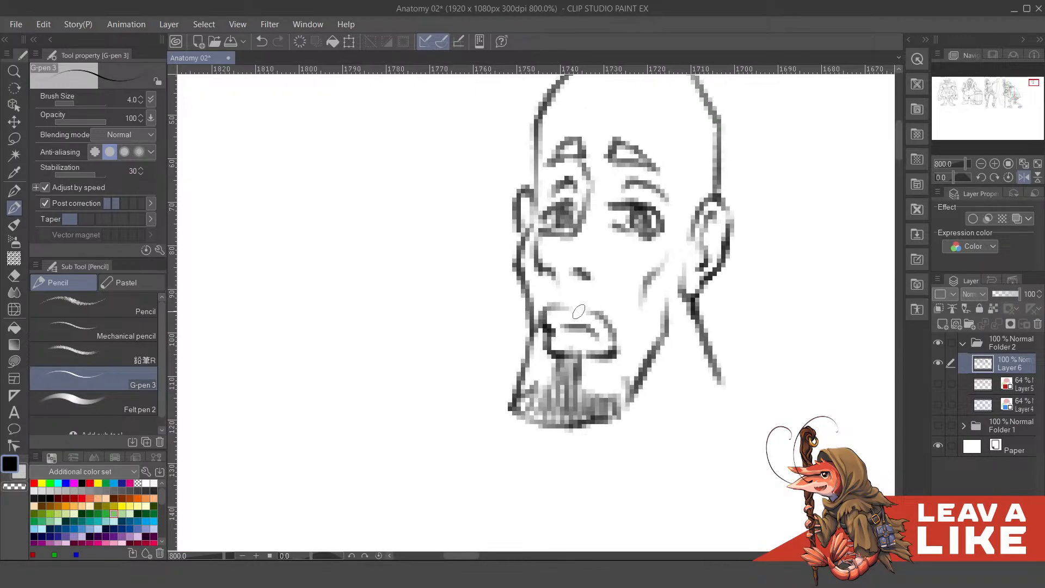
mouse_move(579, 312)
mouse_down()
mouse_move(611, 308)
mouse_move(577, 308)
mouse_up()
key(ctrl+z)
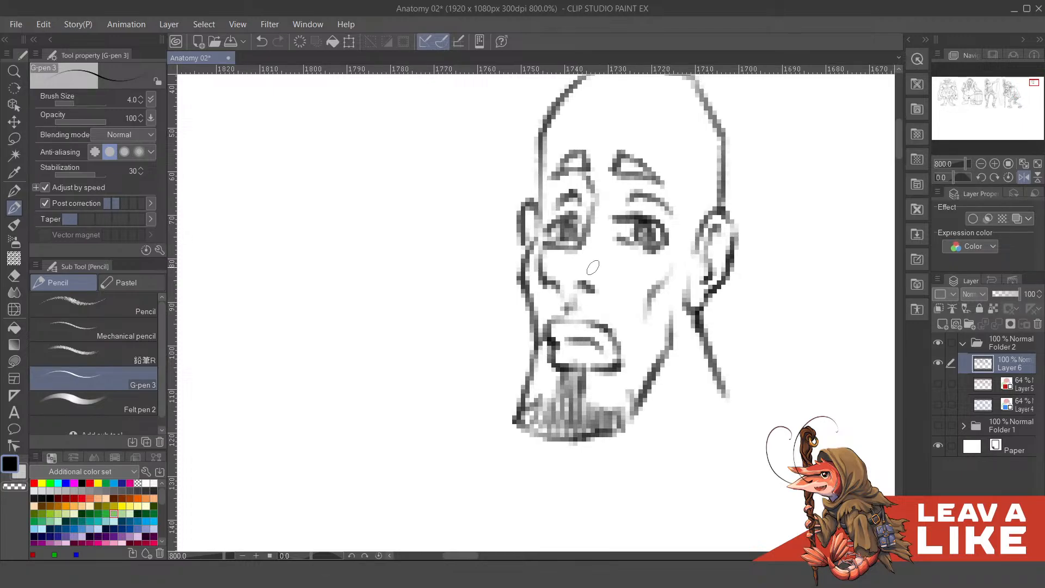
scroll(708, 202, down, 6)
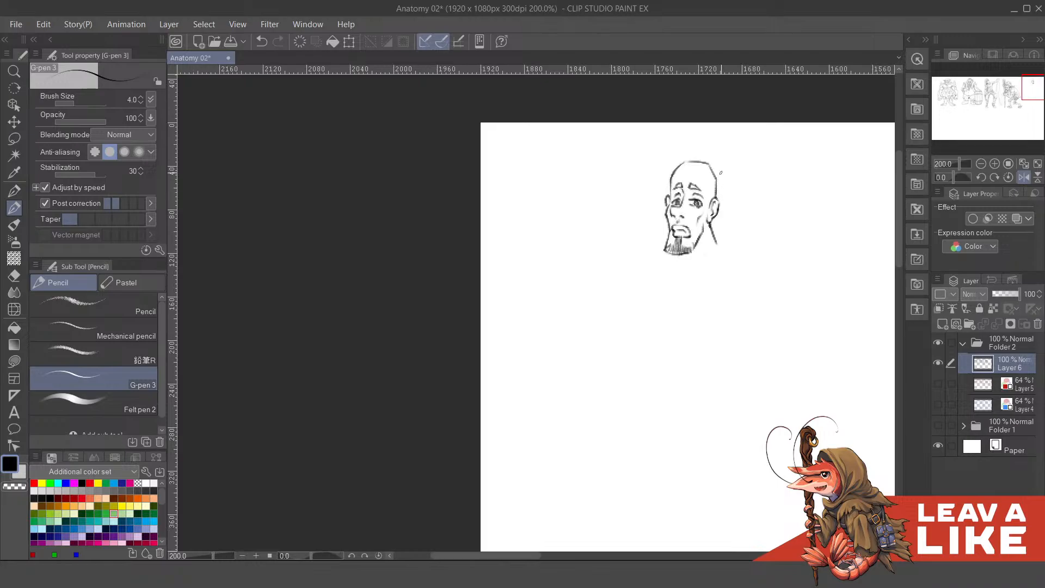
- Show the Layer 5 sketch again and draw the short front neck line beneath the jaw
click(938, 383)
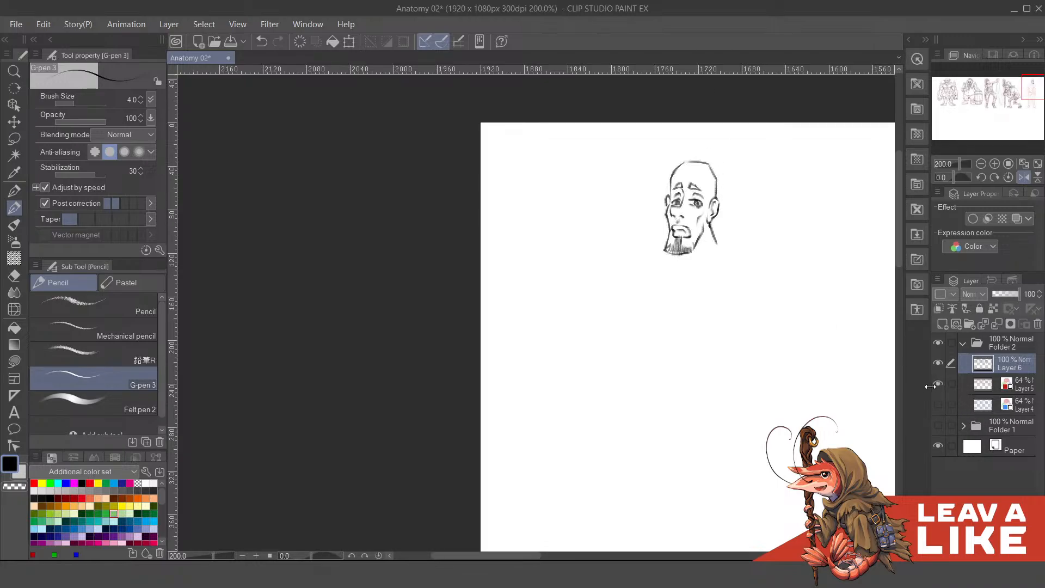
scroll(786, 240, up, 6)
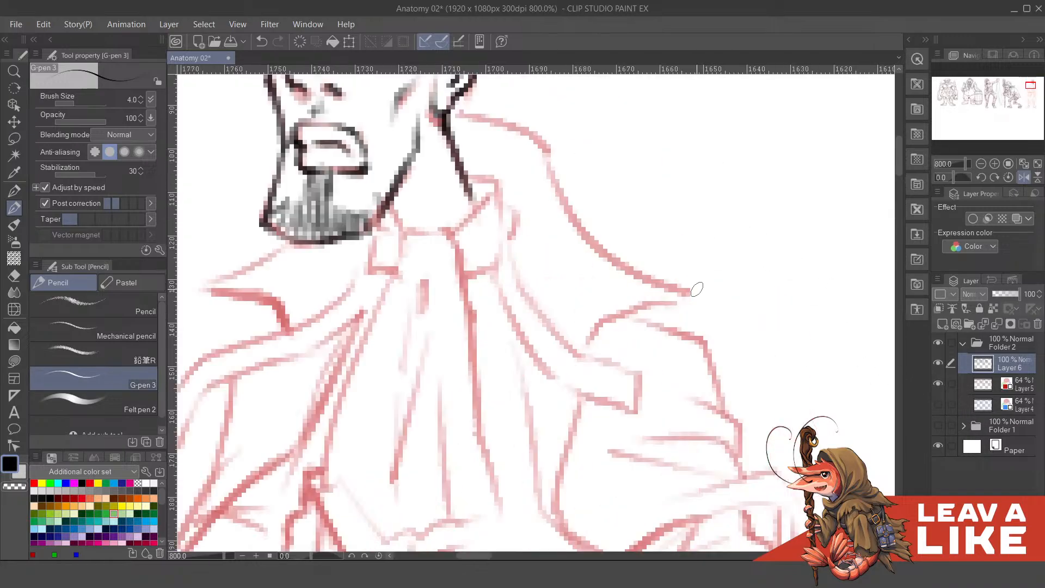
drag(555, 193, 593, 376)
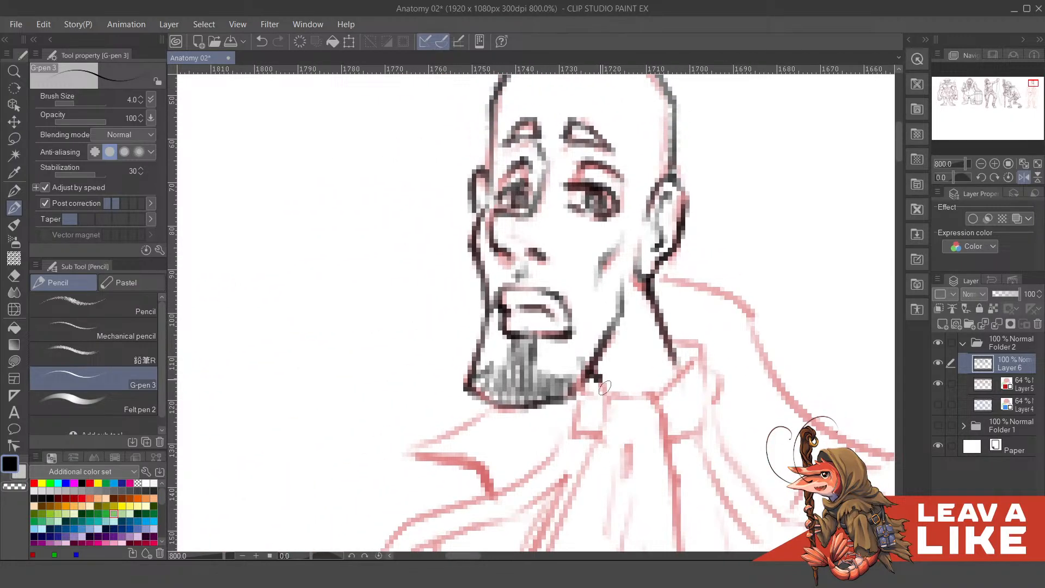
mouse_move(643, 303)
mouse_down()
mouse_move(640, 358)
mouse_move(654, 394)
mouse_up()
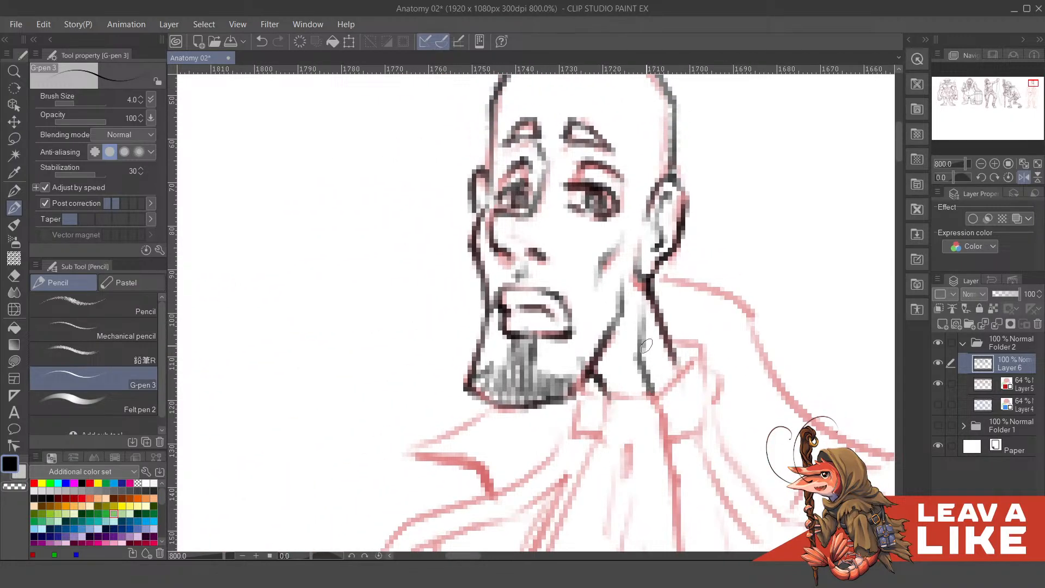
key(ctrl+z)
mouse_move(604, 366)
mouse_down()
mouse_move(619, 355)
mouse_move(628, 380)
mouse_move(635, 353)
mouse_move(628, 370)
mouse_up()
key(ctrl+z)
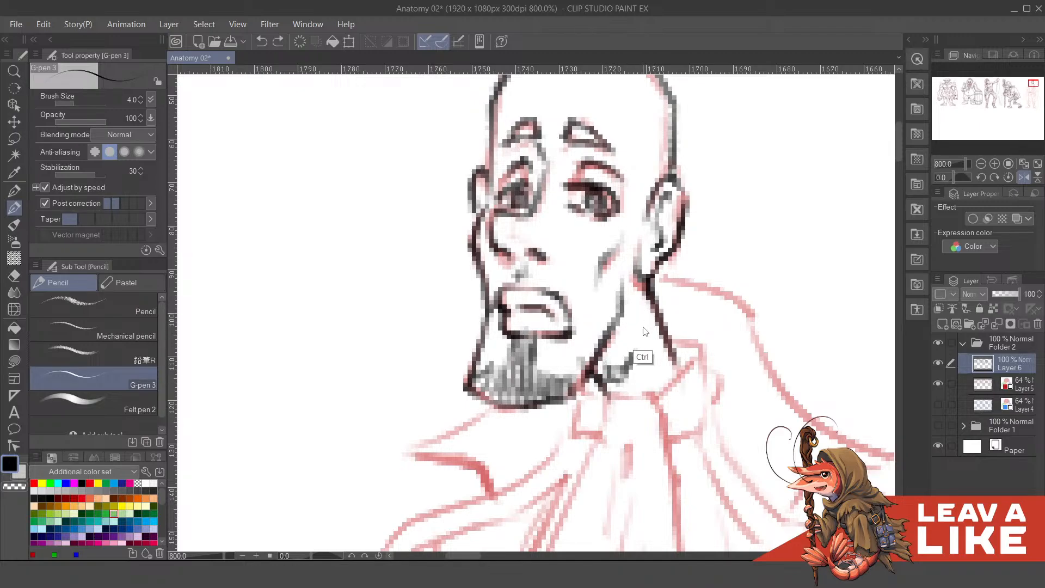
key(ctrl+z)
key(ctrl+z)
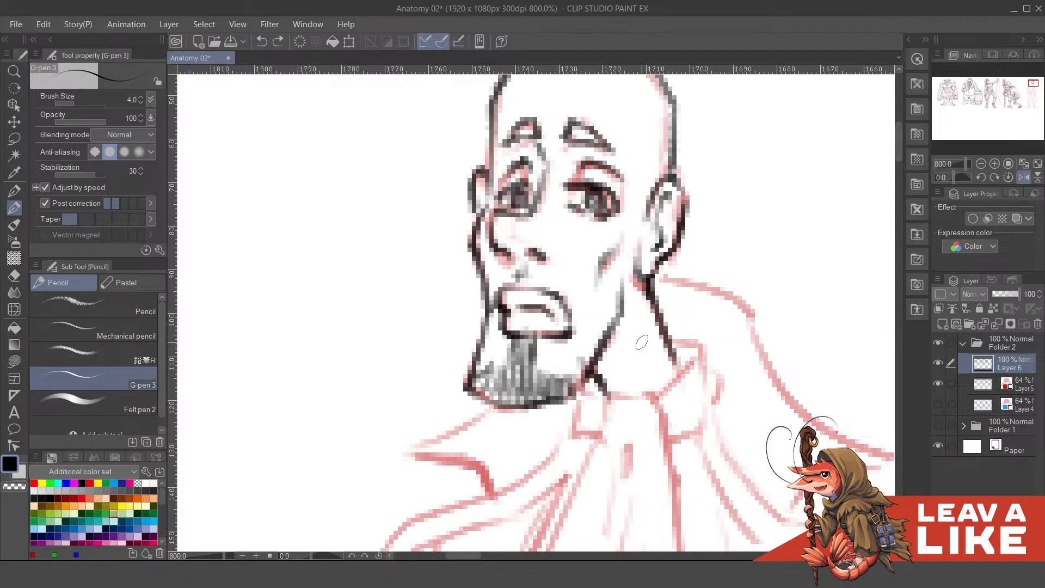
- Draw the straight neck tendon line and shade the neck between it and the jawline with hatching
drag(641, 310, 642, 395)
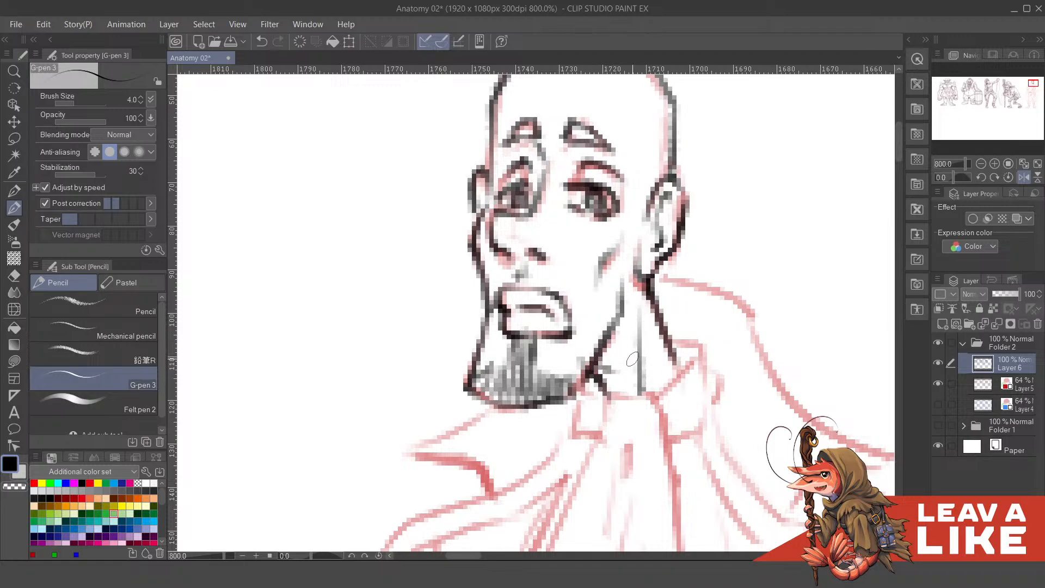
drag(618, 369, 633, 337)
drag(624, 376, 638, 335)
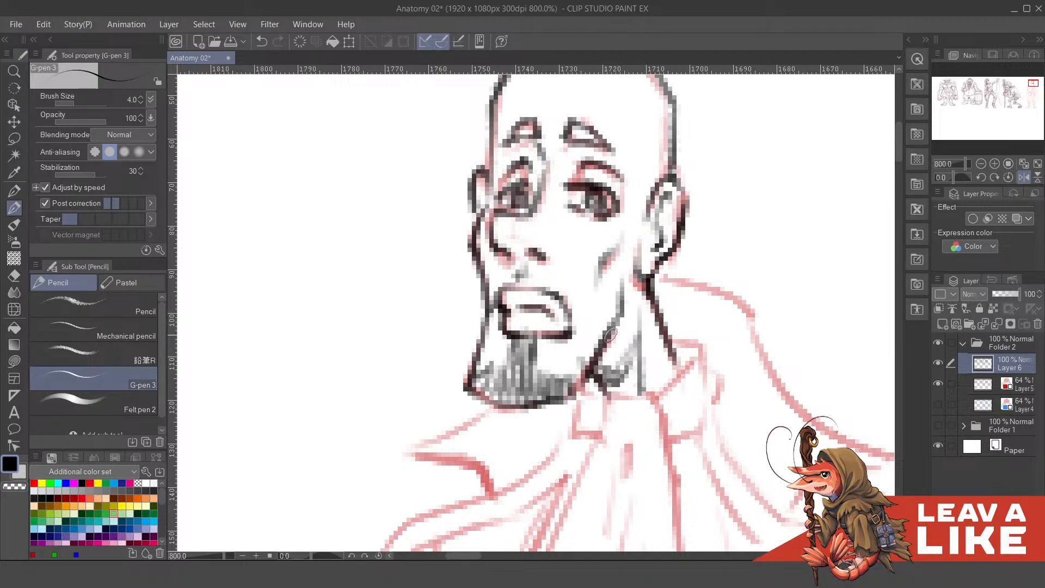
drag(607, 370, 635, 290)
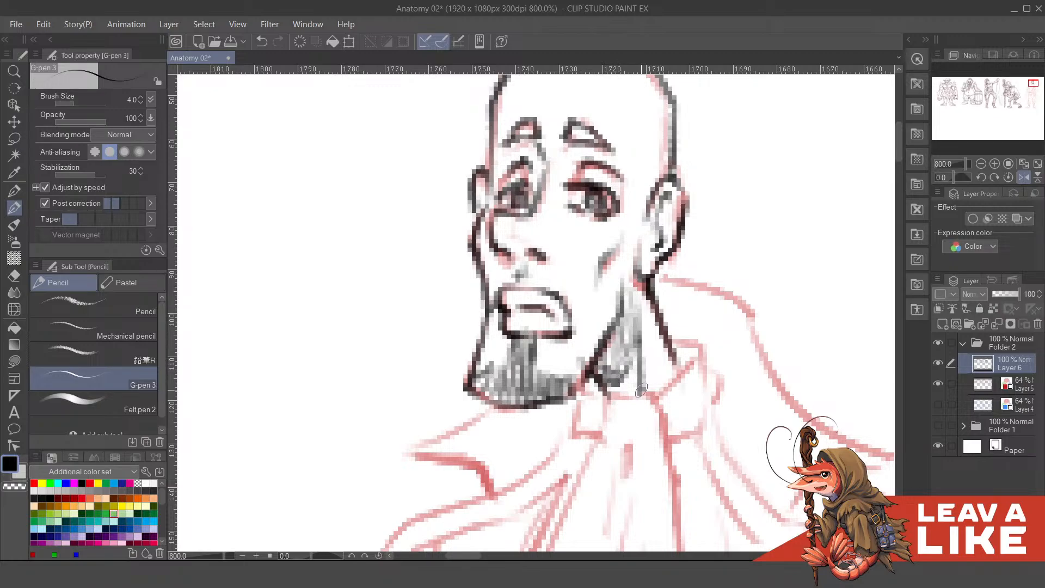
mouse_move(601, 368)
mouse_down()
mouse_move(646, 346)
mouse_move(594, 370)
mouse_up()
- Flip the canvas view back and draw the shirt collar's upper edge around the base of the neck
scroll(754, 337, down, 5)
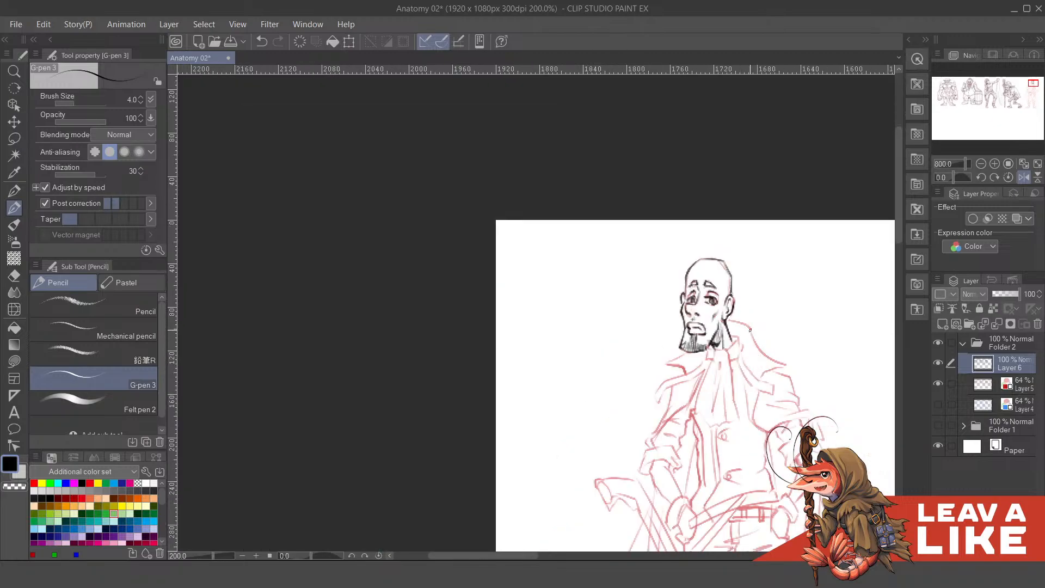
scroll(512, 332, up, 5)
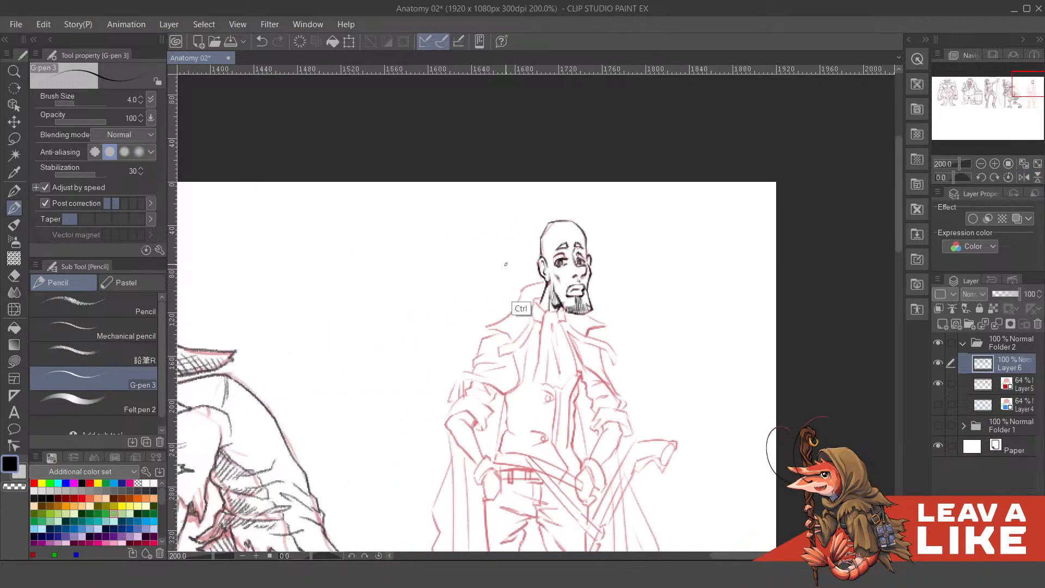
drag(648, 399, 641, 325)
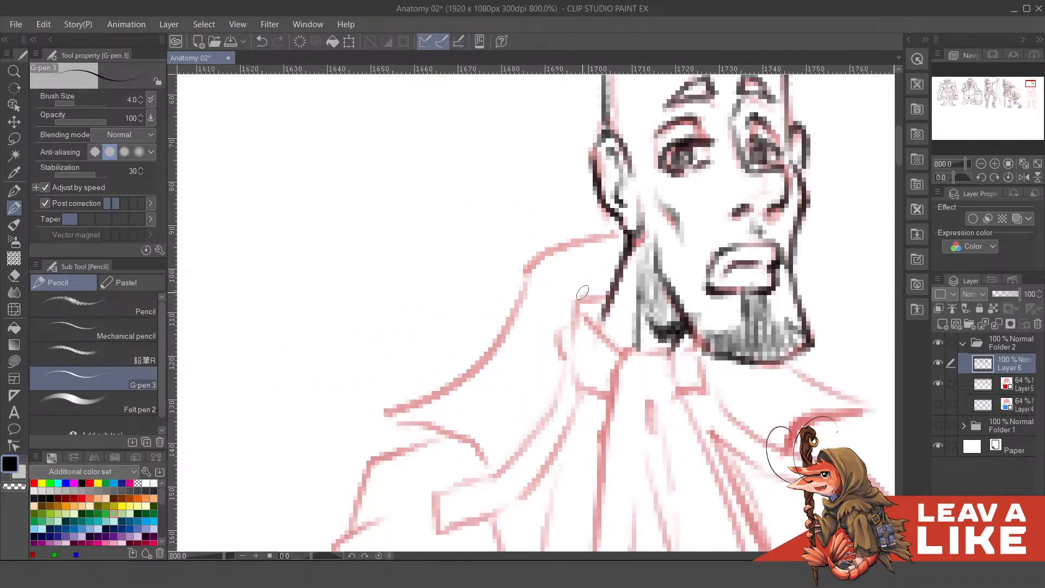
mouse_move(583, 292)
mouse_down()
mouse_move(613, 301)
mouse_move(568, 307)
mouse_move(624, 366)
mouse_move(632, 346)
mouse_move(643, 379)
mouse_move(675, 349)
mouse_move(675, 387)
mouse_up()
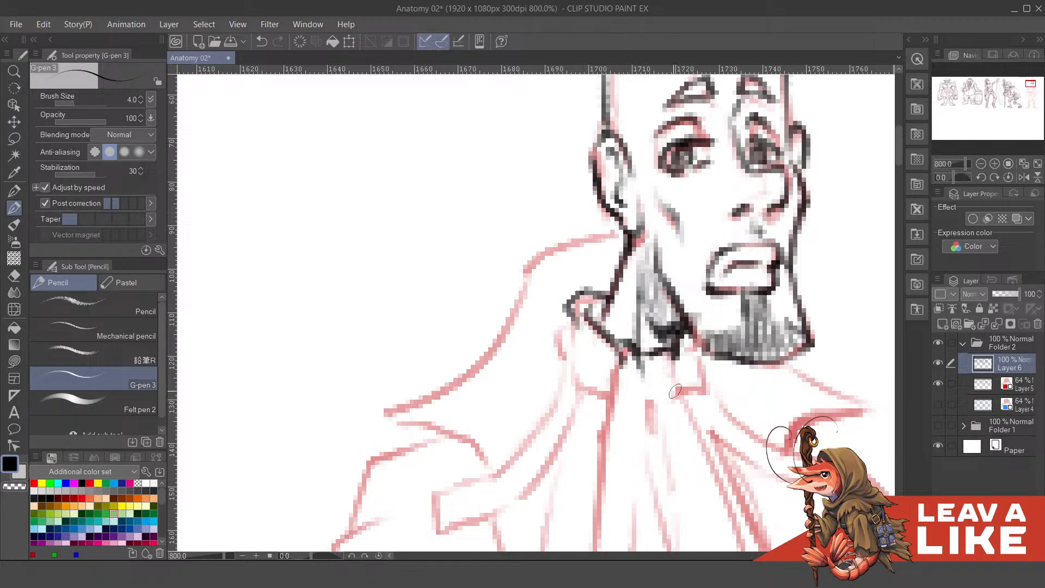
- Draw the small oval pin and the long tapering central fold of the cravat
scroll(678, 381, down, 3)
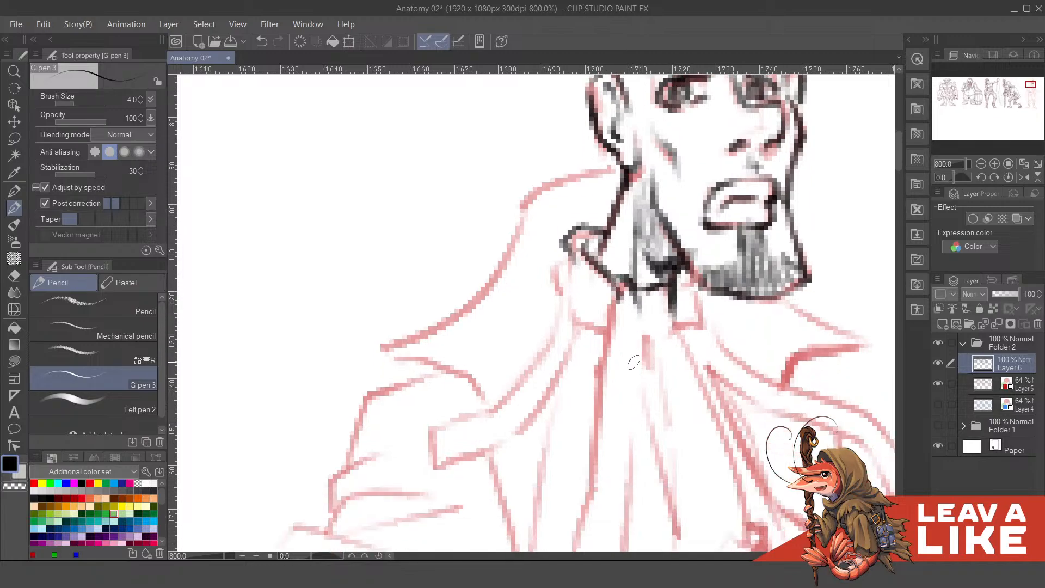
mouse_move(647, 344)
mouse_down()
mouse_move(655, 366)
mouse_move(651, 322)
mouse_move(656, 384)
mouse_up()
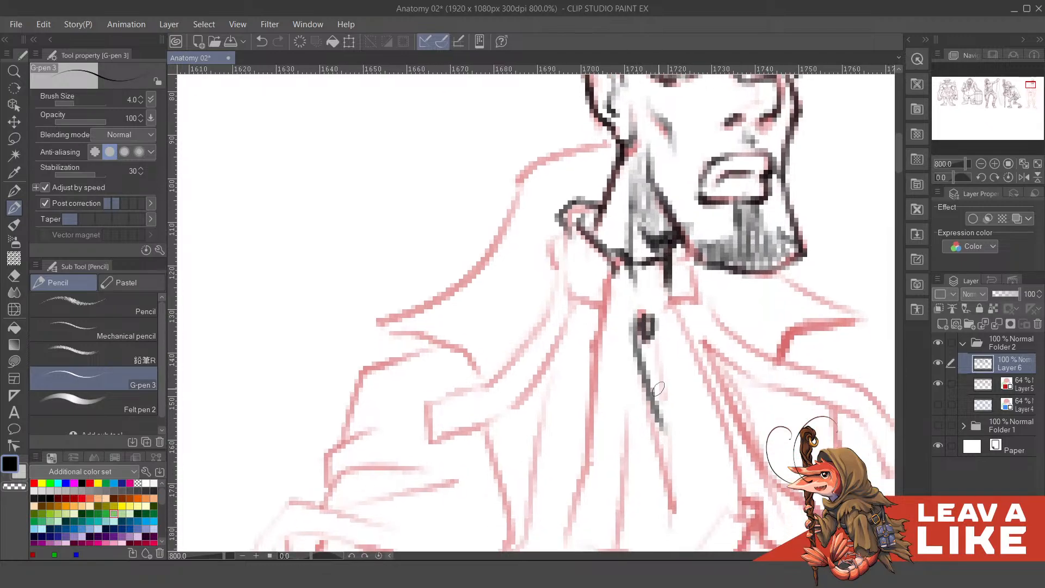
key(ctrl+z)
mouse_move(635, 313)
mouse_down()
mouse_move(644, 417)
mouse_move(643, 382)
mouse_move(671, 472)
mouse_up()
key(ctrl+z)
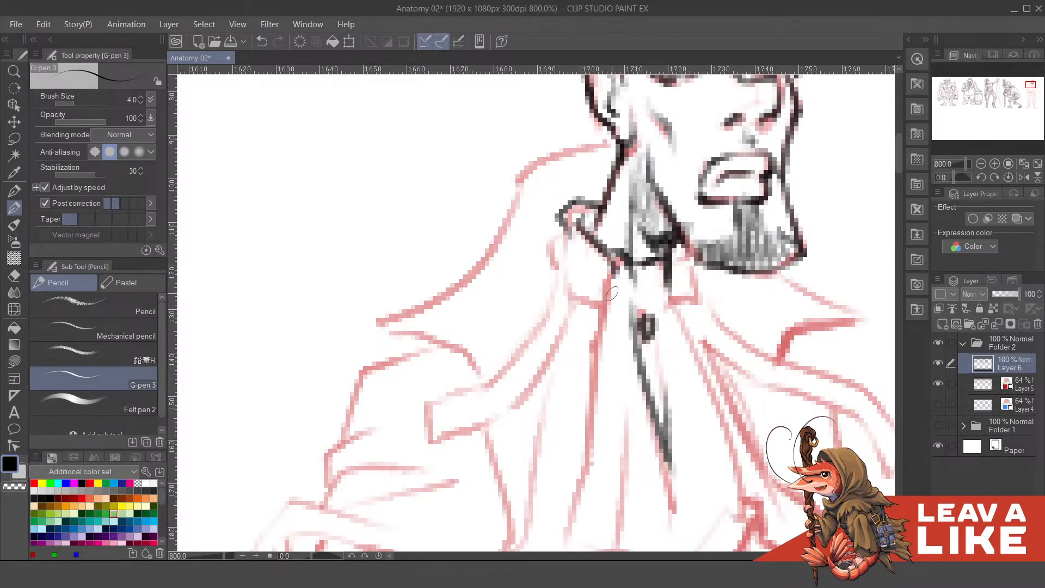
- Rotate the canvas view to -10° and outline the hanging cravat's long sides and wavy lower edge
drag(613, 266, 599, 430)
scroll(668, 257, down, 4)
key(minus)
key(minus)
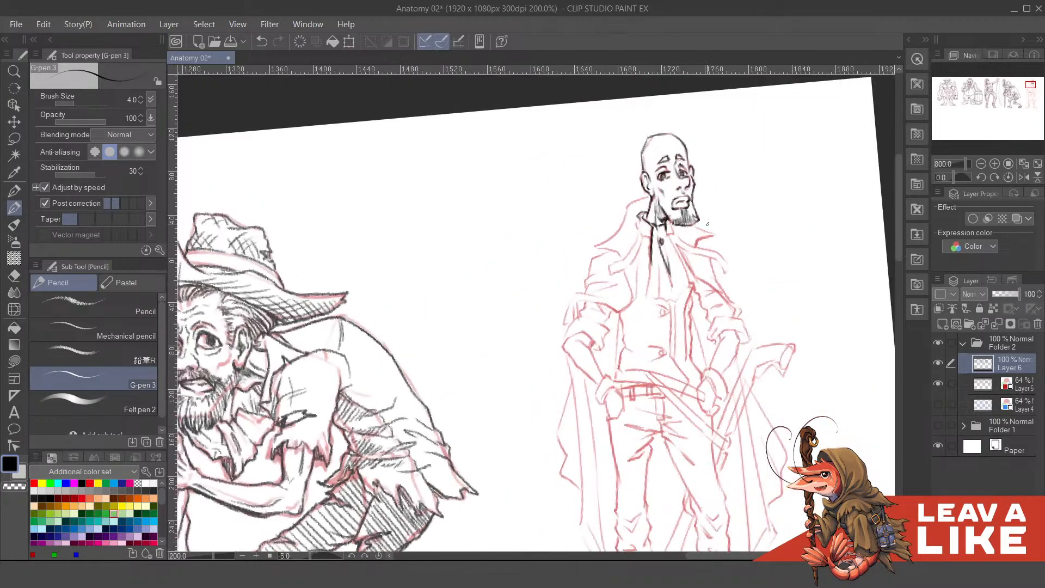
scroll(691, 254, up, 2)
drag(622, 305, 622, 324)
key(ctrl+z)
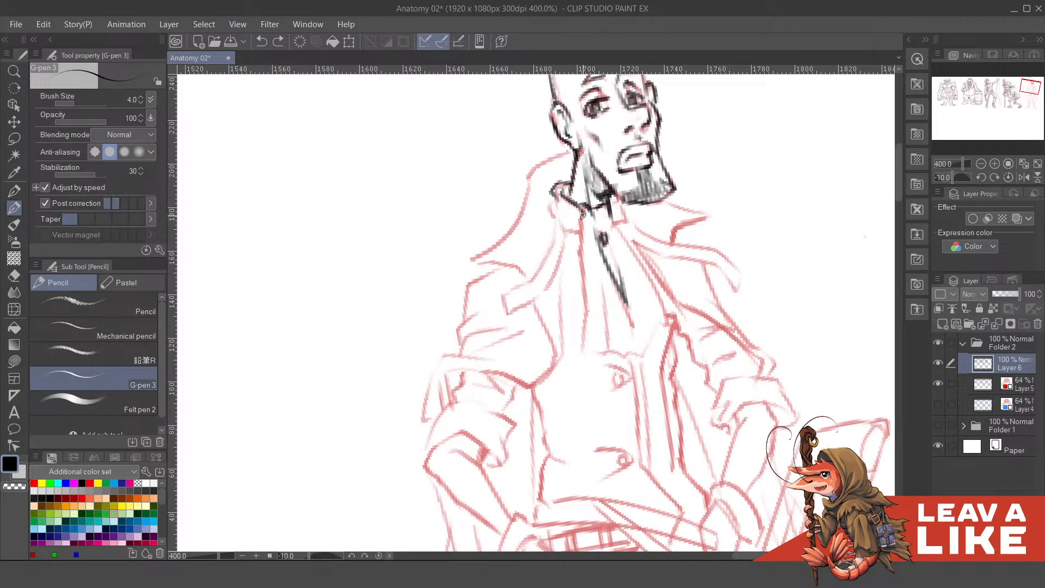
mouse_move(584, 212)
mouse_down()
mouse_move(583, 348)
mouse_move(630, 329)
mouse_move(582, 348)
mouse_move(624, 357)
mouse_move(643, 350)
mouse_move(660, 332)
mouse_up()
key(ctrl+z)
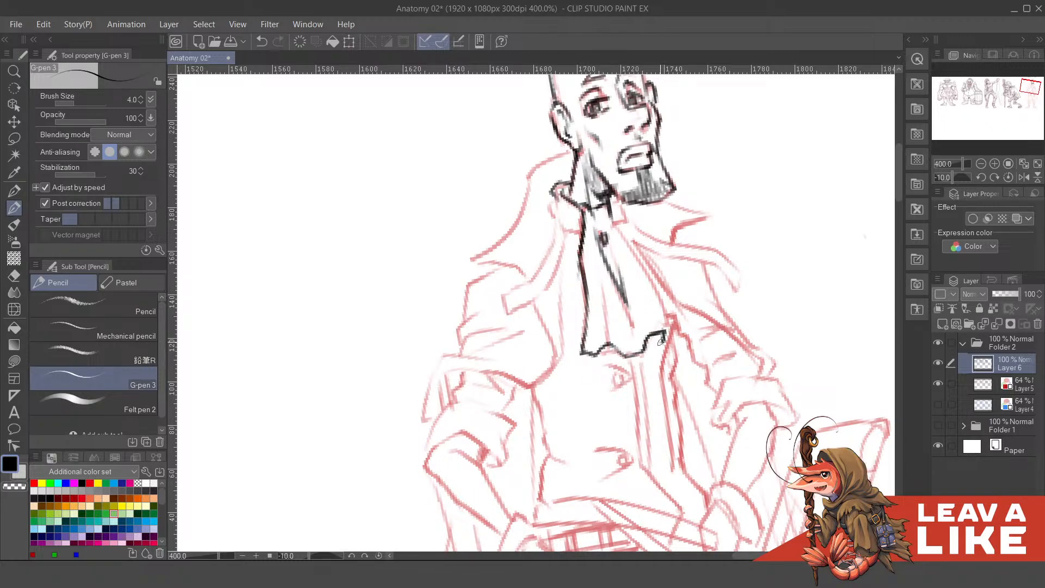
mouse_move(664, 329)
mouse_down()
mouse_move(647, 274)
mouse_move(645, 322)
mouse_move(675, 410)
mouse_up()
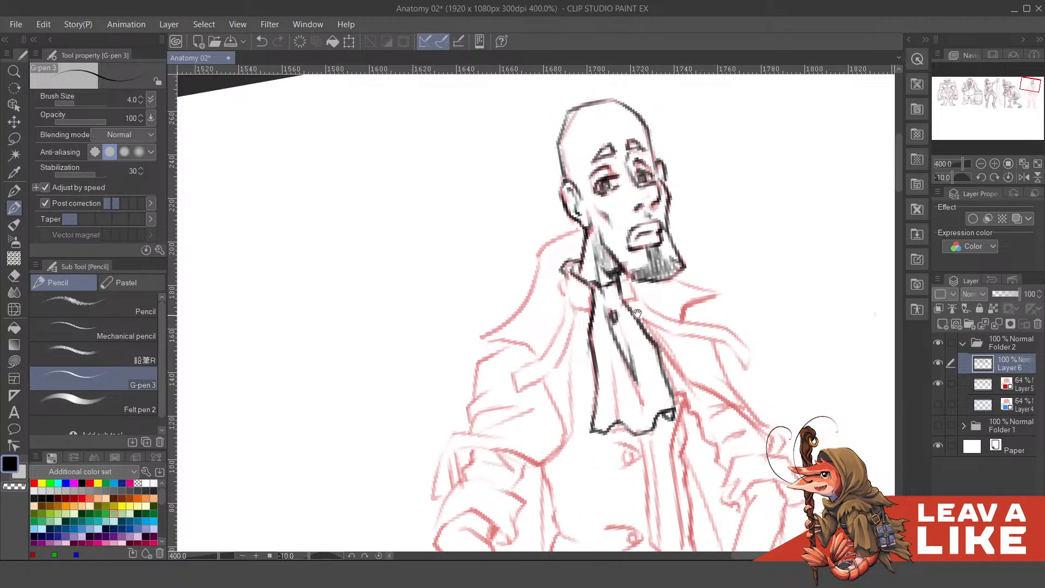
- Outline the folded shirt collar wings on both sides of the cravat's top
drag(637, 313, 653, 351)
mouse_move(580, 312)
mouse_down()
mouse_move(599, 326)
mouse_move(580, 321)
mouse_move(601, 344)
mouse_up()
key(ctrl+z)
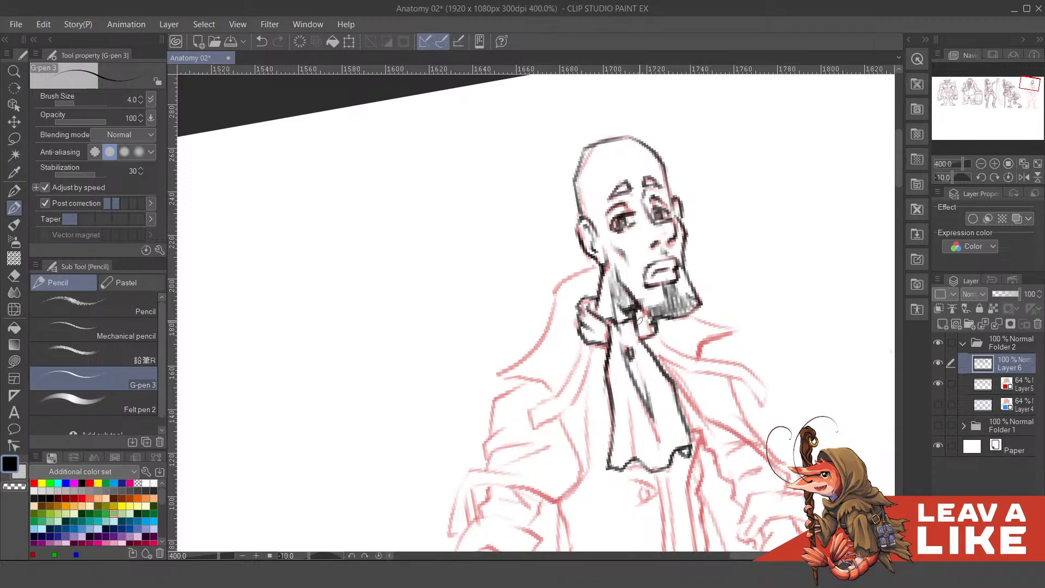
drag(707, 346, 688, 300)
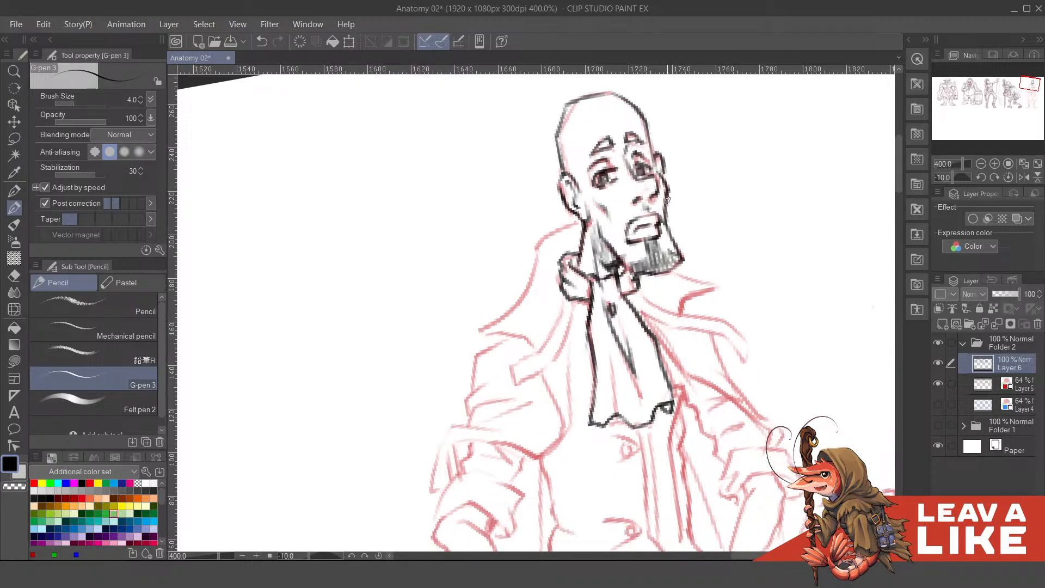
mouse_move(616, 266)
mouse_down()
mouse_move(634, 231)
mouse_move(656, 252)
mouse_up()
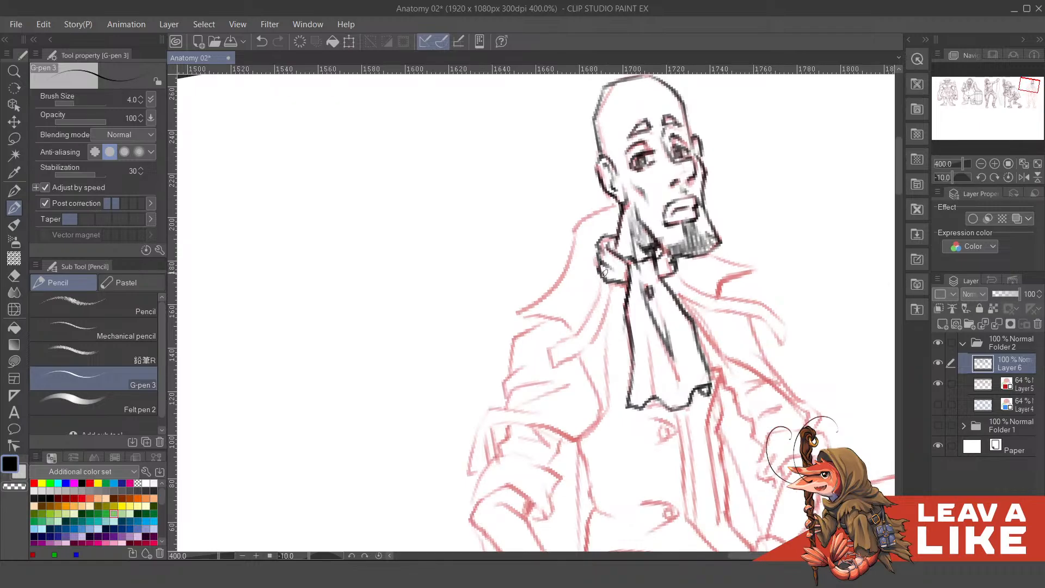
- Clean up the collar's outer edge below the ear and outline the long lapel there, ending in a squared tip
drag(601, 271, 608, 276)
drag(600, 264, 604, 287)
key(c)
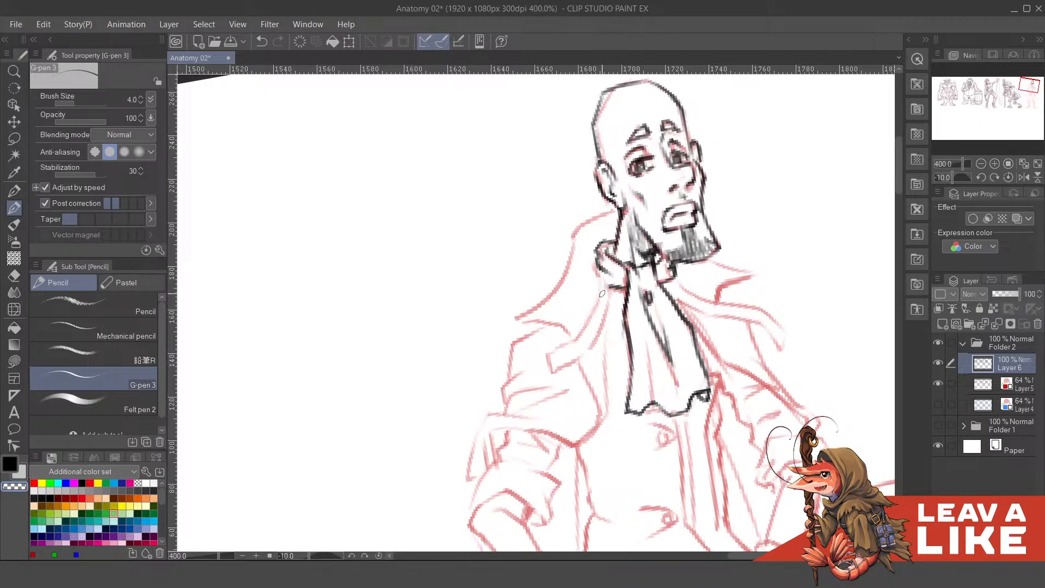
key(c)
drag(596, 265, 605, 302)
key(ctrl+z)
drag(596, 260, 606, 308)
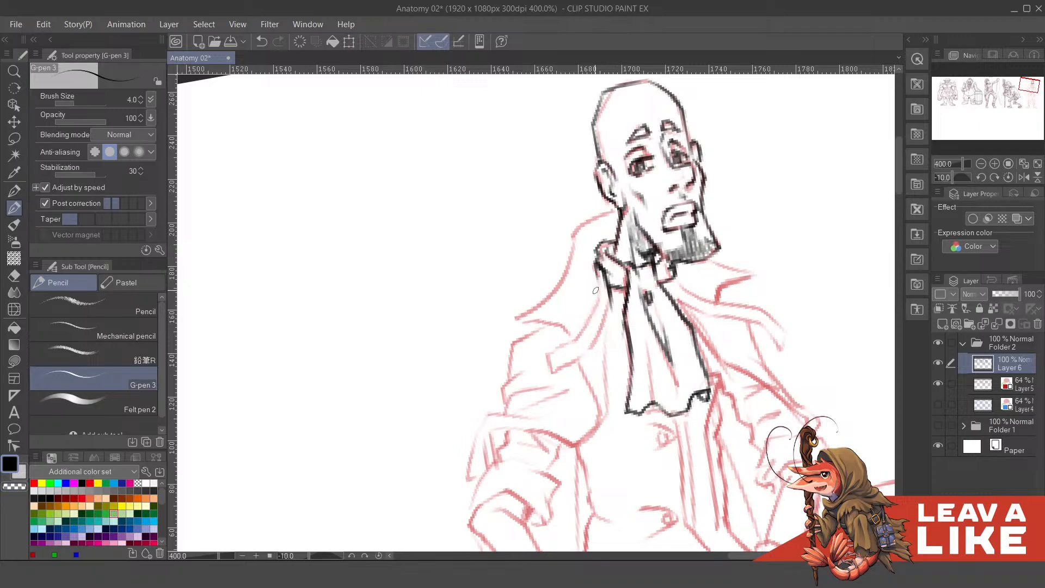
mouse_move(597, 264)
mouse_down()
mouse_move(576, 341)
mouse_move(543, 359)
mouse_move(552, 380)
mouse_move(549, 355)
mouse_move(552, 378)
mouse_move(594, 352)
mouse_move(610, 303)
mouse_up()
drag(747, 228, 721, 226)
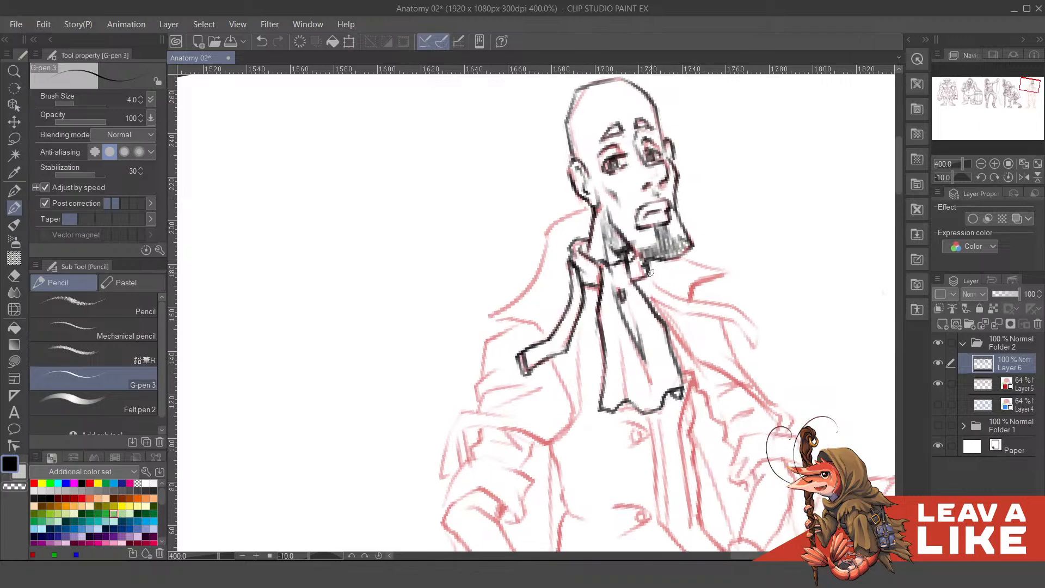
- Outline the opposite lapel on the goatee's side and the turned-out coat collar above it
mouse_move(648, 264)
mouse_down()
mouse_move(676, 293)
mouse_move(670, 304)
mouse_up()
key(ctrl+z)
mouse_move(648, 275)
mouse_down()
mouse_move(669, 297)
mouse_move(712, 303)
mouse_up()
key(ctrl+z)
mouse_move(665, 277)
mouse_down()
mouse_move(685, 300)
mouse_move(733, 306)
mouse_move(757, 328)
mouse_up()
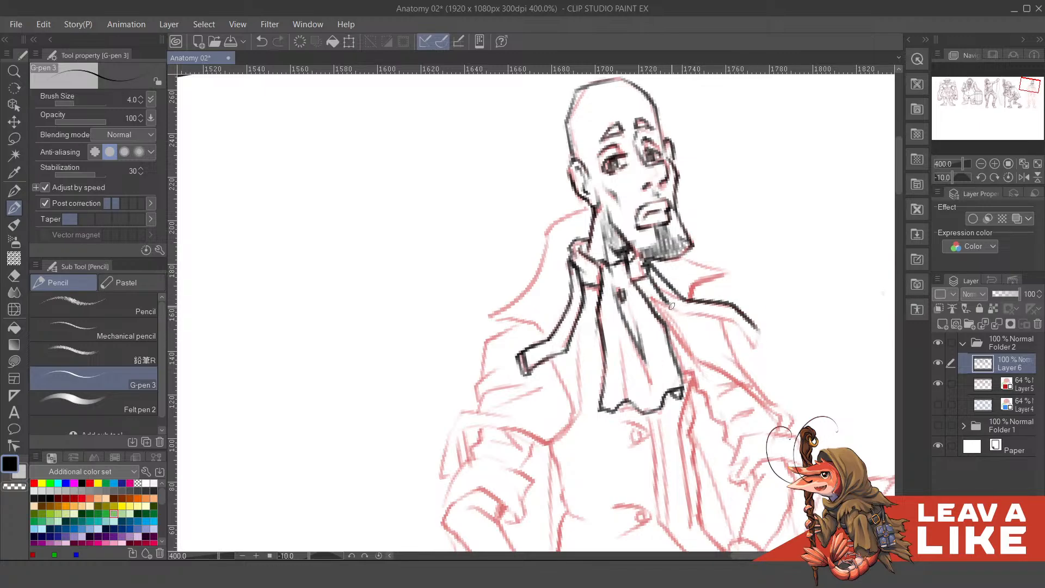
mouse_move(669, 307)
mouse_down()
mouse_move(720, 315)
mouse_move(750, 343)
mouse_move(754, 321)
mouse_move(755, 331)
mouse_move(709, 320)
mouse_move(731, 292)
mouse_move(737, 311)
mouse_up()
key(ctrl+z)
key(ctrl+z)
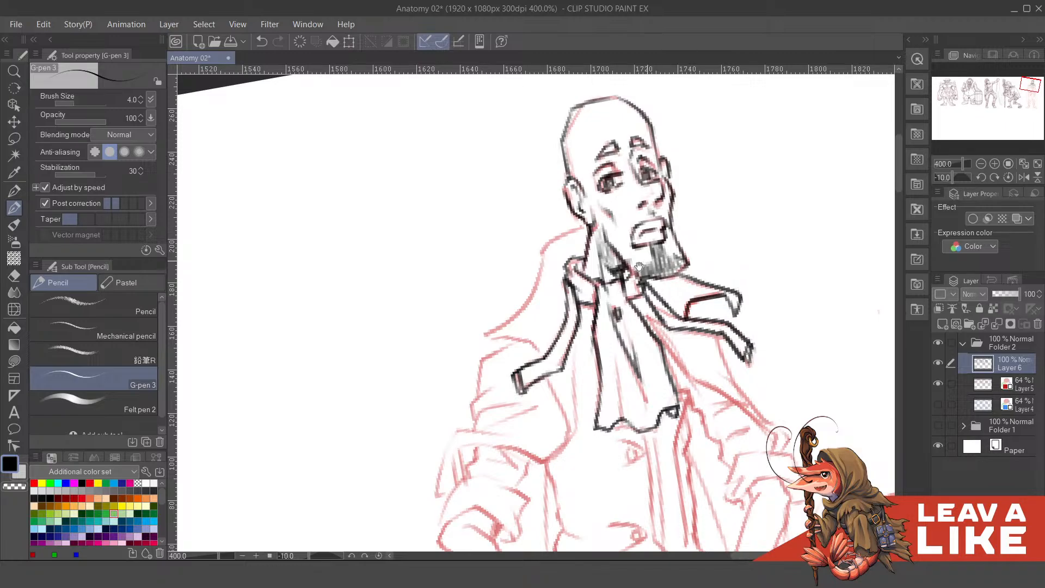
- Outline the turned-up coat collar on the ear's side, from the neck down to its pointed tip at the shoulder
drag(639, 267, 642, 267)
drag(730, 294, 750, 303)
drag(593, 289, 649, 294)
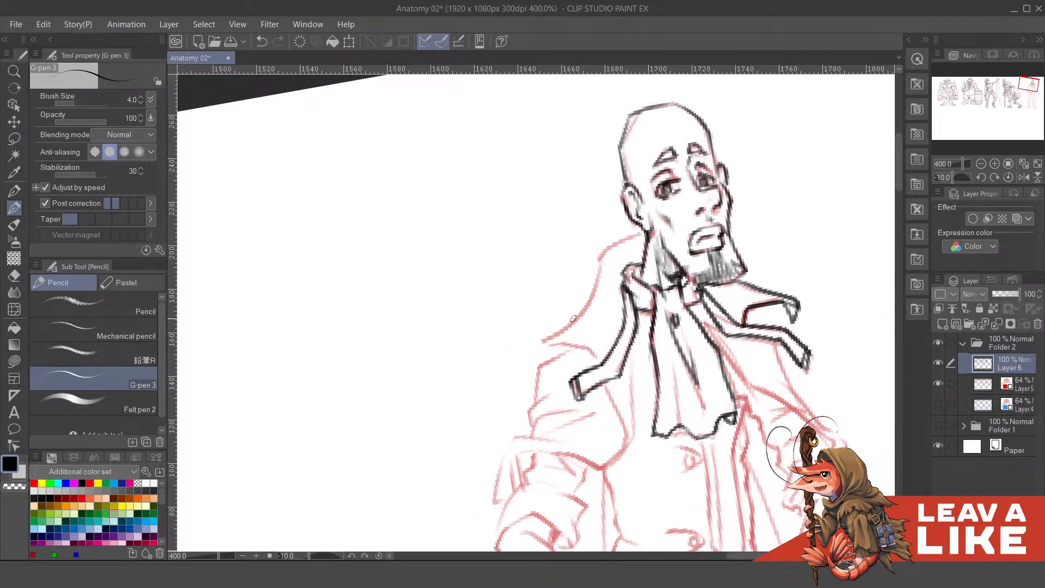
mouse_move(600, 360)
mouse_down()
mouse_move(554, 342)
mouse_move(528, 348)
mouse_move(564, 328)
mouse_move(616, 240)
mouse_move(652, 224)
mouse_up()
key(ctrl+z)
mouse_move(839, 301)
mouse_down()
mouse_move(829, 251)
mouse_move(846, 331)
mouse_up()
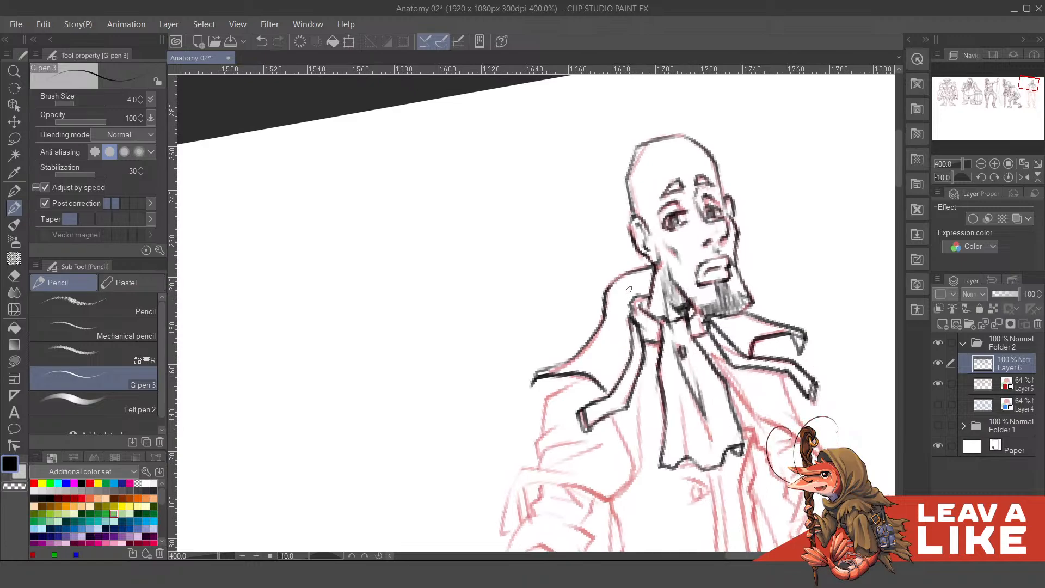
- Draw the inner edge and soft fold lines of the turned-up collar between the neck and the lapel
mouse_move(628, 290)
mouse_down()
mouse_move(637, 319)
mouse_move(622, 386)
mouse_up()
key(ctrl+z)
drag(620, 320, 629, 386)
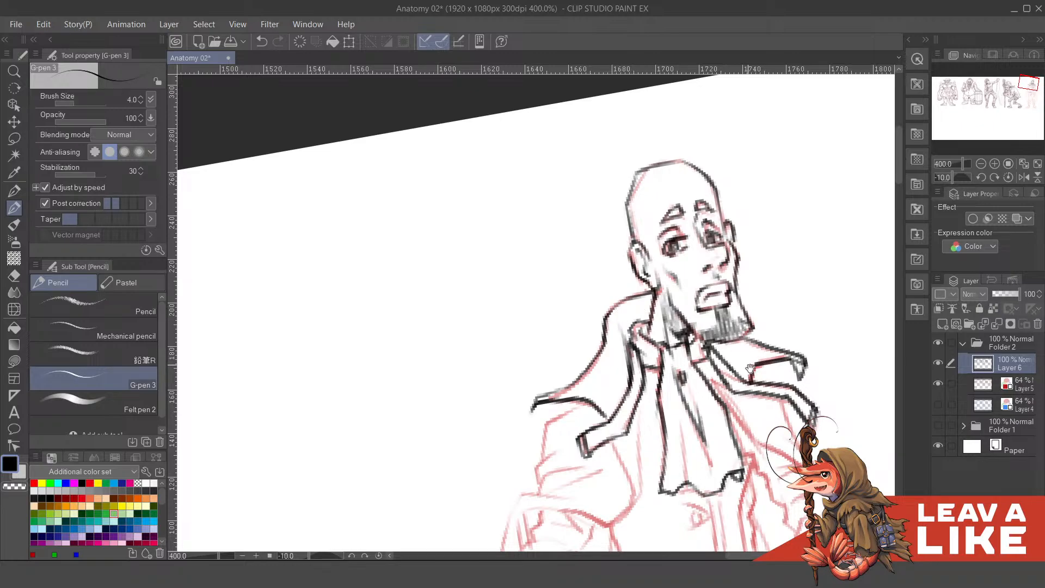
drag(750, 369, 728, 335)
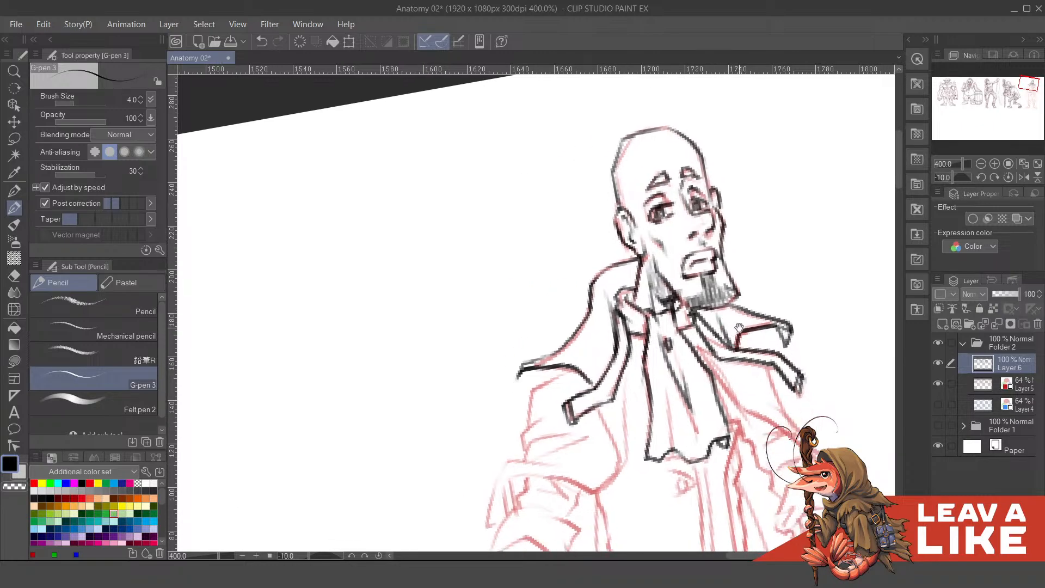
drag(658, 263, 664, 312)
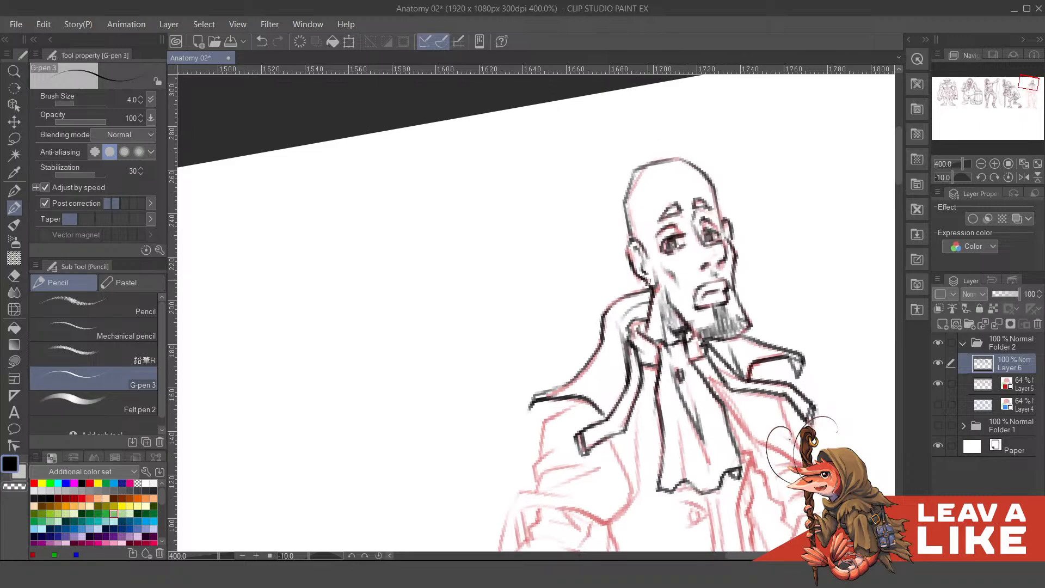
drag(743, 309, 723, 237)
drag(780, 320, 753, 273)
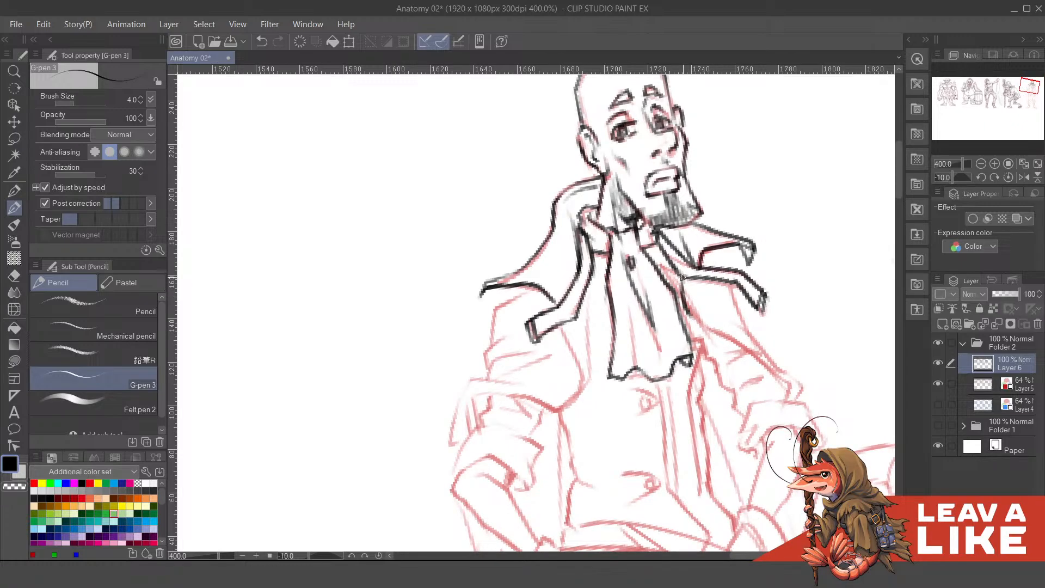
- Outline the lowest shoulder-cape layer on the goatee's side as a long double-edged diagonal flap ending in a turned-down tip
mouse_move(665, 248)
mouse_down()
mouse_move(685, 294)
mouse_move(764, 354)
mouse_up()
mouse_move(678, 288)
mouse_down()
mouse_move(693, 320)
mouse_move(791, 367)
mouse_up()
key(ctrl+z)
mouse_move(729, 338)
mouse_down()
mouse_move(789, 369)
mouse_move(794, 385)
mouse_move(779, 346)
mouse_move(804, 381)
mouse_up()
key(ctrl+z)
drag(742, 332, 790, 360)
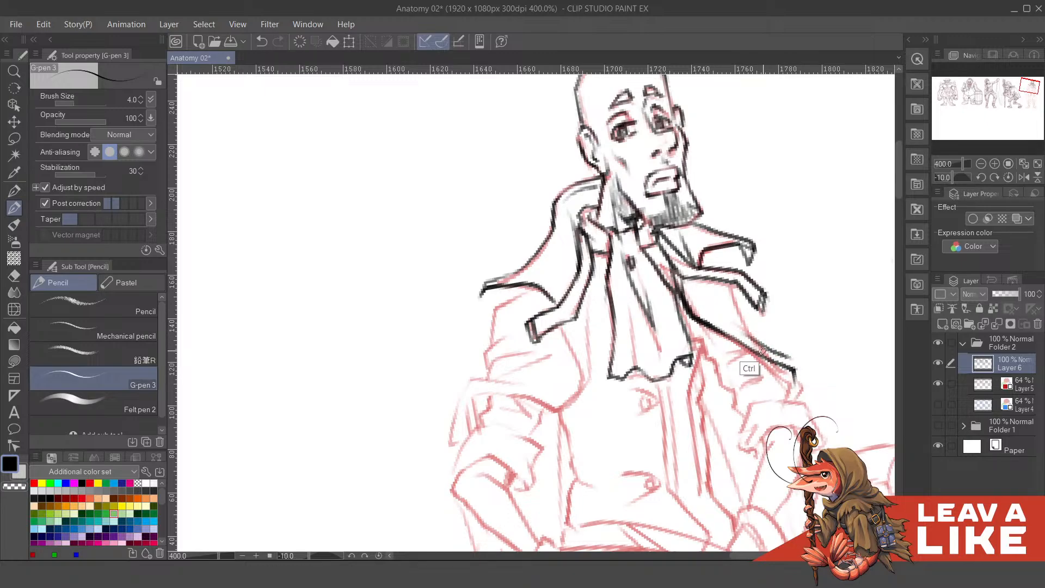
key(ctrl+z)
drag(713, 301, 808, 379)
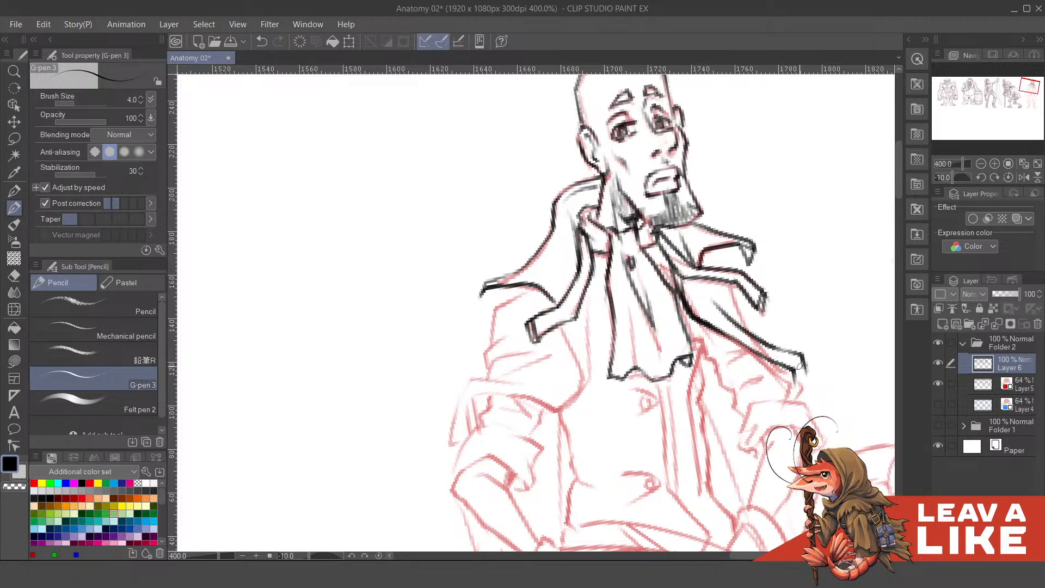
key(ctrl+z)
drag(774, 349, 806, 381)
drag(805, 384, 798, 400)
- Outline the middle cape layer between the lapel and the lowest flap on the goatee's side
drag(739, 308, 787, 354)
key(ctrl+z)
mouse_move(734, 298)
mouse_down()
mouse_move(778, 347)
mouse_move(745, 302)
mouse_move(754, 328)
mouse_move(745, 318)
mouse_move(724, 265)
mouse_move(754, 334)
mouse_move(731, 283)
mouse_move(747, 319)
mouse_move(766, 328)
mouse_up()
key(ctrl+z)
key(ctrl+z)
key(ctrl+z)
- Mirror the canvas view, rotate it to 5°, and outline the cape layer under the collar on the ear's side with its fold
key(h)
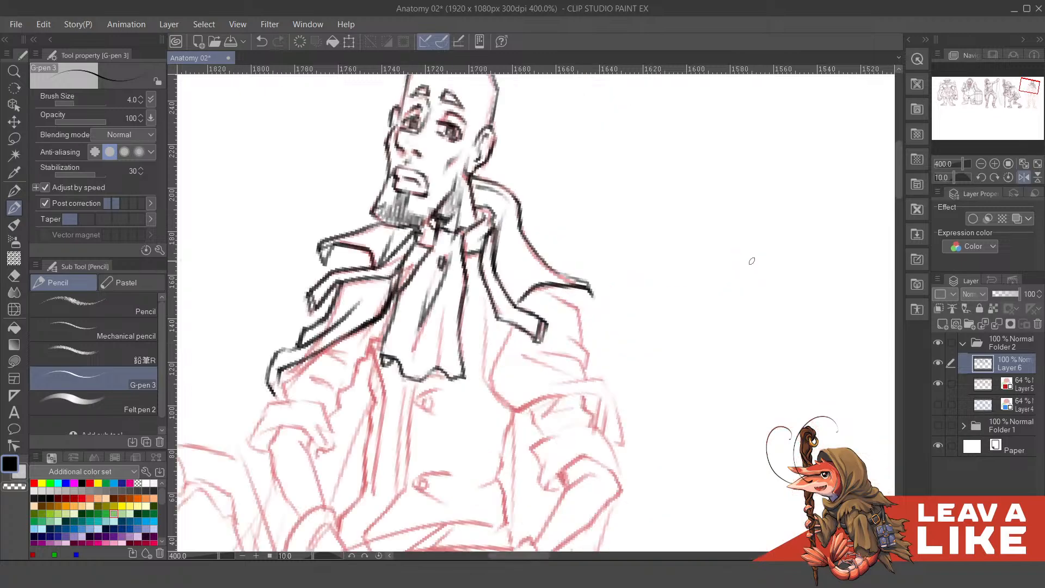
drag(585, 322, 673, 317)
key(minus)
mouse_move(619, 277)
mouse_down()
mouse_move(664, 294)
mouse_move(675, 335)
mouse_move(655, 321)
mouse_move(674, 337)
mouse_move(679, 363)
mouse_move(609, 344)
mouse_move(656, 353)
mouse_up()
key(ctrl+z)
key(ctrl+z)
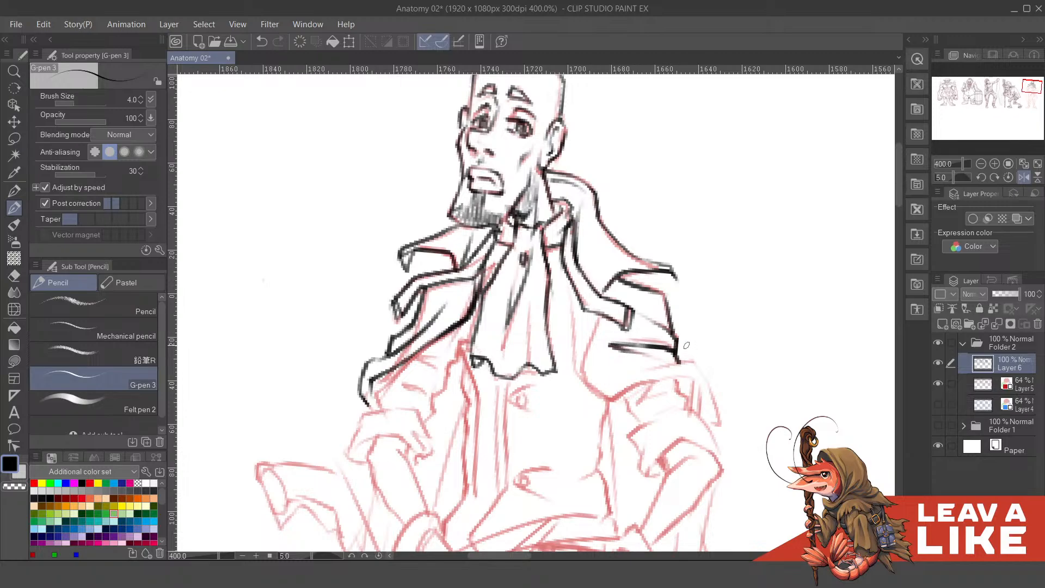
mouse_move(608, 327)
mouse_down()
mouse_move(633, 274)
mouse_move(628, 339)
mouse_up()
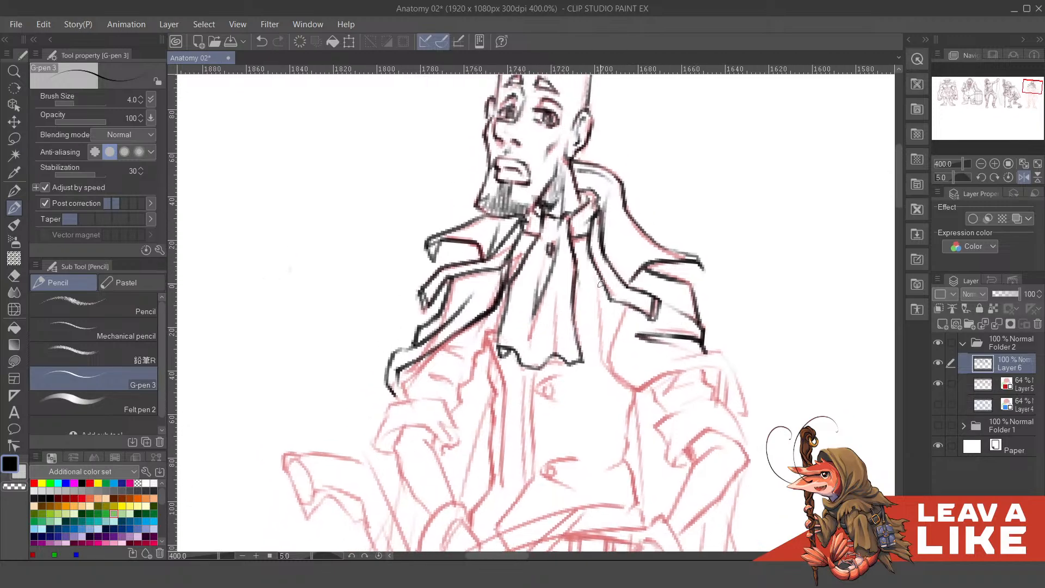
- Outline the lower cape layer on the ear's side with its curved double hem, and start the sleeve fold beneath it
drag(600, 281, 602, 346)
mouse_move(599, 280)
mouse_down()
mouse_move(604, 369)
mouse_move(600, 360)
mouse_move(626, 391)
mouse_up()
mouse_move(624, 313)
mouse_down()
mouse_move(612, 361)
mouse_move(635, 398)
mouse_move(708, 369)
mouse_move(693, 370)
mouse_move(721, 370)
mouse_move(731, 408)
mouse_up()
drag(707, 348, 706, 352)
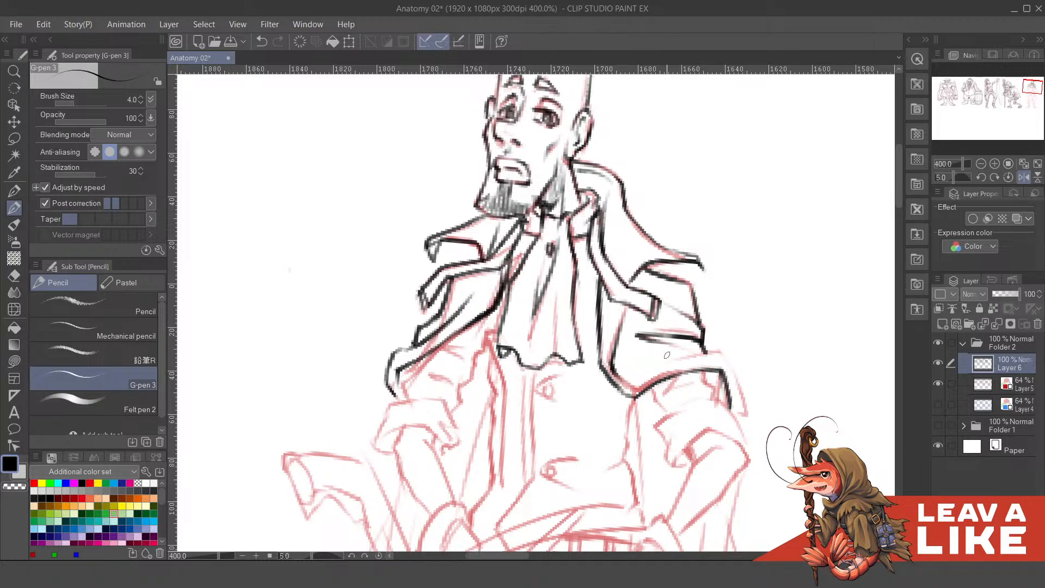
mouse_move(619, 358)
mouse_down()
mouse_move(658, 356)
mouse_move(639, 380)
mouse_move(630, 376)
mouse_move(692, 342)
mouse_move(690, 355)
mouse_move(724, 359)
mouse_move(747, 418)
mouse_up()
drag(718, 364, 696, 276)
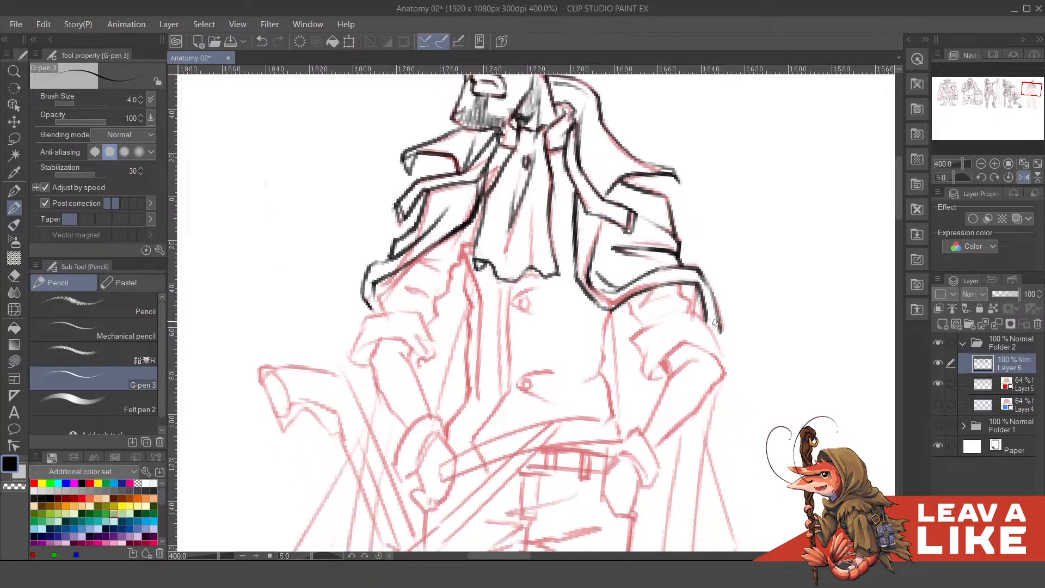
drag(715, 315, 719, 349)
drag(629, 300, 649, 321)
- Reset the canvas rotation to 0° and briefly hide the Layer 5 sketch to check the head and cape line art
scroll(704, 275, down, 3)
key(minus)
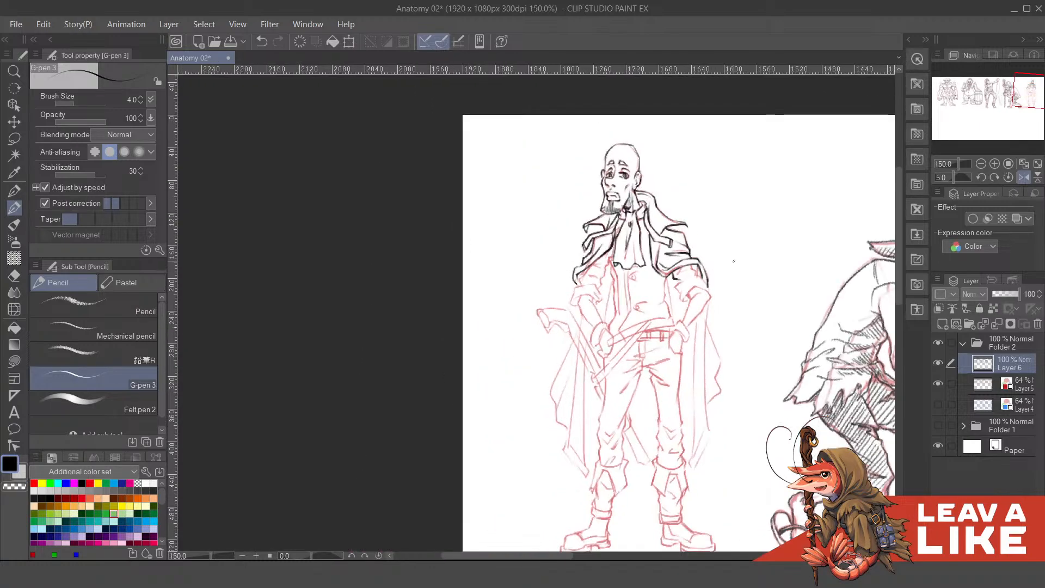
click(938, 383)
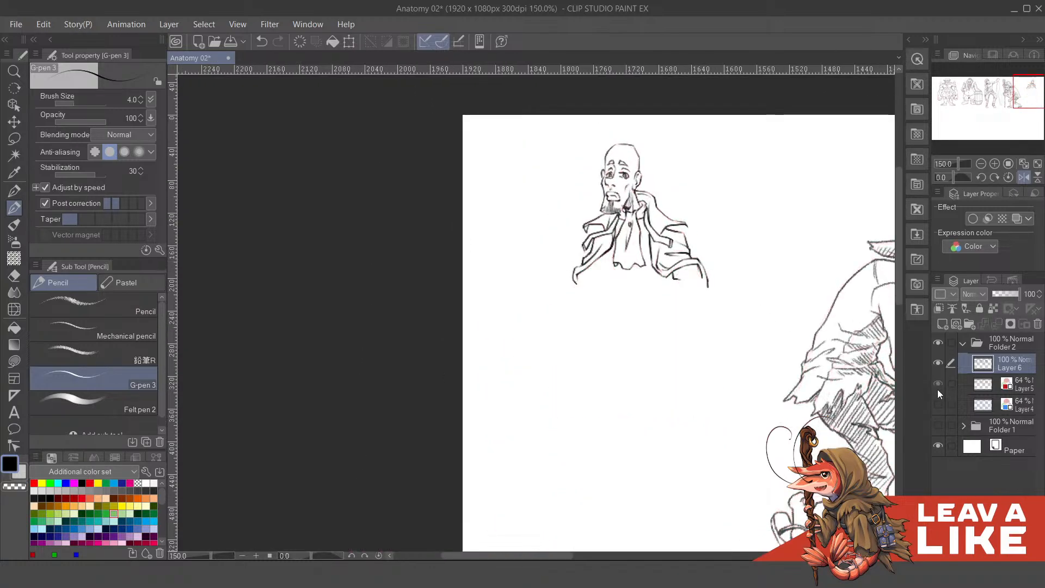
click(937, 388)
- Add vertical fold lines inside the hanging cravat above its wavy lower edge
scroll(615, 217, up, 1)
scroll(615, 217, up, 4)
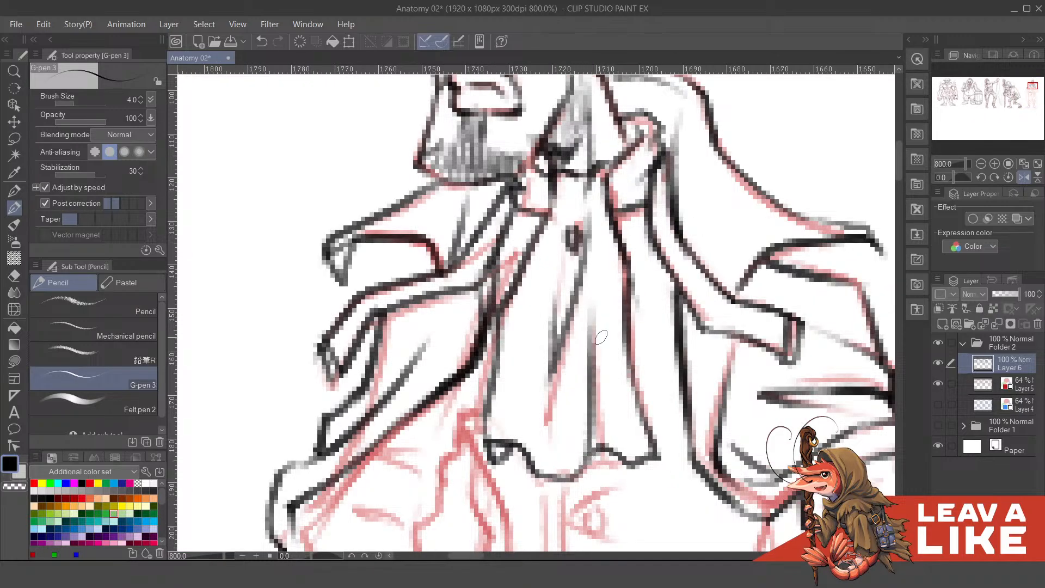
scroll(577, 430, left, 1)
drag(567, 450, 564, 359)
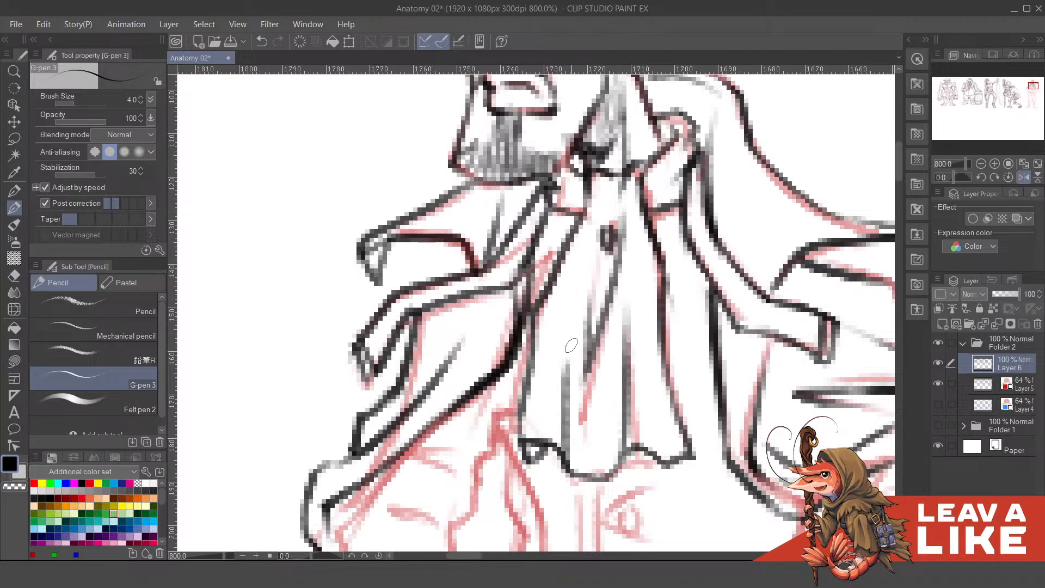
- Toggle the Layer 5 sketch off and on to review the cravat folds against the whole upper body
scroll(587, 448, down, 2)
scroll(587, 448, down, 2)
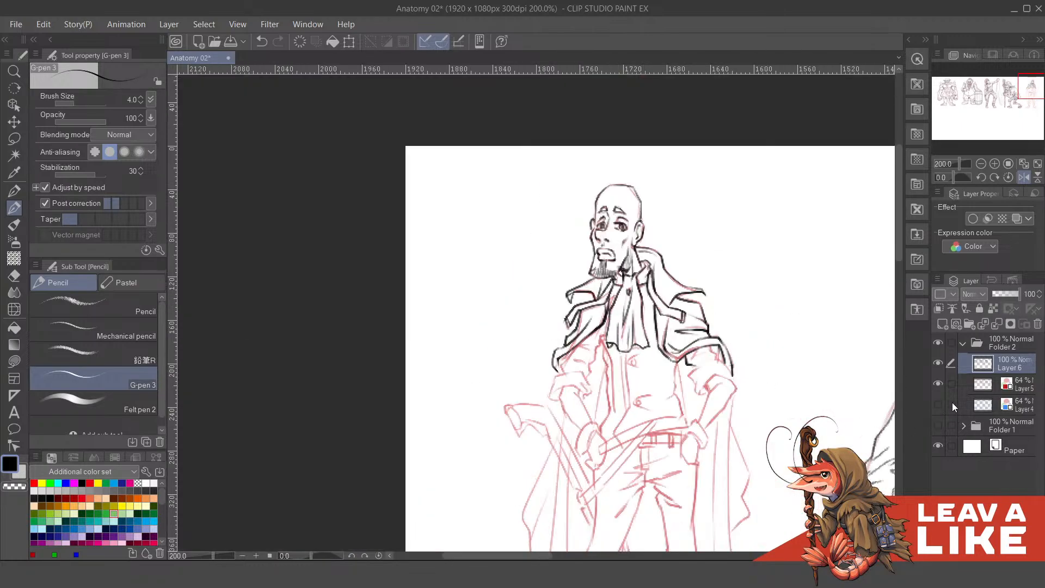
click(940, 388)
click(939, 386)
- Outline the wavy front edge of the open coat on the goatee's side, from under the cape down to the hand
scroll(605, 364, up, 2)
mouse_move(611, 458)
mouse_down()
mouse_move(638, 357)
mouse_move(649, 380)
mouse_up()
drag(613, 313, 651, 290)
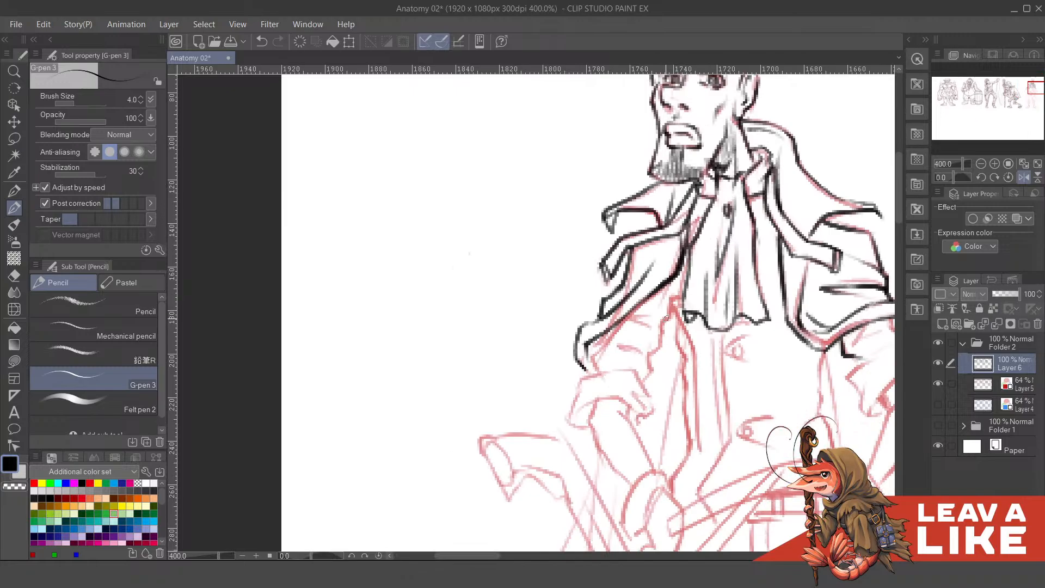
scroll(669, 332, up, 1)
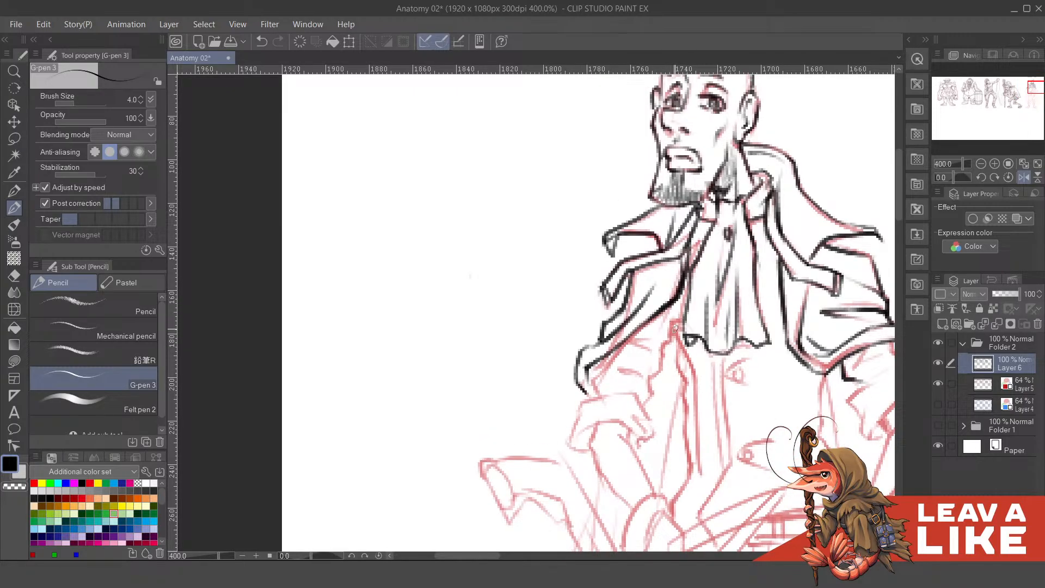
drag(671, 327, 700, 394)
mouse_move(676, 346)
mouse_down()
mouse_move(689, 475)
mouse_move(681, 356)
mouse_move(660, 407)
mouse_up()
key(ctrl+z)
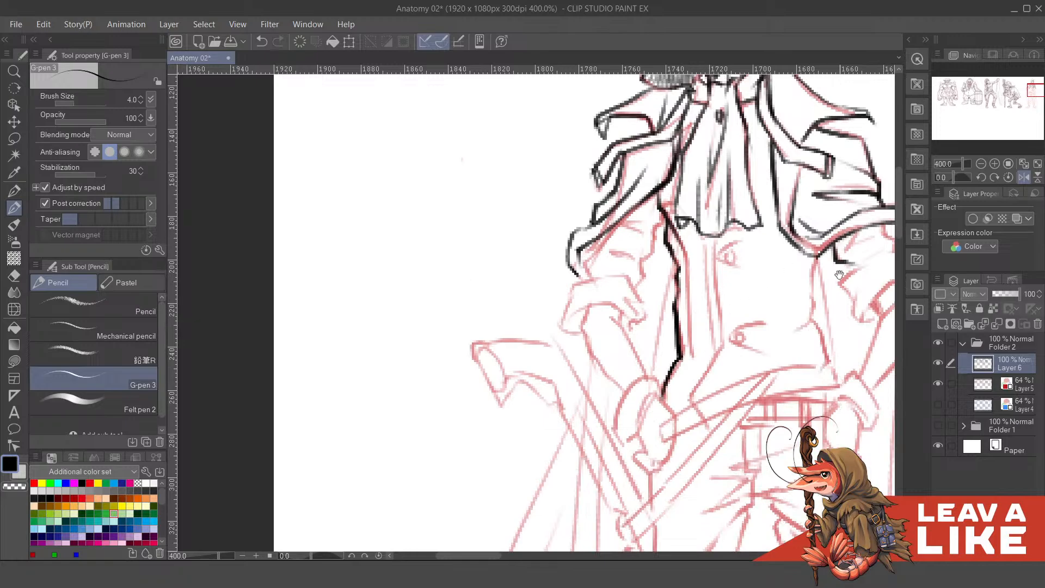
mouse_move(789, 314)
mouse_down()
mouse_move(757, 311)
mouse_move(712, 376)
mouse_up()
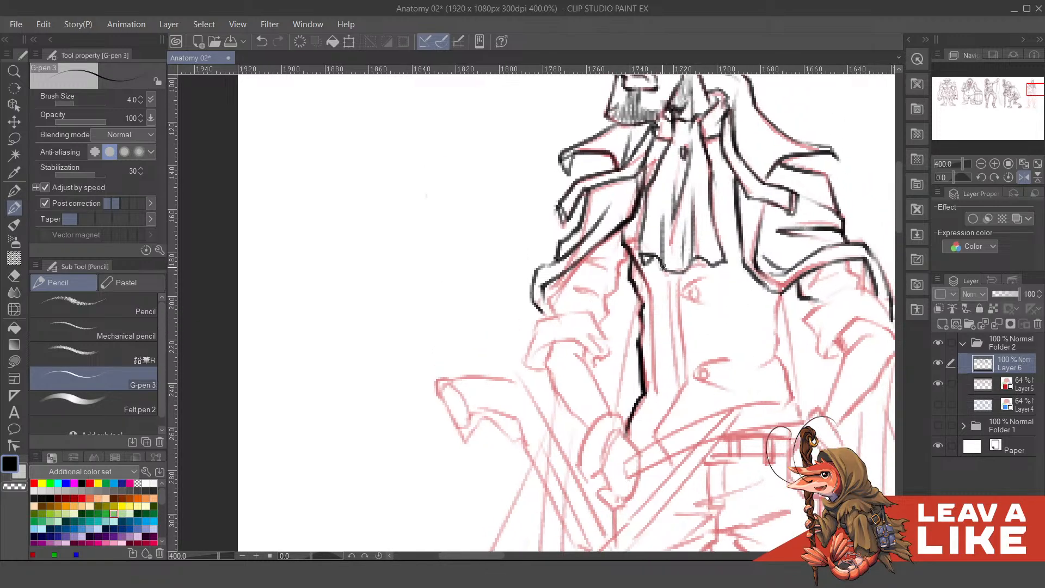
- Draw the waistcoat's double front edge from under the cravat to the waist, angling its lower end toward the hand
drag(662, 266, 675, 360)
key(ctrl+z)
drag(667, 281, 670, 408)
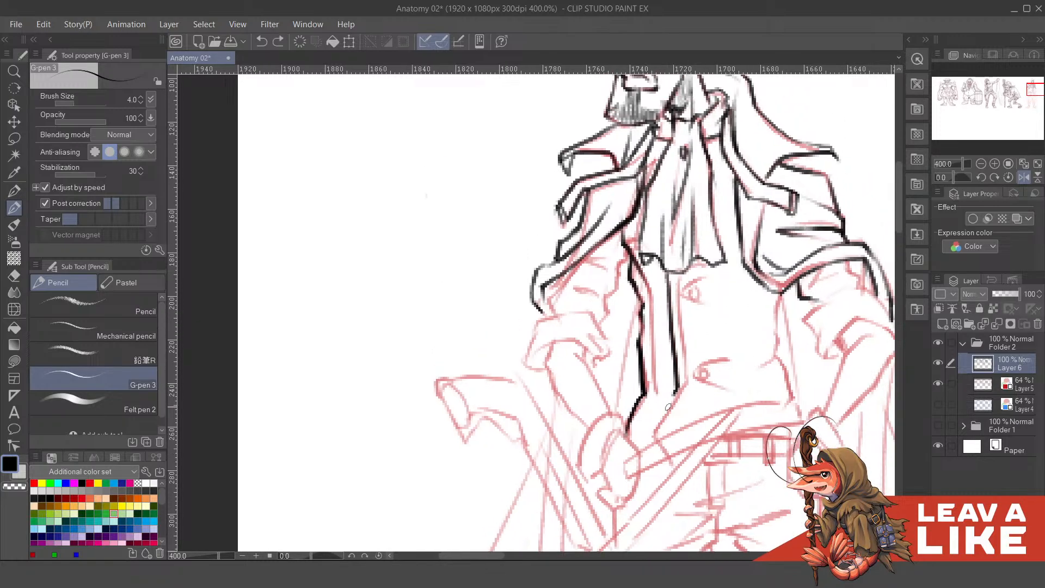
mouse_move(678, 274)
mouse_down()
mouse_move(687, 390)
mouse_move(670, 408)
mouse_move(703, 322)
mouse_move(669, 341)
mouse_move(662, 370)
mouse_up()
key(ctrl+z)
drag(682, 328, 664, 367)
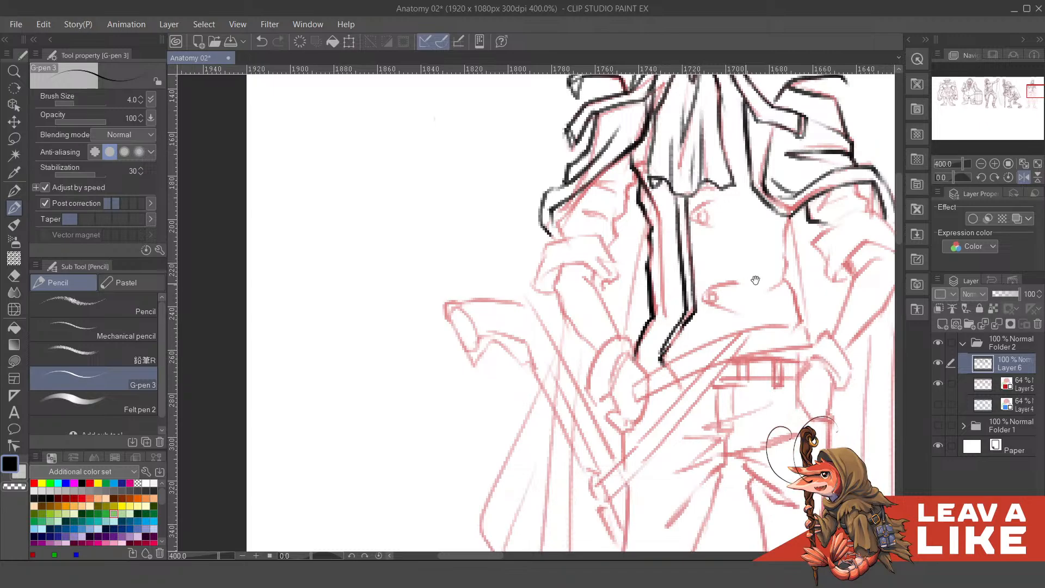
- Draw the two waistcoat buttons and the short creases radiating from them across the chest and belly
mouse_move(755, 280)
mouse_down()
mouse_move(717, 321)
mouse_move(675, 340)
mouse_move(682, 335)
mouse_up()
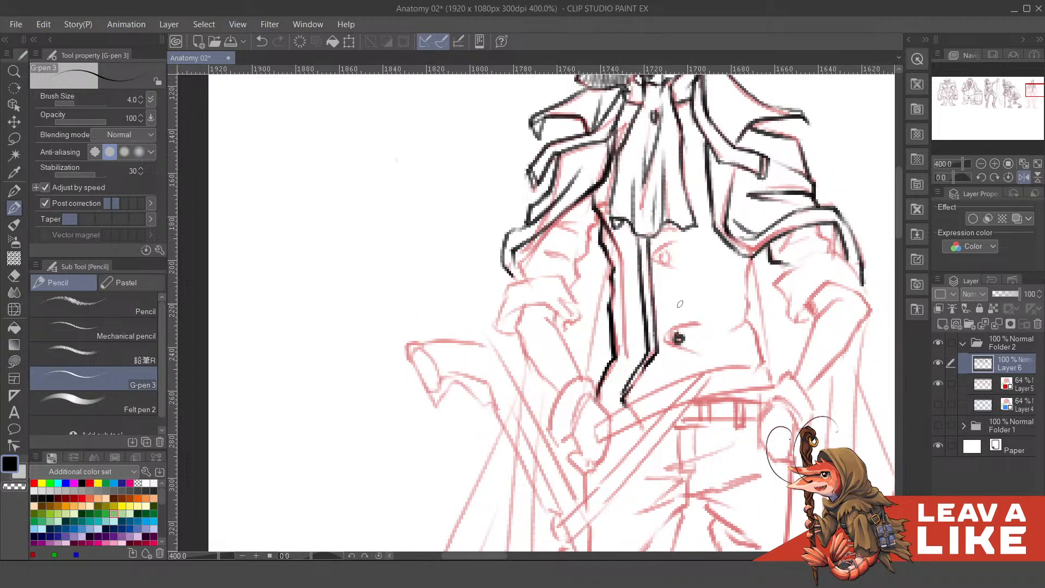
mouse_move(664, 256)
mouse_down()
mouse_move(655, 254)
mouse_move(691, 273)
mouse_move(717, 272)
mouse_up()
key(ctrl+z)
key(ctrl+z)
mouse_move(687, 328)
mouse_down()
mouse_move(663, 343)
mouse_move(730, 361)
mouse_up()
key(ctrl+z)
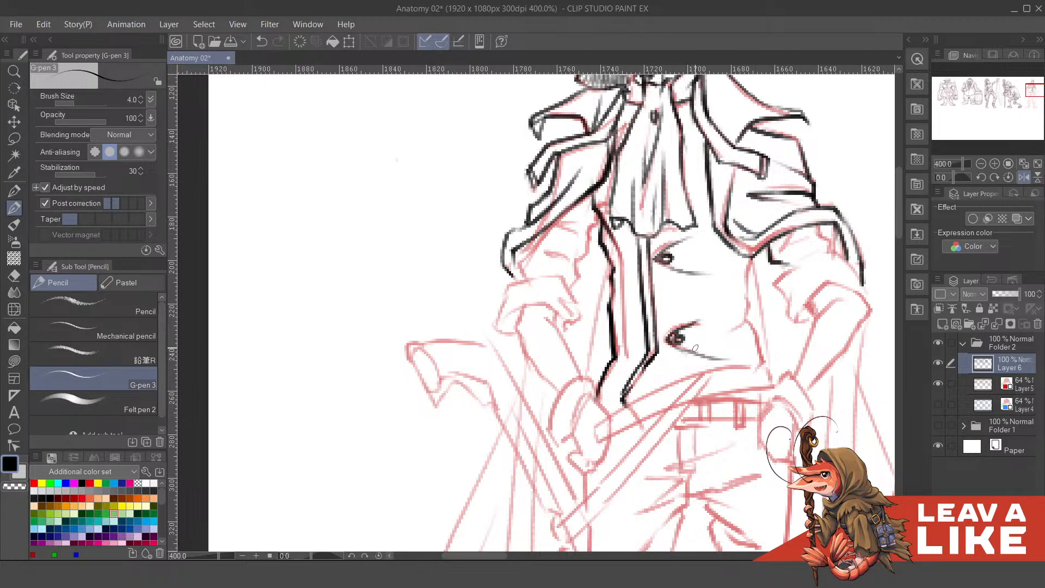
scroll(683, 330, up, 2)
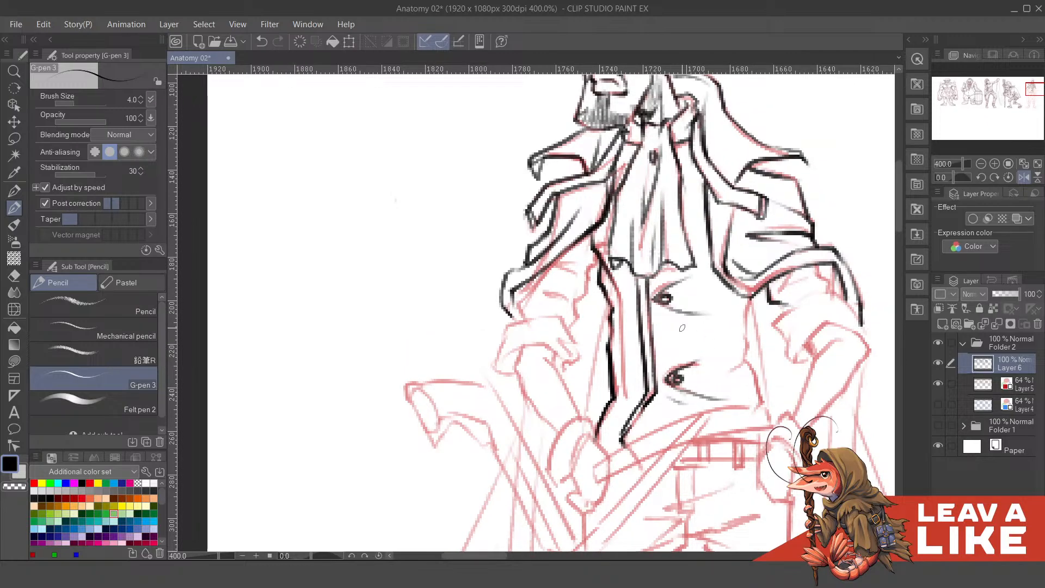
drag(665, 326, 709, 335)
key(ctrl+z)
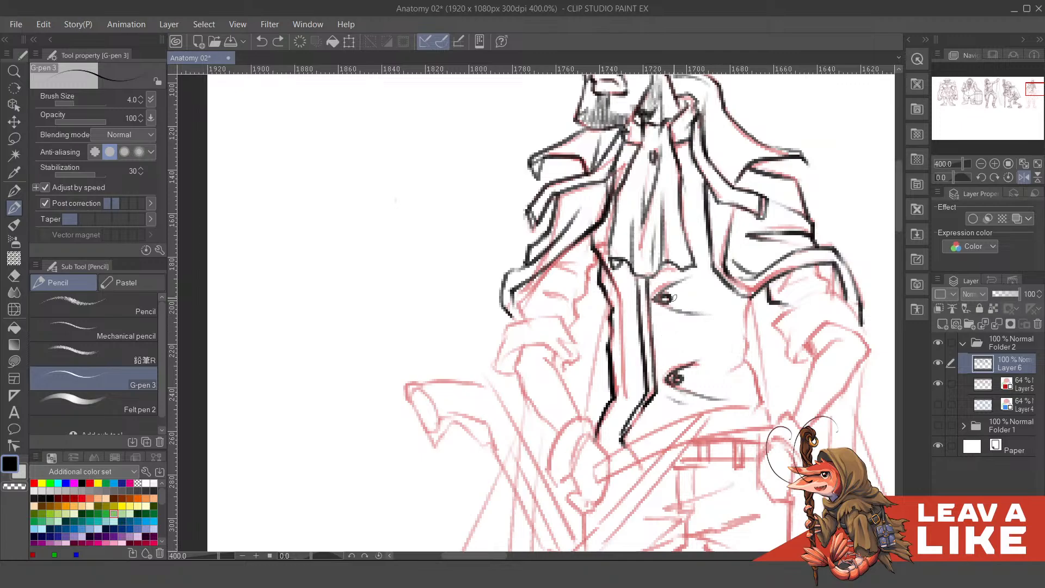
mouse_move(675, 297)
mouse_down()
mouse_move(693, 293)
mouse_move(699, 321)
mouse_move(698, 286)
mouse_move(721, 258)
mouse_move(744, 290)
mouse_move(729, 302)
mouse_move(742, 328)
mouse_up()
key(ctrl+z)
- Outline the waistcoat's side edge down to the waist and the small end cap of the sword at the belt
key(ctrl+z)
key(ctrl+z)
key(ctrl+z)
mouse_move(741, 290)
mouse_down()
mouse_move(745, 330)
mouse_move(731, 339)
mouse_move(756, 349)
mouse_move(774, 394)
mouse_move(740, 341)
mouse_move(731, 366)
mouse_move(689, 340)
mouse_move(721, 277)
mouse_move(690, 301)
mouse_move(714, 283)
mouse_up()
key(ctrl+z)
key(ctrl+z)
key(ctrl+z)
key(ctrl+z)
key(ctrl+z)
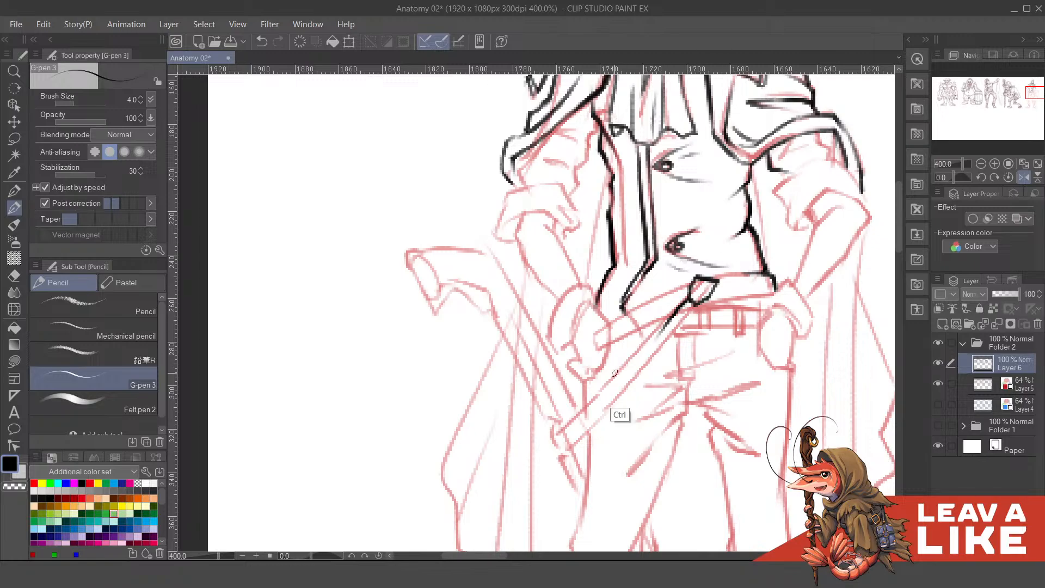
- Outline the sword's long straight diagonal section from the belt cap across the thigh, closing its lower end squarely
mouse_move(555, 434)
mouse_down()
mouse_move(623, 380)
mouse_move(695, 295)
mouse_up()
key(ctrl+z)
drag(563, 431, 678, 321)
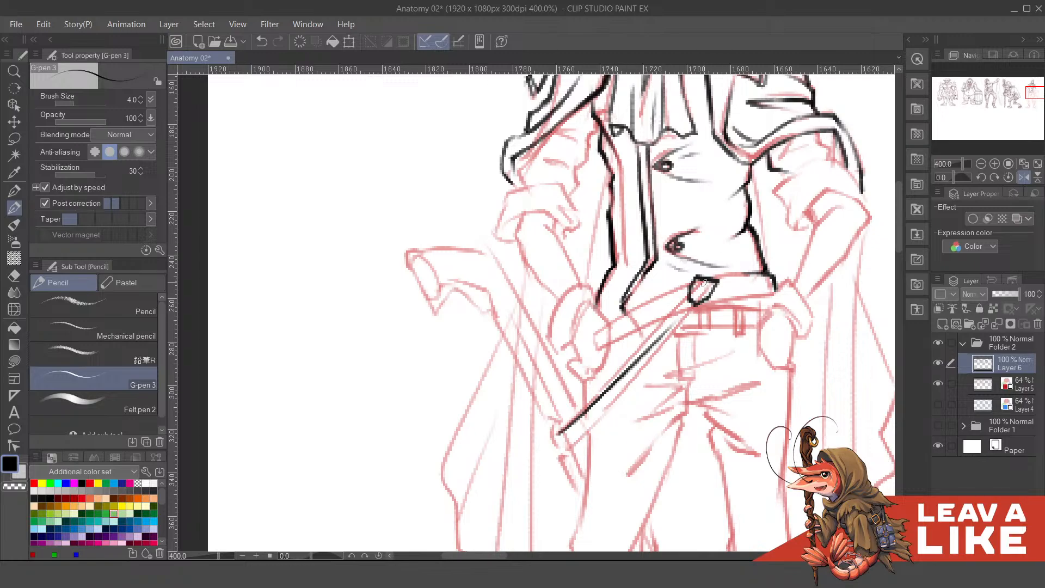
key(ctrl+z)
drag(557, 432, 680, 316)
key(ctrl+z)
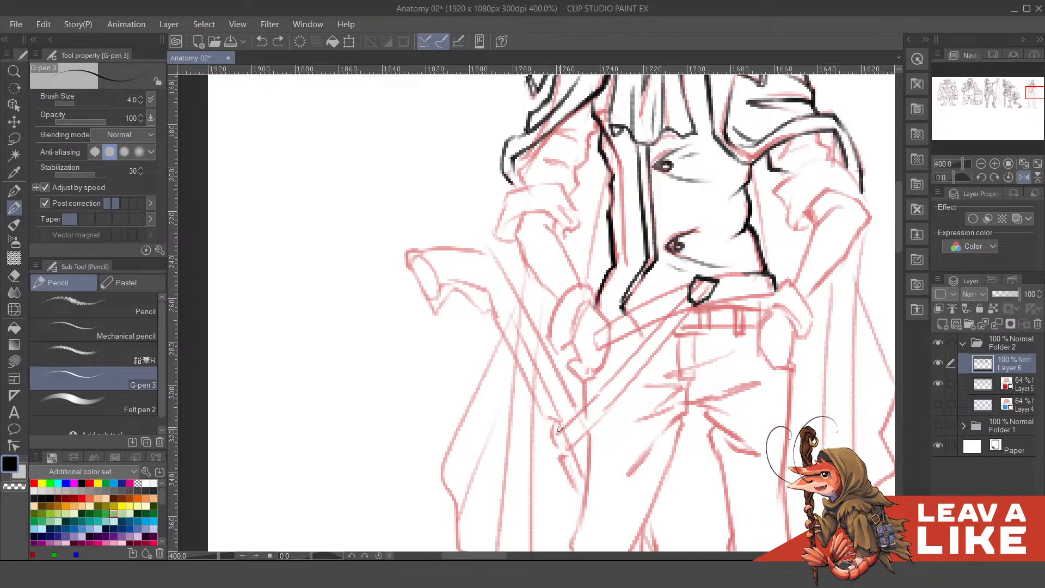
mouse_move(554, 434)
mouse_down()
mouse_move(695, 292)
mouse_move(606, 410)
mouse_move(605, 379)
mouse_move(608, 406)
mouse_move(673, 352)
mouse_move(716, 291)
mouse_up()
drag(801, 245, 747, 280)
drag(698, 329, 705, 305)
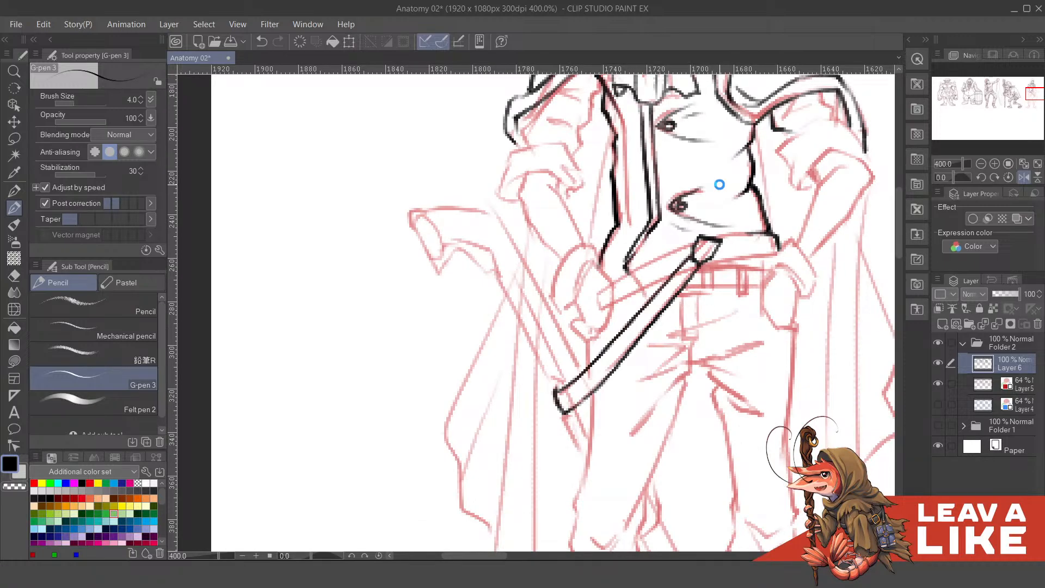
- Save the drawing
key(ctrl+s)
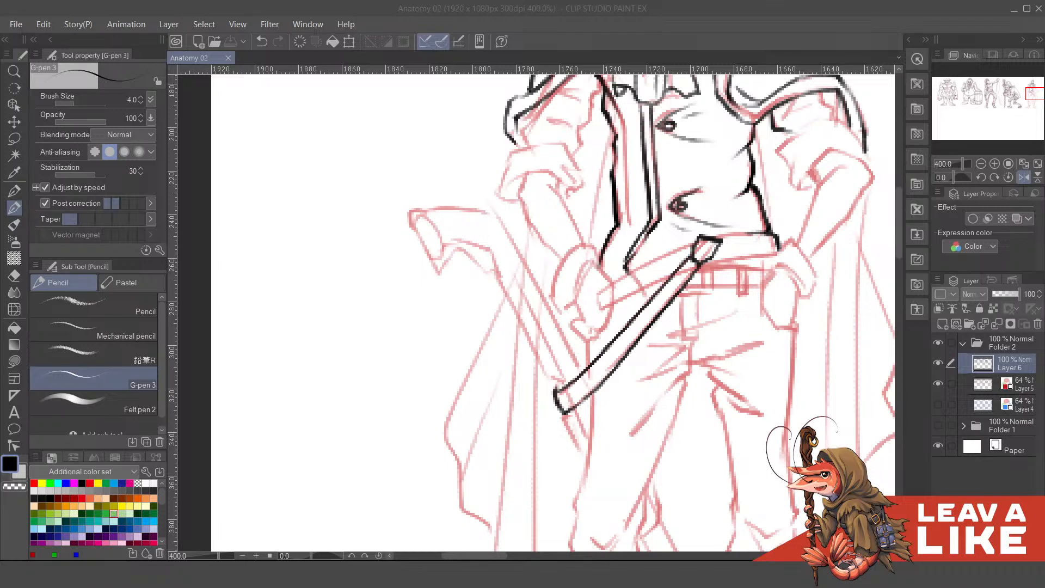
click(776, 32)
- Draw the lower edge of the waist sash beside the hand and outline the thumb and curled fingers of that lowered hand
mouse_move(680, 260)
mouse_down()
mouse_move(673, 241)
mouse_move(662, 260)
mouse_up()
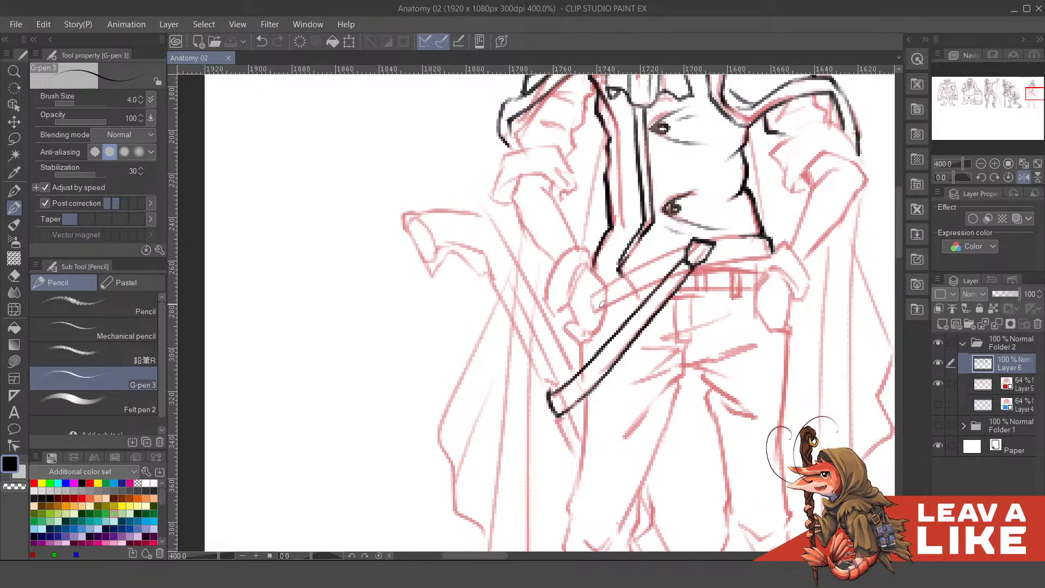
drag(602, 304, 645, 283)
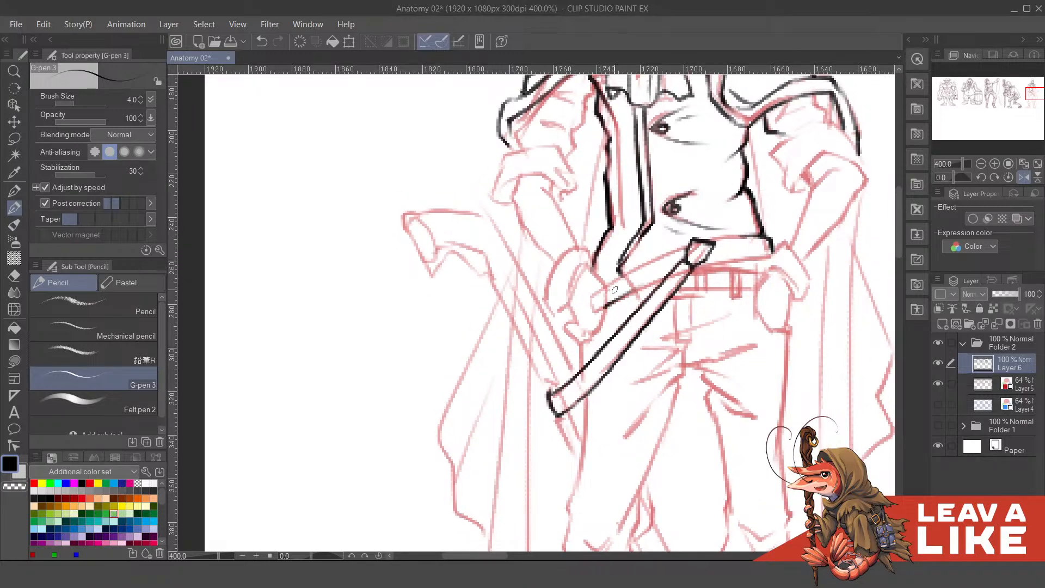
scroll(717, 213, down, 3)
scroll(777, 184, down, 1)
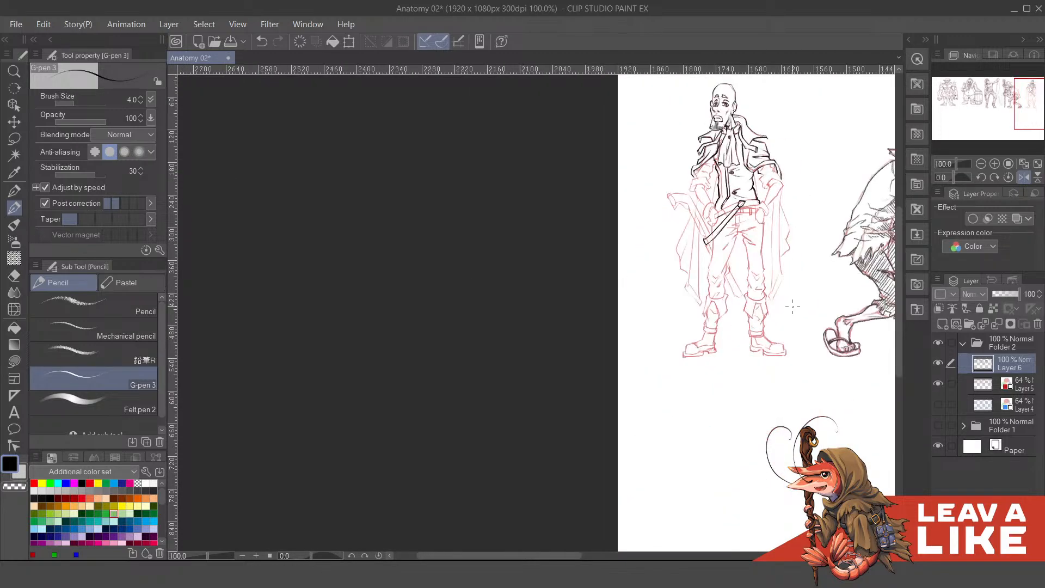
scroll(780, 270, up, 4)
scroll(705, 168, down, 1)
scroll(634, 285, up, 1)
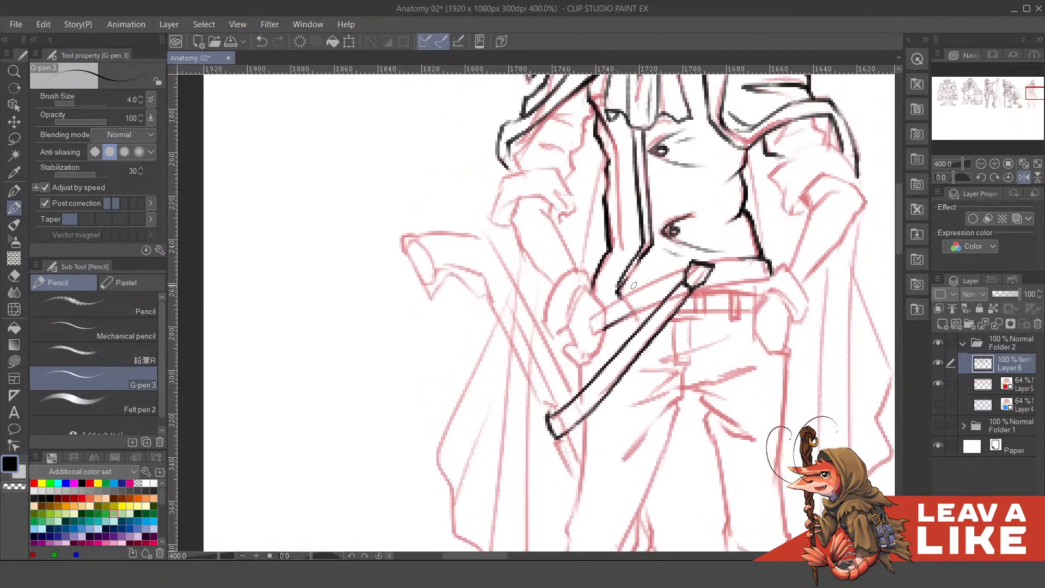
mouse_move(584, 288)
mouse_down()
mouse_move(606, 306)
mouse_move(585, 349)
mouse_move(575, 360)
mouse_move(565, 353)
mouse_move(578, 348)
mouse_move(565, 354)
mouse_move(589, 363)
mouse_move(605, 329)
mouse_up()
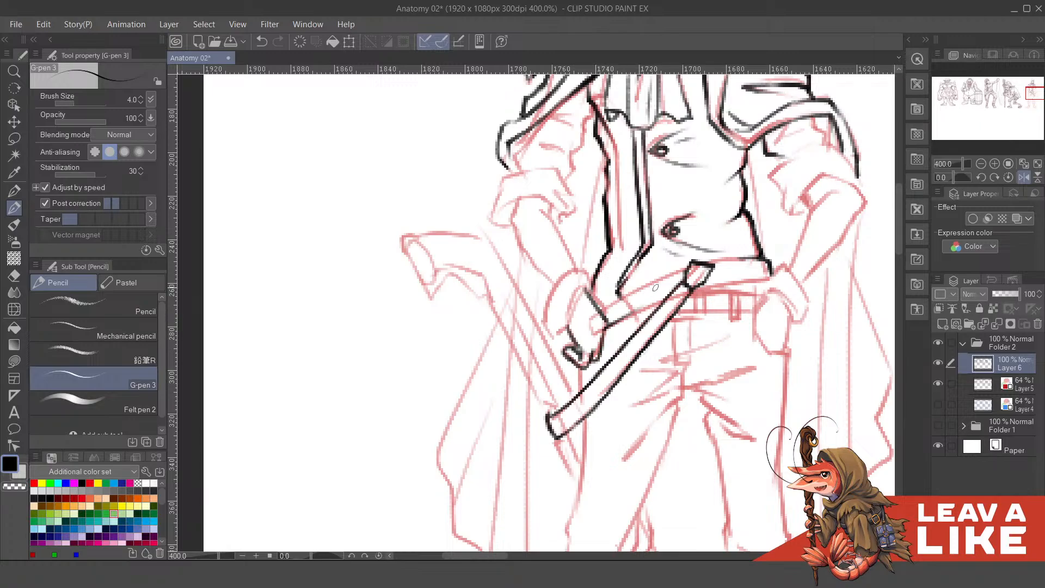
- Outline the wrist cuff above the lowered hand and both sides of the forearm, with a crease along the arm
key(h)
mouse_move(513, 325)
mouse_down()
mouse_move(630, 292)
mouse_move(576, 305)
mouse_move(587, 318)
mouse_up()
mouse_move(653, 277)
mouse_down()
mouse_move(654, 305)
mouse_move(627, 324)
mouse_move(608, 284)
mouse_move(642, 308)
mouse_move(645, 334)
mouse_move(627, 341)
mouse_move(649, 366)
mouse_move(644, 316)
mouse_move(666, 249)
mouse_move(641, 253)
mouse_move(609, 319)
mouse_up()
key(ctrl+z)
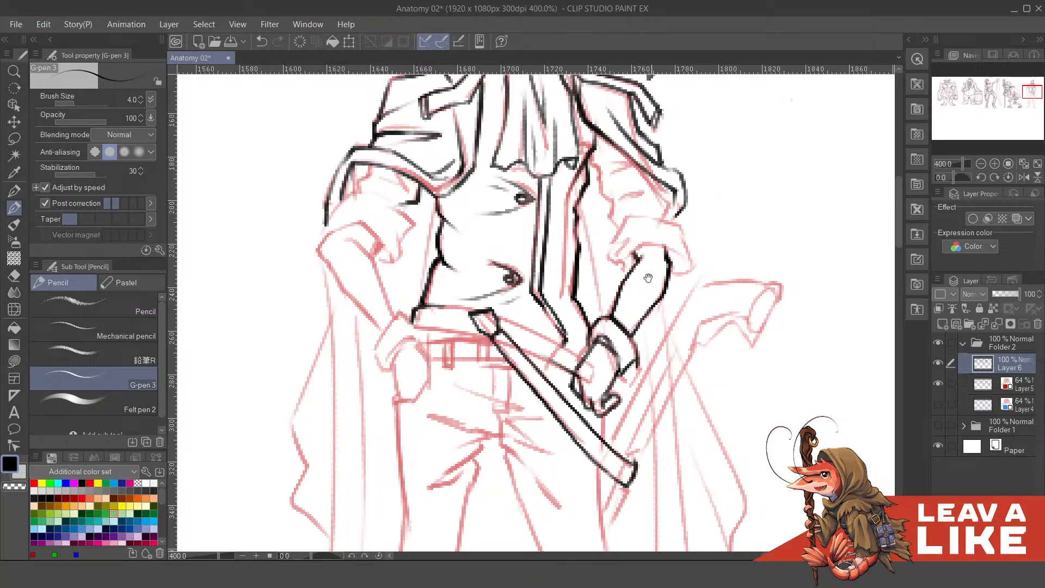
drag(648, 278, 649, 280)
key(ctrl+z)
mouse_move(609, 321)
mouse_down()
mouse_move(644, 244)
mouse_move(622, 296)
mouse_move(638, 256)
mouse_move(639, 267)
mouse_move(656, 241)
mouse_up()
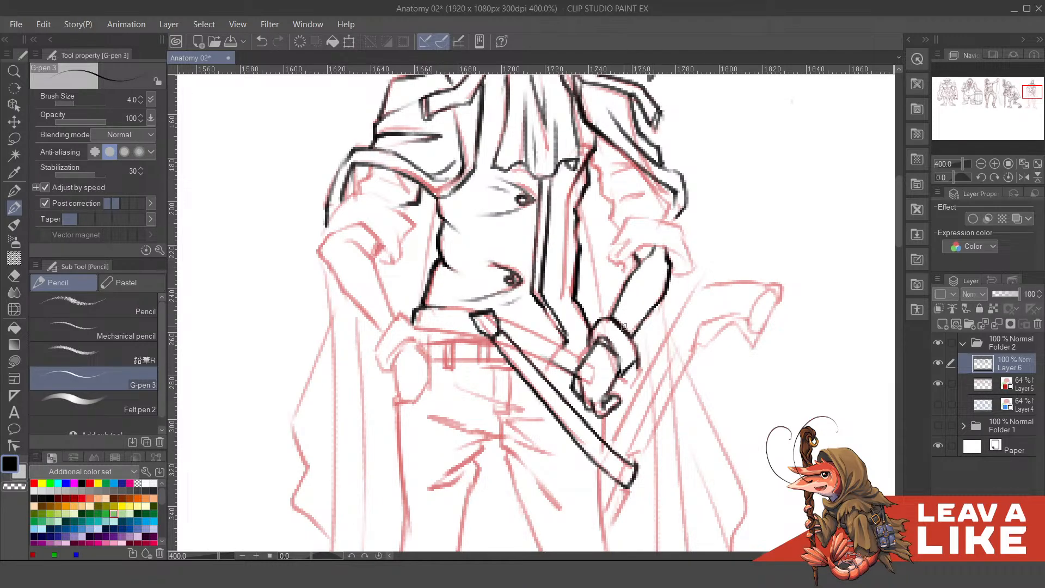
drag(624, 326, 655, 274)
key(ctrl+z)
mouse_move(628, 326)
mouse_down()
mouse_move(660, 264)
mouse_move(673, 303)
mouse_move(661, 284)
mouse_move(673, 246)
mouse_up()
drag(635, 298, 646, 319)
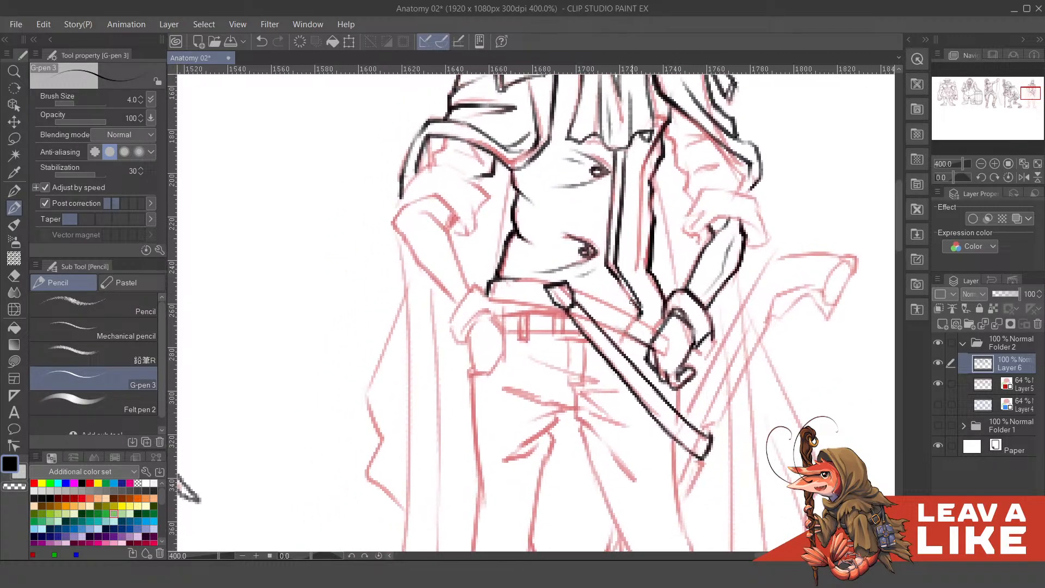
- Draw the upper and lower edges of the waist sash running from the knot to the lowered hand
drag(572, 289, 657, 330)
key(ctrl+z)
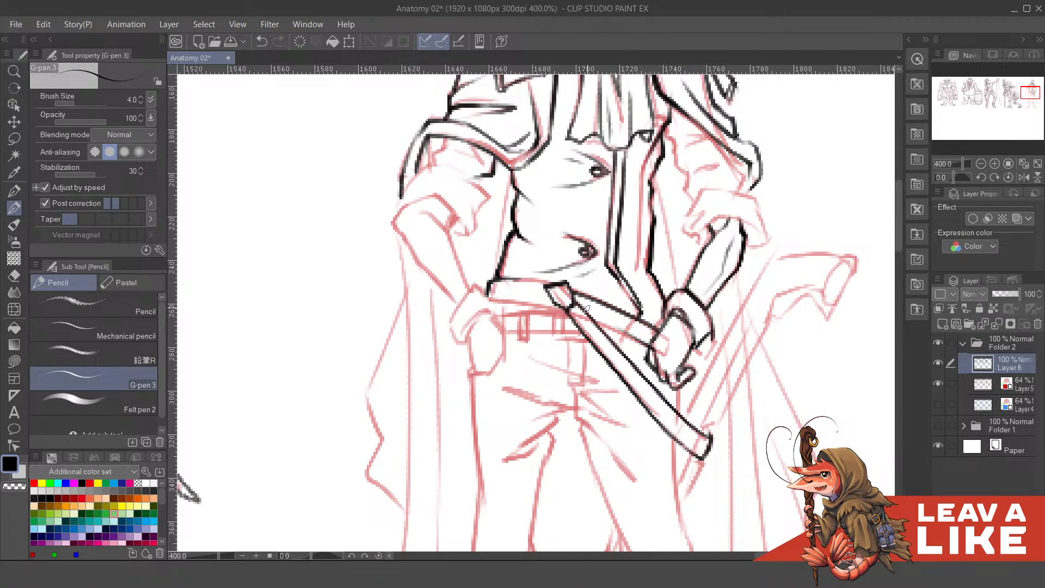
drag(590, 319, 650, 349)
drag(563, 297, 632, 320)
- Outline the belt with its loops, the pocketed hand, the outer trouser edge beneath it and short creases near the pocket
mouse_move(558, 323)
mouse_down()
mouse_move(624, 332)
mouse_move(681, 294)
mouse_move(667, 284)
mouse_move(595, 316)
mouse_move(598, 291)
mouse_move(601, 321)
mouse_move(644, 313)
mouse_move(639, 289)
mouse_move(607, 293)
mouse_move(628, 293)
mouse_move(626, 269)
mouse_move(598, 287)
mouse_move(605, 313)
mouse_move(627, 310)
mouse_move(618, 270)
mouse_move(571, 296)
mouse_move(593, 302)
mouse_move(683, 219)
mouse_move(662, 217)
mouse_move(561, 362)
mouse_move(546, 358)
mouse_move(564, 357)
mouse_move(579, 311)
mouse_move(556, 332)
mouse_move(552, 442)
mouse_move(603, 306)
mouse_move(571, 381)
mouse_up()
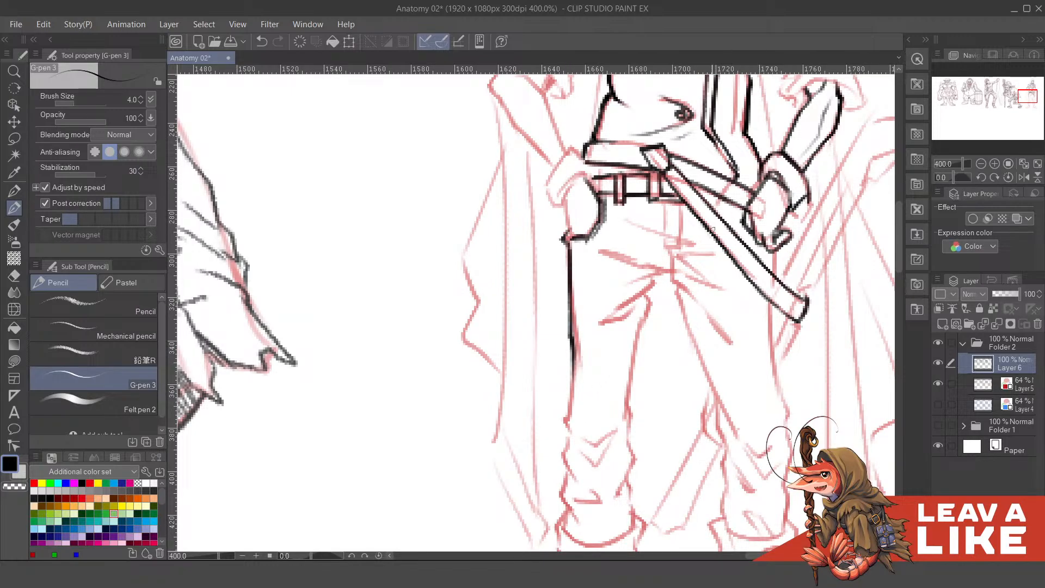
scroll(712, 240, down, 2)
scroll(712, 240, up, 2)
drag(656, 196, 617, 351)
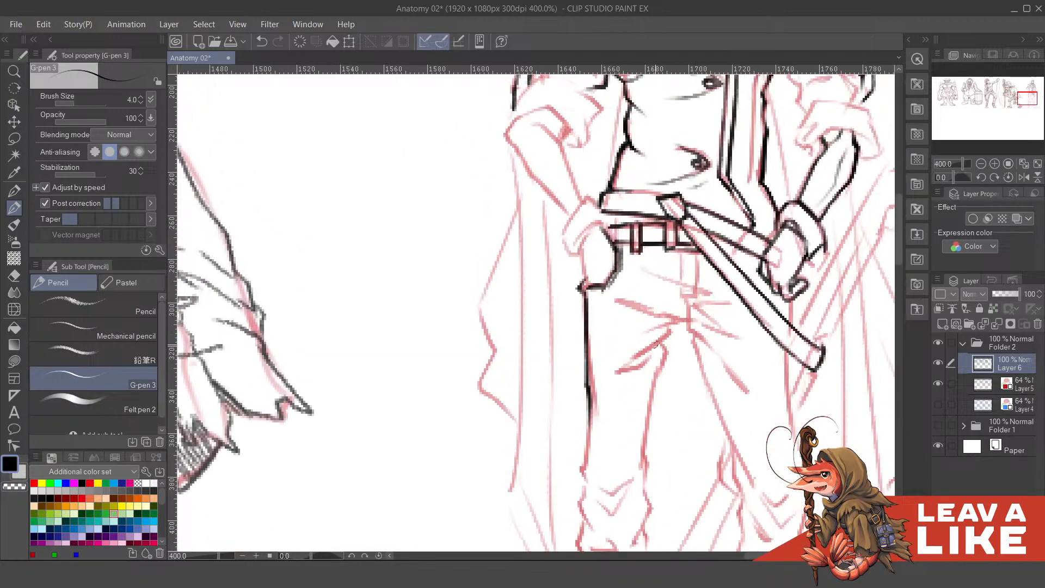
drag(595, 306, 614, 318)
scroll(626, 291, up, 2)
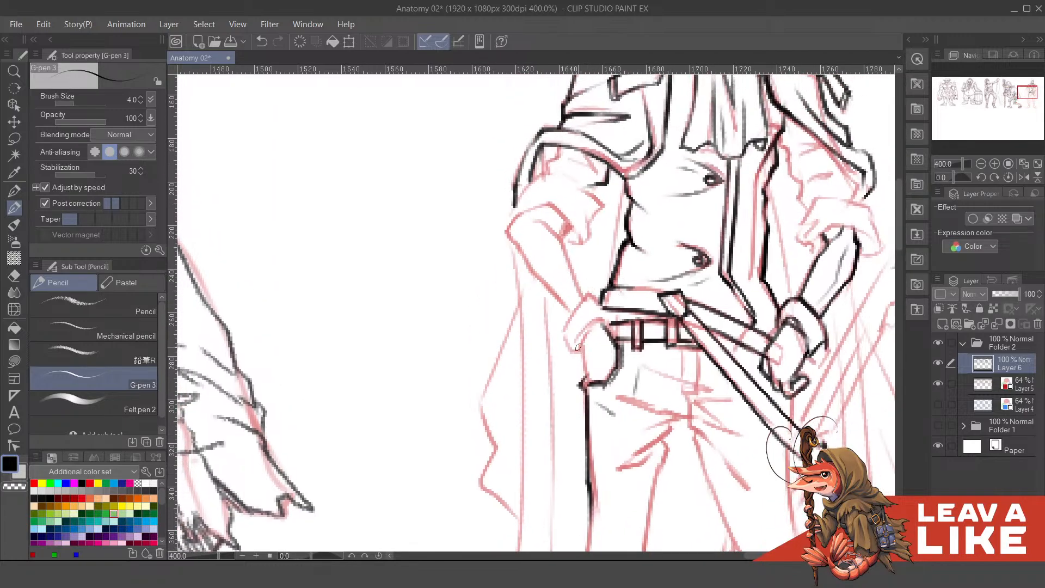
- Outline the folded cuff around the wrist of the pocketed hand
mouse_move(575, 345)
mouse_down()
mouse_move(595, 317)
mouse_move(604, 327)
mouse_move(579, 351)
mouse_move(593, 326)
mouse_move(589, 385)
mouse_up()
key(ctrl+z)
drag(590, 313, 593, 331)
mouse_move(584, 368)
mouse_down()
mouse_move(566, 348)
mouse_move(591, 302)
mouse_move(571, 342)
mouse_move(588, 317)
mouse_move(608, 327)
mouse_move(615, 358)
mouse_up()
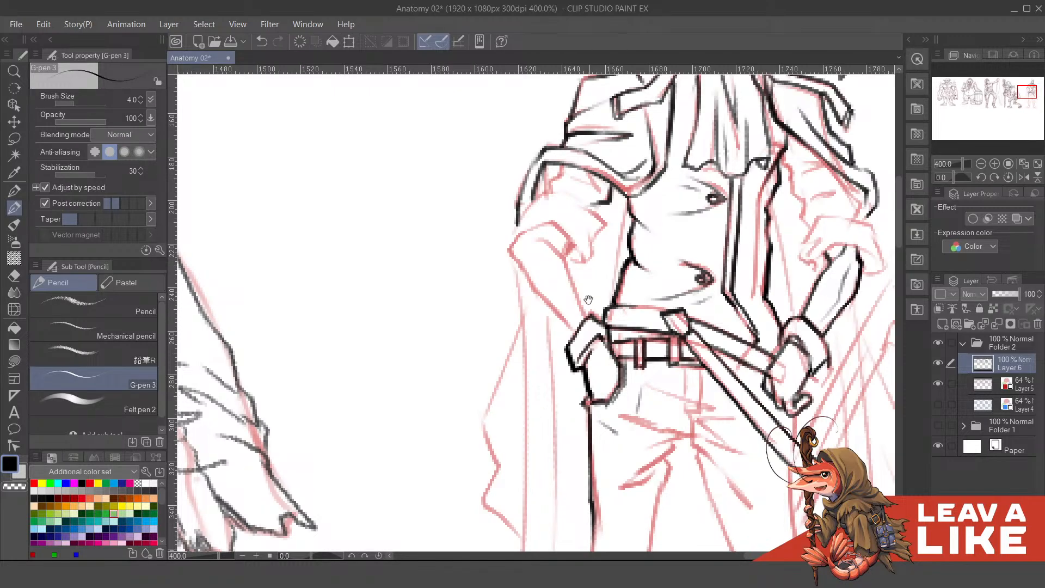
- Draw both sides of the forearm above the pocketed hand, from the wrist cuff up to the bent elbow
drag(588, 299, 610, 367)
mouse_move(567, 320)
mouse_down()
mouse_move(596, 355)
mouse_move(576, 331)
mouse_move(600, 399)
mouse_up()
key(ctrl+z)
drag(576, 333, 599, 387)
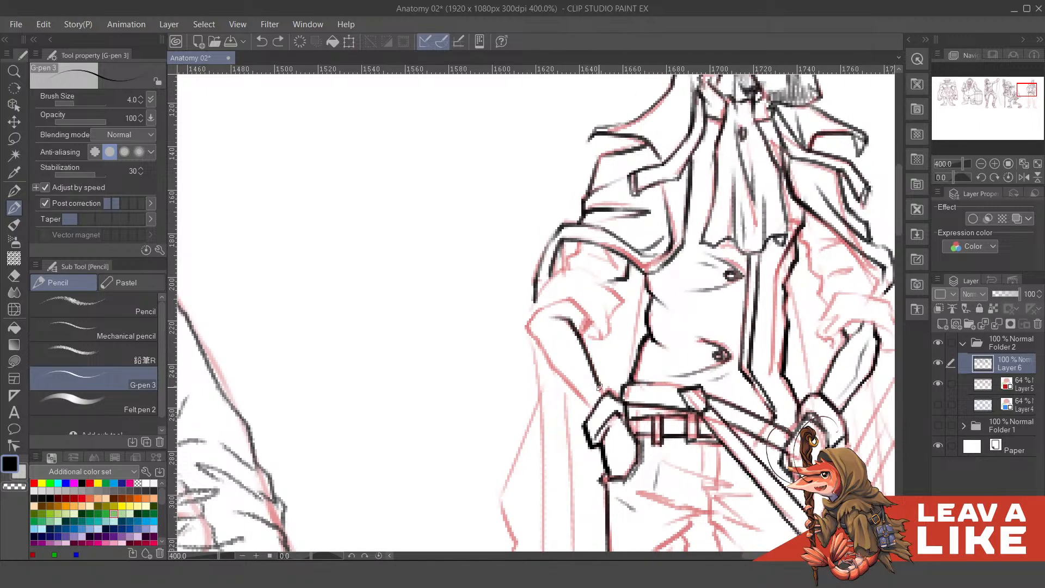
drag(559, 345, 567, 354)
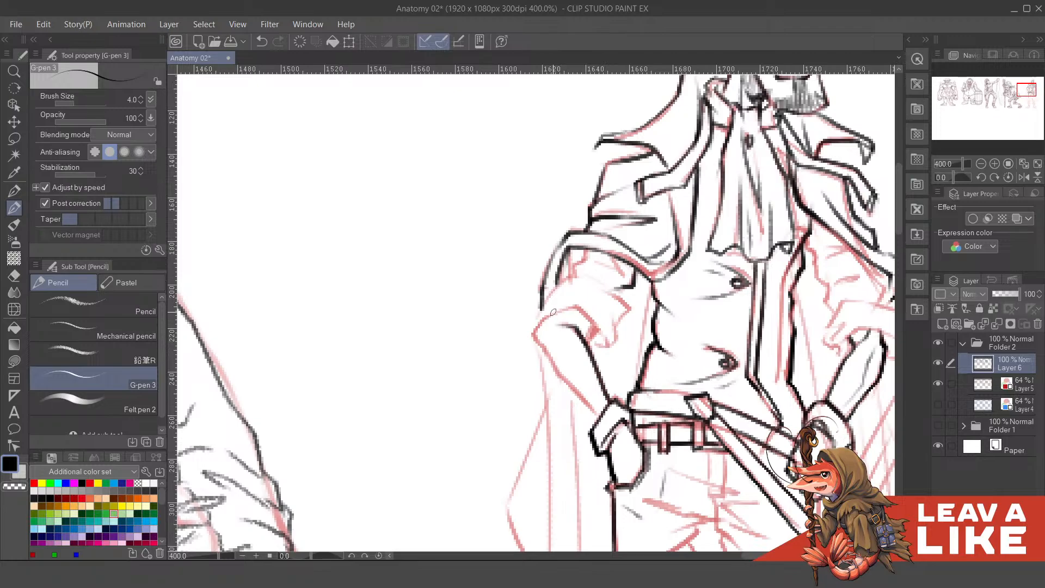
mouse_move(536, 320)
mouse_down()
mouse_move(551, 308)
mouse_move(533, 339)
mouse_move(596, 424)
mouse_up()
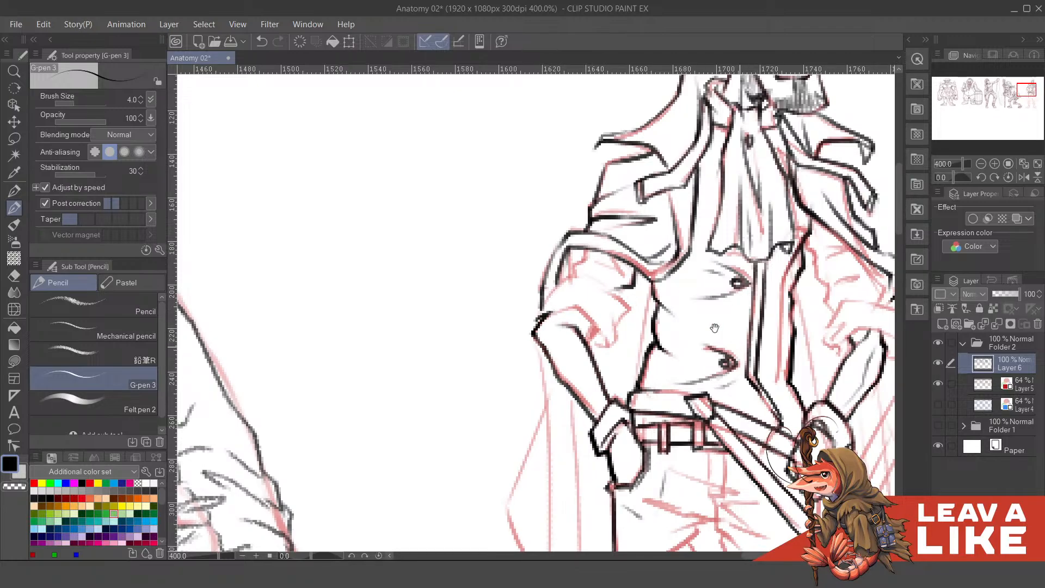
- Draw the rolled-up sleeve and its fabric folds above the elbow of the arm with the pocketed hand
drag(714, 328, 679, 311)
mouse_move(552, 325)
mouse_down()
mouse_move(564, 310)
mouse_move(531, 323)
mouse_move(546, 317)
mouse_move(573, 346)
mouse_move(560, 354)
mouse_move(585, 355)
mouse_move(582, 326)
mouse_move(595, 327)
mouse_move(596, 310)
mouse_move(540, 292)
mouse_move(519, 308)
mouse_up()
key(ctrl+z)
key(ctrl+z)
scroll(517, 322, up, 3)
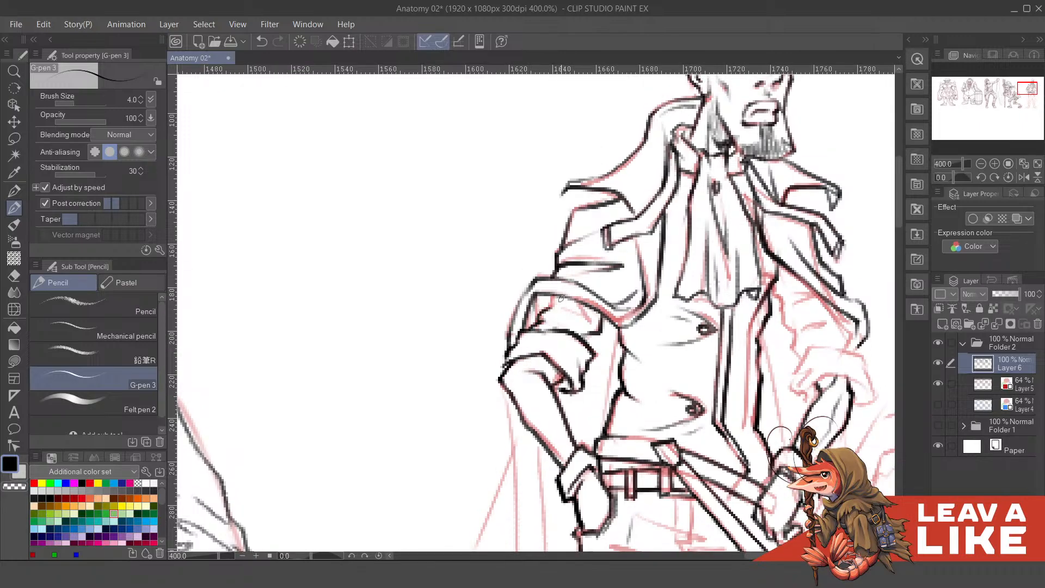
drag(549, 303, 554, 296)
drag(593, 334, 591, 345)
- Outline the rolled sleeve cuff above the forearm of the lowered hand and add its inner folds
key(h)
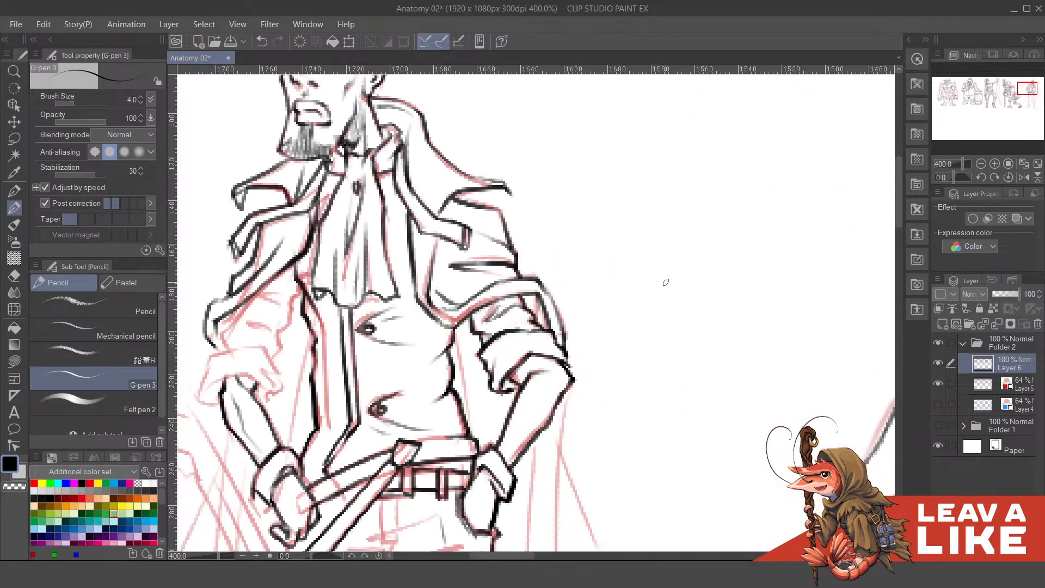
mouse_move(585, 308)
mouse_down()
mouse_move(651, 280)
mouse_move(747, 290)
mouse_up()
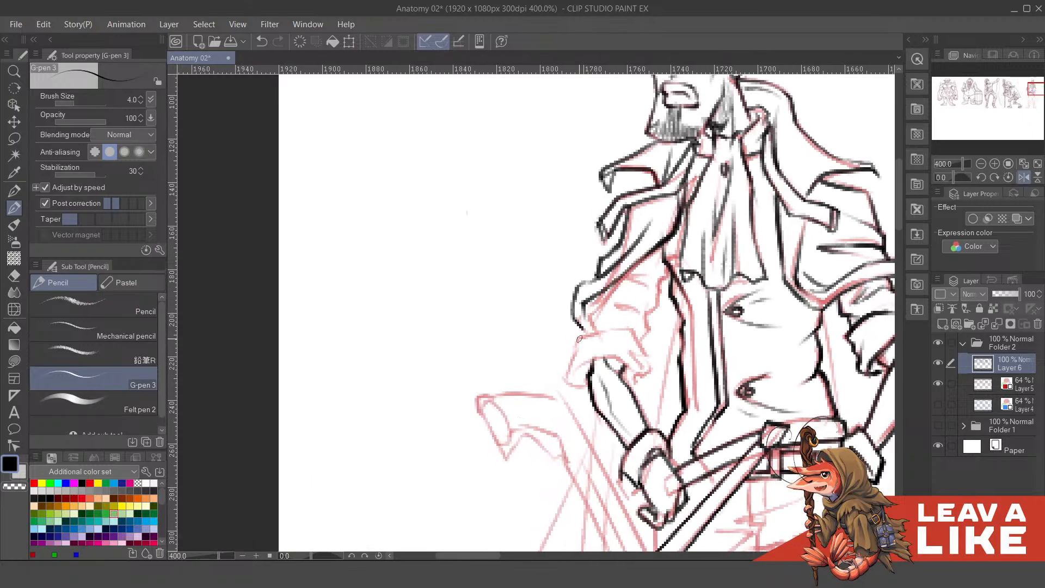
mouse_move(581, 336)
mouse_down()
mouse_move(637, 328)
mouse_move(587, 333)
mouse_move(630, 327)
mouse_move(651, 354)
mouse_move(638, 389)
mouse_up()
key(ctrl+z)
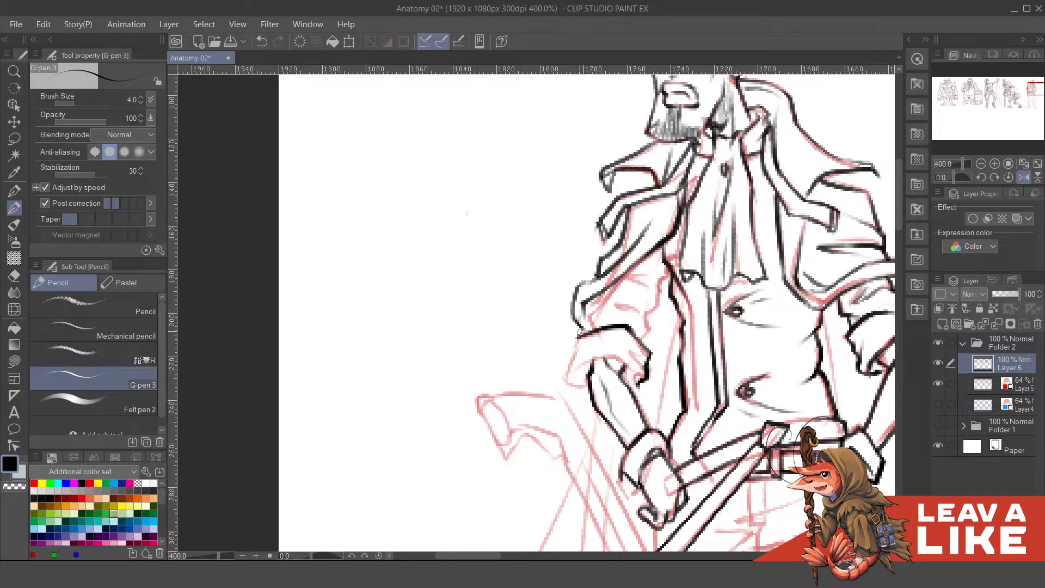
mouse_move(579, 333)
mouse_down()
mouse_move(574, 378)
mouse_move(599, 353)
mouse_move(637, 388)
mouse_up()
drag(628, 347, 638, 374)
- Draw the upper sleeve's wrinkled edge beside the waistcoat and the fabric folds between the rolled cuff and the cape
mouse_move(749, 279)
mouse_down()
mouse_move(672, 288)
mouse_move(769, 302)
mouse_up()
scroll(604, 369, up, 1)
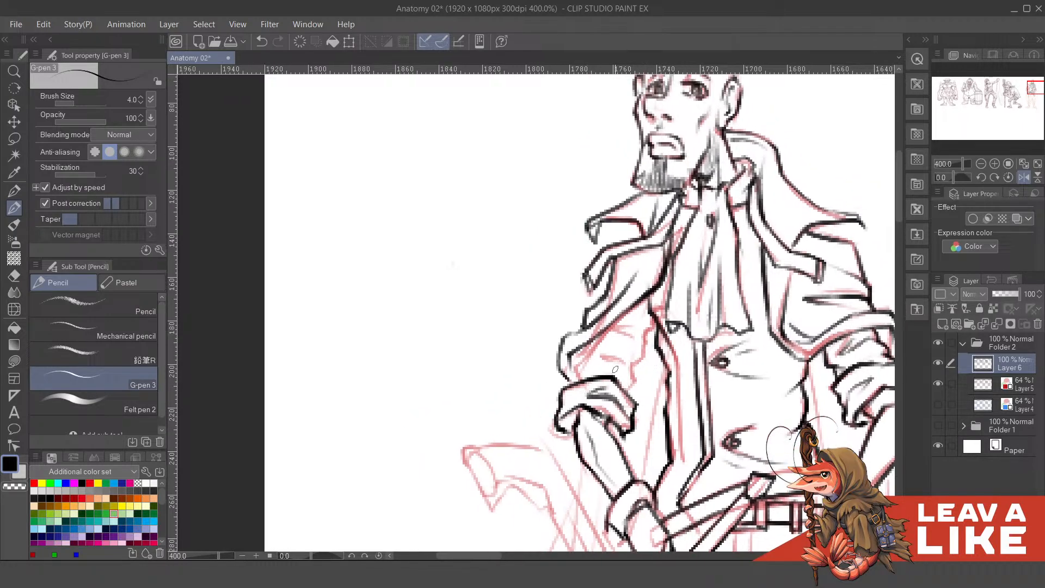
drag(635, 399, 644, 338)
drag(602, 349, 625, 340)
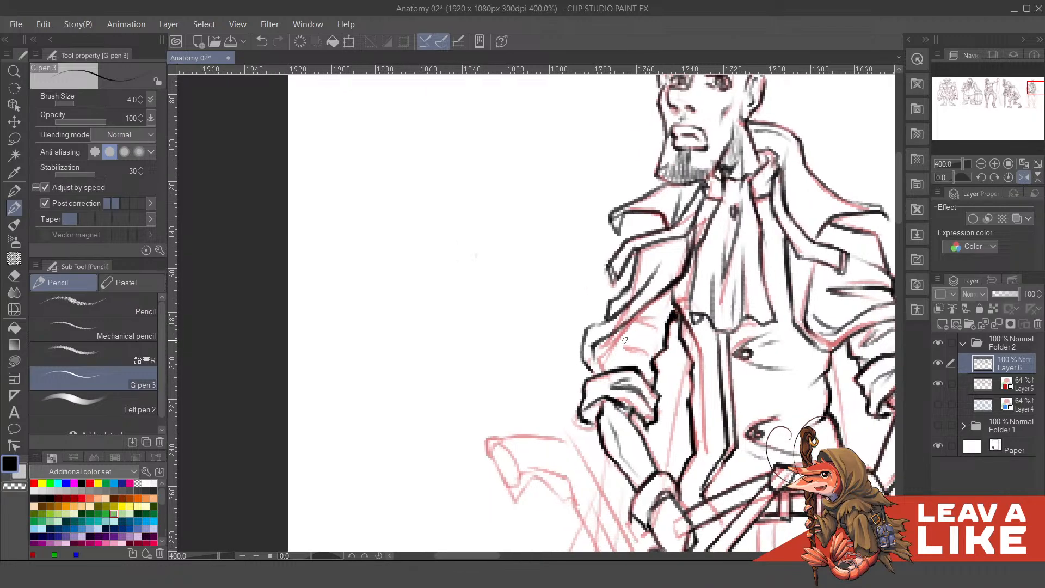
drag(597, 375, 612, 336)
mouse_move(652, 364)
mouse_down()
mouse_move(619, 350)
mouse_move(649, 365)
mouse_up()
drag(628, 320, 662, 308)
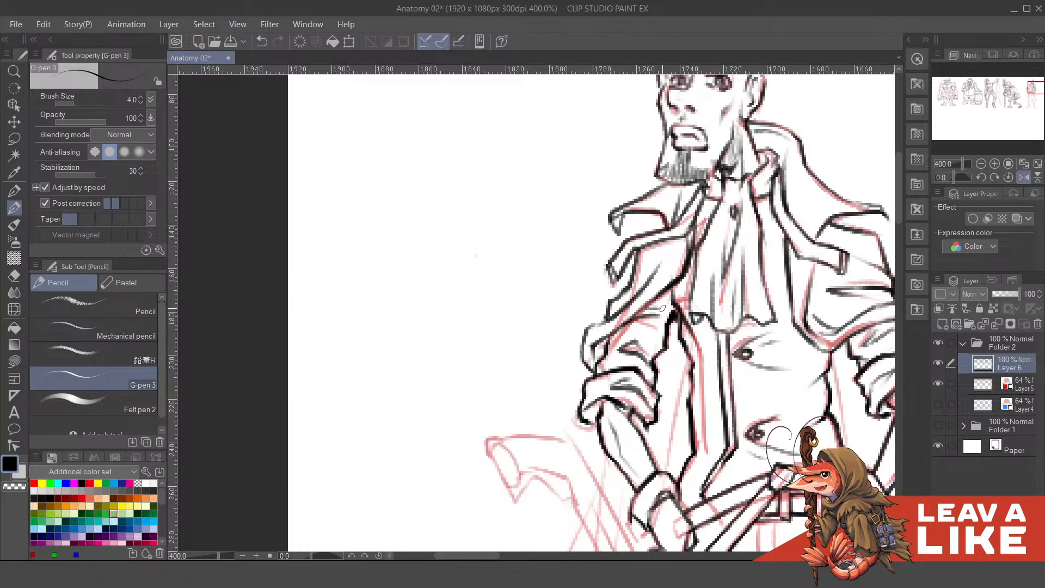
- Hide the Layer 5 sketch to examine the line art beside the neighbouring figures, and show the sketch again
click(937, 384)
scroll(786, 303, down, 3)
drag(893, 318, 761, 302)
drag(833, 405, 699, 389)
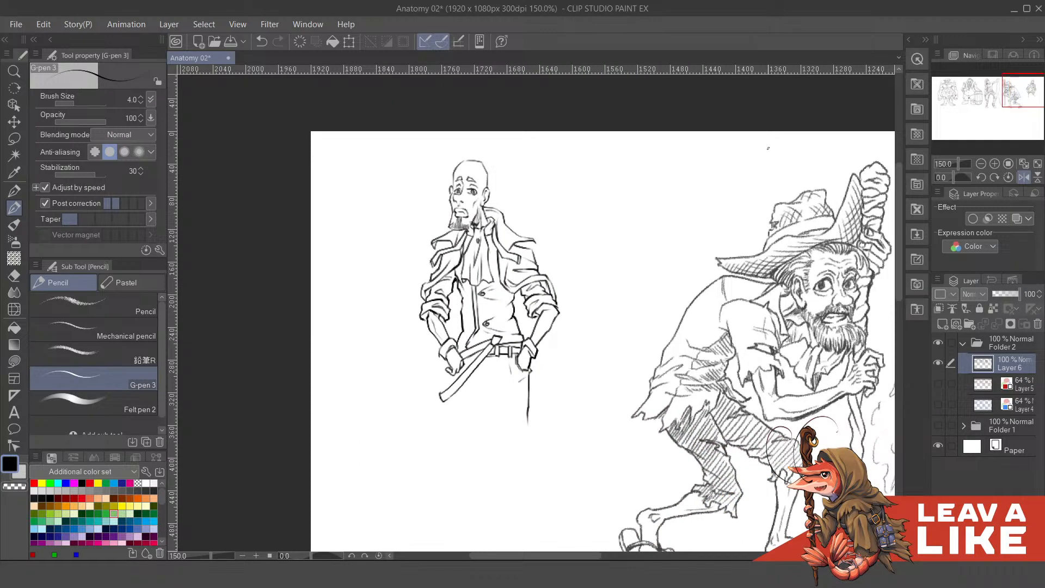
scroll(778, 136, down, 1)
drag(801, 416, 754, 419)
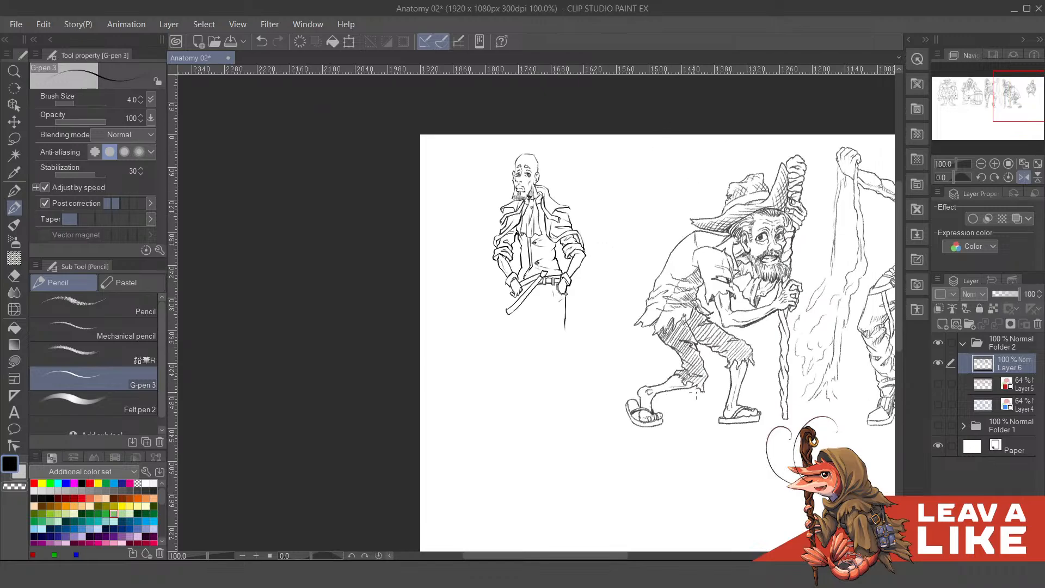
drag(696, 392, 635, 343)
drag(697, 349, 711, 389)
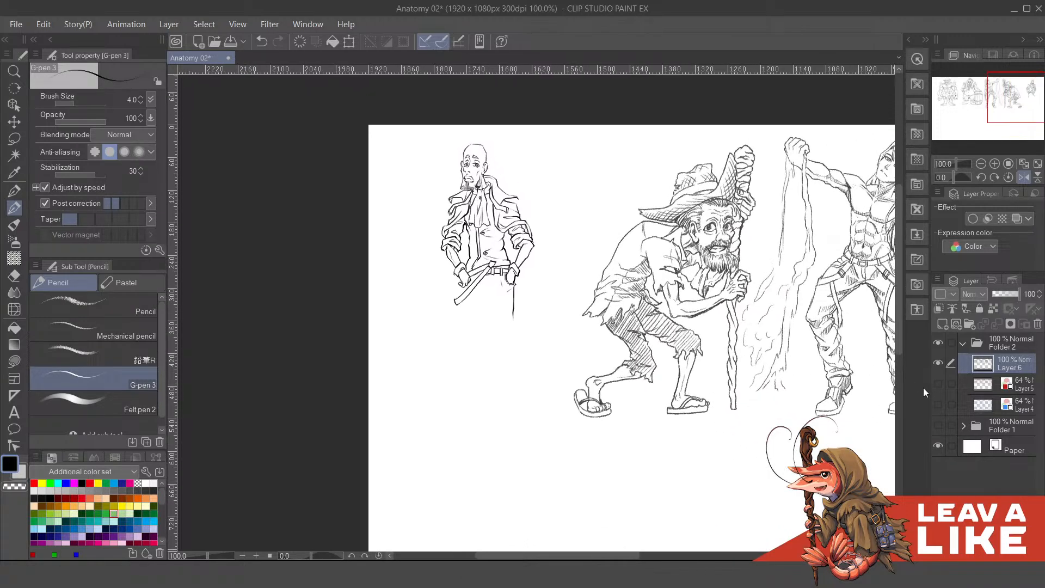
click(938, 385)
- Rotate the canvas and draw the small trigger guard beneath the curved grip of the pistol at the gentleman's side
scroll(522, 296, up, 4)
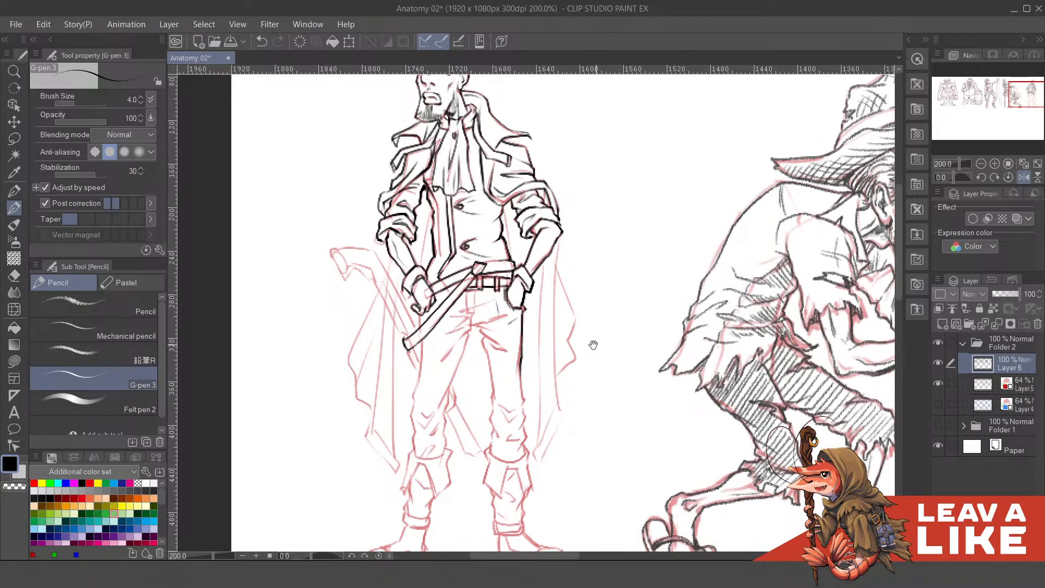
mouse_move(593, 345)
mouse_down()
mouse_move(611, 311)
mouse_move(588, 333)
mouse_move(623, 379)
mouse_up()
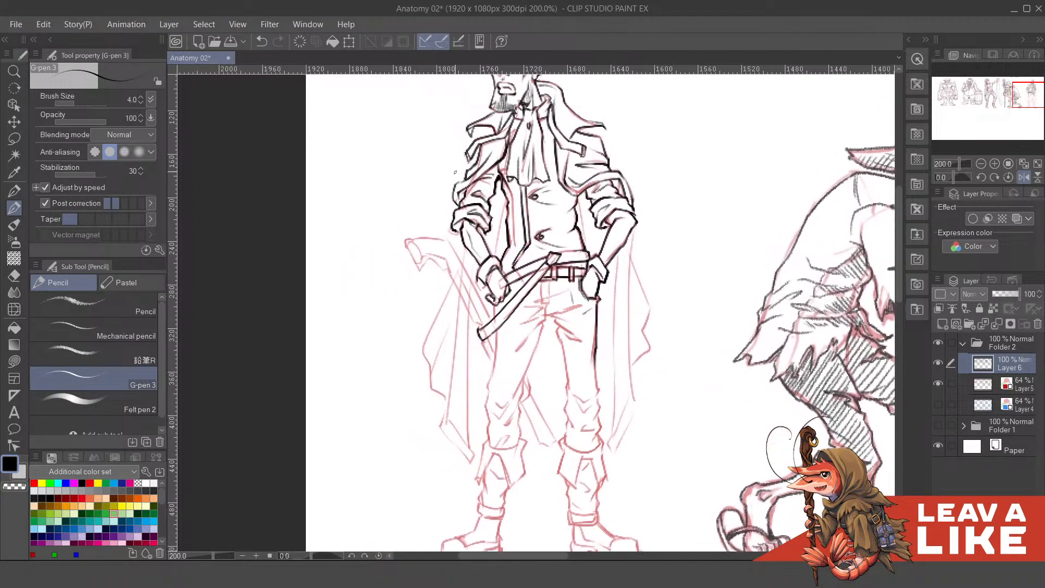
scroll(472, 231, up, 2)
key(minus)
key(minus)
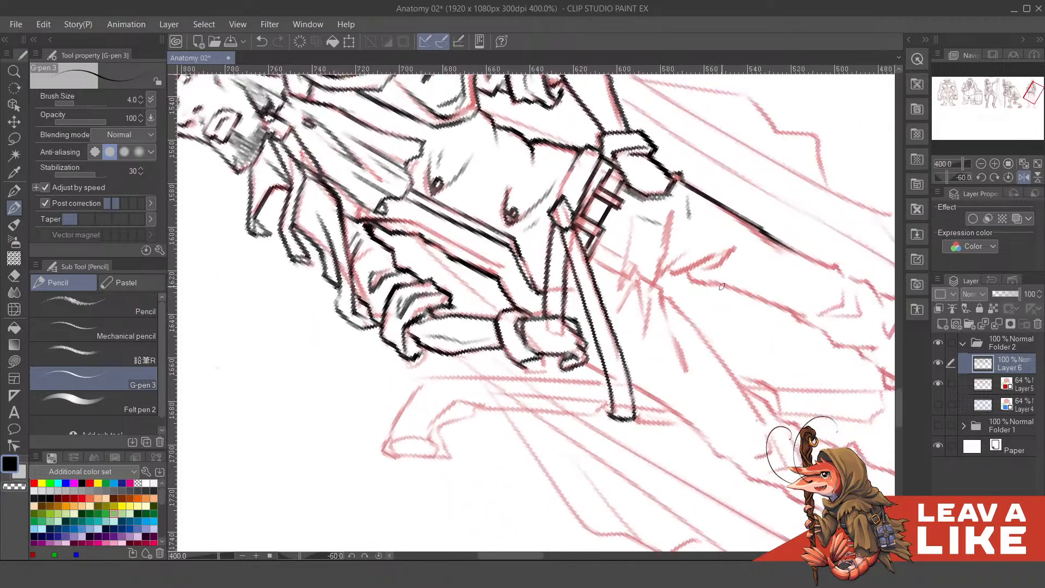
drag(626, 319, 735, 235)
key(minus)
key(minus)
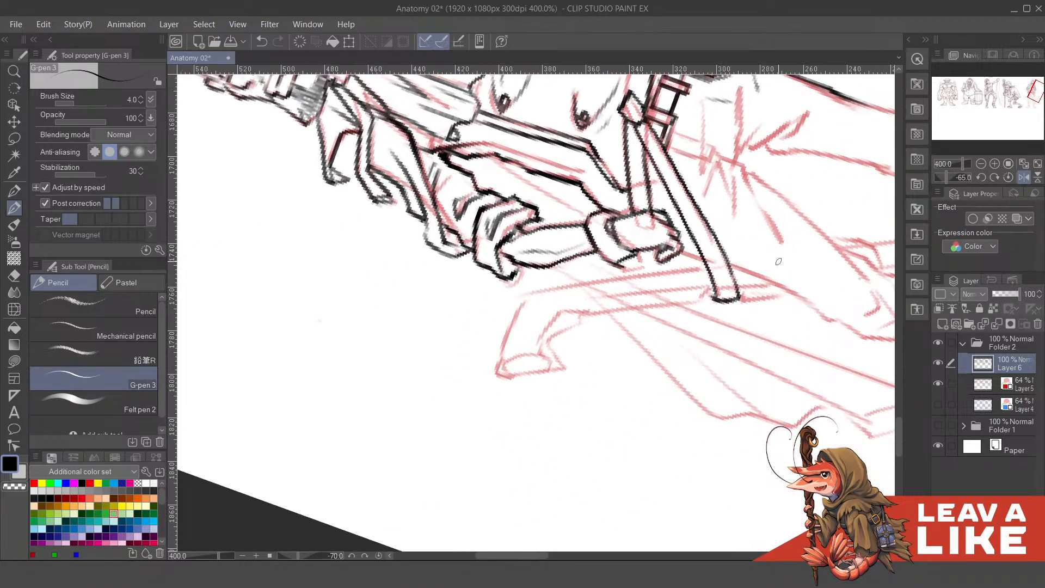
key(minus)
key(minus)
drag(575, 306, 590, 348)
mouse_move(604, 311)
mouse_down()
mouse_move(627, 311)
mouse_move(597, 314)
mouse_move(608, 309)
mouse_move(605, 325)
mouse_move(612, 307)
mouse_move(618, 359)
mouse_up()
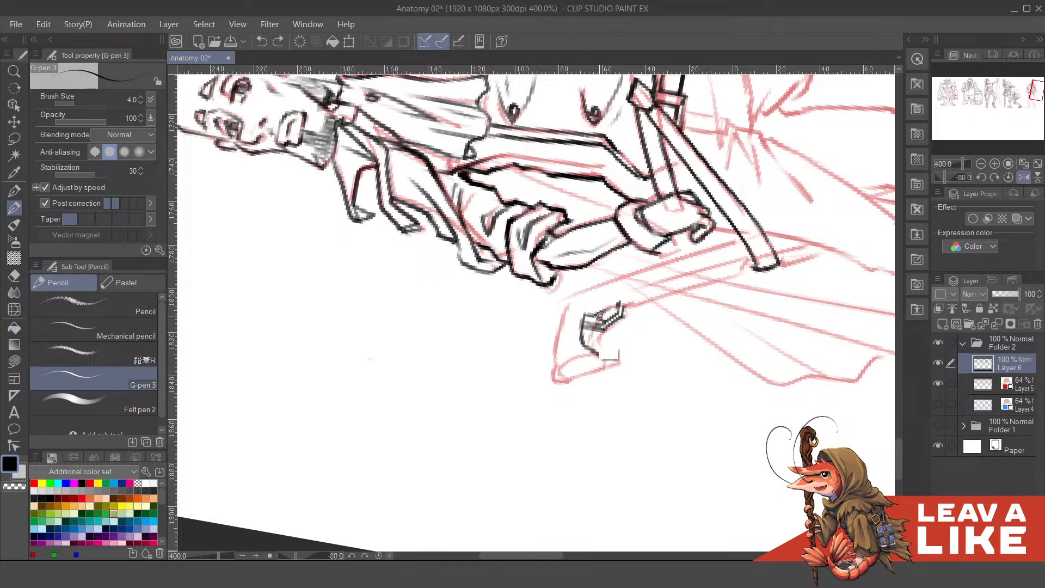
key(ctrl+z)
key(ctrl+z)
drag(596, 320, 614, 310)
drag(649, 276, 651, 287)
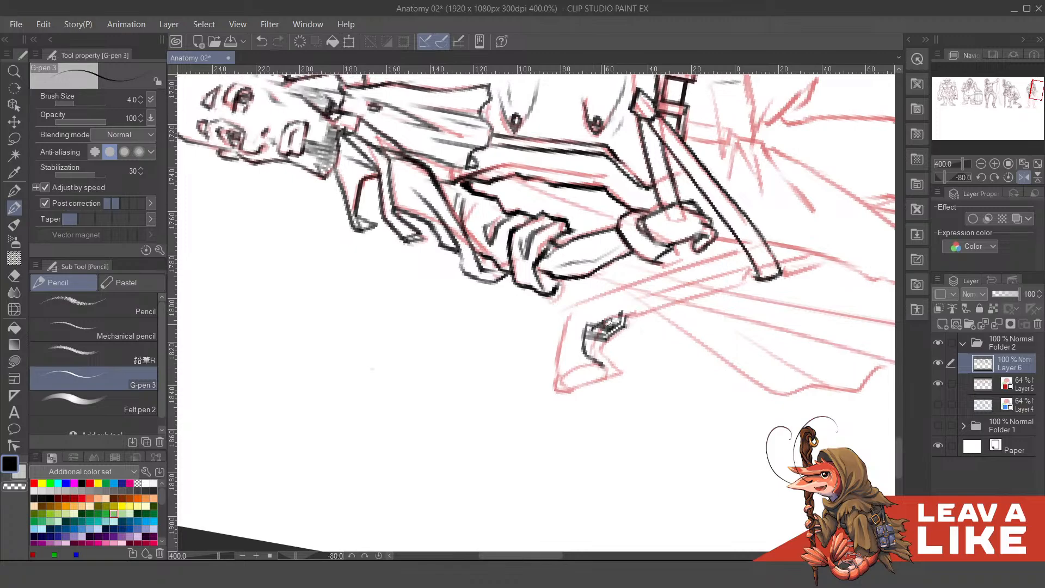
- Outline the pistol's curved grip with its oval butt and draw the small hammer above it
drag(588, 325, 645, 289)
mouse_move(563, 376)
mouse_down()
mouse_move(591, 357)
mouse_move(601, 366)
mouse_move(592, 381)
mouse_move(603, 373)
mouse_move(582, 357)
mouse_move(562, 370)
mouse_move(564, 385)
mouse_move(585, 380)
mouse_move(580, 318)
mouse_up()
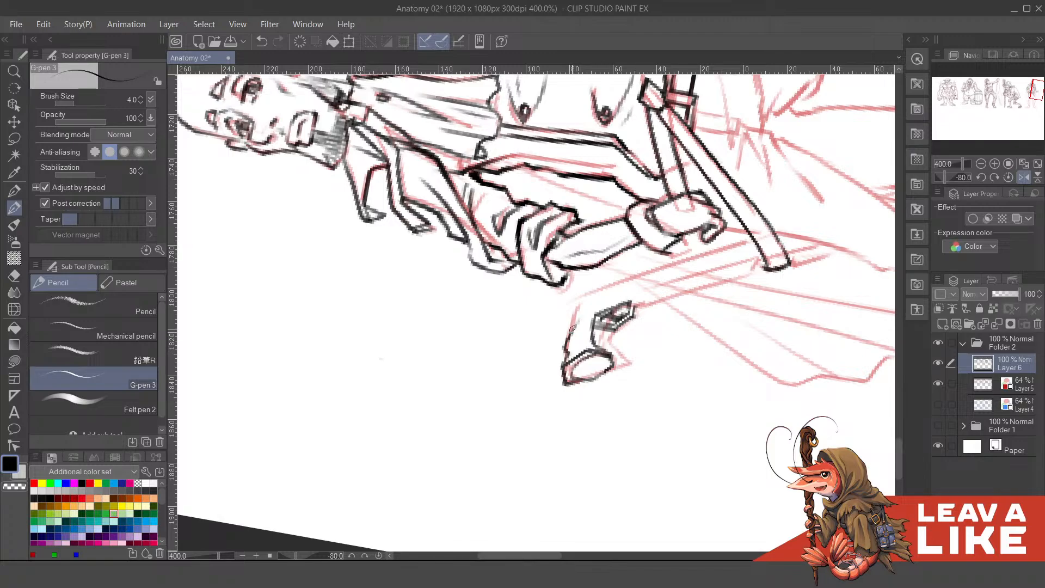
mouse_move(568, 337)
mouse_down()
mouse_move(572, 313)
mouse_move(597, 317)
mouse_up()
mouse_move(568, 304)
mouse_down()
mouse_move(592, 304)
mouse_move(593, 313)
mouse_move(546, 312)
mouse_up()
key(ctrl+z)
mouse_move(546, 312)
mouse_down()
mouse_move(556, 322)
mouse_move(563, 309)
mouse_up()
drag(682, 251, 668, 261)
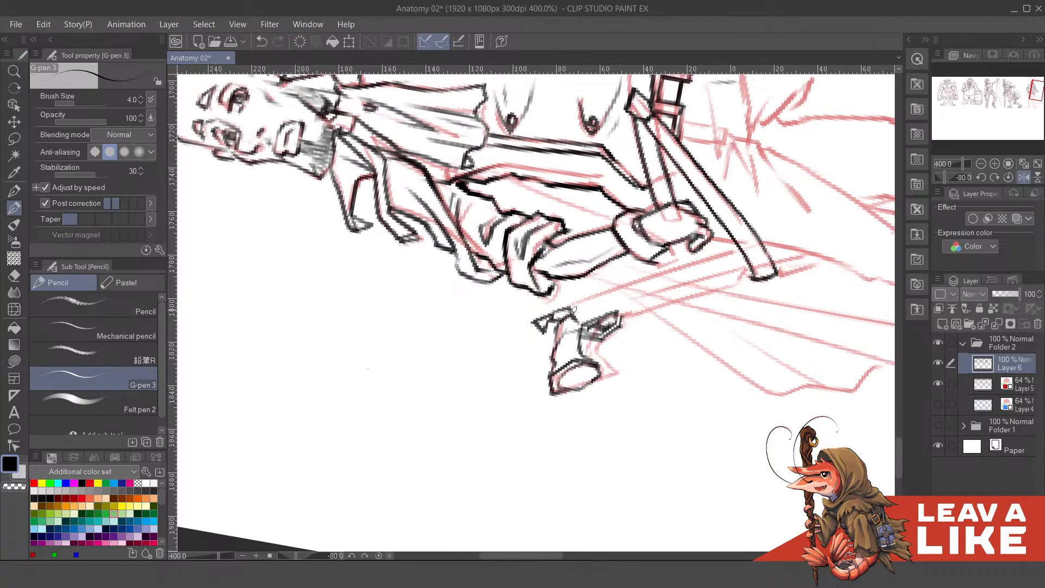
- Draw the long straight upper edge of the pistol's barrel from the hammer toward the lowered hand
drag(571, 310, 626, 279)
key(ctrl+z)
mouse_move(570, 311)
mouse_down()
mouse_move(601, 279)
mouse_move(587, 300)
mouse_move(655, 273)
mouse_up()
key(minus)
key(minus)
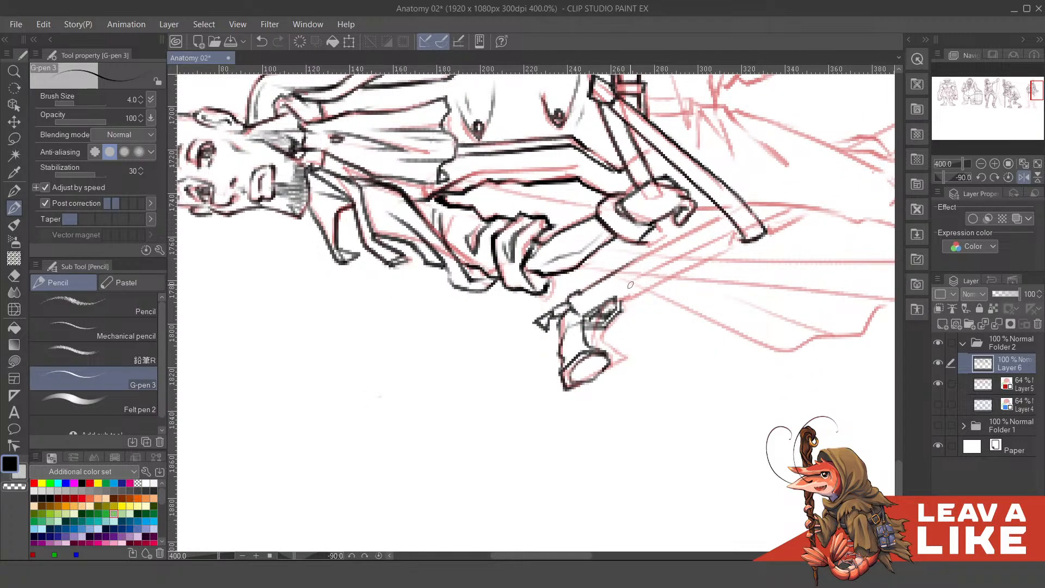
- Draw the long parallel lines of the pistol's barrel beside its upper edge, ending near the sash
drag(626, 282, 682, 248)
key(ctrl+z)
drag(624, 282, 691, 240)
drag(629, 280, 737, 208)
key(ctrl+z)
drag(628, 281, 729, 225)
key(ctrl+z)
drag(626, 284, 724, 231)
drag(613, 270, 717, 216)
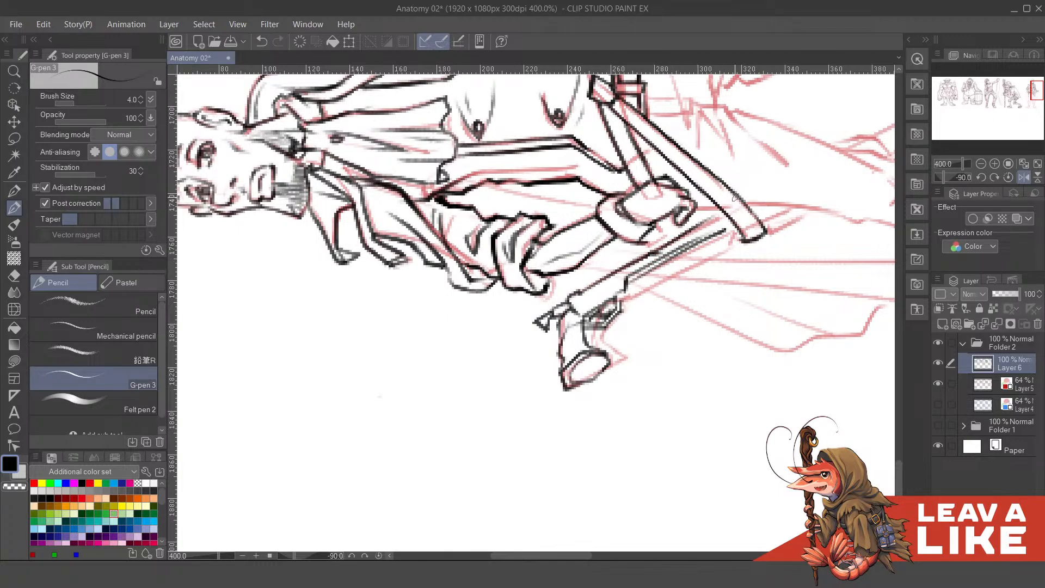
key(ctrl+z)
drag(607, 275, 718, 217)
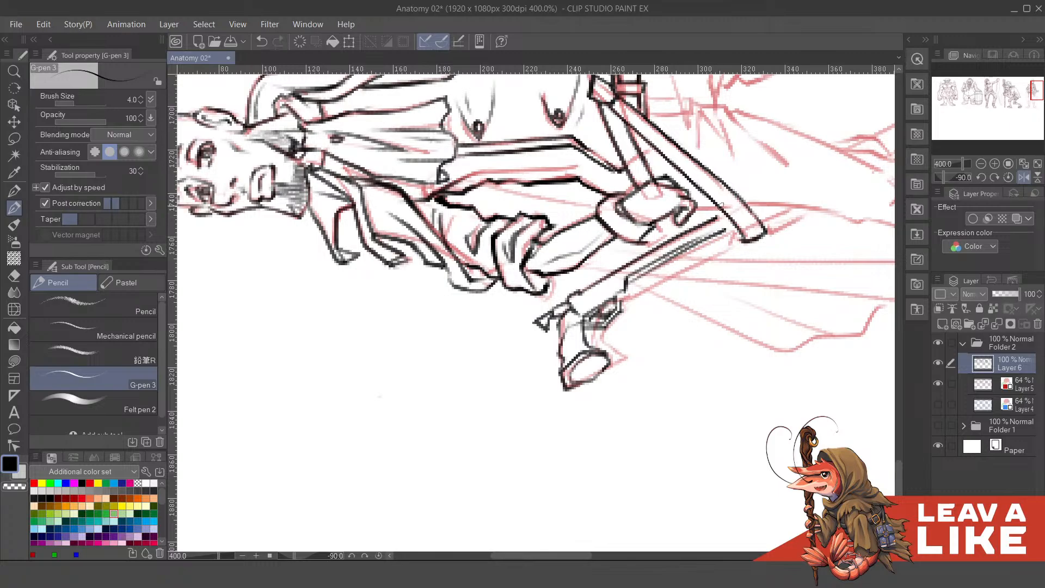
- Close the barrel lines near the diagonal sash and draw the weapon's lower edge from the trigger guard down to it
scroll(777, 224, down, 2)
mouse_move(780, 239)
mouse_down()
mouse_move(826, 467)
mouse_move(644, 522)
mouse_up()
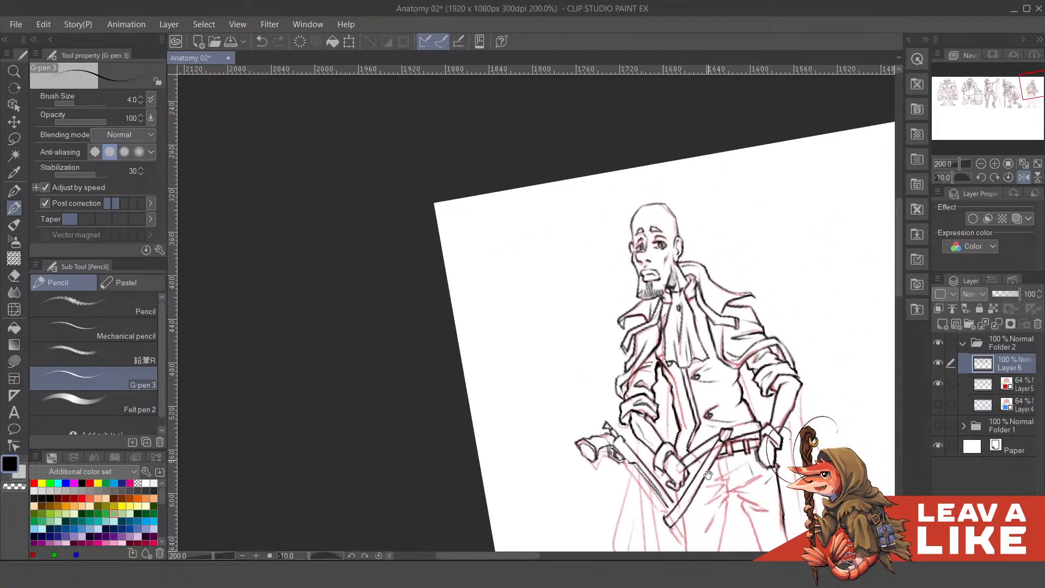
drag(644, 460, 527, 281)
scroll(552, 377, up, 4)
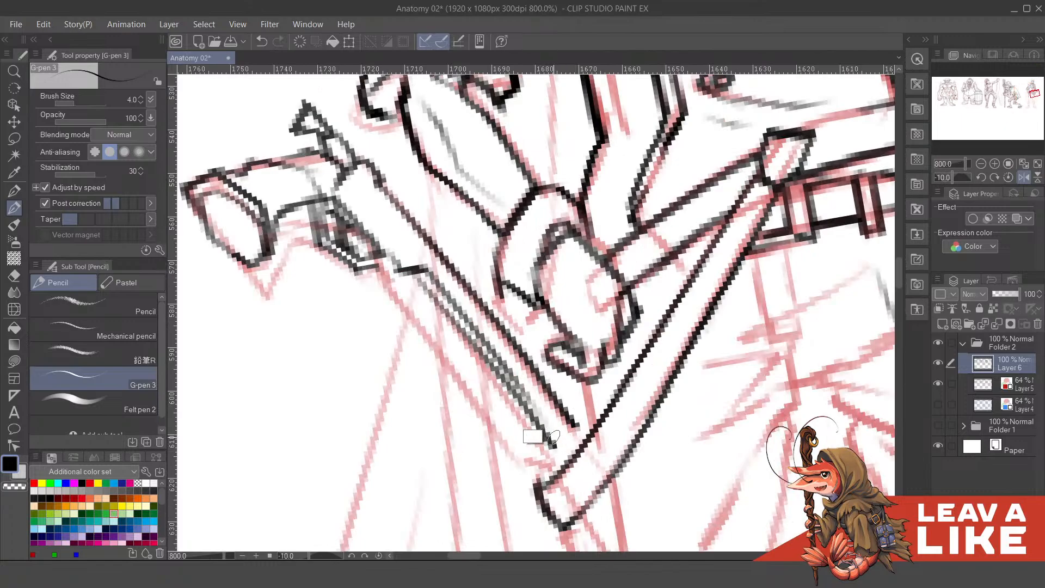
scroll(597, 433, down, 2)
mouse_move(557, 440)
mouse_down()
mouse_move(526, 388)
mouse_move(533, 406)
mouse_up()
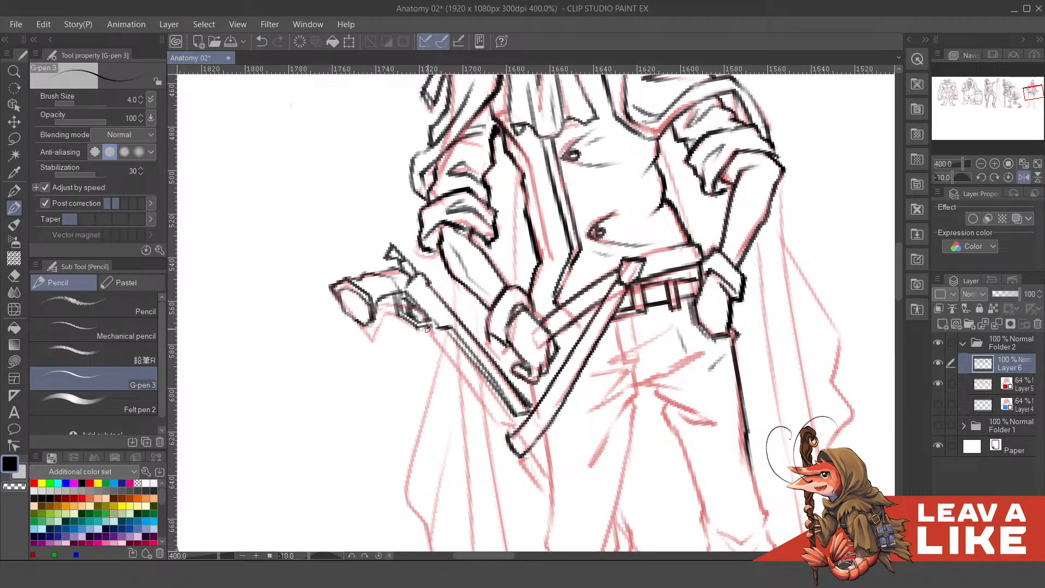
drag(430, 327, 440, 346)
drag(446, 361, 496, 416)
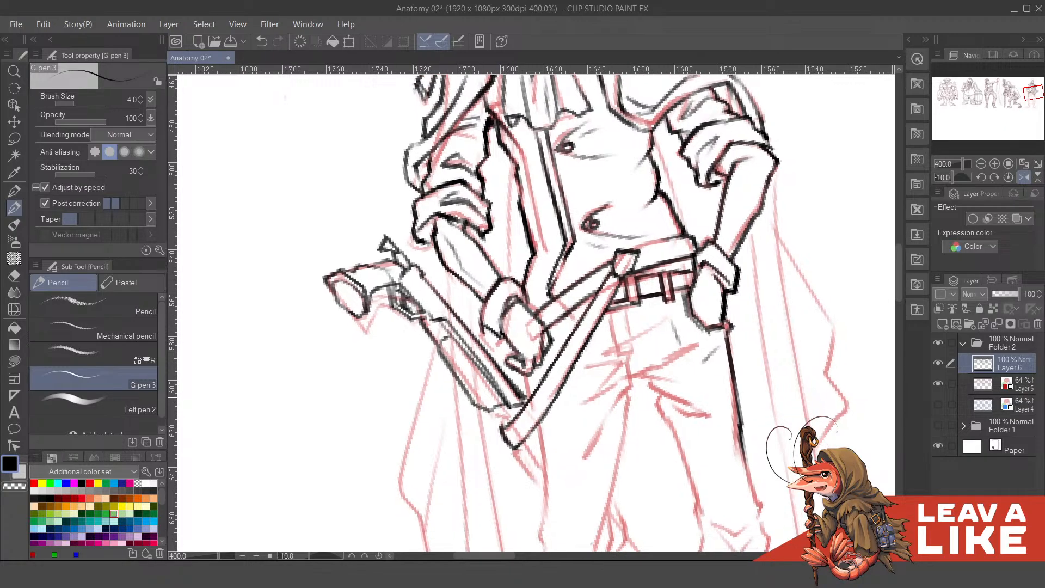
- Draw the short section of the weapon that emerges below the end of the diagonal sash beside the thigh
mouse_move(513, 425)
mouse_down()
mouse_move(477, 384)
mouse_move(498, 370)
mouse_move(480, 380)
mouse_move(492, 390)
mouse_up()
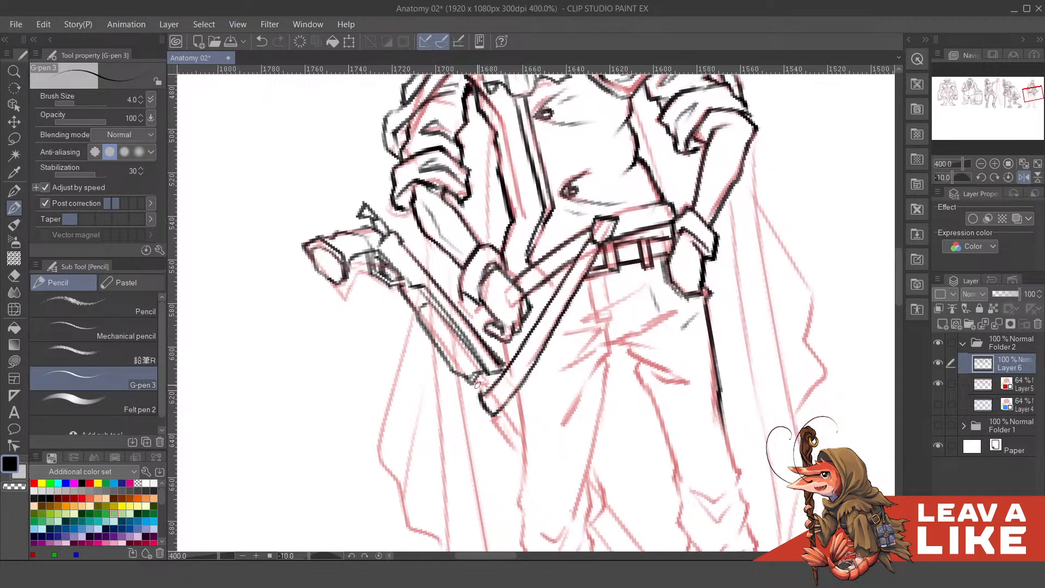
key(ctrl+z)
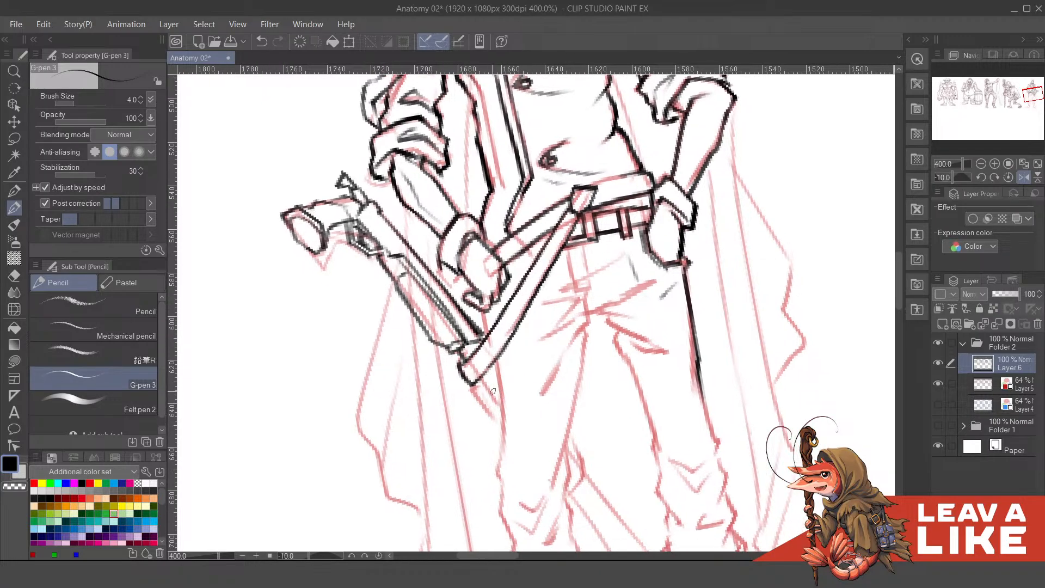
drag(455, 351, 477, 344)
key(ctrl+z)
mouse_move(482, 381)
mouse_down()
mouse_move(501, 410)
mouse_move(482, 382)
mouse_move(484, 359)
mouse_up()
mouse_move(471, 372)
mouse_down()
mouse_move(480, 398)
mouse_move(483, 360)
mouse_move(497, 417)
mouse_up()
key(ctrl+z)
key(ctrl+z)
key(ctrl+z)
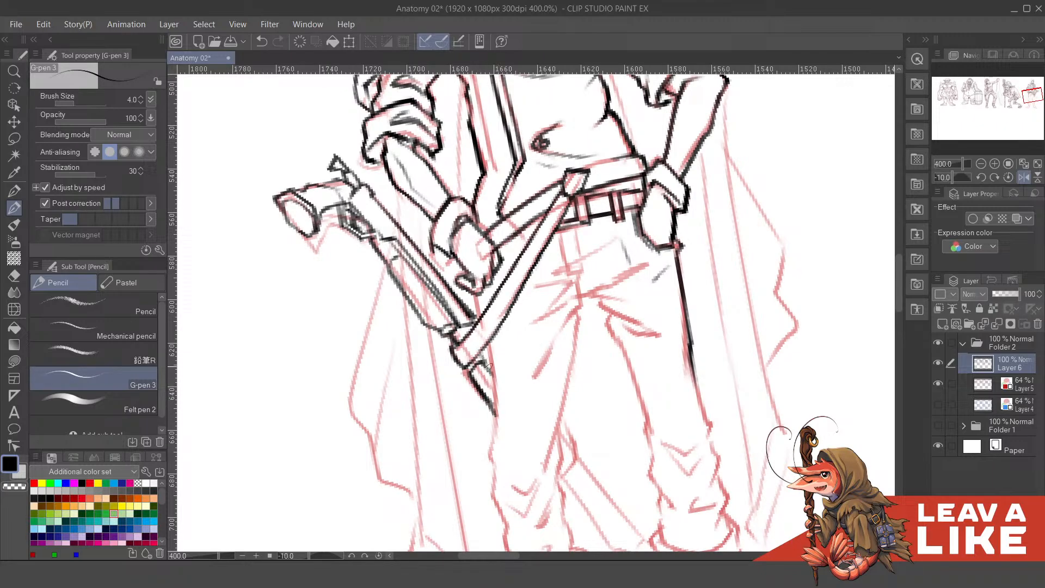
- Try to draw the weapon's short squared tip in the gap between the gentleman's legs
mouse_move(482, 357)
mouse_down()
mouse_move(502, 374)
mouse_move(454, 301)
mouse_up()
mouse_move(504, 403)
mouse_down()
mouse_move(477, 369)
mouse_move(504, 362)
mouse_move(489, 346)
mouse_move(509, 356)
mouse_move(498, 359)
mouse_move(509, 357)
mouse_move(479, 319)
mouse_move(490, 342)
mouse_up()
key(ctrl+z)
key(ctrl+z)
drag(428, 286, 439, 302)
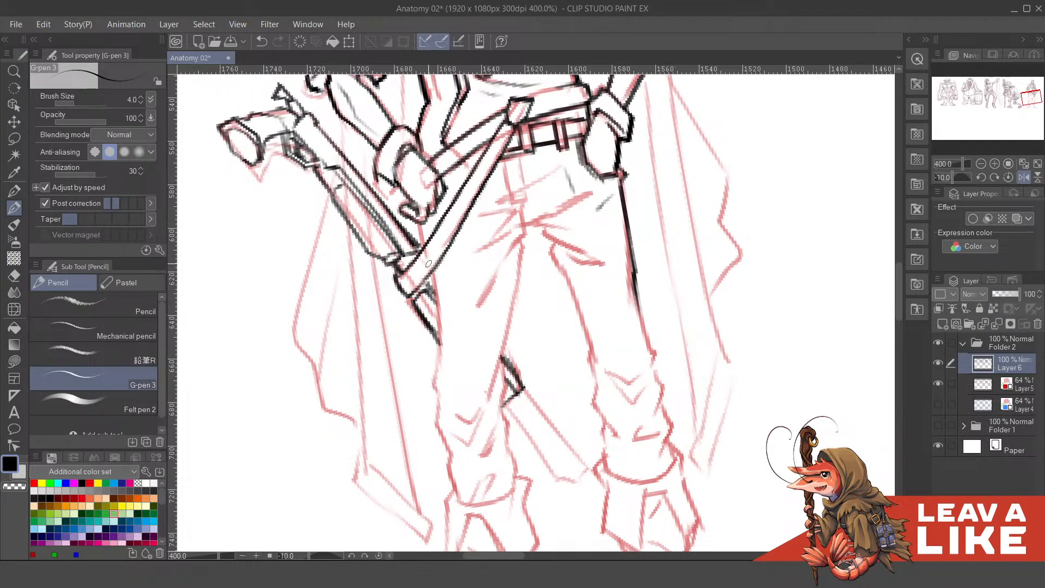
scroll(611, 287, down, 2)
key(minus)
key(minus)
key(minus)
key(minus)
key(minus)
key(minus)
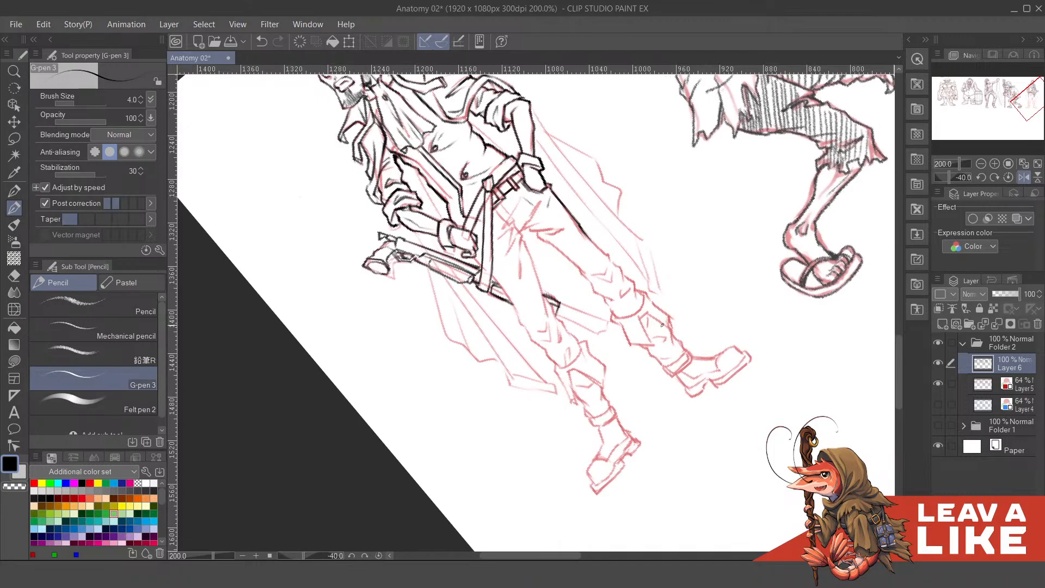
key(asciicircum)
key(asciicircum)
key(asciicircum)
key(asciicircum)
key(asciicircum)
key(asciicircum)
key(asciicircum)
key(asciicircum)
key(asciicircum)
key(asciicircum)
key(asciicircum)
key(asciicircum)
key(asciicircum)
key(asciicircum)
key(asciicircum)
scroll(597, 373, up, 2)
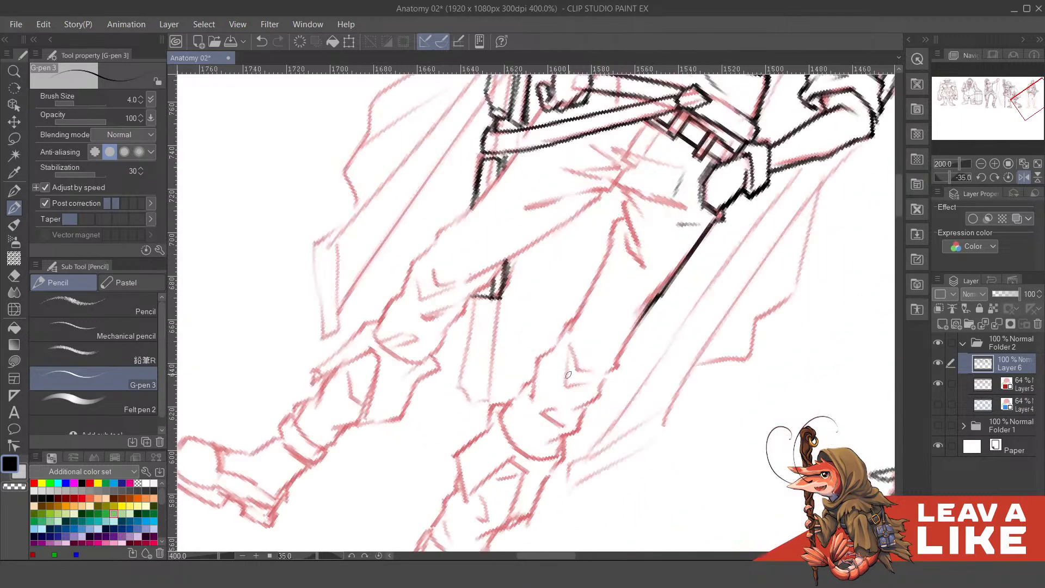
key(minus)
key(minus)
mouse_move(525, 261)
mouse_down()
mouse_move(557, 375)
mouse_move(565, 319)
mouse_move(535, 295)
mouse_move(539, 333)
mouse_up()
key(minus)
key(minus)
key(ctrl+z)
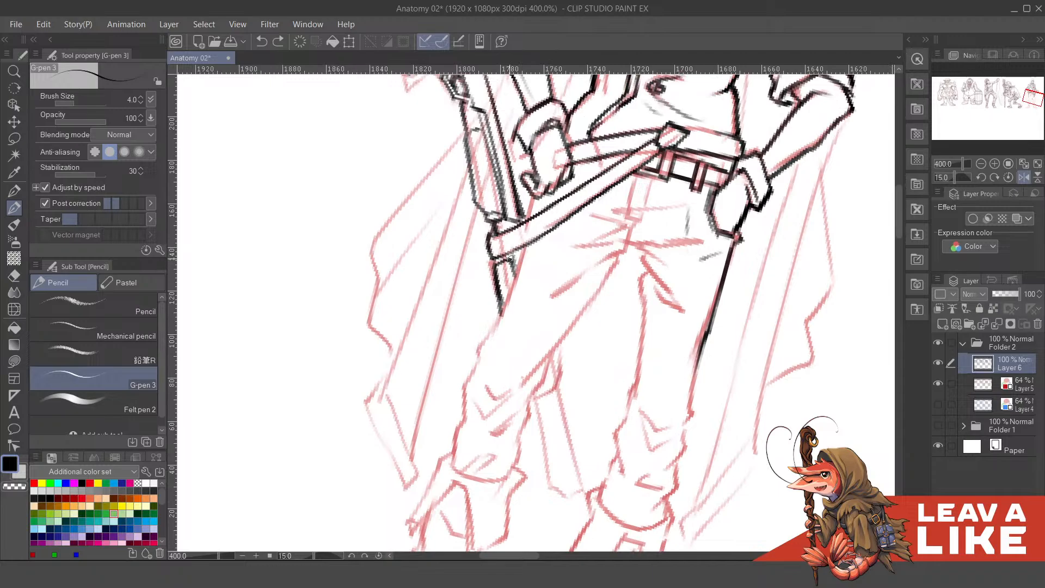
- Clean up the weapon section below the sash by erasing and redrawing its edges down to the thigh
drag(510, 257, 514, 284)
mouse_move(535, 403)
mouse_down()
mouse_move(526, 339)
mouse_move(537, 396)
mouse_up()
key(c)
drag(501, 305, 511, 358)
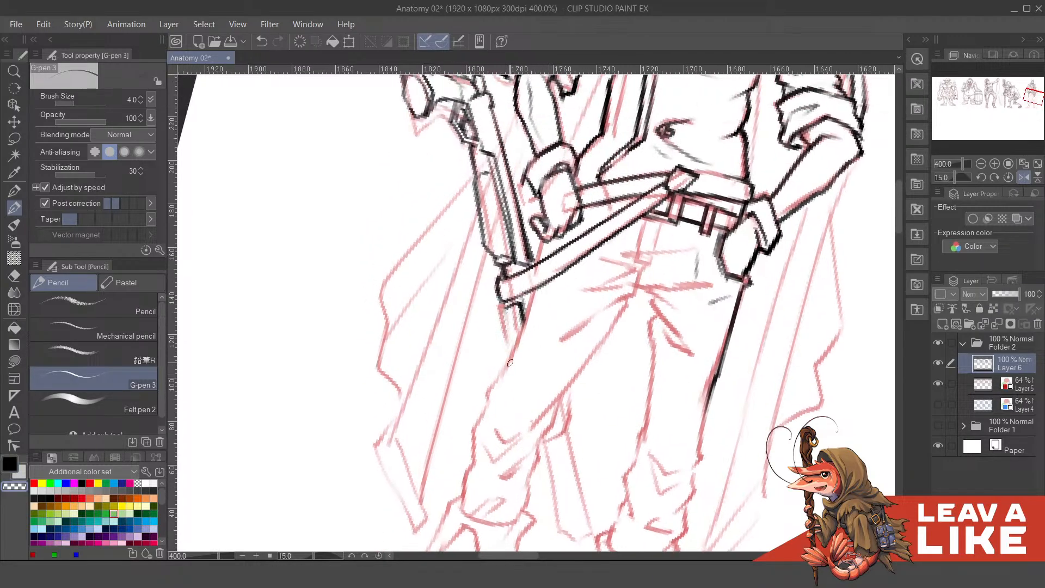
key(c)
drag(506, 309, 513, 343)
drag(565, 469, 553, 372)
drag(532, 291, 550, 414)
drag(527, 328, 532, 356)
drag(551, 414, 541, 284)
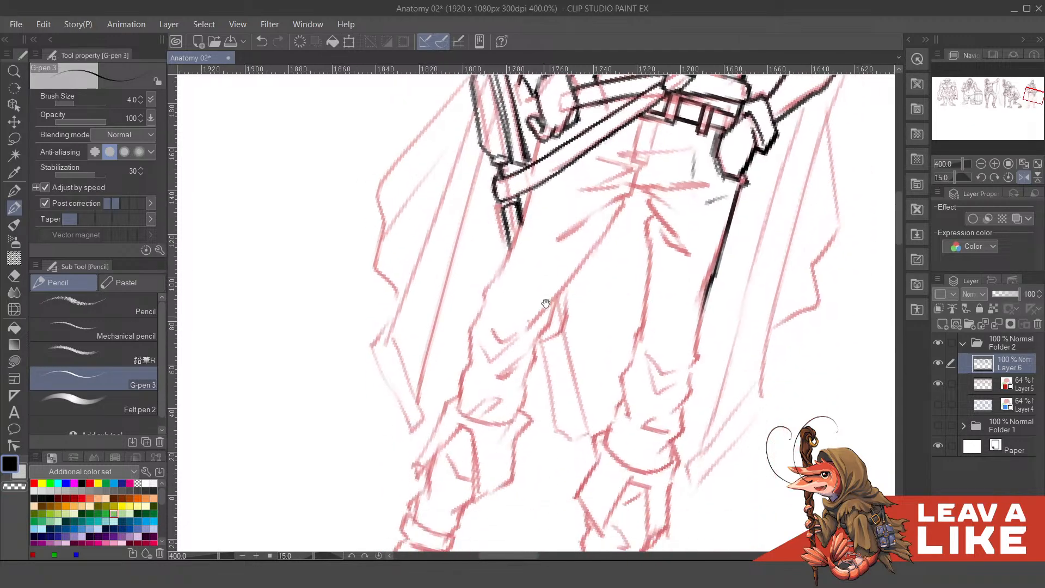
- Draw the weapon's long lower end between the legs with parallel sides and a squared tip
drag(538, 339, 549, 420)
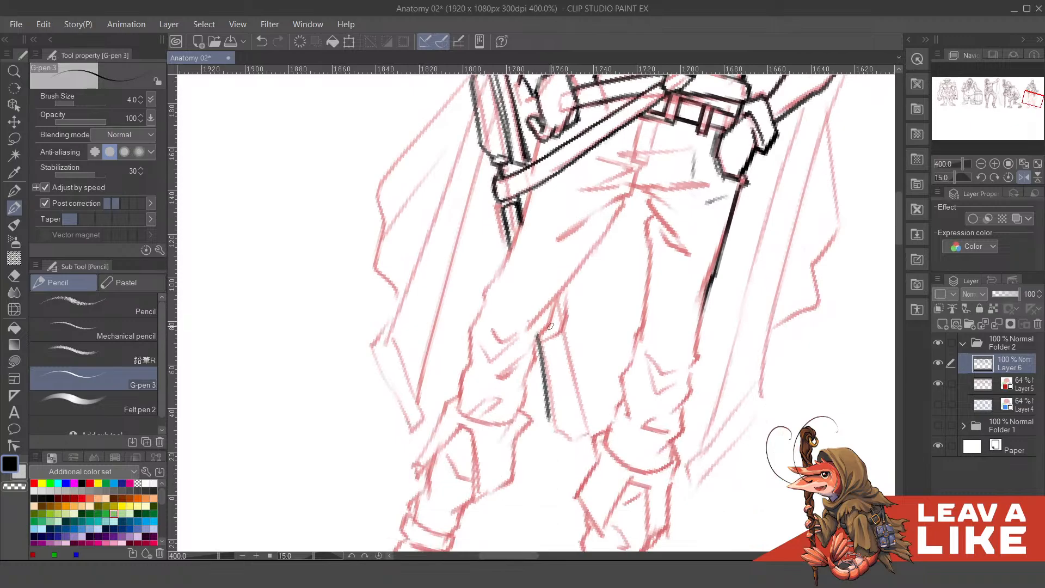
drag(553, 308, 572, 397)
mouse_move(559, 343)
mouse_down()
mouse_move(579, 426)
mouse_move(556, 428)
mouse_move(579, 422)
mouse_move(588, 433)
mouse_move(582, 406)
mouse_up()
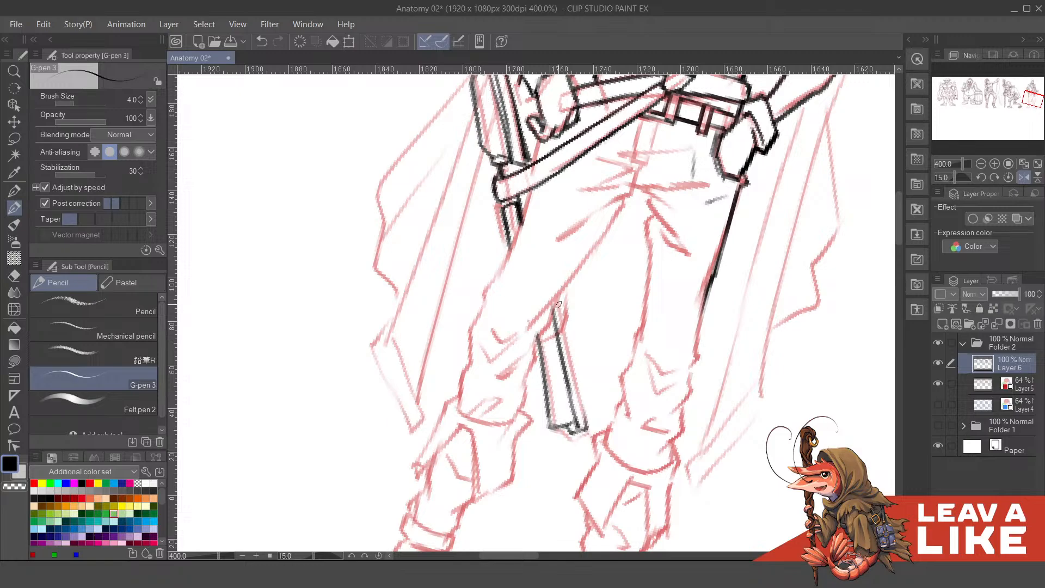
drag(558, 303, 580, 408)
key(ctrl+z)
drag(560, 297, 581, 403)
mouse_move(564, 329)
mouse_down()
mouse_move(588, 431)
mouse_move(591, 416)
mouse_up()
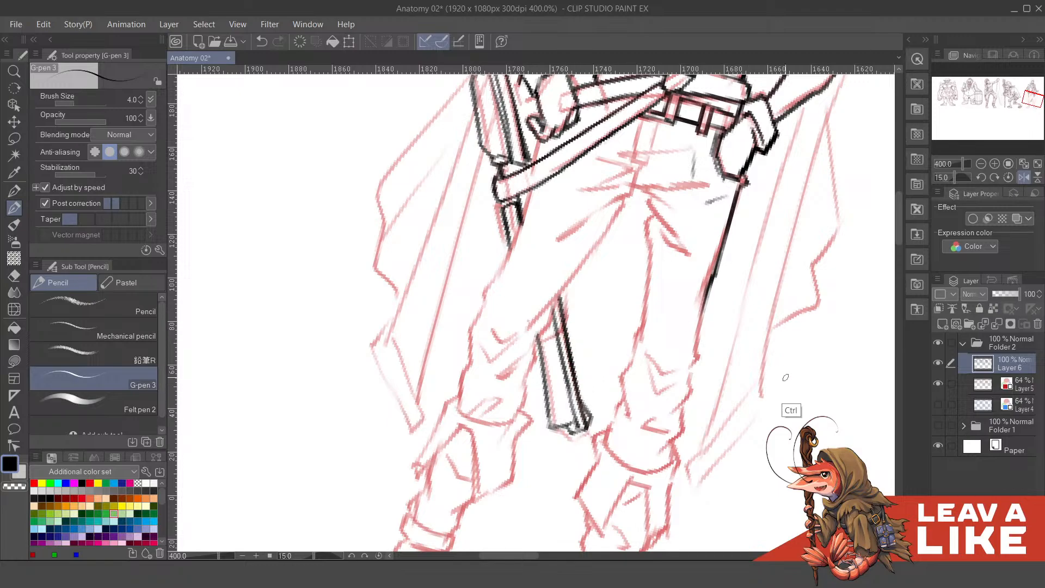
- Hide the Layer 5 sketch and mirror the canvas to examine the gentleman's line art beside the crouching figure
scroll(782, 376, down, 2)
click(937, 384)
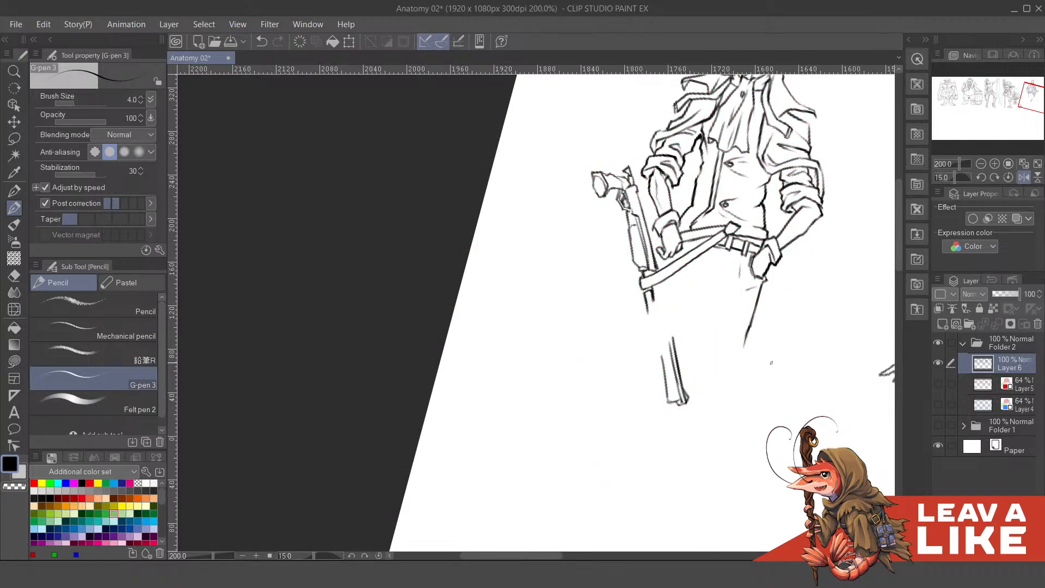
scroll(787, 355, down, 1)
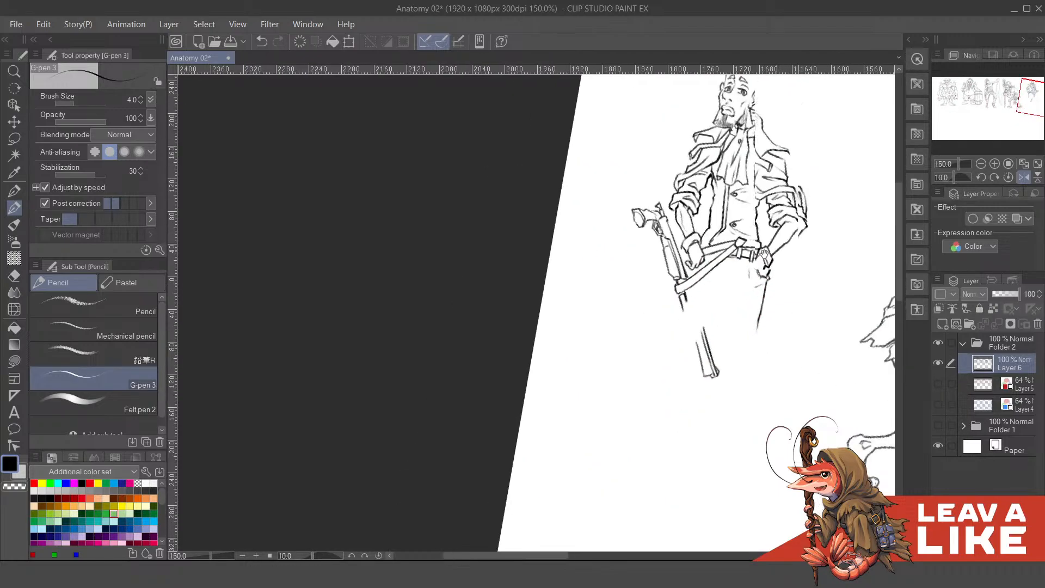
drag(789, 332, 585, 395)
key(minus)
key(minus)
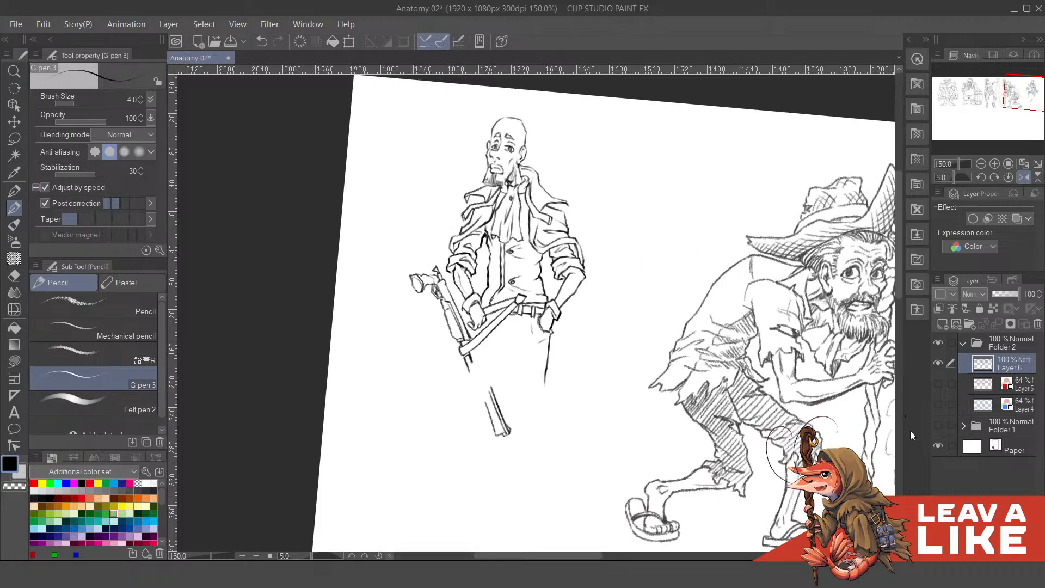
key(h)
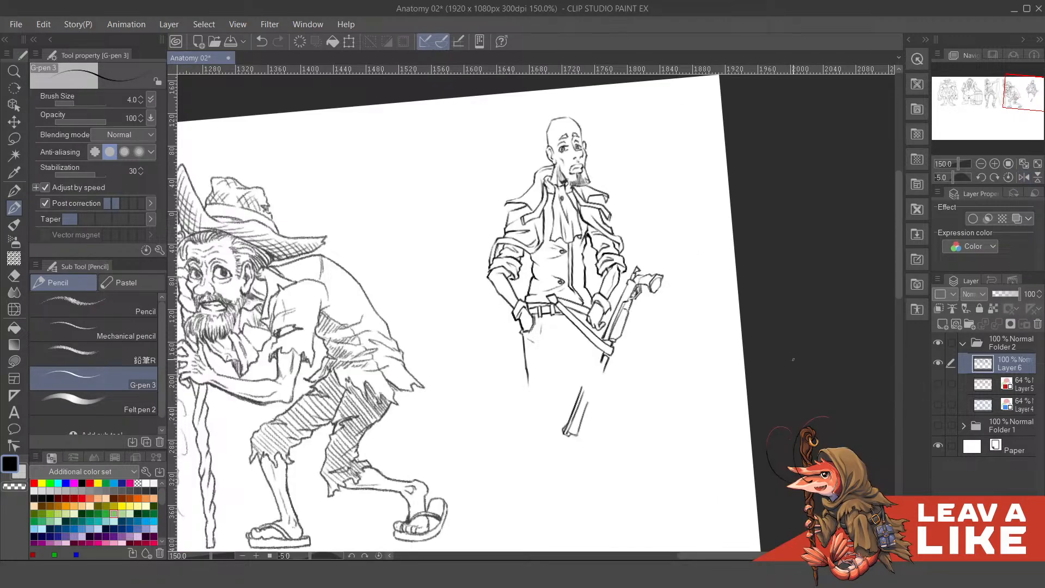
- Redraw the weapon's underside between the trigger guard and sash as a straighter line and touch up its long edges
scroll(599, 389, up, 3)
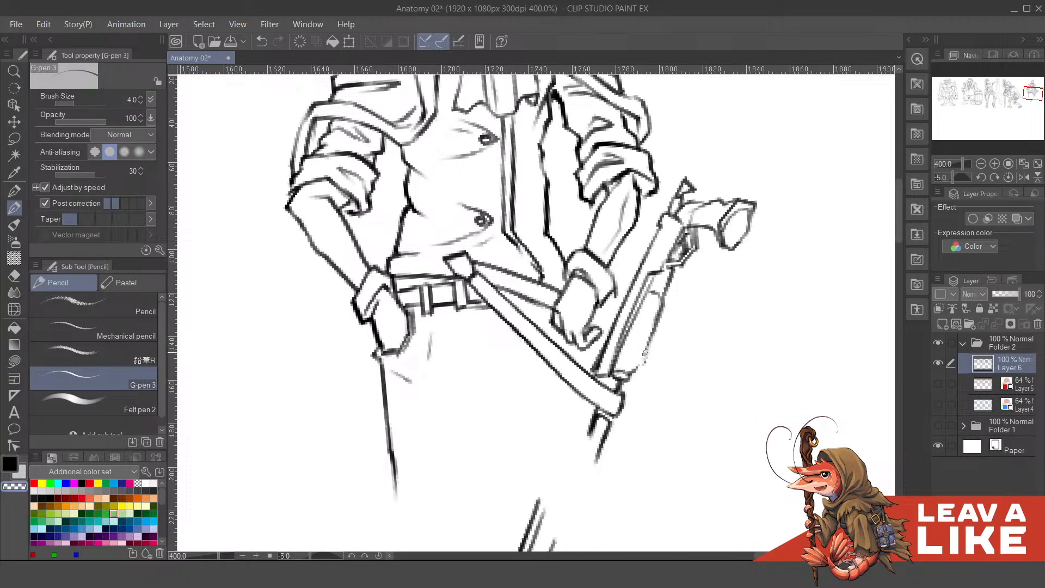
mouse_move(645, 352)
mouse_down()
mouse_move(657, 328)
mouse_move(632, 381)
mouse_up()
key(c)
key(ctrl+z)
drag(663, 304, 637, 367)
drag(688, 260, 682, 270)
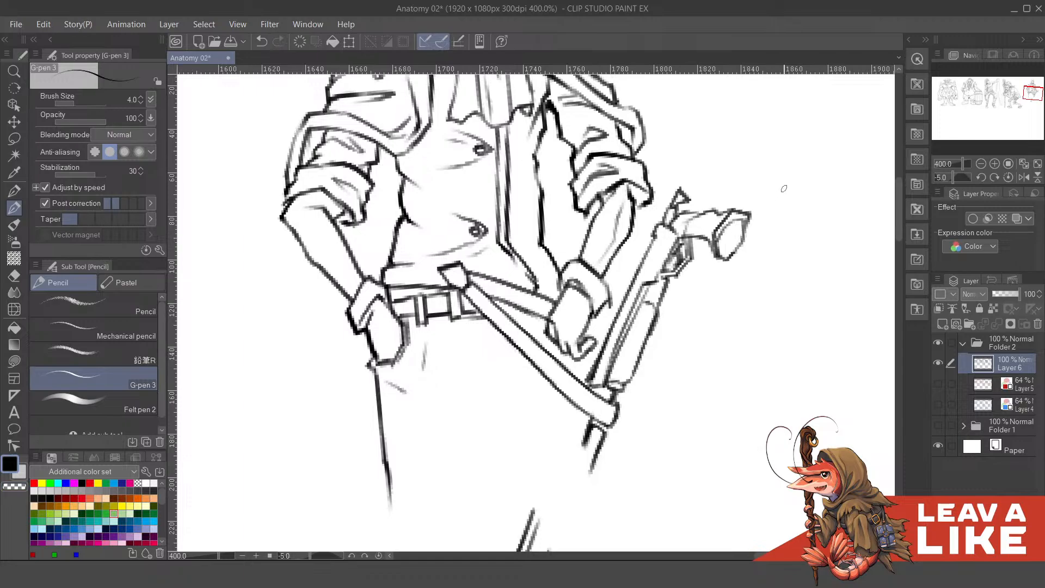
scroll(772, 199, down, 3)
key(minus)
key(minus)
key(minus)
scroll(700, 239, up, 3)
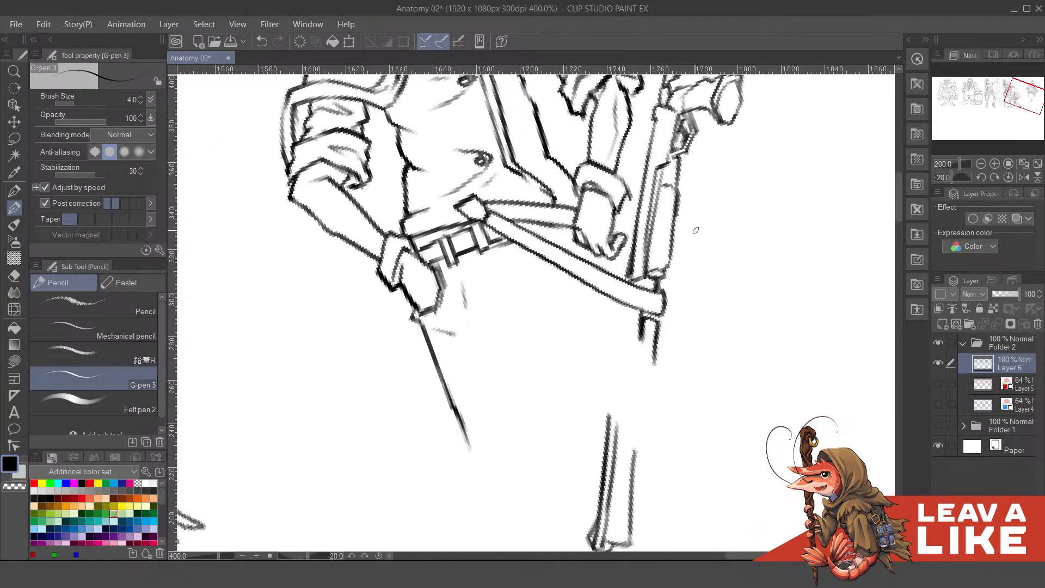
drag(675, 192, 649, 284)
drag(656, 213, 650, 257)
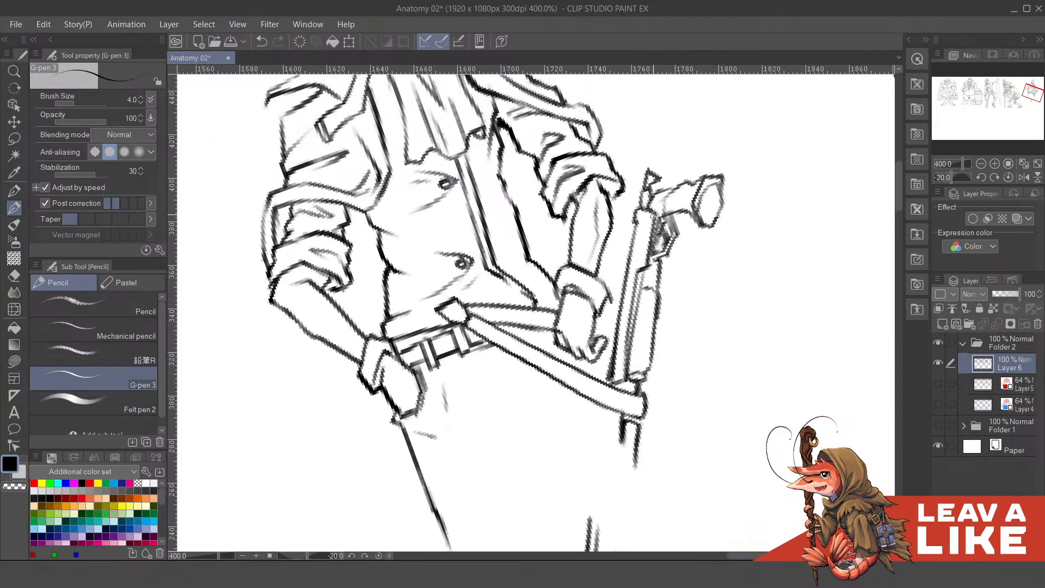
drag(638, 222, 619, 313)
- Show the Layer 5 sketch again and draw the coat's long inner edge from the forearm down behind the weapon
scroll(707, 217, down, 4)
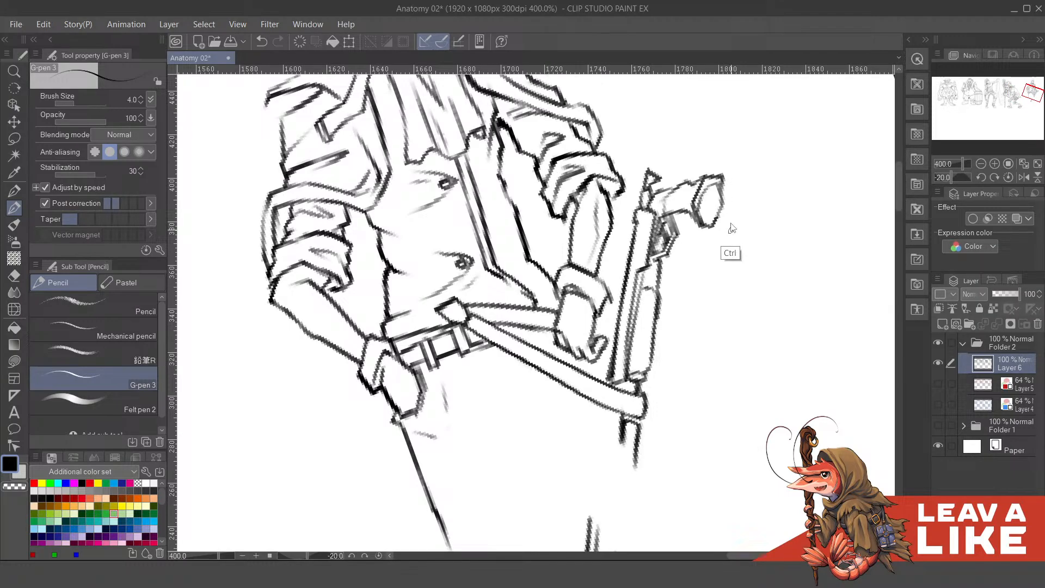
click(939, 384)
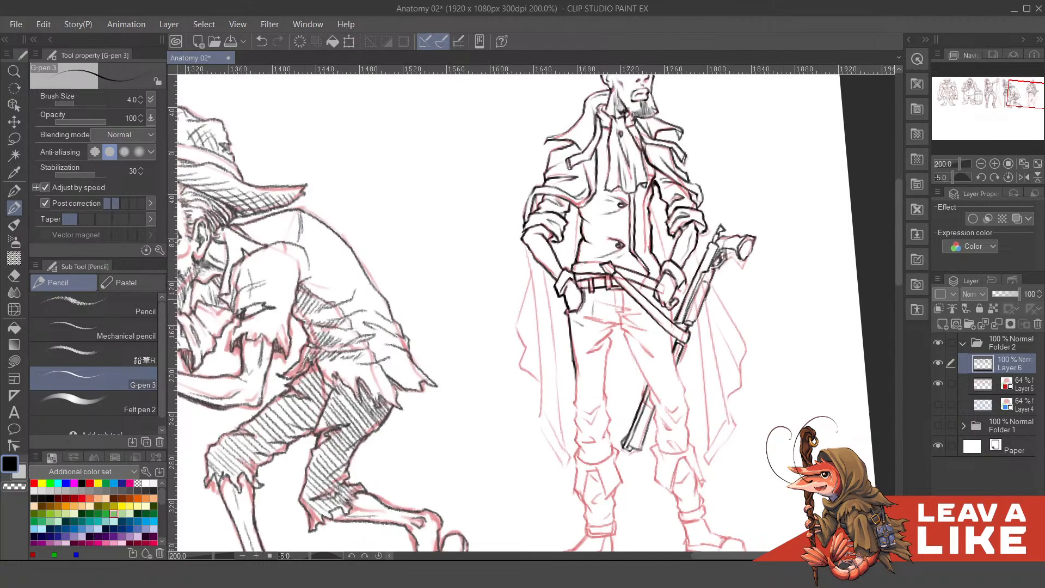
drag(699, 274, 709, 370)
scroll(707, 313, up, 2)
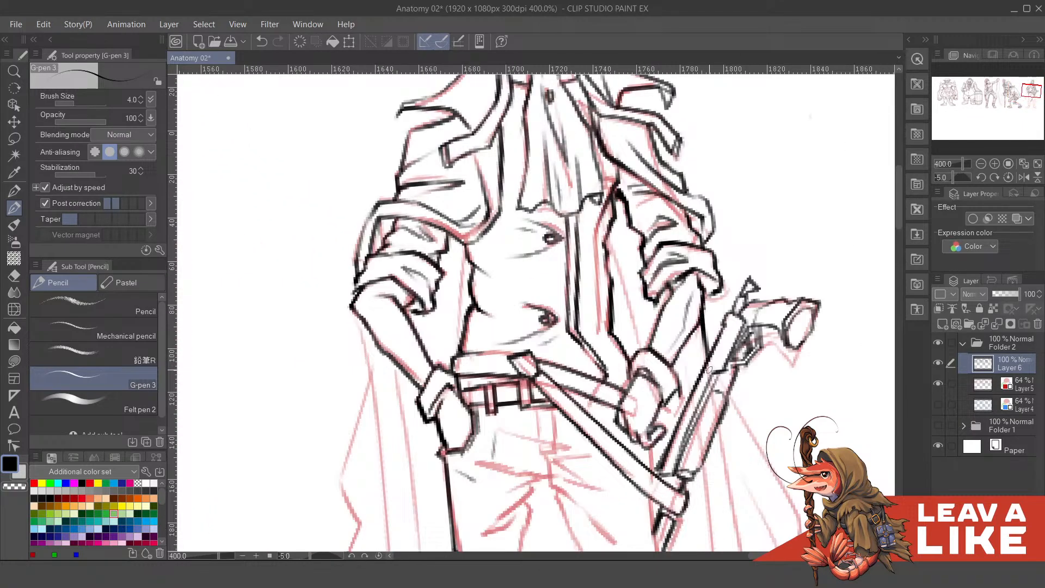
drag(756, 466, 716, 282)
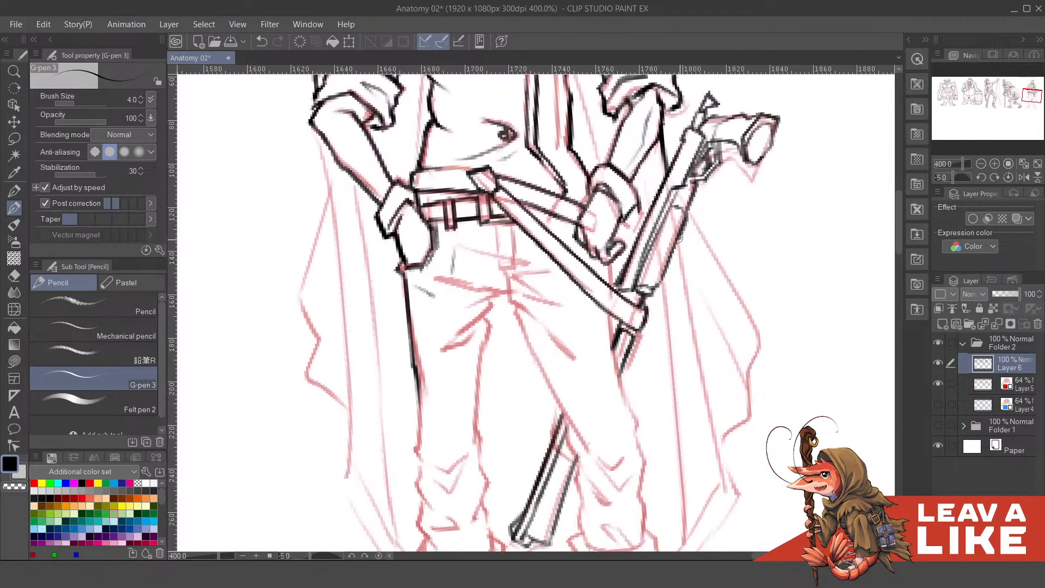
drag(679, 239, 714, 484)
scroll(712, 479, down, 2)
drag(707, 405, 676, 346)
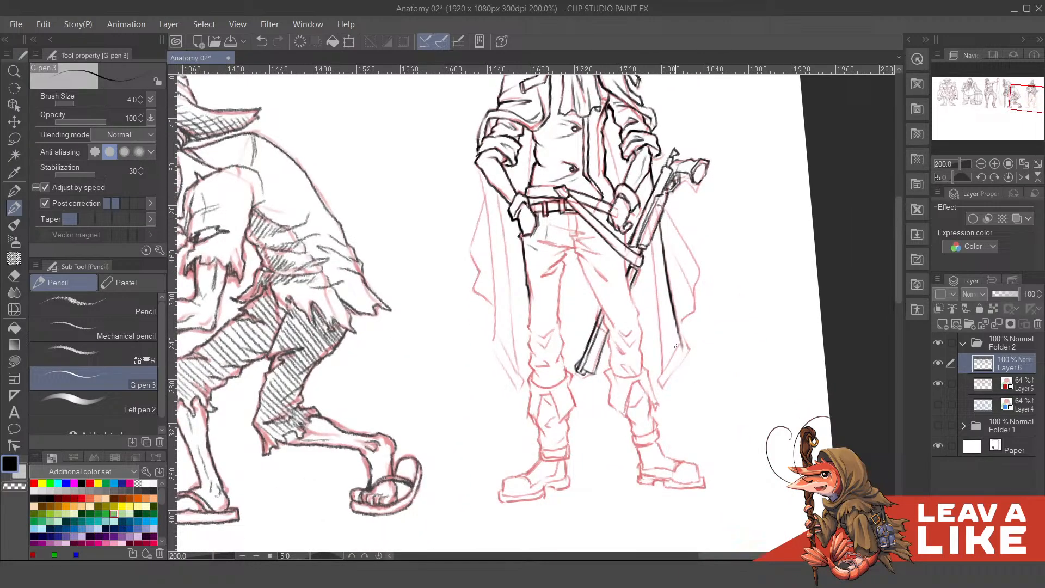
- Outline the coat tail's pointed lower corner and jagged hem on the weapon side, with a fold line above it
scroll(675, 346, up, 2)
drag(627, 163, 627, 202)
mouse_move(627, 172)
mouse_down()
mouse_move(647, 405)
mouse_move(652, 369)
mouse_up()
drag(635, 301, 637, 399)
key(ctrl+z)
mouse_move(636, 279)
mouse_down()
mouse_move(645, 426)
mouse_move(712, 342)
mouse_up()
mouse_move(648, 393)
mouse_down()
mouse_move(681, 351)
mouse_move(704, 349)
mouse_move(722, 432)
mouse_up()
key(c)
key(c)
mouse_move(684, 376)
mouse_down()
mouse_move(717, 335)
mouse_move(713, 294)
mouse_move(717, 334)
mouse_move(651, 195)
mouse_up()
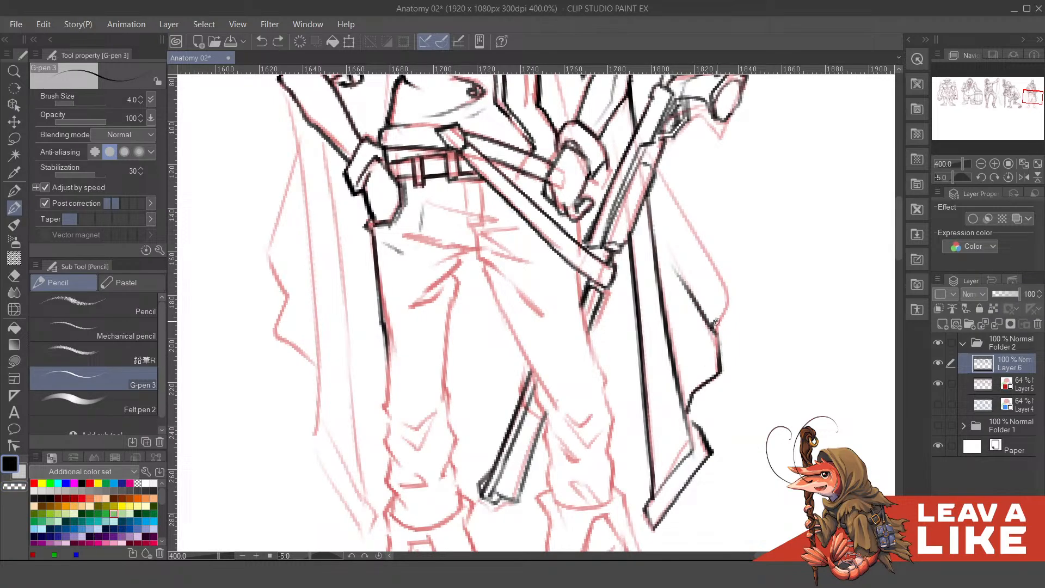
- Draw the coat tail's slanted outer edge from beneath the weapon down to the jagged hem
mouse_move(714, 328)
mouse_down()
mouse_move(729, 302)
mouse_move(703, 229)
mouse_up()
mouse_move(661, 182)
mouse_down()
mouse_move(683, 295)
mouse_move(757, 410)
mouse_up()
key(ctrl+z)
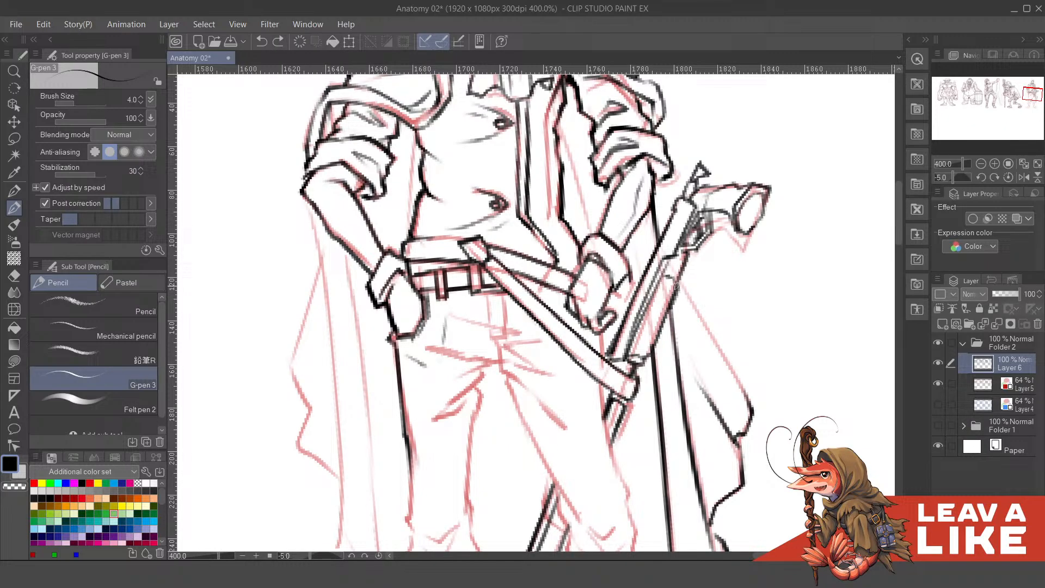
drag(675, 283, 749, 407)
key(ctrl+z)
drag(677, 284, 751, 405)
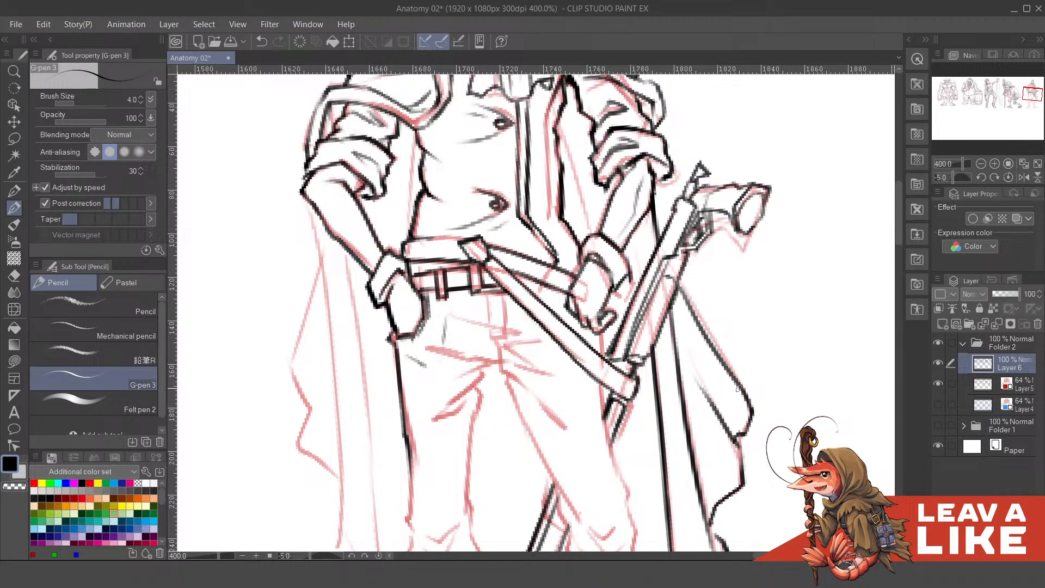
- Check the line art with the Layer 5 sketch briefly hidden, then draw the coat's lining edge between the waistcoat and forearm
scroll(692, 378, down, 4)
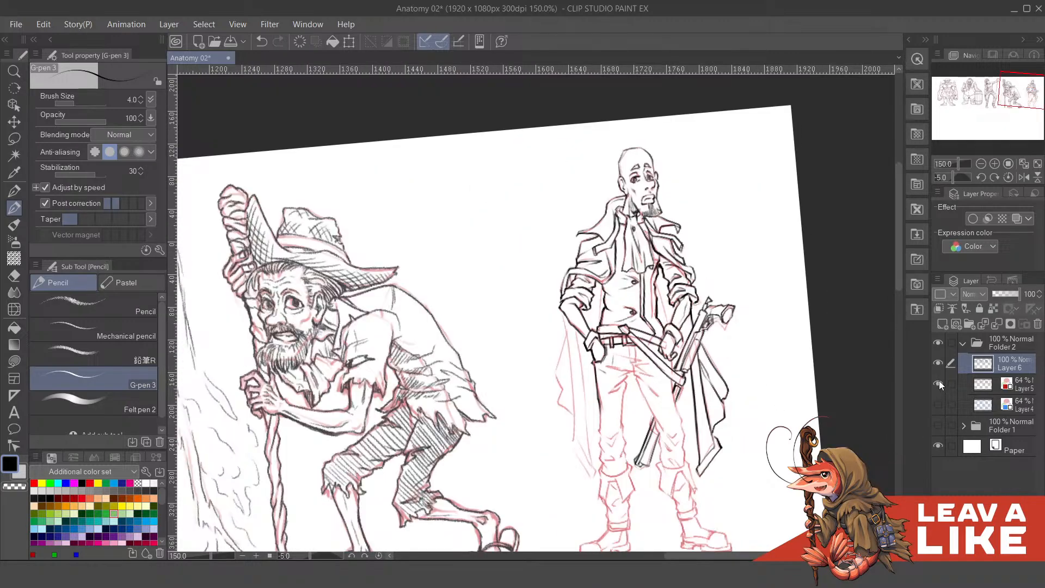
click(939, 384)
click(940, 388)
scroll(646, 304, up, 4)
drag(605, 235, 641, 363)
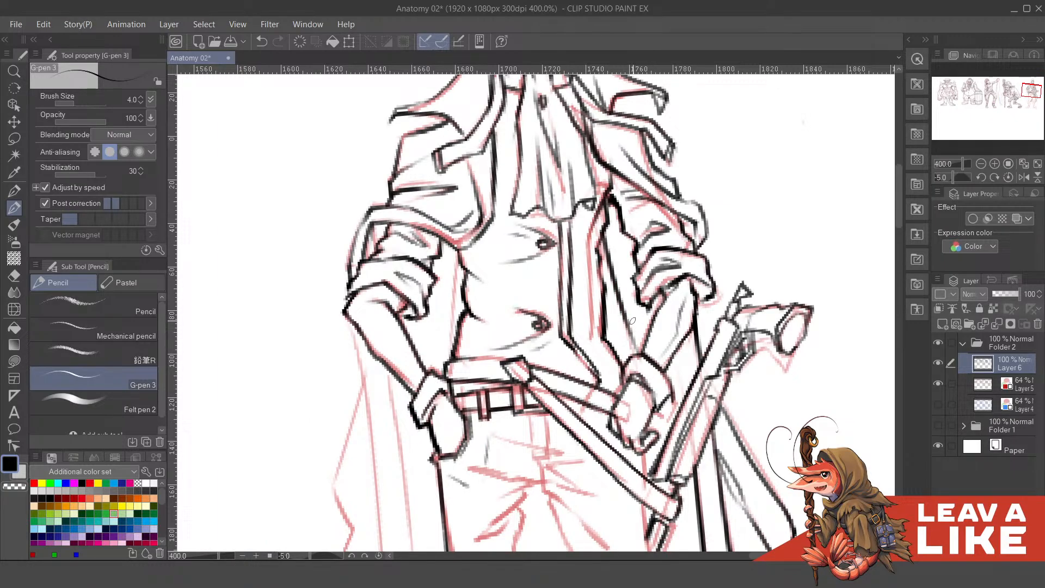
- Draw the coat's lining fold beside the weapon-side forearm and fill the gap between coat edge and rolled sleeve with black shadow
drag(634, 297, 639, 327)
drag(614, 260, 640, 304)
key(ctrl+z)
drag(615, 236, 627, 280)
drag(621, 249, 639, 294)
drag(613, 236, 620, 273)
drag(614, 238, 622, 260)
mouse_move(619, 238)
mouse_down()
mouse_move(627, 269)
mouse_move(612, 238)
mouse_up()
- Fill black shadows beside the waistcoat and the rolled sleeve on the pocketed-hand side, and draw the coat edge between them
drag(557, 273, 628, 246)
drag(532, 262, 537, 300)
drag(536, 272, 527, 351)
drag(537, 298, 532, 339)
mouse_move(535, 292)
mouse_down()
mouse_move(529, 344)
mouse_move(541, 328)
mouse_move(512, 266)
mouse_move(506, 344)
mouse_move(526, 243)
mouse_up()
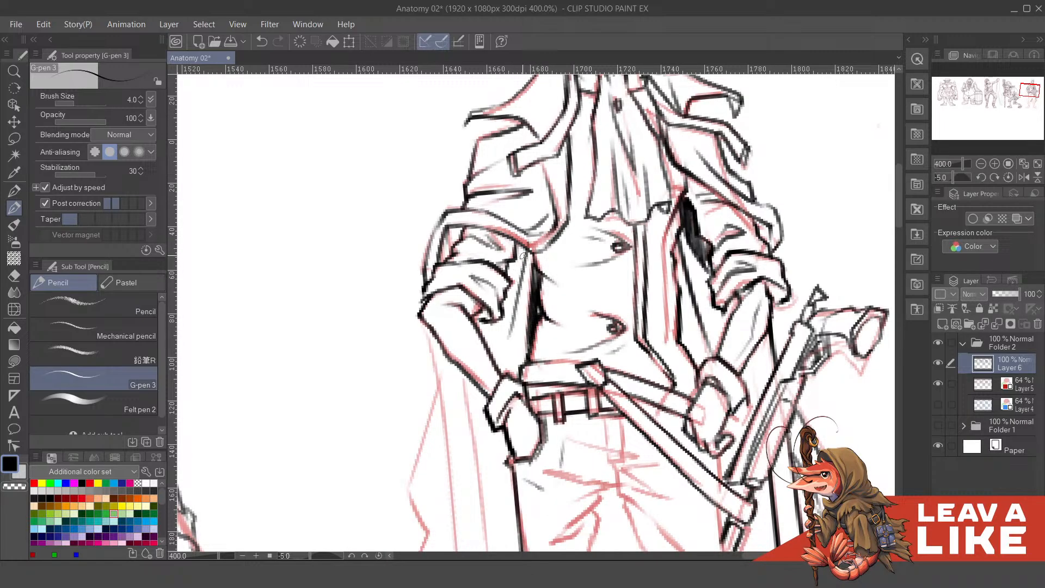
key(ctrl+z)
drag(512, 280, 527, 254)
key(ctrl+z)
drag(513, 360, 523, 244)
mouse_move(509, 286)
mouse_down()
mouse_move(511, 262)
mouse_move(517, 296)
mouse_move(519, 242)
mouse_move(513, 356)
mouse_move(508, 288)
mouse_move(515, 357)
mouse_up()
- Check the line art with the Layer 5 sketch briefly hidden, then draw the trouser fly and the folds radiating from the crotch
scroll(756, 179, down, 4)
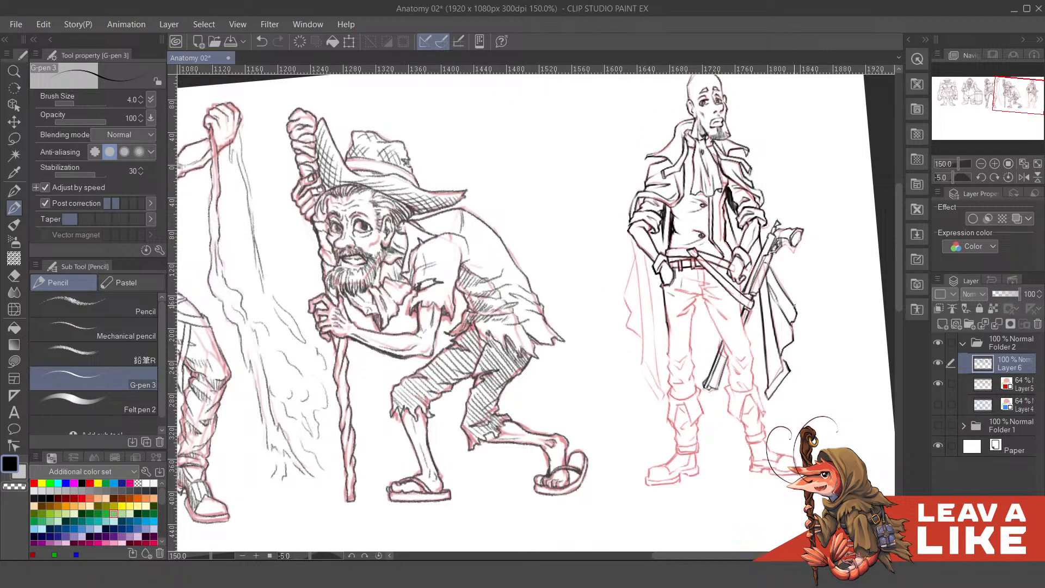
click(939, 385)
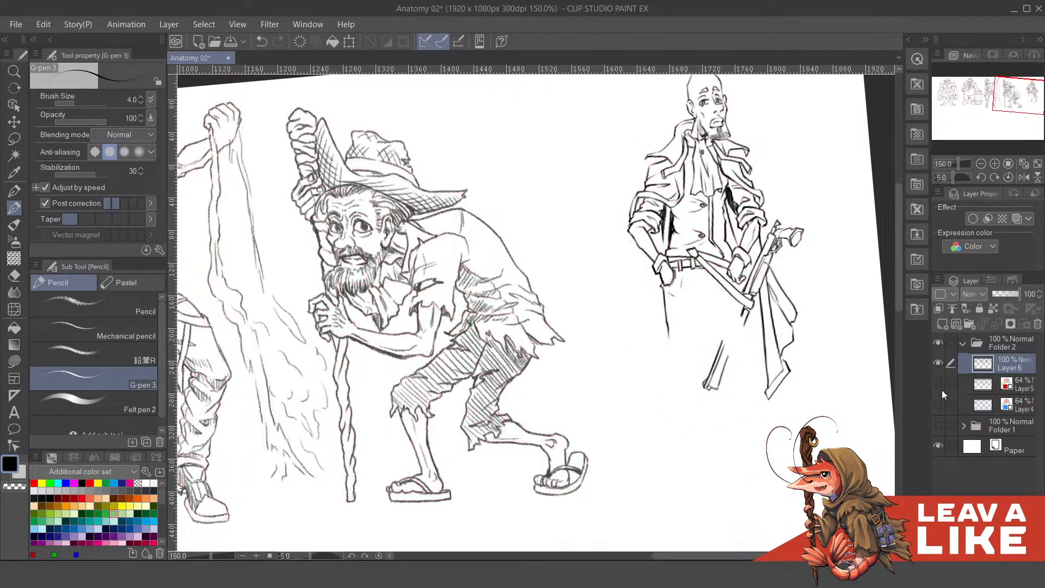
click(939, 384)
scroll(705, 236, up, 3)
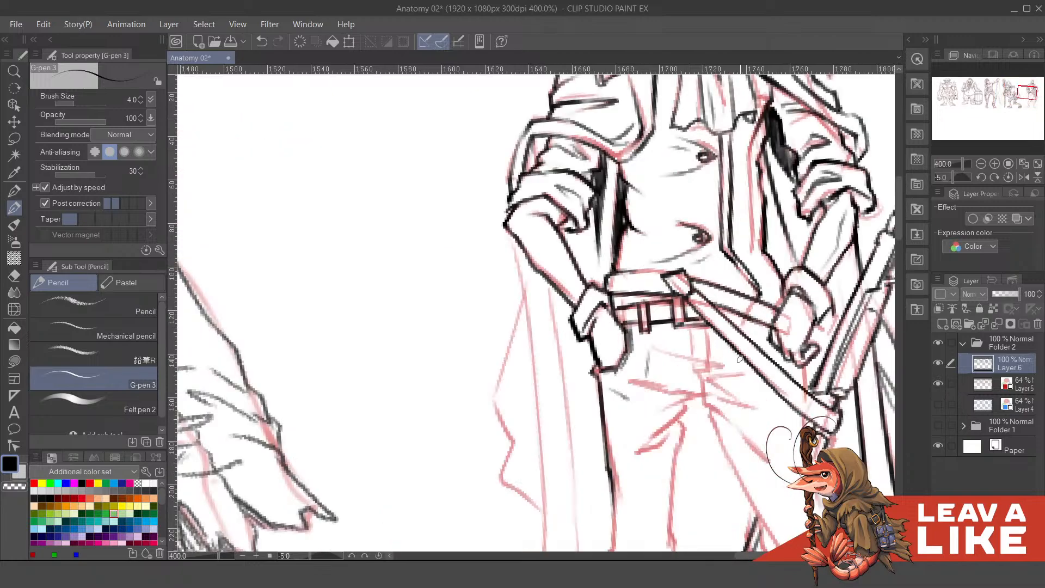
drag(710, 372, 701, 340)
mouse_move(677, 292)
mouse_down()
mouse_move(698, 326)
mouse_move(698, 317)
mouse_move(684, 331)
mouse_move(655, 324)
mouse_move(733, 329)
mouse_up()
mouse_move(656, 337)
mouse_down()
mouse_move(702, 341)
mouse_move(687, 340)
mouse_move(706, 329)
mouse_move(728, 344)
mouse_move(693, 362)
mouse_move(733, 371)
mouse_move(746, 359)
mouse_move(738, 408)
mouse_move(763, 435)
mouse_up()
key(ctrl+z)
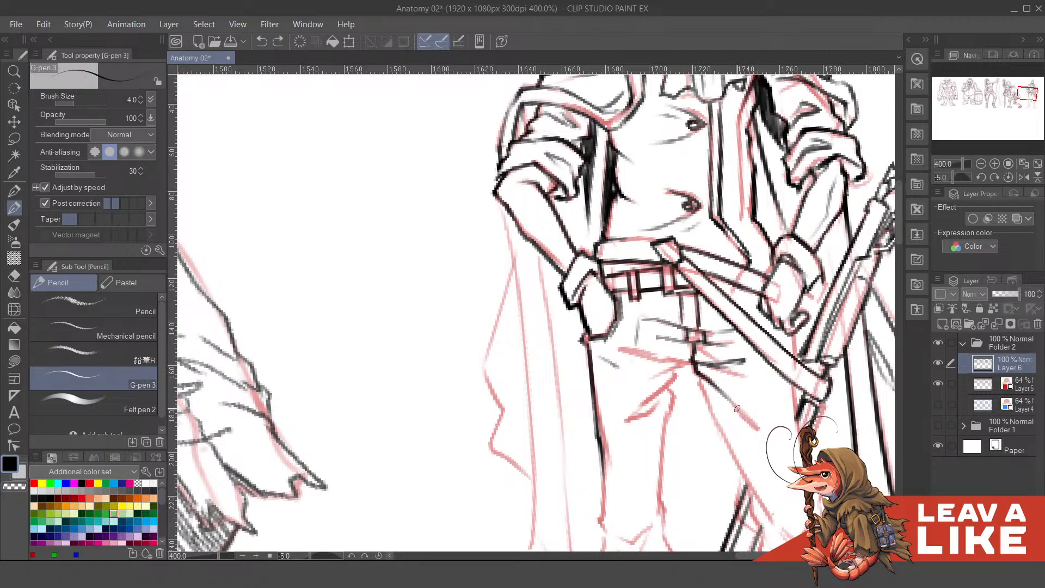
drag(725, 395, 766, 436)
mouse_move(702, 381)
mouse_down()
mouse_move(717, 411)
mouse_move(699, 423)
mouse_move(715, 416)
mouse_move(695, 354)
mouse_up()
key(ctrl+z)
key(ctrl+z)
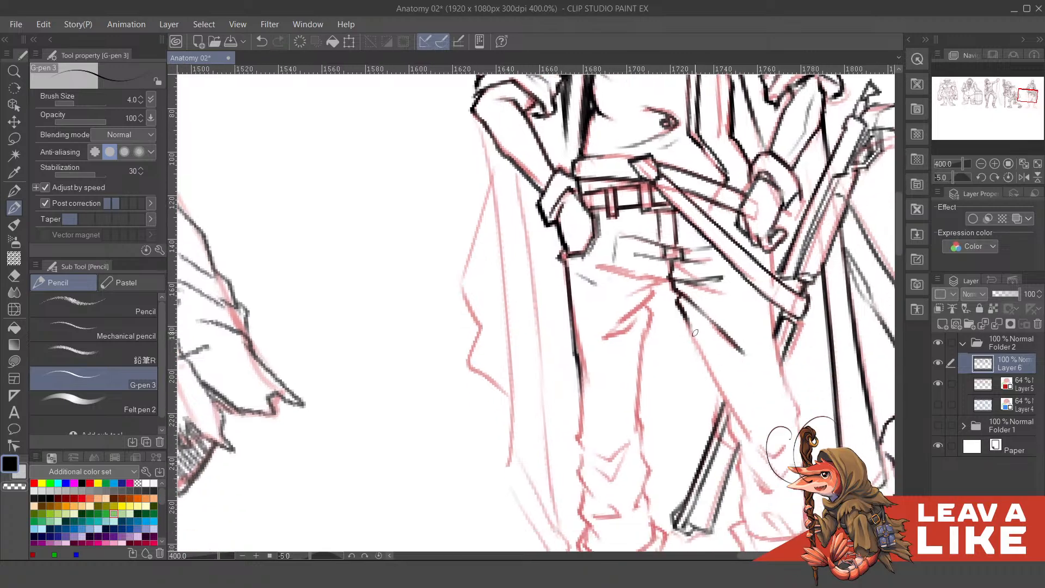
- Outline the weapon-side trouser leg from the crotch and sash down to its gathered hem, with a small fold above the boot
mouse_move(687, 318)
mouse_down()
mouse_move(739, 424)
mouse_move(707, 334)
mouse_move(714, 343)
mouse_move(723, 425)
mouse_up()
drag(753, 272, 750, 360)
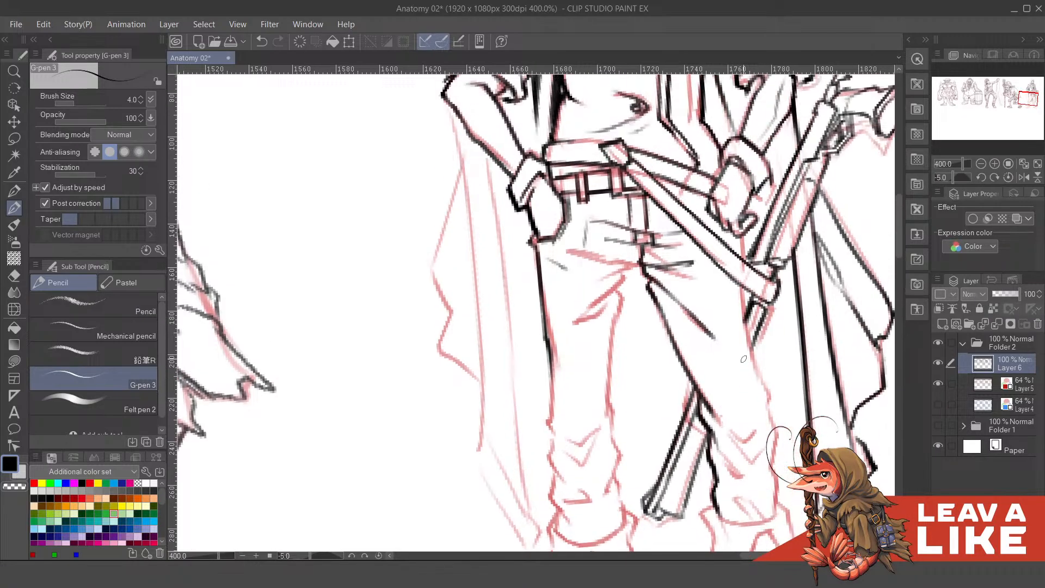
drag(742, 295, 764, 385)
mouse_move(753, 347)
mouse_down()
mouse_move(770, 420)
mouse_move(743, 345)
mouse_move(759, 393)
mouse_up()
mouse_move(757, 381)
mouse_down()
mouse_move(743, 322)
mouse_move(747, 403)
mouse_move(699, 351)
mouse_move(719, 372)
mouse_move(717, 394)
mouse_move(715, 380)
mouse_move(736, 371)
mouse_up()
key(ctrl+z)
key(ctrl+z)
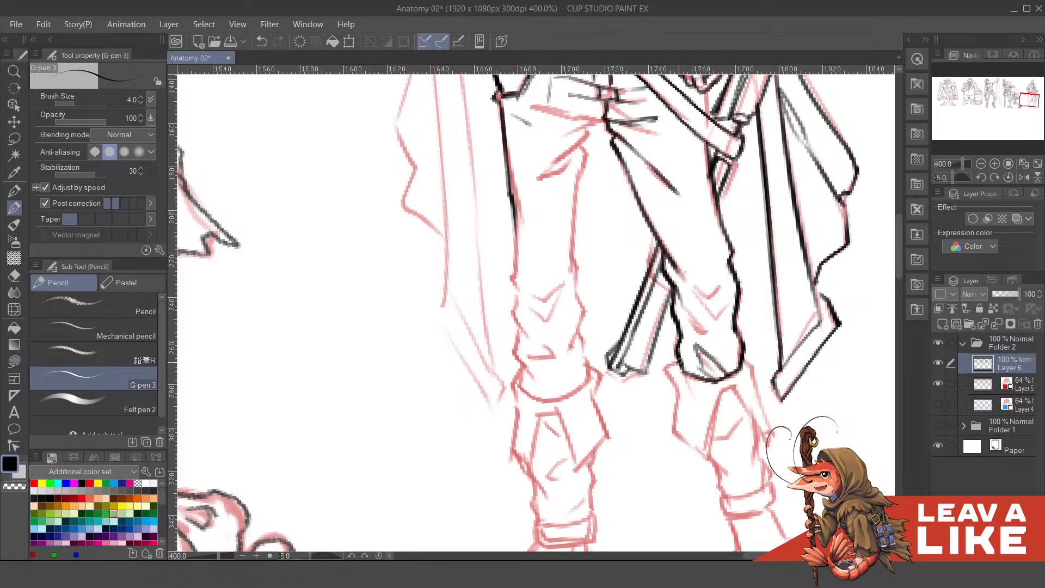
- Outline the weapon-side boot's folded cuff with its pointed flaps and central notch
mouse_move(675, 362)
mouse_down()
mouse_move(673, 429)
mouse_move(709, 461)
mouse_move(709, 437)
mouse_move(677, 365)
mouse_move(691, 308)
mouse_up()
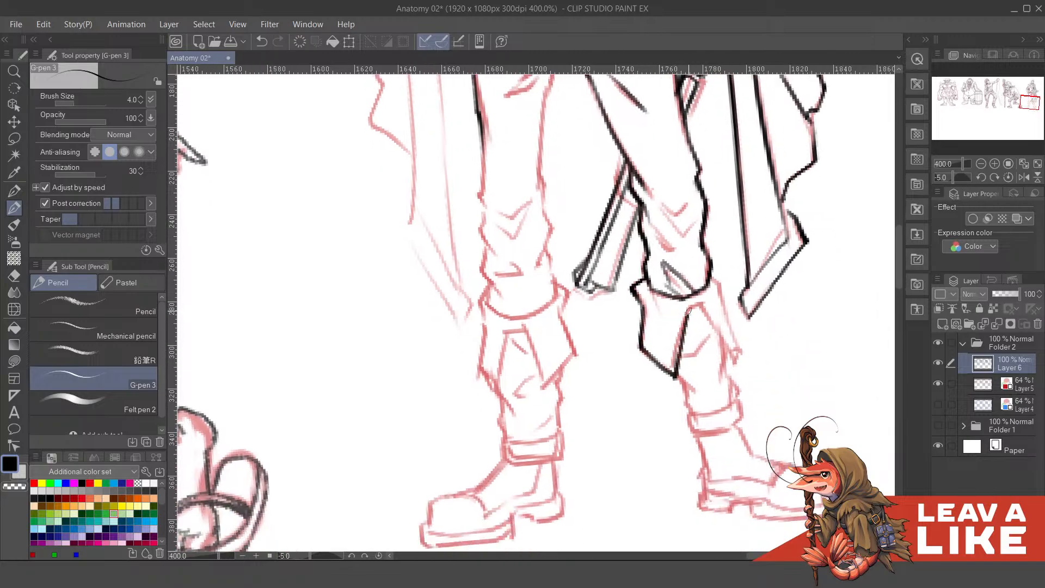
mouse_move(675, 365)
mouse_down()
mouse_move(696, 307)
mouse_move(740, 369)
mouse_up()
mouse_move(644, 303)
mouse_down()
mouse_move(669, 352)
mouse_move(733, 314)
mouse_move(748, 395)
mouse_move(693, 339)
mouse_move(712, 312)
mouse_up()
key(ctrl+z)
key(ctrl+z)
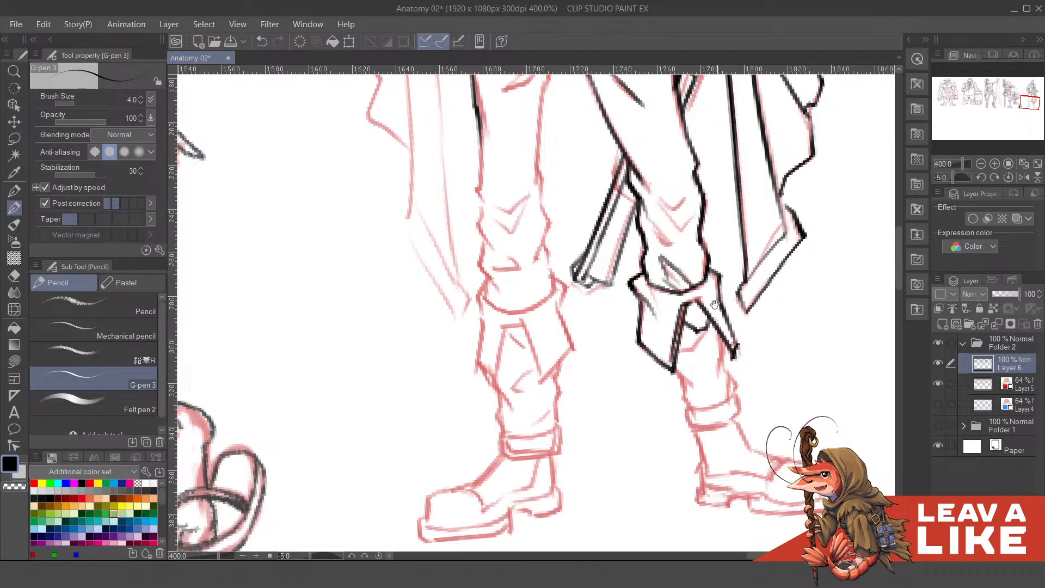
key(ctrl+z)
key(ctrl+z)
- Draw the weapon-side boot's shaft with creases below the cuff, and outline the ankle band and back of the heel
mouse_move(714, 305)
mouse_down()
mouse_move(704, 347)
mouse_move(697, 338)
mouse_up()
mouse_move(708, 404)
mouse_down()
mouse_move(704, 356)
mouse_move(707, 377)
mouse_up()
drag(702, 323, 689, 348)
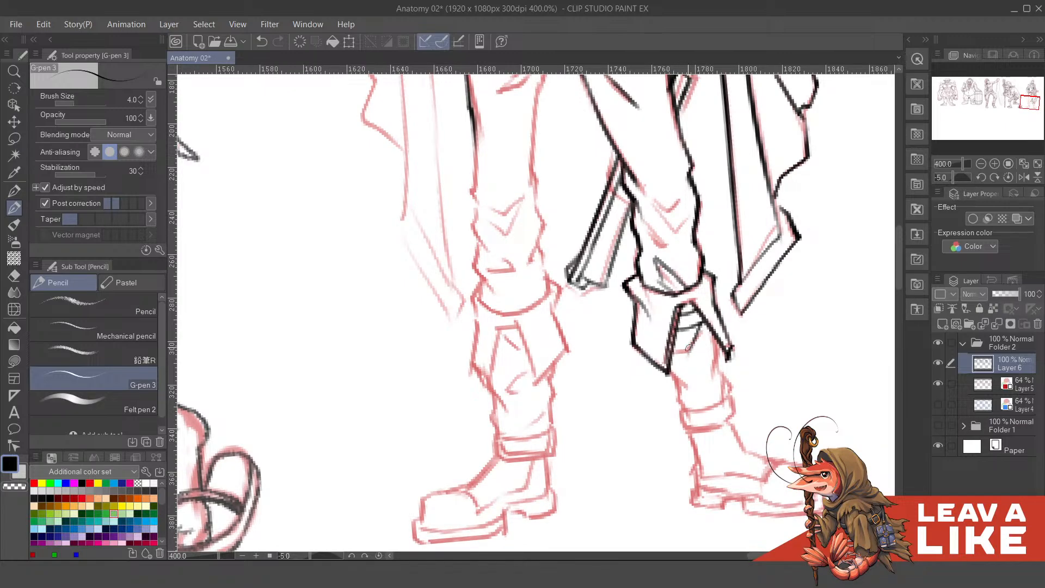
mouse_move(707, 383)
mouse_down()
mouse_move(699, 363)
mouse_move(687, 369)
mouse_up()
drag(705, 317, 699, 367)
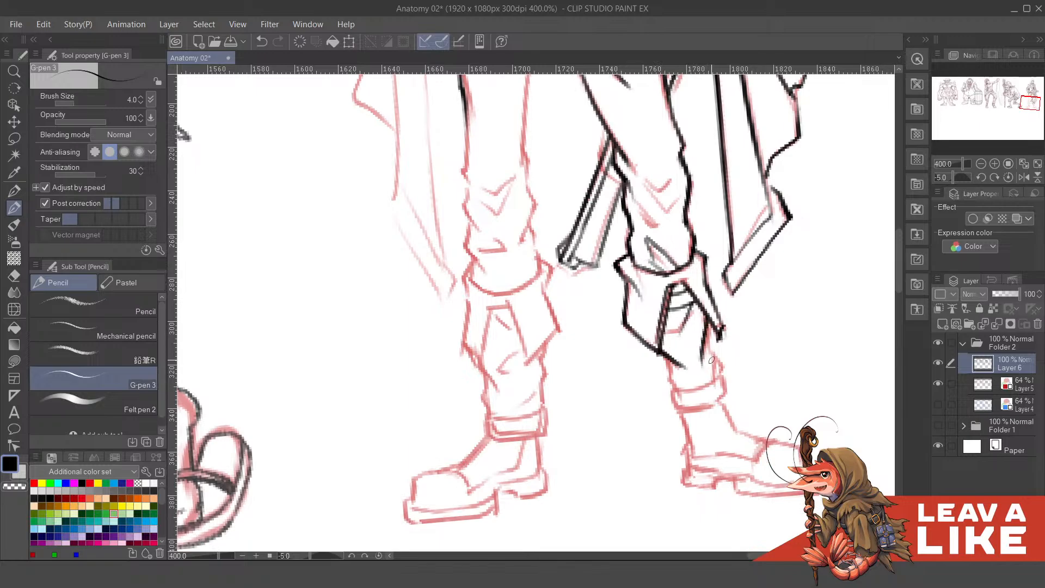
mouse_move(707, 332)
mouse_down()
mouse_move(705, 353)
mouse_move(695, 342)
mouse_move(702, 330)
mouse_move(717, 367)
mouse_up()
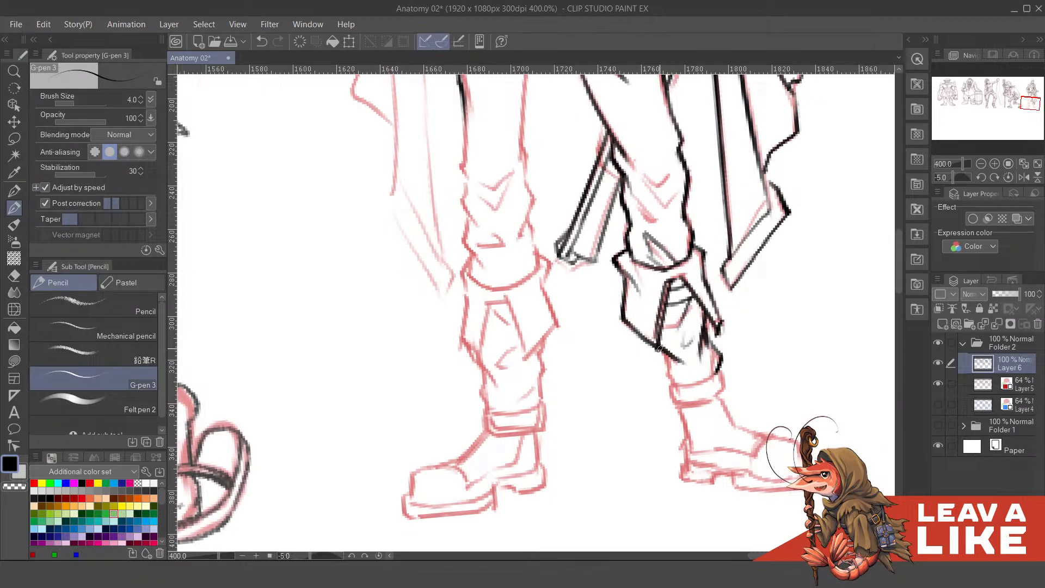
mouse_move(659, 349)
mouse_down()
mouse_move(675, 407)
mouse_move(724, 398)
mouse_move(702, 382)
mouse_move(717, 375)
mouse_up()
mouse_move(679, 388)
mouse_down()
mouse_move(725, 387)
mouse_move(720, 364)
mouse_move(679, 389)
mouse_up()
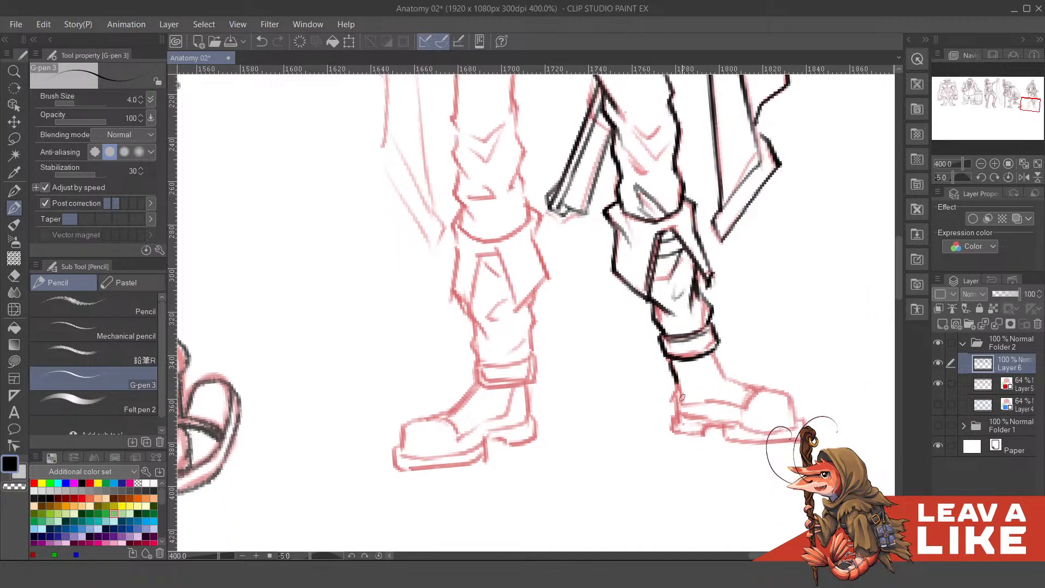
- Outline the weapon-side boot's ankle, instep and rounded toe, adding creases at the front of the ankle
drag(715, 350, 726, 368)
drag(676, 397, 701, 419)
key(ctrl+z)
drag(733, 378, 748, 384)
key(c)
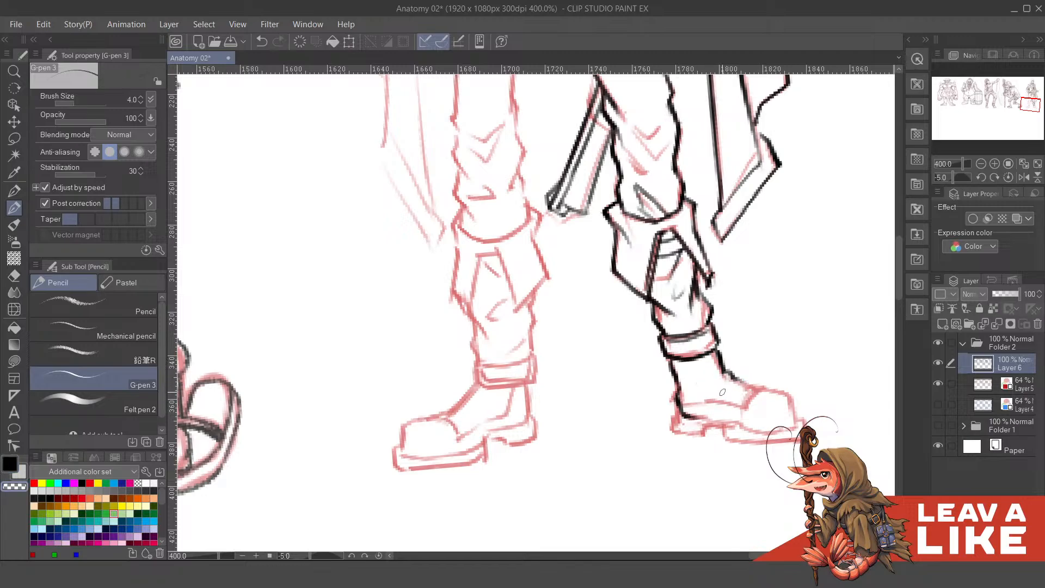
key(c)
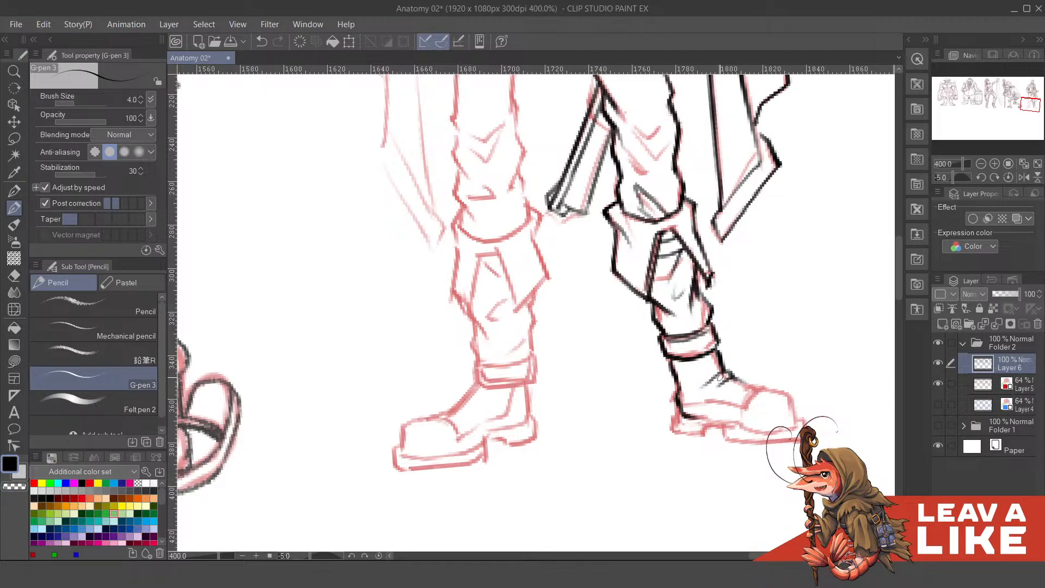
key(c)
mouse_move(737, 380)
mouse_down()
mouse_move(757, 391)
mouse_move(727, 377)
mouse_move(759, 385)
mouse_move(765, 413)
mouse_up()
key(c)
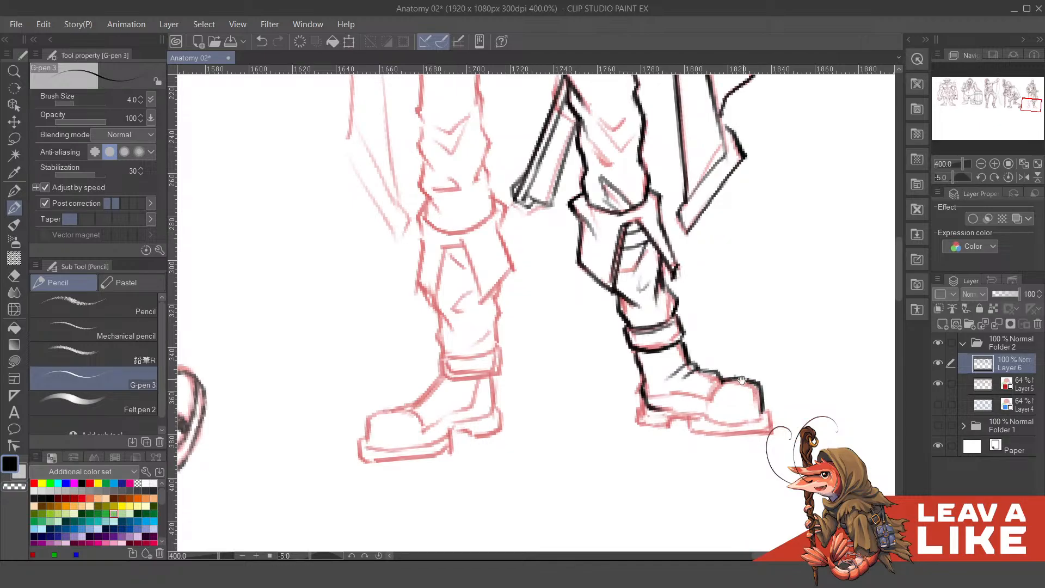
- Draw the toe cap seam and the lower edge of the weapon-side boot's upper
scroll(719, 367, down, 1)
mouse_move(710, 379)
mouse_down()
mouse_move(722, 352)
mouse_move(665, 368)
mouse_move(647, 360)
mouse_move(711, 374)
mouse_move(642, 352)
mouse_move(646, 368)
mouse_up()
key(ctrl+z)
drag(713, 357, 701, 347)
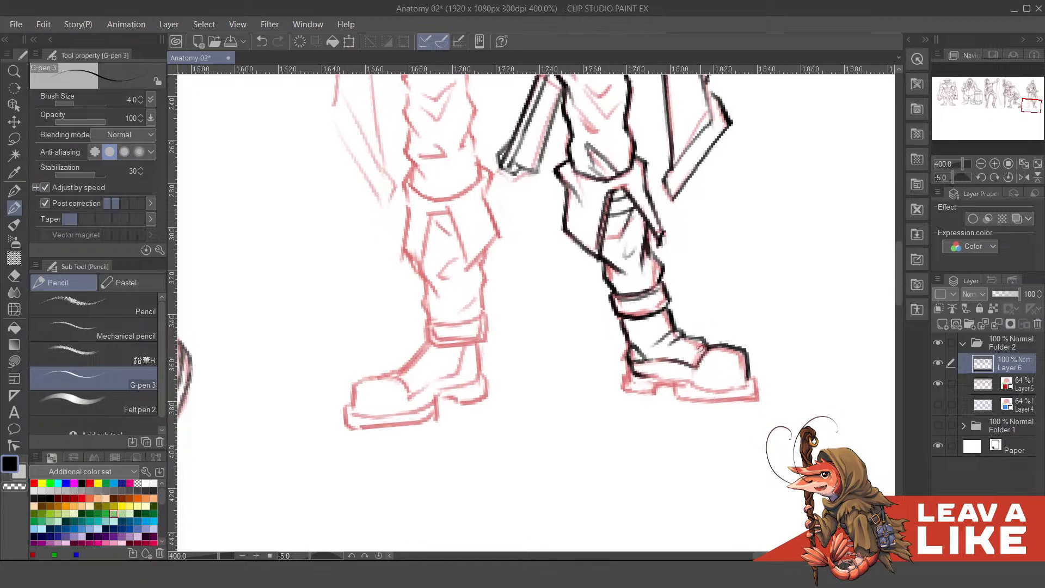
- Outline the sole and heel block of the weapon-side boot
mouse_move(650, 380)
mouse_down()
mouse_move(732, 389)
mouse_move(755, 384)
mouse_move(753, 371)
mouse_move(759, 400)
mouse_up()
key(c)
key(c)
key(ctrl+z)
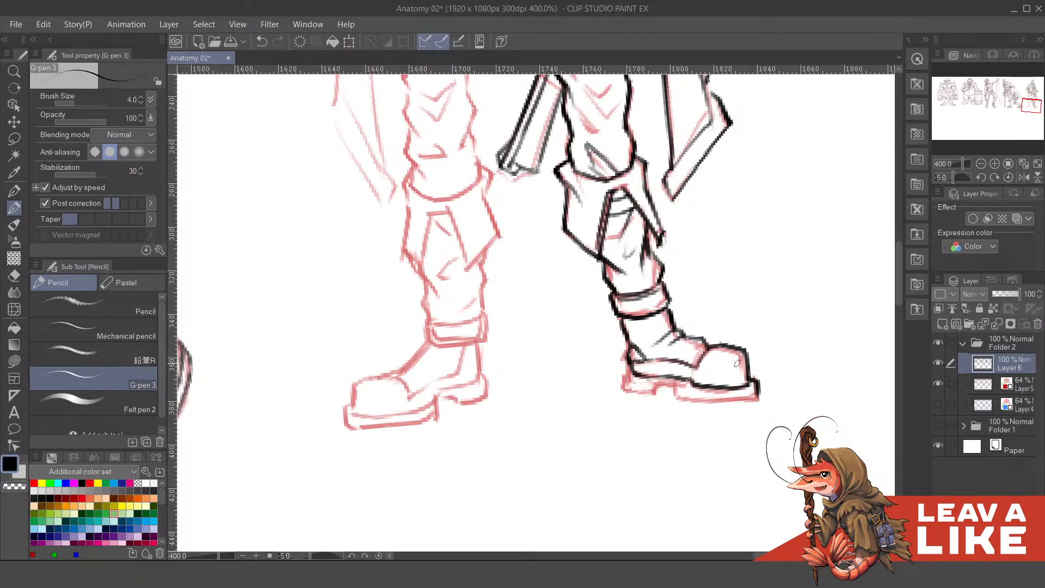
mouse_move(675, 390)
mouse_down()
mouse_move(697, 406)
mouse_move(758, 397)
mouse_move(675, 393)
mouse_move(702, 407)
mouse_move(758, 397)
mouse_up()
key(ctrl+z)
mouse_move(697, 382)
mouse_down()
mouse_move(703, 390)
mouse_move(627, 403)
mouse_move(665, 406)
mouse_move(634, 381)
mouse_move(640, 401)
mouse_move(630, 403)
mouse_move(639, 381)
mouse_up()
key(ctrl+z)
key(ctrl+z)
key(ctrl+z)
key(ctrl+z)
- Mirror the canvas view horizontally, then add knee folds to the weapon-side leg and crotch folds to the other trouser leg
scroll(727, 308, down, 3)
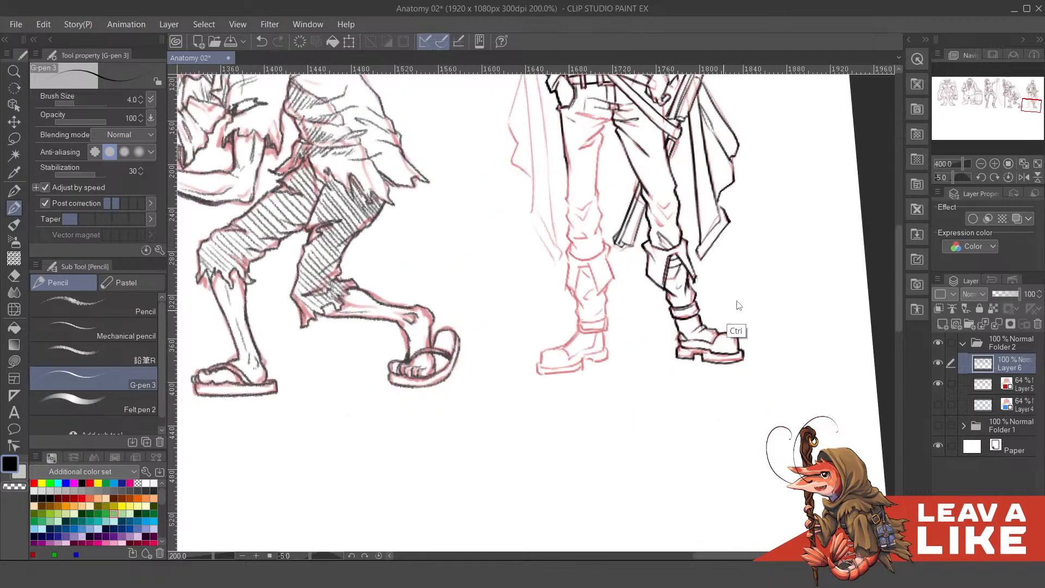
key(h)
drag(595, 319, 801, 353)
ctrl+click(653, 338)
ctrl+click(660, 345)
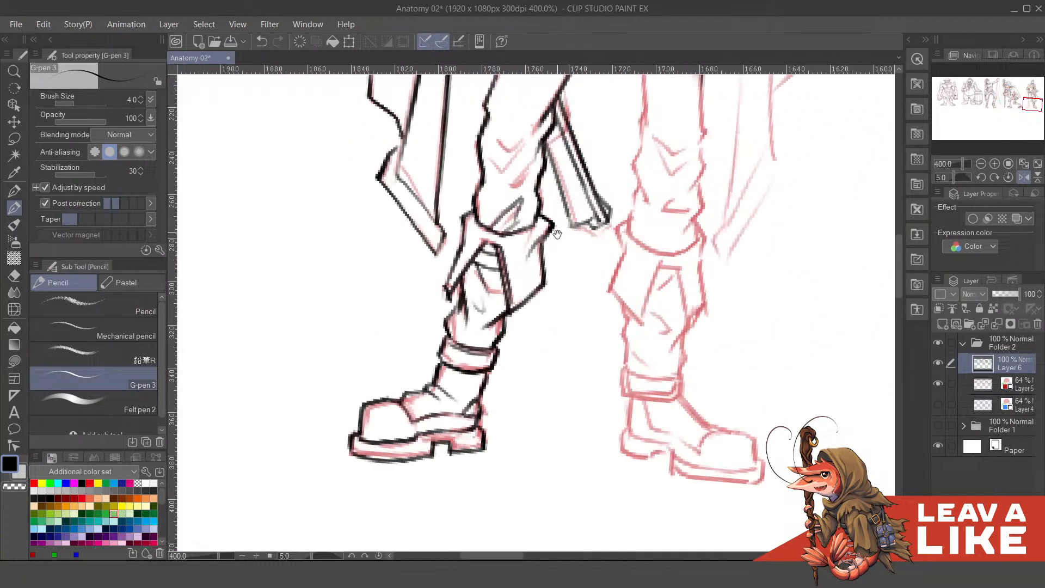
drag(557, 234, 657, 430)
mouse_move(619, 340)
mouse_down()
mouse_move(599, 347)
mouse_move(620, 345)
mouse_move(601, 386)
mouse_move(623, 383)
mouse_up()
mouse_move(771, 241)
mouse_down()
mouse_move(713, 294)
mouse_move(715, 366)
mouse_up()
drag(657, 296, 730, 281)
drag(662, 296, 698, 313)
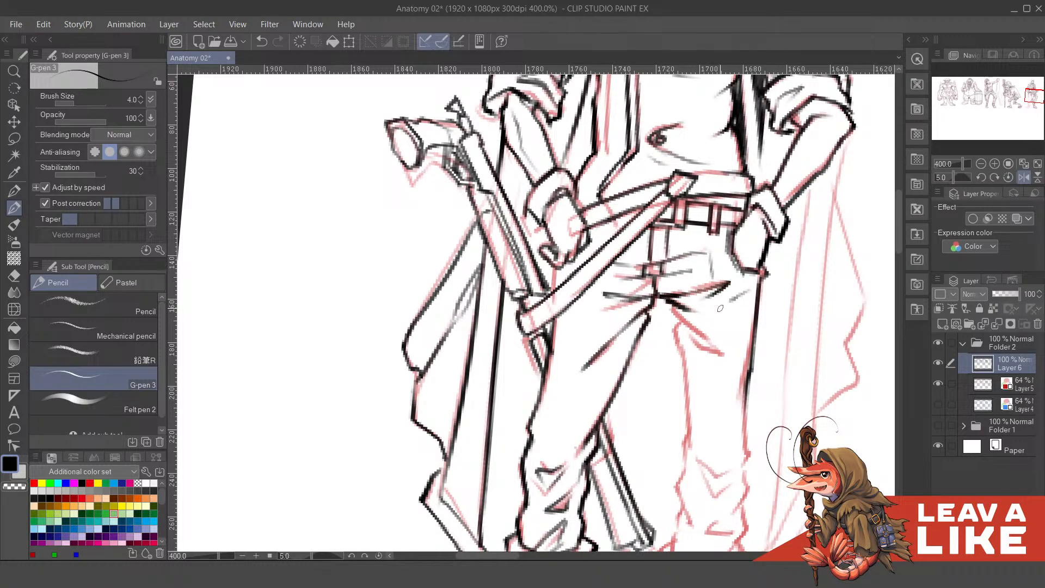
- Draw the inner edge of the pocketed-hand side's trouser leg from the crotch down to the knee, with a fold beside it
mouse_move(681, 322)
mouse_down()
mouse_move(722, 356)
mouse_move(694, 348)
mouse_move(677, 325)
mouse_move(689, 382)
mouse_up()
scroll(687, 376, down, 3)
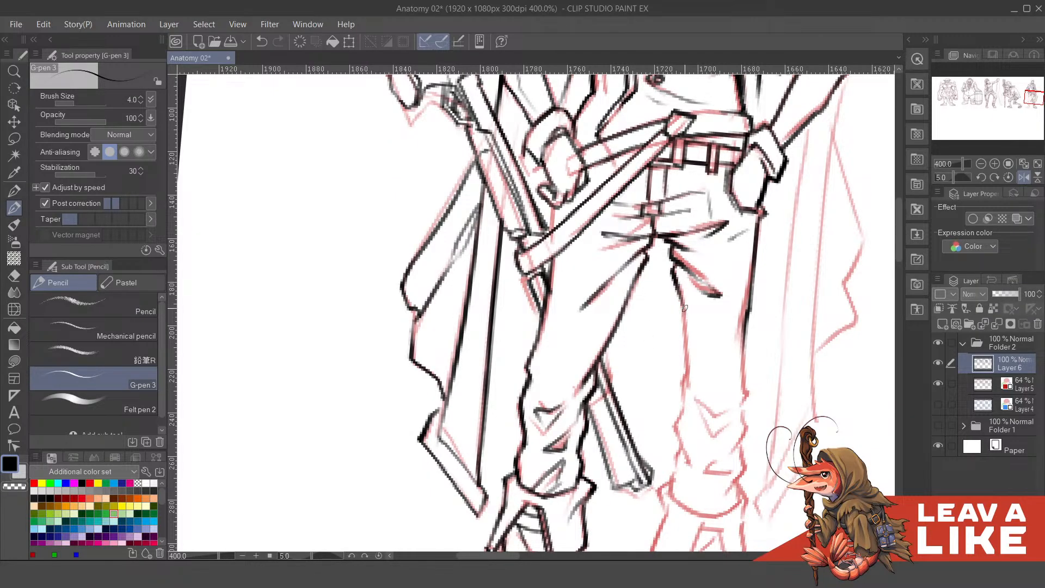
mouse_move(682, 299)
mouse_down()
mouse_move(687, 396)
mouse_move(684, 350)
mouse_move(689, 387)
mouse_move(697, 347)
mouse_up()
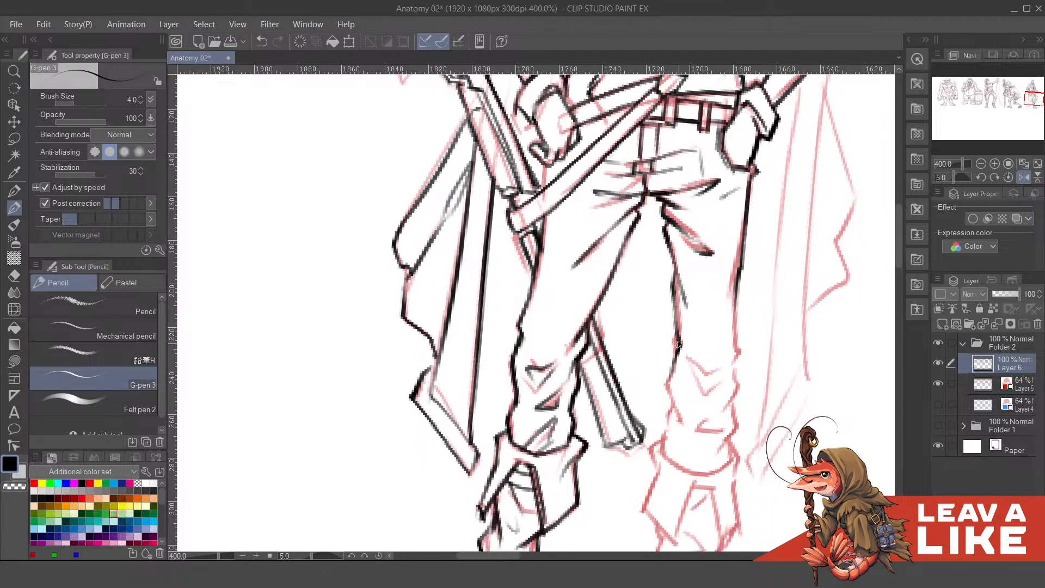
drag(675, 297, 675, 365)
drag(699, 411, 689, 373)
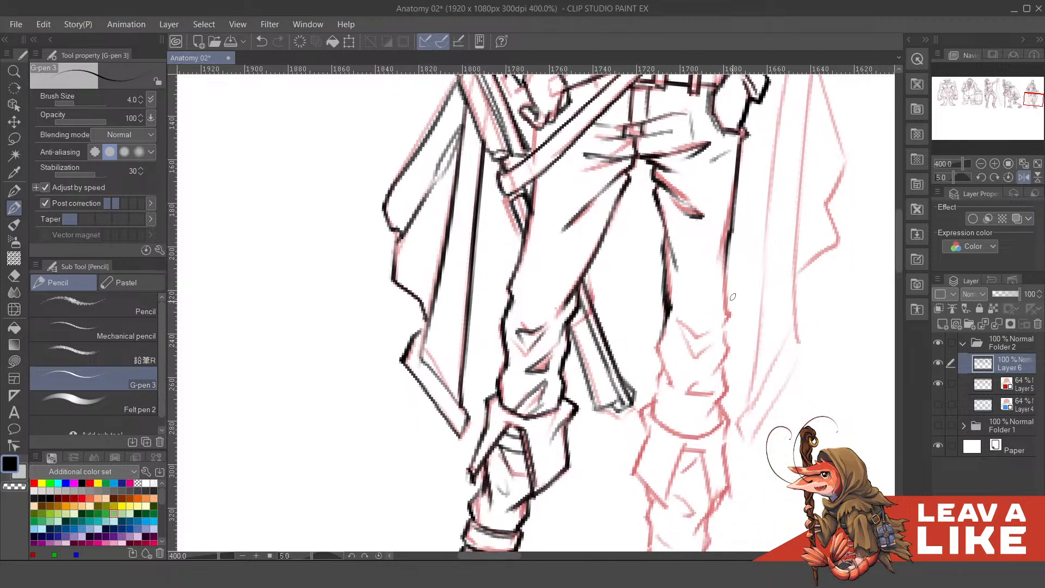
- Draw that trouser leg's outer edge down to the shin, a V-shaped knee fold, and the inner edge below the knee
mouse_move(730, 240)
mouse_down()
mouse_move(728, 330)
mouse_move(701, 377)
mouse_move(712, 358)
mouse_move(698, 372)
mouse_move(684, 332)
mouse_move(703, 354)
mouse_move(731, 356)
mouse_move(724, 347)
mouse_move(726, 379)
mouse_up()
key(ctrl+z)
drag(725, 342, 715, 416)
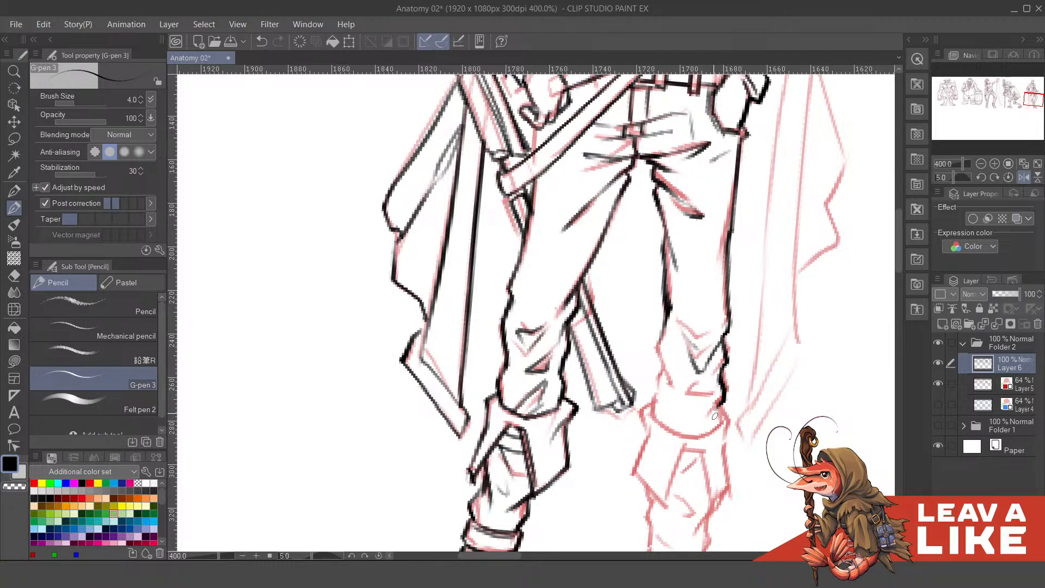
mouse_move(667, 327)
mouse_down()
mouse_move(658, 346)
mouse_move(670, 388)
mouse_move(693, 403)
mouse_up()
drag(661, 371, 656, 404)
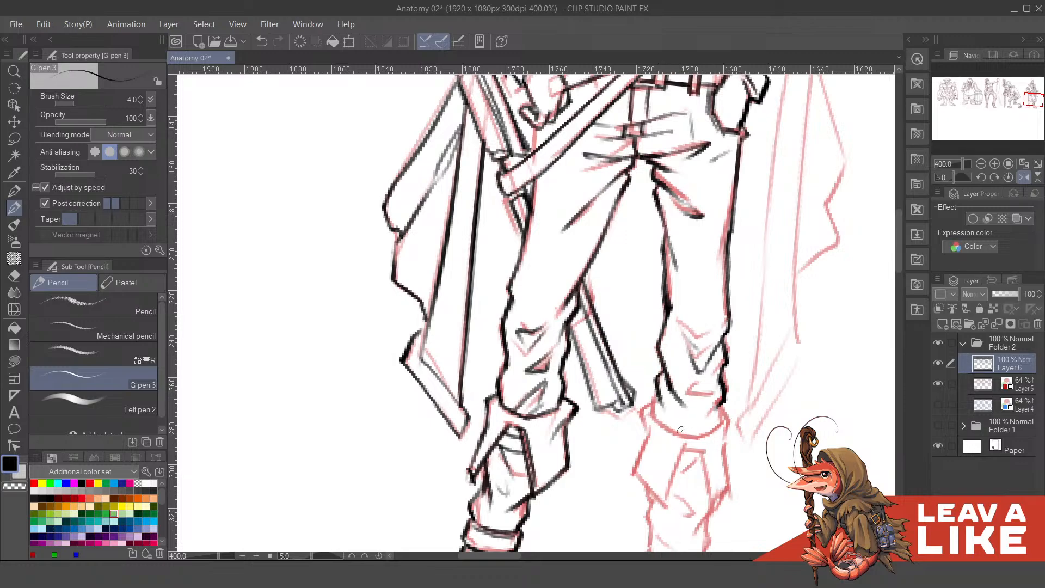
- Draw the gathered hem of the pocketed-hand side's trouser leg above the boot, with bunched creases in the fabric
mouse_move(701, 434)
mouse_down()
mouse_move(662, 411)
mouse_move(653, 417)
mouse_up()
mouse_move(720, 406)
mouse_down()
mouse_move(722, 425)
mouse_move(693, 417)
mouse_move(688, 391)
mouse_move(702, 400)
mouse_up()
key(ctrl+z)
drag(722, 351, 722, 402)
drag(680, 373, 705, 395)
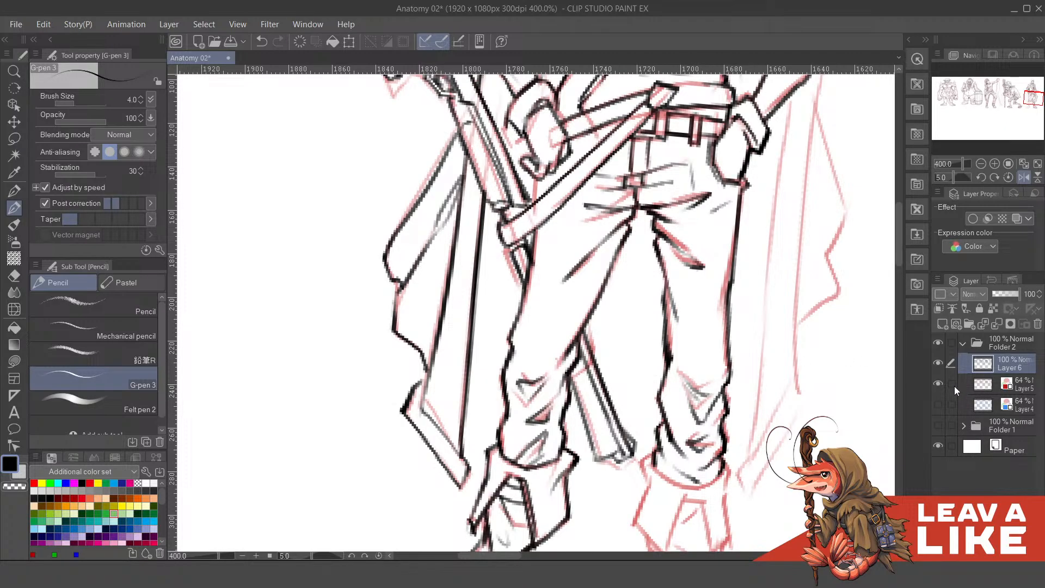
- Review the whole figure's line art with the Layer 5 sketch hidden and the canvas view unrotated, then show the sketch again
click(938, 383)
scroll(824, 398, down, 3)
drag(792, 418, 649, 346)
key(minus)
scroll(835, 387, down, 1)
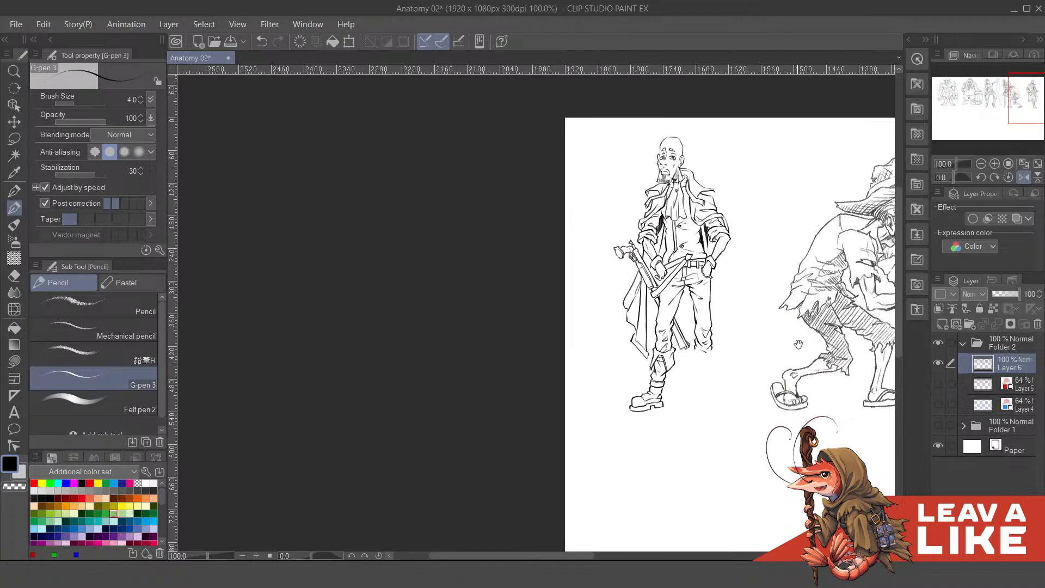
drag(798, 344, 762, 342)
click(937, 384)
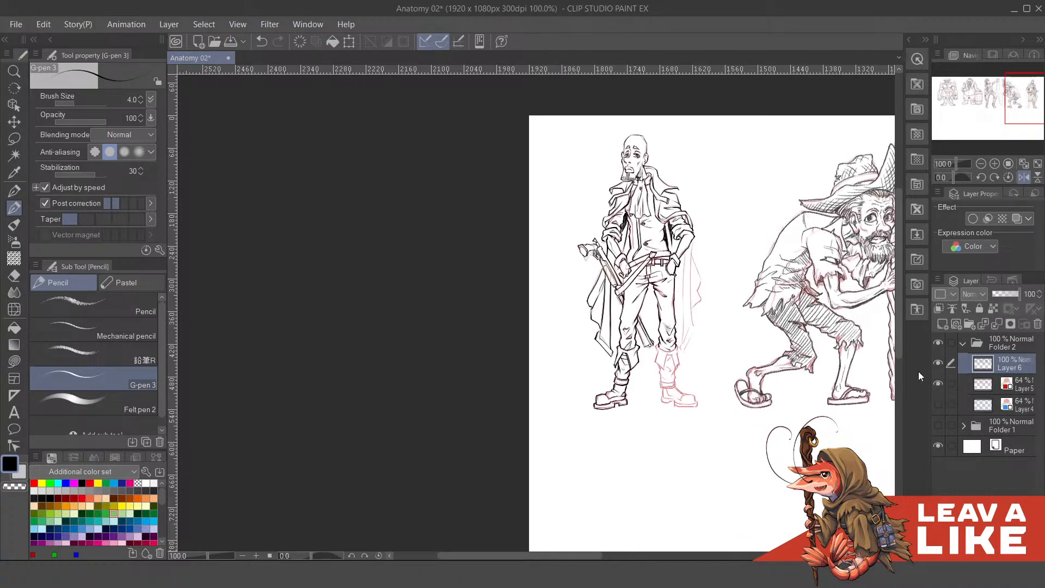
- Outline the second boot's folded cuff with its rim, two pointed flaps and central notch, doubling the notch's inner edge
scroll(717, 380, up, 4)
drag(716, 338, 714, 377)
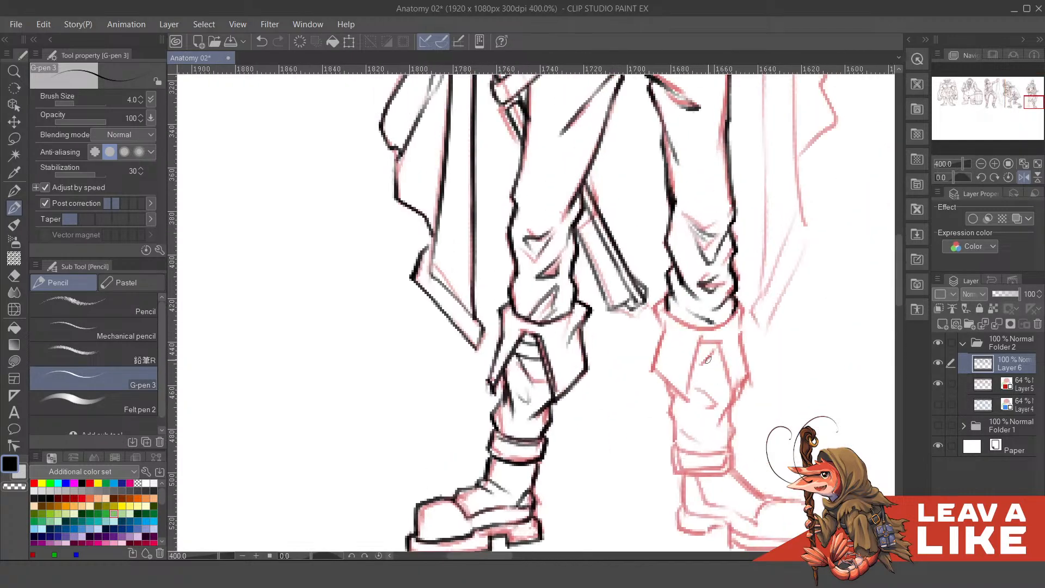
mouse_move(661, 304)
mouse_down()
mouse_move(666, 343)
mouse_move(663, 330)
mouse_move(655, 368)
mouse_move(685, 401)
mouse_up()
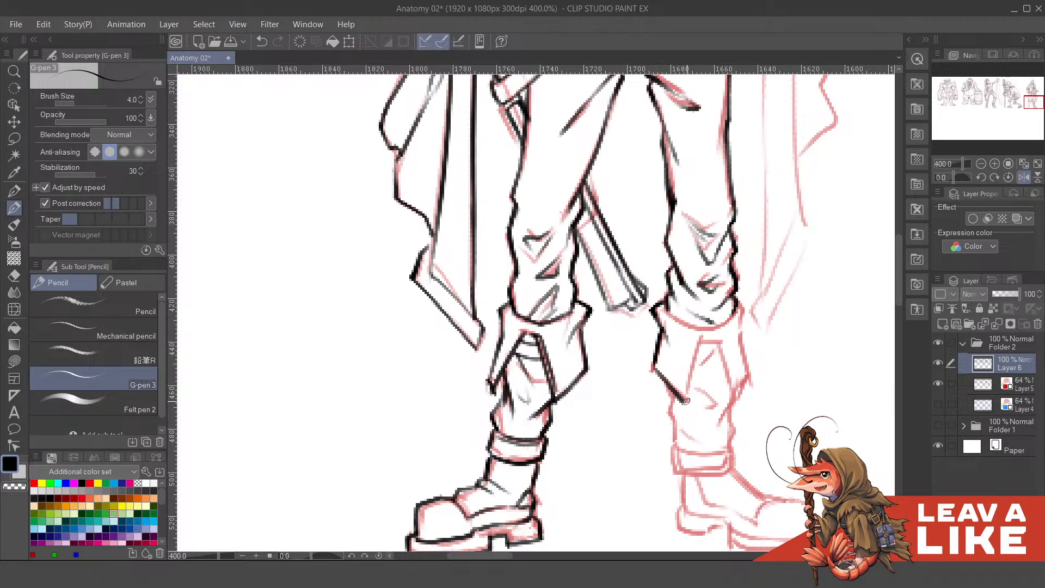
mouse_move(651, 371)
mouse_down()
mouse_move(690, 400)
mouse_move(696, 349)
mouse_up()
key(ctrl+z)
mouse_move(686, 403)
mouse_down()
mouse_move(699, 345)
mouse_move(721, 343)
mouse_move(735, 399)
mouse_move(751, 372)
mouse_up()
key(ctrl+z)
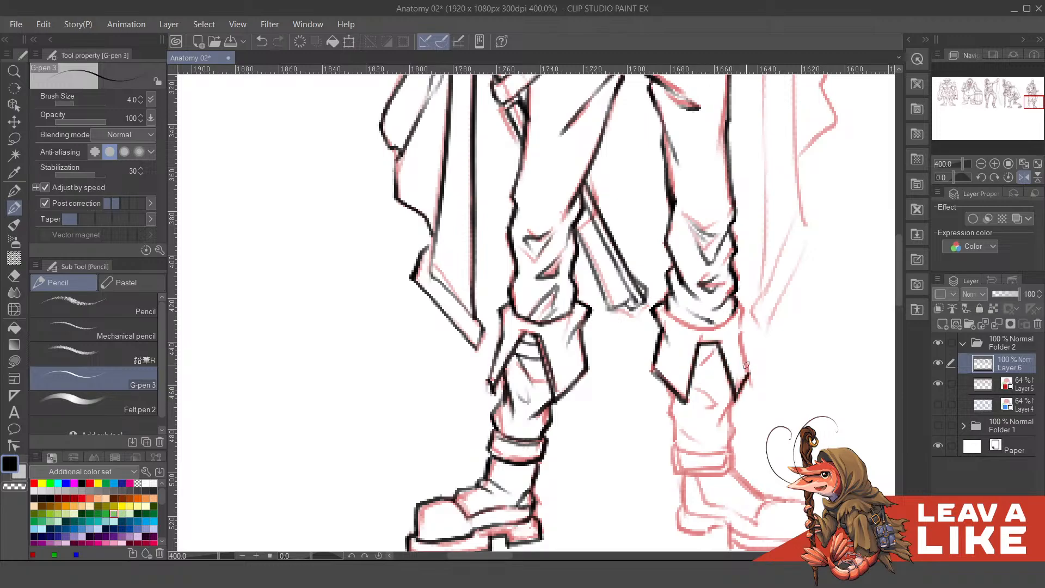
mouse_move(668, 310)
mouse_down()
mouse_move(708, 328)
mouse_move(739, 314)
mouse_move(716, 331)
mouse_move(741, 300)
mouse_move(749, 374)
mouse_up()
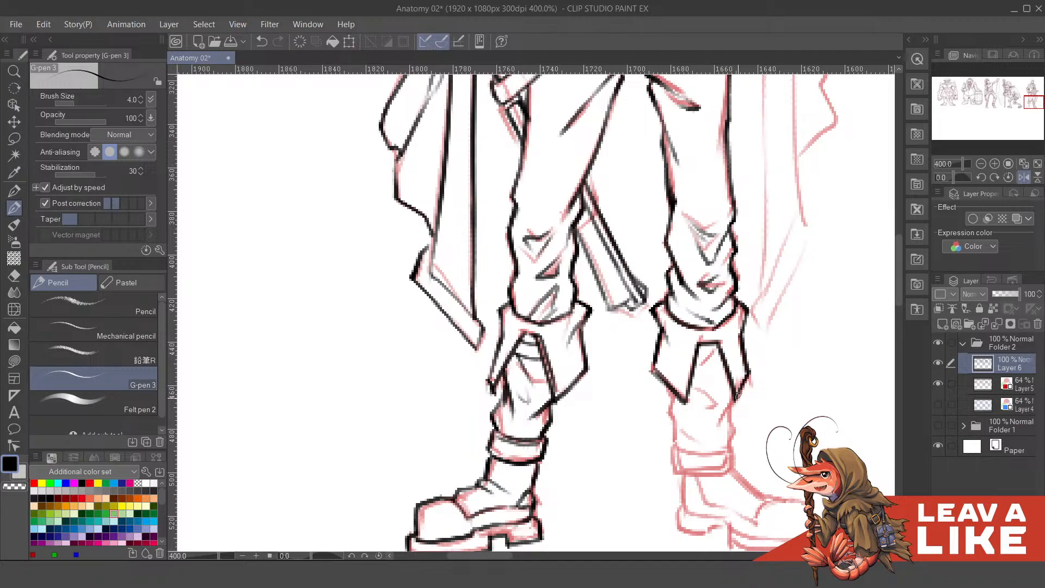
mouse_move(695, 333)
mouse_down()
mouse_move(702, 356)
mouse_move(712, 330)
mouse_move(686, 400)
mouse_up()
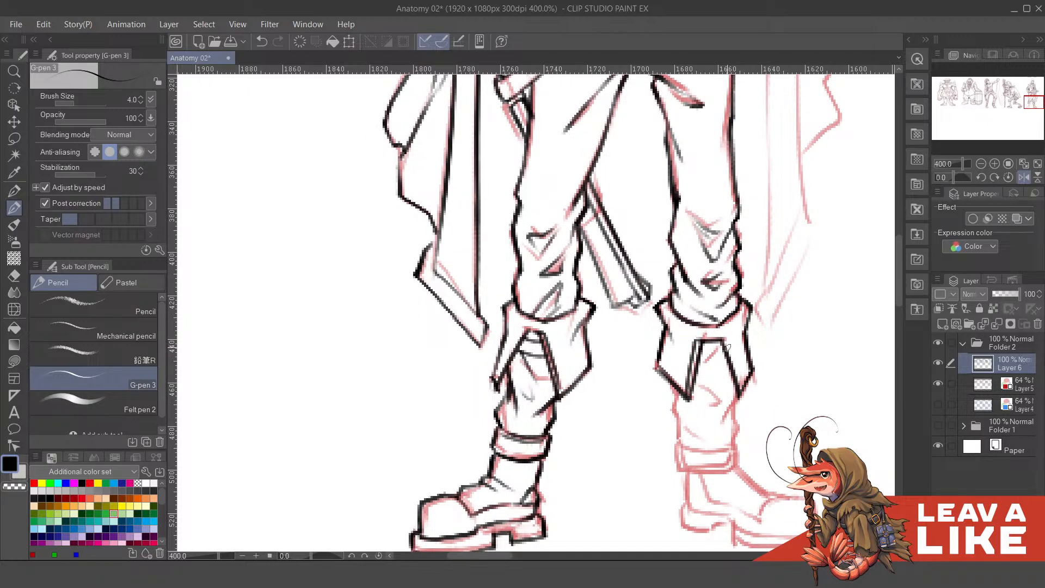
- Double the notch's other edge on the second boot's cuff, add cross lines inside it, and draw the shaft's inner edge with a V-shaped crease
mouse_move(734, 359)
mouse_down()
mouse_move(724, 335)
mouse_move(739, 382)
mouse_up()
mouse_move(723, 363)
mouse_down()
mouse_move(719, 304)
mouse_move(723, 320)
mouse_move(696, 335)
mouse_up()
key(ctrl+z)
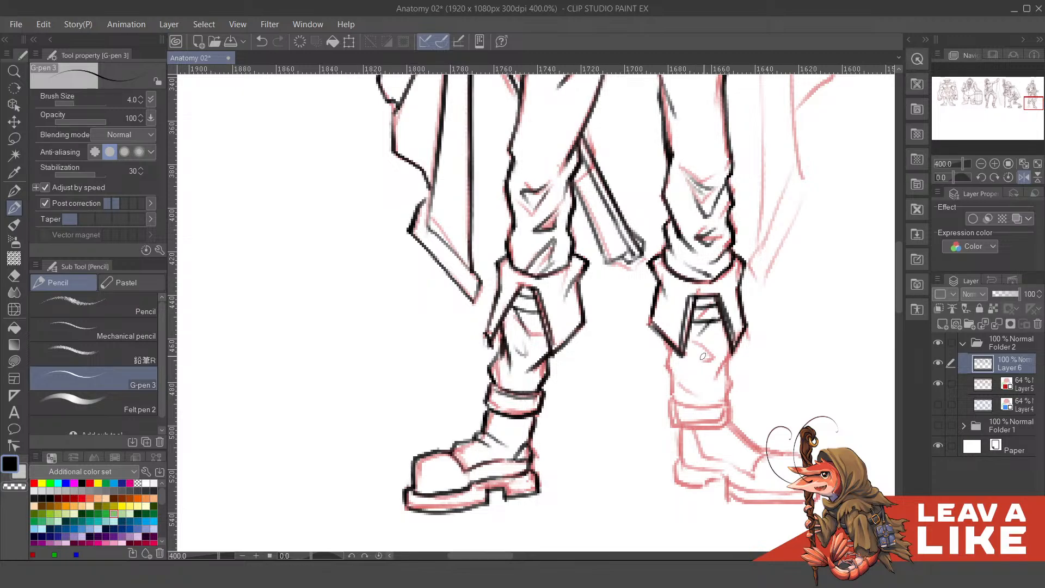
mouse_move(690, 344)
mouse_down()
mouse_move(719, 352)
mouse_move(704, 369)
mouse_move(684, 329)
mouse_move(695, 331)
mouse_move(669, 351)
mouse_move(669, 342)
mouse_move(675, 406)
mouse_up()
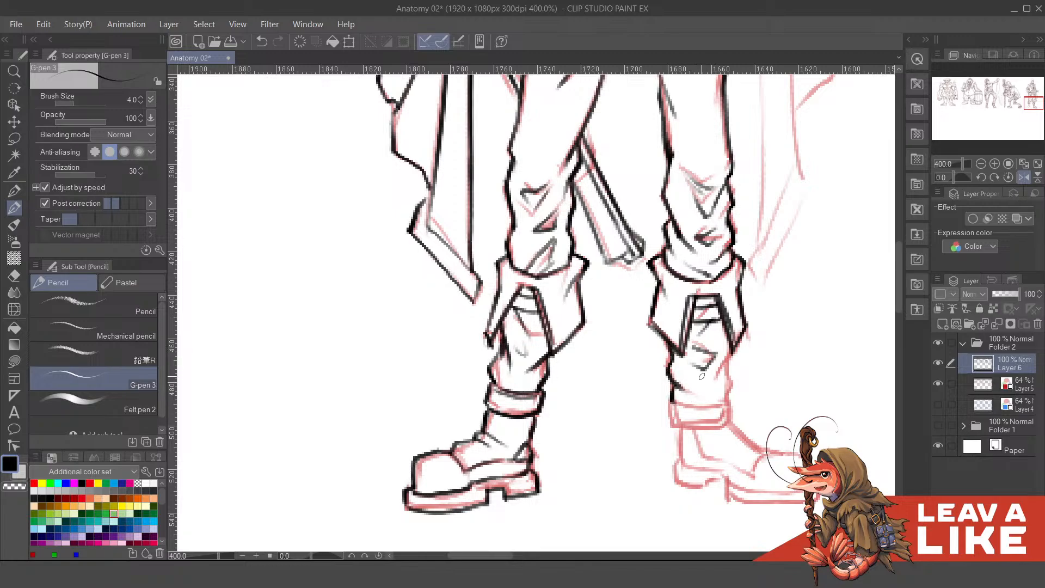
- Draw the second boot's remaining shaft edge, the folded band around the ankle, and the back of the foot down to the heel
mouse_move(733, 351)
mouse_down()
mouse_move(714, 384)
mouse_move(729, 381)
mouse_move(733, 395)
mouse_move(694, 386)
mouse_move(715, 393)
mouse_move(658, 408)
mouse_move(718, 401)
mouse_move(660, 402)
mouse_move(713, 401)
mouse_move(720, 411)
mouse_move(723, 381)
mouse_move(663, 425)
mouse_move(660, 444)
mouse_move(717, 445)
mouse_move(715, 457)
mouse_up()
key(ctrl+z)
scroll(708, 386, down, 1)
drag(718, 422, 717, 413)
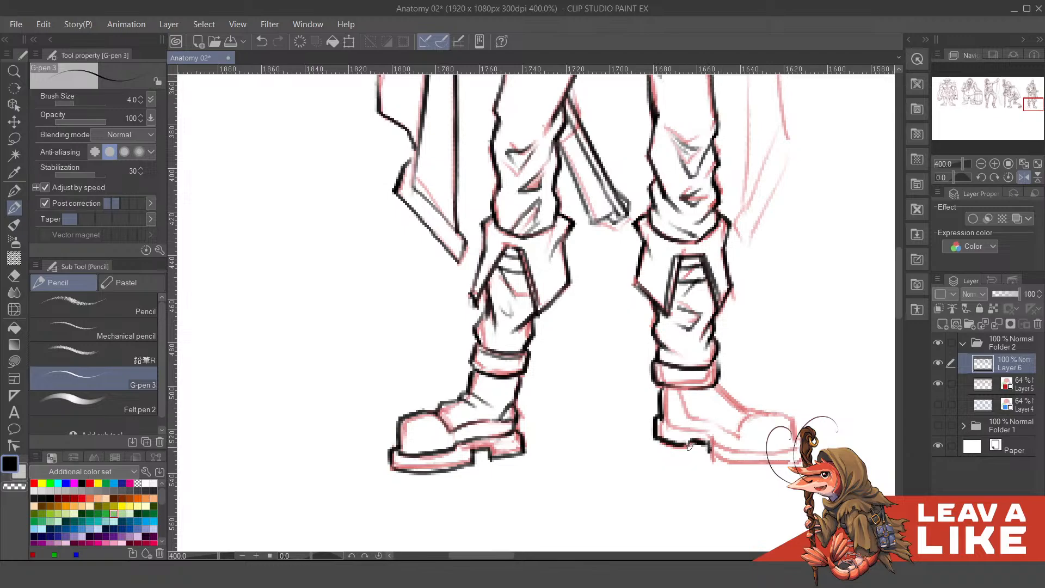
- Darken the gap in front of the heel under both boots and outline the second boot's thick front sole up to the toe
drag(688, 446, 700, 443)
drag(568, 422, 642, 427)
drag(556, 454, 569, 452)
drag(757, 390, 666, 369)
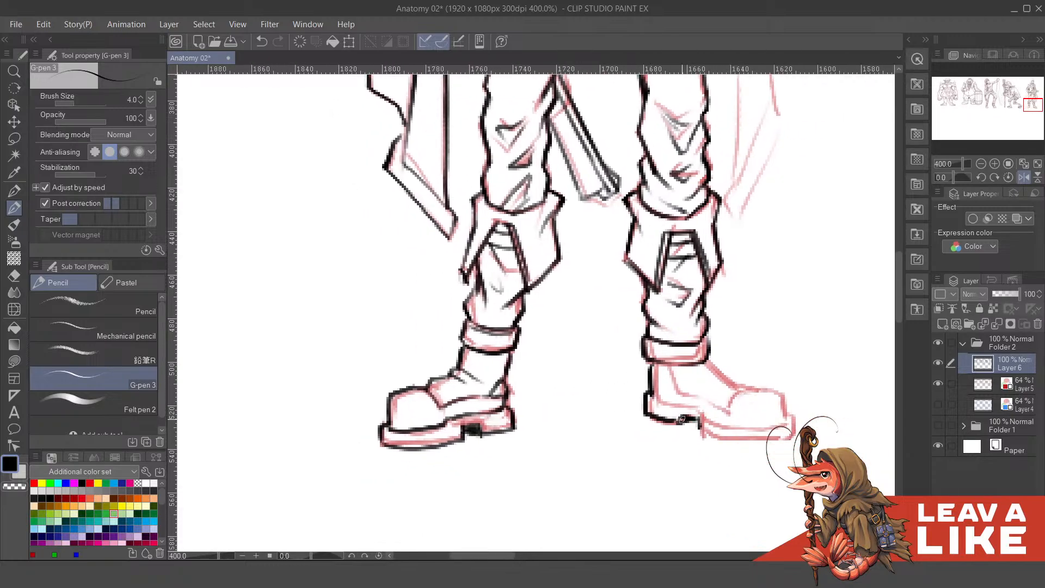
mouse_move(680, 414)
mouse_down()
mouse_move(701, 434)
mouse_move(781, 432)
mouse_up()
key(ctrl+z)
mouse_move(699, 419)
mouse_down()
mouse_move(700, 434)
mouse_move(738, 445)
mouse_move(795, 436)
mouse_up()
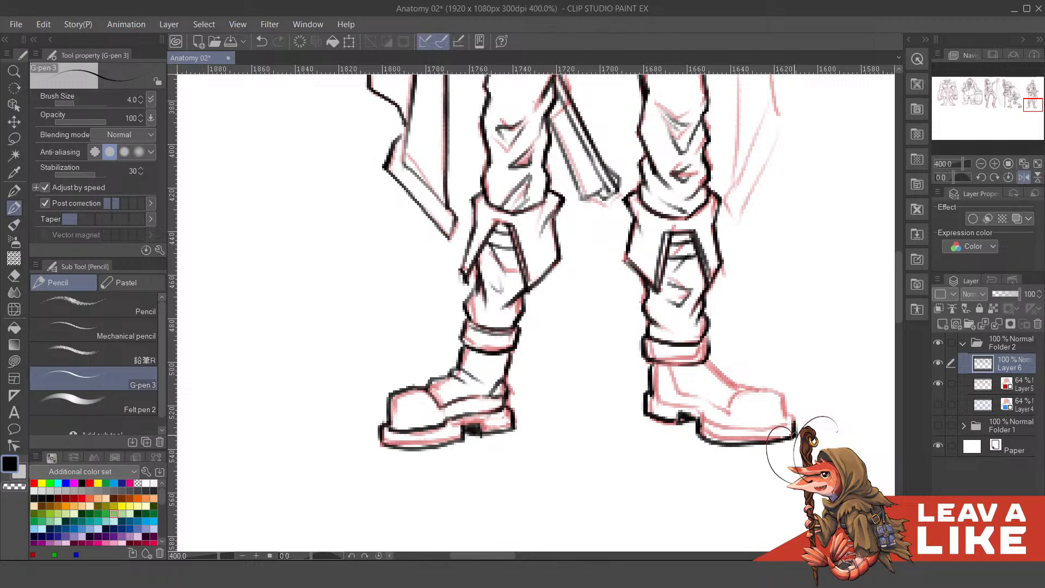
- Draw the second boot's rounded toe cap, the upper sole line, and the instep from the ankle band with short creases
drag(759, 390, 759, 399)
mouse_move(703, 371)
mouse_down()
mouse_move(714, 388)
mouse_move(750, 398)
mouse_move(746, 349)
mouse_move(708, 365)
mouse_up()
key(ctrl+z)
drag(769, 351, 750, 345)
mouse_move(699, 401)
mouse_down()
mouse_move(716, 373)
mouse_move(753, 376)
mouse_move(754, 403)
mouse_move(709, 413)
mouse_move(727, 409)
mouse_up()
key(ctrl+z)
drag(730, 373, 733, 383)
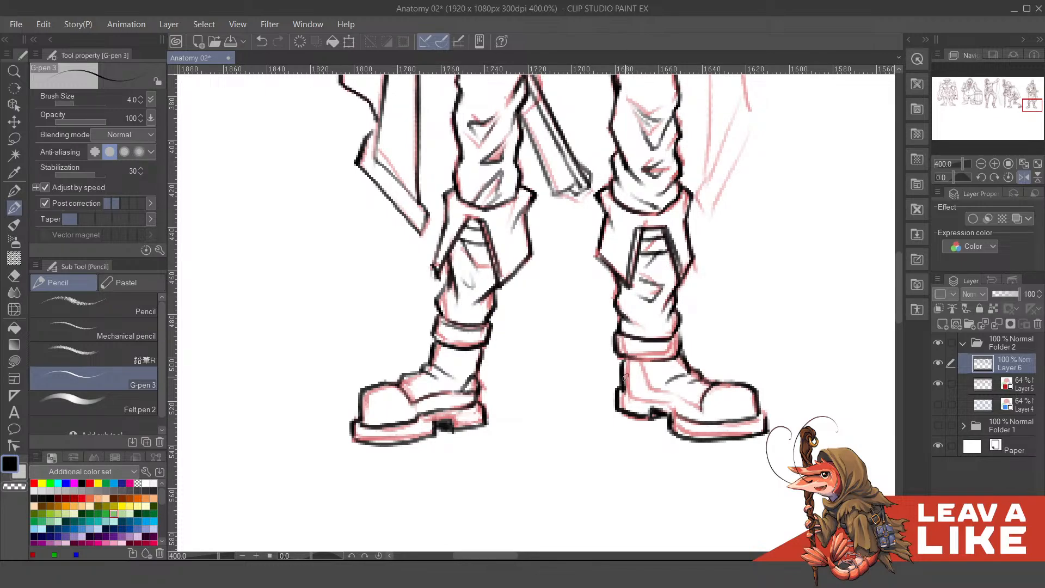
- Add the second boot's side seam and lower edge line above the heel, and double the toe-cap seam on both boots
drag(621, 357, 626, 388)
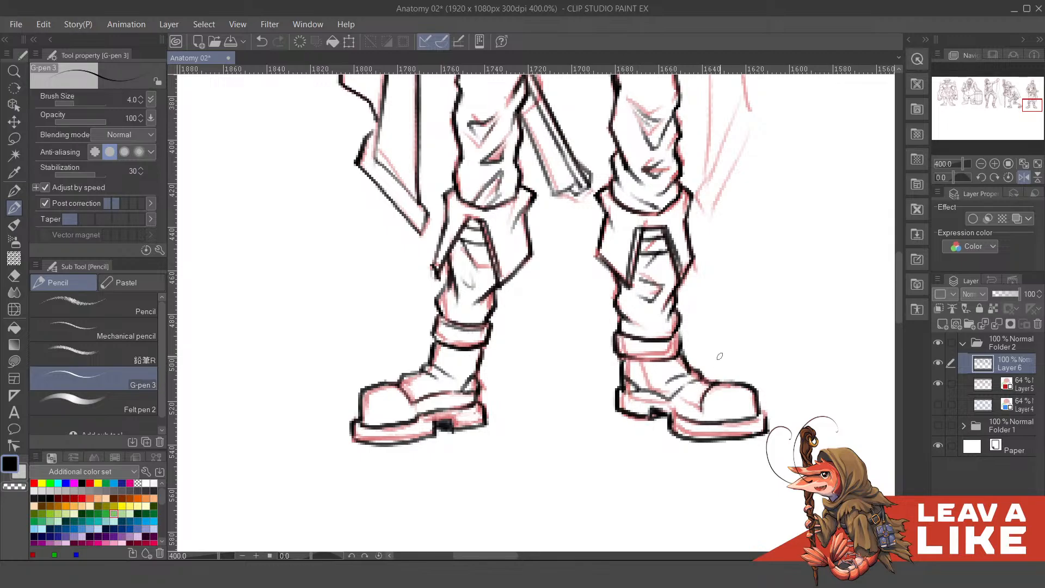
key(ctrl+z)
drag(668, 400, 691, 404)
drag(407, 385, 418, 399)
key(ctrl+z)
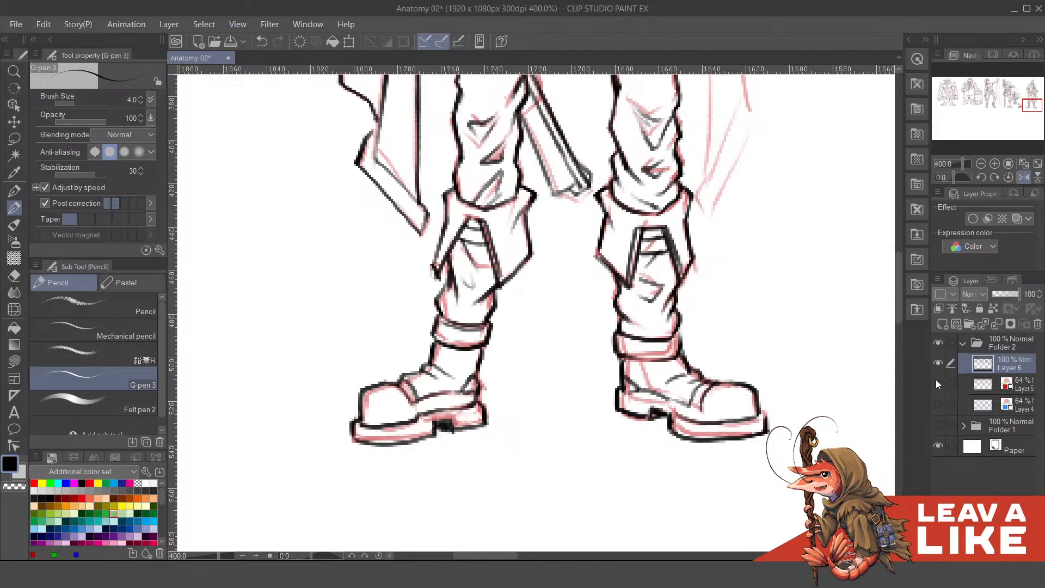
- Hide the Layer 5 sketch and review the whole figure's line art
click(936, 382)
scroll(800, 408, down, 4)
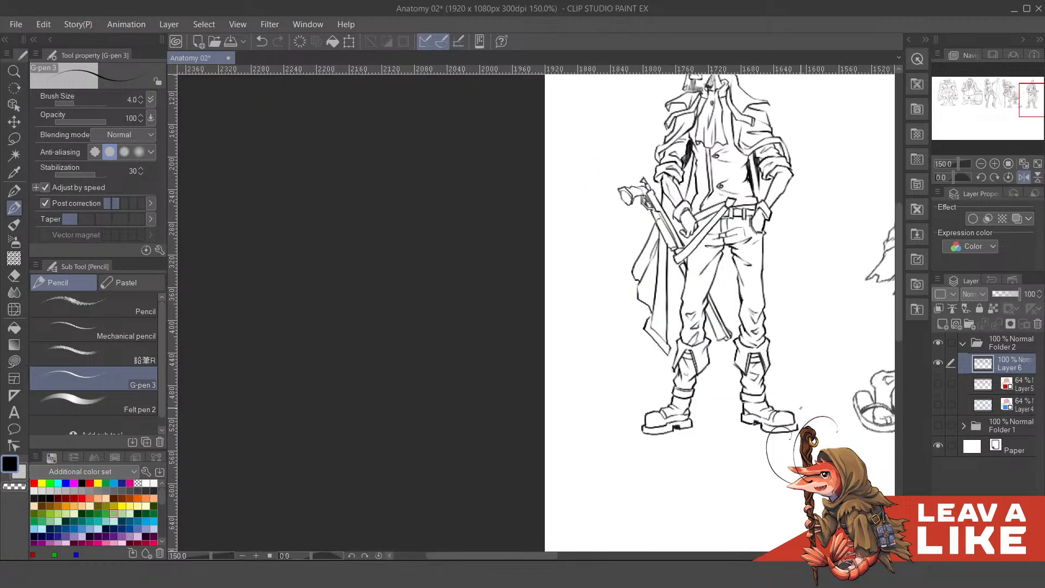
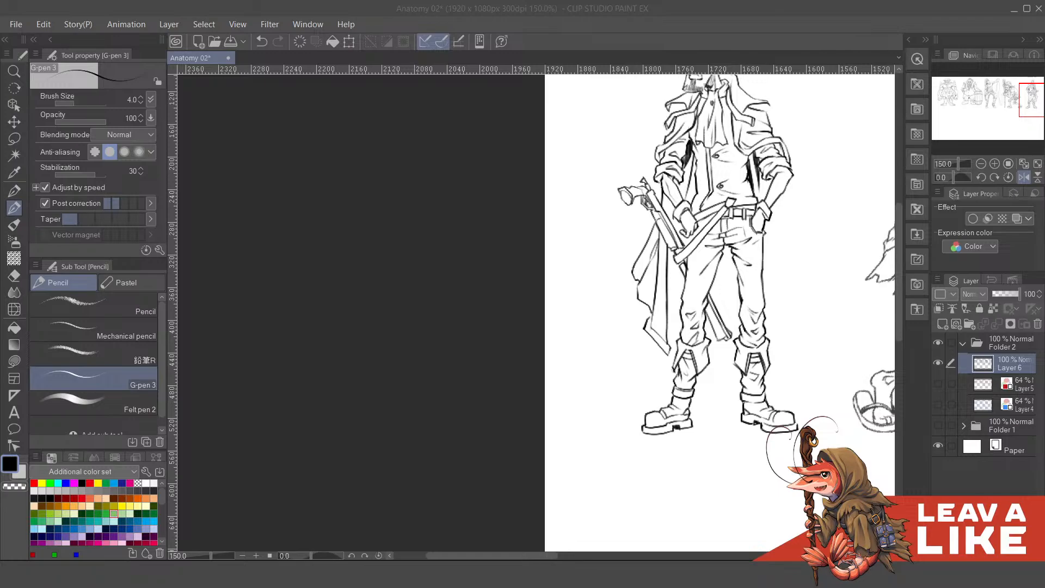
- Show the Layer 5 sketch again and add a fold line along the lower corner of the weapon-side coat tail
click(118, 199)
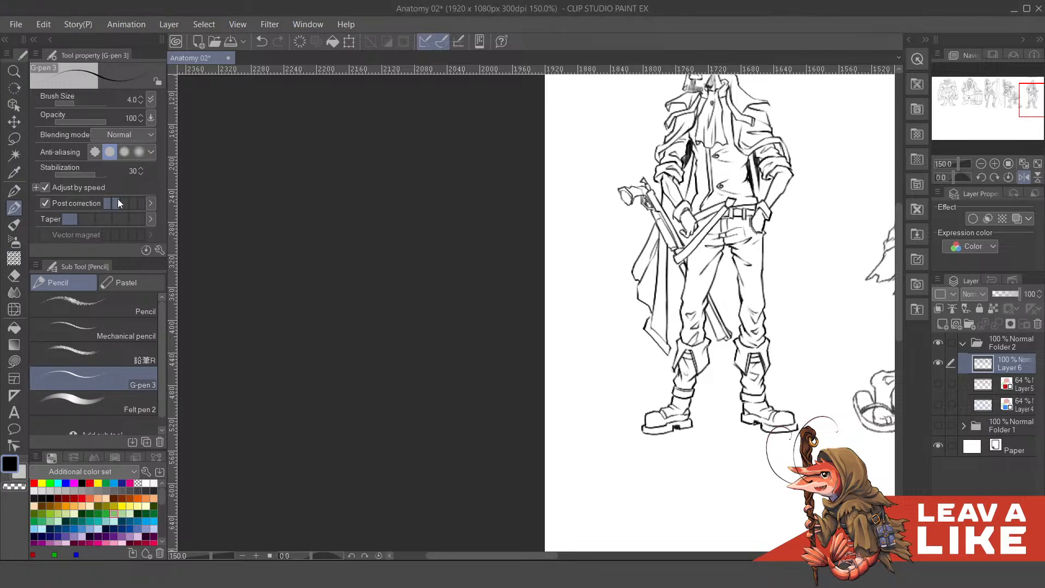
scroll(717, 198, down, 2)
mouse_move(742, 177)
mouse_down()
mouse_move(694, 240)
mouse_move(515, 295)
mouse_move(544, 307)
mouse_up()
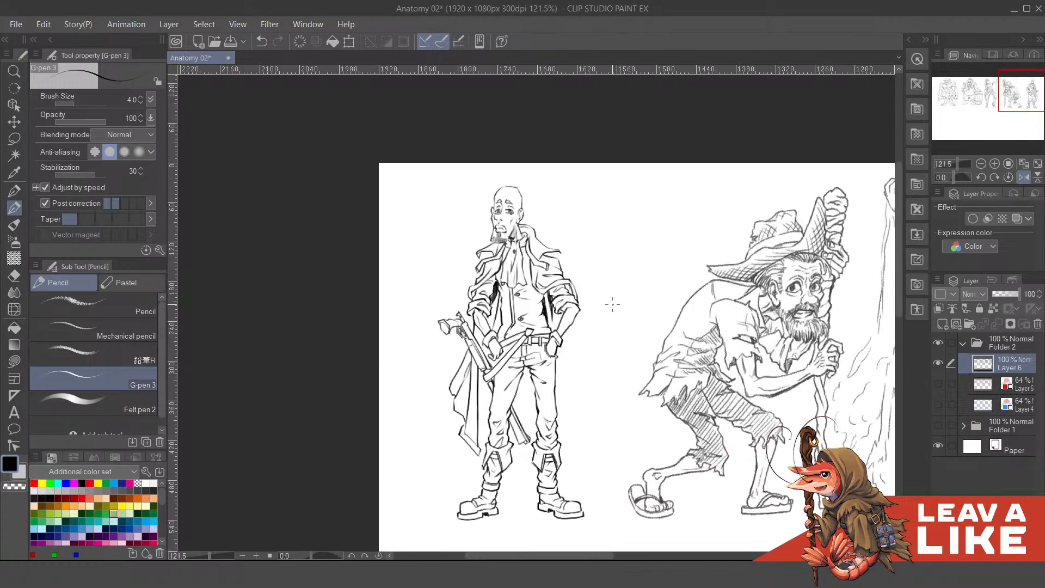
click(938, 383)
scroll(557, 384, up, 5)
drag(549, 407, 712, 296)
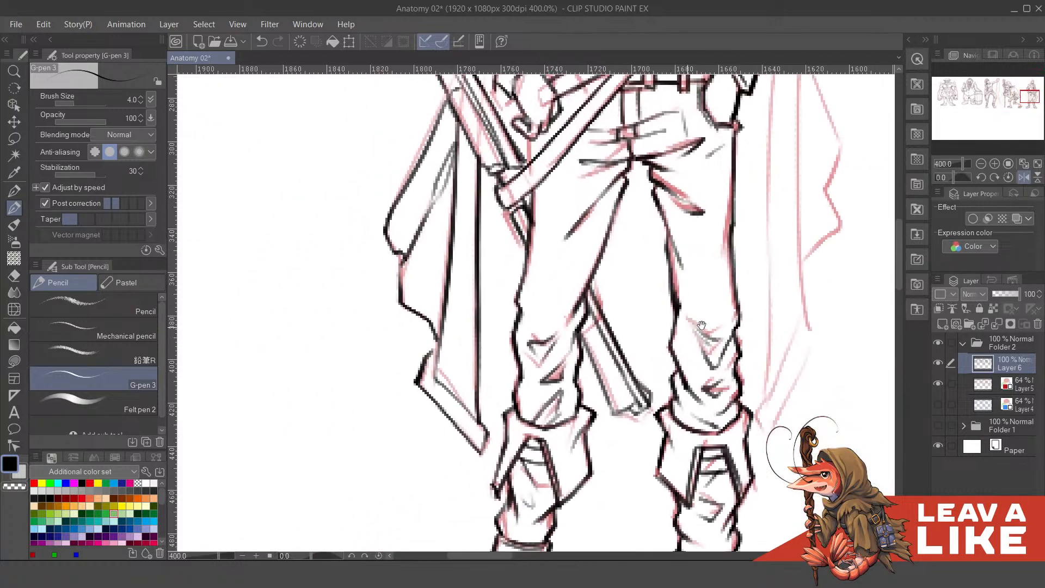
drag(538, 373, 576, 405)
drag(505, 398, 579, 460)
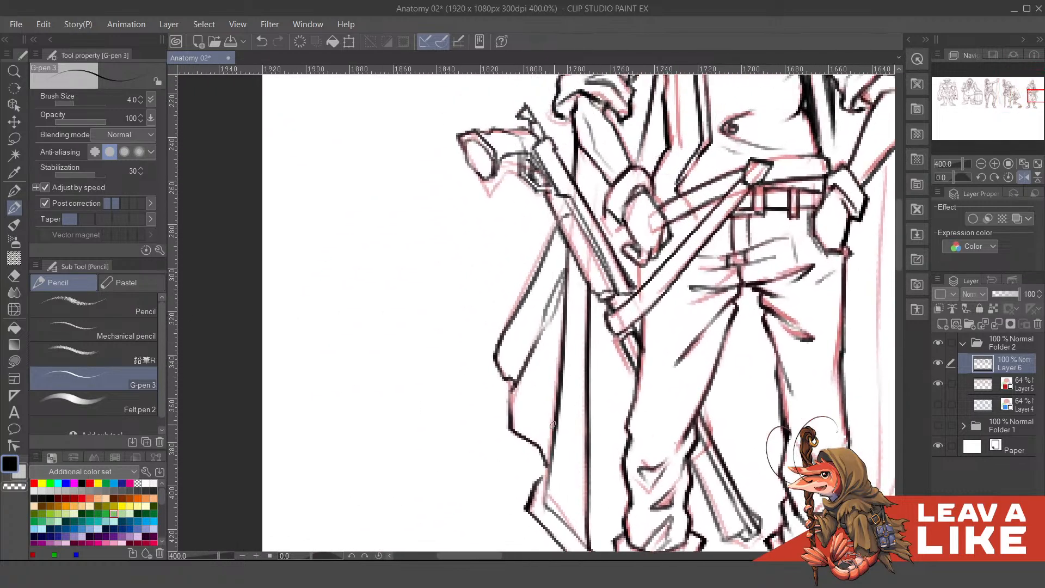
drag(664, 459, 634, 377)
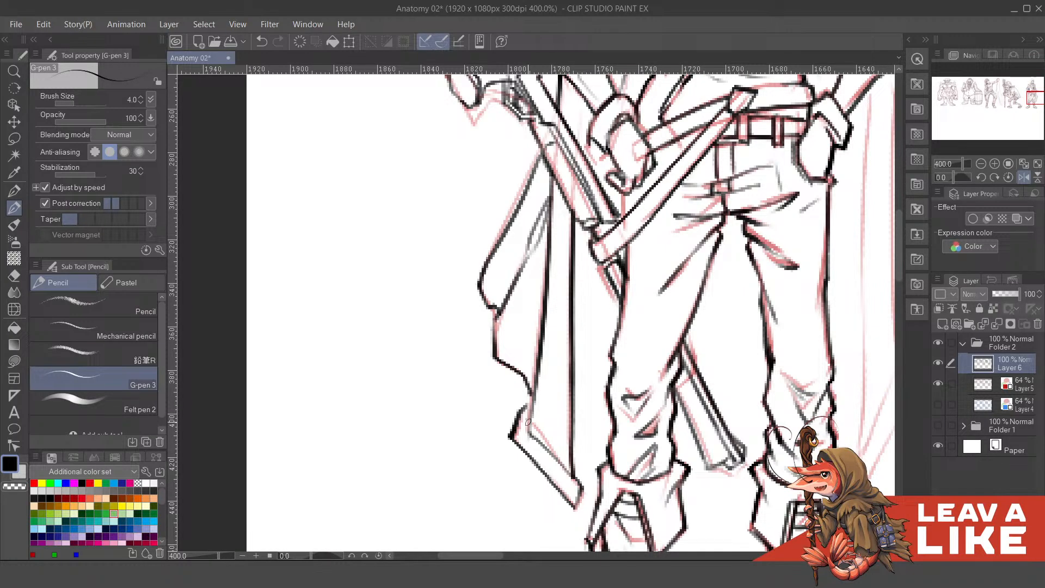
mouse_move(528, 422)
mouse_down()
mouse_move(557, 463)
mouse_move(567, 452)
mouse_up()
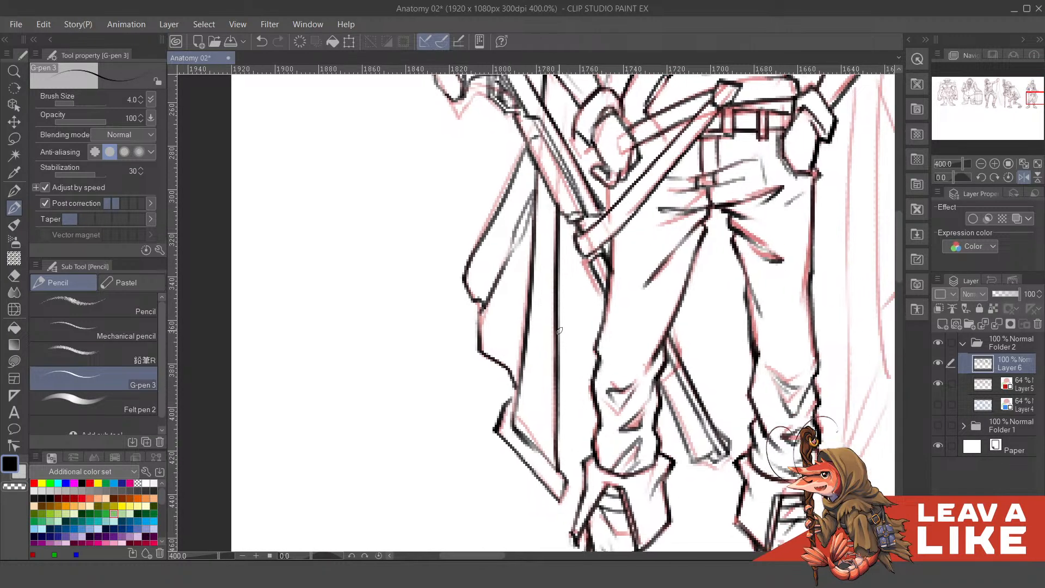
- Draw the coat's inner lining and fold lines in the gap between the weapon-side coat tail and the trouser leg
mouse_move(559, 330)
mouse_down()
mouse_move(582, 360)
mouse_move(592, 448)
mouse_up()
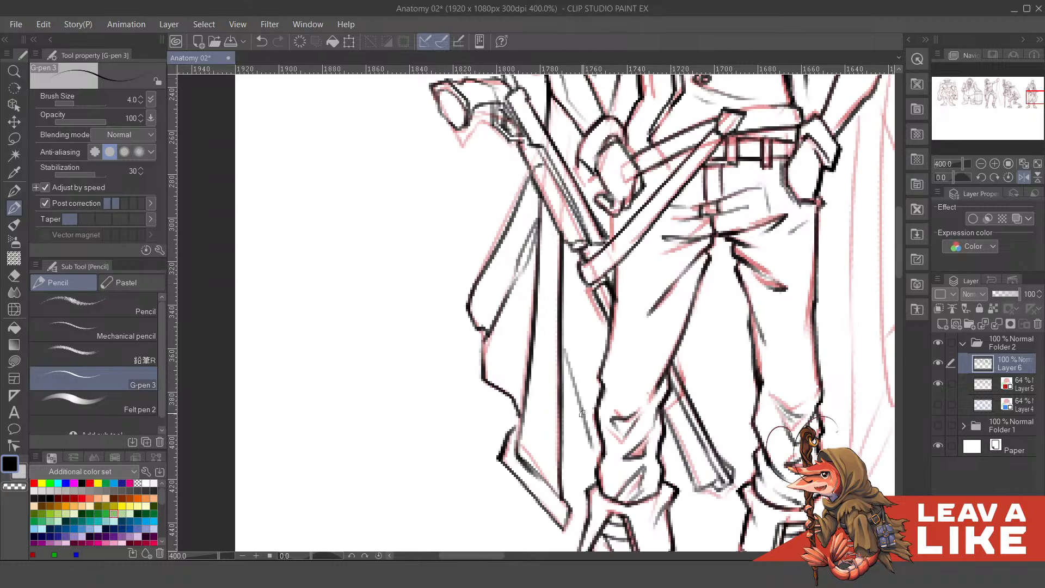
key(ctrl+z)
mouse_move(563, 353)
mouse_down()
mouse_move(577, 367)
mouse_move(579, 429)
mouse_up()
mouse_move(577, 313)
mouse_down()
mouse_move(581, 451)
mouse_move(596, 465)
mouse_up()
drag(694, 404, 648, 392)
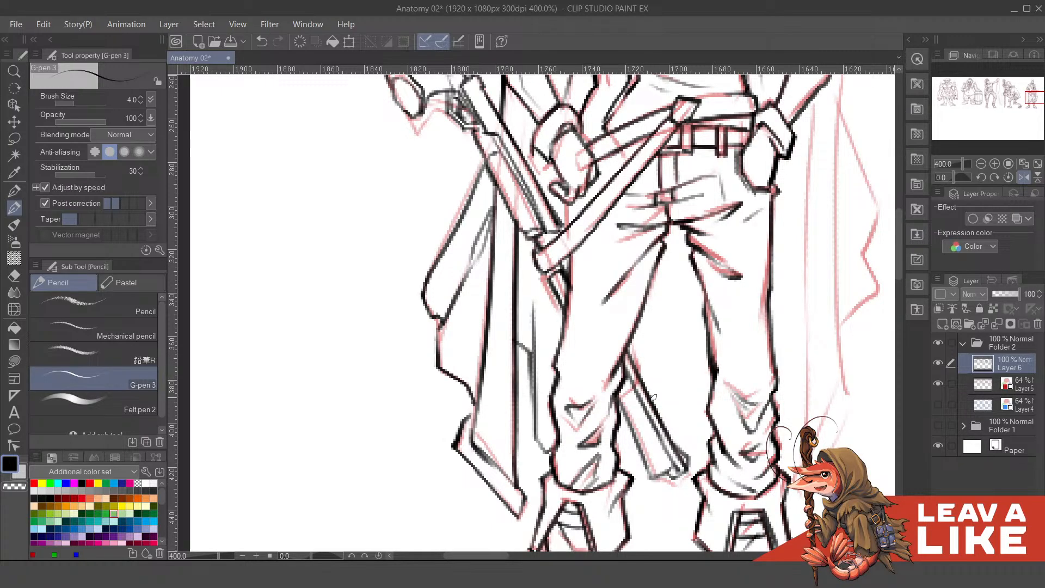
- Draw the back hem of the coat and its vertical folds in the opening between the two legs
mouse_move(657, 407)
mouse_down()
mouse_move(675, 370)
mouse_move(698, 373)
mouse_move(711, 409)
mouse_up()
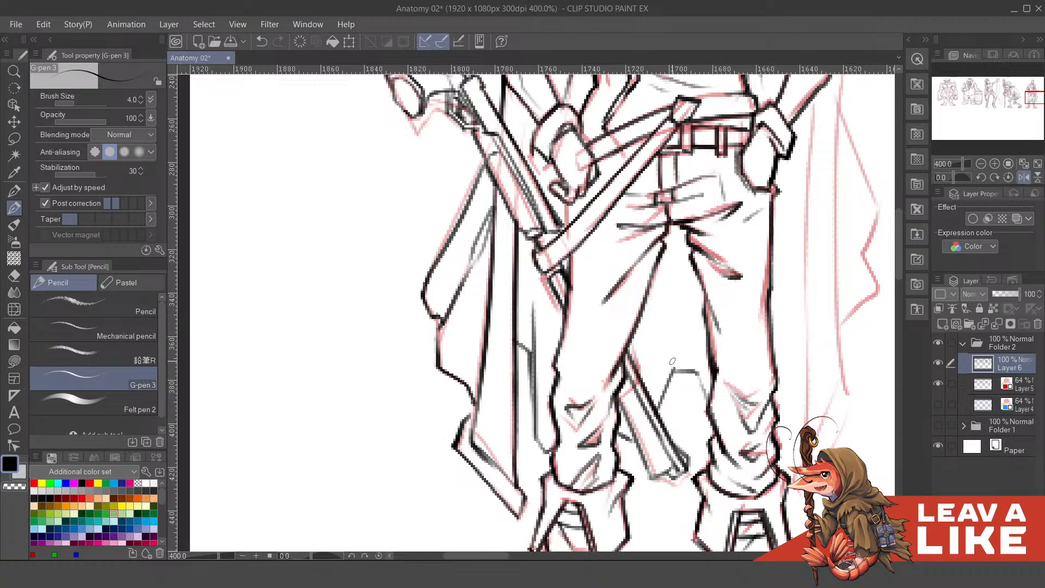
drag(672, 357, 661, 254)
key(ctrl+z)
mouse_move(674, 371)
mouse_down()
mouse_move(670, 295)
mouse_move(710, 405)
mouse_up()
drag(716, 366, 655, 361)
- Flip the canvas view horizontally and draw the long vertical coat edge hanging from the elbow on the side without the weapon
scroll(739, 320, down, 3)
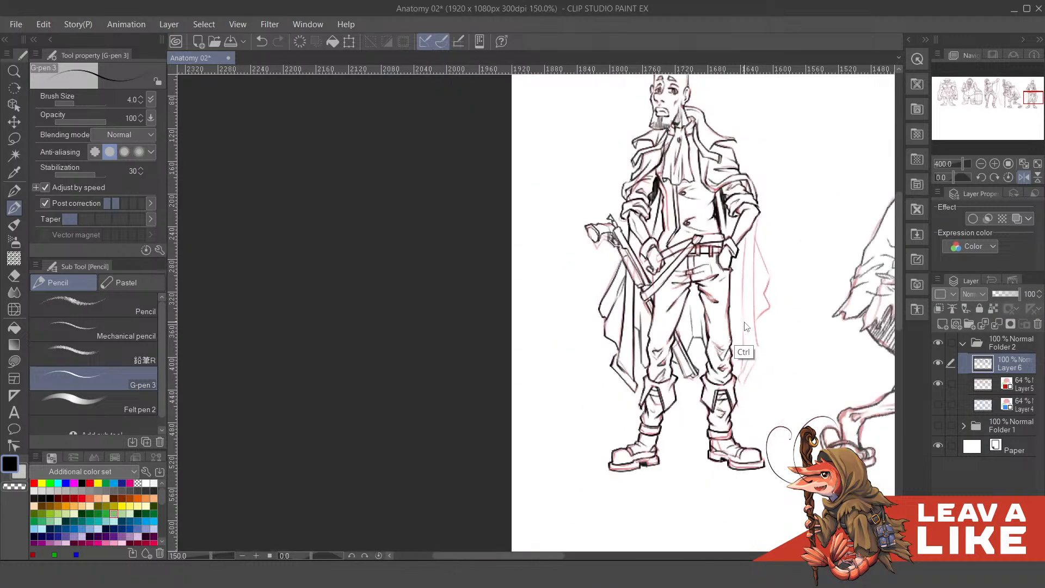
key(h)
drag(551, 314, 785, 326)
scroll(559, 281, up, 1)
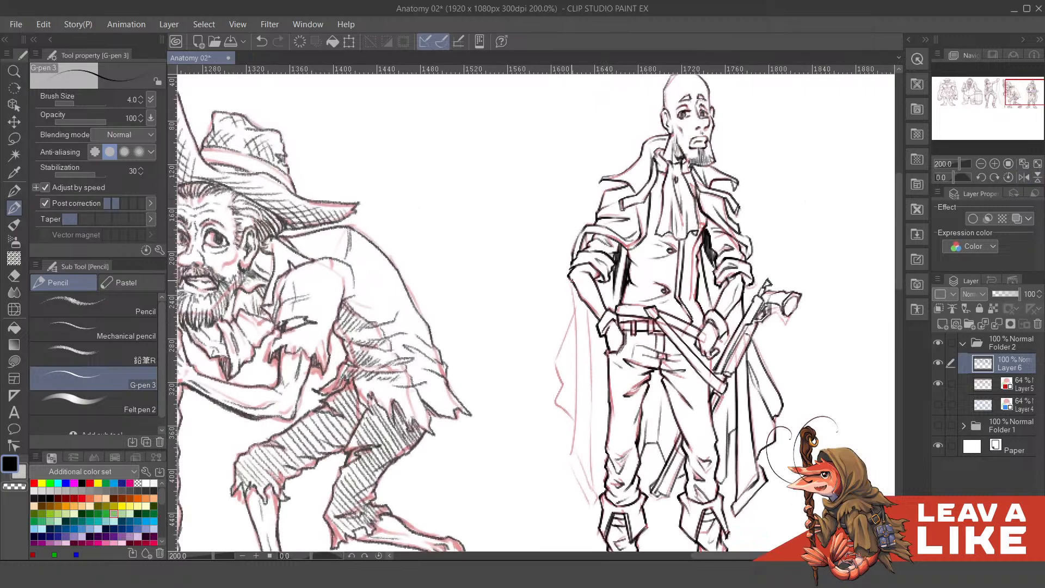
drag(572, 279, 577, 435)
key(ctrl+z)
drag(571, 281, 574, 430)
key(ctrl+z)
drag(575, 284, 572, 447)
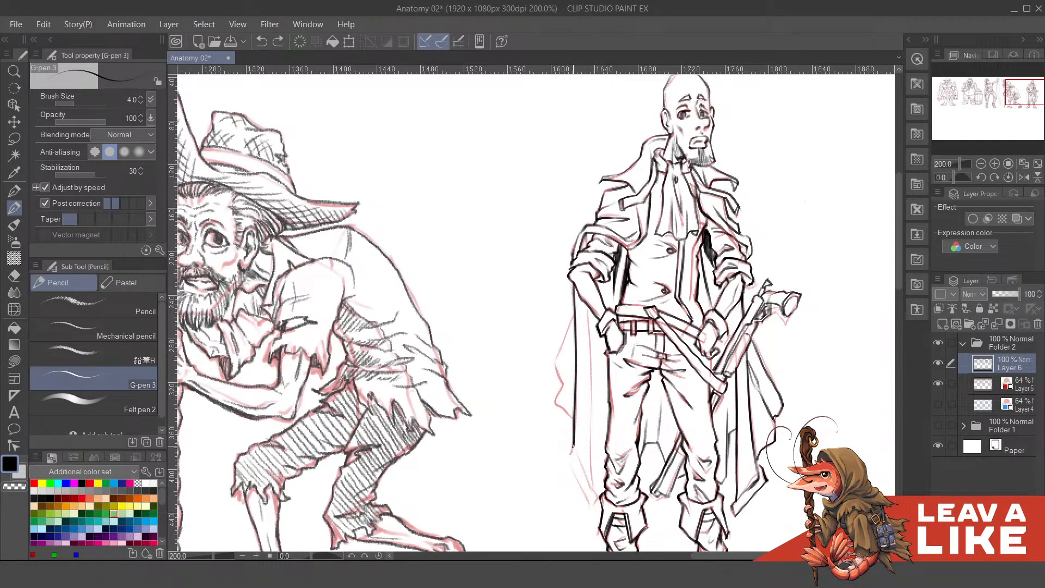
- Draw the small notch and slanted, pointed hem at the bottom of that coat edge
scroll(716, 249, up, 2)
drag(629, 464, 809, 219)
drag(601, 389, 599, 429)
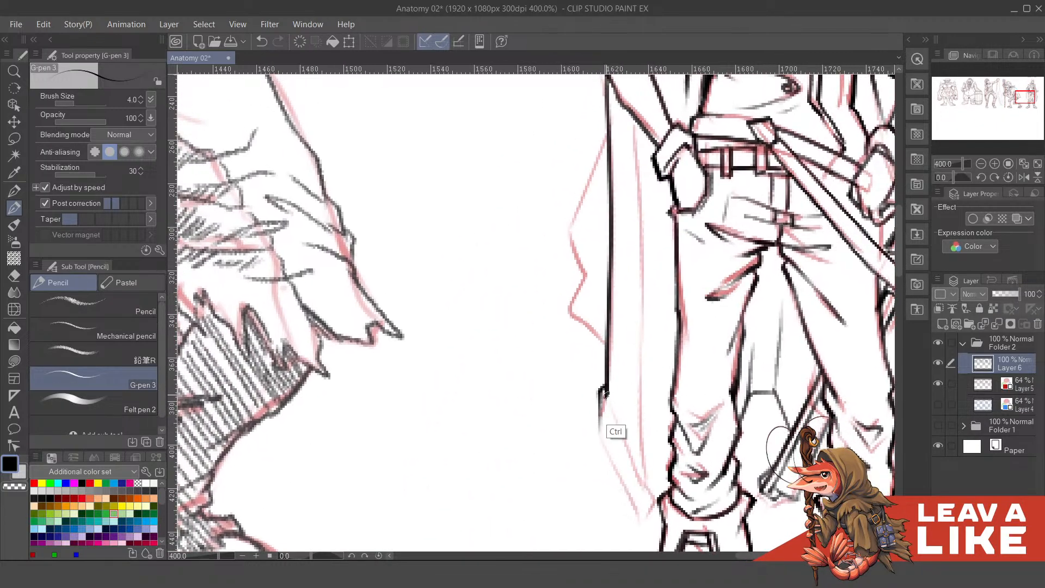
key(ctrl+z)
mouse_move(606, 392)
mouse_down()
mouse_move(595, 416)
mouse_move(643, 517)
mouse_move(659, 501)
mouse_move(631, 471)
mouse_move(607, 400)
mouse_up()
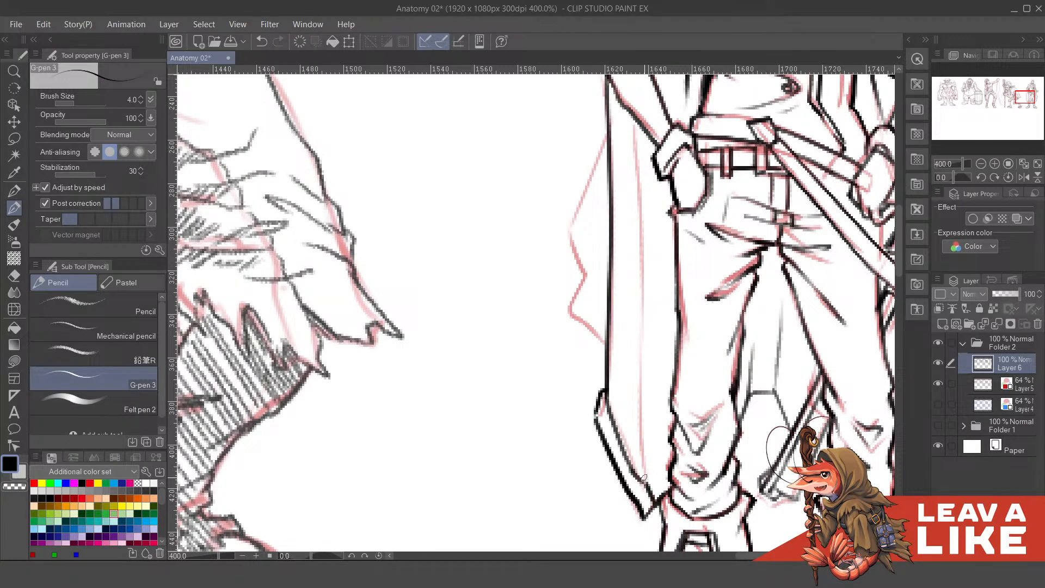
- Draw the inner edge of the same coat tail from the hem up towards the hand, with a long fold line beside it
drag(645, 480, 633, 342)
key(ctrl+z)
drag(646, 483, 639, 254)
drag(639, 254, 635, 322)
drag(632, 186, 638, 447)
drag(638, 375, 639, 474)
drag(657, 473, 645, 343)
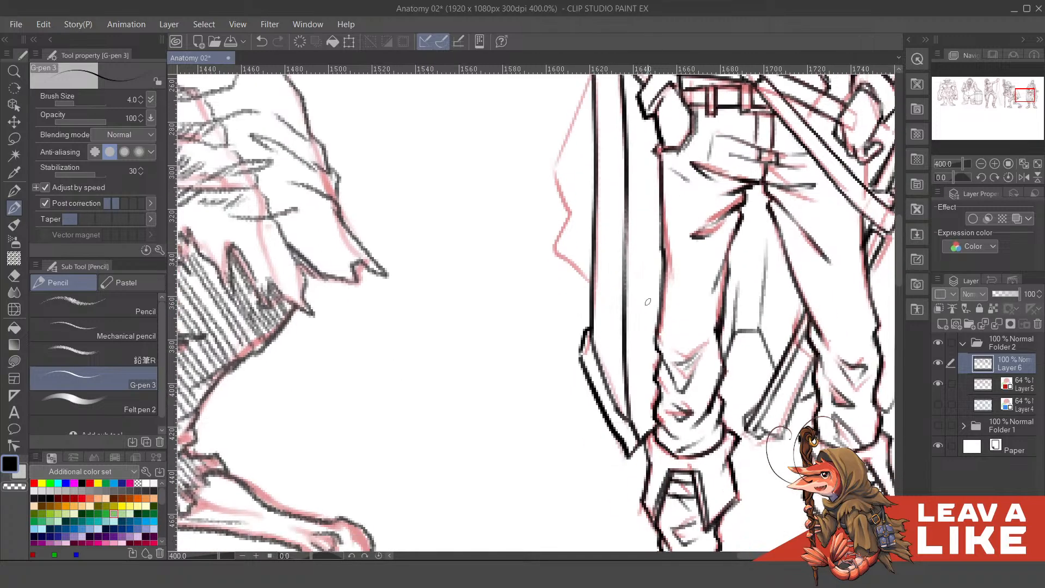
drag(666, 407, 677, 430)
scroll(677, 430, down, 3)
scroll(733, 381, up, 1)
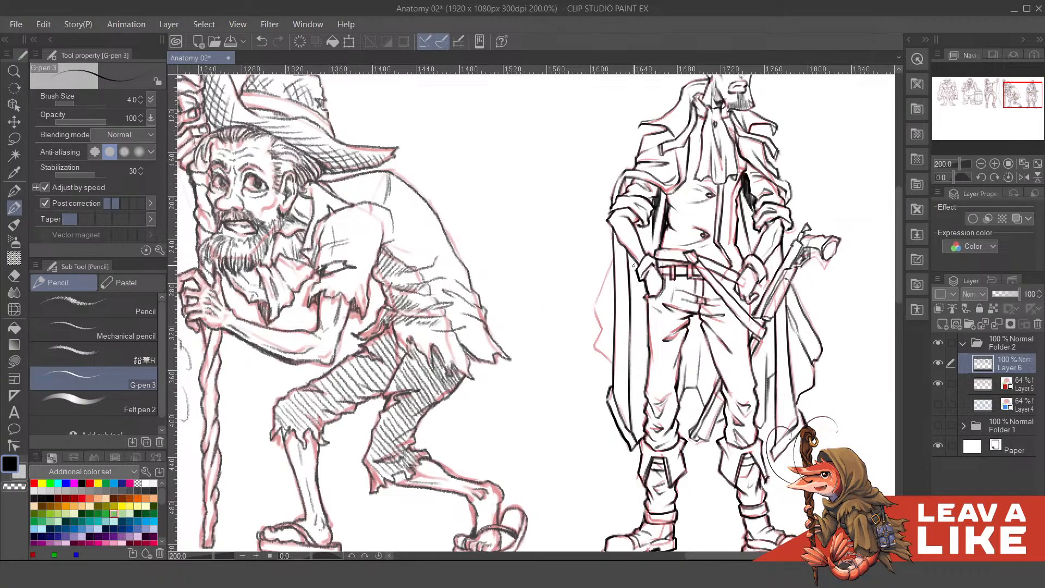
drag(631, 263, 643, 389)
- Shade the top of the opening between the legs with a solid black wedge below the crotch
scroll(680, 321, up, 1)
drag(704, 337, 702, 381)
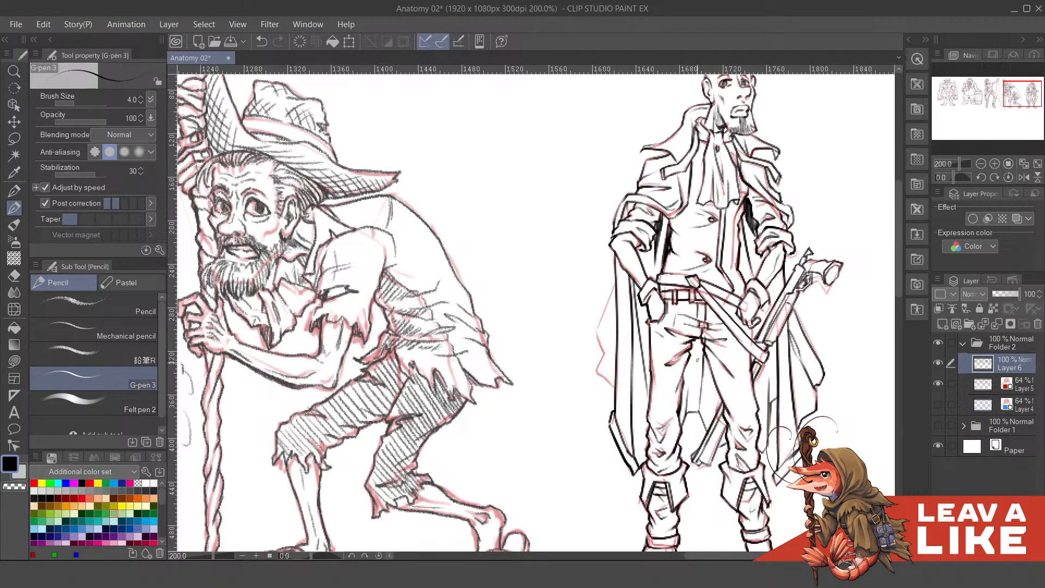
key(ctrl+z)
mouse_move(703, 340)
mouse_down()
mouse_move(700, 393)
mouse_move(696, 358)
mouse_move(696, 367)
mouse_up()
mouse_move(697, 338)
mouse_down()
mouse_move(700, 395)
mouse_move(696, 359)
mouse_move(702, 368)
mouse_up()
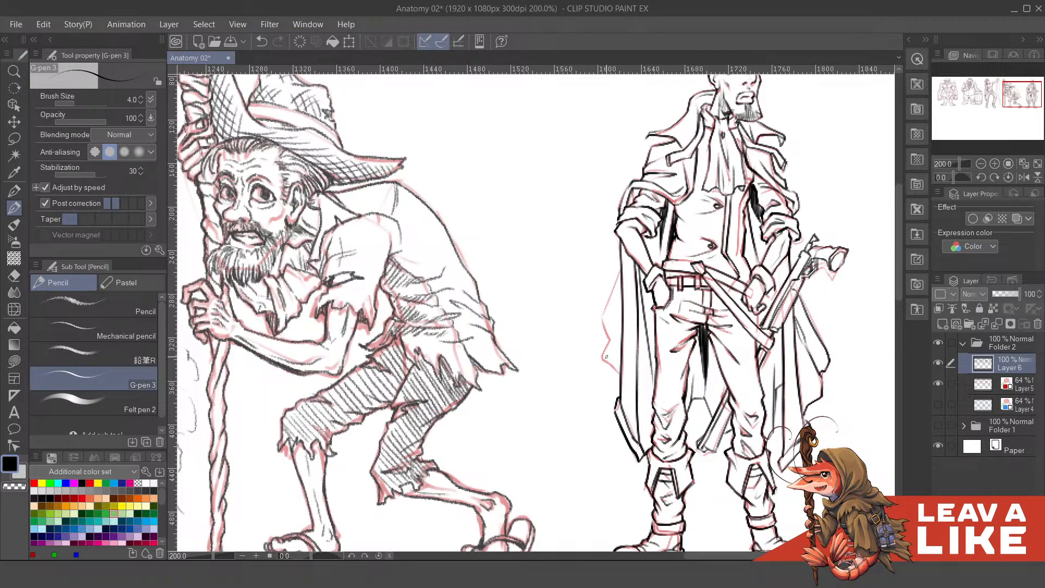
- Draw the flared, jagged outer edge of the coat on the side without the weapon
mouse_move(602, 352)
mouse_down()
mouse_move(620, 387)
mouse_move(602, 354)
mouse_move(621, 256)
mouse_up()
key(ctrl+z)
key(ctrl+z)
mouse_move(754, 290)
mouse_down()
mouse_move(709, 298)
mouse_move(731, 361)
mouse_up()
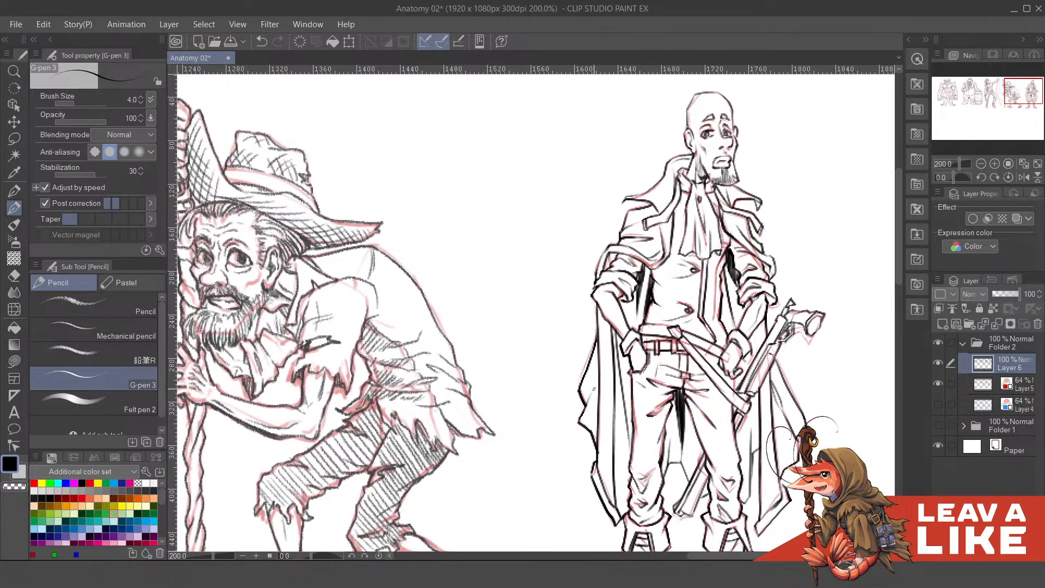
- Extend the black shadow inside the coat down between the torso and the weapon-side arm
drag(804, 353, 782, 335)
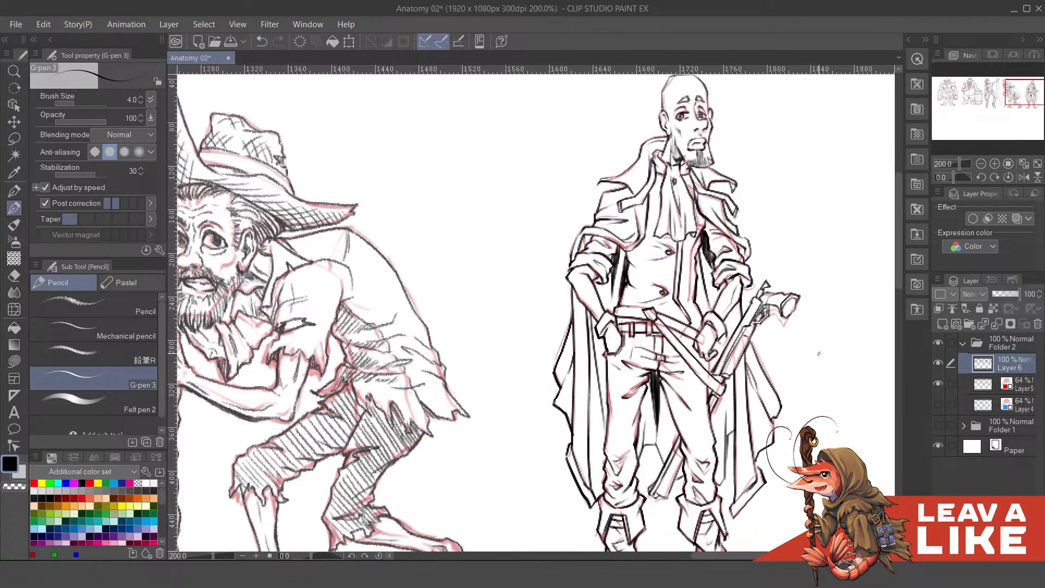
mouse_move(703, 253)
mouse_down()
mouse_move(710, 362)
mouse_move(716, 325)
mouse_up()
drag(807, 366, 795, 345)
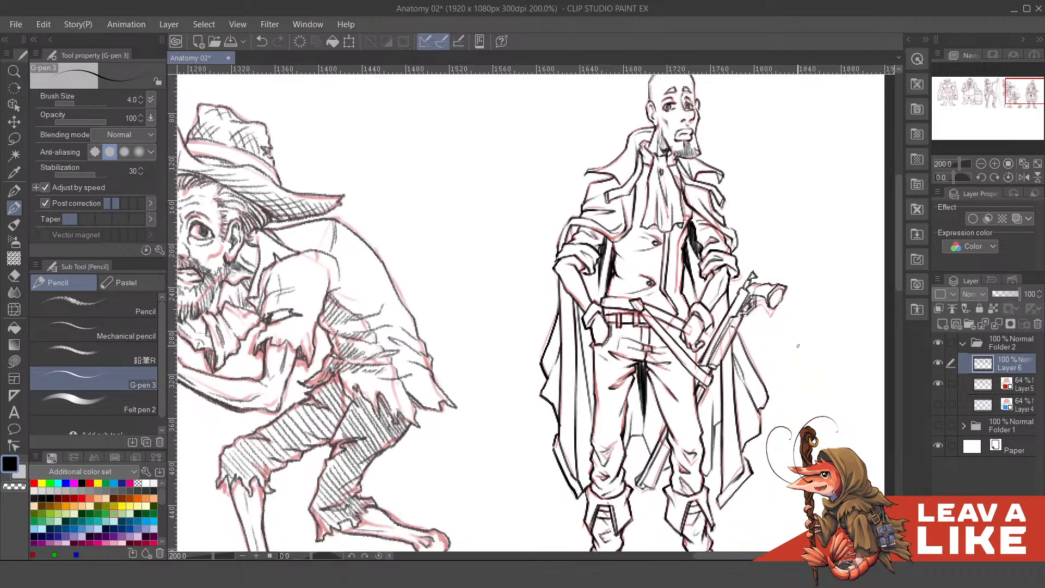
drag(785, 304, 774, 323)
- Hide the Layer 5 sketch and review the gentleman's line art up close and alongside the other figures
click(938, 384)
mouse_move(816, 404)
mouse_down()
mouse_move(807, 374)
mouse_move(835, 424)
mouse_up()
scroll(604, 308, up, 4)
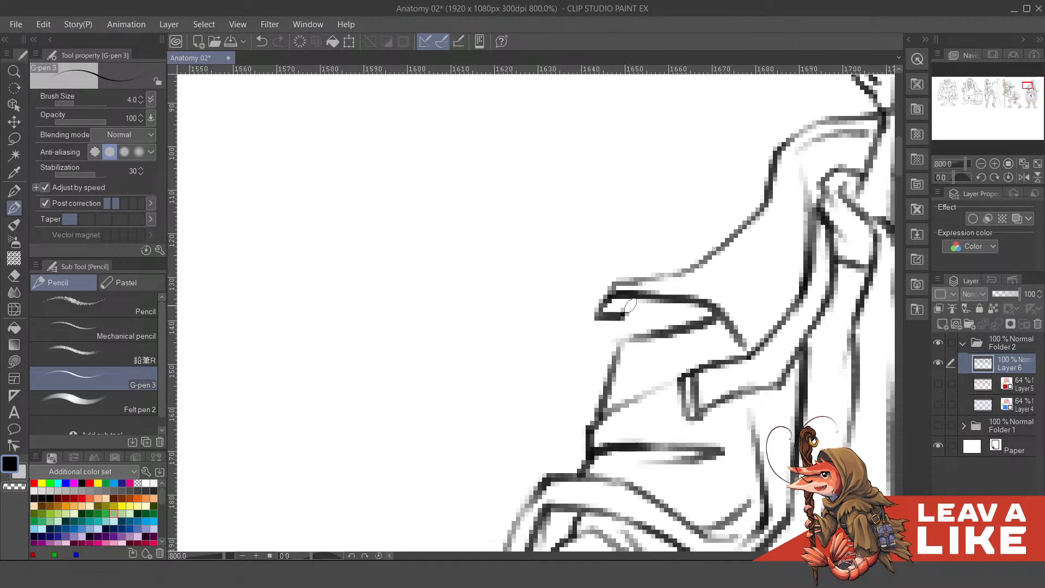
scroll(749, 263, down, 5)
drag(859, 379, 811, 317)
drag(801, 353, 797, 316)
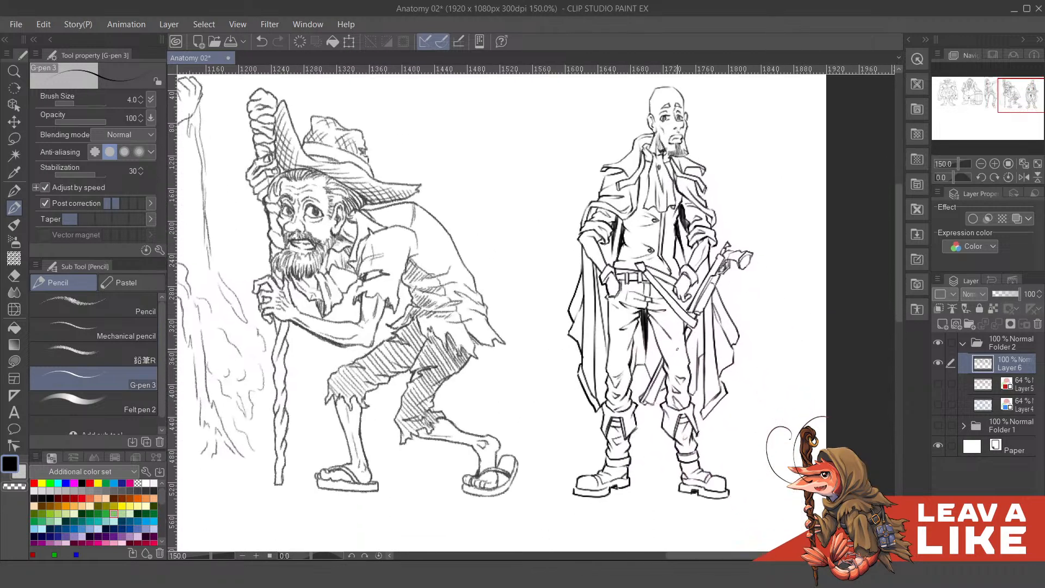
scroll(752, 392, down, 1)
scroll(762, 400, down, 1)
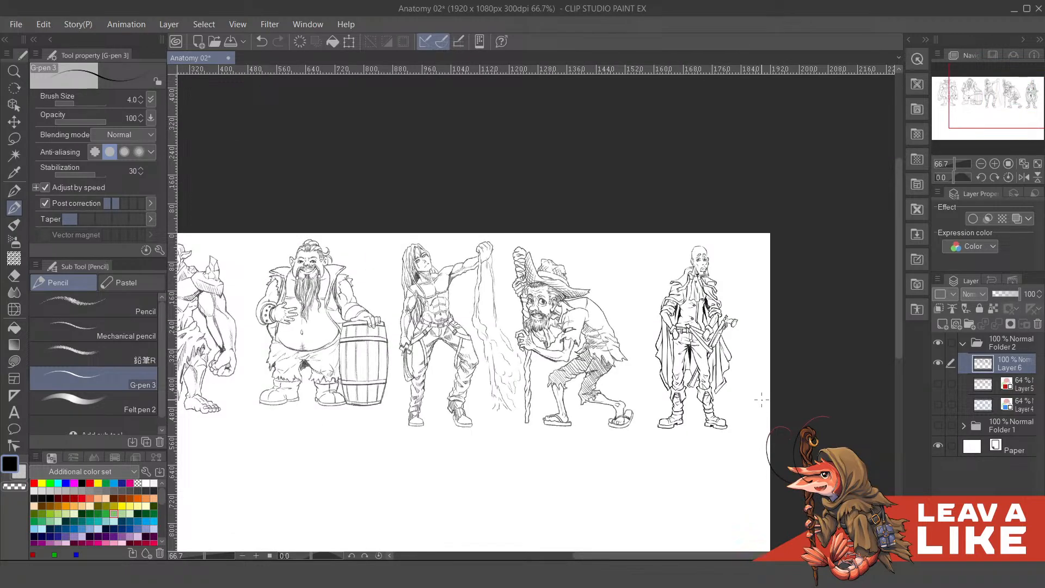
scroll(761, 400, up, 1)
drag(653, 367, 647, 298)
drag(819, 306, 821, 355)
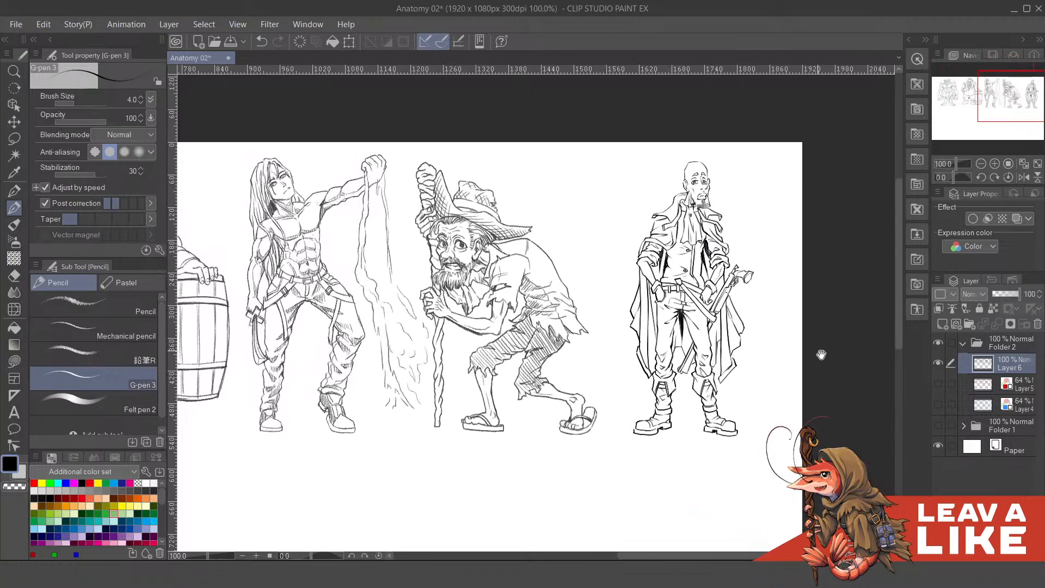
scroll(830, 411, down, 1)
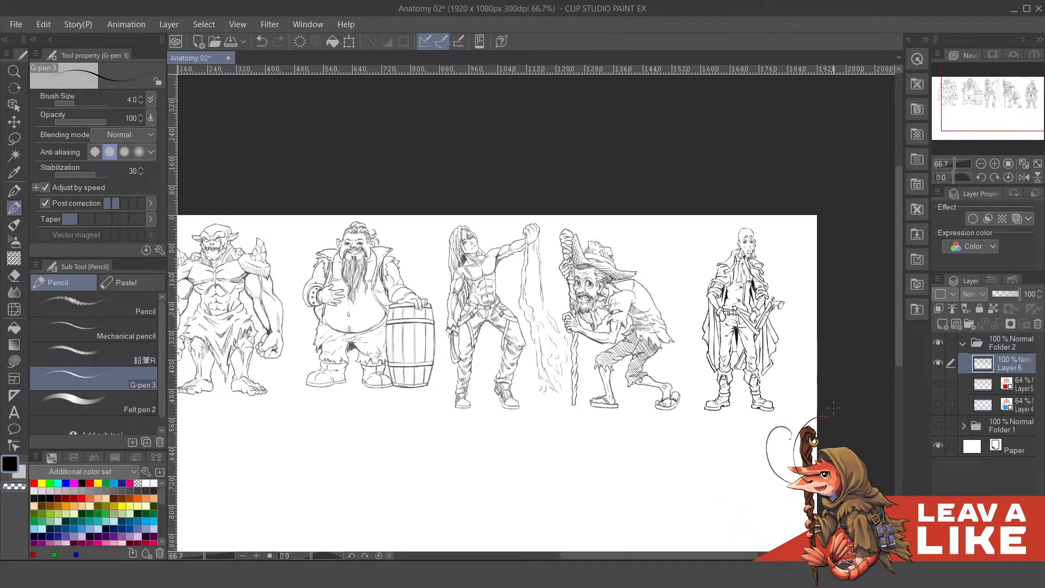
drag(706, 455, 792, 359)
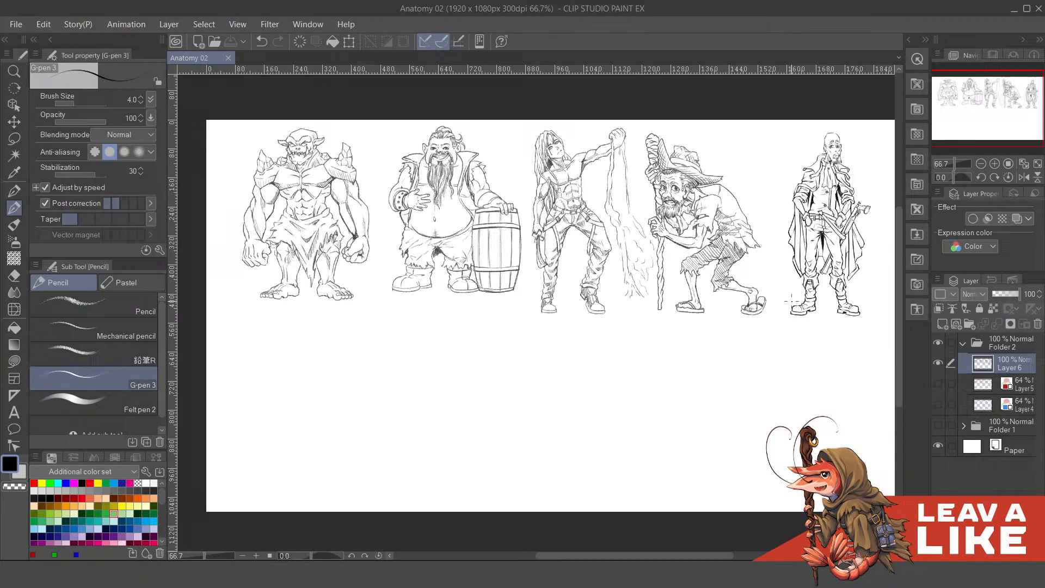
- Show Layer 5 and Layer 4, then set Layer 5 to 100% opacity and turn off its layer color
click(942, 385)
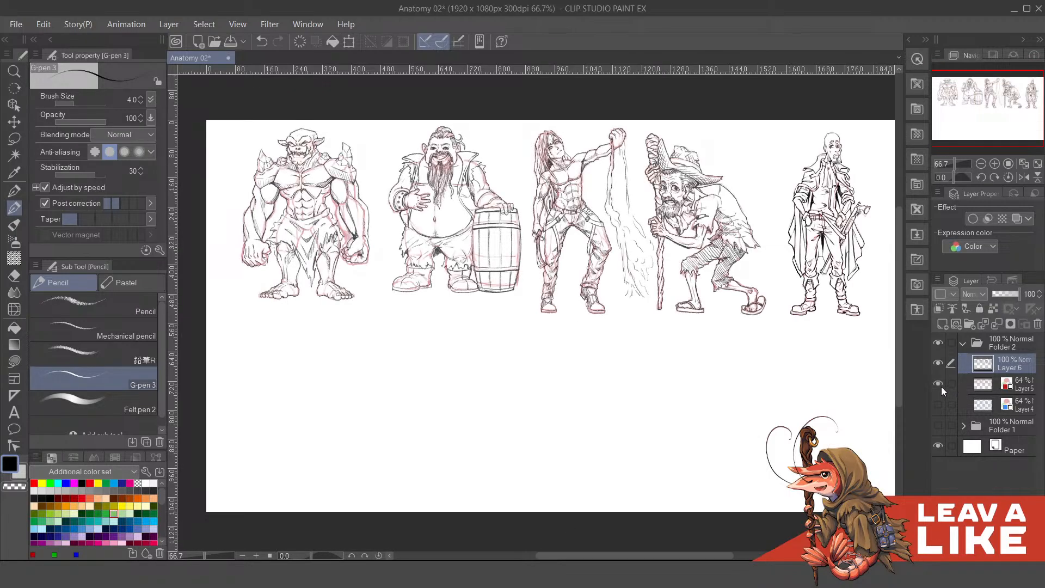
click(941, 408)
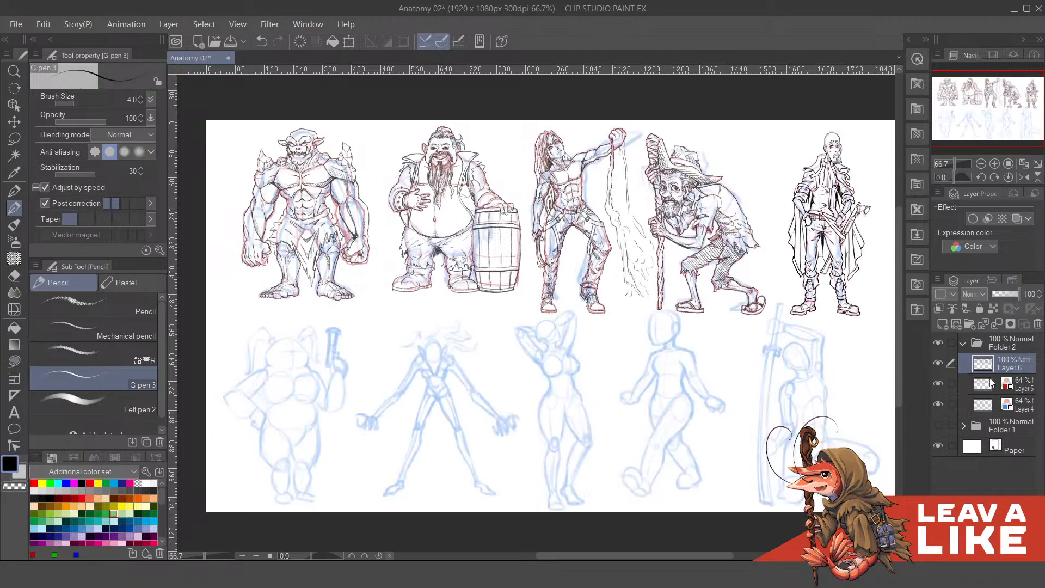
click(1030, 388)
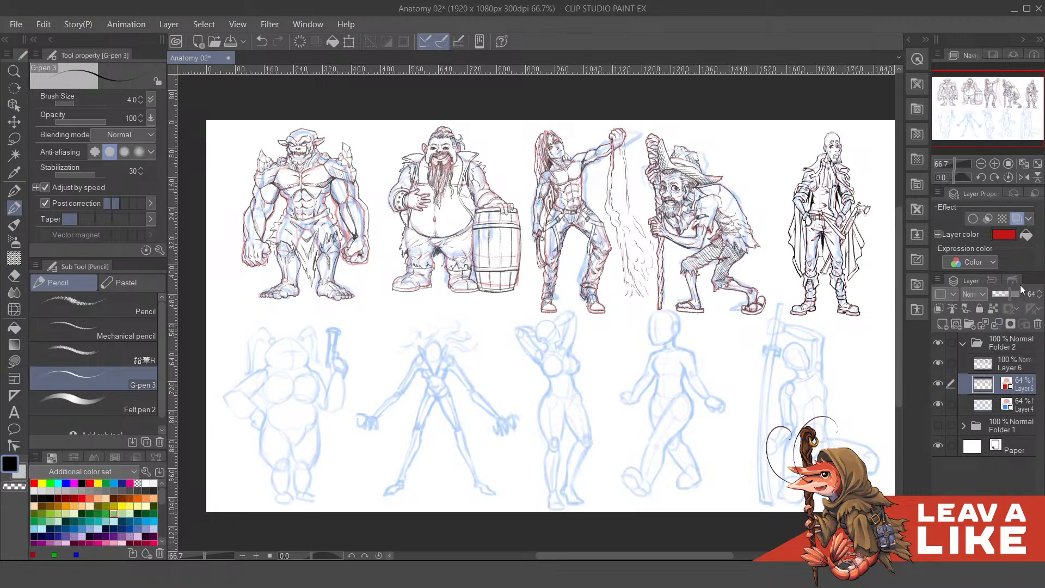
drag(1007, 299, 1019, 294)
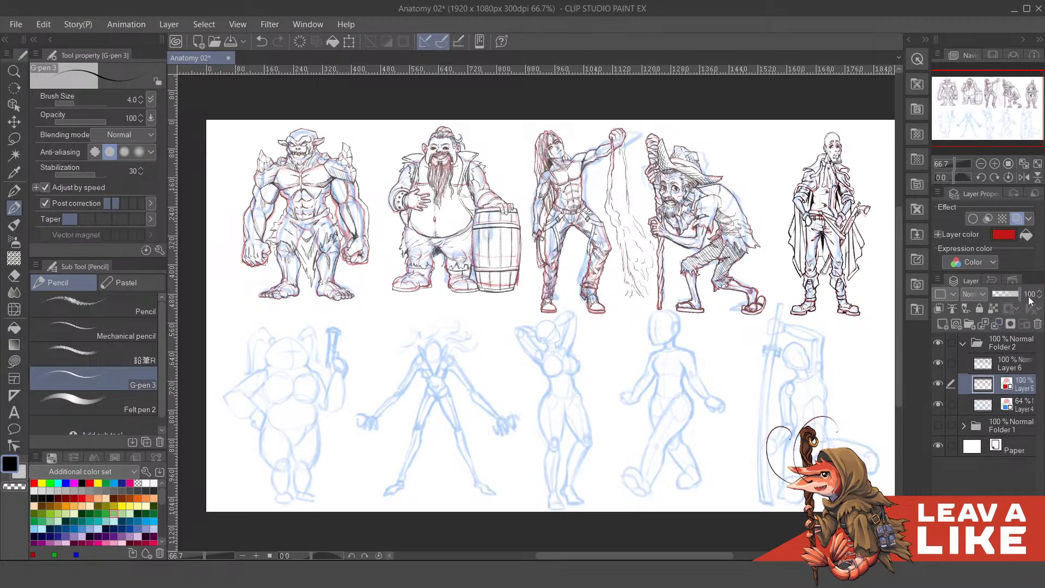
click(1017, 218)
- Examine the upper row of drawn figures and the blue construction sketches of the lower row
drag(492, 374, 646, 332)
scroll(307, 335, up, 2)
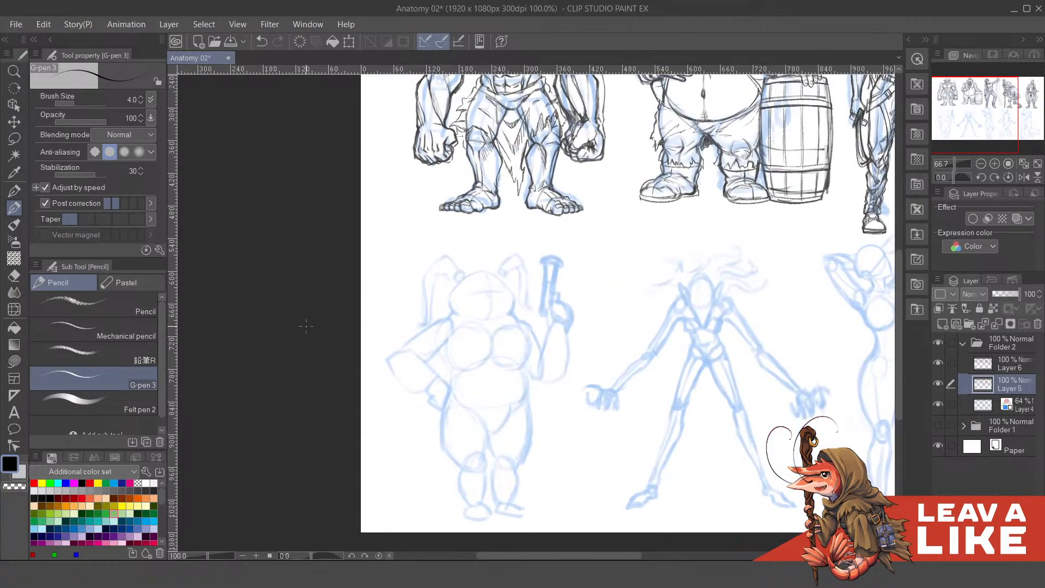
scroll(306, 326, up, 1)
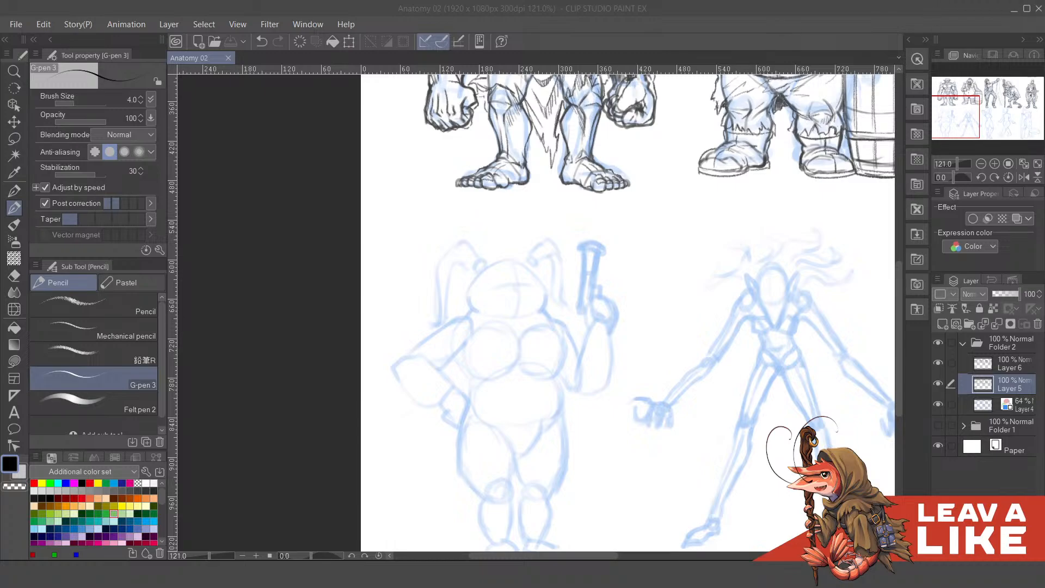
click(835, 16)
drag(725, 303, 262, 544)
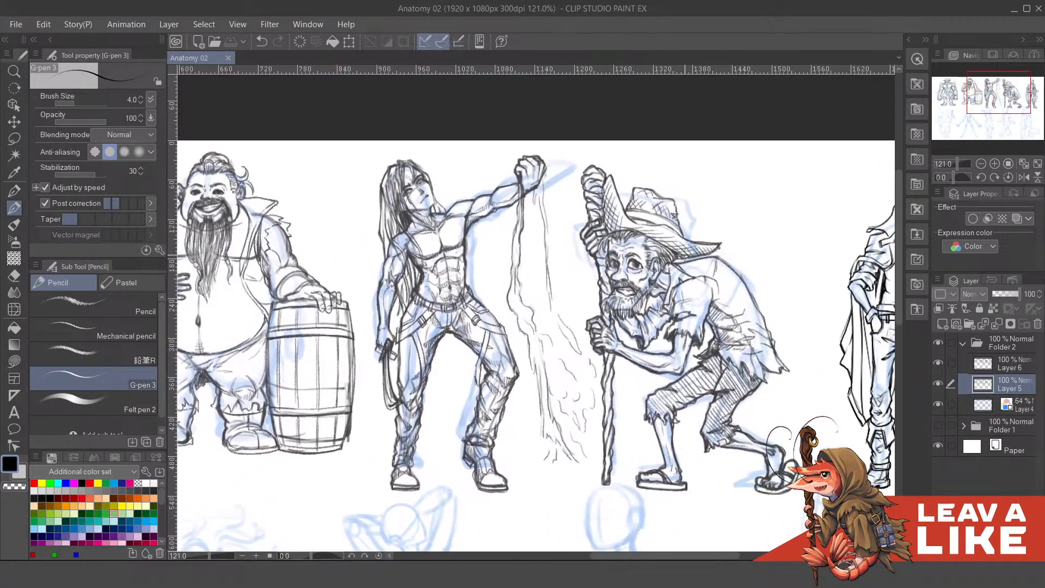
drag(590, 359, 796, 200)
mouse_move(371, 470)
mouse_down()
mouse_move(791, 229)
mouse_move(867, 272)
mouse_up()
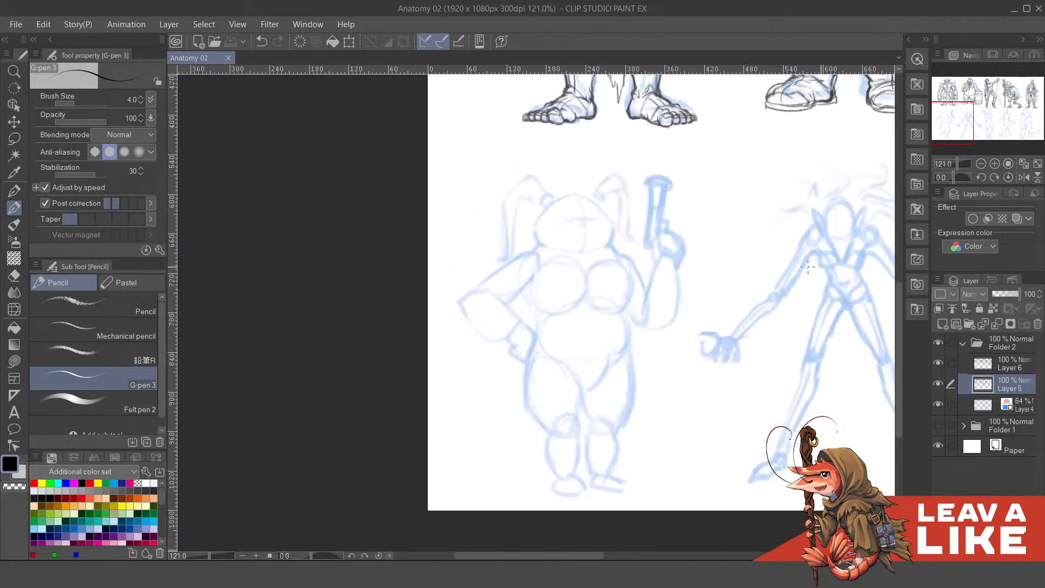
- Study the blue construction sketch of the heavyset, gun-holding figure with pigtails, up close and beside its neighbours
scroll(577, 326, up, 1)
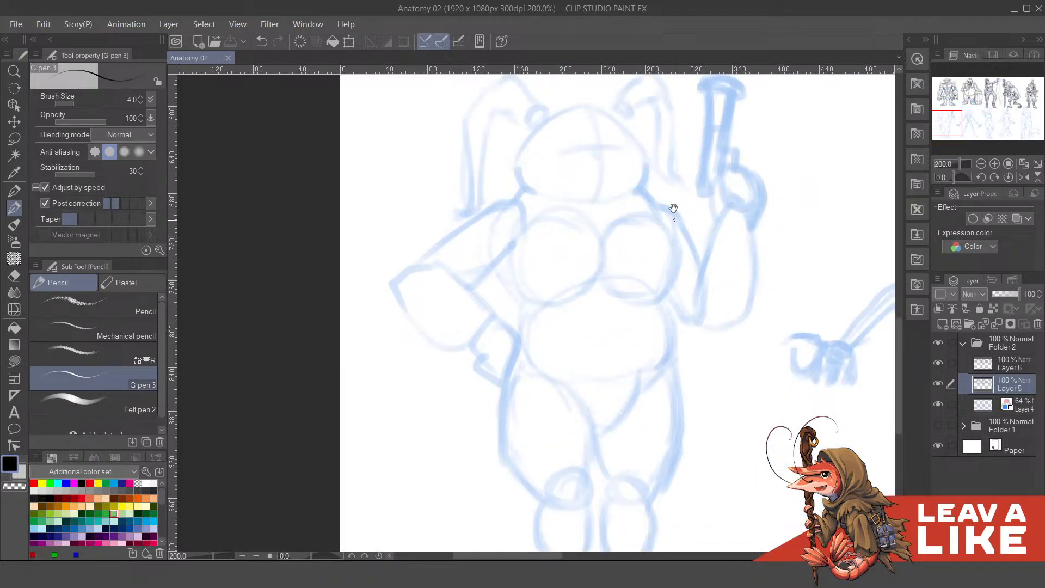
scroll(671, 210, up, 2)
drag(702, 268, 721, 190)
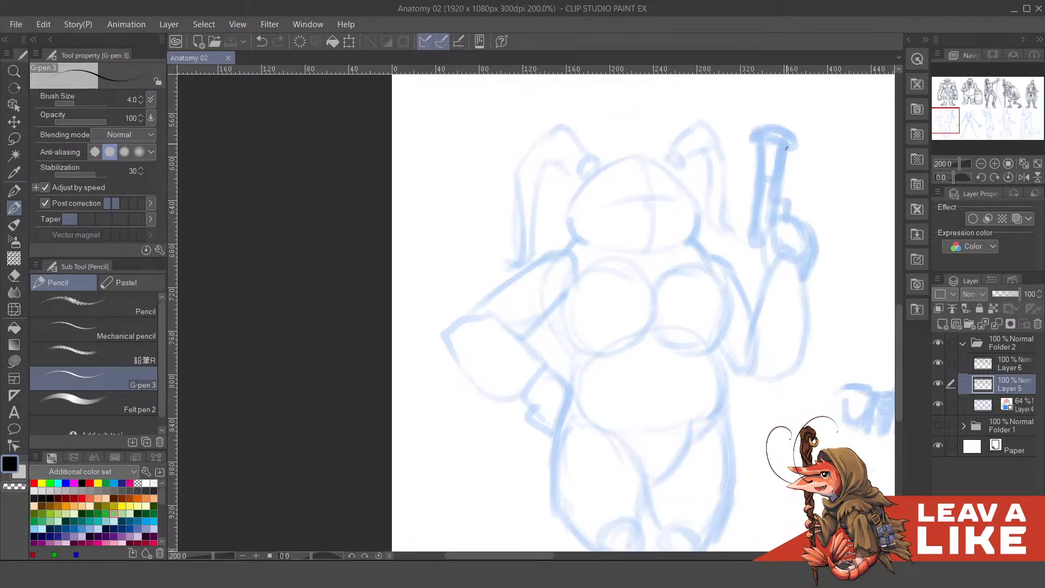
drag(803, 371, 746, 289)
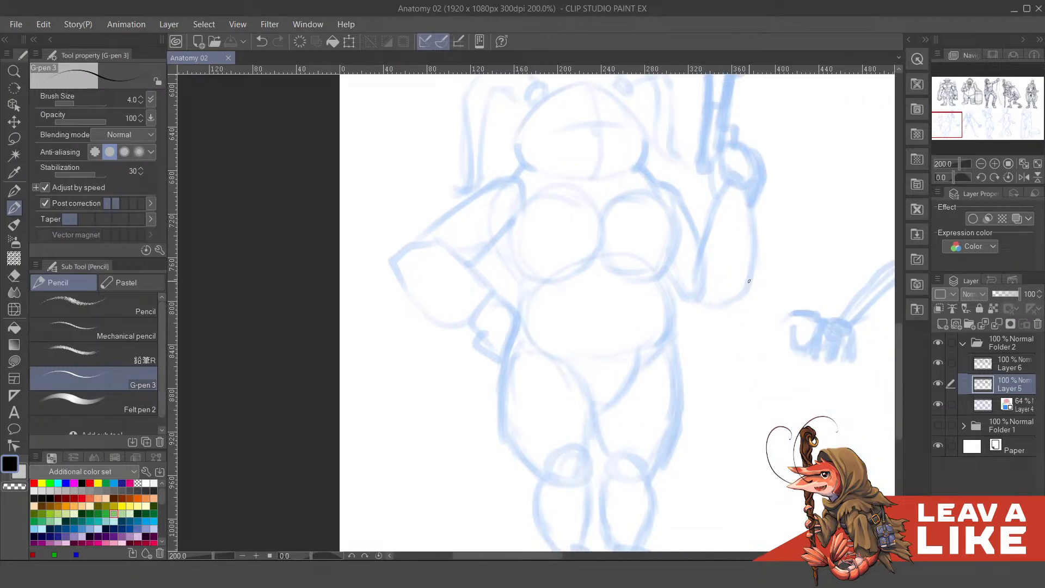
drag(673, 231, 687, 290)
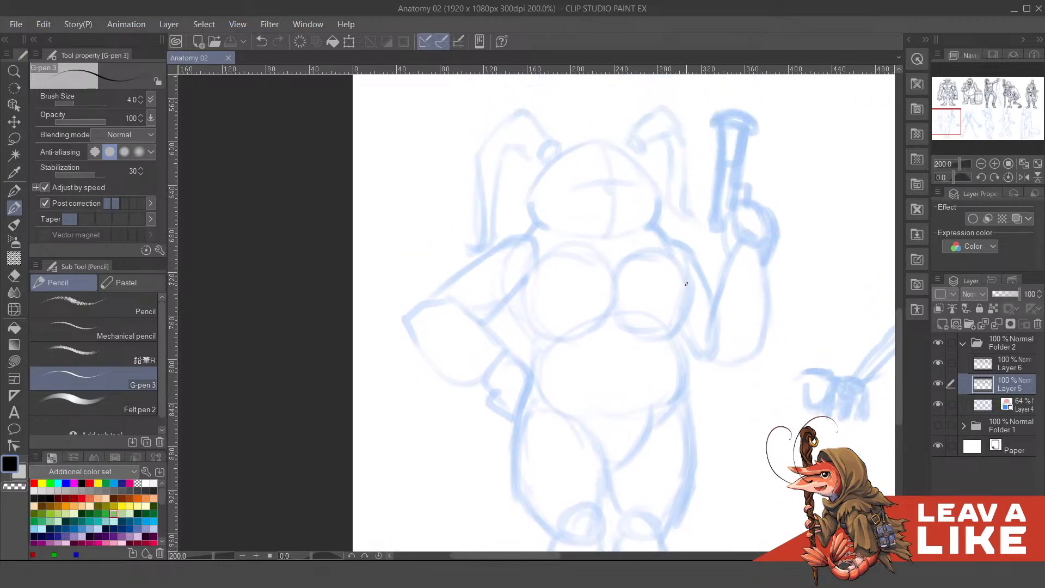
drag(695, 331, 670, 282)
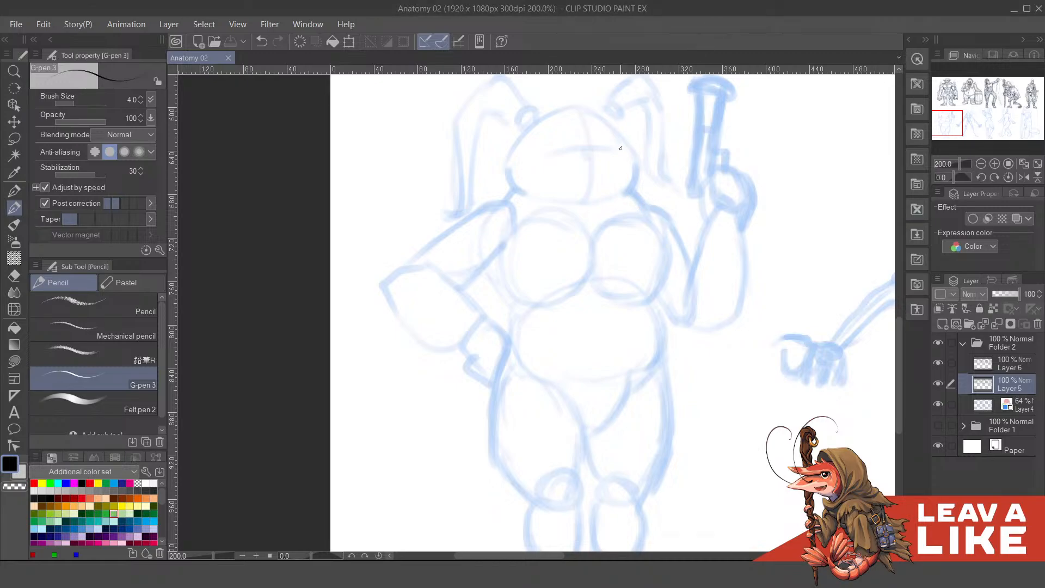
scroll(543, 272, down, 3)
scroll(542, 271, down, 2)
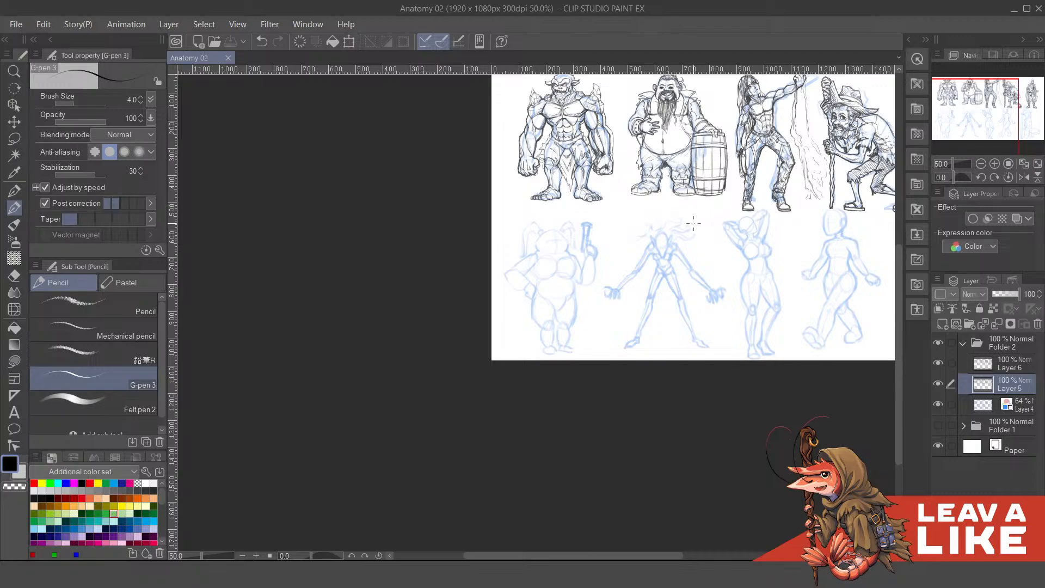
scroll(691, 225, up, 1)
drag(648, 302, 750, 313)
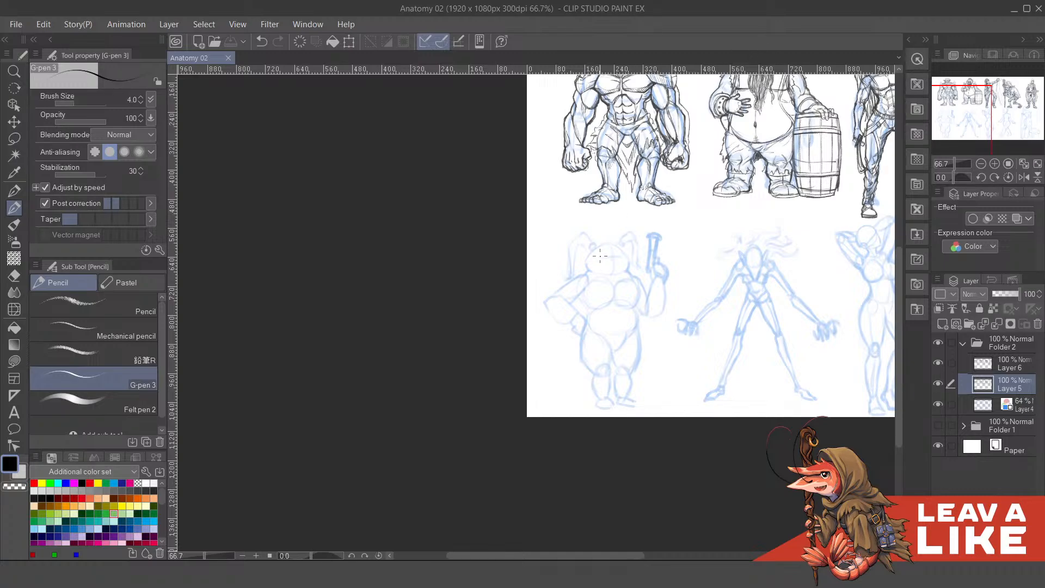
scroll(600, 255, up, 4)
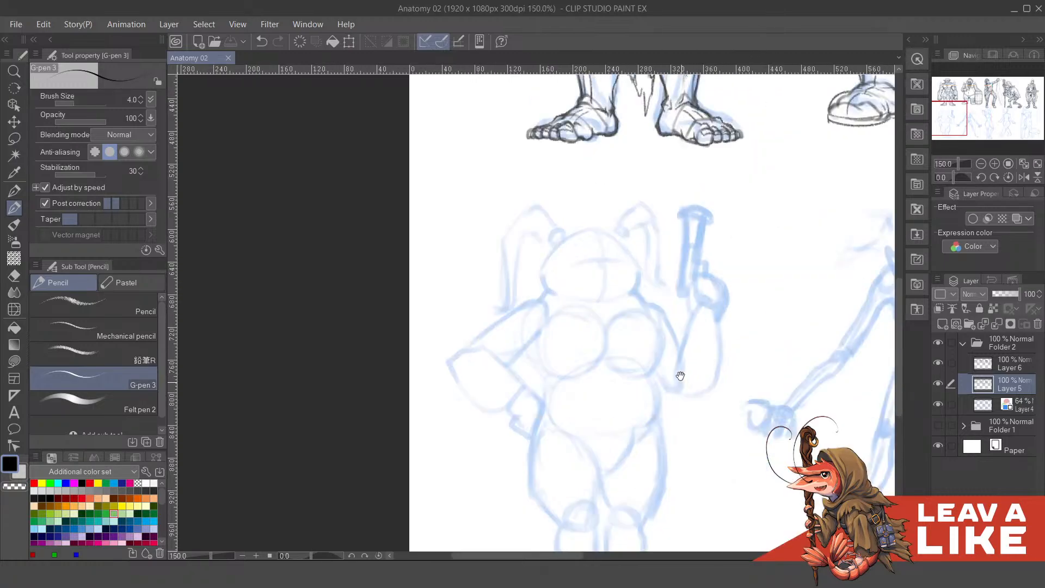
drag(677, 373, 705, 292)
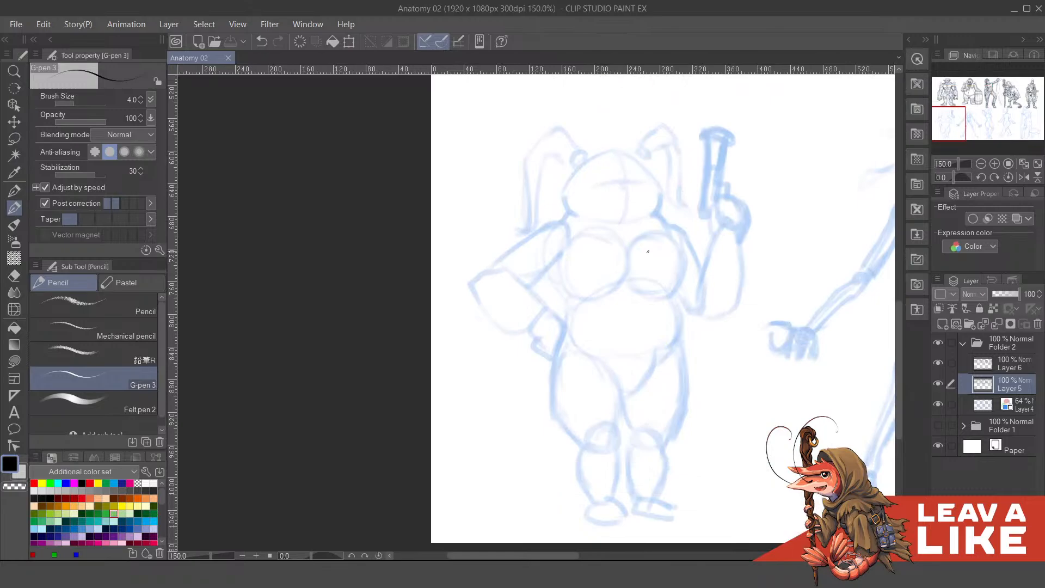
scroll(648, 187, up, 1)
drag(666, 198, 705, 128)
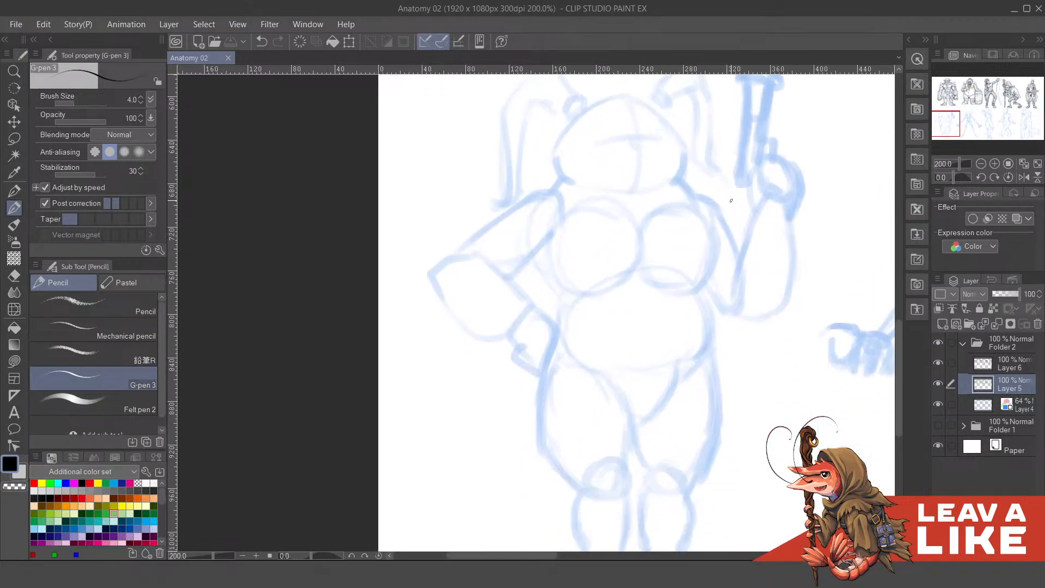
drag(731, 200, 712, 267)
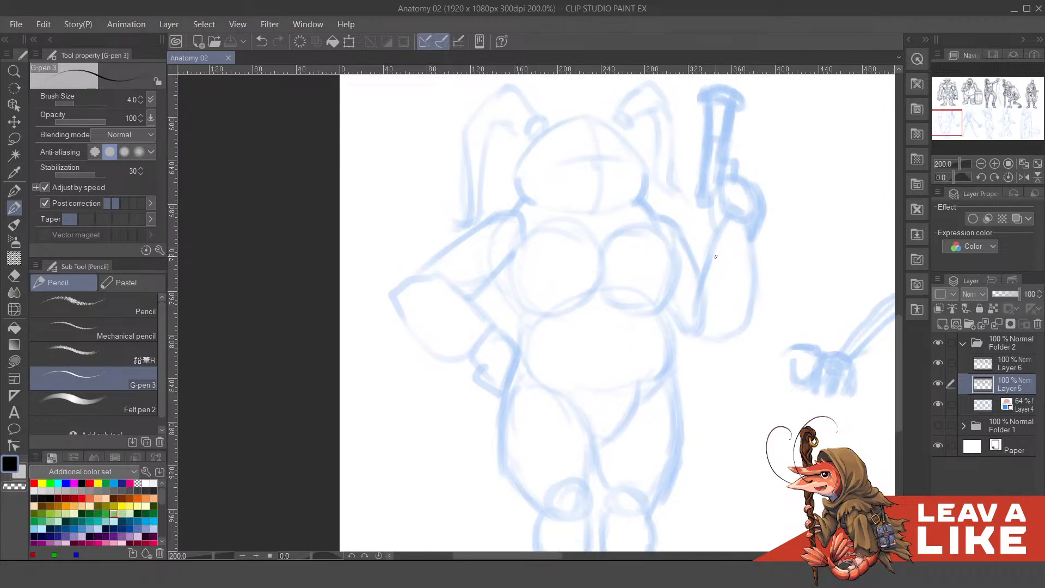
mouse_move(606, 234)
mouse_down()
mouse_move(645, 304)
mouse_move(651, 279)
mouse_up()
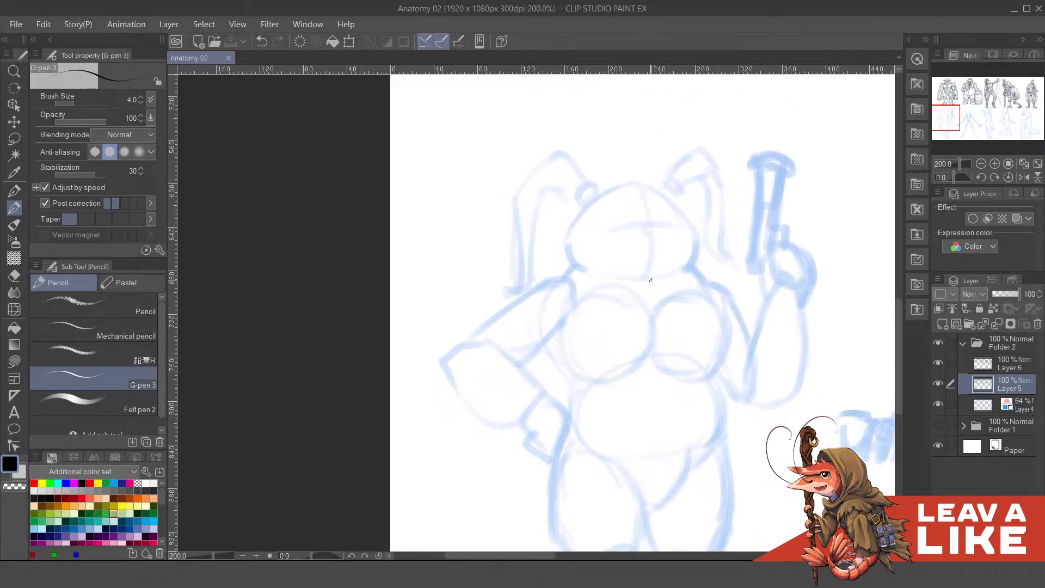
- Draw the heavyset figure's face outline on Layer 5 with full, rounded cheeks and a small chin line
mouse_move(567, 252)
mouse_down()
mouse_move(595, 277)
mouse_move(626, 269)
mouse_move(616, 253)
mouse_move(619, 274)
mouse_move(575, 263)
mouse_move(593, 220)
mouse_up()
key(ctrl+z)
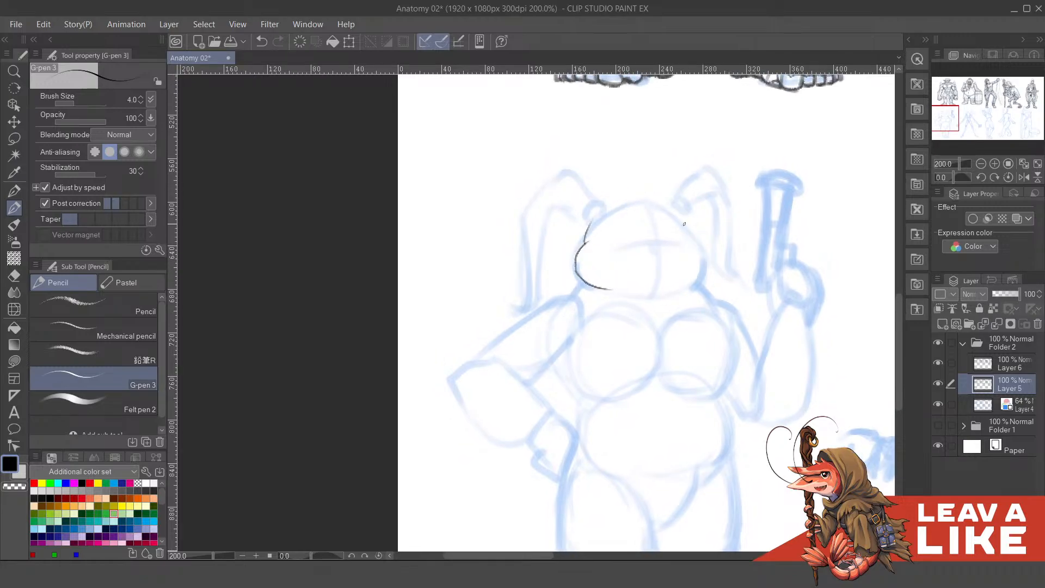
mouse_move(690, 219)
mouse_down()
mouse_move(705, 250)
mouse_move(692, 290)
mouse_up()
key(ctrl+z)
key(ctrl+z)
key(ctrl+z)
drag(692, 237, 696, 287)
key(ctrl+z)
mouse_move(691, 237)
mouse_down()
mouse_move(703, 258)
mouse_move(685, 294)
mouse_move(706, 240)
mouse_move(713, 263)
mouse_move(718, 255)
mouse_move(682, 272)
mouse_move(698, 254)
mouse_move(692, 265)
mouse_up()
key(ctrl+z)
key(ctrl+z)
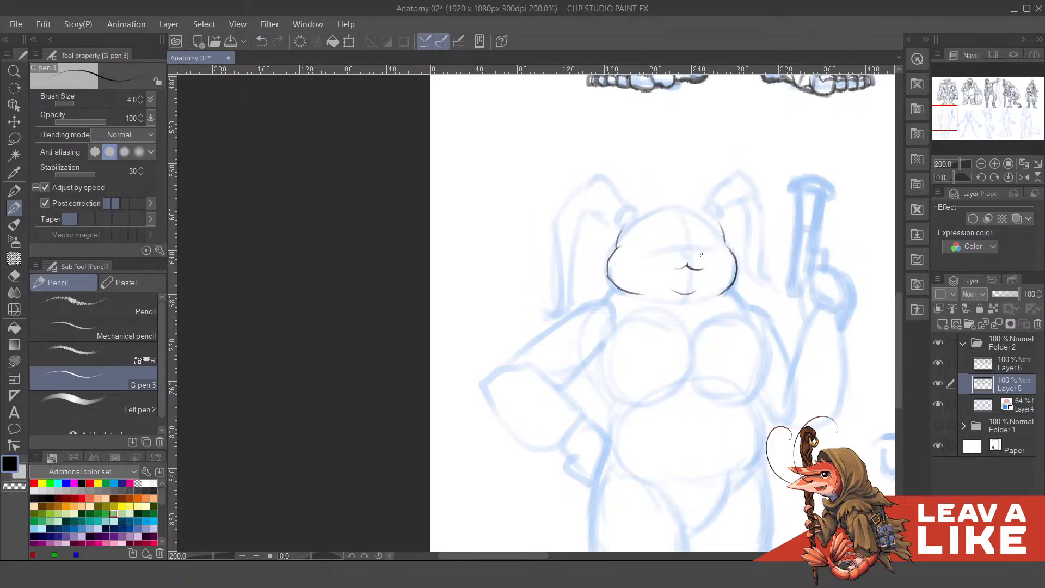
- Draw a small triangular nose, a short curved mouth and two angular eyes on the face
key(ctrl+z)
drag(688, 265, 702, 270)
mouse_move(688, 257)
mouse_down()
mouse_move(688, 266)
mouse_move(784, 206)
mouse_move(710, 162)
mouse_move(726, 254)
mouse_up()
mouse_move(645, 256)
mouse_down()
mouse_move(651, 262)
mouse_move(634, 267)
mouse_move(692, 259)
mouse_up()
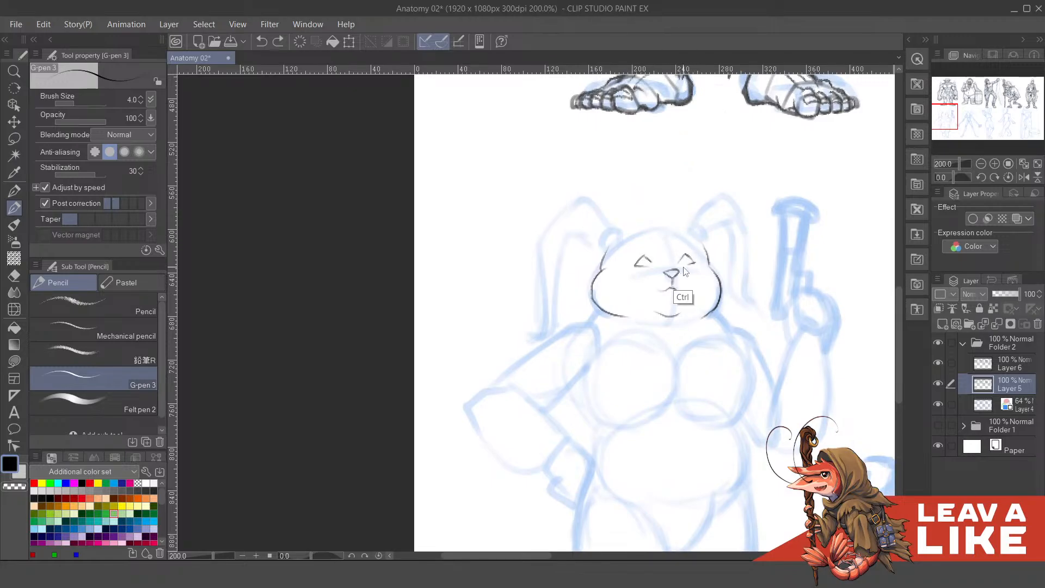
key(ctrl+z)
key(ctrl+z)
drag(679, 262, 688, 256)
drag(644, 256, 654, 264)
key(ctrl+z)
- Draw the top of the head with a tufted hairline running from temple to temple
mouse_move(730, 226)
mouse_down()
mouse_move(727, 210)
mouse_move(722, 274)
mouse_move(706, 205)
mouse_move(700, 252)
mouse_up()
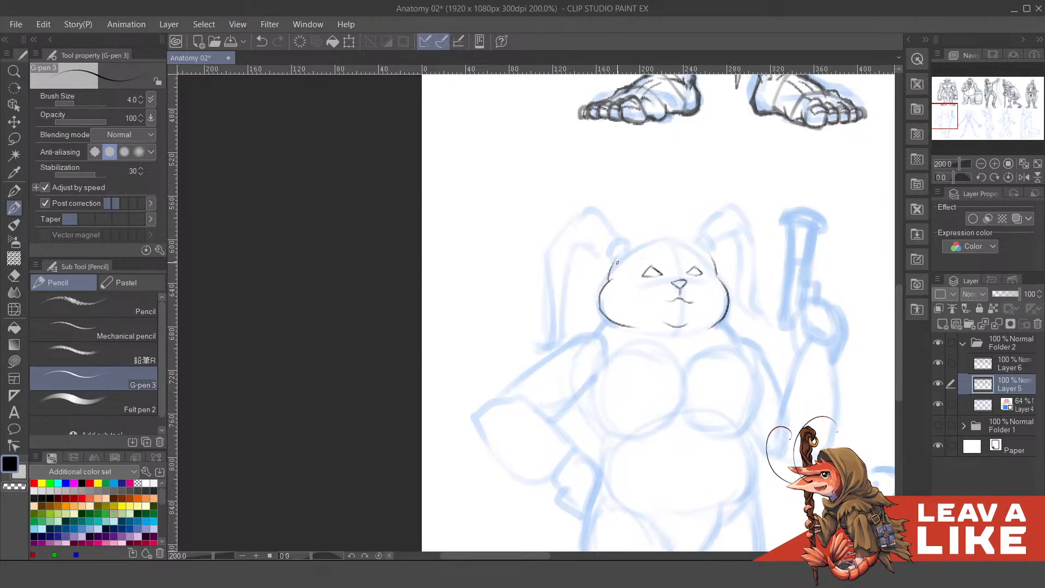
mouse_move(614, 265)
mouse_down()
mouse_move(653, 246)
mouse_move(633, 241)
mouse_move(680, 241)
mouse_move(650, 234)
mouse_move(696, 234)
mouse_move(688, 238)
mouse_move(710, 252)
mouse_move(750, 249)
mouse_up()
drag(759, 303, 746, 278)
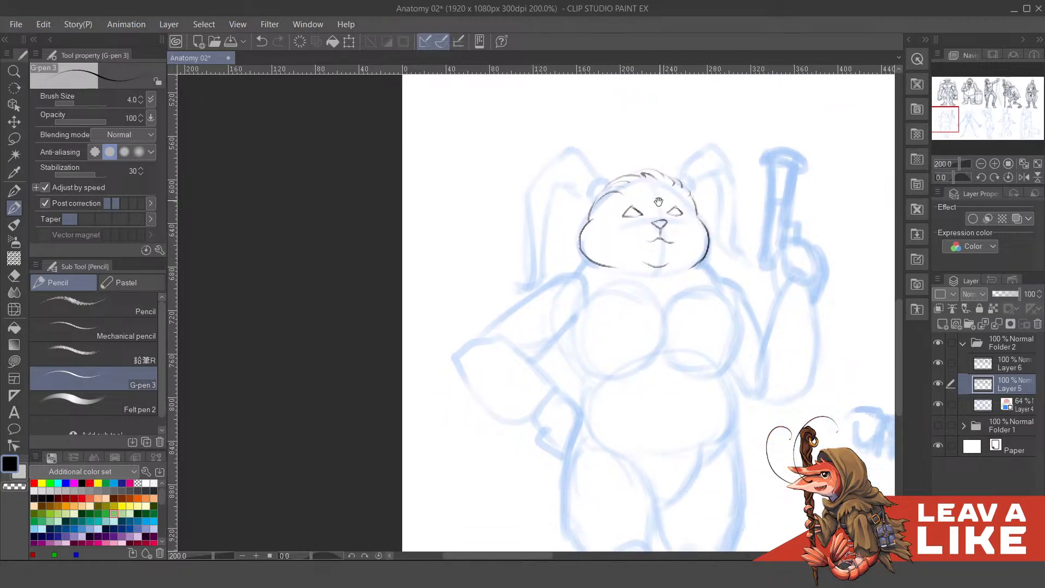
- Examine the drawn head against the blue torso, arms and legs of the heavyset figure
drag(659, 202, 679, 265)
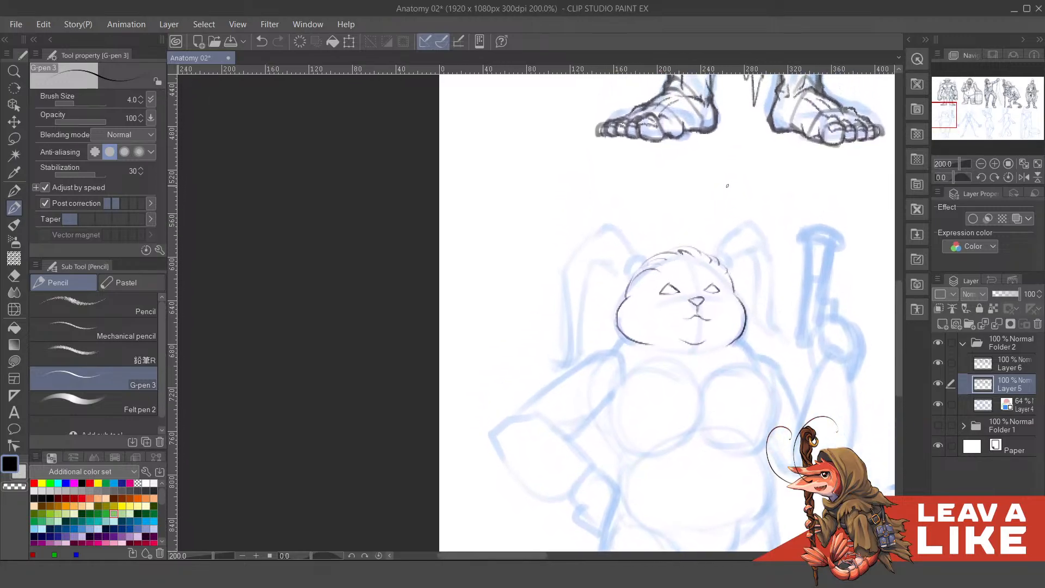
drag(739, 311, 730, 303)
mouse_move(656, 321)
mouse_down()
mouse_move(633, 258)
mouse_move(633, 216)
mouse_up()
drag(758, 292, 744, 271)
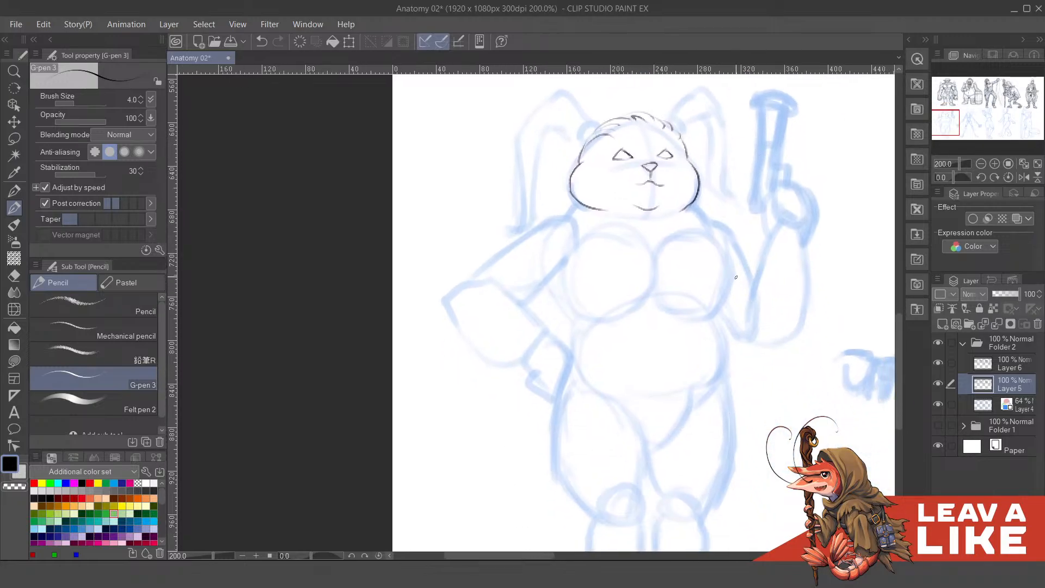
drag(720, 223, 715, 264)
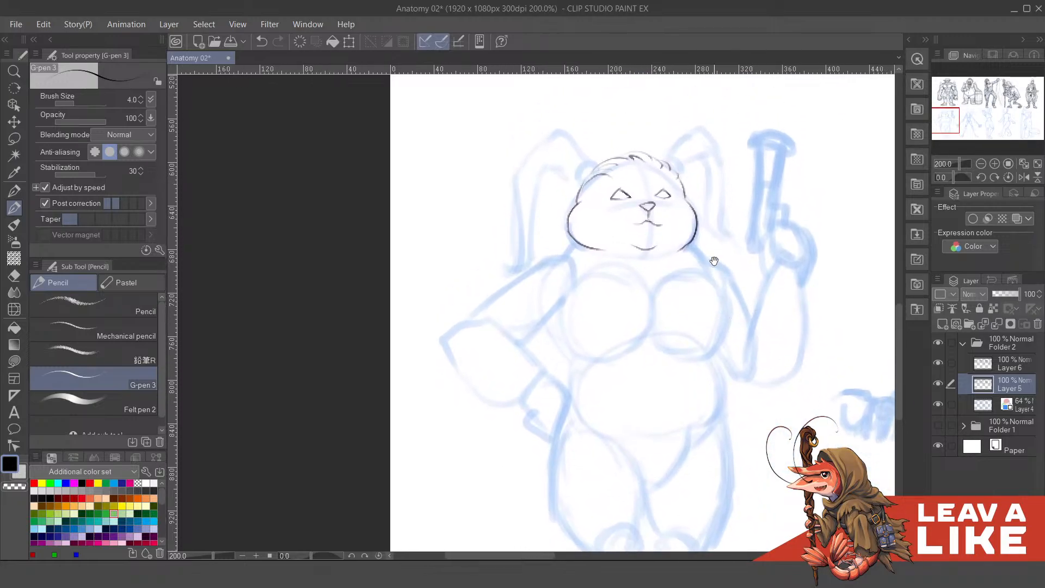
drag(726, 338, 715, 147)
drag(702, 186, 686, 333)
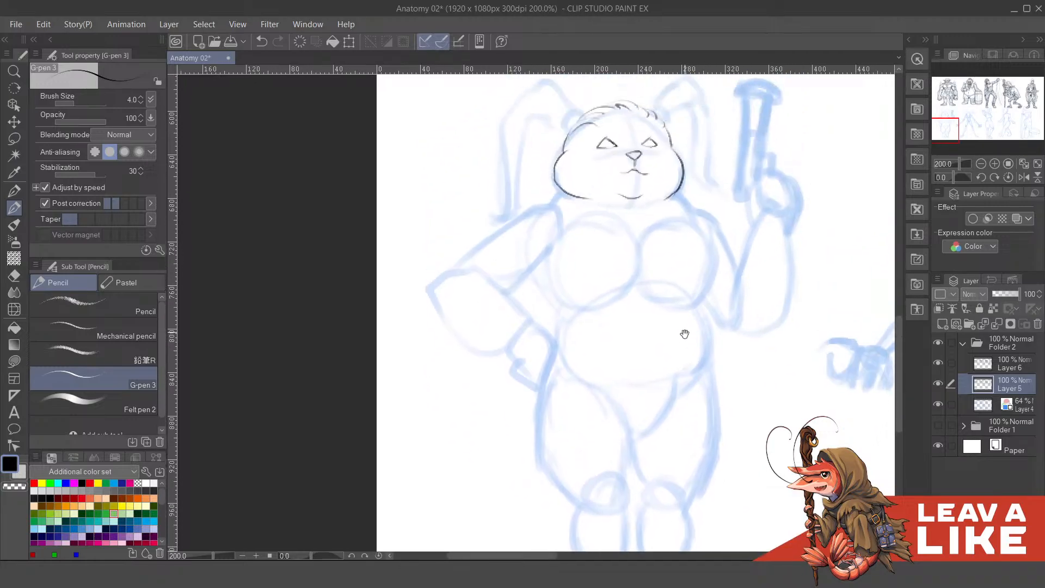
drag(710, 371, 708, 210)
drag(721, 279, 697, 380)
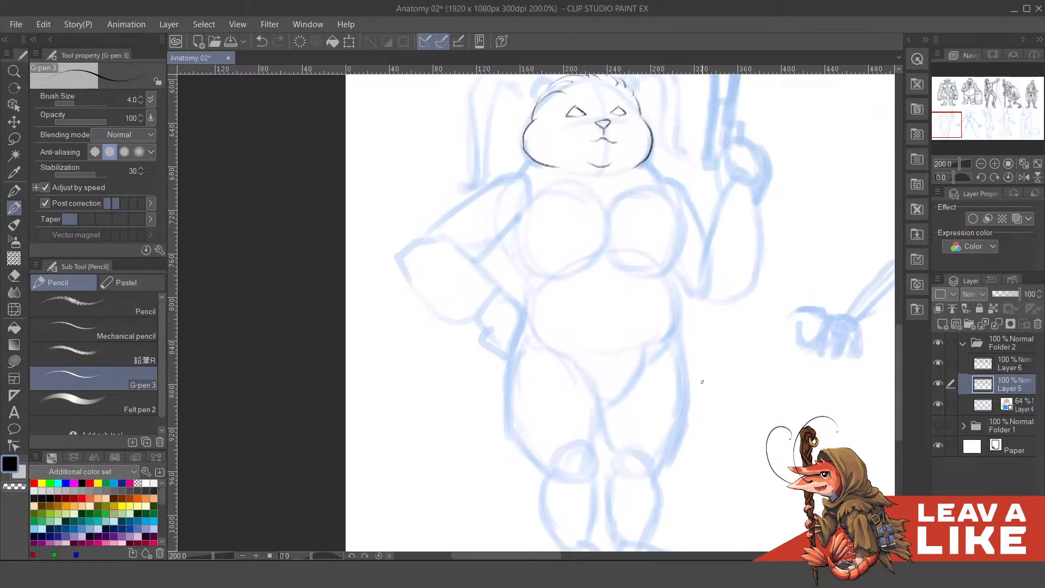
drag(659, 253, 667, 273)
drag(638, 228, 642, 258)
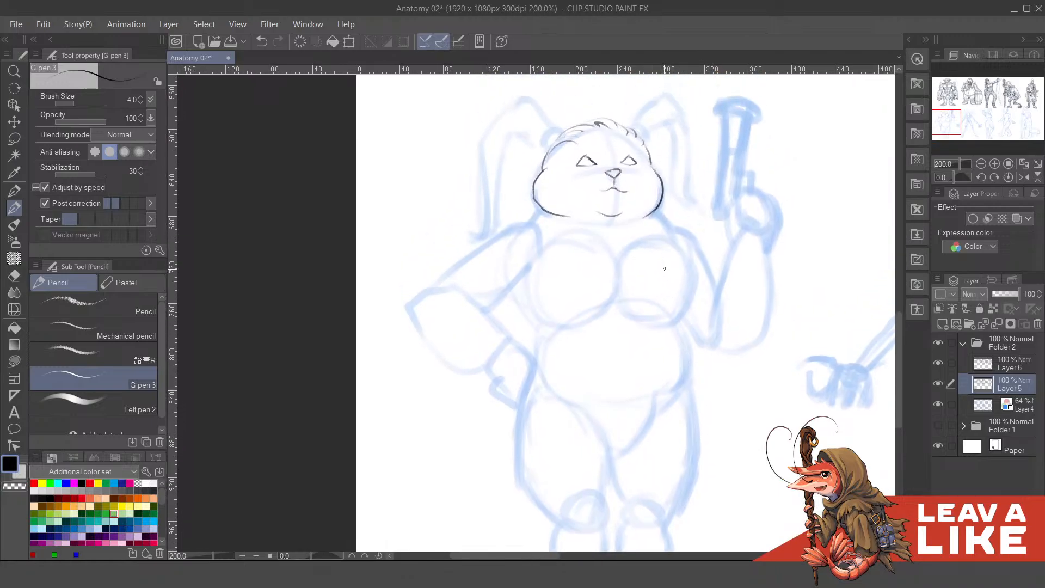
drag(749, 292, 746, 299)
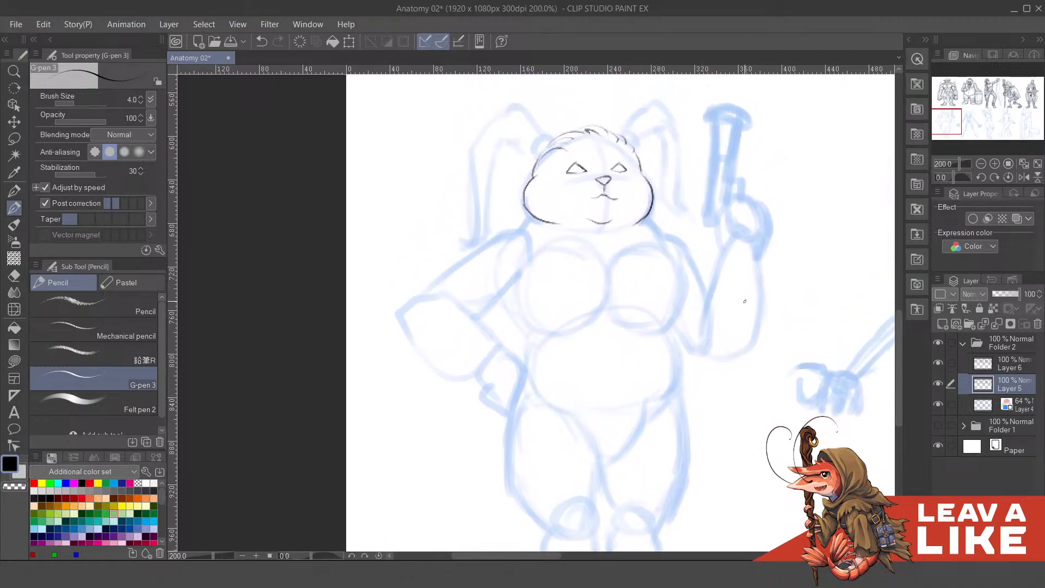
- Outline the thick, rounded forearm of the hand-on-hip arm over the blue sketch
drag(597, 286, 648, 300)
drag(526, 300, 573, 299)
mouse_move(533, 348)
mouse_down()
mouse_move(589, 301)
mouse_move(599, 306)
mouse_up()
key(ctrl+z)
mouse_move(539, 346)
mouse_down()
mouse_move(576, 302)
mouse_move(607, 304)
mouse_move(595, 302)
mouse_move(632, 340)
mouse_up()
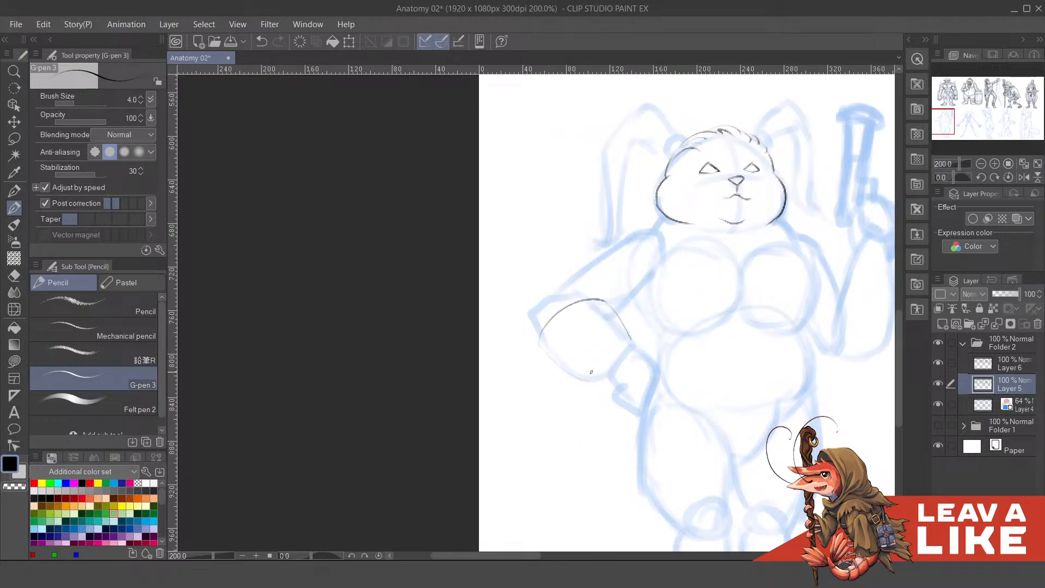
- Draw the wrist cuff and the fist resting on the hip, using brush size 6 for the fingers
mouse_move(598, 380)
mouse_down()
mouse_move(624, 352)
mouse_move(601, 384)
mouse_move(609, 371)
mouse_move(601, 374)
mouse_move(612, 364)
mouse_move(611, 383)
mouse_move(647, 349)
mouse_move(622, 368)
mouse_move(636, 346)
mouse_up()
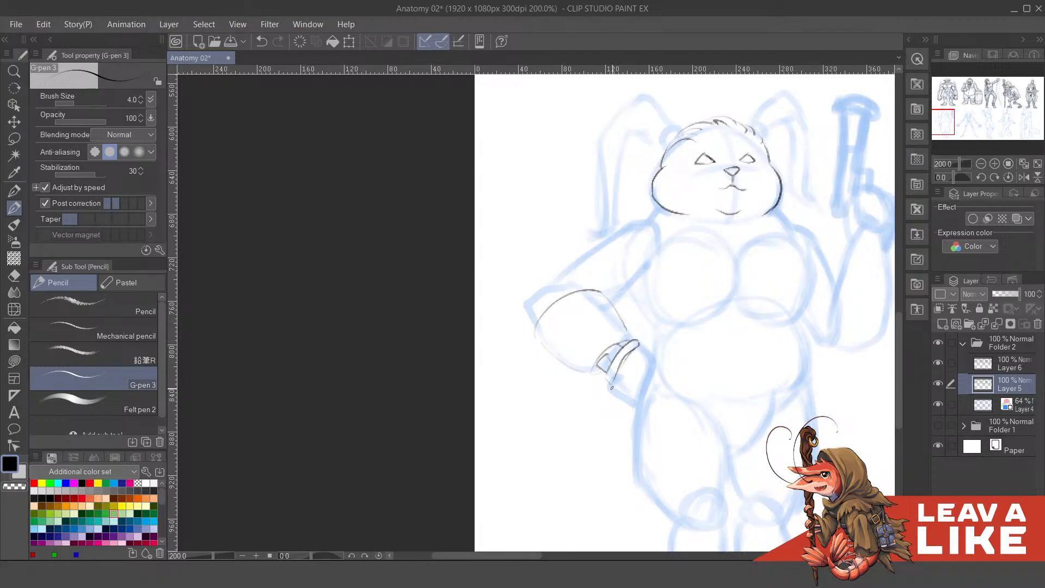
drag(611, 388, 635, 393)
mouse_move(641, 346)
mouse_down()
mouse_move(658, 360)
mouse_move(641, 398)
mouse_move(683, 367)
mouse_up()
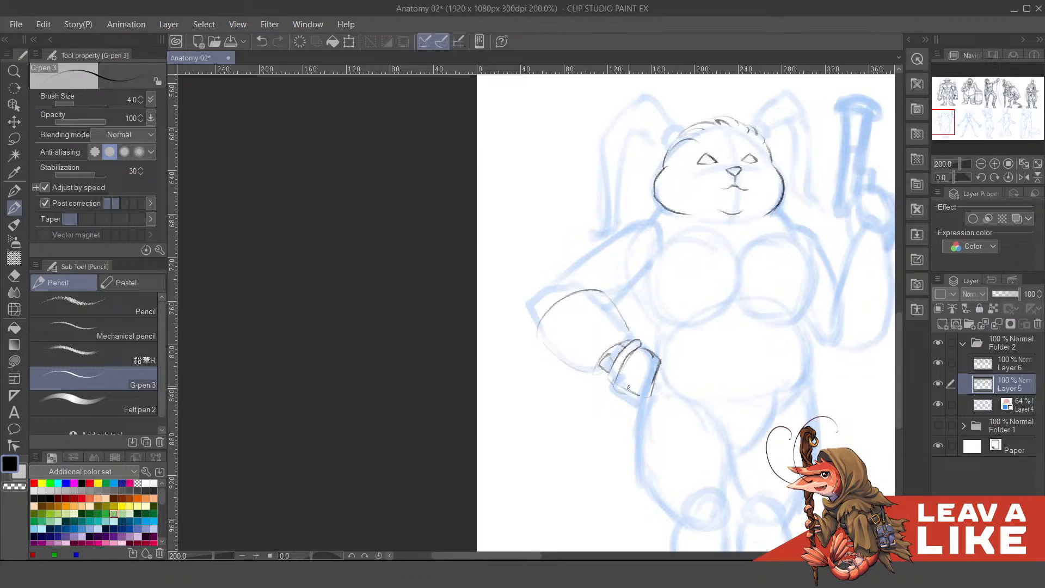
key(bracketright)
key(bracketright)
mouse_move(616, 383)
mouse_down()
mouse_move(649, 397)
mouse_move(627, 400)
mouse_move(645, 409)
mouse_move(665, 396)
mouse_move(658, 401)
mouse_up()
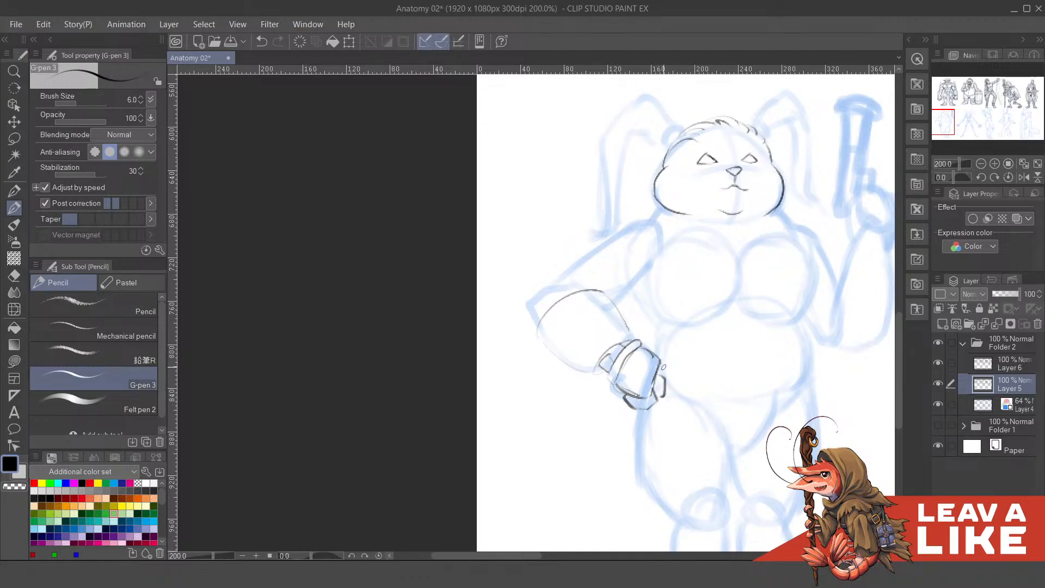
- Strengthen the forearm's outer contour and draw the band around the bent elbow
mouse_move(625, 288)
mouse_down()
mouse_move(619, 298)
mouse_move(664, 326)
mouse_up()
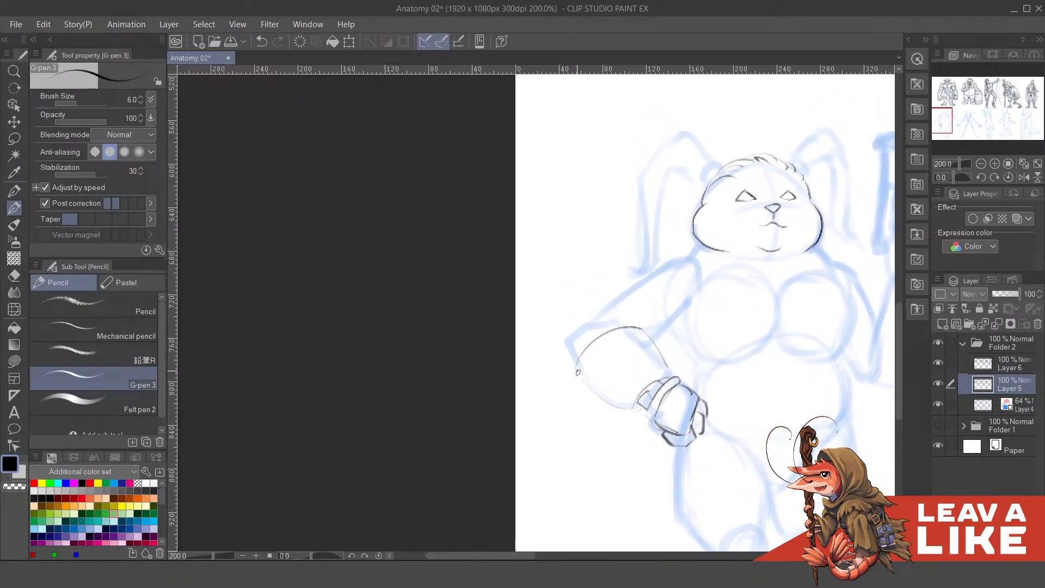
drag(578, 373, 631, 409)
drag(650, 336, 654, 362)
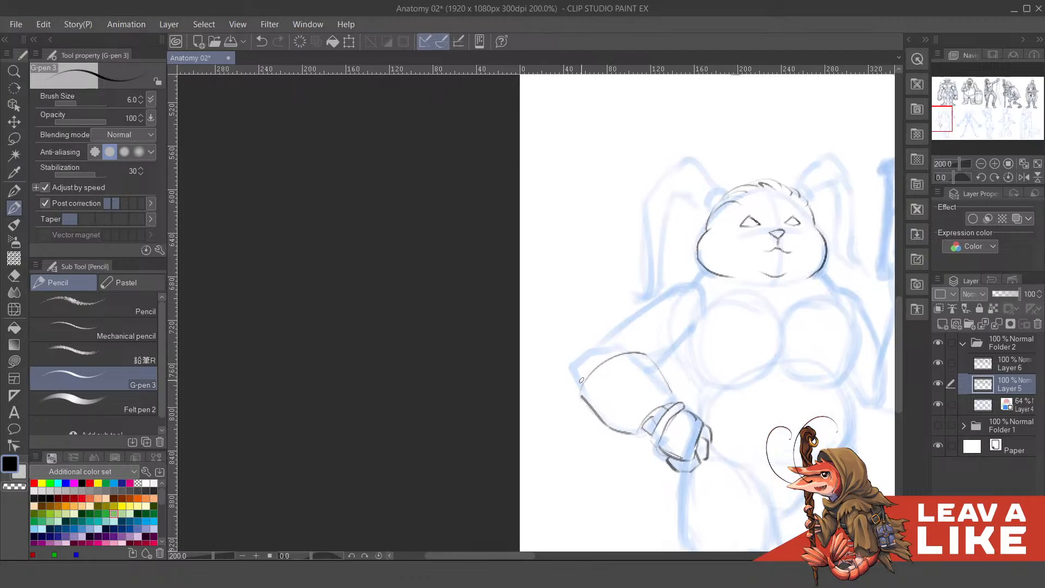
mouse_move(582, 380)
mouse_down()
mouse_move(587, 349)
mouse_move(684, 349)
mouse_up()
drag(590, 355, 631, 358)
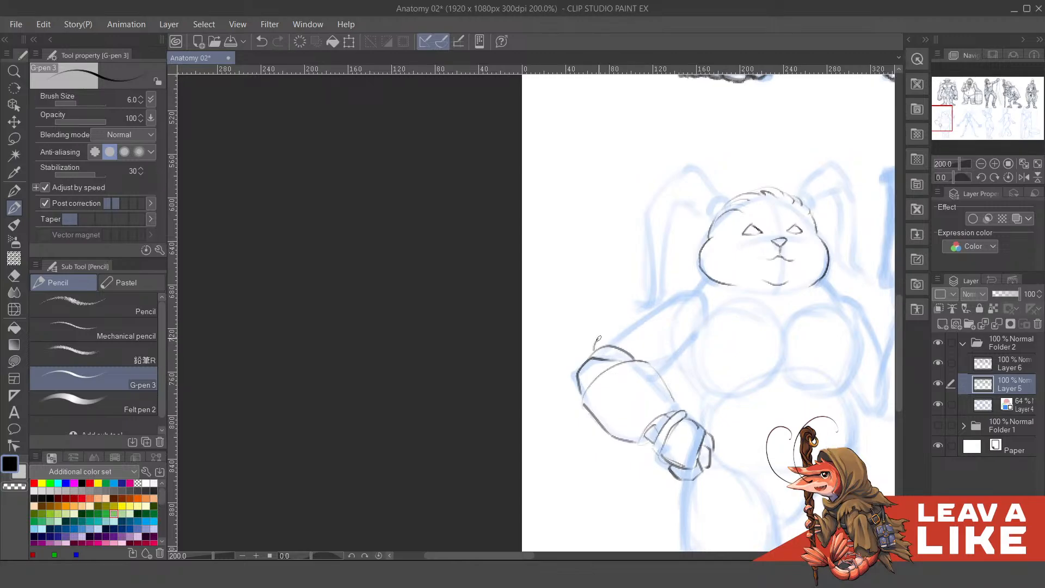
- Draw the bulging upper arm from the elbow band up to a rounded end below the shoulder
key(ctrl+z)
drag(595, 350, 643, 311)
key(ctrl+z)
mouse_move(596, 349)
mouse_down()
mouse_move(670, 306)
mouse_move(665, 370)
mouse_up()
mouse_move(641, 306)
mouse_down()
mouse_move(703, 276)
mouse_move(745, 272)
mouse_up()
key(ctrl+z)
key(ctrl+z)
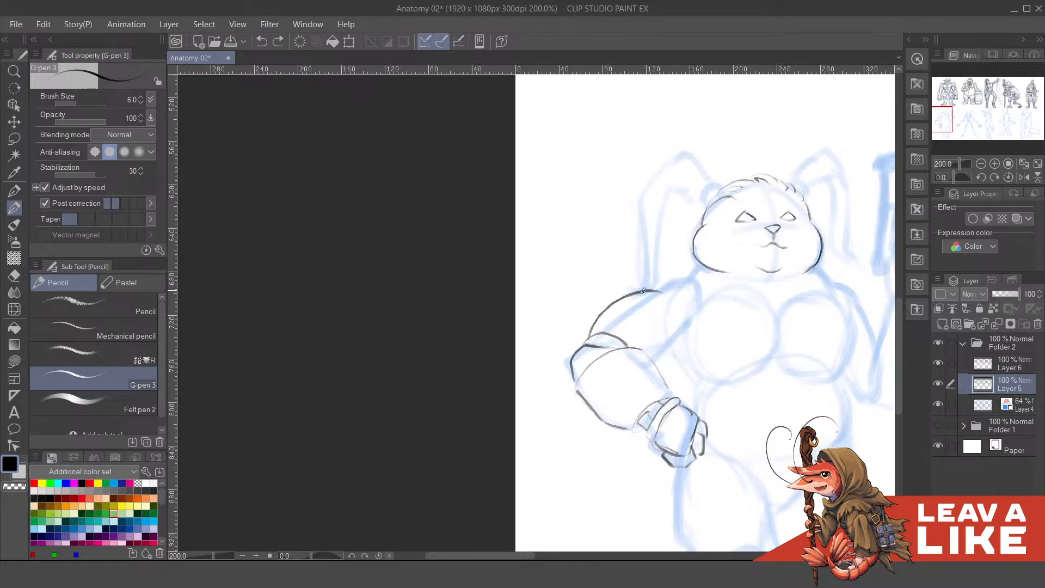
mouse_move(649, 292)
mouse_down()
mouse_move(683, 331)
mouse_move(676, 349)
mouse_move(653, 355)
mouse_up()
- Draw the rounded shoulder joining the hand-on-hip upper arm to the body over the blue sketch
drag(731, 281, 622, 216)
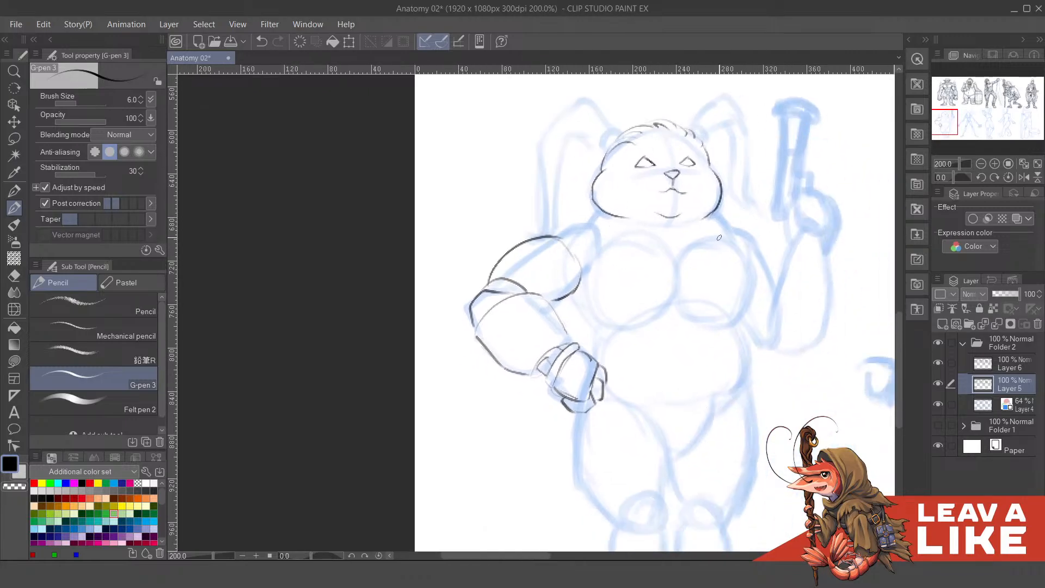
key(ctrl+minus)
key(ctrl+minus)
key(ctrl+plus)
key(ctrl+plus)
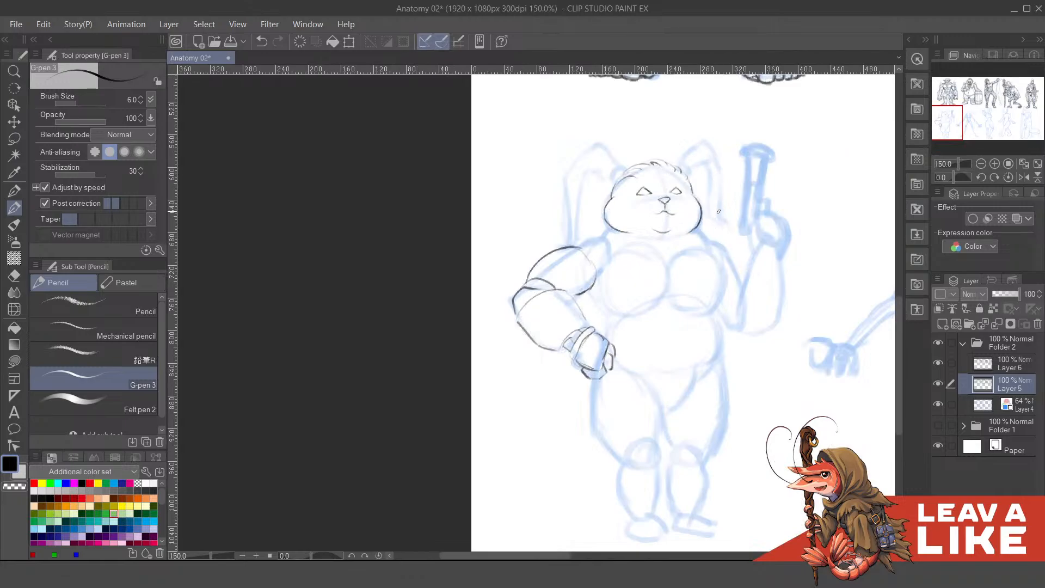
drag(636, 298, 670, 333)
drag(552, 302, 572, 329)
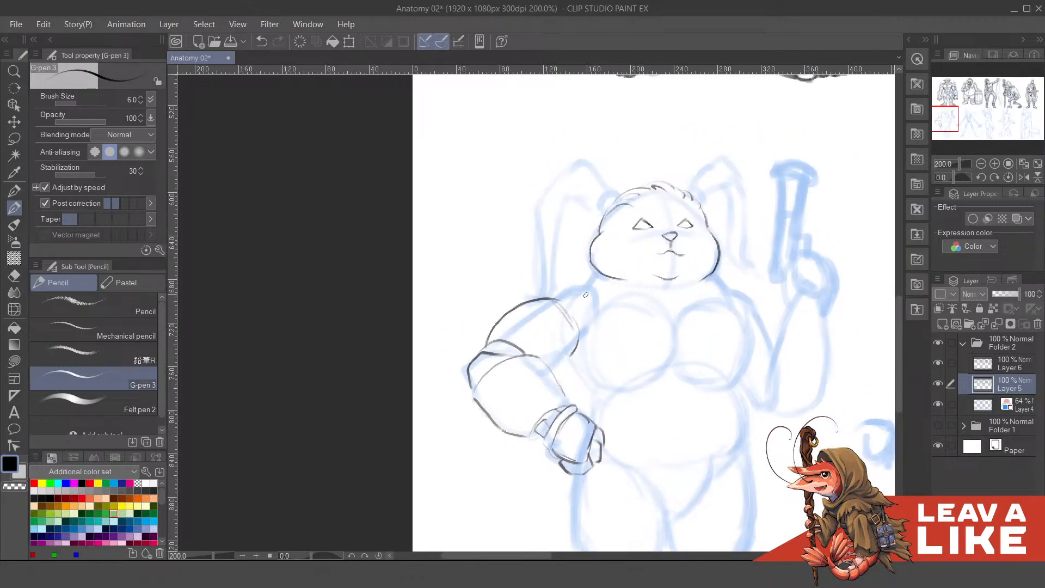
key(ctrl+z)
key(ctrl+z)
mouse_move(514, 325)
mouse_down()
mouse_move(552, 306)
mouse_move(567, 314)
mouse_up()
- Draw the far shoulder's curved contour and the collar lines on both sides of the neck
key(ctrl+z)
mouse_move(511, 343)
mouse_down()
mouse_move(558, 304)
mouse_move(580, 337)
mouse_move(572, 356)
mouse_move(579, 333)
mouse_up()
mouse_move(564, 296)
mouse_down()
mouse_move(562, 283)
mouse_move(600, 292)
mouse_move(595, 282)
mouse_move(592, 320)
mouse_up()
mouse_move(715, 262)
mouse_down()
mouse_move(676, 236)
mouse_move(687, 275)
mouse_move(706, 284)
mouse_up()
key(ctrl+z)
drag(659, 236, 669, 266)
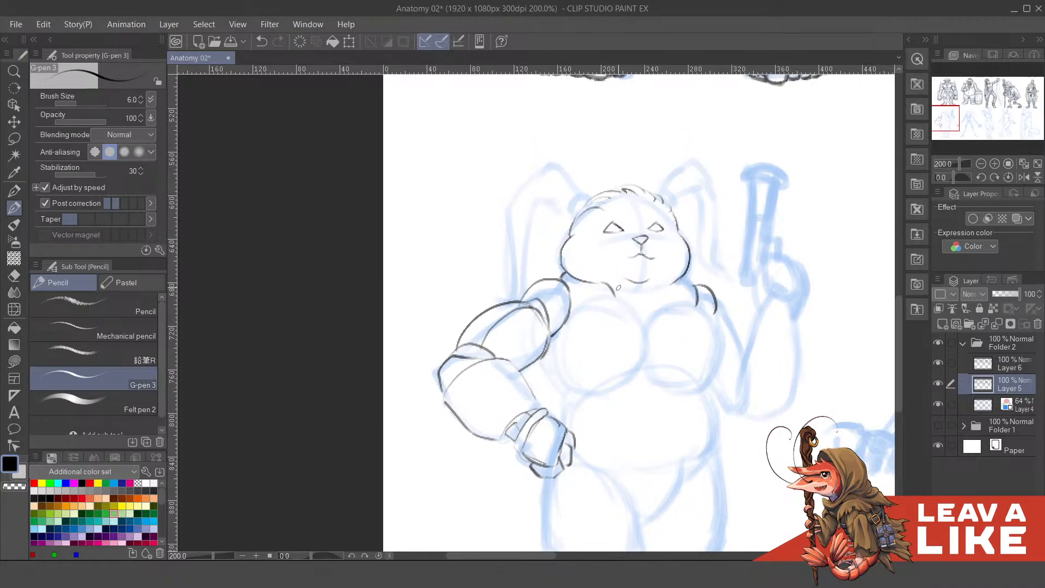
drag(610, 290, 616, 298)
mouse_move(622, 308)
mouse_down()
mouse_move(666, 308)
mouse_move(673, 246)
mouse_move(696, 249)
mouse_move(702, 195)
mouse_up()
key(ctrl+z)
drag(571, 220, 586, 255)
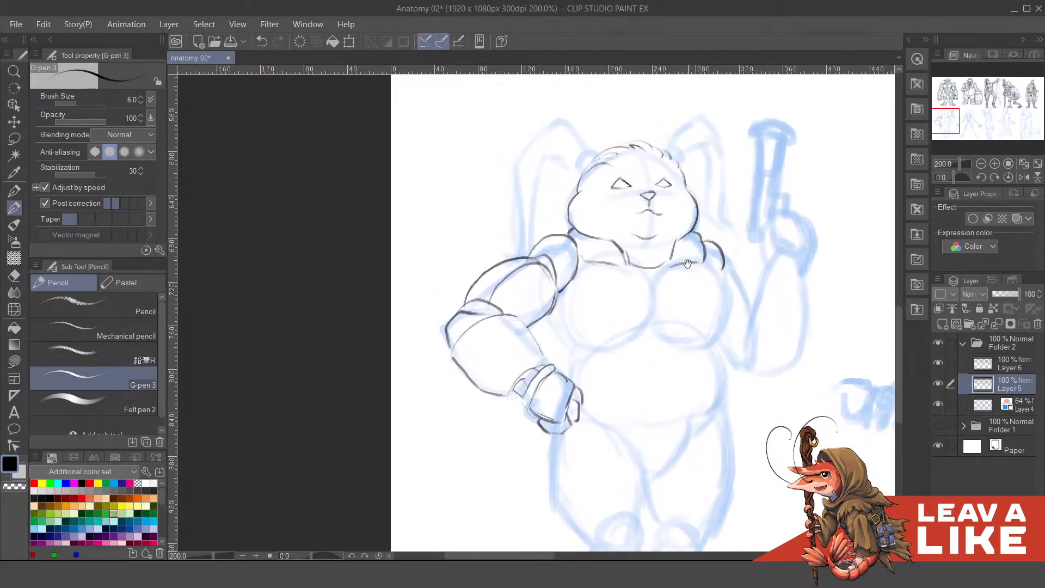
- Draw the torso side below the near armpit and the contour under the far breast
drag(688, 264, 685, 232)
mouse_move(561, 270)
mouse_down()
mouse_move(570, 317)
mouse_move(608, 313)
mouse_up()
key(ctrl+z)
key(ctrl+z)
mouse_move(683, 315)
mouse_down()
mouse_move(719, 308)
mouse_move(711, 329)
mouse_up()
- Draw the lower edge of the chest piece, with its curves meeting at the center of the chest
key(ctrl+z)
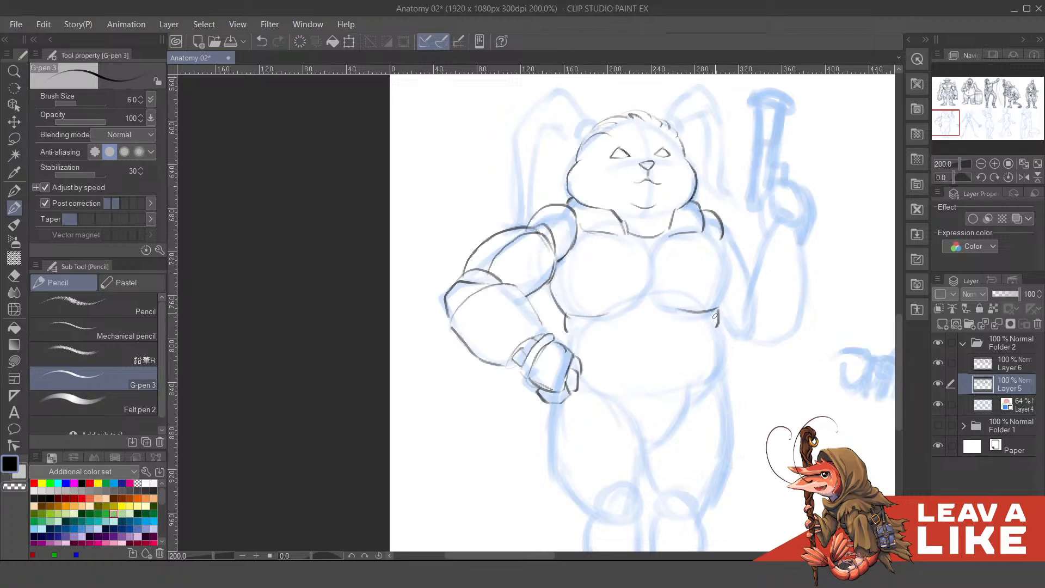
mouse_move(576, 328)
mouse_down()
mouse_move(627, 320)
mouse_move(616, 307)
mouse_up()
key(ctrl+z)
drag(637, 319, 656, 335)
key(ctrl+z)
drag(649, 303, 647, 249)
key(ctrl+z)
key(ctrl+z)
mouse_move(611, 312)
mouse_down()
mouse_move(650, 292)
mouse_move(683, 312)
mouse_move(668, 295)
mouse_up()
key(ctrl+z)
drag(572, 291, 626, 318)
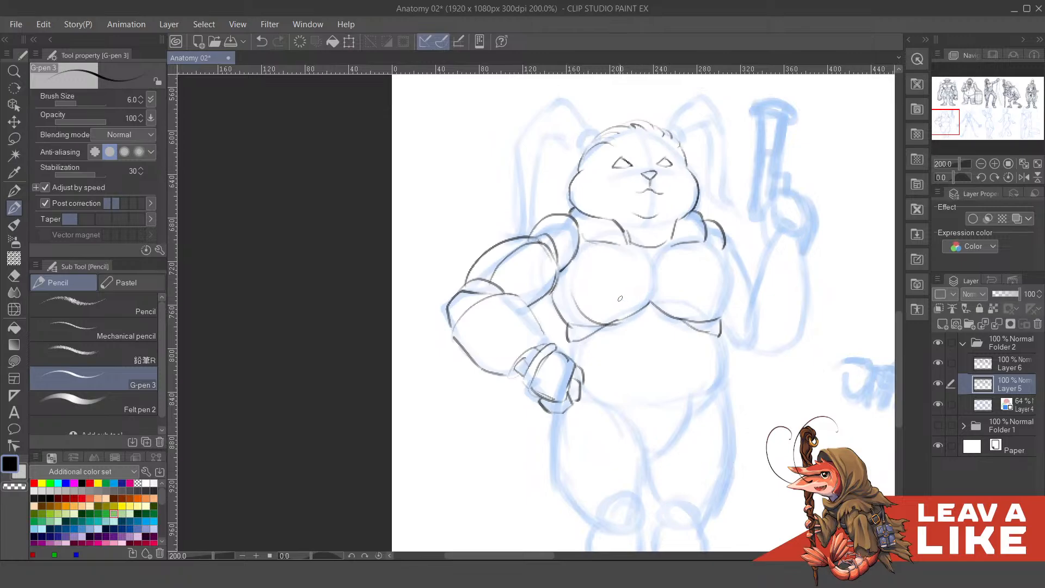
- Outline the round contour of the breast beside the hand-on-hip arm, including the inner edge at the cleavage
key(ctrl+z)
mouse_move(574, 294)
mouse_down()
mouse_move(637, 293)
mouse_move(620, 276)
mouse_move(575, 286)
mouse_move(578, 297)
mouse_move(605, 243)
mouse_up()
key(ctrl+z)
mouse_move(576, 303)
mouse_down()
mouse_move(583, 266)
mouse_move(596, 317)
mouse_up()
key(ctrl+z)
key(ctrl+z)
drag(579, 268, 597, 317)
drag(645, 258, 649, 306)
key(ctrl+z)
key(ctrl+z)
key(ctrl+z)
drag(649, 269, 651, 303)
mouse_move(578, 263)
mouse_down()
mouse_move(575, 298)
mouse_move(594, 317)
mouse_up()
- Draw the outer contour of the breast on the gun-arm side, following the blue circle
key(ctrl+z)
drag(577, 262, 595, 317)
key(ctrl+z)
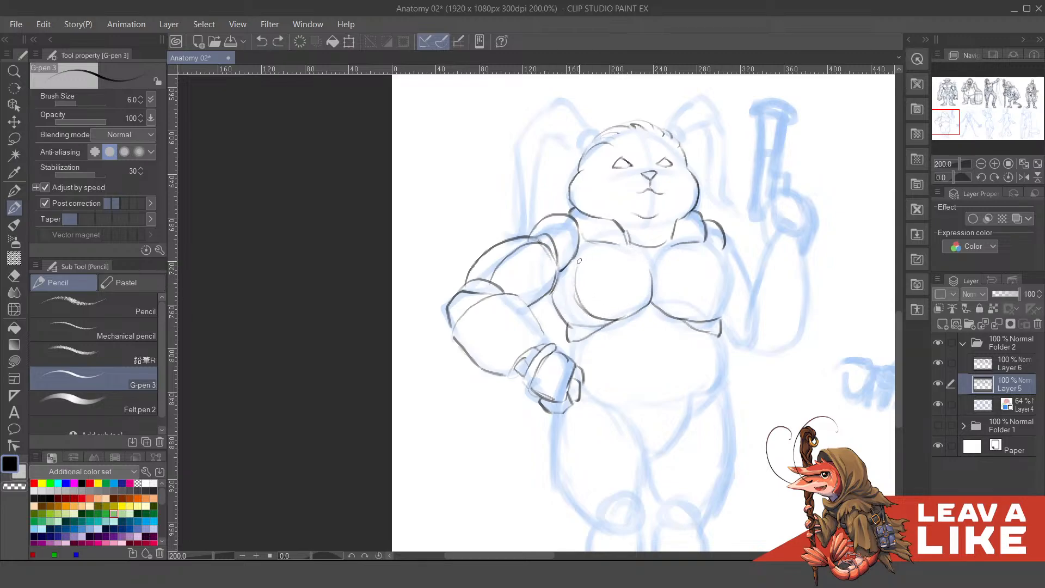
mouse_move(576, 259)
mouse_down()
mouse_move(586, 311)
mouse_move(645, 273)
mouse_move(631, 297)
mouse_up()
key(ctrl+z)
drag(615, 252, 639, 261)
key(ctrl+z)
drag(716, 261, 720, 317)
- Draw angular, notched neckline bands across both cups of the chest piece
key(ctrl+z)
mouse_move(719, 259)
mouse_down()
mouse_move(728, 313)
mouse_move(718, 319)
mouse_up()
mouse_move(660, 282)
mouse_down()
mouse_move(680, 315)
mouse_move(670, 322)
mouse_move(678, 314)
mouse_up()
key(ctrl+z)
key(ctrl+z)
mouse_move(664, 276)
mouse_down()
mouse_move(664, 260)
mouse_move(703, 252)
mouse_move(685, 275)
mouse_move(649, 278)
mouse_up()
key(ctrl+z)
key(ctrl+z)
key(ctrl+z)
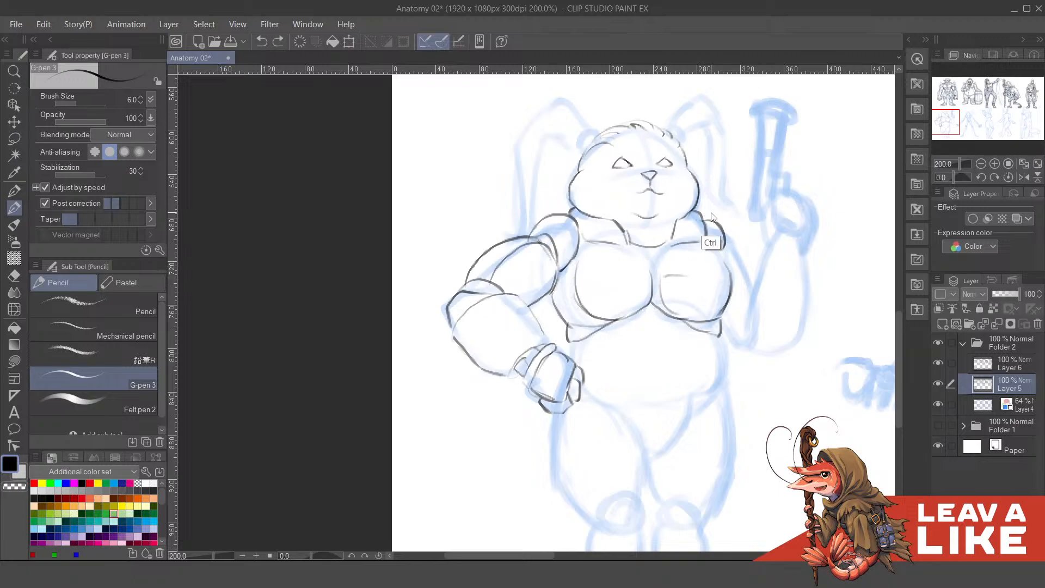
key(ctrl+z)
drag(661, 279, 689, 259)
key(ctrl+z)
mouse_move(614, 256)
mouse_down()
mouse_move(651, 279)
mouse_move(646, 238)
mouse_move(646, 276)
mouse_up()
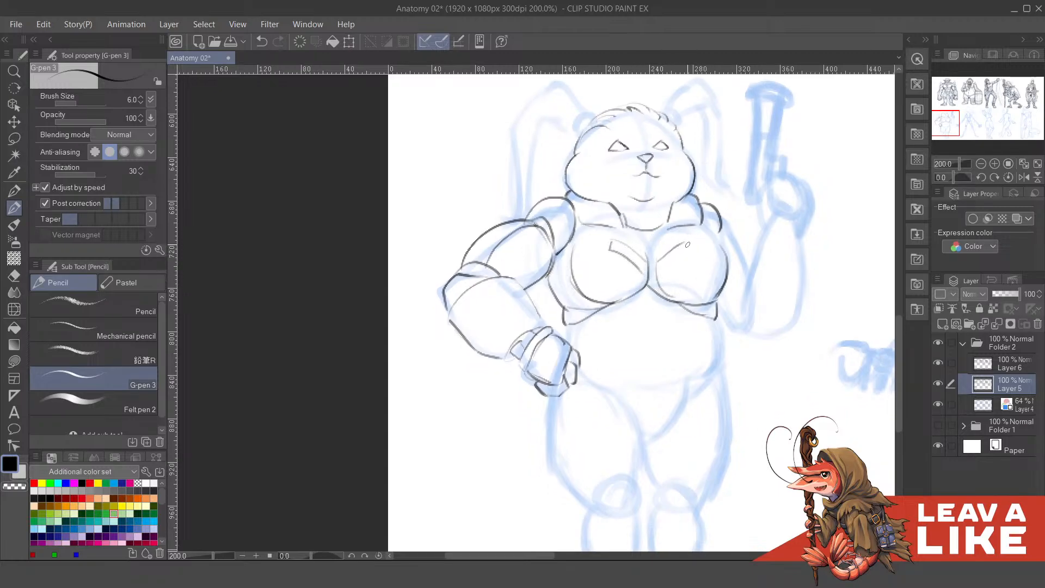
drag(728, 254, 710, 250)
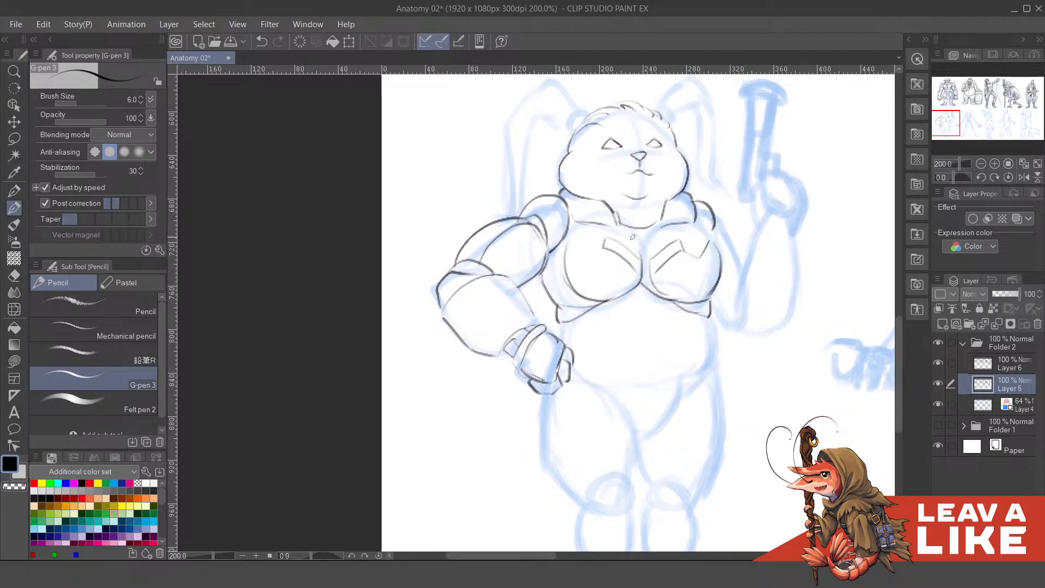
drag(590, 259, 571, 246)
mouse_move(712, 229)
mouse_down()
mouse_move(697, 215)
mouse_move(710, 201)
mouse_move(707, 262)
mouse_up()
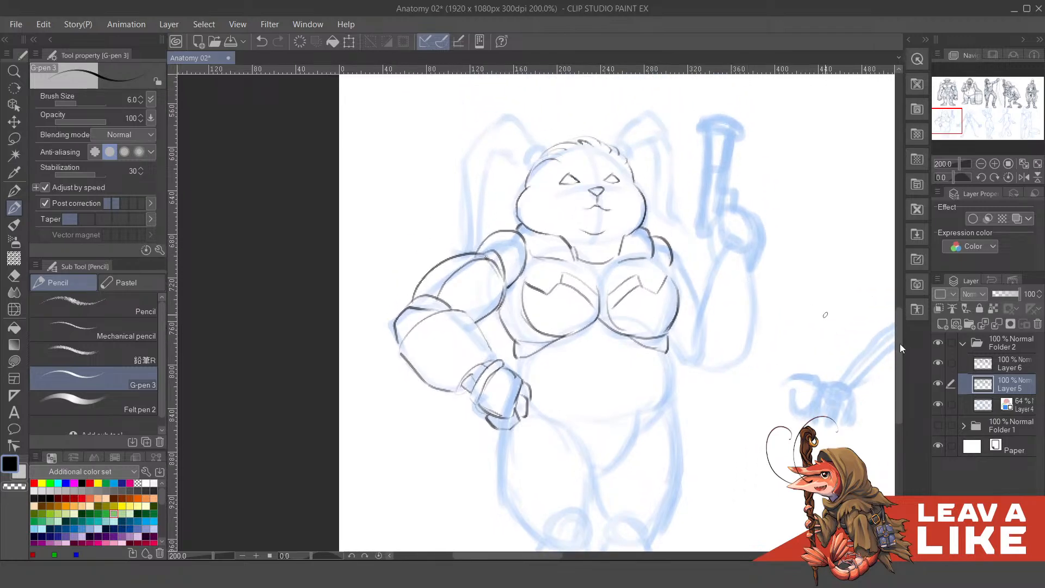
- Toggle the visibility of Layer 5 and Layer 4 to compare the line art with the blue sketch
click(937, 384)
click(936, 384)
click(939, 403)
click(939, 404)
- Draw the angular hair tie and the first strand of the pigtail above the hand-on-hip arm
drag(527, 140, 565, 284)
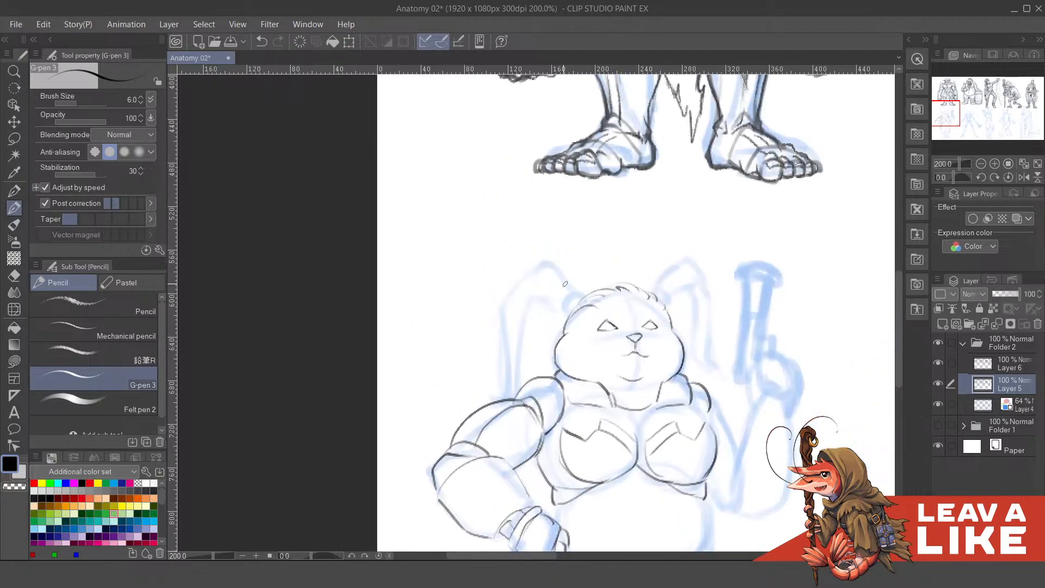
mouse_move(552, 321)
mouse_down()
mouse_move(569, 284)
mouse_move(619, 276)
mouse_up()
key(ctrl+z)
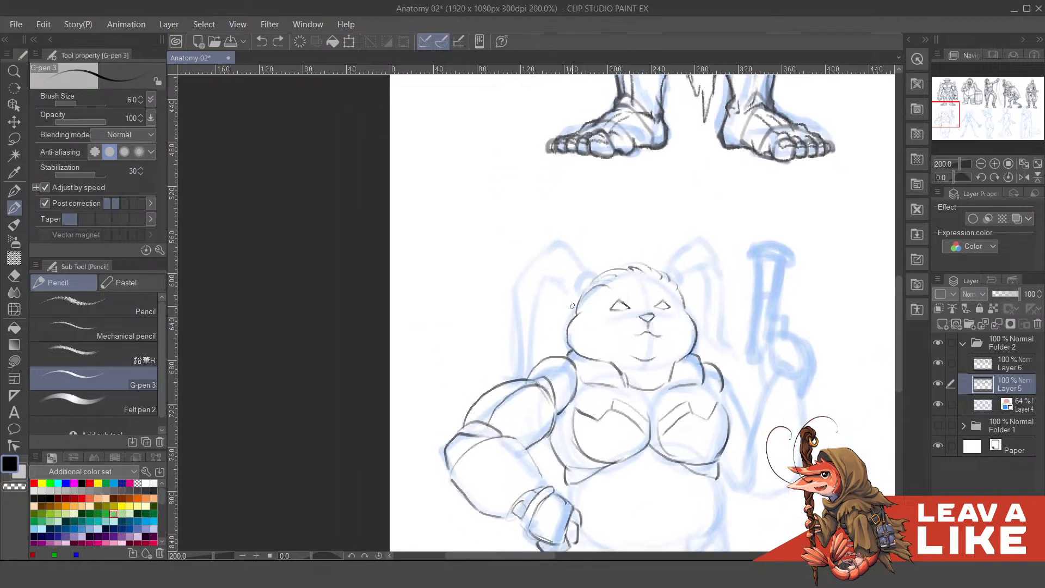
mouse_move(576, 311)
mouse_down()
mouse_move(561, 298)
mouse_move(568, 281)
mouse_move(576, 289)
mouse_up()
mouse_move(599, 274)
mouse_down()
mouse_move(593, 266)
mouse_move(614, 264)
mouse_up()
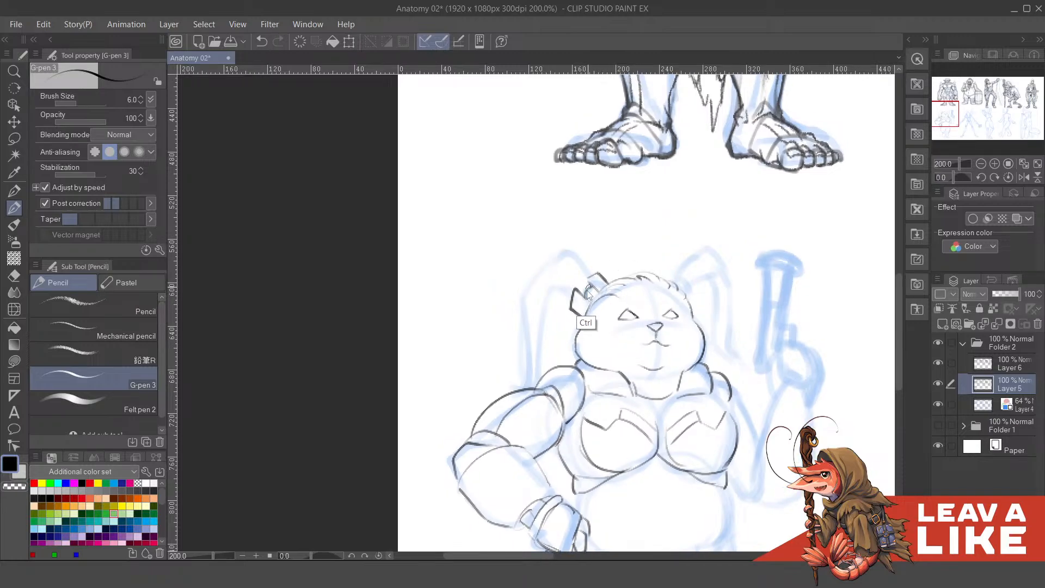
key(ctrl+z)
drag(597, 288, 592, 291)
drag(644, 255, 653, 270)
drag(581, 308, 547, 299)
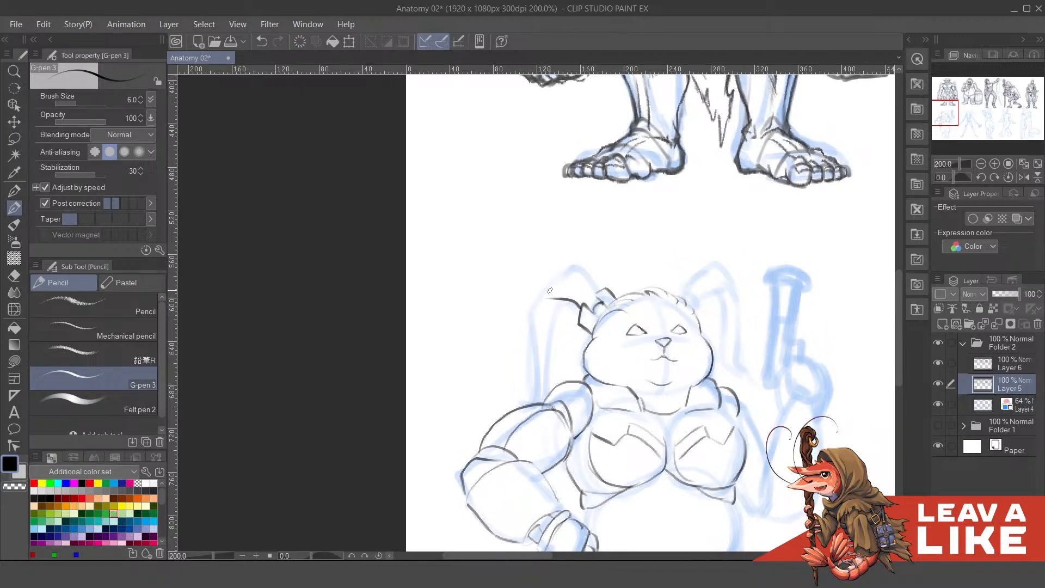
- Draw the curved sides of the muzzle around the nose and mouth, plus the nose bridge line
drag(623, 245, 625, 182)
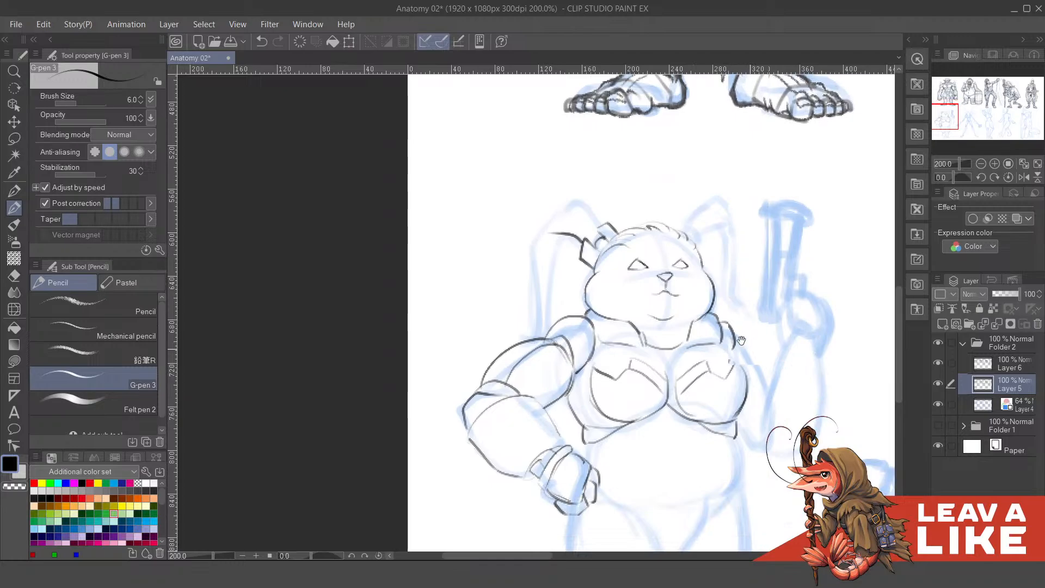
scroll(742, 340, down, 2)
scroll(707, 183, down, 2)
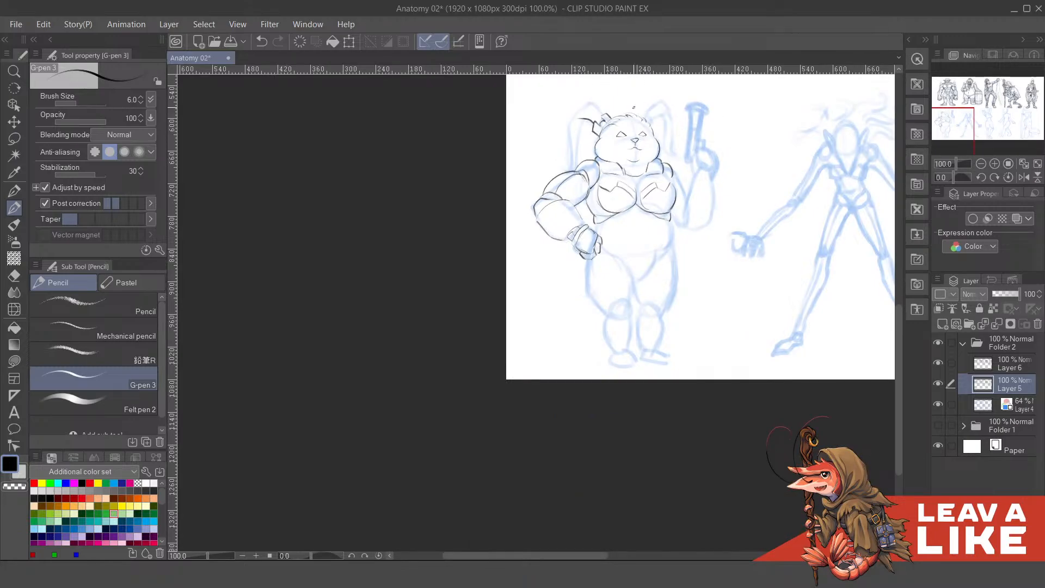
scroll(634, 108, up, 4)
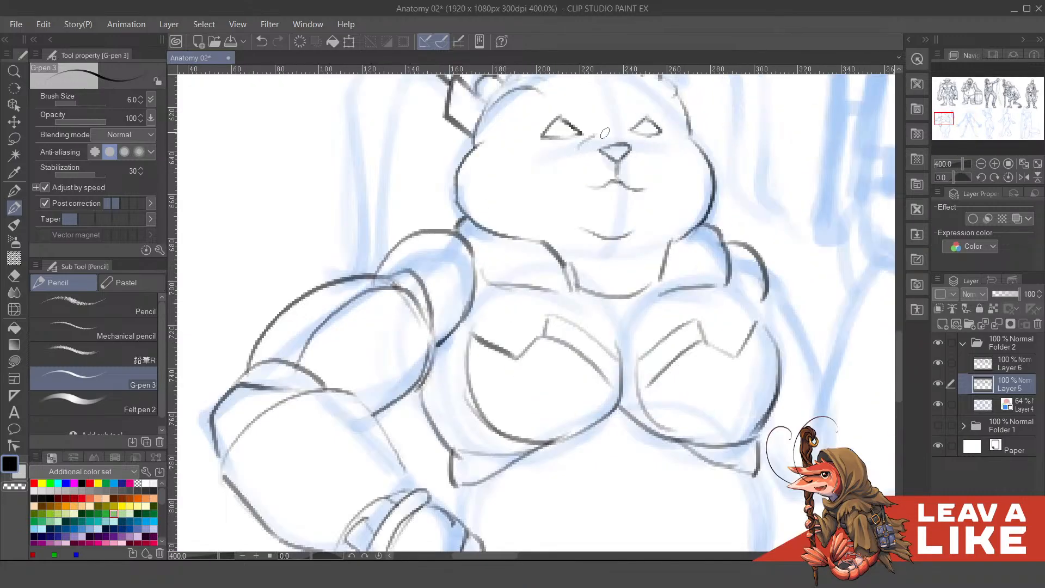
mouse_move(640, 135)
mouse_down()
mouse_move(694, 242)
mouse_move(681, 249)
mouse_up()
key(ctrl+z)
drag(593, 226, 597, 253)
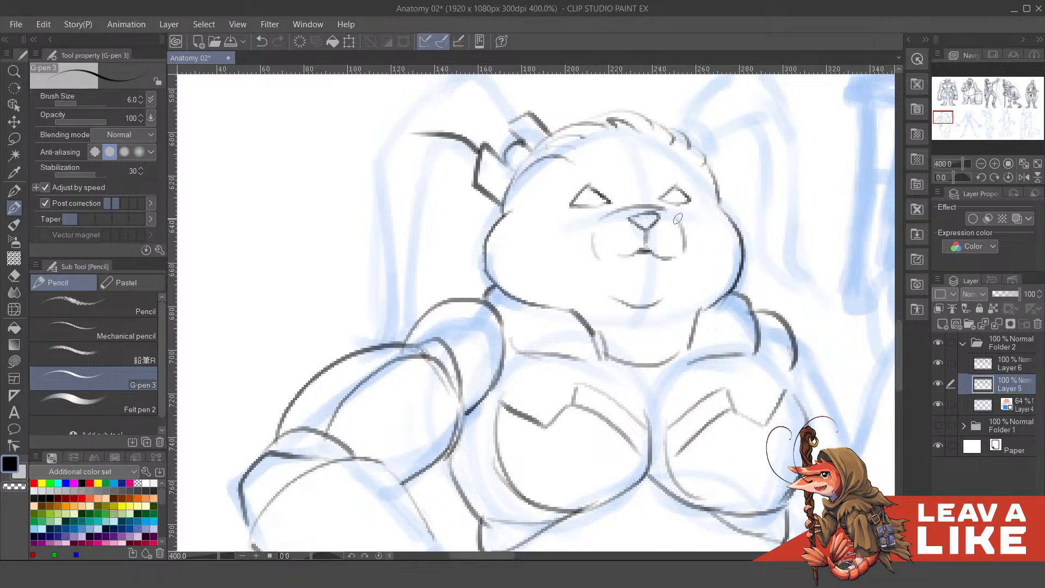
drag(678, 219, 690, 267)
- Draw the pupils in both eyes and darken the upper eyelids
mouse_move(598, 240)
mouse_down()
mouse_move(597, 252)
mouse_move(609, 251)
mouse_up()
key(ctrl+z)
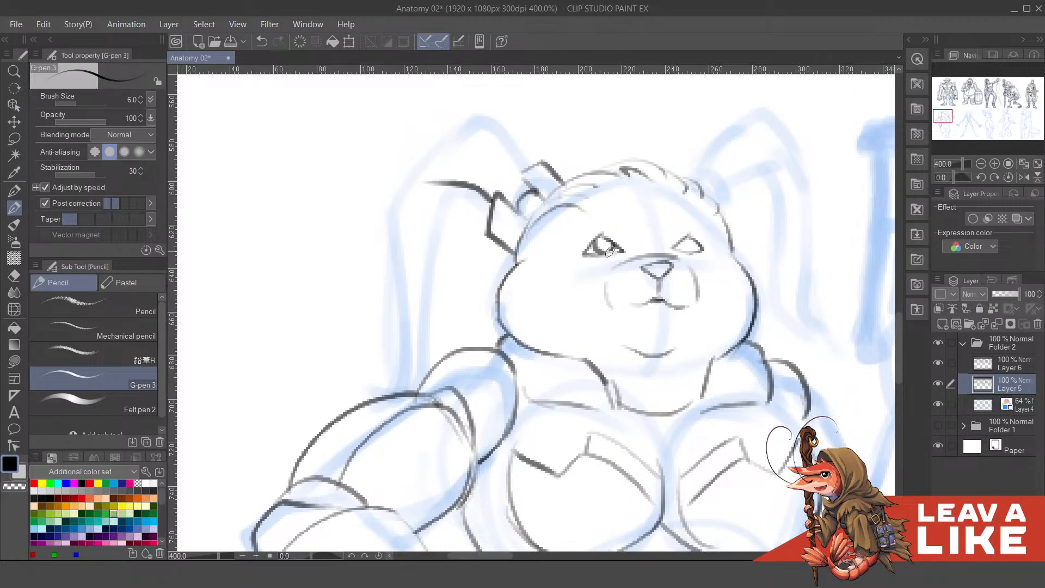
mouse_move(674, 241)
mouse_down()
mouse_move(698, 251)
mouse_move(688, 234)
mouse_move(702, 249)
mouse_up()
key(ctrl+z)
key(ctrl+z)
key(ctrl+z)
mouse_move(600, 237)
mouse_down()
mouse_move(618, 249)
mouse_move(604, 235)
mouse_up()
drag(604, 235, 586, 248)
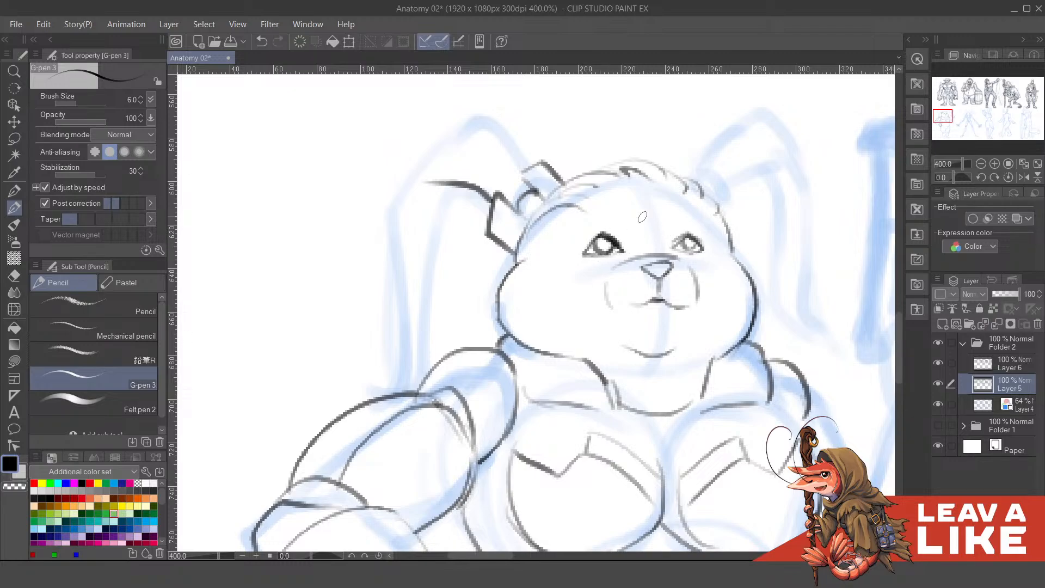
mouse_move(672, 246)
mouse_down()
mouse_move(692, 233)
mouse_move(703, 246)
mouse_up()
key(ctrl+z)
- Add short hair strands along the hairline above the forehead
scroll(718, 200, down, 3)
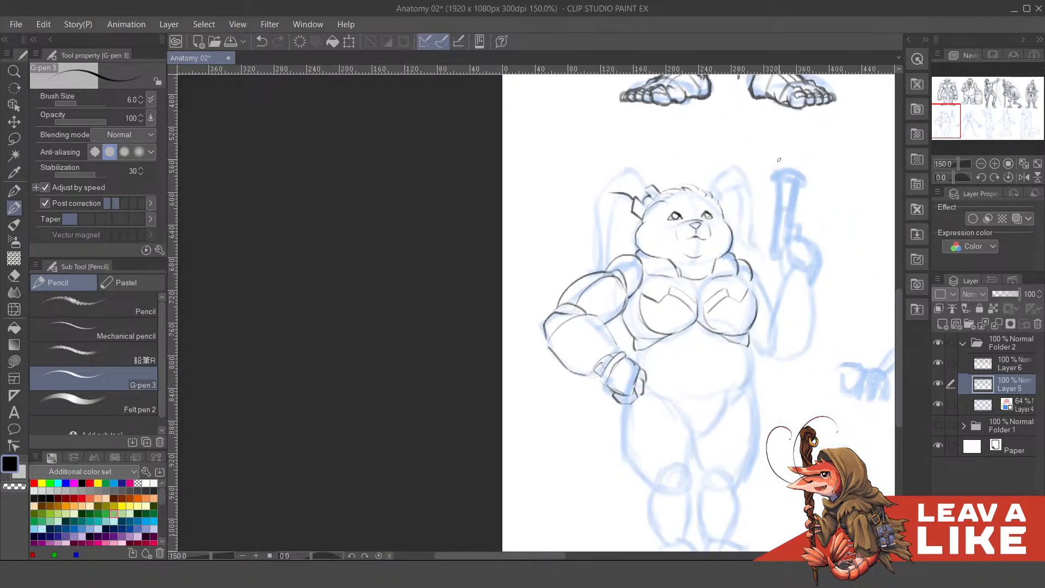
scroll(770, 198, down, 1)
scroll(738, 177, up, 2)
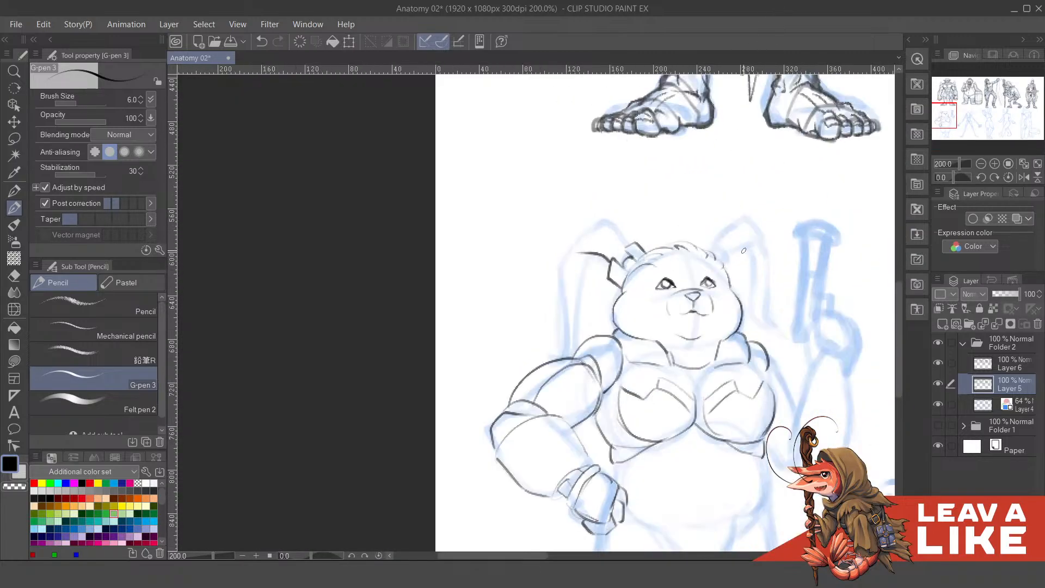
scroll(744, 250, up, 2)
mouse_move(578, 271)
mouse_down()
mouse_move(591, 255)
mouse_move(635, 254)
mouse_up()
mouse_move(648, 269)
mouse_down()
mouse_move(653, 249)
mouse_move(703, 264)
mouse_up()
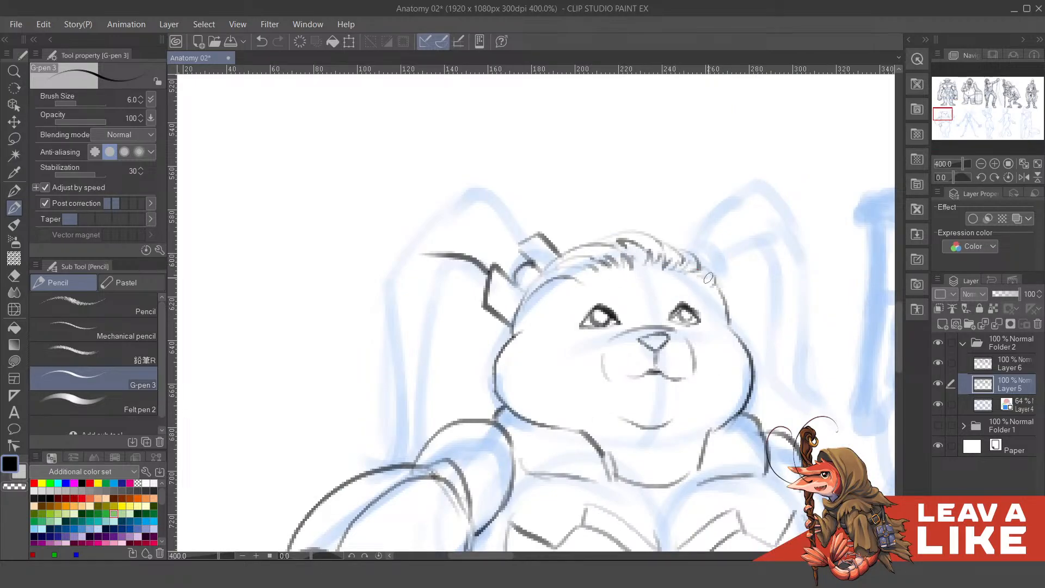
- Strengthen the outer contour of the hair across the top of the head
scroll(740, 212, down, 4)
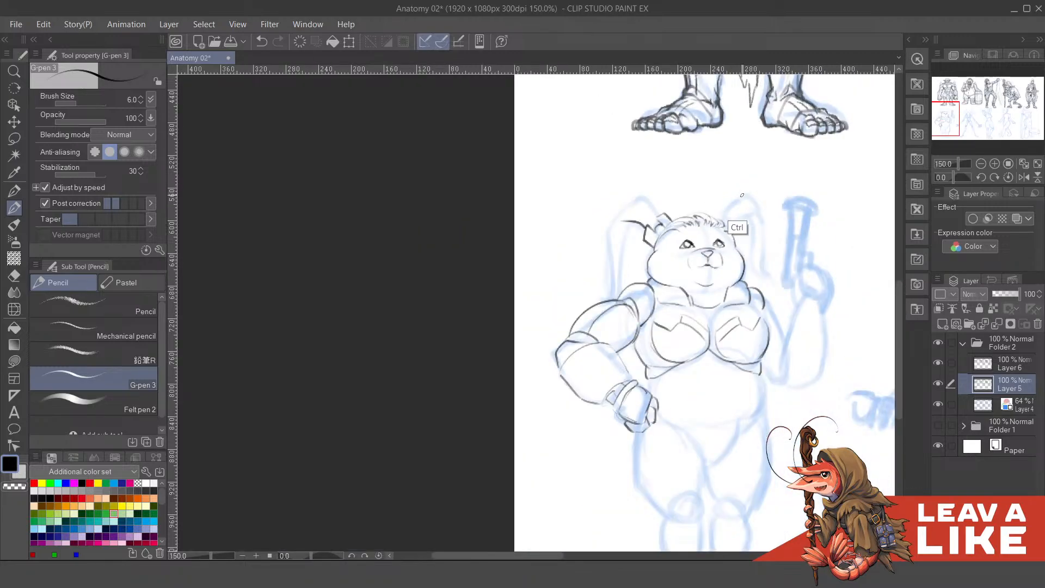
scroll(642, 254, up, 4)
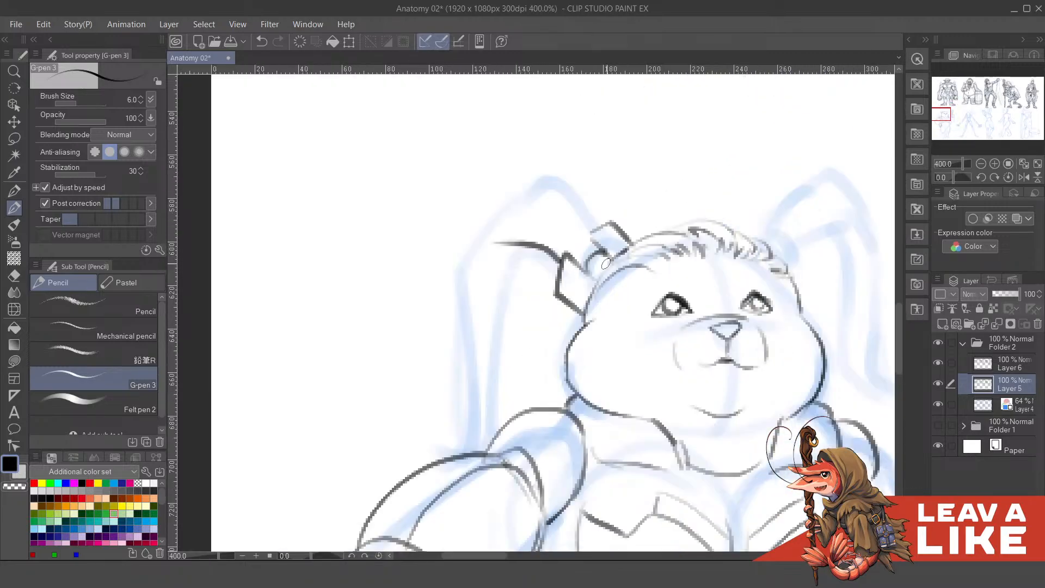
key(ctrl+z)
mouse_move(593, 288)
mouse_down()
mouse_move(617, 261)
mouse_move(648, 258)
mouse_up()
key(ctrl+z)
mouse_move(595, 278)
mouse_down()
mouse_move(698, 224)
mouse_move(732, 244)
mouse_move(708, 219)
mouse_move(738, 245)
mouse_move(734, 230)
mouse_move(760, 252)
mouse_move(761, 239)
mouse_move(770, 257)
mouse_move(706, 199)
mouse_up()
key(ctrl+z)
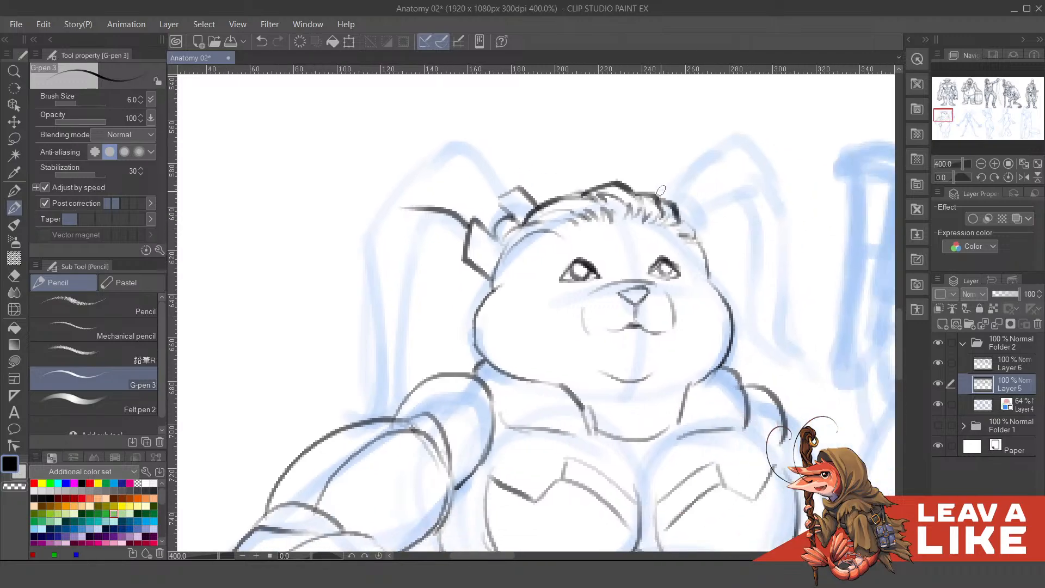
- Draw the angular hair tie on the gun-arm side of the head
mouse_move(651, 194)
mouse_down()
mouse_move(678, 184)
mouse_move(672, 203)
mouse_up()
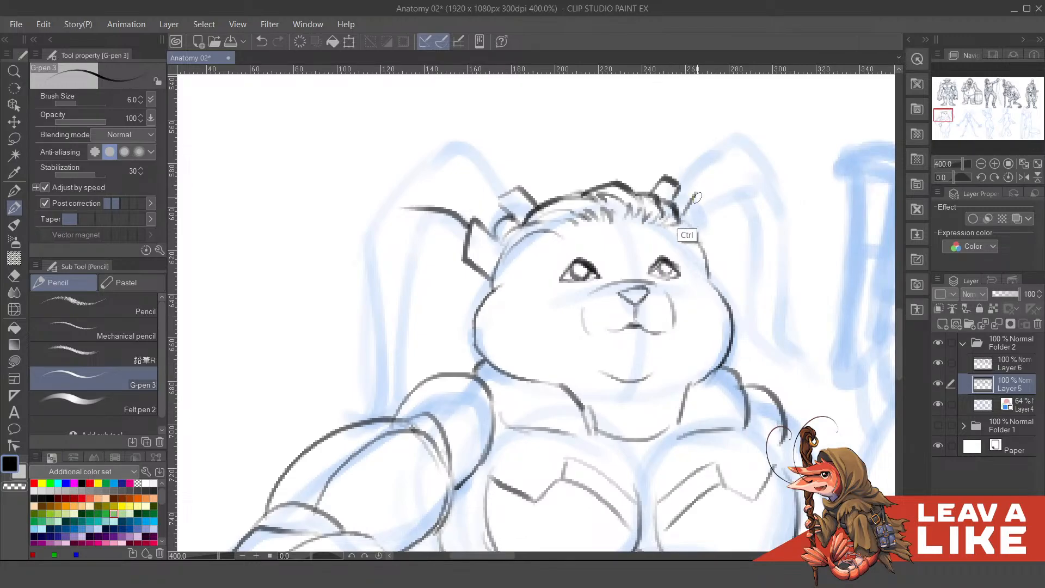
mouse_move(701, 202)
mouse_down()
mouse_move(710, 223)
mouse_move(701, 236)
mouse_move(683, 198)
mouse_move(691, 212)
mouse_up()
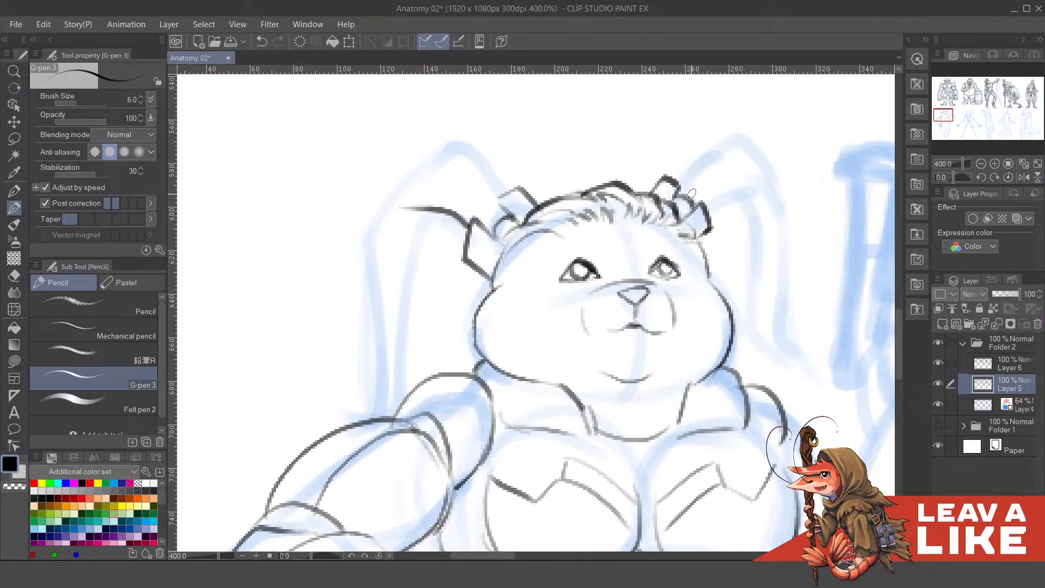
scroll(720, 127, down, 3)
scroll(621, 223, up, 3)
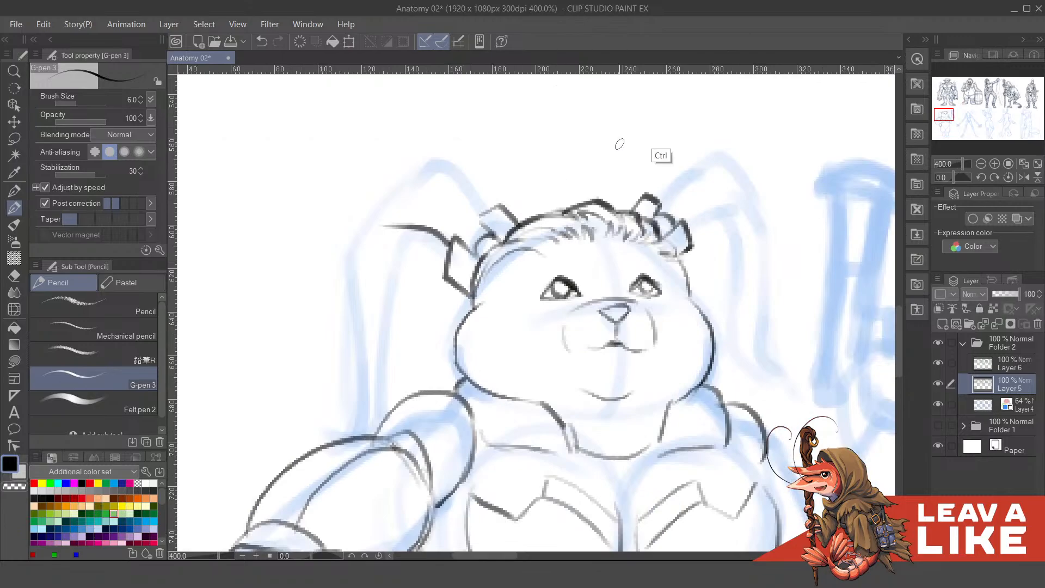
scroll(661, 158, down, 3)
scroll(664, 166, up, 3)
drag(669, 184, 673, 229)
- Draw the arched top contour of the pigtail on the hip-arm side, joining it to the hair tie
scroll(682, 186, down, 3)
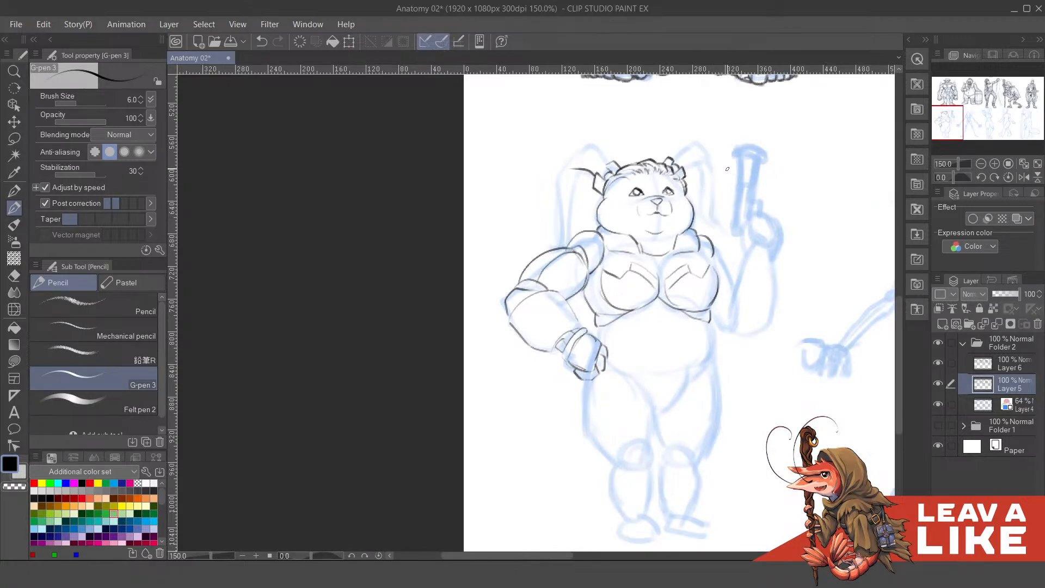
drag(724, 227, 727, 275)
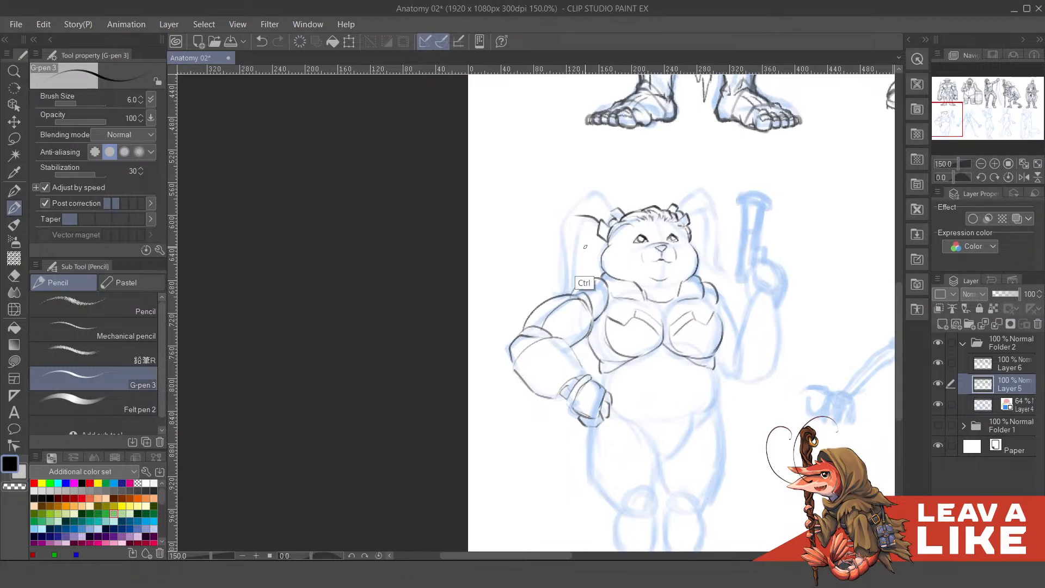
scroll(594, 271, up, 2)
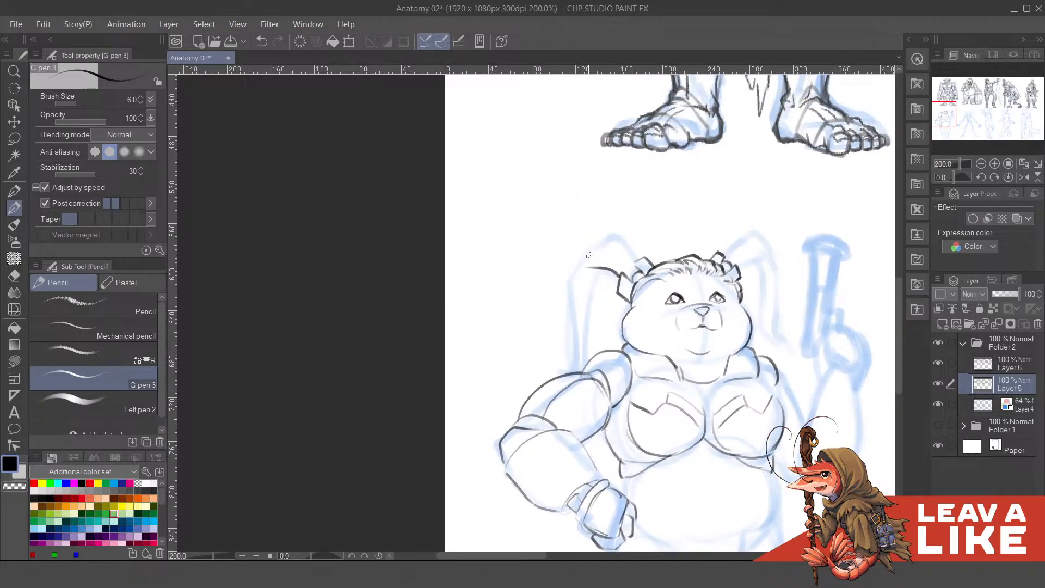
mouse_move(568, 272)
mouse_down()
mouse_move(582, 252)
mouse_move(615, 242)
mouse_up()
mouse_move(620, 236)
mouse_down()
mouse_move(639, 260)
mouse_move(630, 265)
mouse_move(672, 225)
mouse_up()
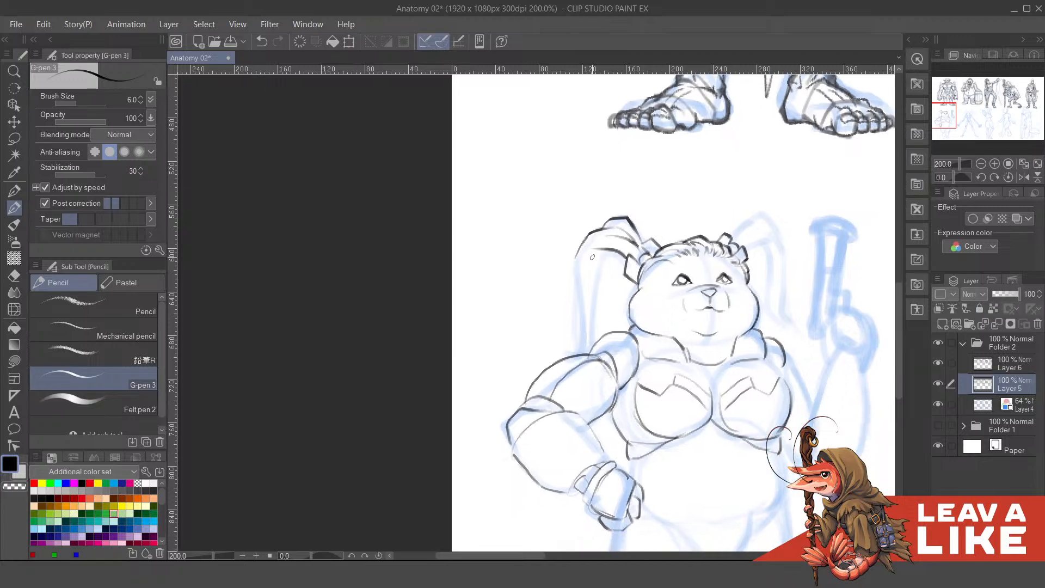
- Draw the hanging strands and curled pointed tip of the hip-arm side pigtail
mouse_move(589, 250)
mouse_down()
mouse_move(580, 330)
mouse_move(632, 313)
mouse_up()
mouse_move(574, 330)
mouse_down()
mouse_move(561, 317)
mouse_move(592, 326)
mouse_move(579, 342)
mouse_move(585, 266)
mouse_up()
key(ctrl+z)
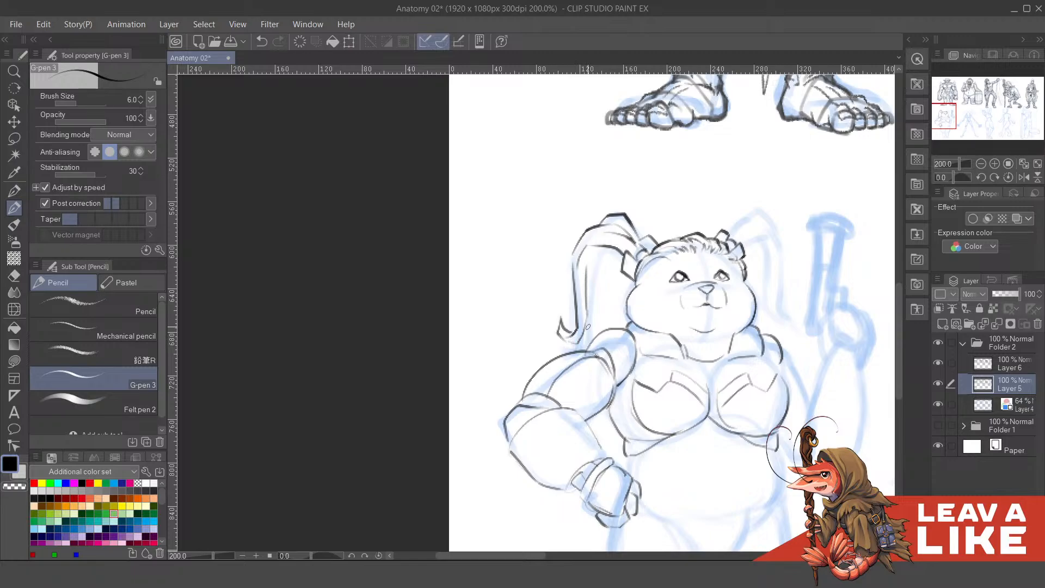
drag(588, 314, 587, 335)
drag(591, 329, 599, 247)
- Draw the outer contour of the gun-arm side pigtail, from its raised top down to the flicked tip
mouse_move(727, 233)
mouse_down()
mouse_move(696, 198)
mouse_move(616, 220)
mouse_up()
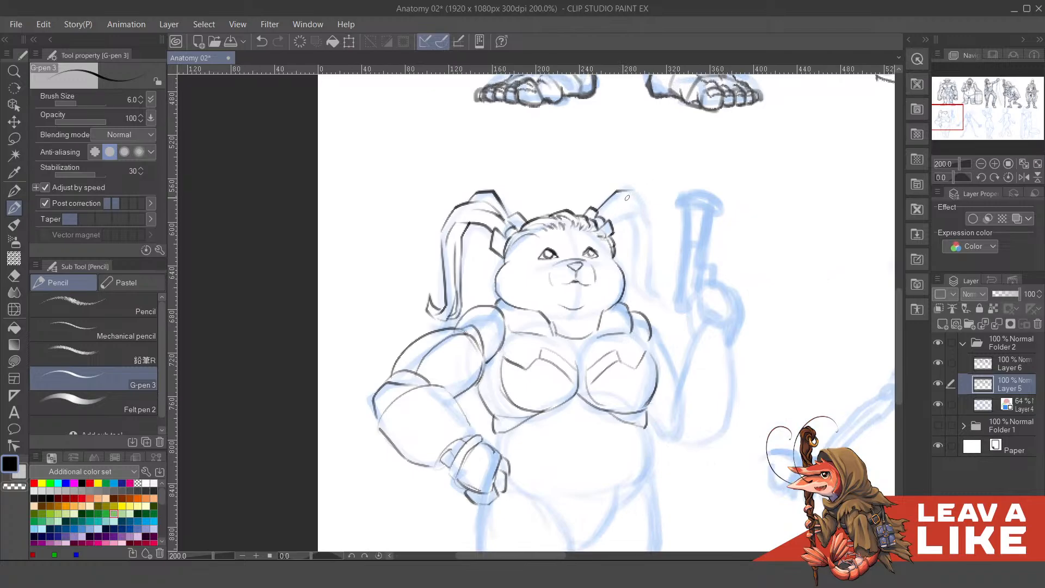
key(ctrl+z)
mouse_move(597, 213)
mouse_down()
mouse_move(627, 194)
mouse_move(645, 207)
mouse_move(648, 272)
mouse_up()
key(ctrl+z)
key(ctrl+z)
key(ctrl+z)
mouse_move(623, 193)
mouse_down()
mouse_move(642, 203)
mouse_move(649, 244)
mouse_up()
key(ctrl+z)
mouse_move(639, 196)
mouse_down()
mouse_move(652, 237)
mouse_move(653, 308)
mouse_move(634, 295)
mouse_move(641, 213)
mouse_up()
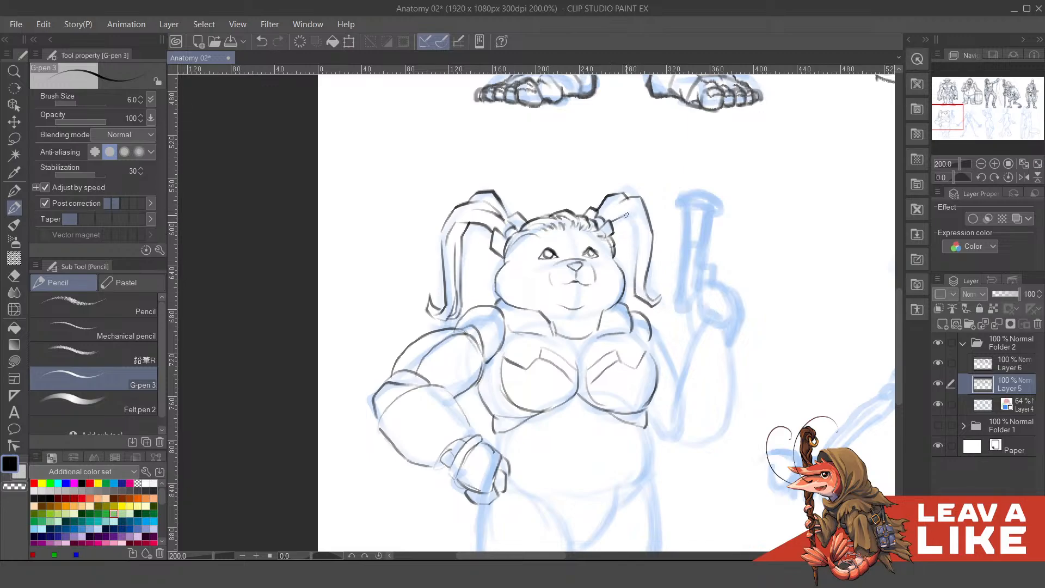
- Add the inner contour and strand lines to the gun-arm side pigtail
mouse_move(626, 216)
mouse_down()
mouse_move(633, 211)
mouse_move(632, 224)
mouse_move(633, 213)
mouse_move(611, 225)
mouse_move(632, 261)
mouse_move(630, 294)
mouse_up()
key(ctrl+z)
key(ctrl+z)
drag(638, 256, 643, 229)
scroll(668, 295, down, 1)
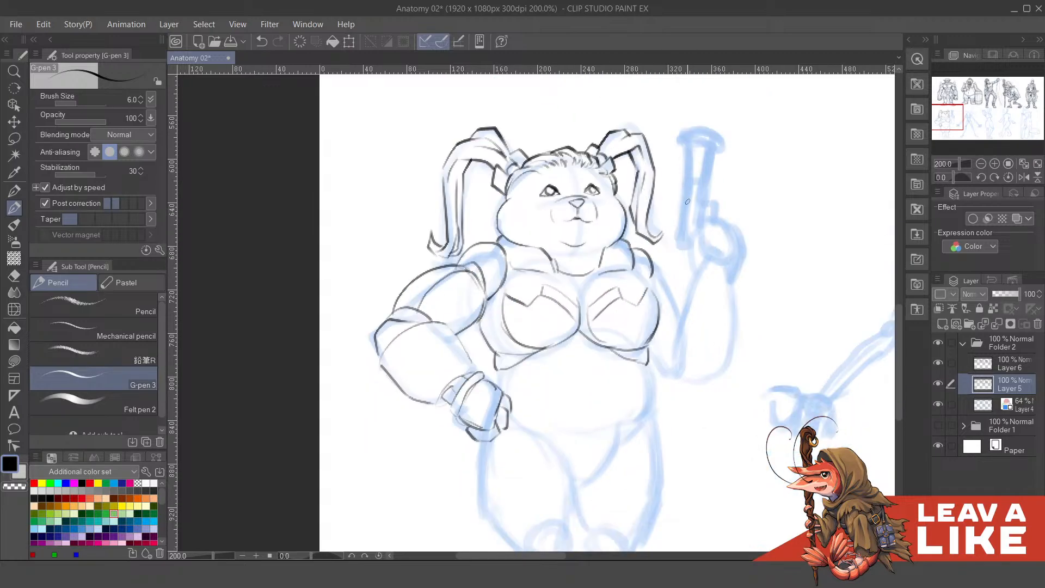
- Hide and show the Layer 4 construction again to check the black line work
scroll(777, 175, down, 1)
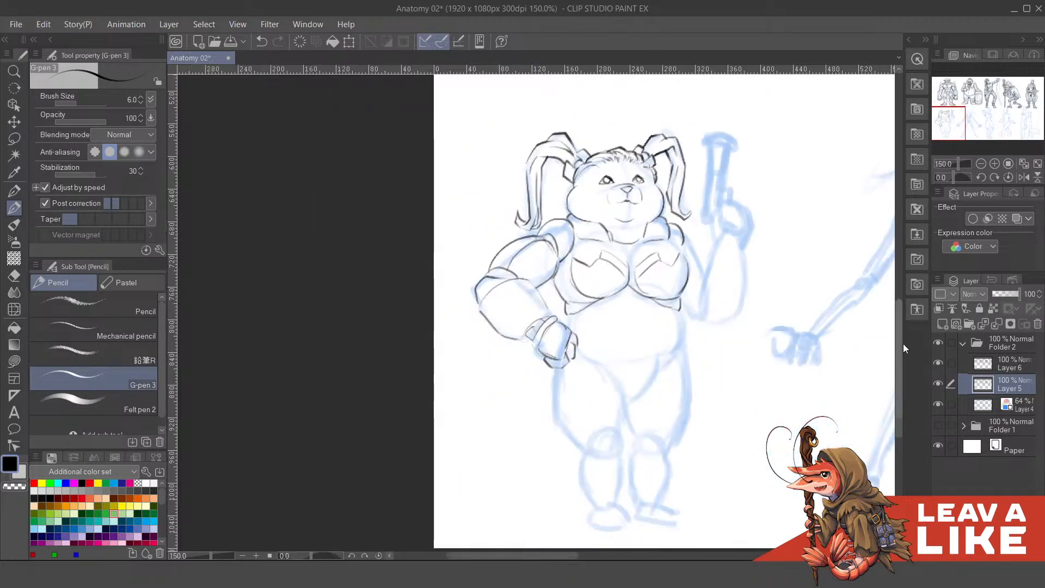
click(938, 404)
click(937, 403)
- Draw short waist contours below the chest armour on both sides of the torso
key(ctrl+plus)
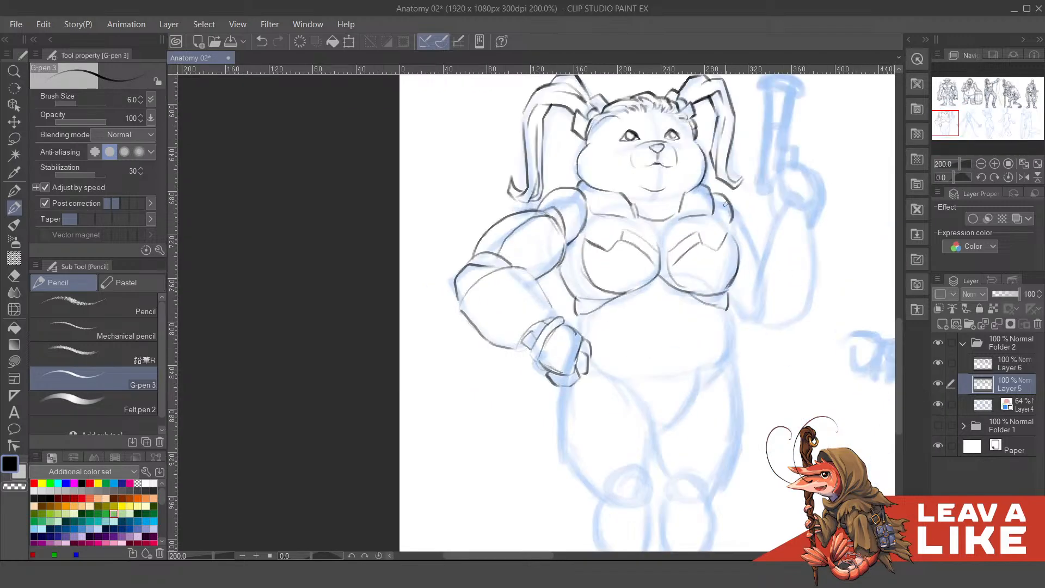
drag(675, 310, 673, 294)
drag(571, 292, 567, 310)
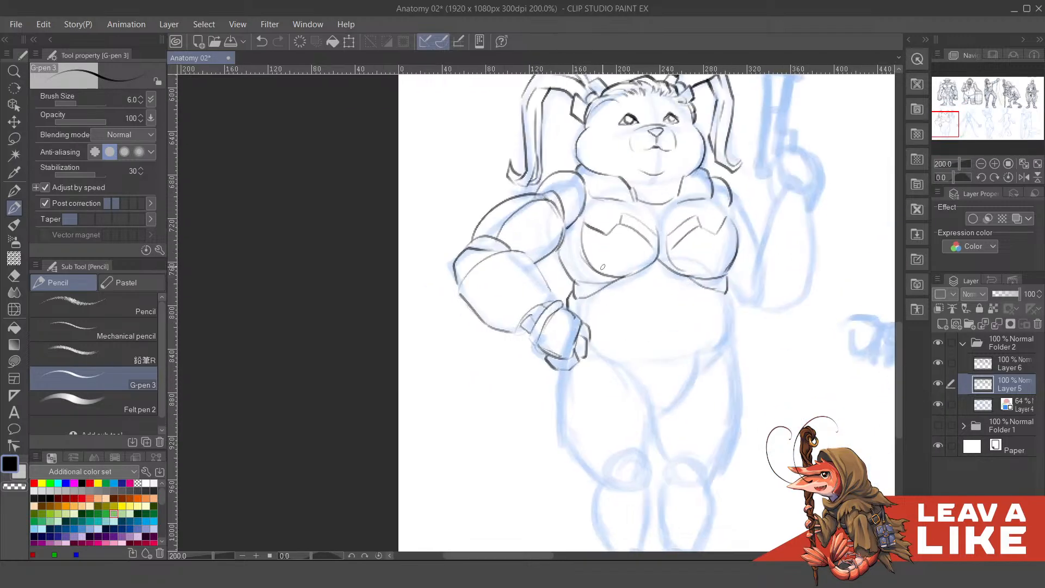
mouse_move(716, 292)
mouse_down()
mouse_move(734, 295)
mouse_move(707, 290)
mouse_move(726, 293)
mouse_move(735, 317)
mouse_move(732, 293)
mouse_move(736, 328)
mouse_up()
key(ctrl+z)
key(ctrl+z)
key(ctrl+z)
key(ctrl+z)
- Draw the rounded belly outline from the chest armour down both sides and across the lower edge
mouse_move(651, 285)
mouse_down()
mouse_move(648, 272)
mouse_move(591, 326)
mouse_up()
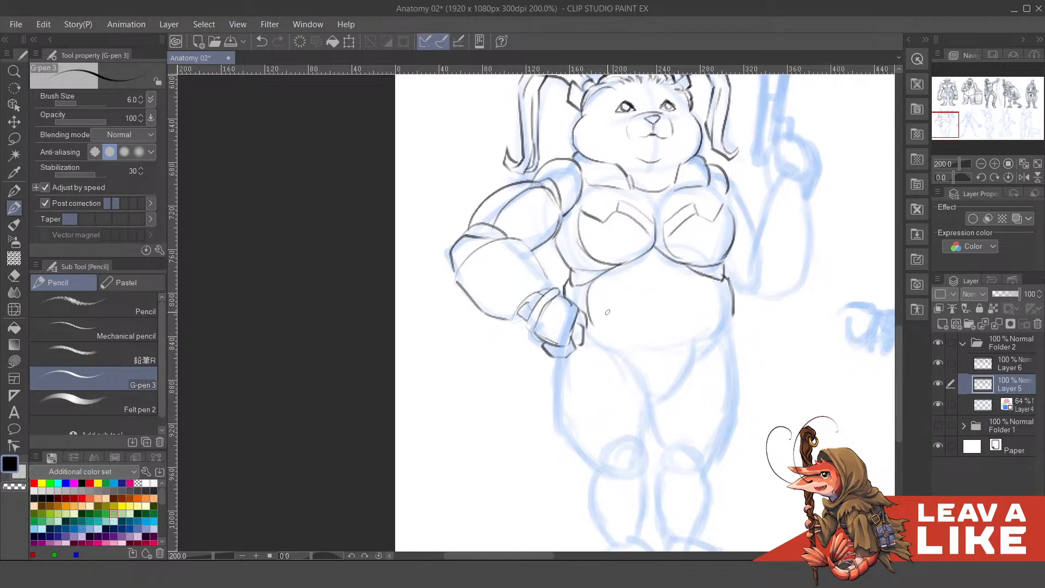
key(ctrl+z)
drag(589, 278, 583, 322)
drag(722, 278, 715, 321)
drag(720, 285, 723, 330)
mouse_move(592, 334)
mouse_down()
mouse_move(622, 351)
mouse_move(624, 337)
mouse_move(608, 342)
mouse_move(709, 332)
mouse_move(666, 348)
mouse_move(675, 350)
mouse_move(603, 335)
mouse_move(603, 348)
mouse_move(645, 351)
mouse_move(733, 335)
mouse_move(651, 351)
mouse_move(701, 348)
mouse_move(726, 335)
mouse_move(712, 347)
mouse_move(724, 313)
mouse_move(710, 334)
mouse_move(722, 321)
mouse_move(724, 320)
mouse_up()
key(ctrl+z)
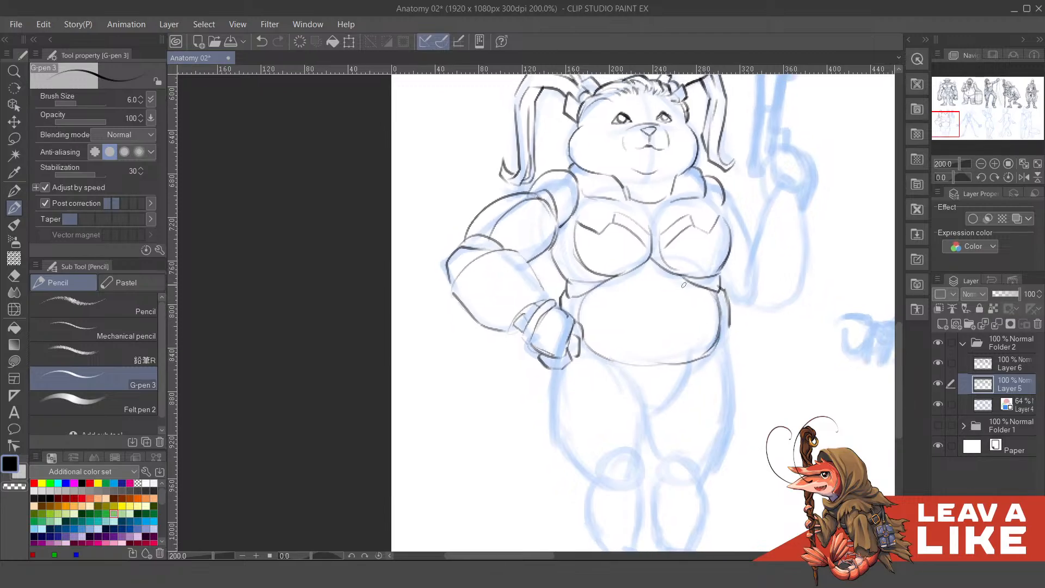
drag(656, 268, 672, 364)
key(ctrl+z)
key(ctrl+z)
- Clean up the lines where the chest cups meet and draw a narrow tapered tab below them
key(c)
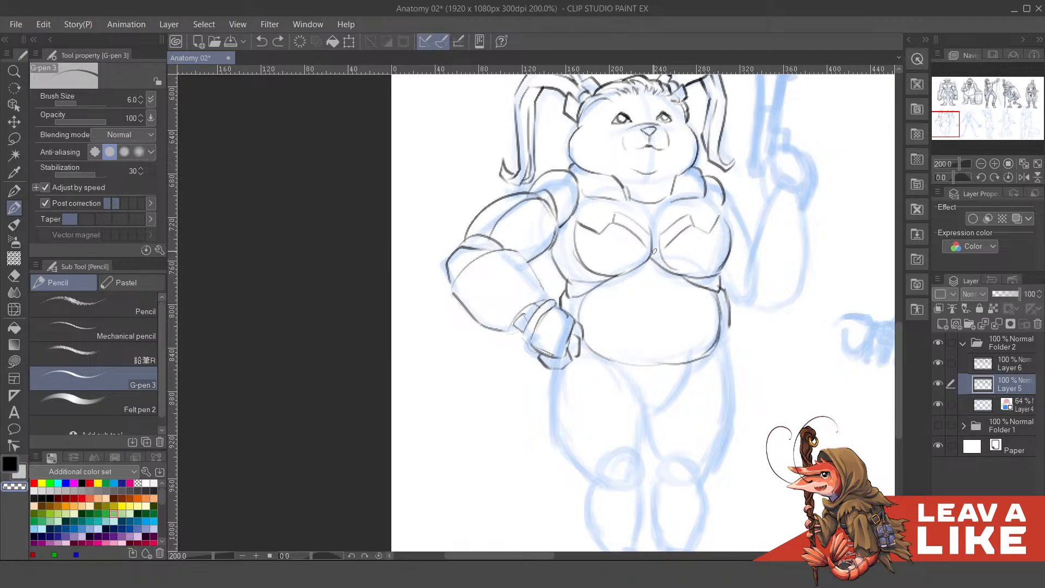
drag(664, 271, 667, 272)
mouse_move(701, 235)
mouse_down()
mouse_move(665, 280)
mouse_move(690, 285)
mouse_move(665, 280)
mouse_move(647, 293)
mouse_move(664, 294)
mouse_up()
key(c)
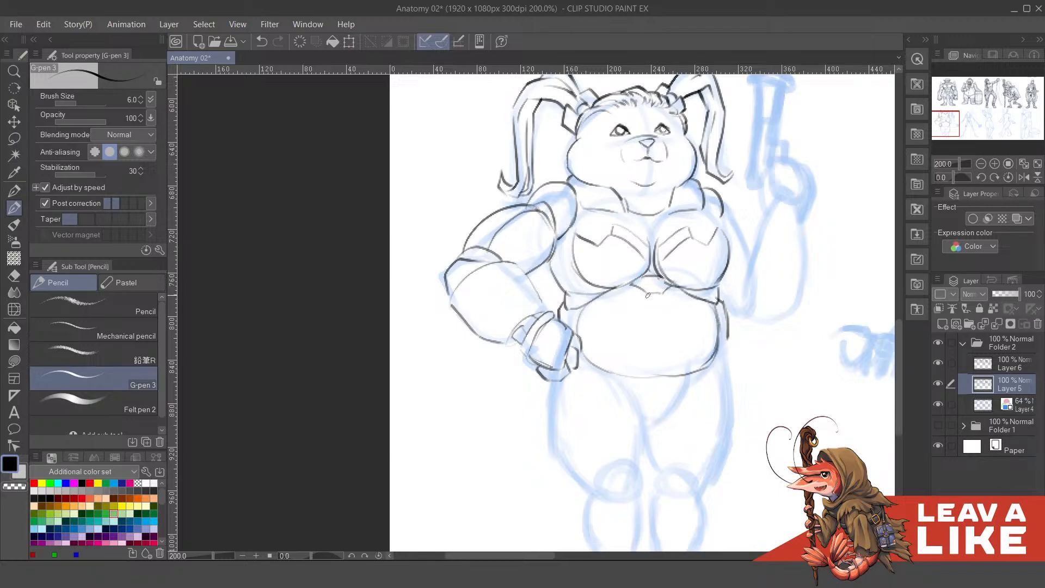
drag(648, 299, 661, 322)
- Flip the canvas view horizontally and draw the curved upper edges of both chest cups
scroll(743, 231, down, 1)
key(h)
drag(518, 326, 720, 339)
scroll(569, 254, up, 3)
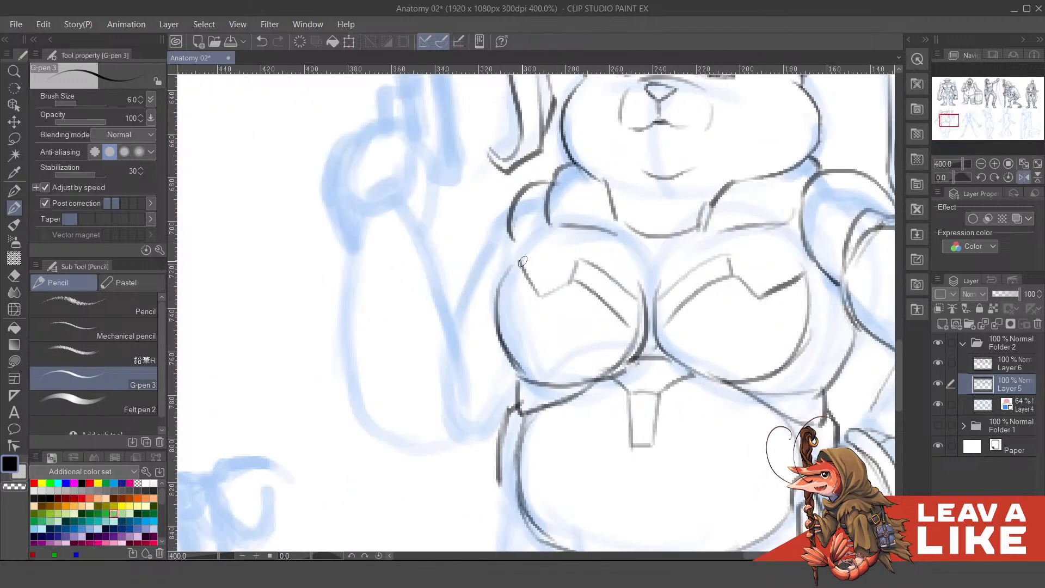
drag(522, 262, 560, 246)
drag(656, 288, 706, 243)
key(ctrl+z)
drag(658, 297, 696, 244)
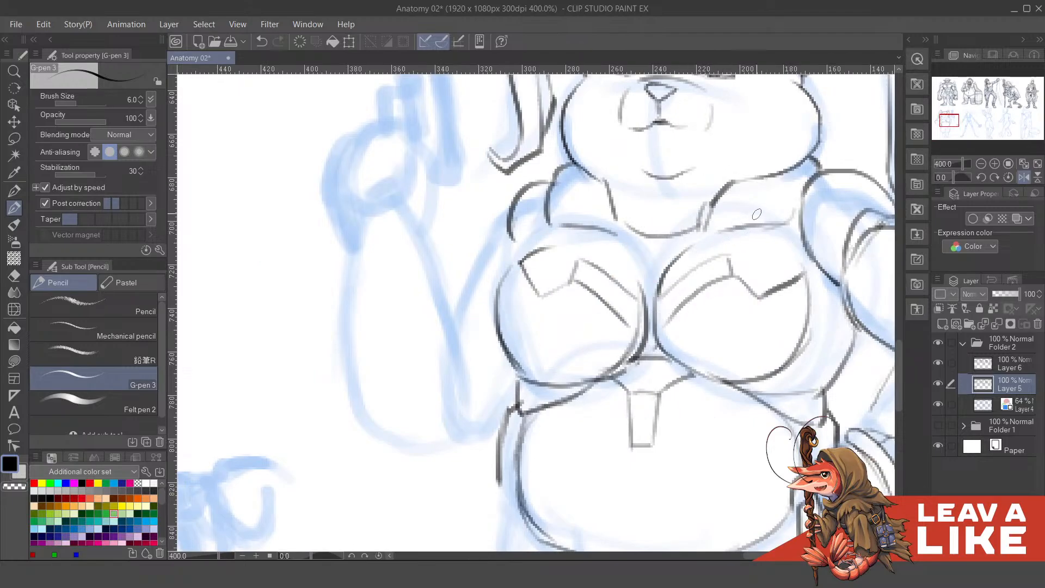
drag(610, 250, 636, 308)
key(ctrl+z)
drag(606, 246, 640, 300)
- Draw the small connecting edge between the tops of the two chest cups
drag(763, 229, 725, 233)
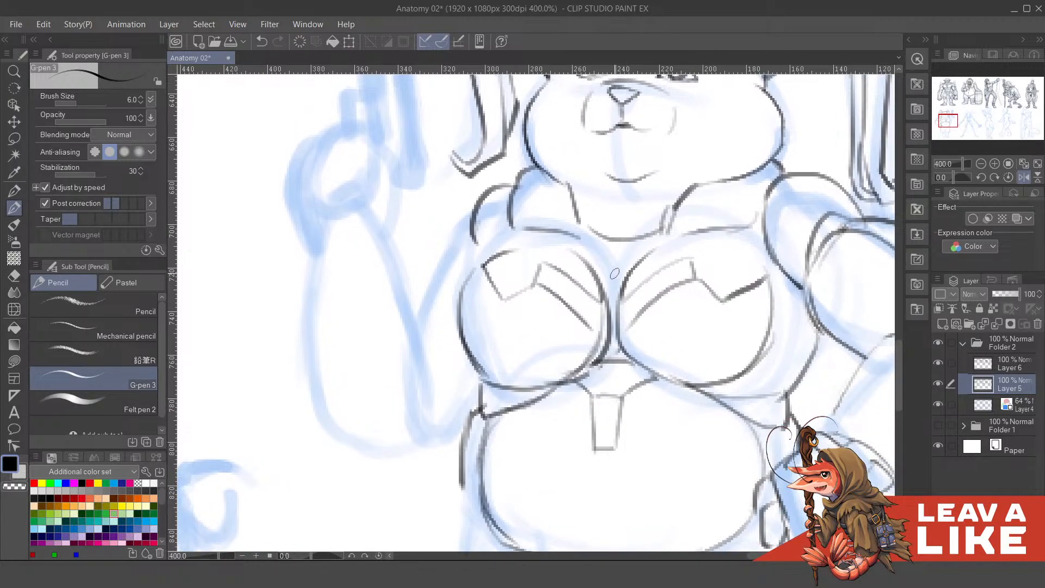
mouse_move(599, 287)
mouse_down()
mouse_move(615, 261)
mouse_move(640, 262)
mouse_up()
scroll(614, 250, up, 2)
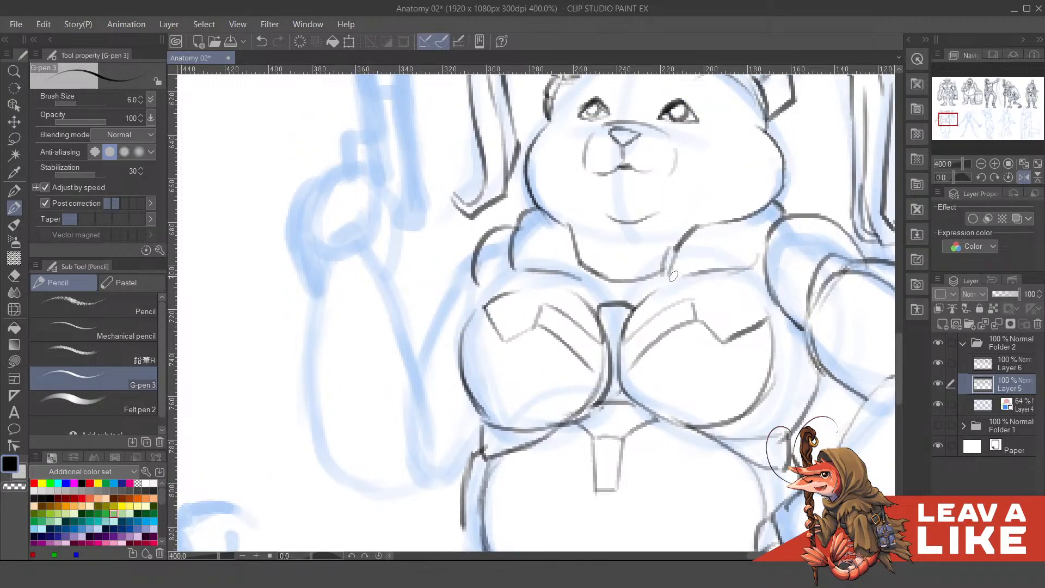
- Refine the chest armour's collar edge on the hip-arm side of the neck
mouse_move(577, 256)
mouse_down()
mouse_move(576, 278)
mouse_move(600, 312)
mouse_up()
key(ctrl+alt+0)
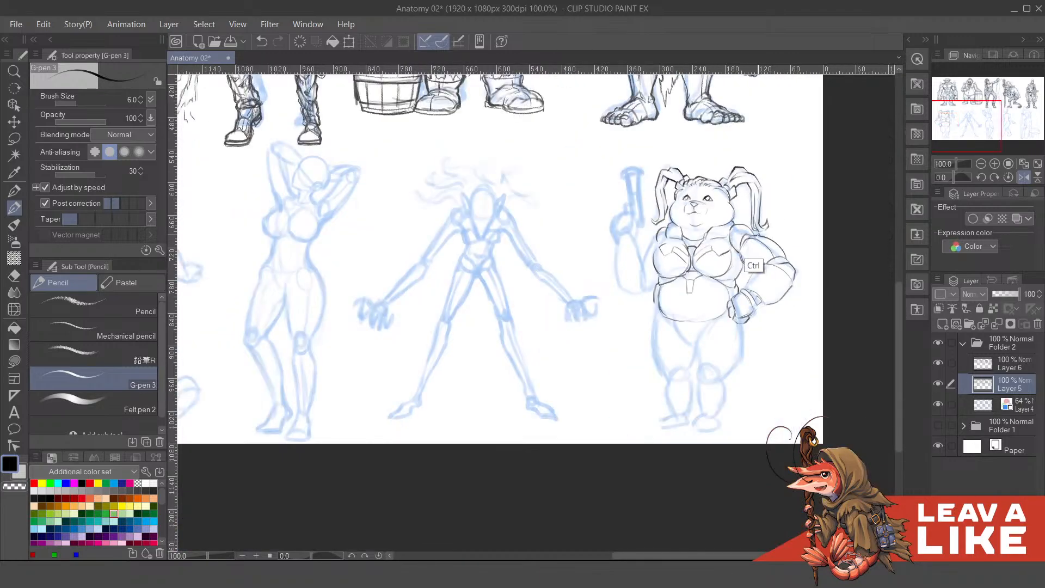
scroll(758, 235, up, 2)
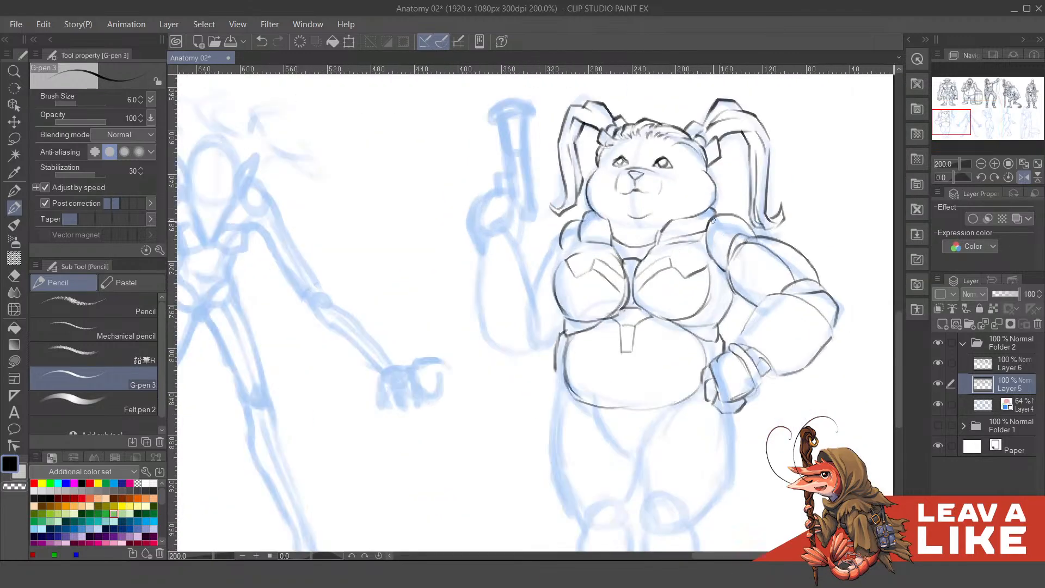
scroll(712, 221, up, 2)
key(ctrl+z)
mouse_move(616, 267)
mouse_down()
mouse_move(693, 260)
mouse_move(712, 204)
mouse_up()
mouse_move(618, 259)
mouse_down()
mouse_move(681, 247)
mouse_move(712, 208)
mouse_up()
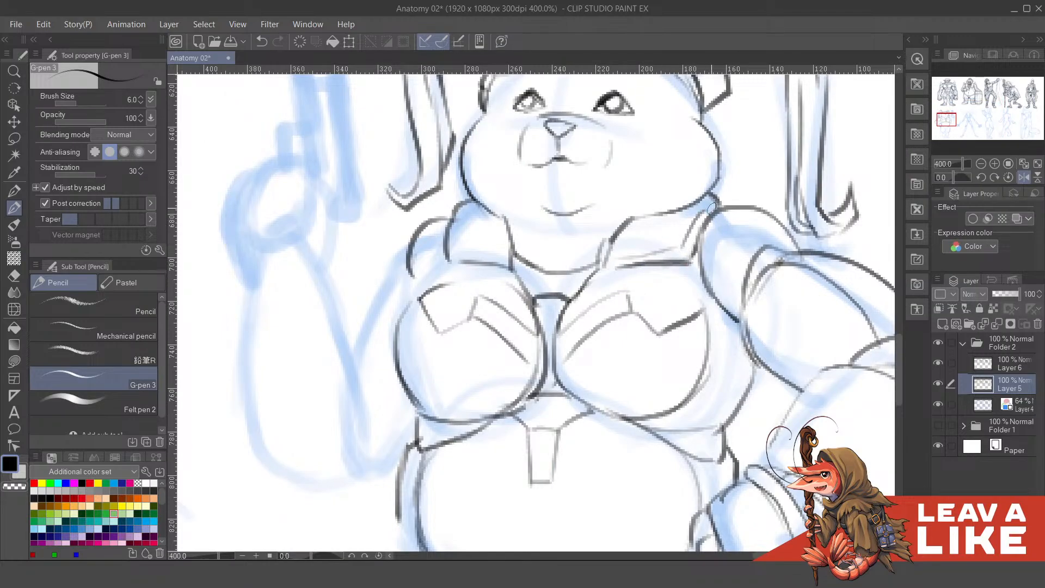
mouse_move(493, 237)
mouse_down()
mouse_move(577, 268)
mouse_move(587, 289)
mouse_move(562, 284)
mouse_move(591, 288)
mouse_up()
key(ctrl+z)
- Return the canvas view to its unflipped orientation
scroll(590, 288, down, 2)
scroll(773, 168, down, 1)
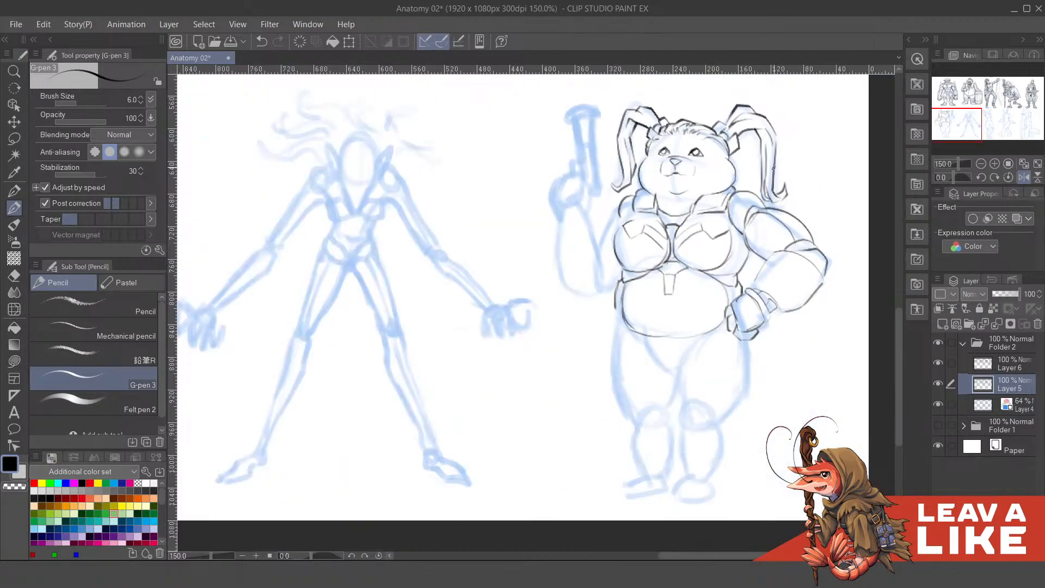
click(1024, 177)
drag(563, 246, 738, 296)
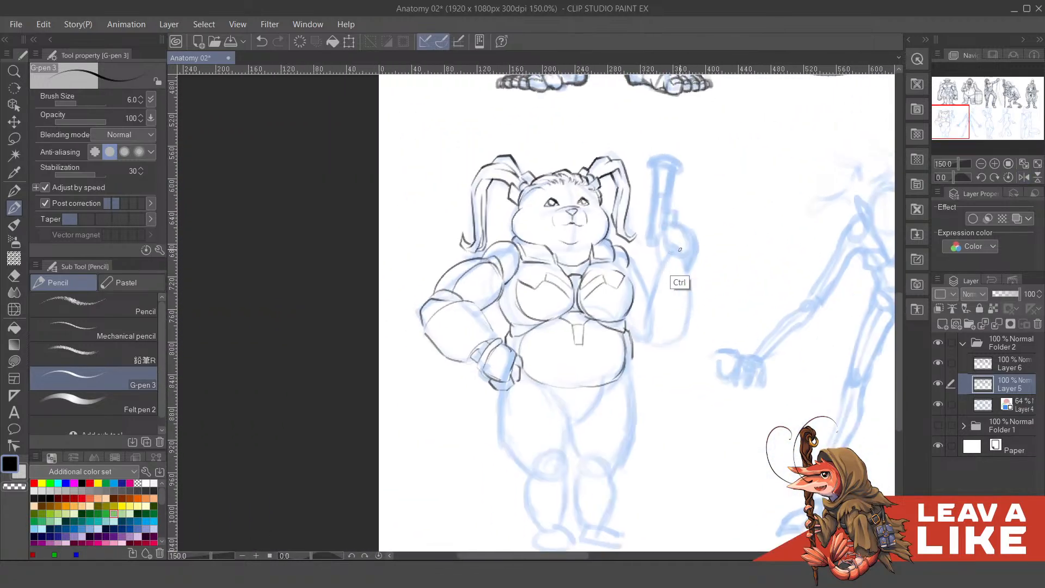
- Strengthen the gun arm's shoulder edge and draw the outer contour of its upper arm
scroll(680, 250, down, 1)
scroll(625, 267, up, 2)
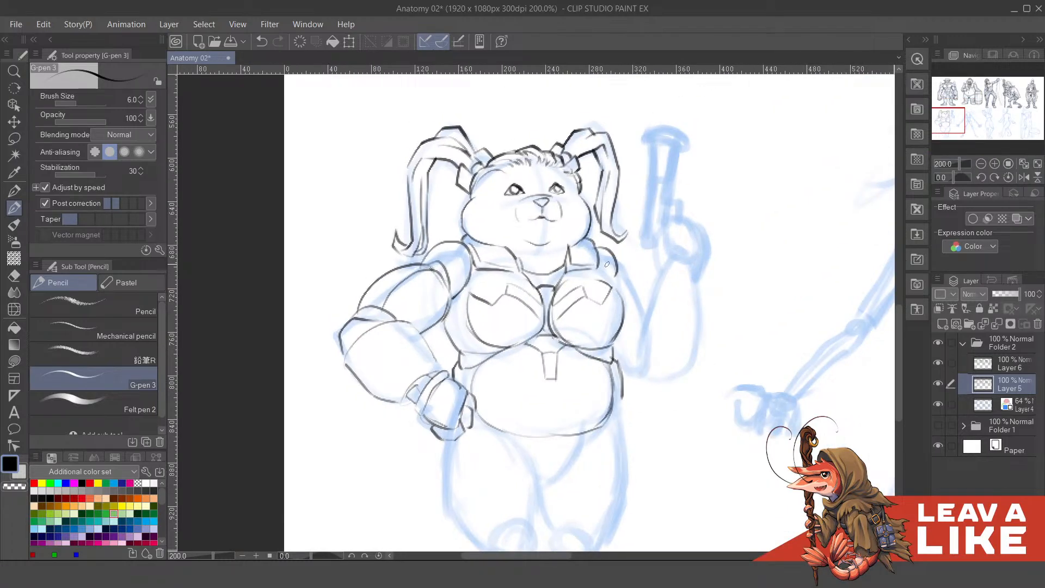
drag(614, 272, 616, 284)
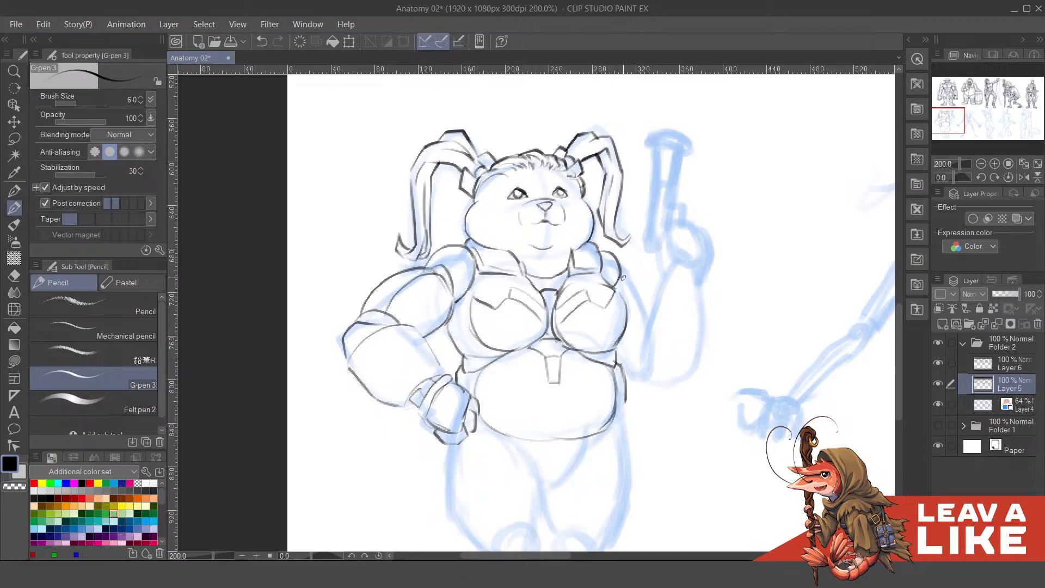
mouse_move(623, 278)
mouse_down()
mouse_move(626, 306)
mouse_move(618, 288)
mouse_move(640, 300)
mouse_move(637, 287)
mouse_move(648, 330)
mouse_up()
key(ctrl+z)
key(ctrl+z)
key(ctrl+z)
mouse_move(631, 279)
mouse_down()
mouse_move(650, 325)
mouse_move(642, 332)
mouse_move(621, 315)
mouse_move(611, 349)
mouse_move(622, 403)
mouse_move(617, 359)
mouse_move(601, 344)
mouse_up()
key(ctrl+z)
key(ctrl+z)
key(ctrl+z)
- Redraw the lower belly curve with a darker line
drag(508, 360, 574, 379)
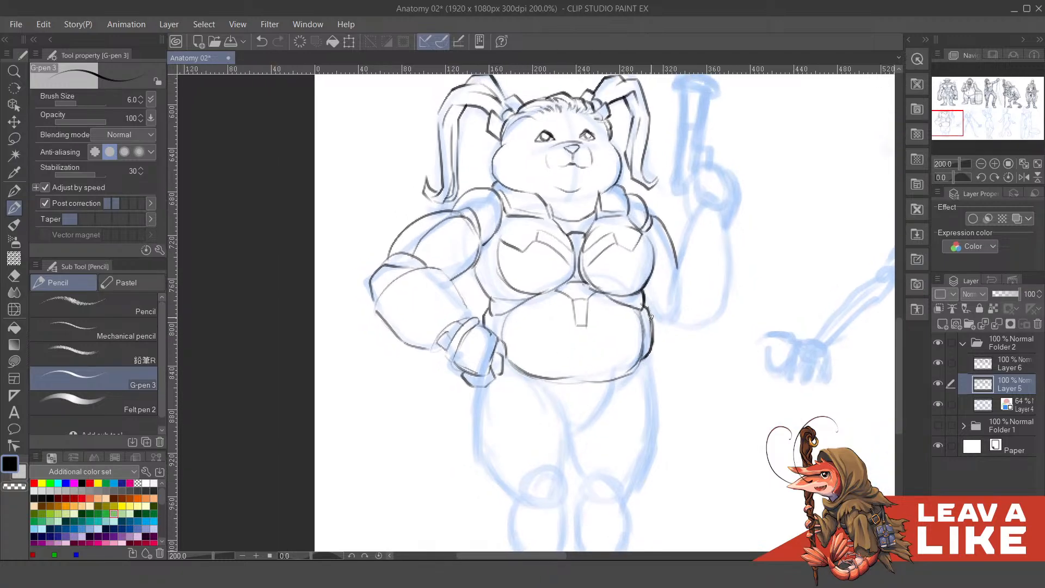
key(ctrl+z)
mouse_move(512, 364)
mouse_down()
mouse_move(576, 386)
mouse_move(613, 376)
mouse_move(642, 346)
mouse_up()
key(ctrl+z)
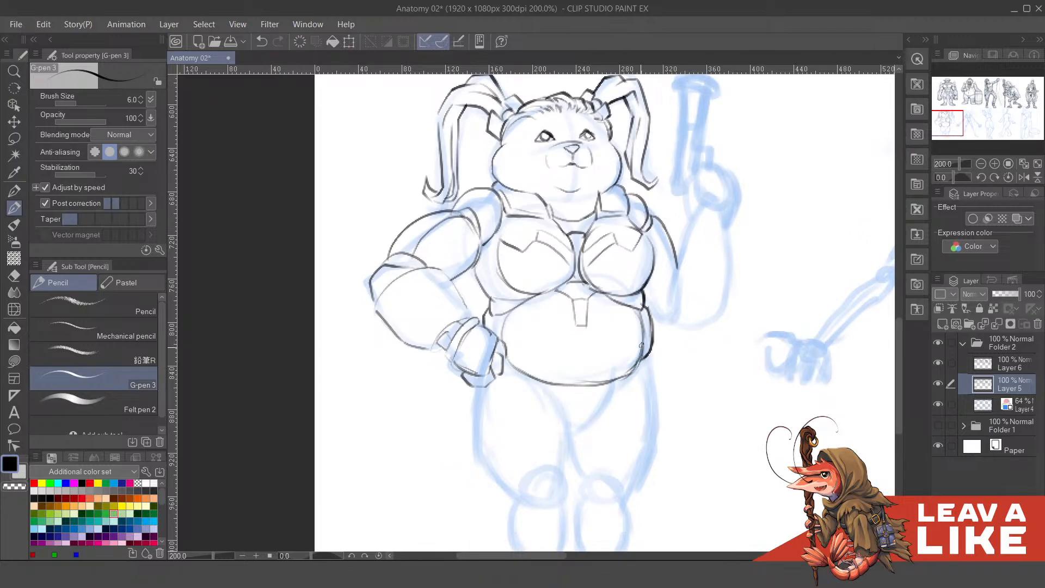
- Draw the inner contour of the gun arm's upper arm and the rounded elbow
drag(713, 280, 687, 299)
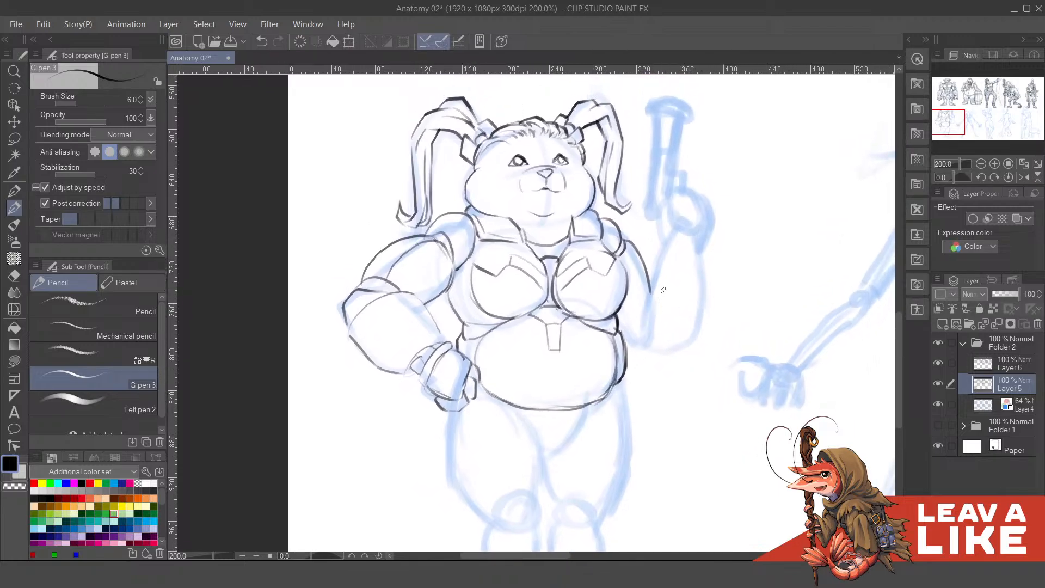
mouse_move(660, 265)
mouse_down()
mouse_move(647, 283)
mouse_move(660, 313)
mouse_move(642, 365)
mouse_up()
key(c)
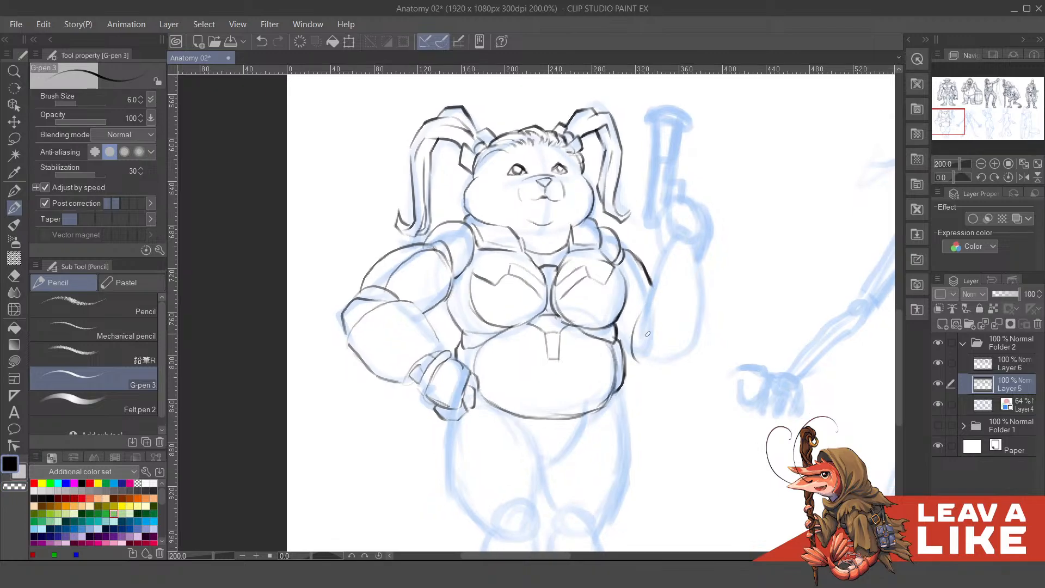
drag(645, 316, 652, 358)
key(ctrl+z)
drag(645, 317, 656, 368)
drag(636, 358, 649, 360)
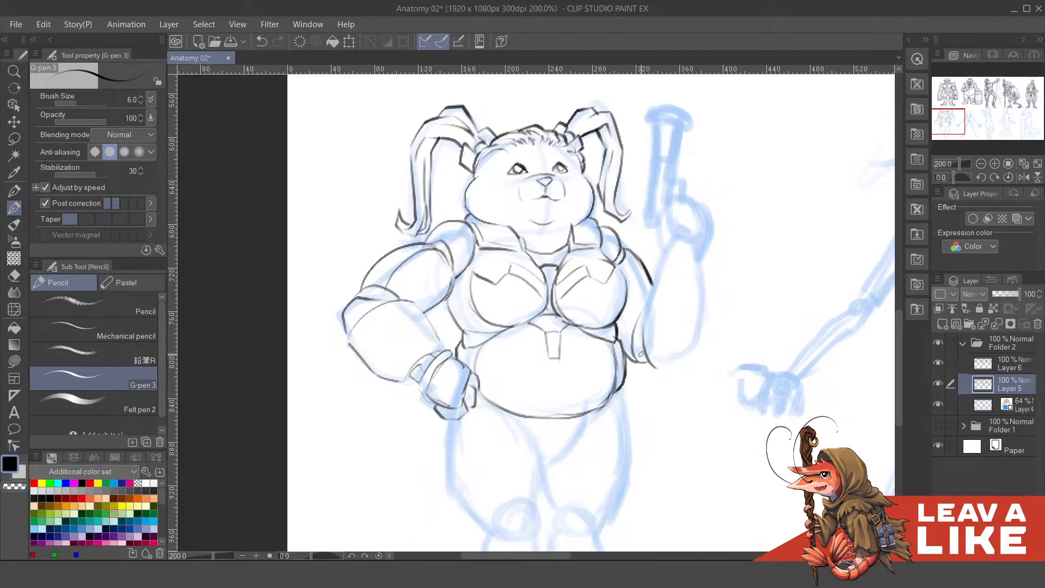
- Draw the lower contour of the gun arm's forearm, curving outward from beside the elbow
drag(669, 355, 667, 348)
mouse_move(656, 294)
mouse_down()
mouse_move(657, 310)
mouse_move(641, 322)
mouse_up()
key(ctrl+z)
mouse_move(620, 278)
mouse_down()
mouse_move(636, 307)
mouse_move(693, 312)
mouse_move(649, 342)
mouse_up()
key(ctrl+z)
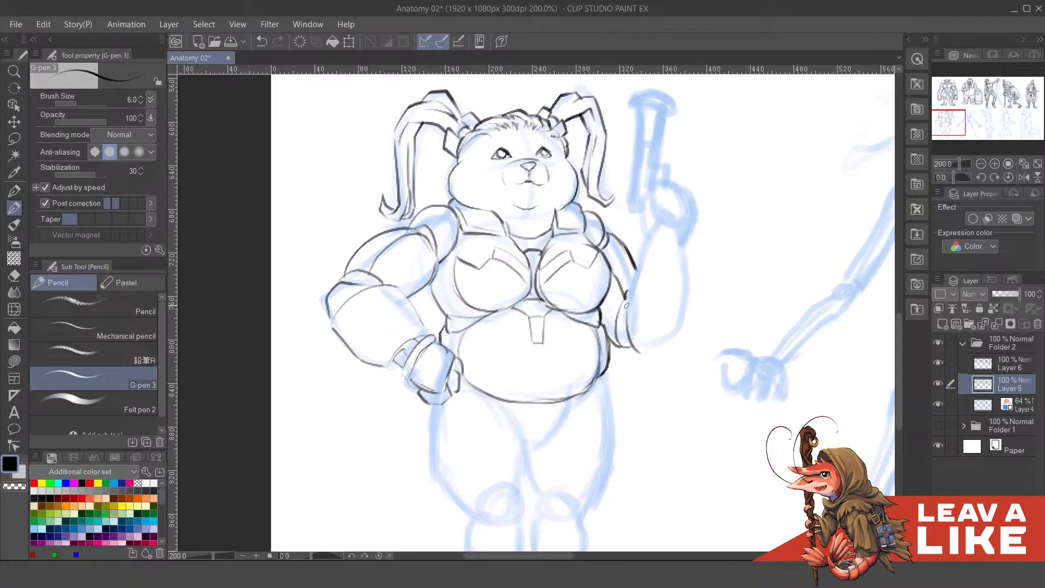
mouse_move(625, 298)
mouse_down()
mouse_move(634, 326)
mouse_move(669, 346)
mouse_move(649, 338)
mouse_move(678, 338)
mouse_up()
key(ctrl+z)
- Draw the cuff edge across the gun arm's forearm below the wrist and clean up its inner contour
drag(640, 298, 646, 239)
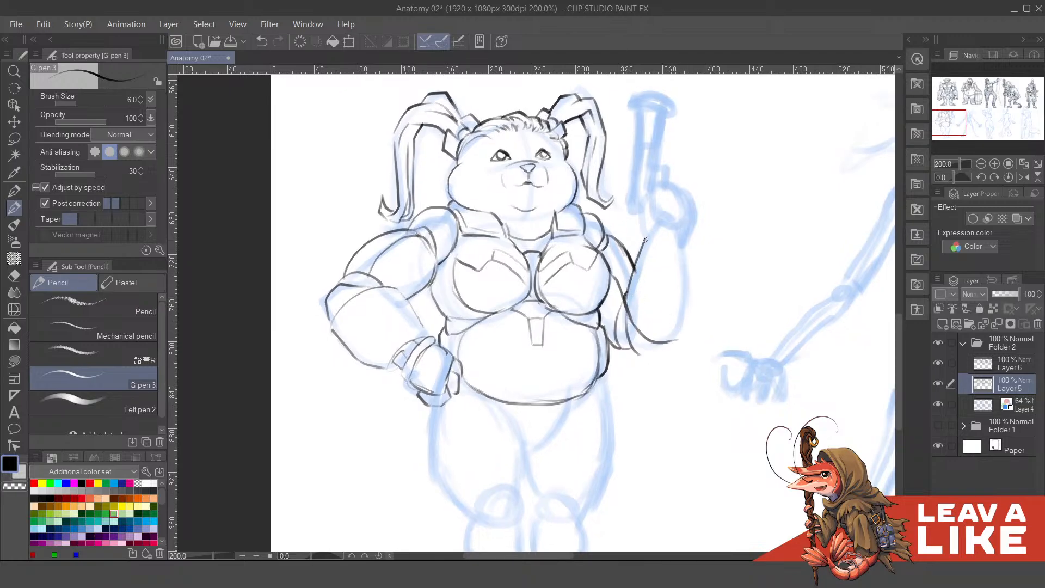
key(ctrl+z)
drag(631, 303, 641, 245)
key(ctrl+z)
mouse_move(630, 300)
mouse_down()
mouse_move(642, 245)
mouse_move(684, 283)
mouse_up()
key(ctrl+z)
mouse_move(641, 247)
mouse_down()
mouse_move(694, 260)
mouse_move(632, 272)
mouse_up()
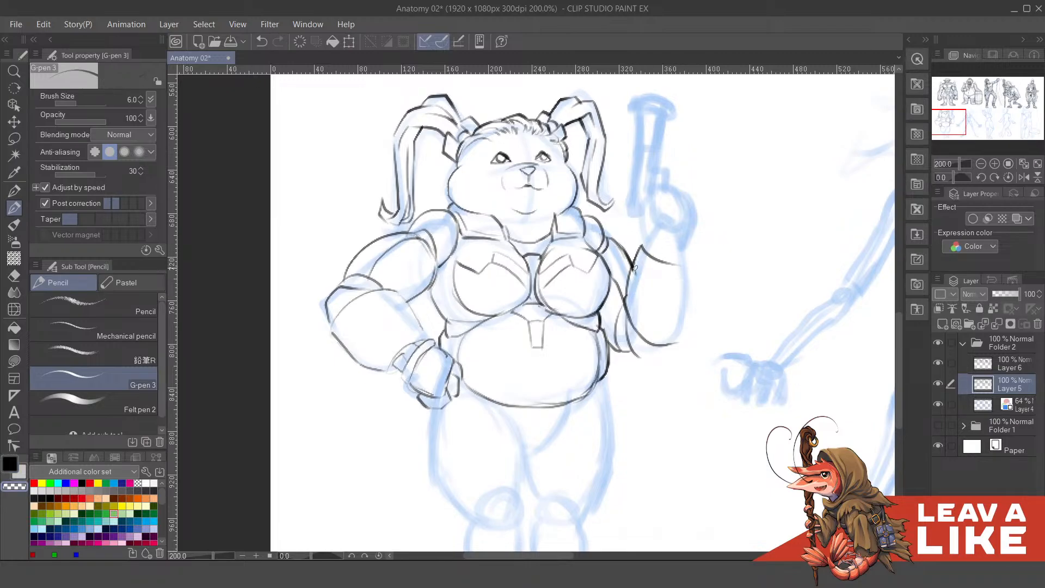
key(c)
- Draw the outer contour of the gun arm's forearm, curving from the cuff down to the elbow
drag(690, 259, 691, 256)
drag(693, 255, 691, 341)
key(ctrl+z)
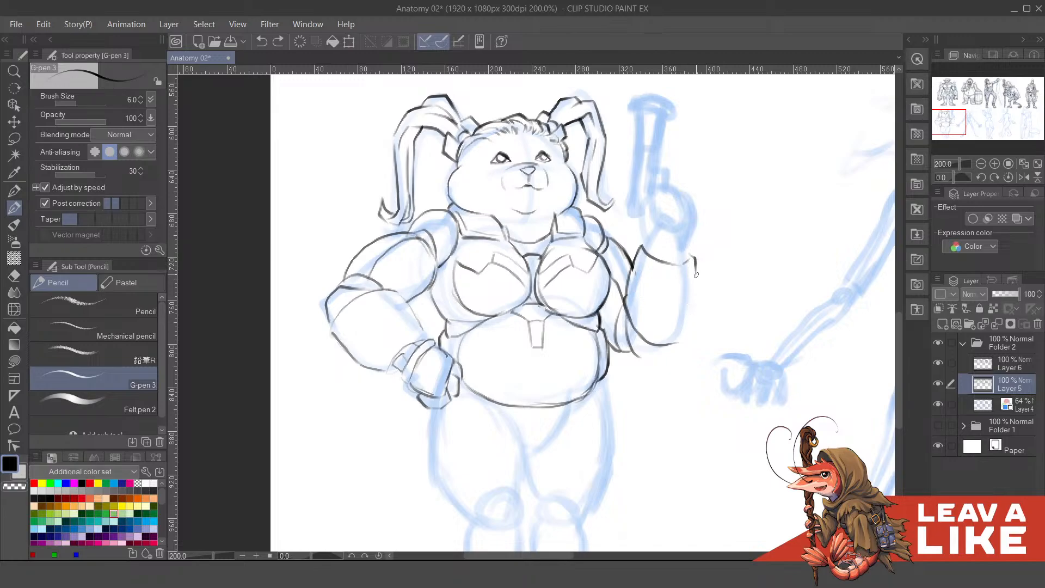
drag(696, 270, 683, 337)
key(ctrl+z)
mouse_move(696, 269)
mouse_down()
mouse_move(681, 336)
mouse_move(651, 359)
mouse_move(665, 353)
mouse_move(697, 276)
mouse_move(676, 283)
mouse_move(683, 240)
mouse_up()
key(ctrl+z)
key(ctrl+z)
- Hide Layer 4 to check the black linework on its own against the upper-row figures, and show it again
scroll(785, 349, down, 1)
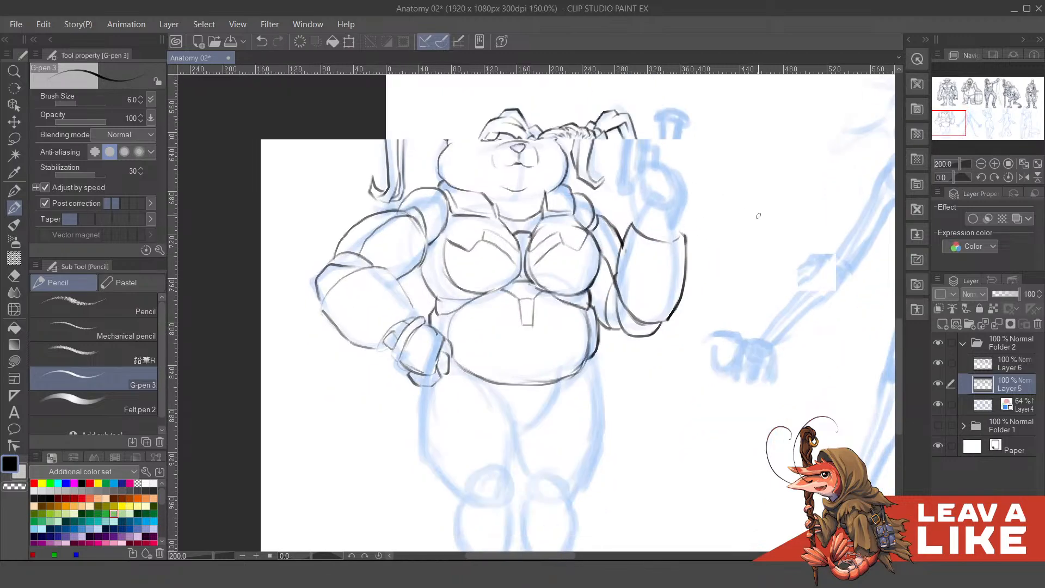
scroll(785, 349, down, 2)
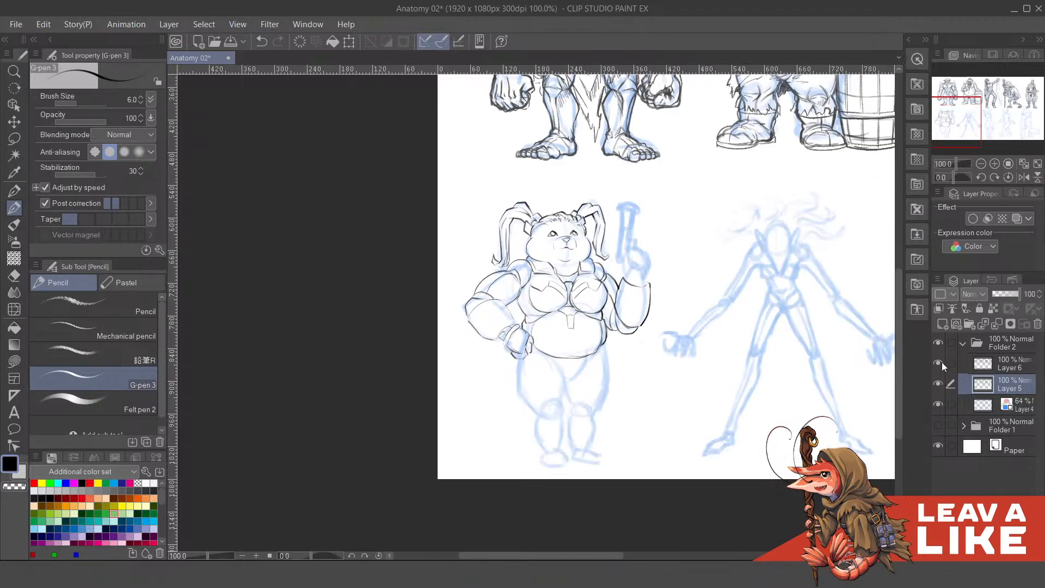
click(938, 403)
scroll(746, 411, down, 1)
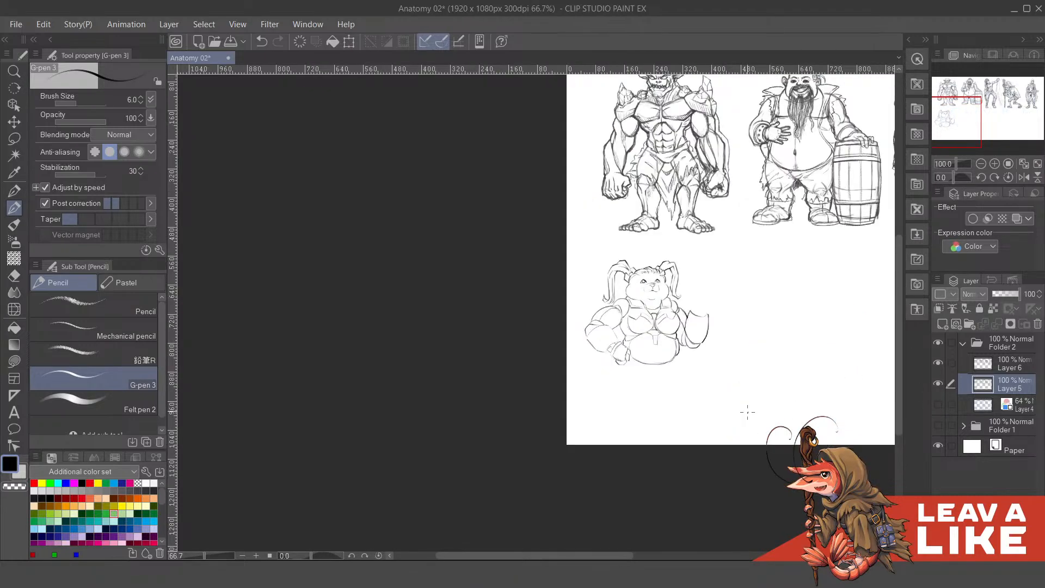
drag(746, 458, 635, 533)
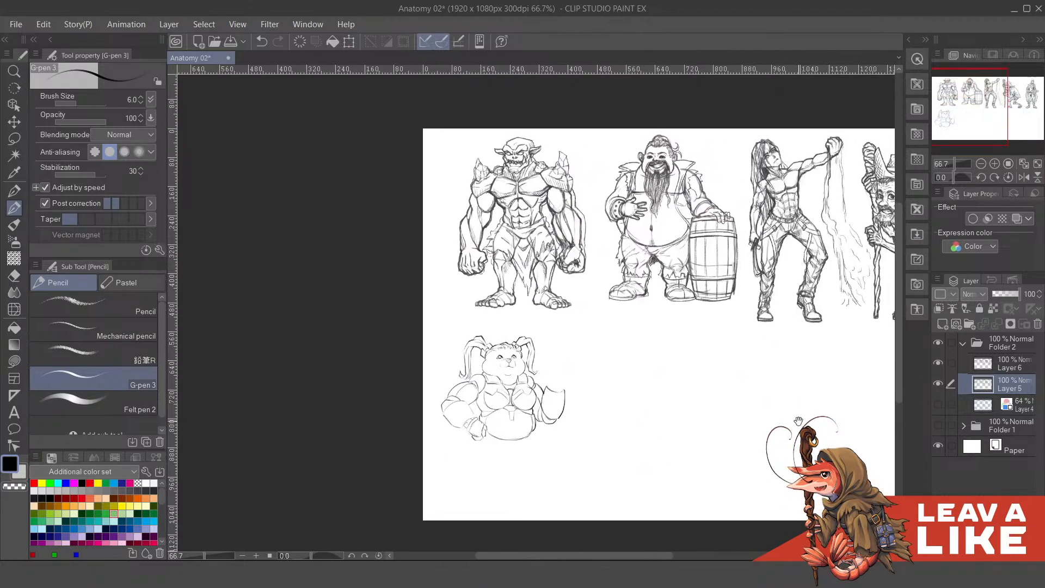
drag(765, 421, 765, 361)
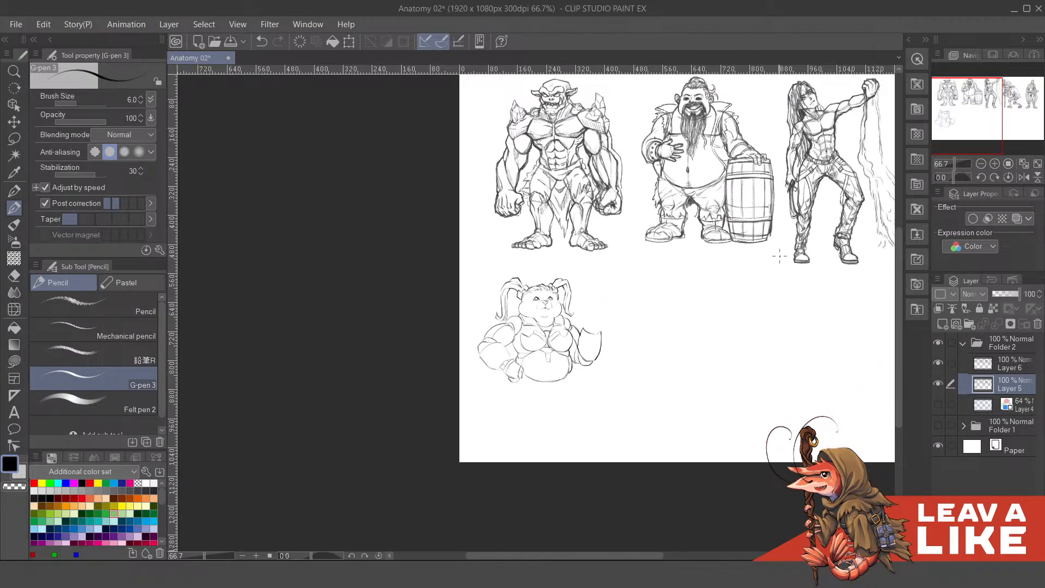
click(938, 403)
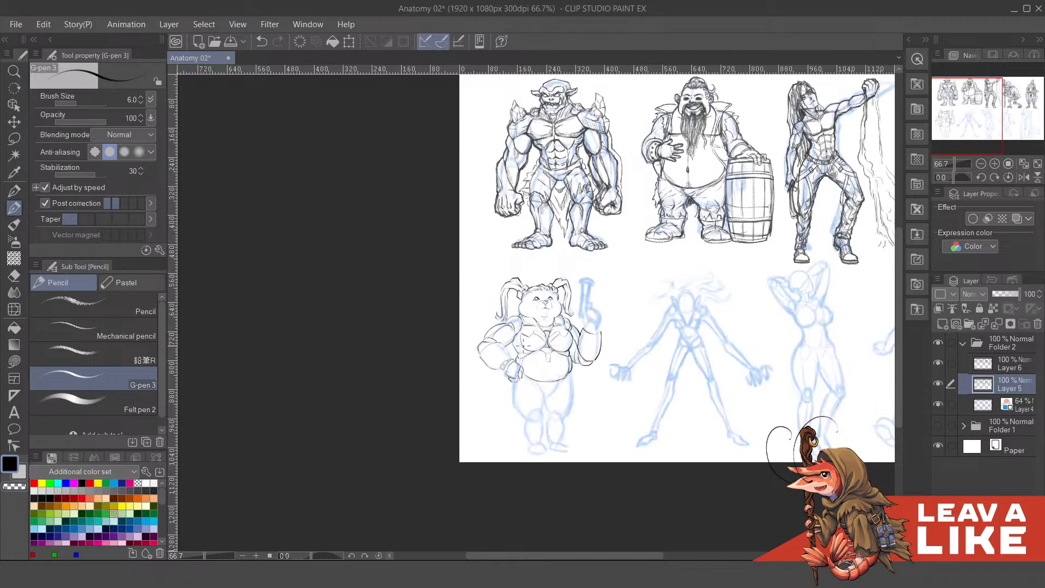
- Draw the outer contour of the thigh below the hand on the hip and the rounded top of its kneecap
scroll(544, 412, up, 2)
scroll(586, 401, up, 1)
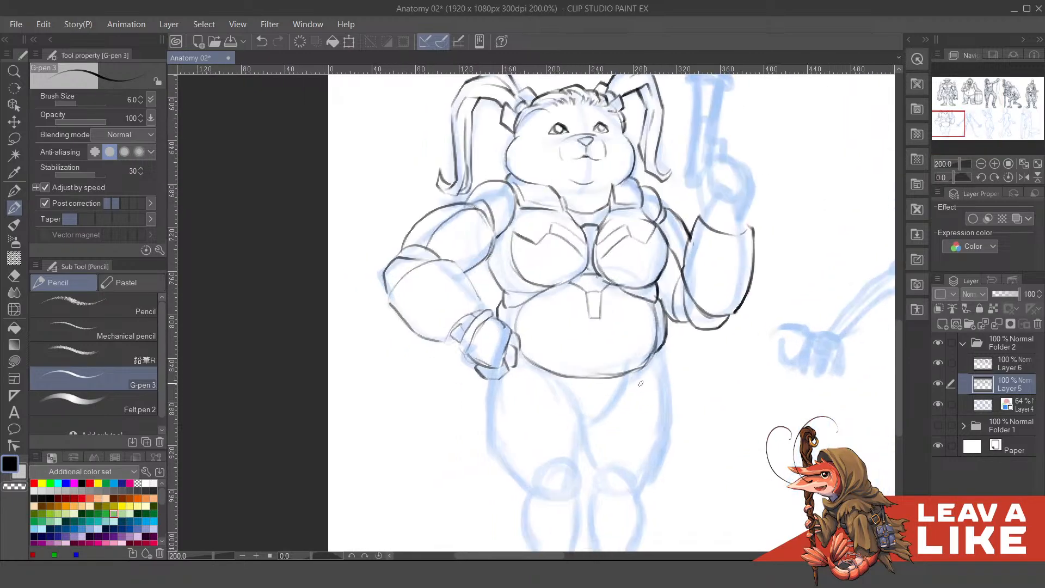
mouse_move(651, 376)
mouse_down()
mouse_move(669, 382)
mouse_move(683, 335)
mouse_move(623, 329)
mouse_up()
mouse_move(627, 388)
mouse_down()
mouse_move(666, 366)
mouse_move(599, 363)
mouse_up()
drag(527, 314, 551, 412)
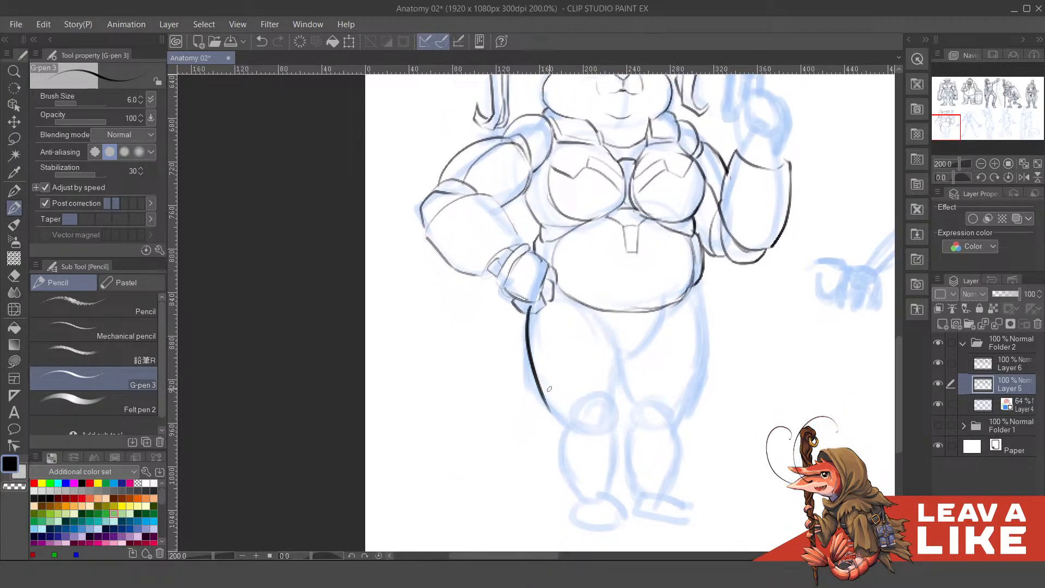
key(ctrl+z)
mouse_move(526, 317)
mouse_down()
mouse_move(543, 387)
mouse_move(535, 391)
mouse_move(554, 419)
mouse_move(608, 398)
mouse_move(610, 426)
mouse_move(568, 432)
mouse_up()
key(ctrl+z)
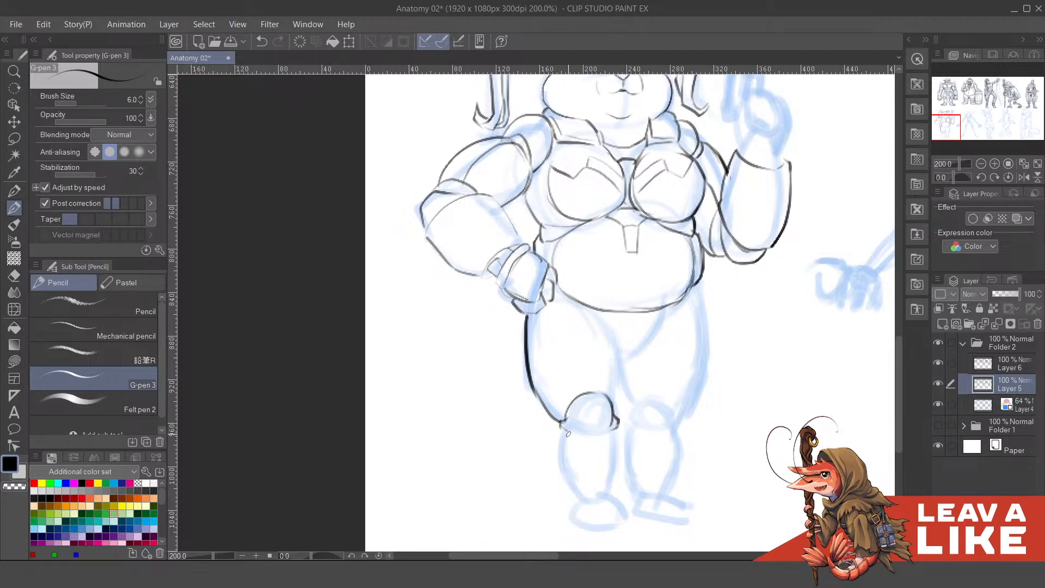
- Draw the knee band and the two curved inner lines of the shin guard on the leg below the hip hand
mouse_move(569, 430)
mouse_down()
mouse_move(615, 426)
mouse_move(583, 433)
mouse_move(603, 430)
mouse_move(593, 408)
mouse_move(559, 428)
mouse_move(592, 480)
mouse_up()
key(ctrl+z)
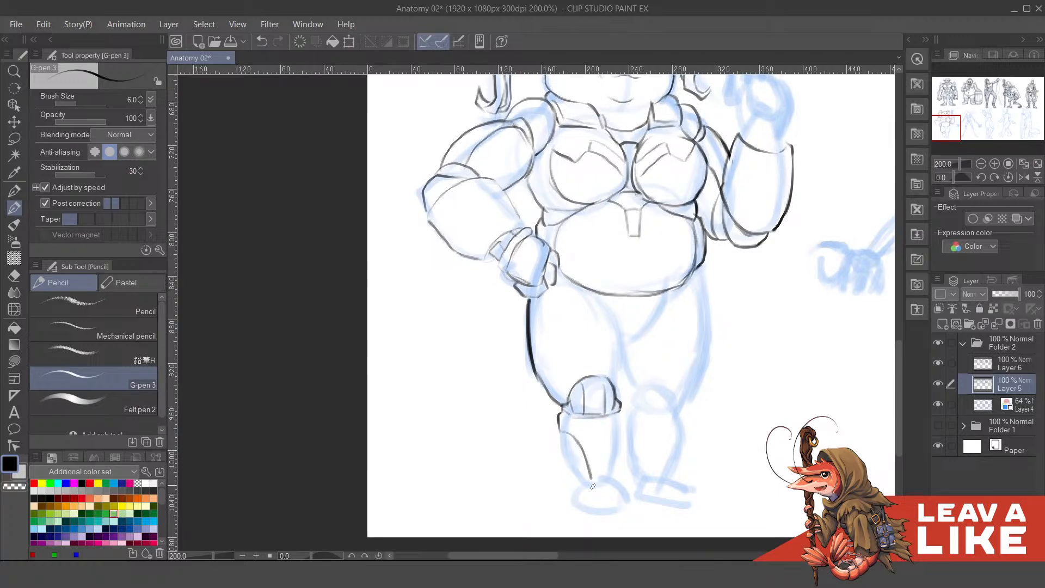
drag(621, 409, 620, 431)
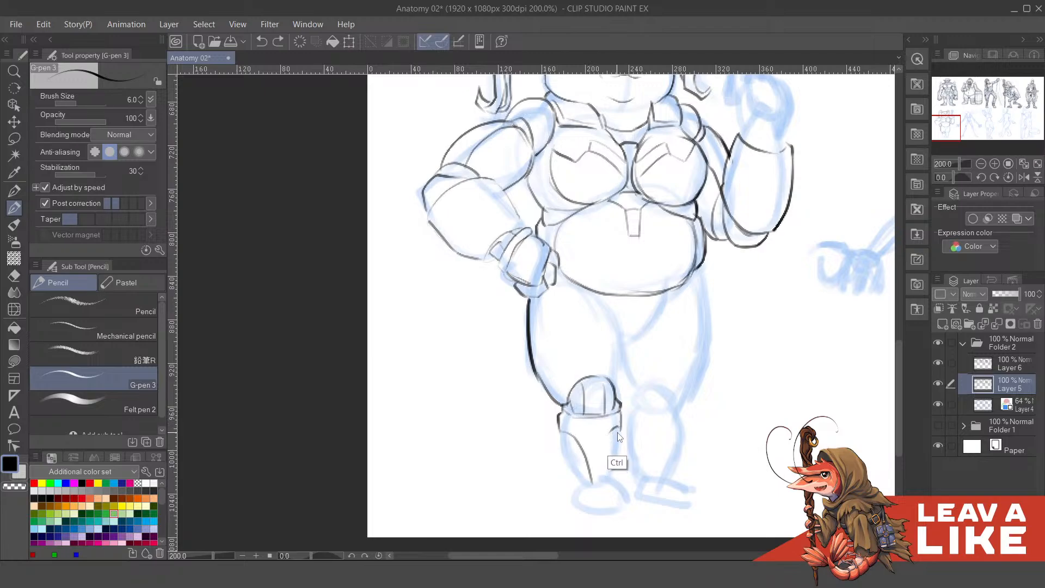
drag(617, 429, 602, 480)
- Draw the V-shaped briefs under the belly and their short side edges at the hips
mouse_move(661, 381)
mouse_down()
mouse_move(586, 416)
mouse_move(660, 350)
mouse_move(640, 364)
mouse_move(657, 359)
mouse_up()
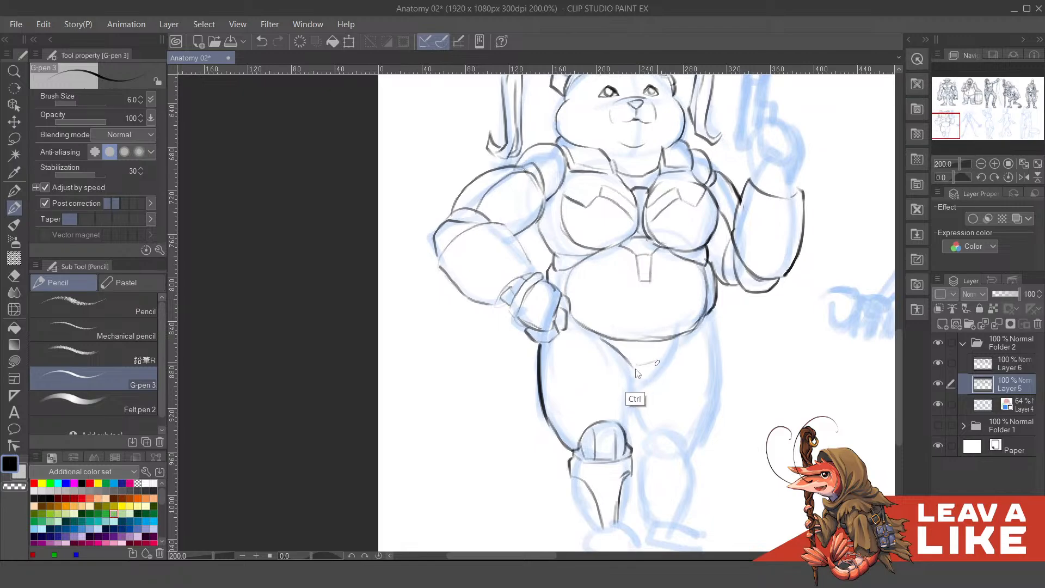
key(ctrl+z)
mouse_move(625, 358)
mouse_down()
mouse_move(662, 366)
mouse_move(651, 368)
mouse_move(676, 329)
mouse_move(702, 331)
mouse_move(703, 309)
mouse_up()
key(ctrl+z)
drag(567, 325, 598, 340)
key(ctrl+z)
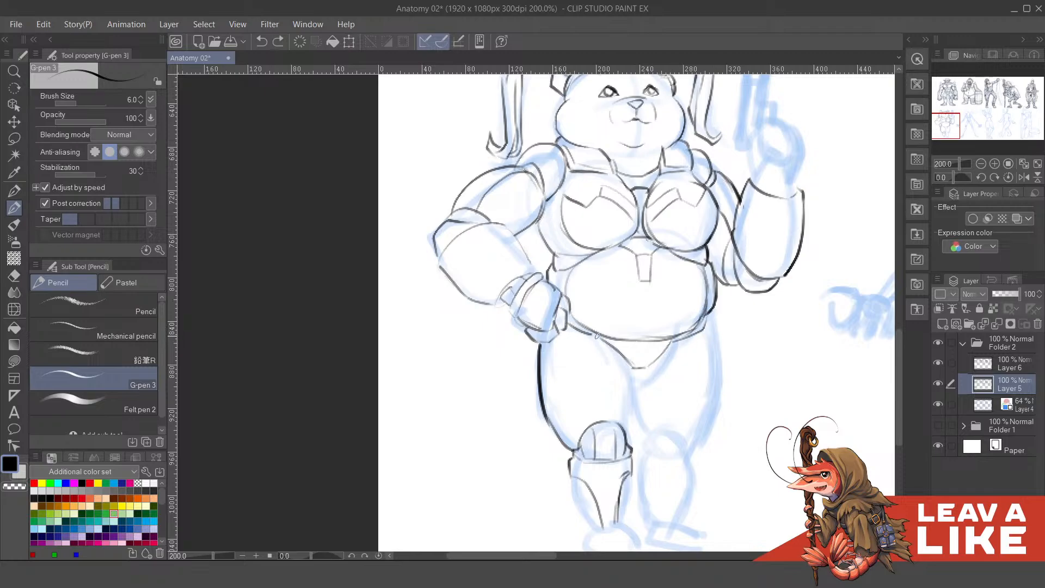
drag(701, 343, 722, 302)
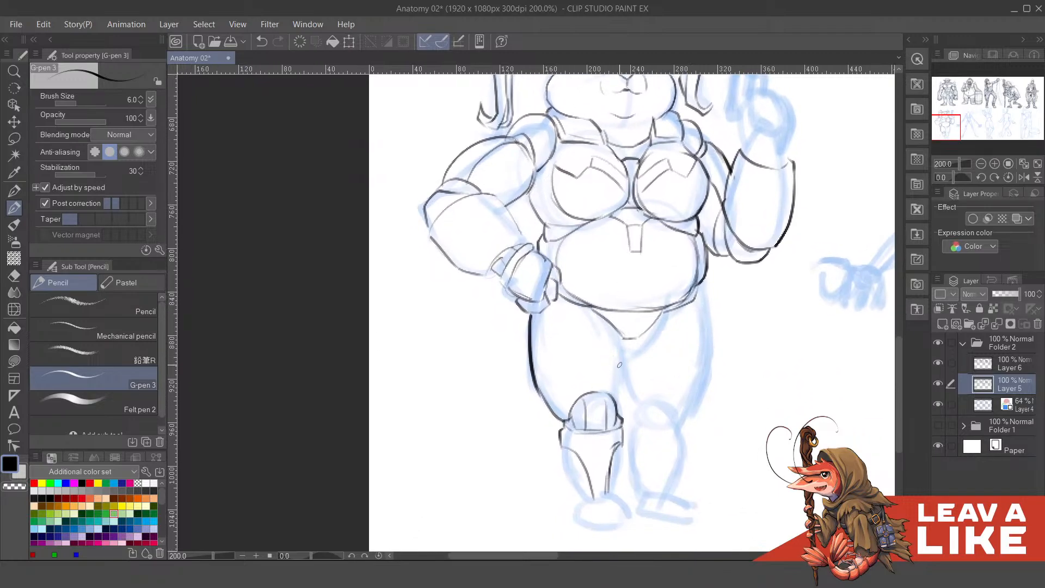
- Draw the inner contour of the thigh on the hip-hand side, from the crotch down to the knee
drag(619, 356, 619, 430)
mouse_move(651, 362)
mouse_down()
mouse_move(644, 412)
mouse_move(646, 373)
mouse_move(618, 422)
mouse_up()
key(ctrl+z)
key(ctrl+z)
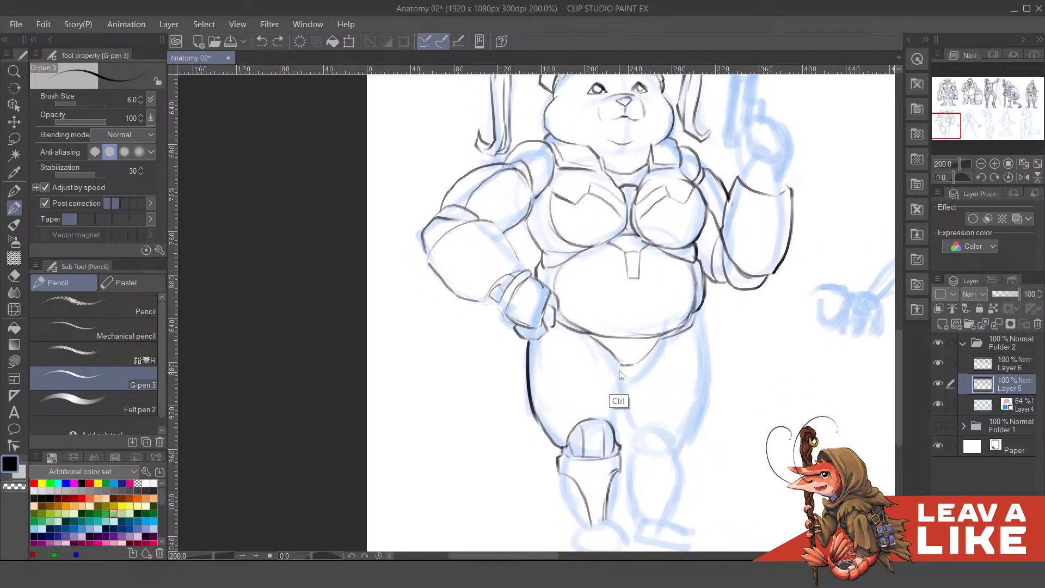
drag(622, 367, 616, 424)
drag(628, 381, 634, 412)
- Draw the inner contour of the gun-side thigh and the curved leg edge of the briefs beside it
key(ctrl+z)
mouse_move(621, 367)
mouse_down()
mouse_move(626, 395)
mouse_move(659, 339)
mouse_up()
key(ctrl+z)
key(ctrl+z)
drag(627, 386, 617, 427)
key(ctrl+z)
drag(626, 383, 638, 432)
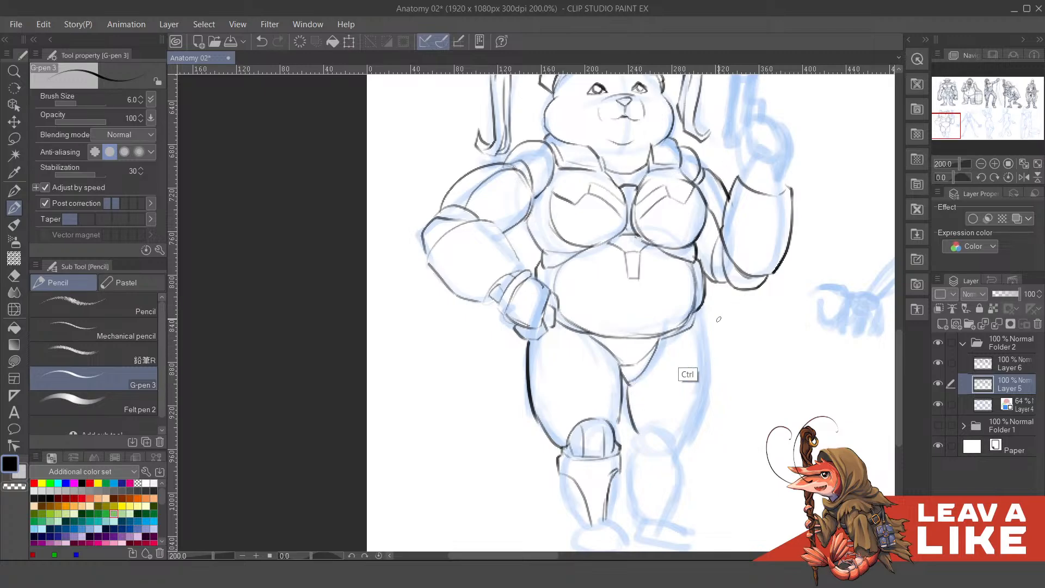
key(ctrl+z)
key(ctrl+z)
mouse_move(625, 369)
mouse_down()
mouse_move(643, 371)
mouse_move(637, 418)
mouse_move(633, 396)
mouse_move(649, 428)
mouse_up()
key(ctrl+z)
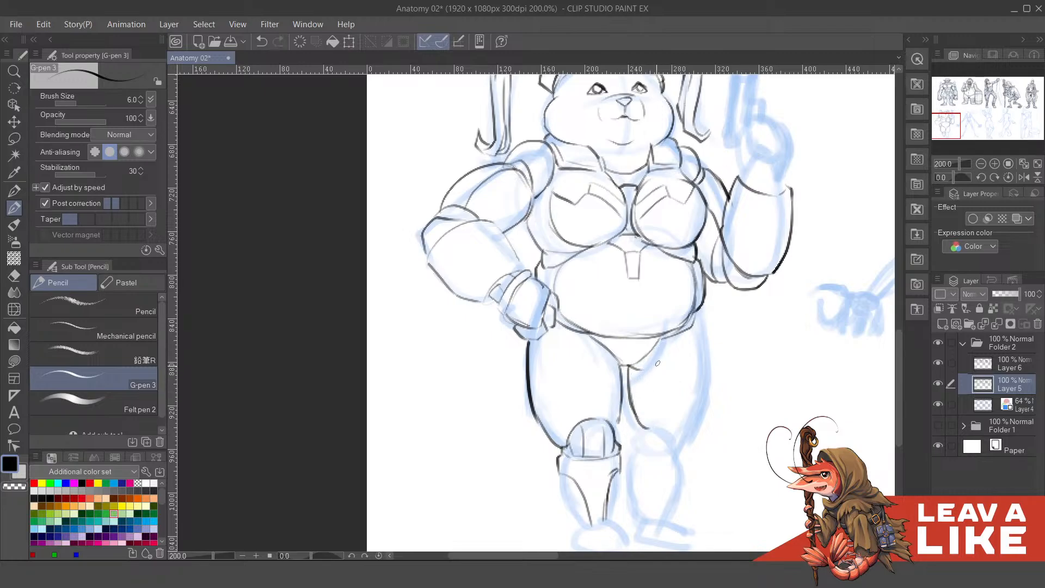
drag(641, 369, 667, 331)
- Draw the outer contour of the gun-side thigh and the rounded kneecap with its side edges
drag(685, 368, 688, 350)
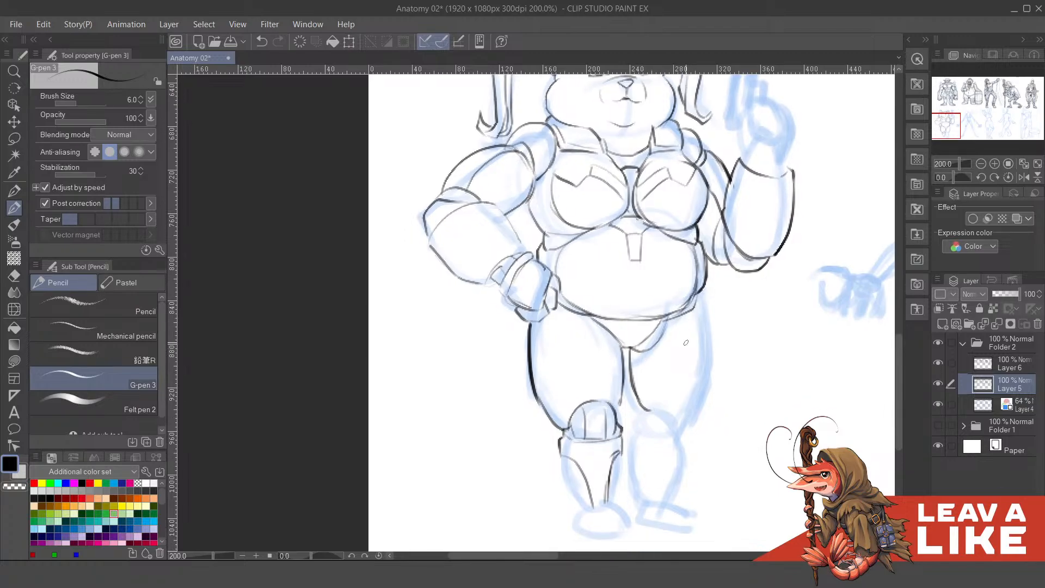
mouse_move(661, 408)
mouse_down()
mouse_move(687, 420)
mouse_move(712, 365)
mouse_up()
mouse_move(706, 295)
mouse_down()
mouse_move(711, 380)
mouse_move(690, 411)
mouse_move(693, 383)
mouse_move(644, 399)
mouse_move(692, 409)
mouse_move(692, 399)
mouse_move(671, 411)
mouse_move(691, 406)
mouse_move(643, 407)
mouse_move(654, 386)
mouse_up()
scroll(690, 412, down, 1)
key(ctrl+z)
key(ctrl+z)
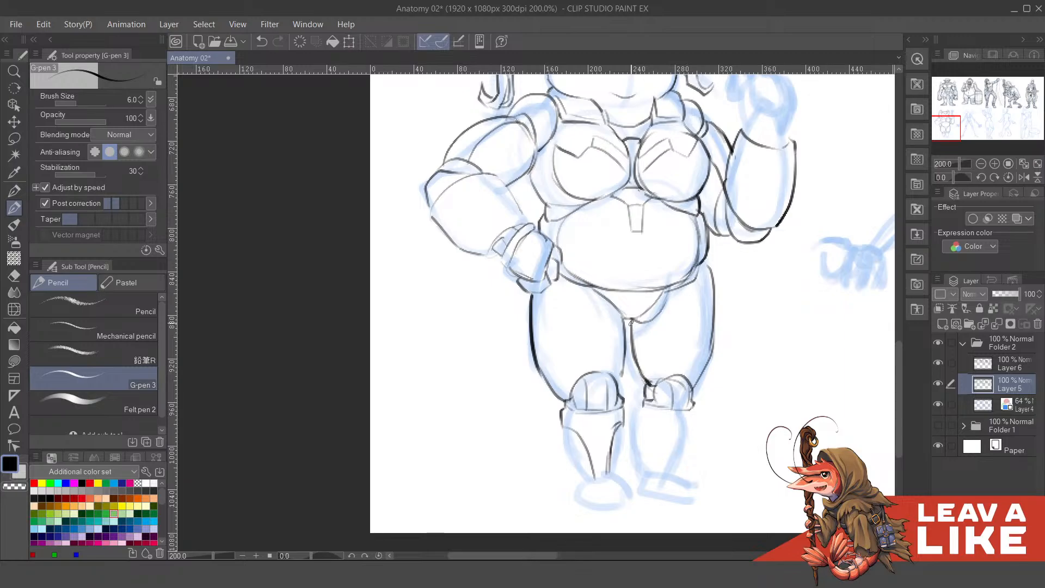
- Draw the gun-side leg's knee band and the outer contour of its shin guard down to the ankle
mouse_move(624, 322)
mouse_down()
mouse_move(618, 385)
mouse_move(614, 340)
mouse_move(668, 393)
mouse_move(669, 428)
mouse_up()
key(ctrl+z)
mouse_move(688, 360)
mouse_down()
mouse_move(685, 392)
mouse_move(689, 376)
mouse_up()
key(ctrl+z)
drag(690, 373, 675, 426)
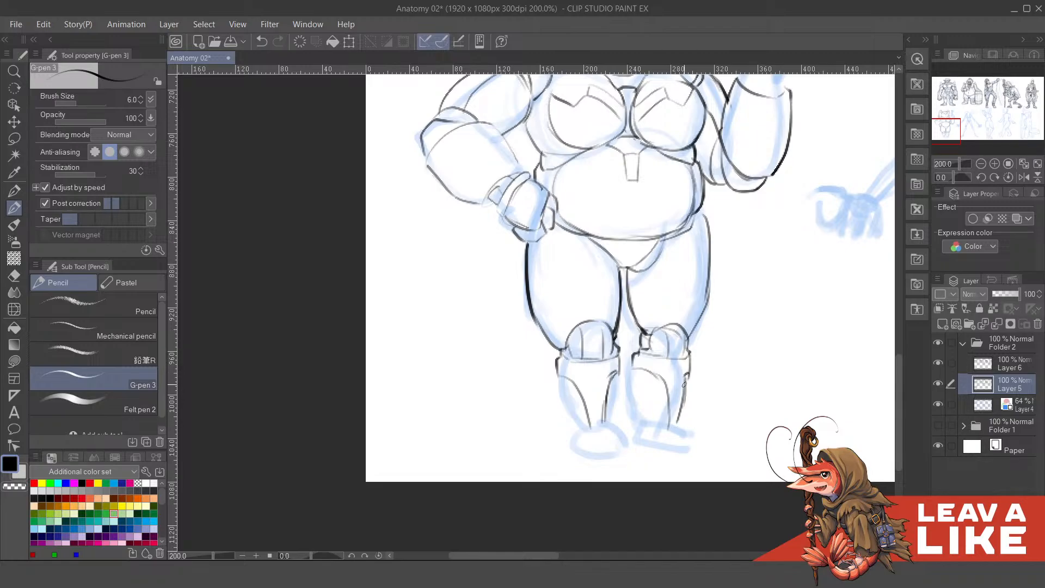
- Draw the rounded front panel of the gun-side shin guard and the pointed boot turned outward beneath it
mouse_move(632, 372)
mouse_down()
mouse_move(630, 403)
mouse_move(645, 418)
mouse_up()
key(ctrl+z)
mouse_move(634, 373)
mouse_down()
mouse_move(645, 420)
mouse_move(682, 392)
mouse_move(657, 407)
mouse_move(675, 406)
mouse_up()
mouse_move(686, 361)
mouse_down()
mouse_move(673, 404)
mouse_move(634, 428)
mouse_move(713, 420)
mouse_move(703, 434)
mouse_move(684, 406)
mouse_move(708, 430)
mouse_up()
key(ctrl+z)
key(ctrl+z)
key(ctrl+z)
- Draw the outer and inner side contours of the shin guard on the hip-hand leg and darken its knee band
drag(748, 297, 730, 319)
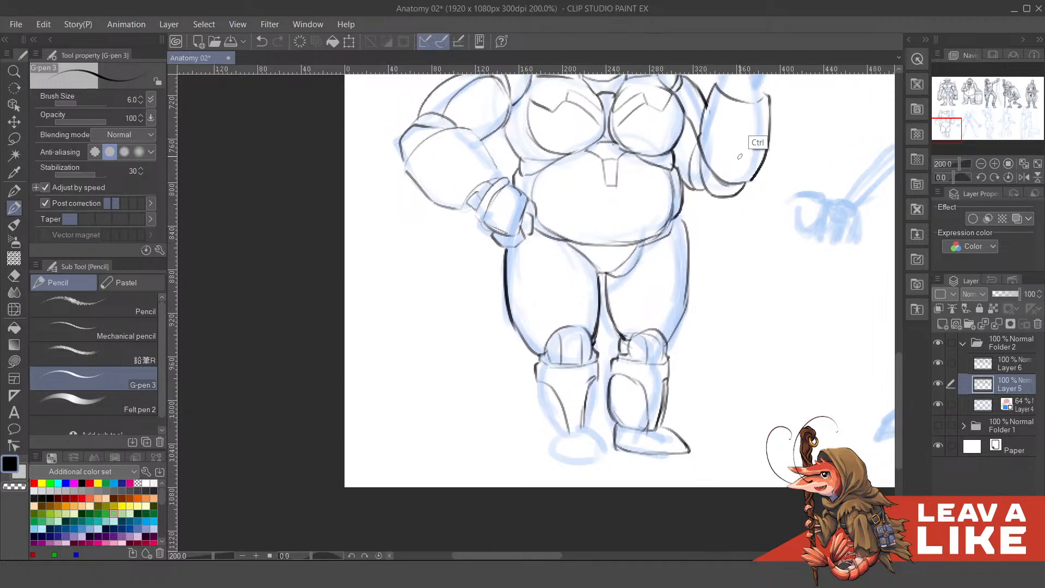
scroll(740, 156, down, 2)
scroll(717, 305, up, 2)
drag(650, 283, 665, 352)
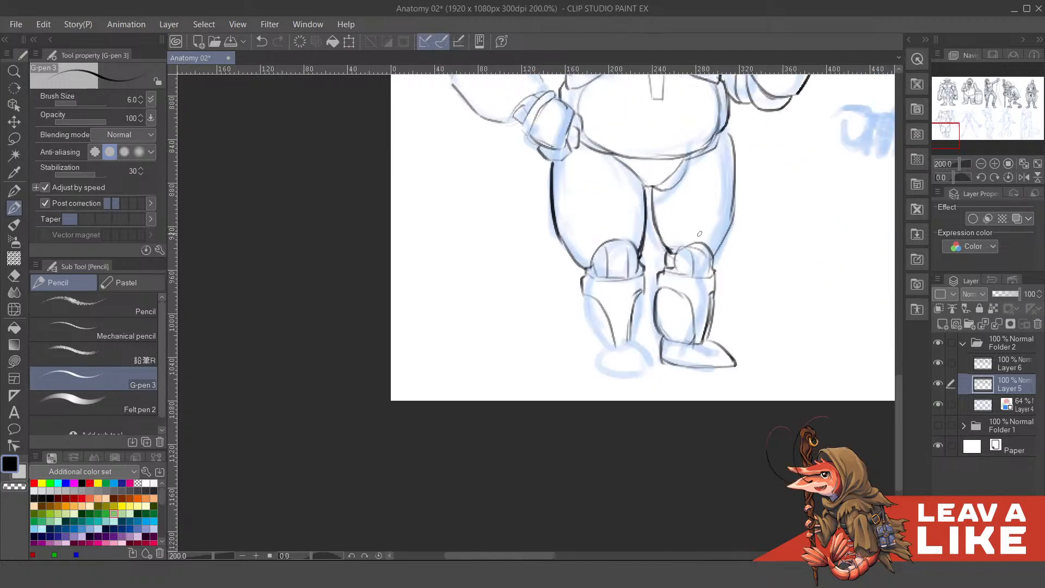
drag(584, 294, 589, 323)
key(ctrl+z)
mouse_move(587, 294)
mouse_down()
mouse_move(597, 342)
mouse_move(608, 346)
mouse_up()
drag(642, 294, 636, 337)
drag(587, 311, 605, 348)
mouse_move(583, 277)
mouse_down()
mouse_move(595, 346)
mouse_move(629, 340)
mouse_up()
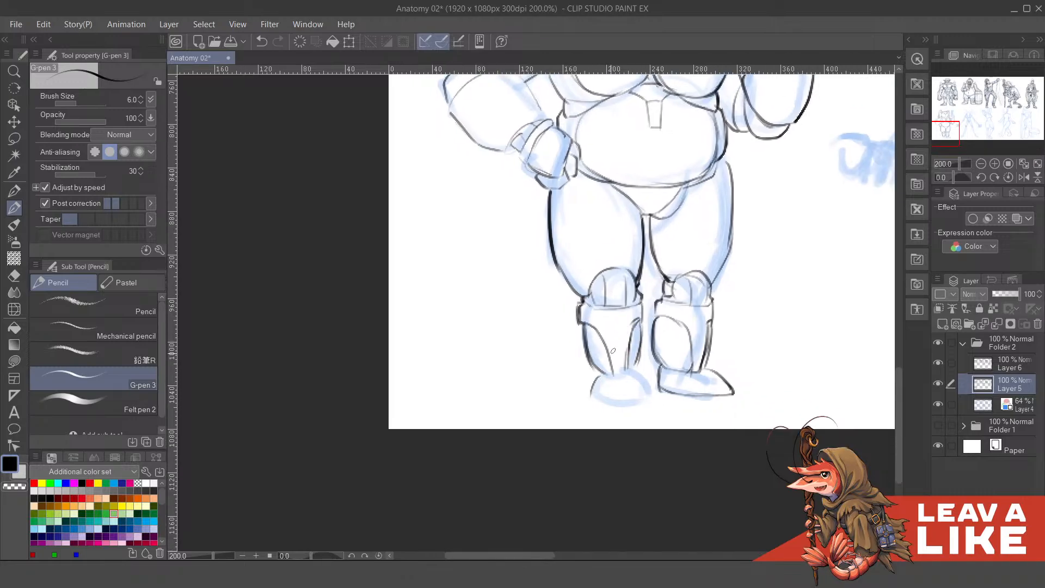
- Close the hip-hand leg's shin guard at the ankle and draw the blocky front-facing boot with a centre line
drag(594, 372, 624, 368)
drag(633, 370, 640, 321)
drag(634, 371, 634, 370)
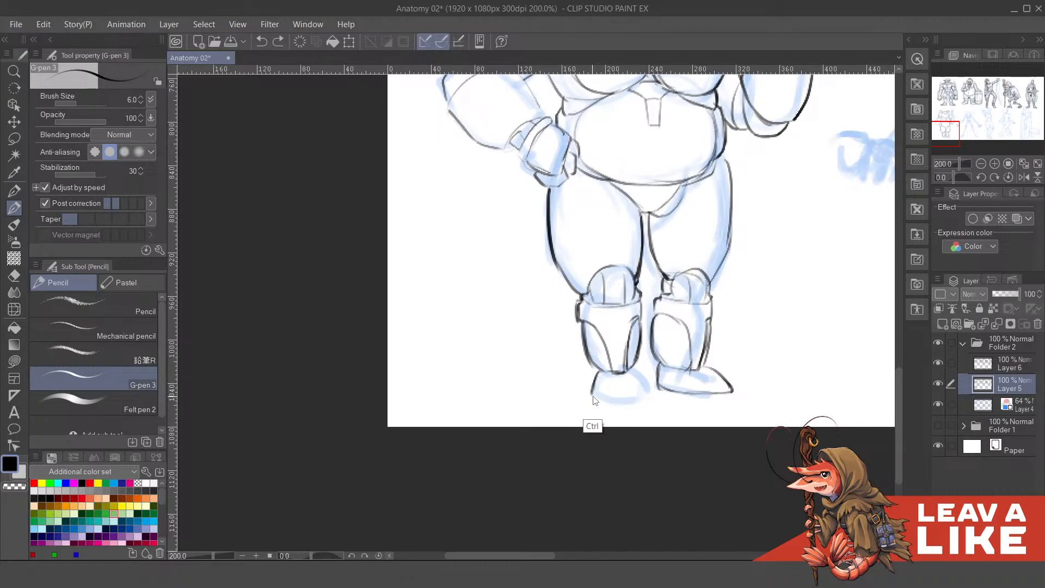
drag(592, 400, 639, 399)
key(ctrl+z)
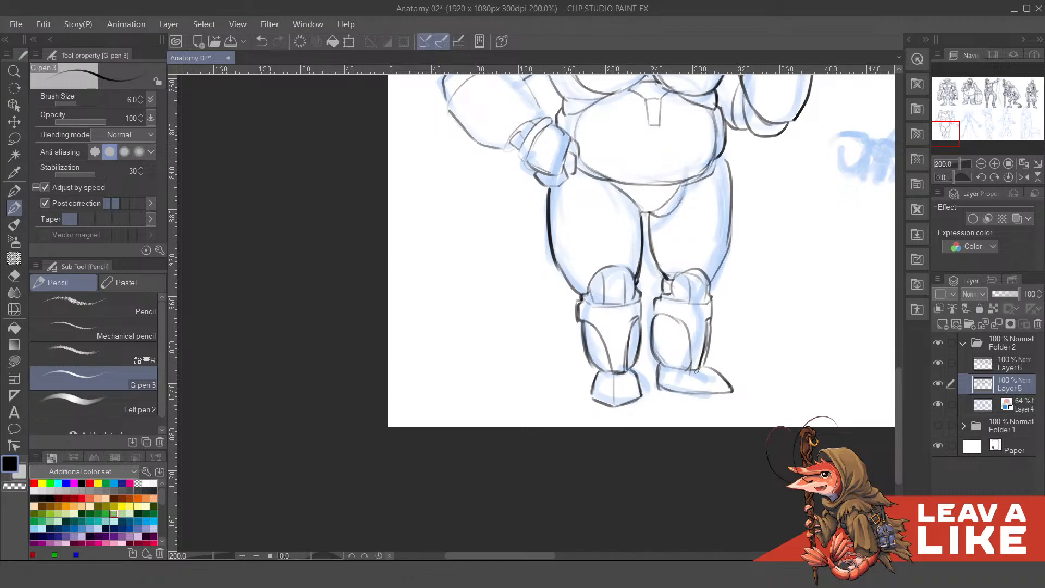
- Rework the upper contour of the gun-side boot with a darker line toward the toe
mouse_move(725, 388)
mouse_down()
mouse_move(721, 375)
mouse_move(732, 390)
mouse_up()
key(ctrl+z)
key(ctrl+z)
drag(714, 347, 717, 382)
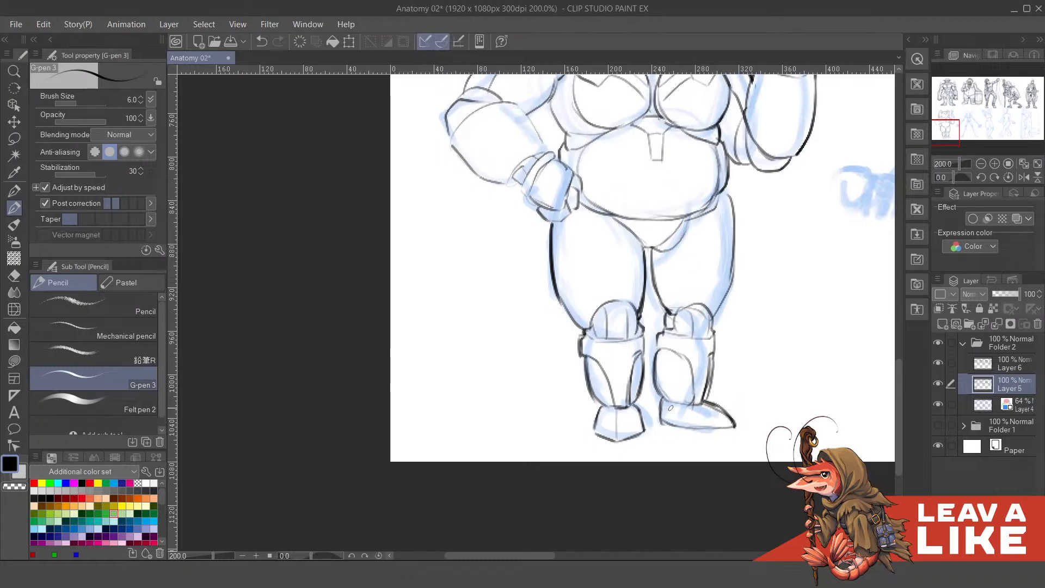
- Lasso the whole hip-hand leg on Layer 5, rotate it 5.3° so the foot swings outward, and clear the selection
drag(765, 297, 751, 319)
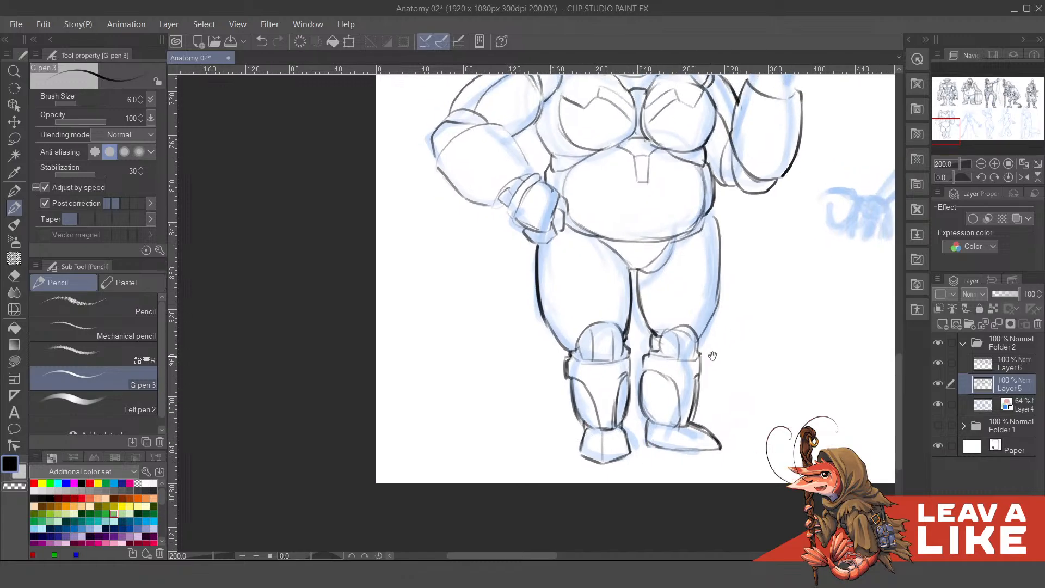
drag(713, 356, 681, 390)
scroll(680, 387, down, 1)
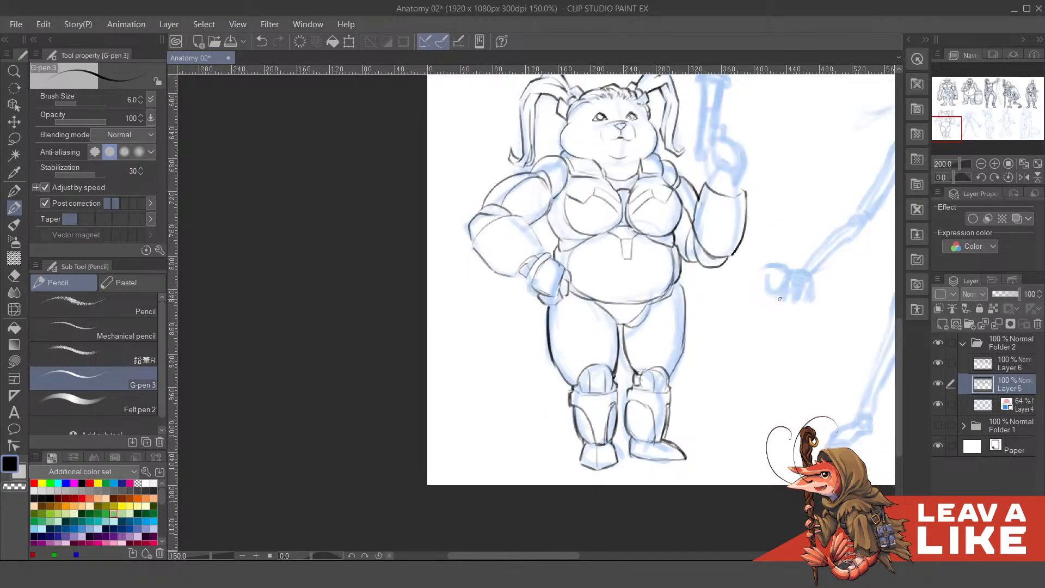
drag(673, 381, 680, 322)
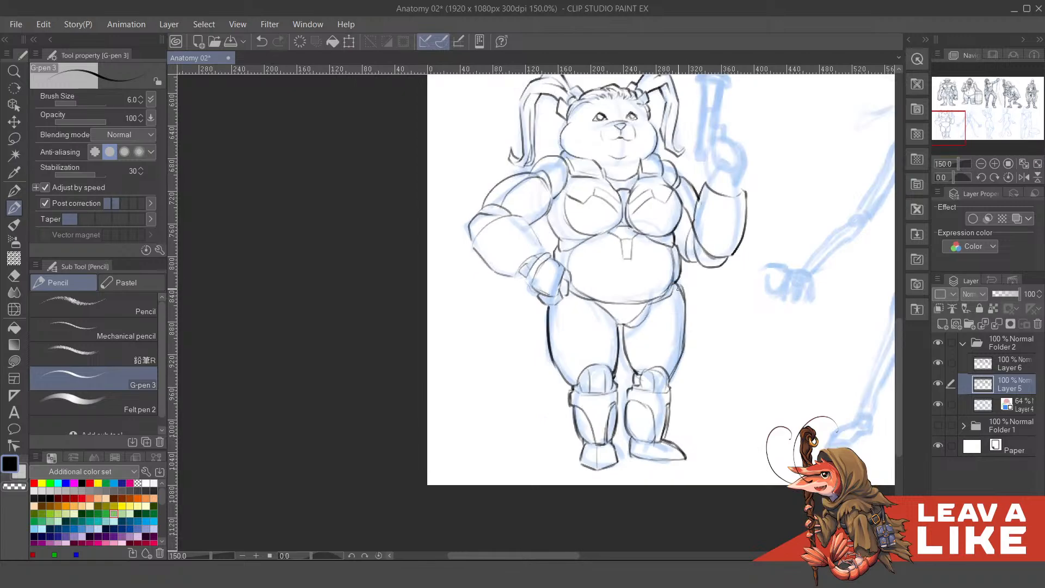
mouse_move(671, 323)
mouse_down()
mouse_move(674, 346)
mouse_move(702, 333)
mouse_up()
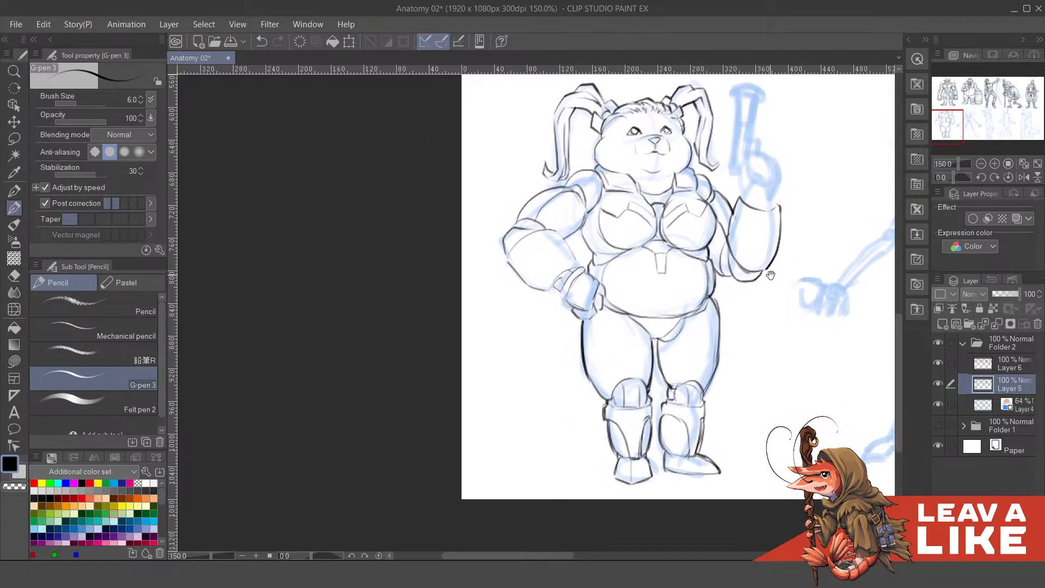
drag(768, 351, 761, 336)
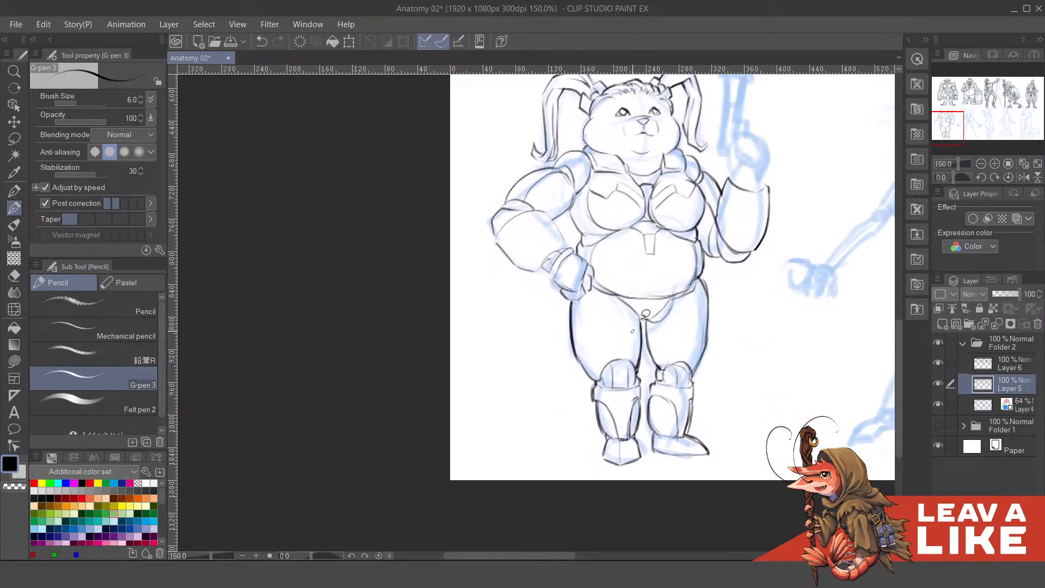
key(m)
mouse_move(642, 315)
mouse_down()
mouse_move(650, 460)
mouse_move(554, 330)
mouse_move(571, 302)
mouse_up()
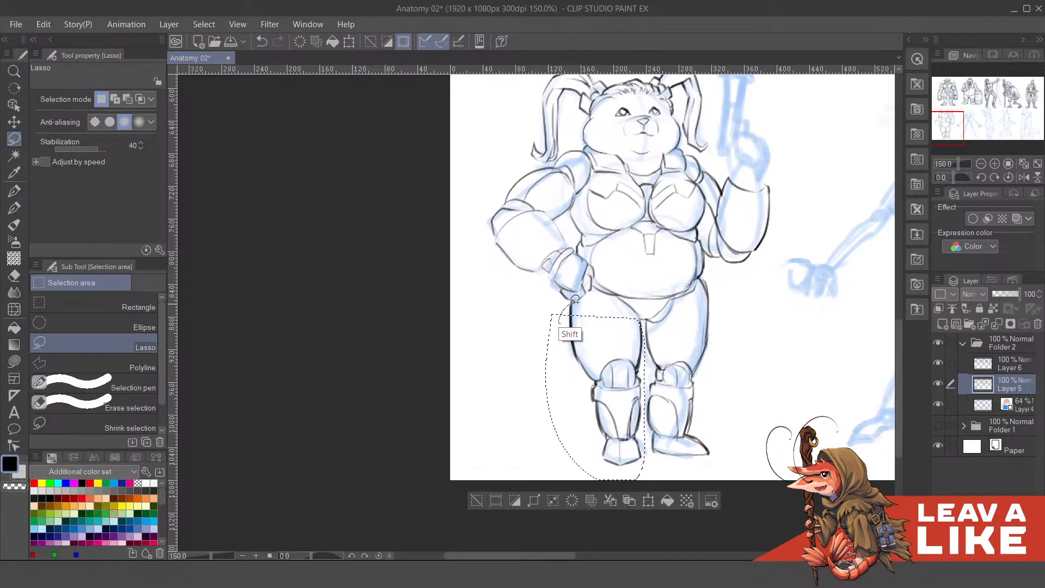
key(ctrl+t)
drag(639, 429, 630, 429)
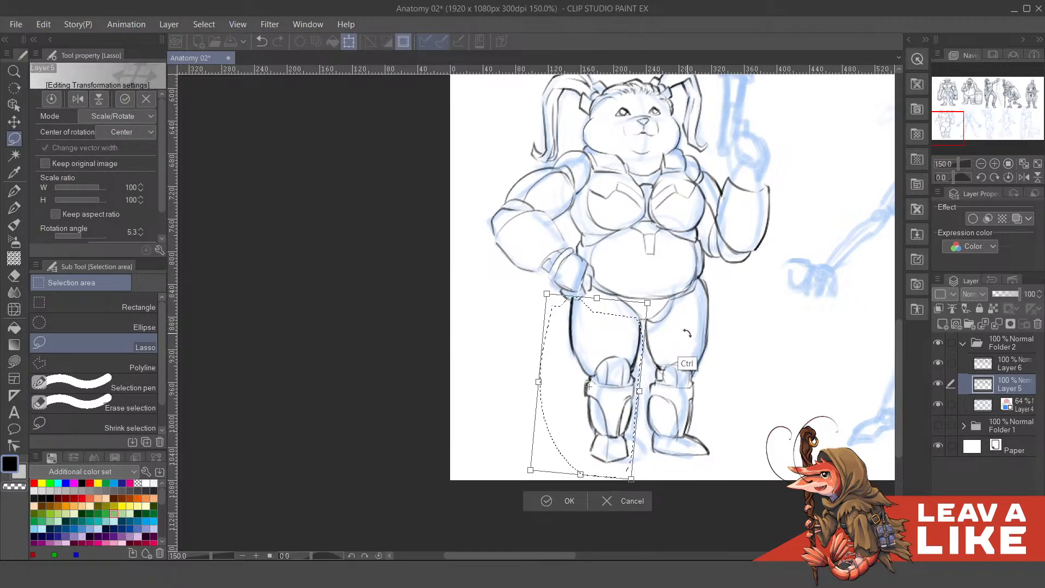
key(Return)
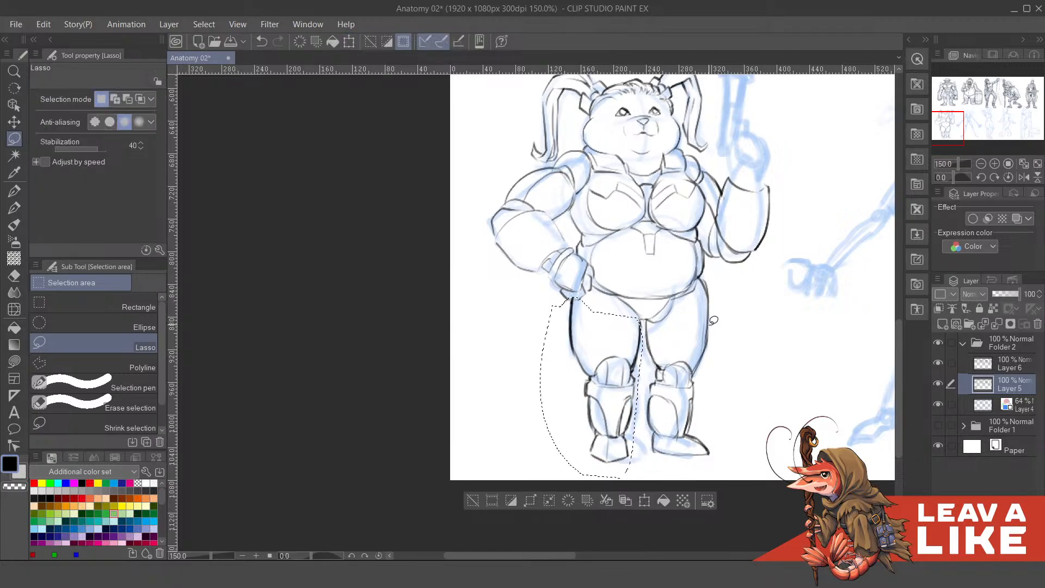
key(ctrl+d)
- Clear the selection and toggle the blue Layer 4 construction to check the heavyset figure's black line work on its own
drag(760, 323, 724, 353)
key(ctrl+minus)
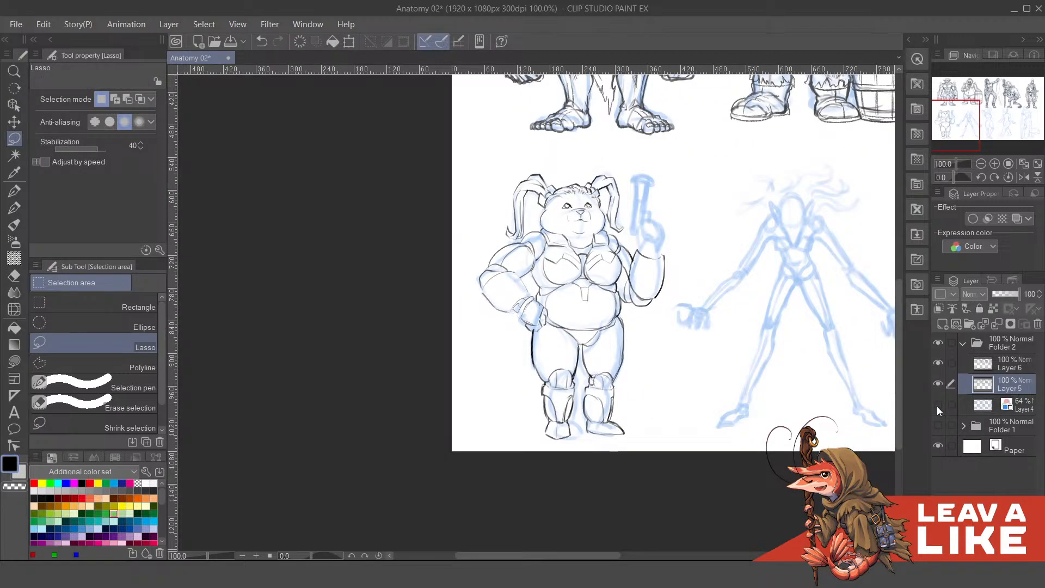
click(937, 405)
key(ctrl+plus)
click(938, 404)
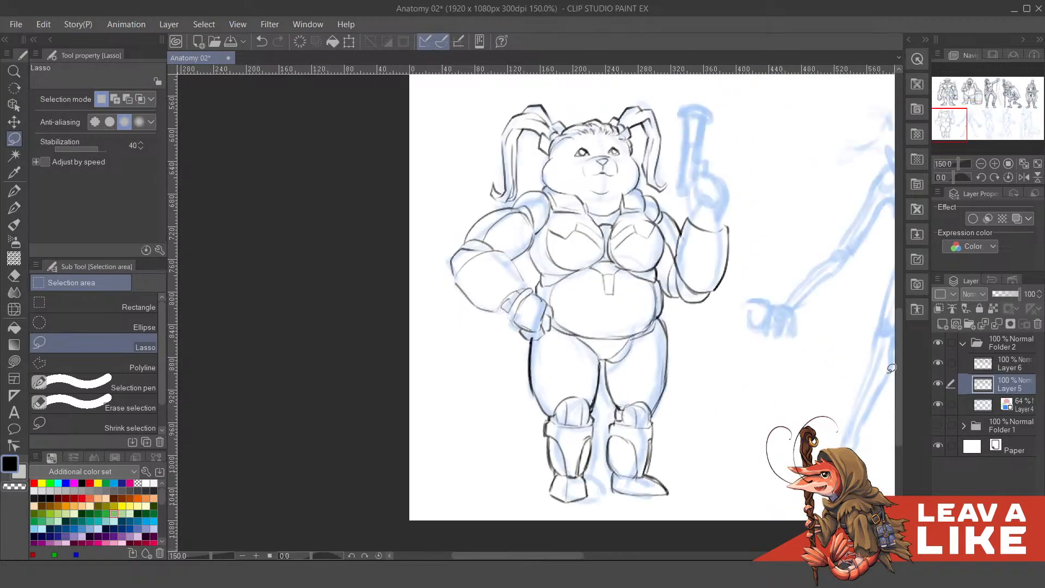
- With G-pen 3, draw the curved wrist line just above the forearm cuff on the gun-side arm
key(ctrl+plus)
scroll(716, 134, up, 2)
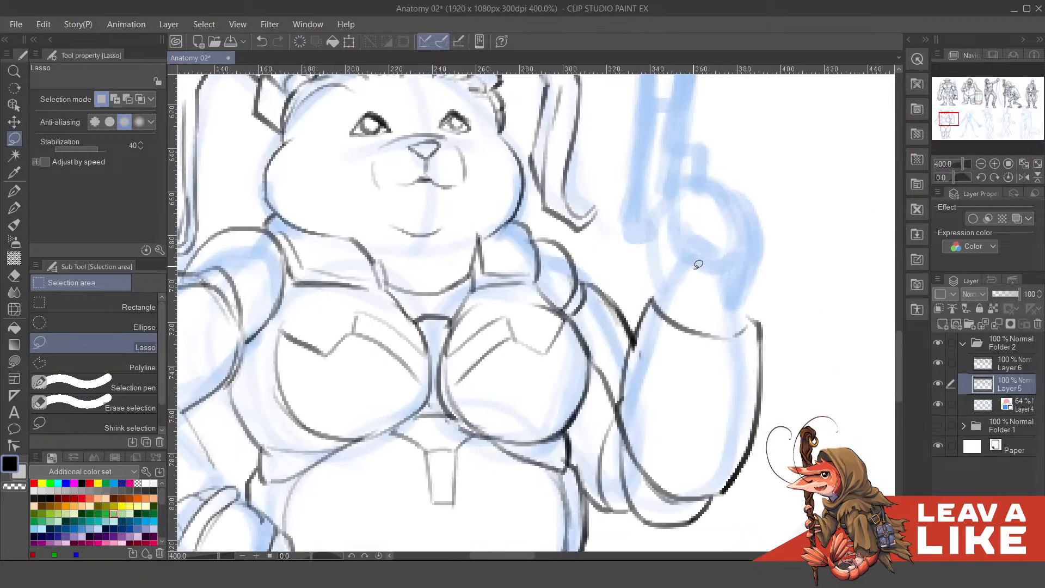
key(p)
key(p)
scroll(713, 244, down, 2)
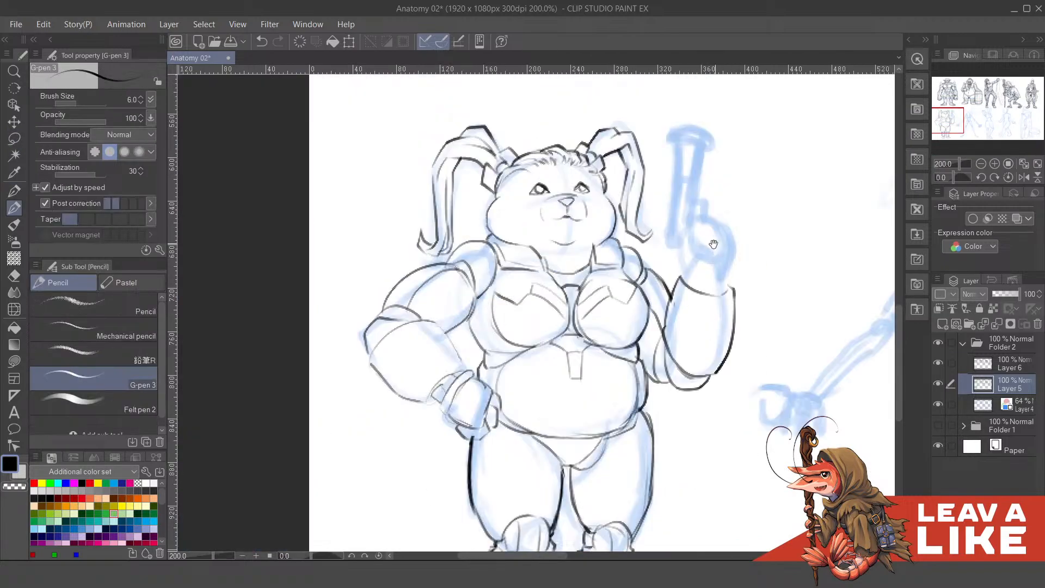
drag(713, 244, 660, 287)
scroll(658, 292, up, 2)
scroll(659, 292, down, 2)
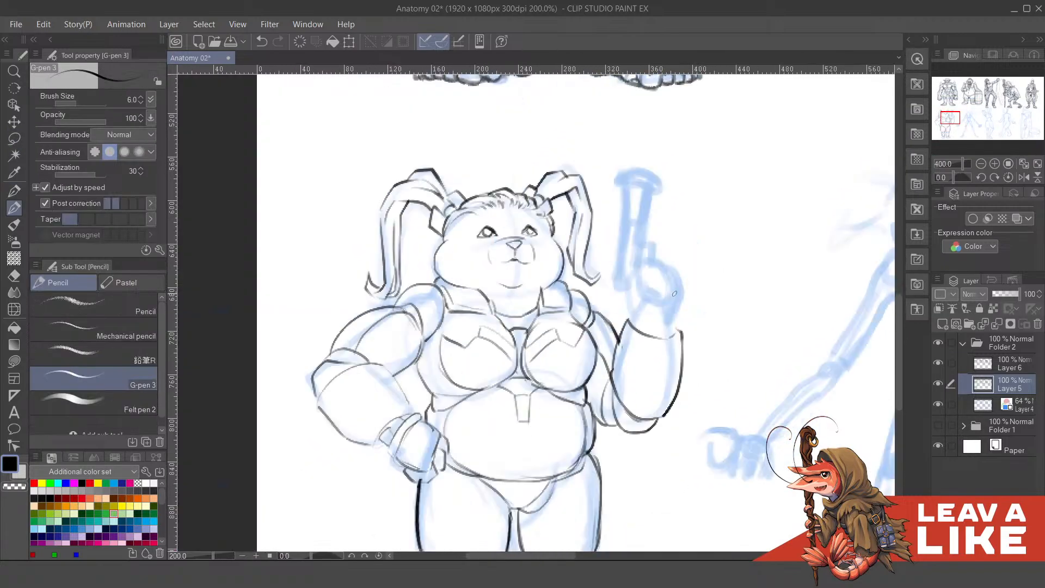
scroll(659, 314, up, 2)
scroll(660, 314, down, 2)
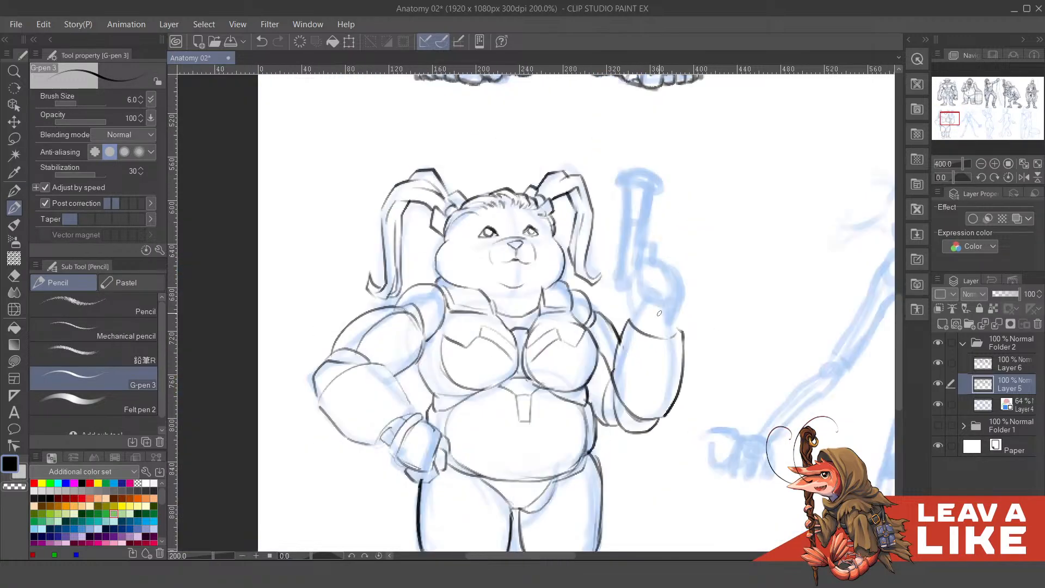
scroll(660, 321, up, 2)
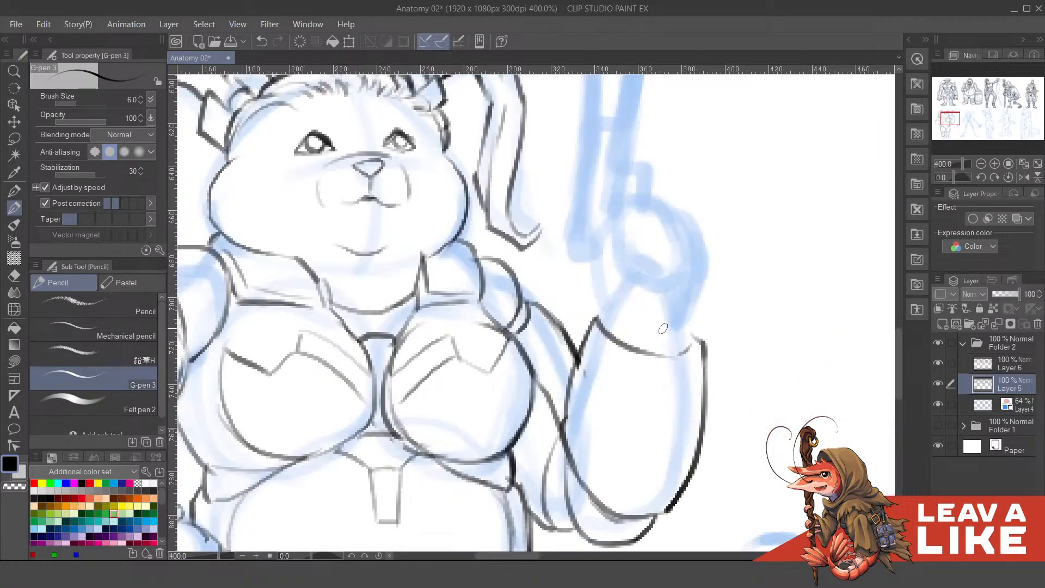
drag(608, 301, 664, 328)
key(ctrl+z)
mouse_move(606, 298)
mouse_down()
mouse_move(671, 327)
mouse_move(704, 287)
mouse_move(656, 291)
mouse_move(653, 306)
mouse_up()
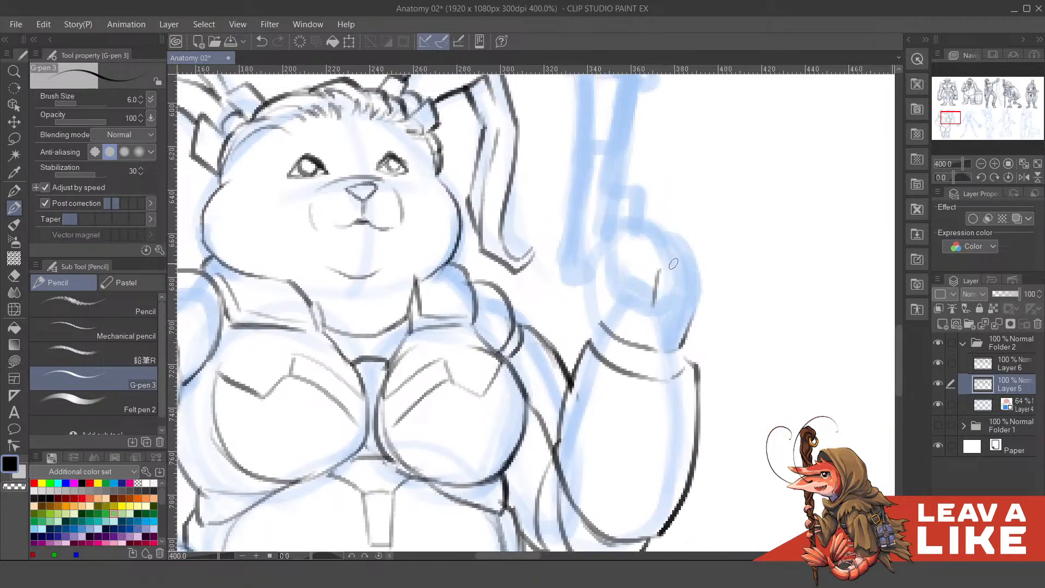
- Block in the gun hand over the blue guide with its outer side, top edge and palm contour
mouse_move(671, 264)
mouse_down()
mouse_move(692, 271)
mouse_move(682, 320)
mouse_up()
mouse_move(632, 251)
mouse_down()
mouse_move(639, 280)
mouse_move(668, 284)
mouse_up()
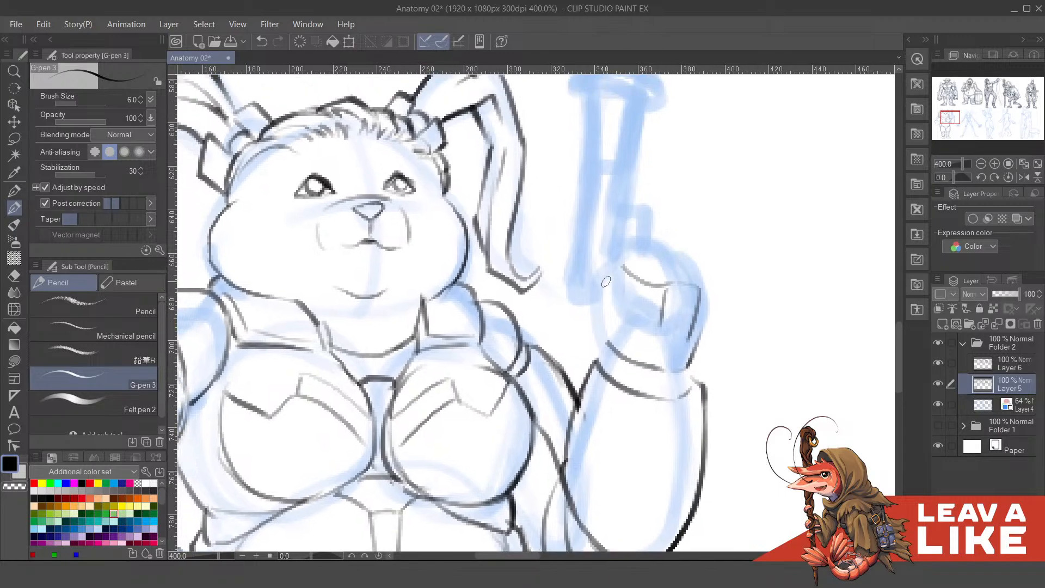
mouse_move(603, 298)
mouse_down()
mouse_move(648, 334)
mouse_move(686, 333)
mouse_move(677, 354)
mouse_up()
- Draw the pistol's stepped butt end and the long edge nearest the head, up along the barrel
mouse_move(625, 333)
mouse_down()
mouse_move(599, 353)
mouse_move(589, 314)
mouse_move(594, 336)
mouse_move(581, 331)
mouse_move(608, 206)
mouse_up()
key(ctrl+z)
key(ctrl+z)
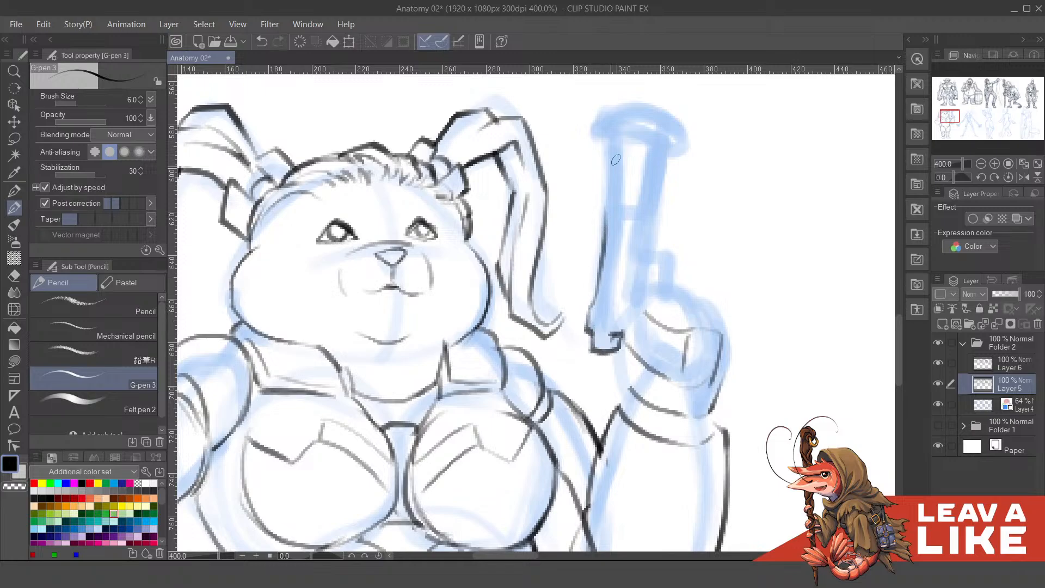
drag(616, 160, 612, 193)
drag(603, 244, 611, 170)
- Draw the pistol's flared muzzle with a curved elliptical rim at the end of the barrel
mouse_move(611, 167)
mouse_down()
mouse_move(600, 269)
mouse_move(575, 231)
mouse_move(597, 200)
mouse_up()
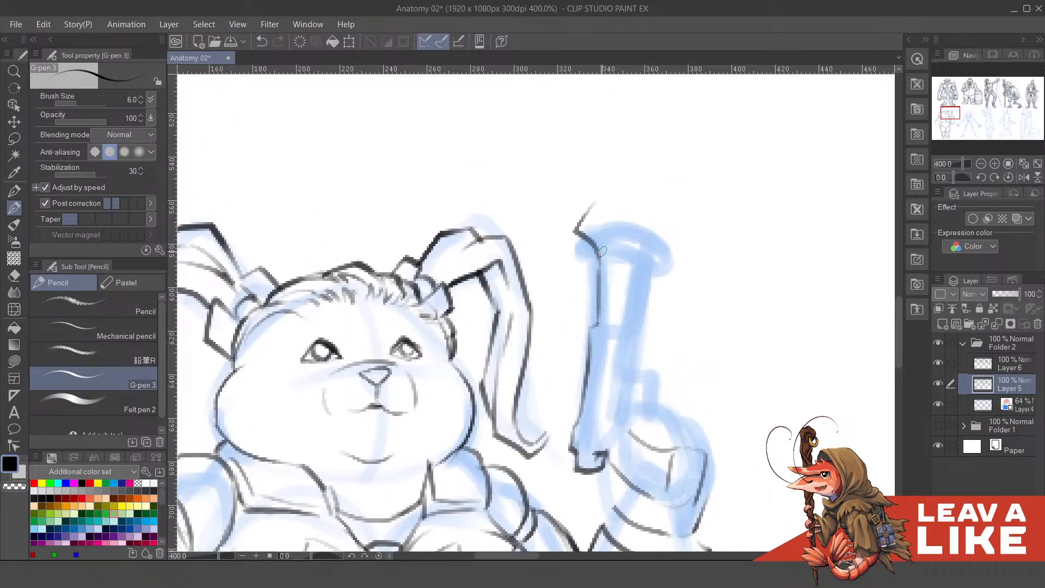
key(ctrl+z)
mouse_move(599, 295)
mouse_down()
mouse_move(600, 246)
mouse_move(586, 211)
mouse_move(645, 187)
mouse_move(594, 200)
mouse_move(625, 229)
mouse_move(656, 215)
mouse_move(594, 201)
mouse_move(677, 223)
mouse_up()
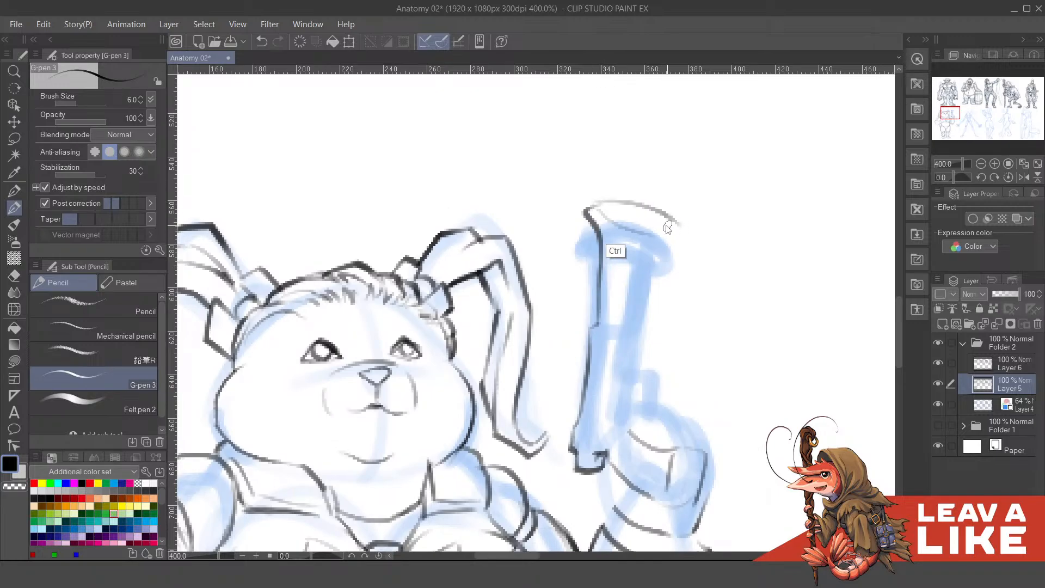
key(ctrl+z)
key(ctrl+z)
mouse_move(591, 209)
mouse_down()
mouse_move(670, 227)
mouse_move(675, 219)
mouse_up()
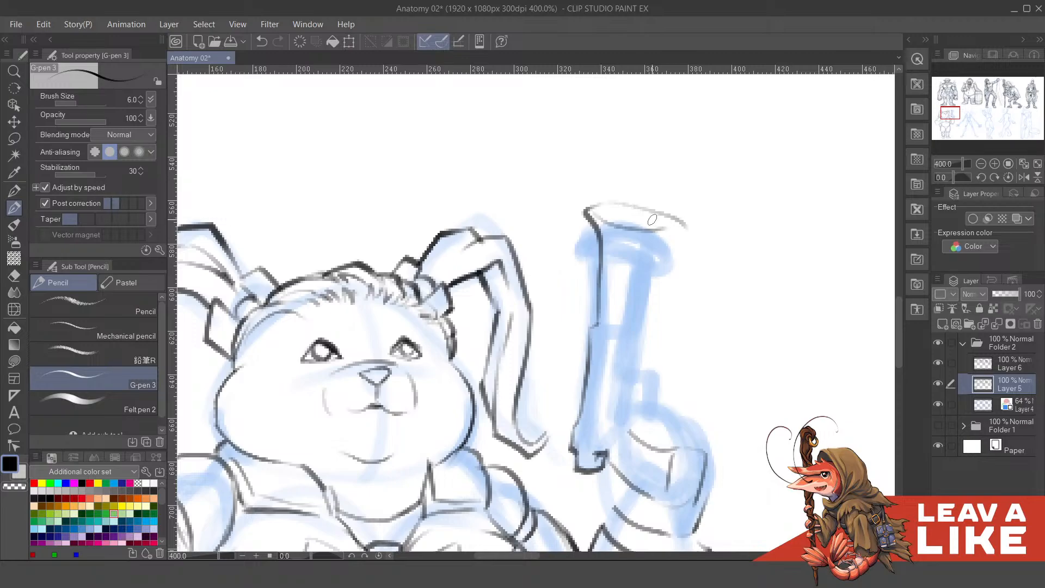
key(ctrl+z)
mouse_move(594, 206)
mouse_down()
mouse_move(681, 226)
mouse_move(662, 240)
mouse_move(641, 339)
mouse_up()
key(ctrl+z)
- Draw the barrel edge farthest from the head, from the flared muzzle down to the step in the barrel
drag(664, 238, 643, 316)
drag(655, 261, 640, 373)
key(ctrl+z)
mouse_move(643, 334)
mouse_down()
mouse_move(640, 376)
mouse_move(643, 346)
mouse_up()
- Extend the pistol's outer edge from the barrel step down to the gun hand
scroll(721, 164, down, 3)
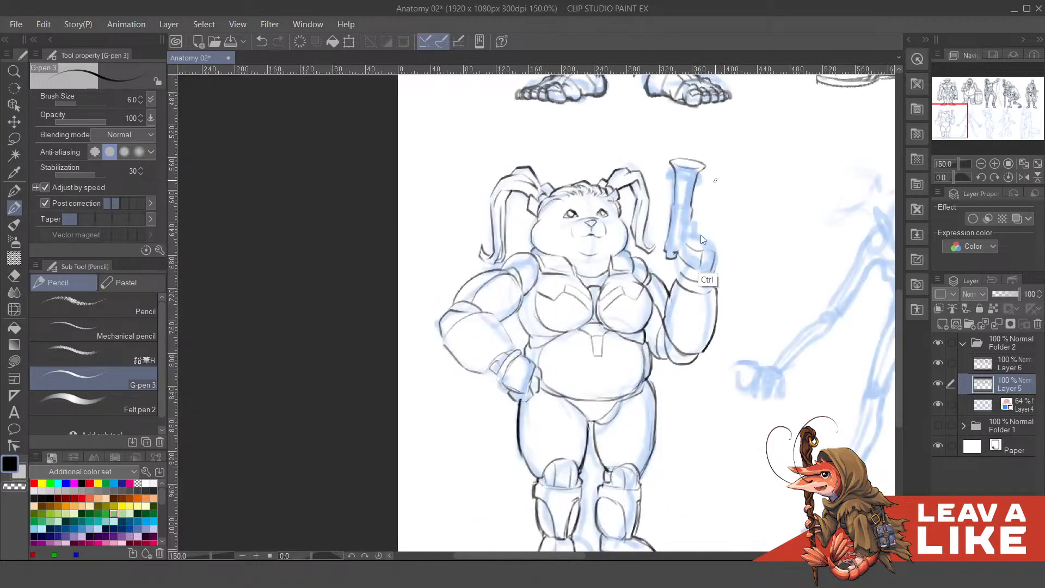
scroll(700, 234, up, 3)
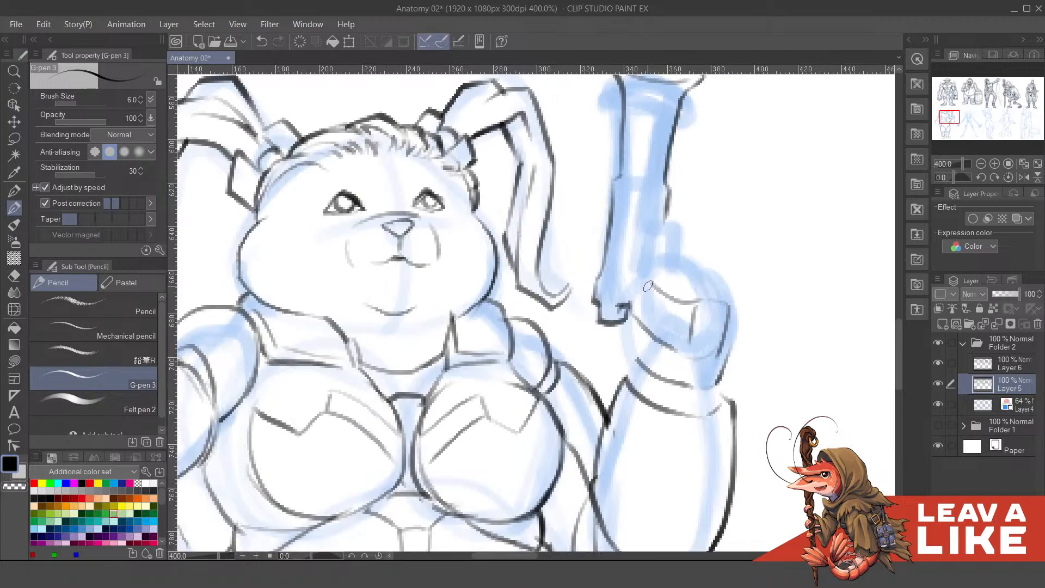
mouse_move(647, 286)
mouse_down()
mouse_move(692, 292)
mouse_move(707, 325)
mouse_up()
key(ctrl+z)
mouse_move(667, 251)
mouse_down()
mouse_move(661, 275)
mouse_move(666, 242)
mouse_move(659, 320)
mouse_up()
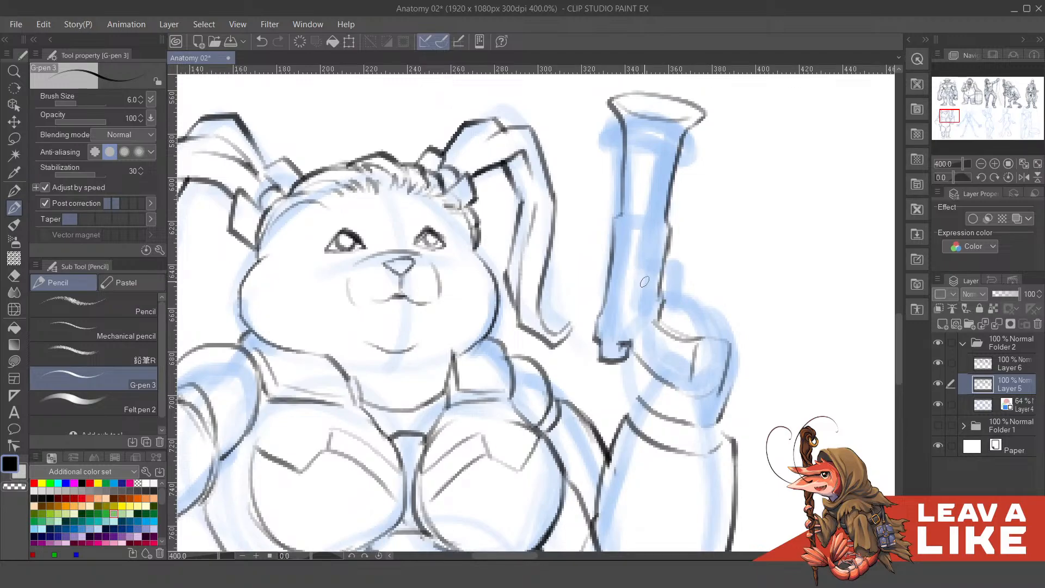
mouse_move(651, 268)
mouse_down()
mouse_move(670, 278)
mouse_move(662, 325)
mouse_up()
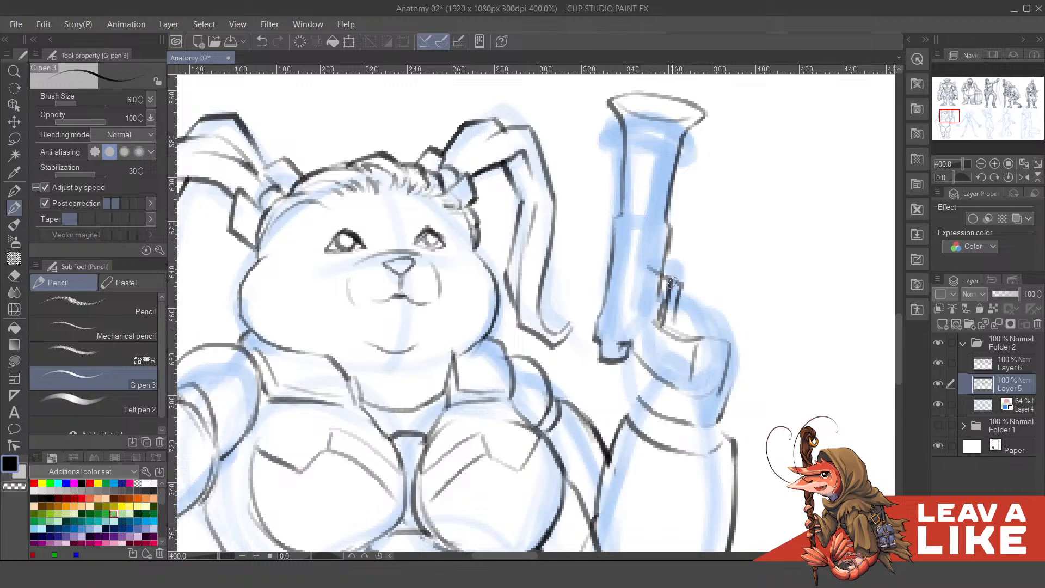
key(ctrl+z)
- Draw the small blocky trigger section between the pistol and the hand, trimming stray strokes with the transparent colour
key(ctrl+z)
key(ctrl+z)
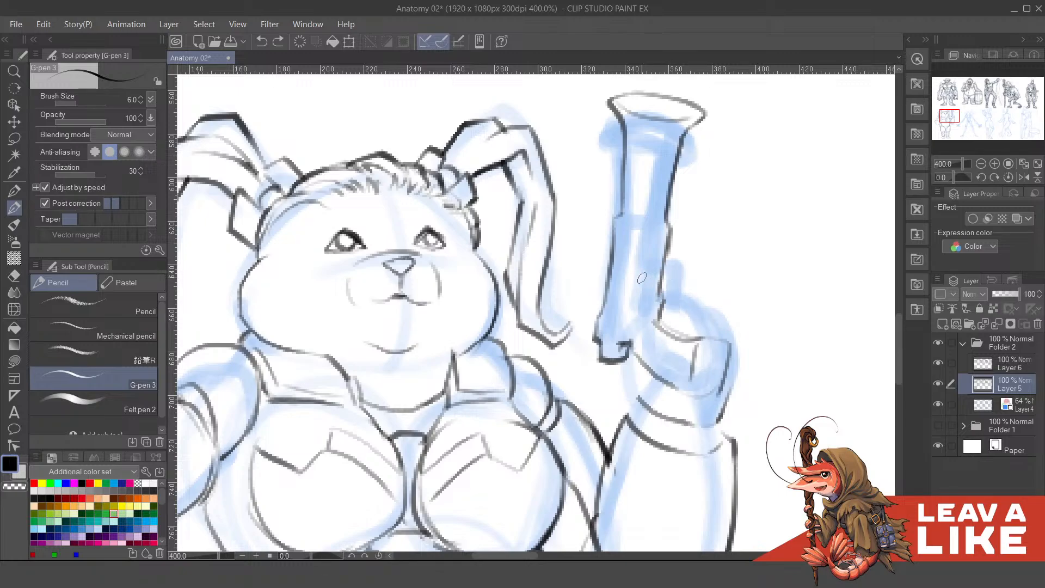
drag(642, 278, 670, 277)
key(ctrl+z)
key(c)
key(c)
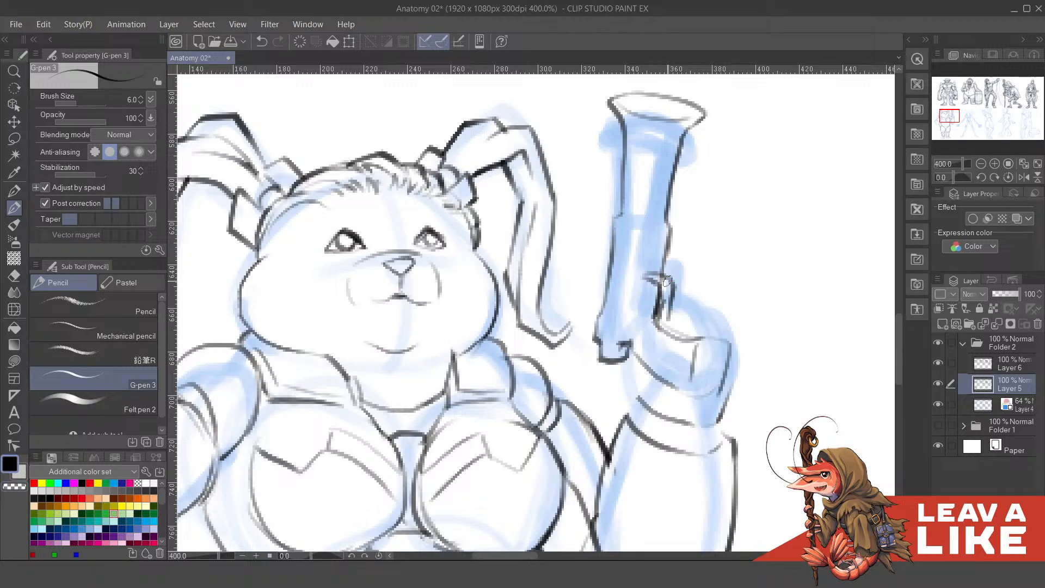
key(c)
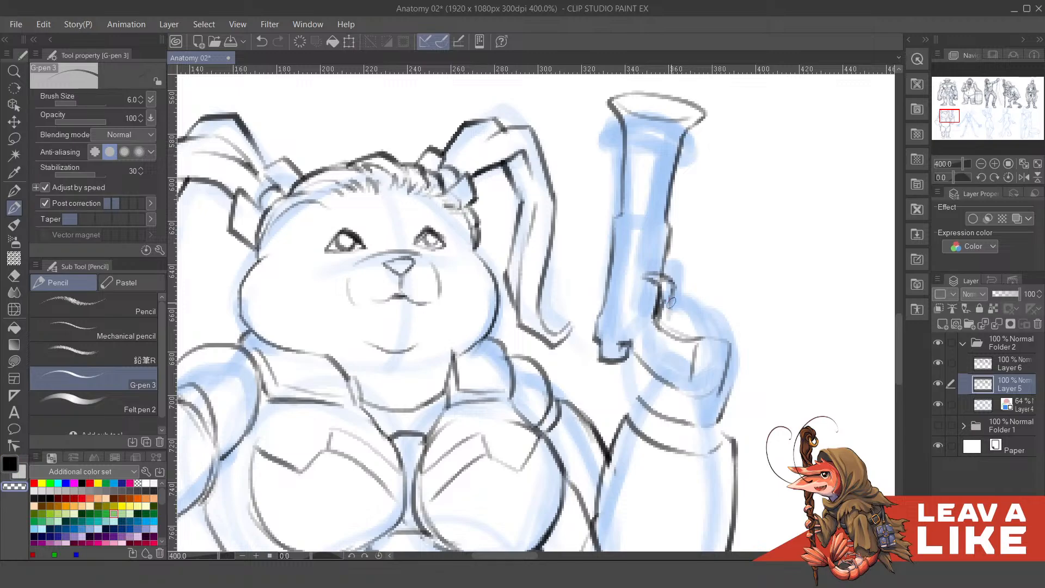
key(c)
drag(670, 282, 668, 322)
mouse_move(645, 285)
mouse_down()
mouse_move(642, 314)
mouse_move(642, 305)
mouse_move(663, 329)
mouse_up()
drag(641, 283, 637, 304)
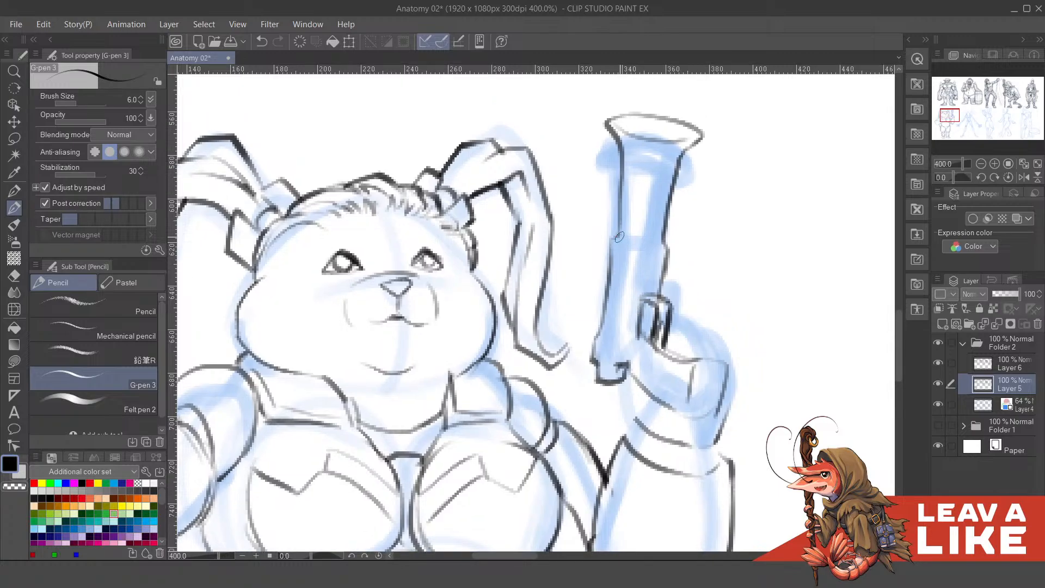
- Flip the view horizontally and draw the band across the barrel and the inner line along the pistol's body
mouse_move(619, 238)
mouse_down()
mouse_move(664, 246)
mouse_move(624, 329)
mouse_move(645, 346)
mouse_up()
key(ctrl+z)
key(h)
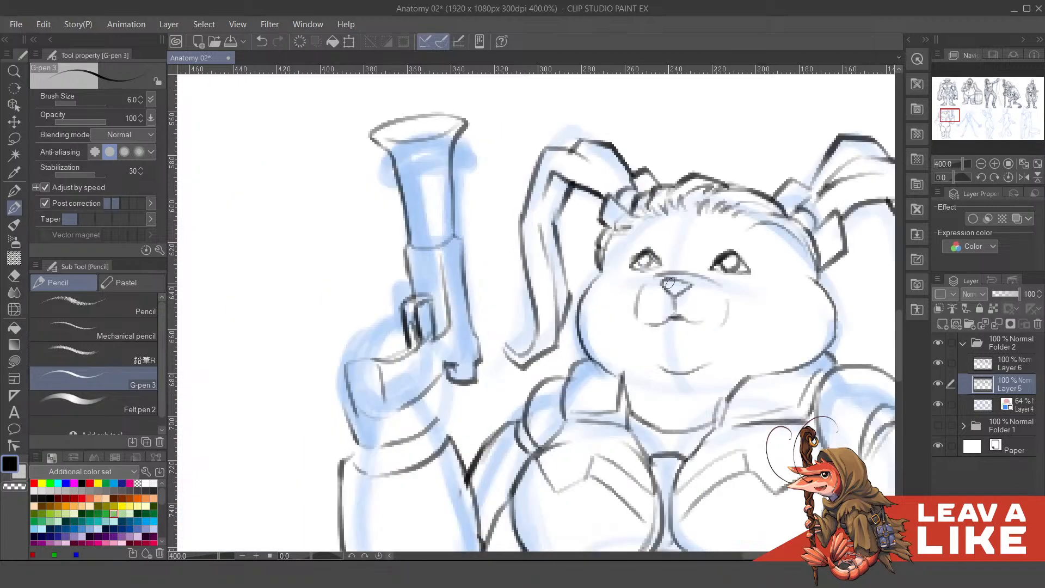
drag(478, 305, 671, 314)
key(ctrl+z)
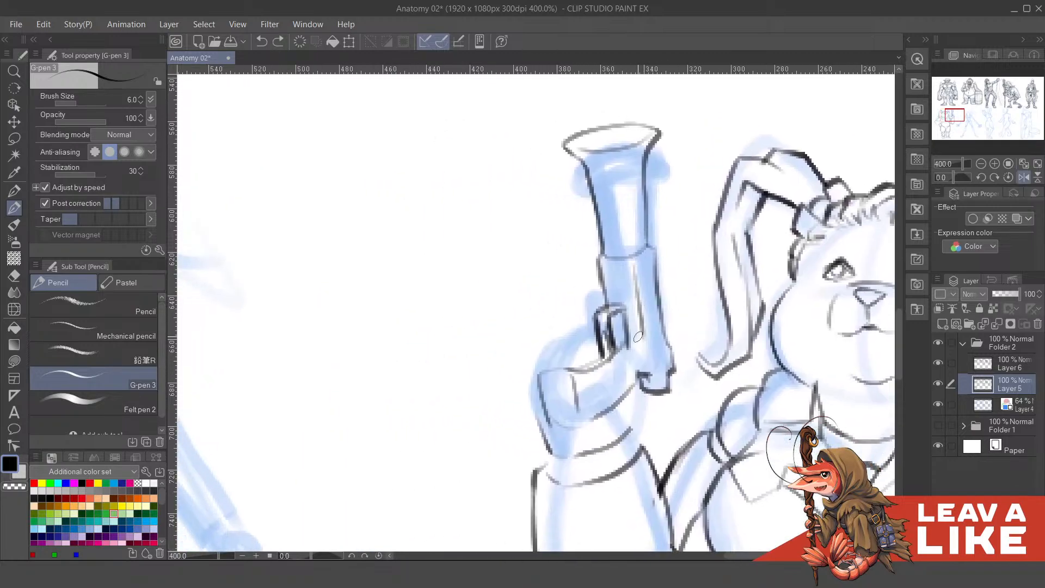
- Draw the rounded trigger guard on the pistol and clean its overlapping lines with the transparent colour
mouse_move(624, 349)
mouse_down()
mouse_move(630, 329)
mouse_move(619, 344)
mouse_move(636, 350)
mouse_move(665, 284)
mouse_up()
key(ctrl+z)
key(ctrl+z)
key(c)
key(c)
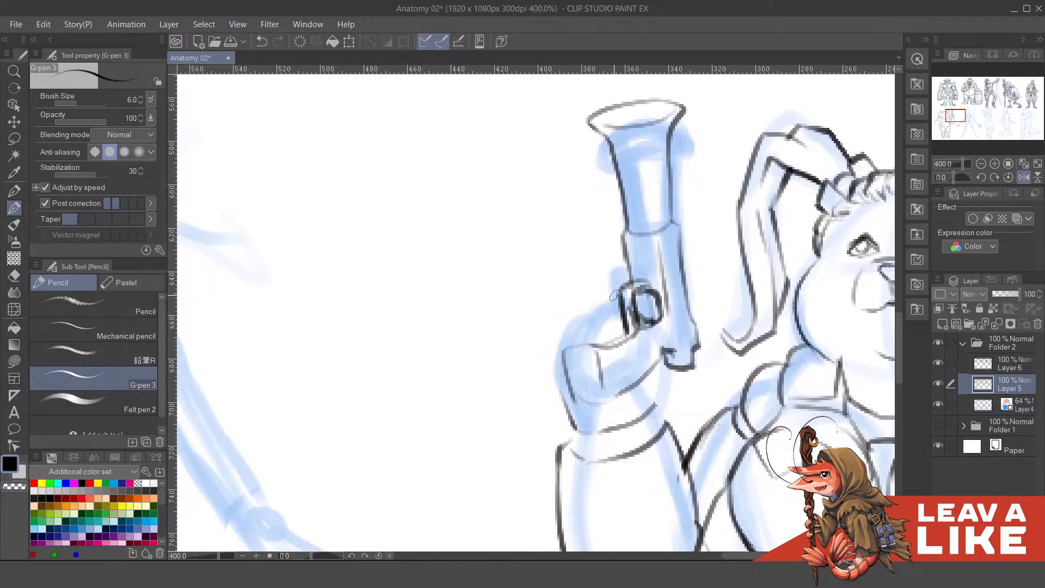
key(c)
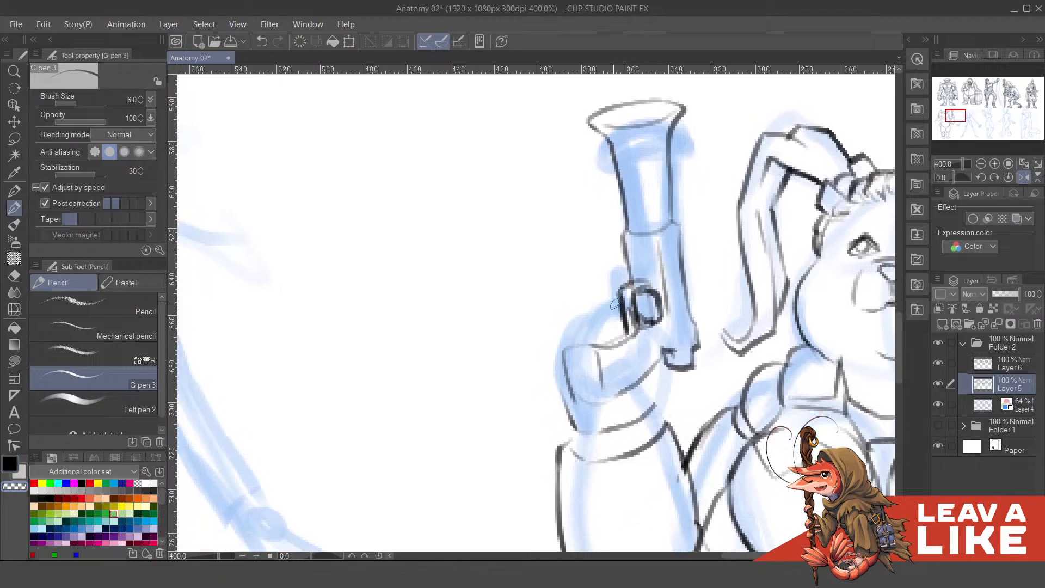
key(c)
- Draw the bent contour of the index finger reaching from the knuckle to the trigger guard
mouse_move(620, 298)
mouse_down()
mouse_move(595, 312)
mouse_move(610, 300)
mouse_move(604, 312)
mouse_move(632, 330)
mouse_move(633, 359)
mouse_up()
key(ctrl+z)
key(ctrl+z)
key(ctrl+z)
mouse_move(604, 314)
mouse_down()
mouse_move(642, 325)
mouse_move(627, 375)
mouse_up()
key(ctrl+z)
mouse_move(629, 325)
mouse_down()
mouse_move(629, 363)
mouse_move(607, 377)
mouse_up()
key(ctrl+z)
drag(608, 329, 610, 369)
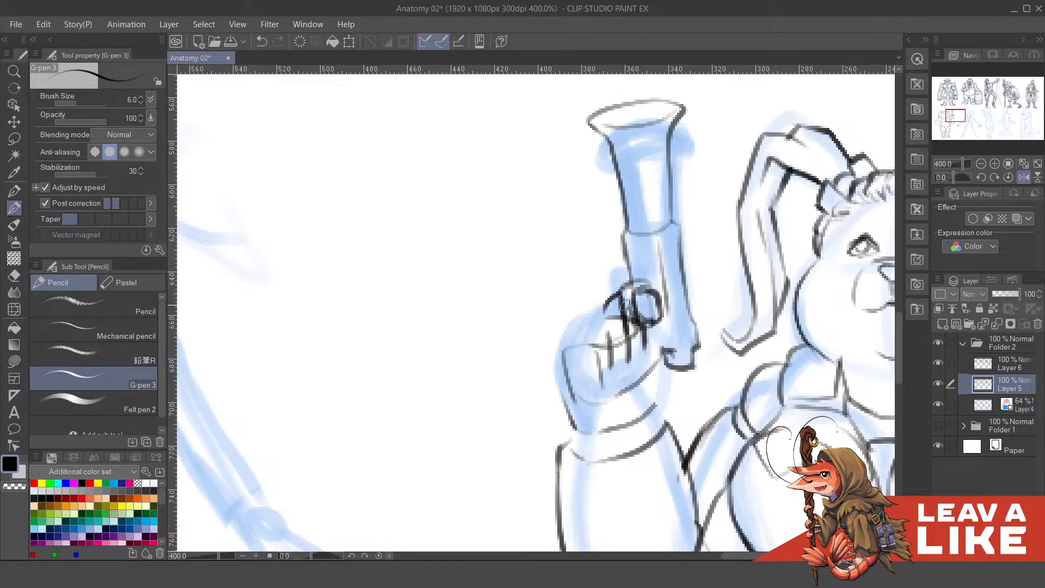
- Draw the knuckles and the curled fingers of the gun hand wrapped below the index finger
key(ctrl+z)
key(ctrl+z)
key(ctrl+z)
mouse_move(591, 345)
mouse_down()
mouse_move(600, 374)
mouse_move(622, 376)
mouse_up()
mouse_move(587, 327)
mouse_down()
mouse_move(613, 329)
mouse_move(570, 345)
mouse_move(630, 306)
mouse_up()
key(ctrl+z)
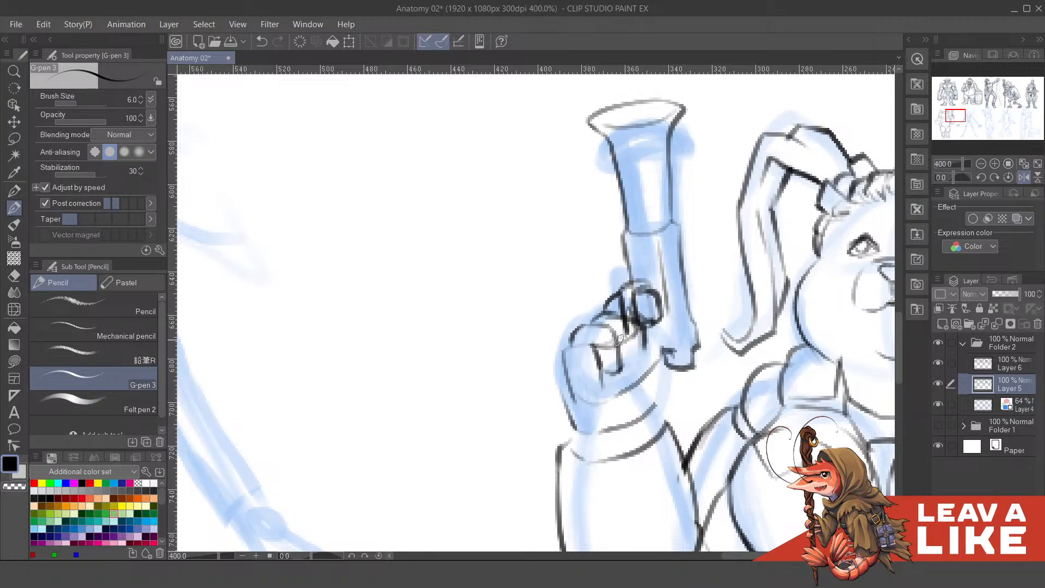
mouse_move(619, 340)
mouse_down()
mouse_move(622, 371)
mouse_move(641, 373)
mouse_up()
drag(635, 327, 641, 362)
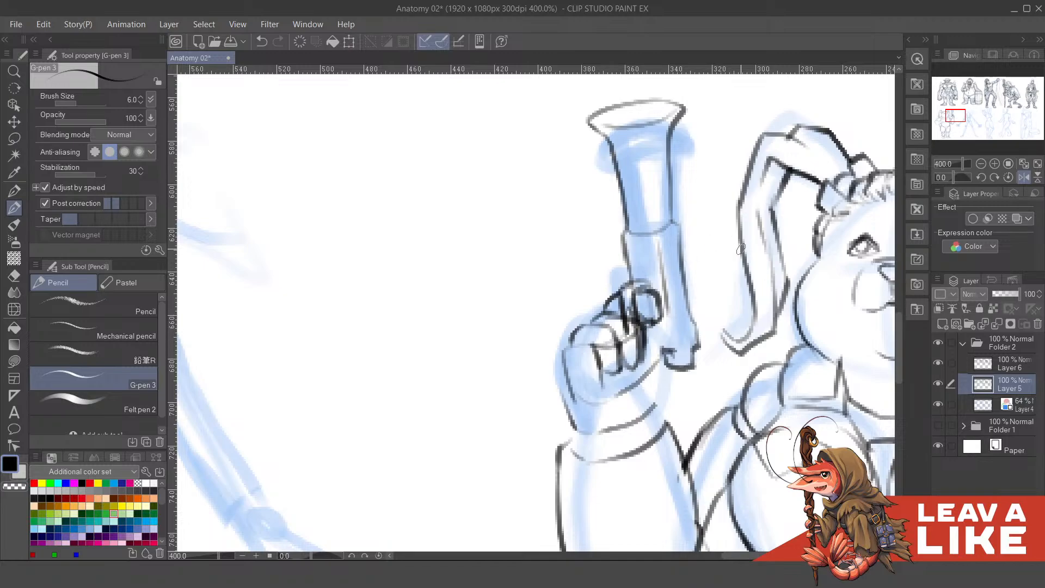
- Flip the view back to normal and refine the gun hand's palm edge and the fingers around the trigger guard
key(h)
scroll(703, 289, down, 3)
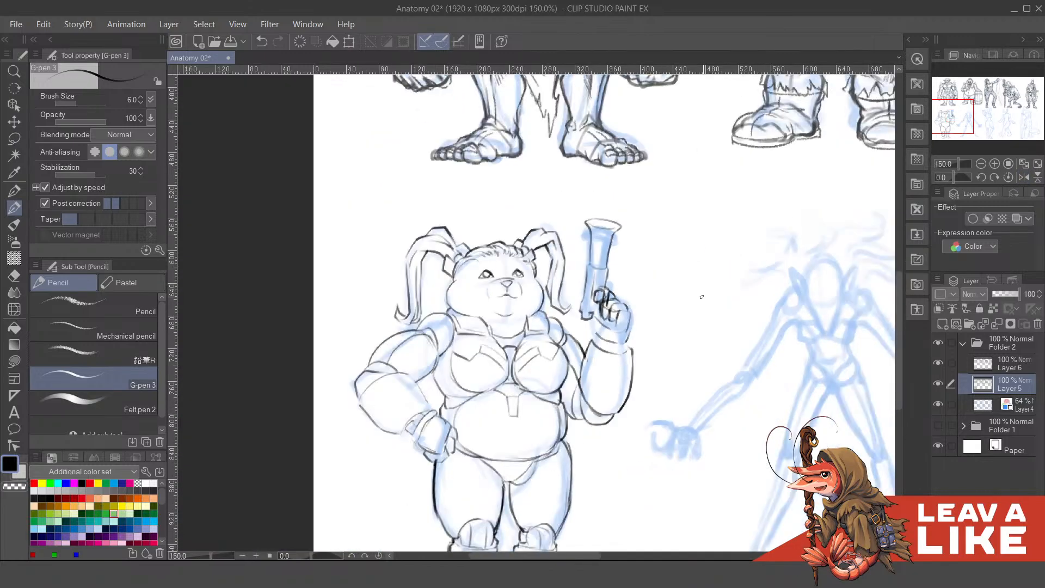
mouse_move(671, 350)
mouse_down()
mouse_move(682, 336)
mouse_move(637, 375)
mouse_up()
scroll(631, 266, up, 4)
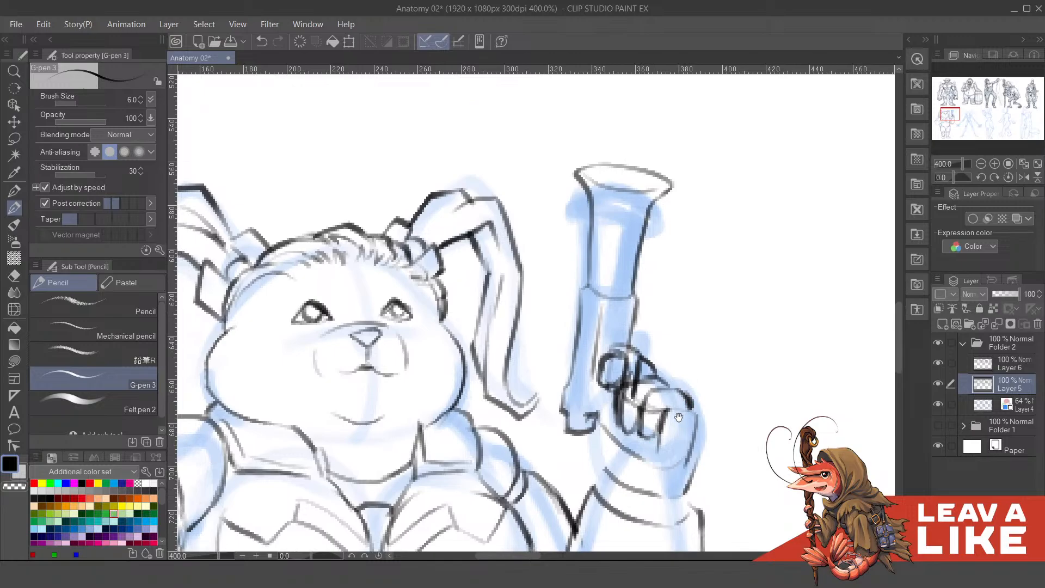
drag(679, 417, 674, 362)
mouse_move(595, 371)
mouse_down()
mouse_move(602, 421)
mouse_move(627, 436)
mouse_up()
mouse_move(688, 348)
mouse_down()
mouse_move(698, 375)
mouse_move(679, 408)
mouse_move(667, 410)
mouse_up()
key(ctrl+z)
drag(632, 345, 650, 392)
mouse_move(665, 358)
mouse_down()
mouse_move(670, 335)
mouse_move(674, 380)
mouse_move(664, 364)
mouse_move(654, 369)
mouse_move(654, 358)
mouse_move(680, 364)
mouse_move(684, 388)
mouse_move(654, 366)
mouse_move(657, 350)
mouse_move(664, 371)
mouse_up()
key(c)
key(c)
mouse_move(698, 293)
mouse_down()
mouse_move(591, 403)
mouse_move(680, 327)
mouse_up()
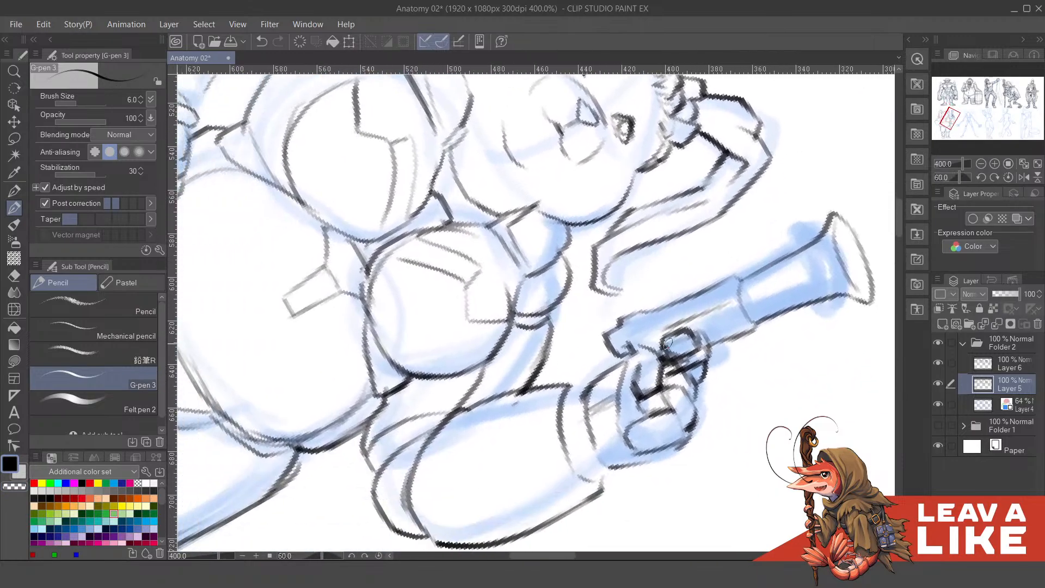
key(ctrl+z)
key(ctrl+z)
key(ctrl+z)
key(ctrl+z)
key(ctrl+z)
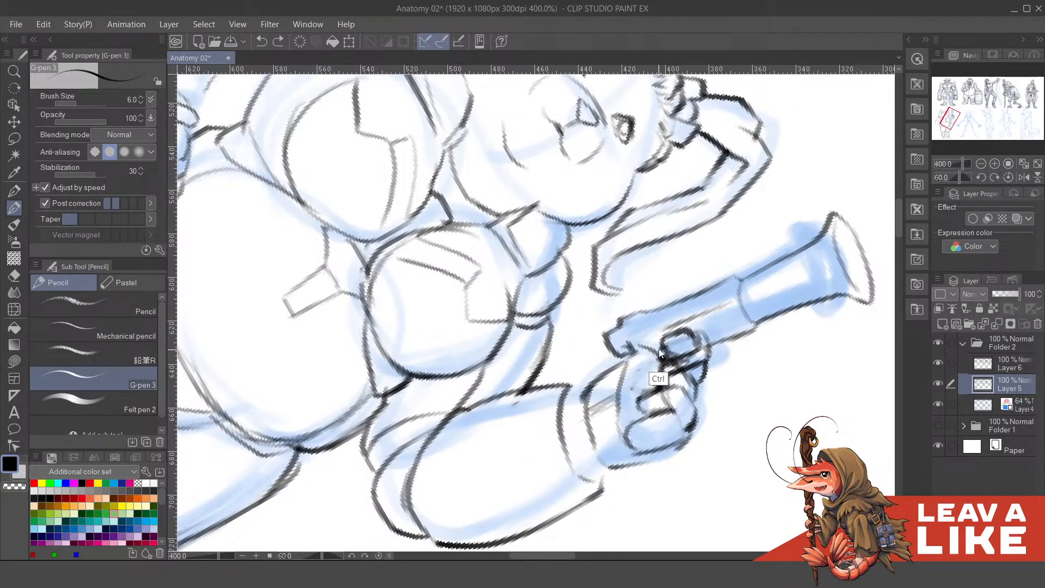
- Draw the thumb and its base behind the pistol's butt, erasing overlapping lines with the transparent colour
mouse_move(635, 371)
mouse_down()
mouse_move(661, 385)
mouse_move(657, 356)
mouse_move(663, 383)
mouse_move(646, 359)
mouse_move(639, 380)
mouse_move(630, 350)
mouse_move(631, 363)
mouse_move(648, 357)
mouse_move(637, 352)
mouse_move(628, 360)
mouse_move(664, 371)
mouse_move(619, 361)
mouse_move(600, 387)
mouse_move(626, 370)
mouse_up()
key(c)
key(c)
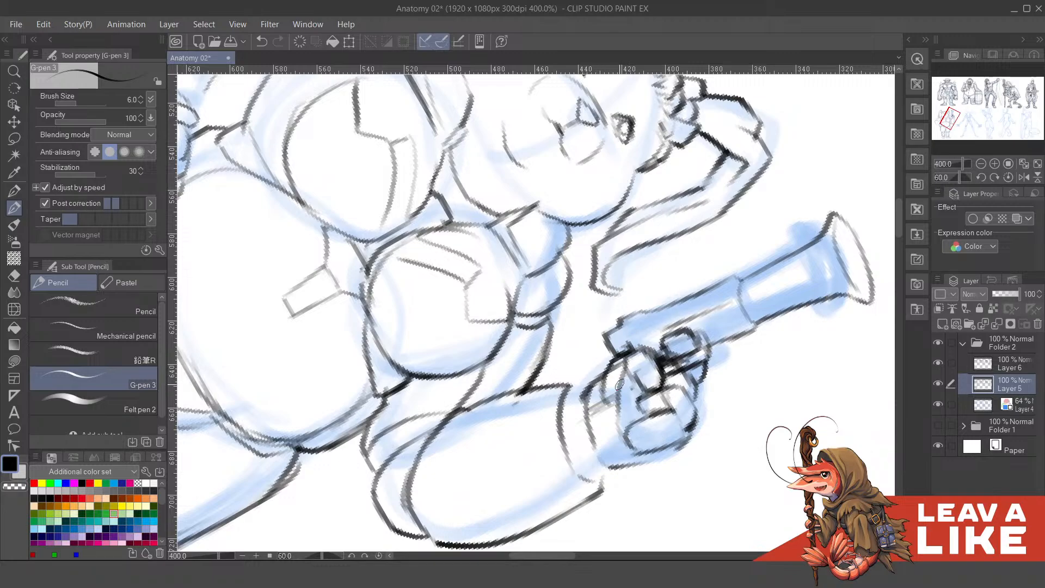
key(c)
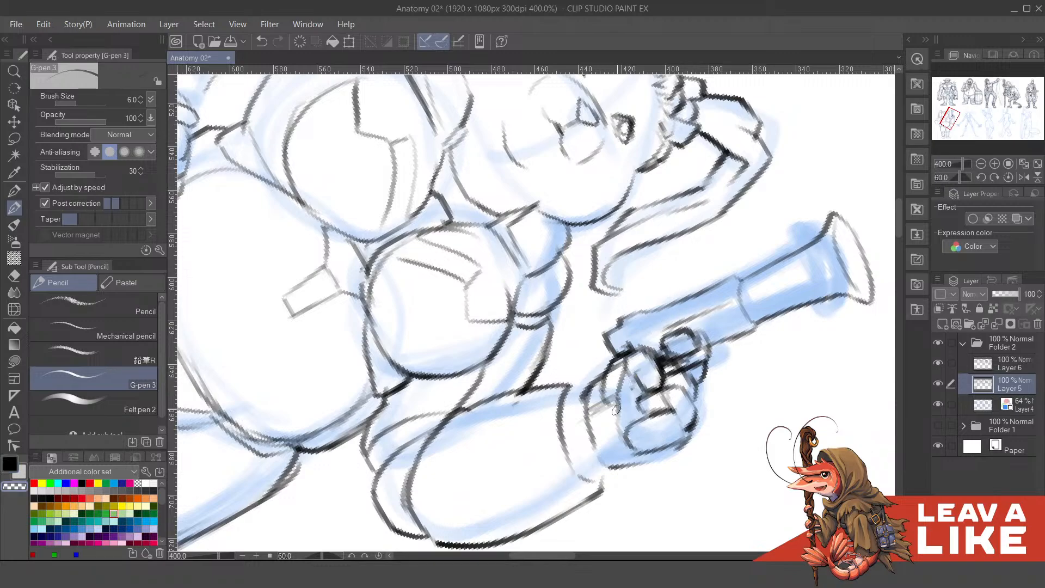
key(c)
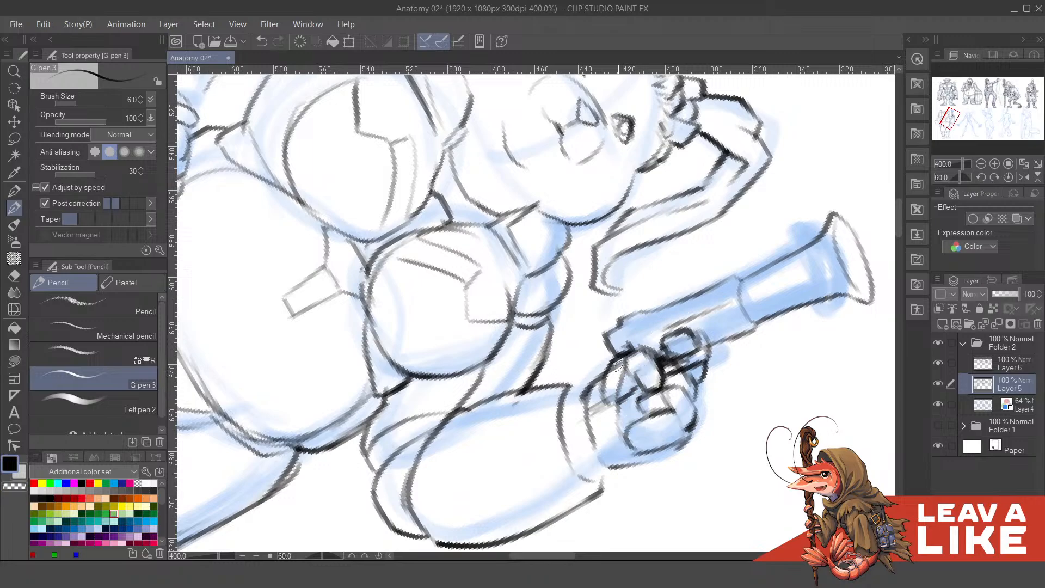
- Flip the view horizontally and redraw the pistol barrel's long edge from the flared muzzle to the trigger guard with a heavier line
key(c)
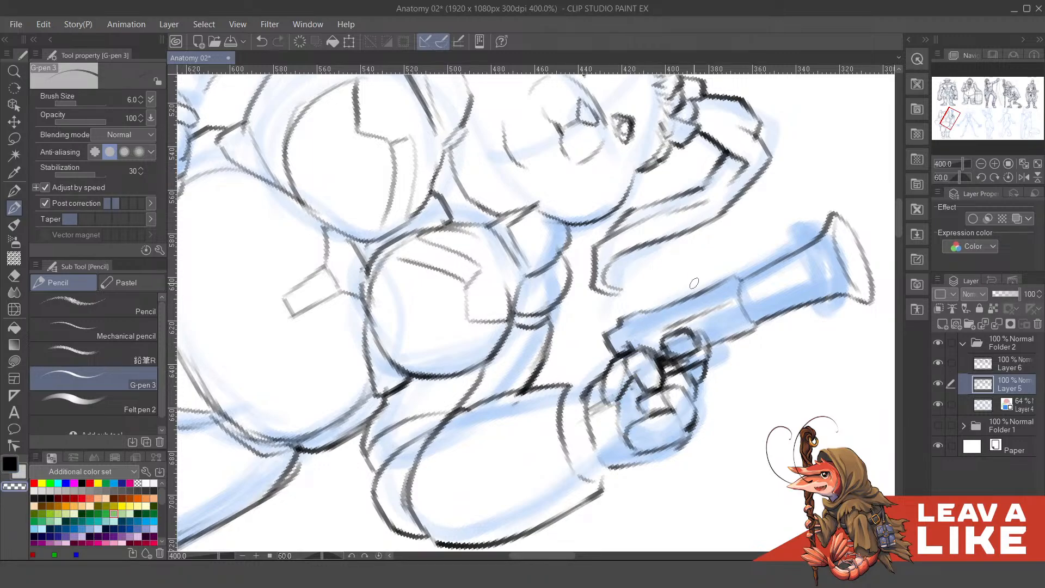
key(h)
key(asciicircum)
key(asciicircum)
key(asciicircum)
key(asciicircum)
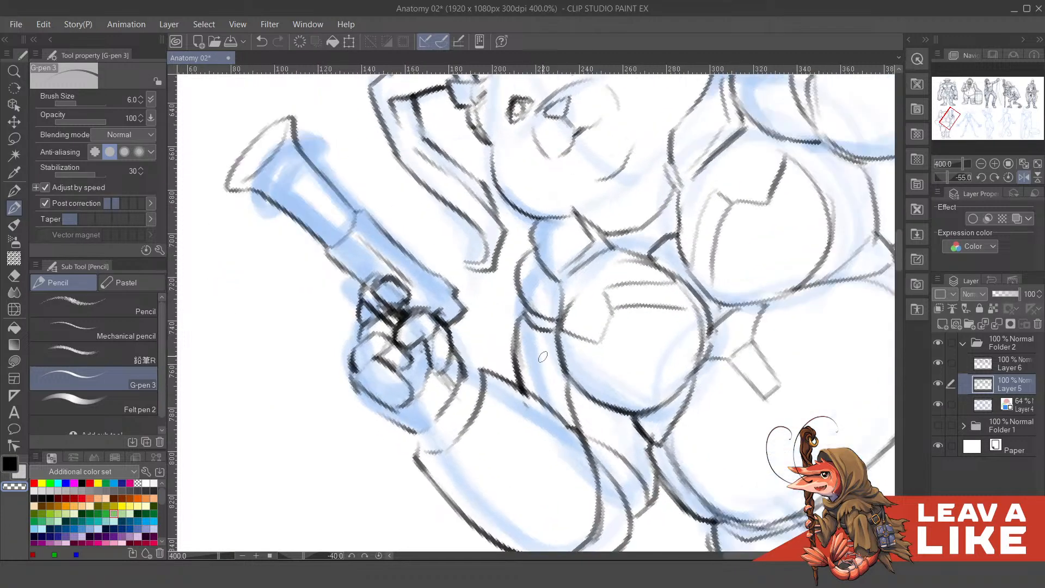
key(ctrl+minus)
key(ctrl+minus)
key(minus)
key(asciicircum)
key(asciicircum)
key(asciicircum)
key(asciicircum)
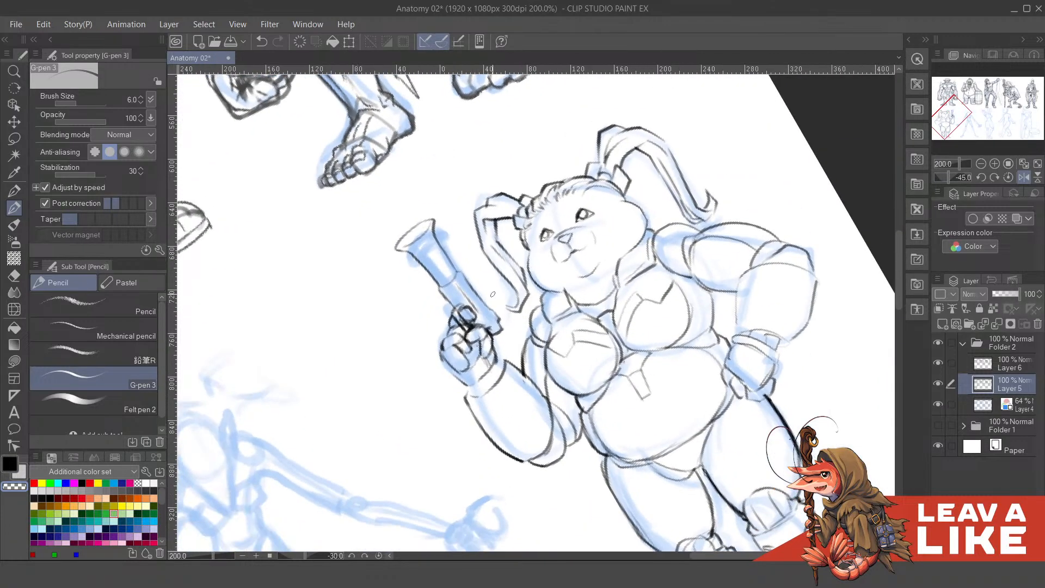
key(ctrl+plus)
key(ctrl+plus)
drag(464, 268, 674, 425)
mouse_move(515, 334)
mouse_down()
mouse_move(569, 394)
mouse_move(530, 358)
mouse_move(601, 475)
mouse_up()
key(ctrl+z)
key(c)
key(ctrl+z)
drag(574, 425, 601, 467)
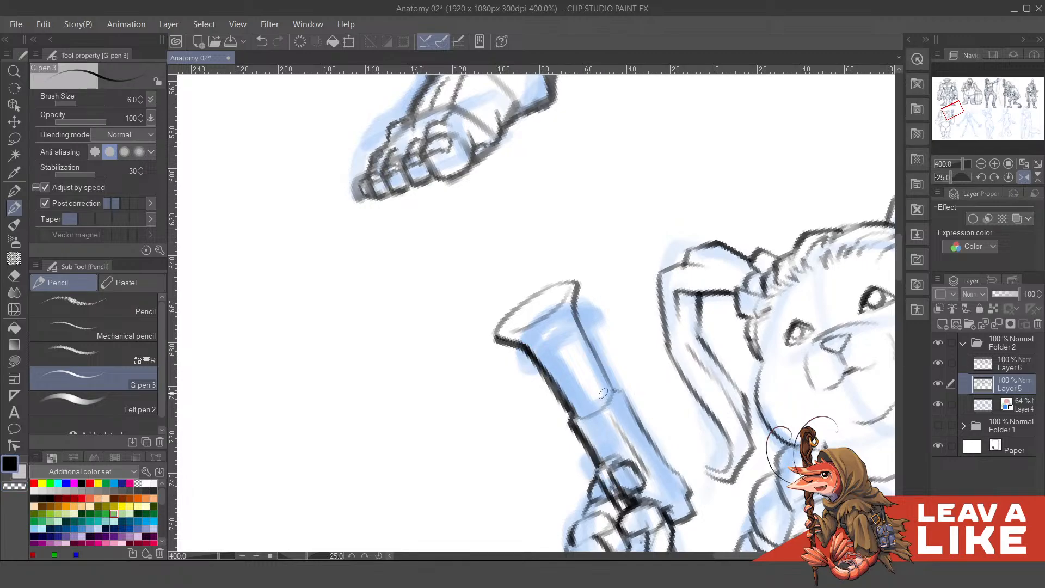
drag(627, 400, 630, 403)
drag(578, 356, 585, 367)
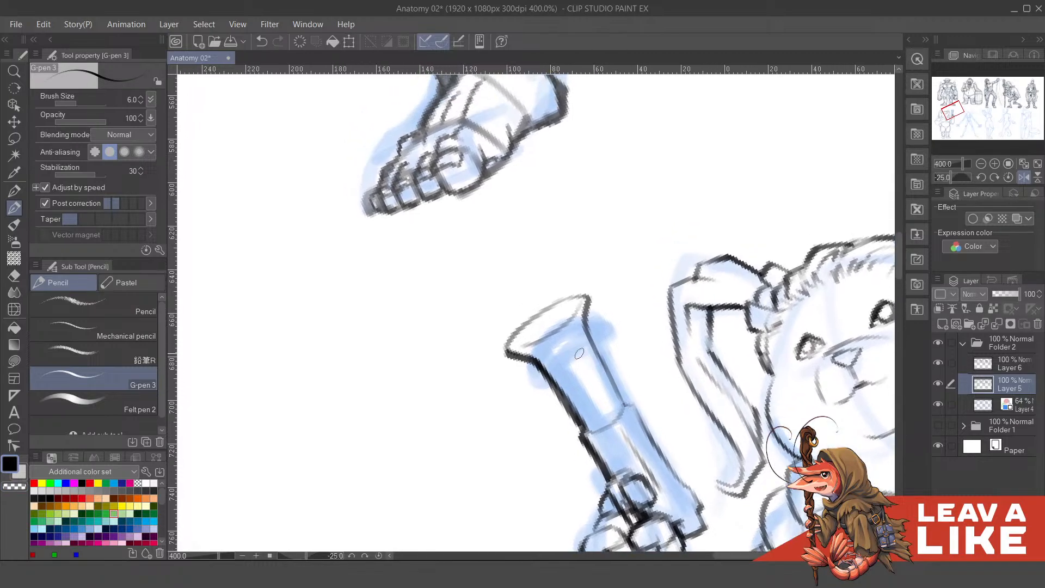
- Darken the bore opening inside the pistol's flared muzzle and strengthen the opposite edge of the barrel
mouse_move(541, 339)
mouse_down()
mouse_move(580, 304)
mouse_move(595, 306)
mouse_move(587, 327)
mouse_move(610, 377)
mouse_move(597, 359)
mouse_move(678, 479)
mouse_up()
key(ctrl+z)
key(ctrl+z)
scroll(619, 362, down, 3)
drag(619, 364, 643, 406)
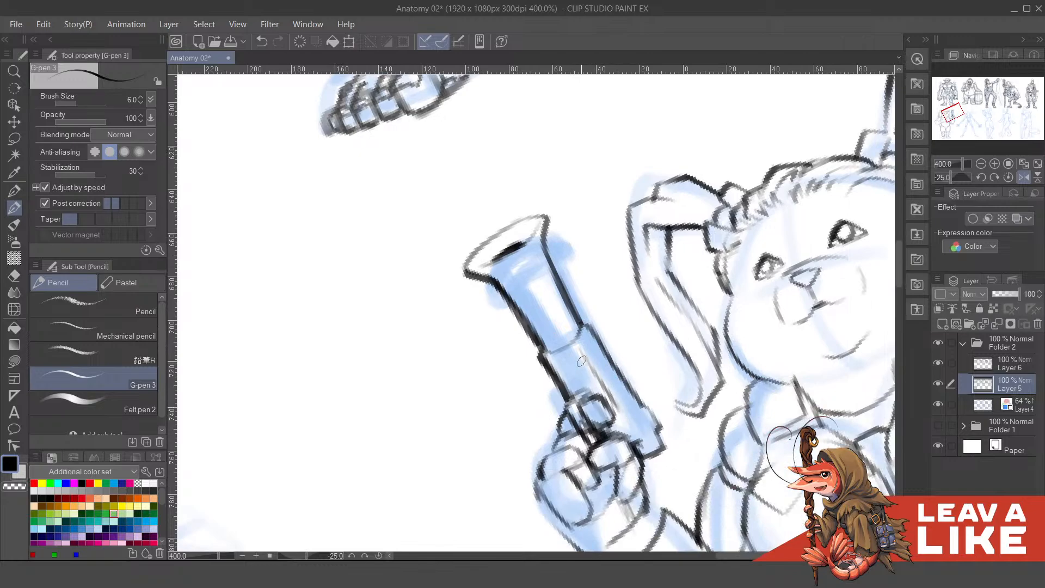
- Draw a curved double band around the pistol where the flared barrel meets the rear section
drag(547, 362, 590, 337)
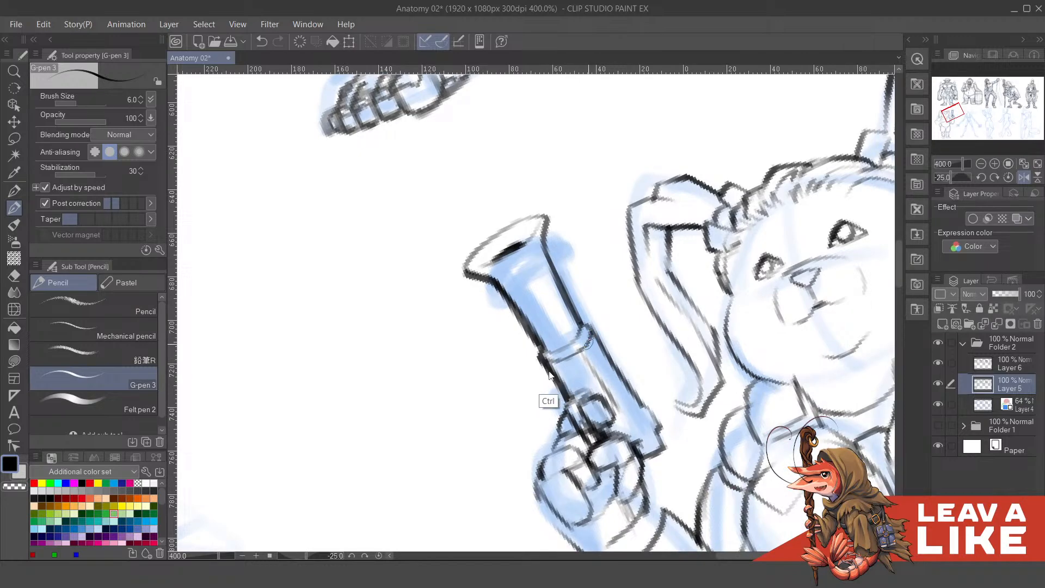
key(ctrl+z)
drag(551, 368, 584, 351)
scroll(582, 348, down, 3)
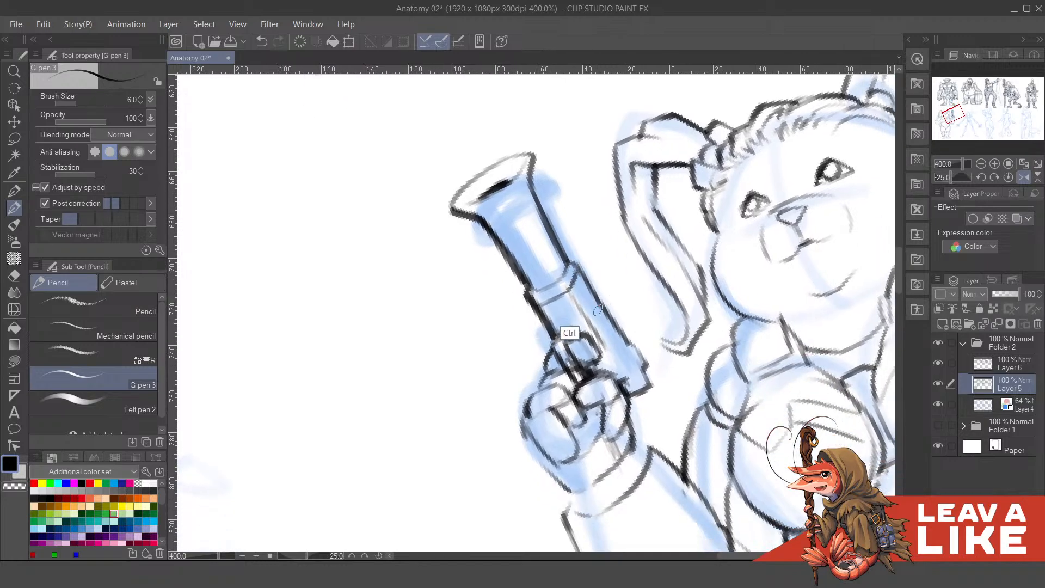
drag(538, 297, 578, 275)
drag(626, 310, 630, 318)
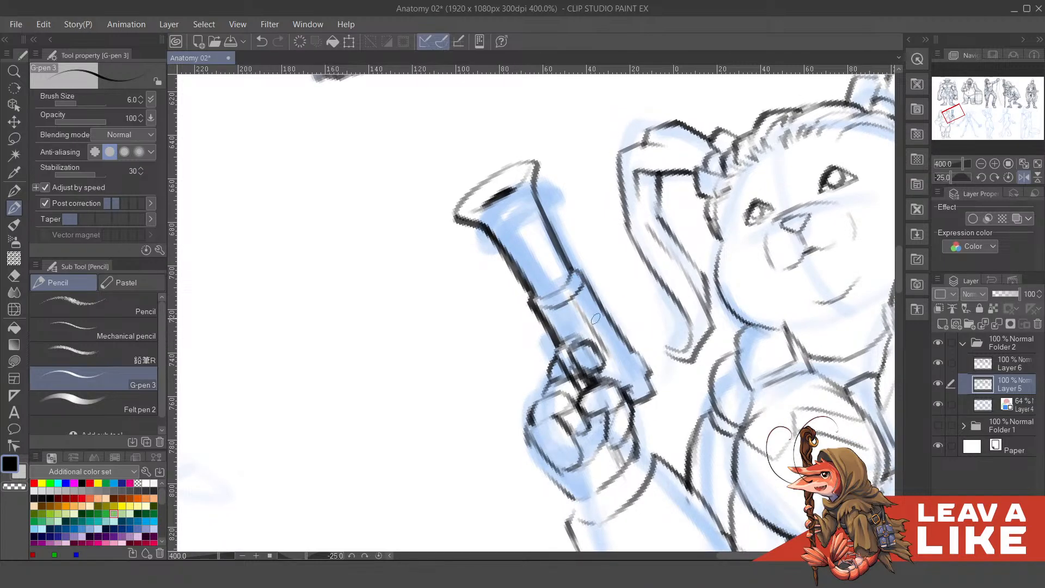
- Draw a lengthwise line along the pistol's rear section from the band toward the trigger guard
mouse_move(569, 305)
mouse_down()
mouse_move(594, 348)
mouse_move(577, 293)
mouse_move(614, 367)
mouse_up()
key(ctrl+z)
key(ctrl+z)
key(ctrl+z)
key(ctrl+z)
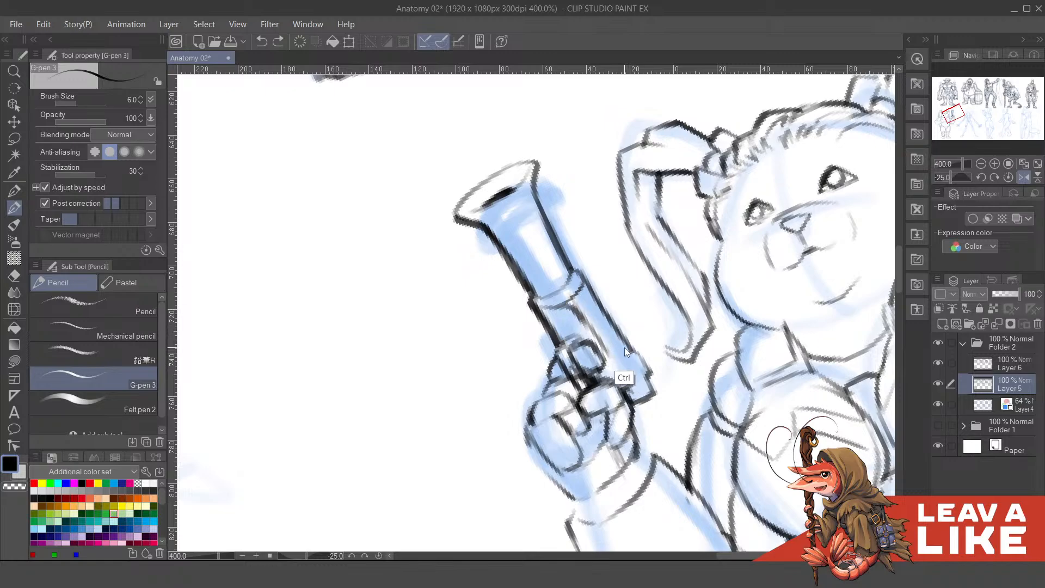
drag(572, 301, 594, 333)
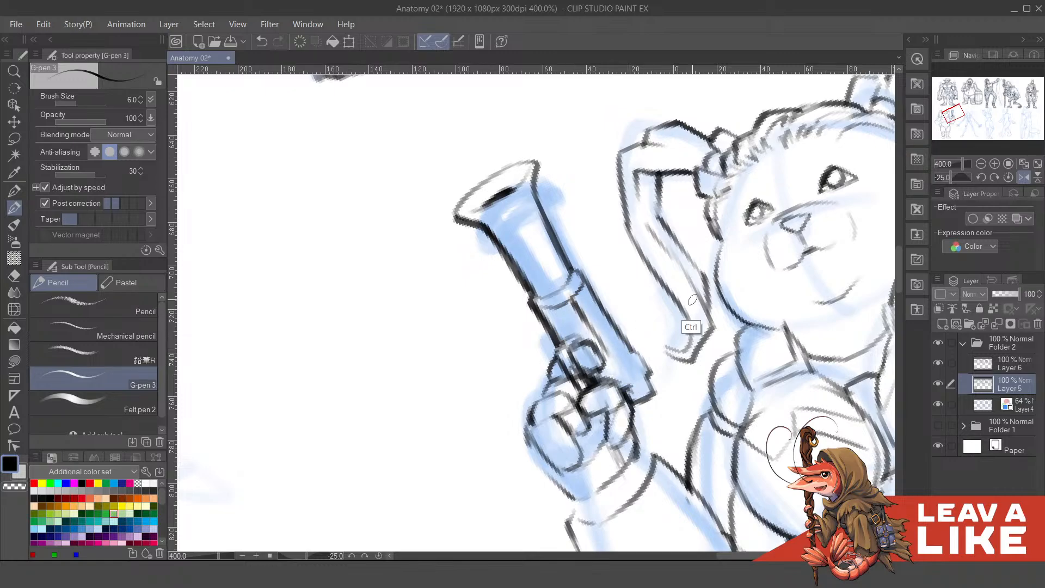
- Draw the rounded lock shape on the pistol's rear between the trigger guard and the butt end
scroll(692, 318, down, 2)
key(minus)
key(minus)
key(minus)
key(minus)
key(minus)
scroll(698, 279, up, 2)
mouse_move(551, 290)
mouse_down()
mouse_move(557, 326)
mouse_move(521, 333)
mouse_move(575, 317)
mouse_move(565, 331)
mouse_move(573, 344)
mouse_move(561, 333)
mouse_move(573, 311)
mouse_move(523, 339)
mouse_move(565, 352)
mouse_up()
key(ctrl+z)
key(ctrl+z)
key(ctrl+z)
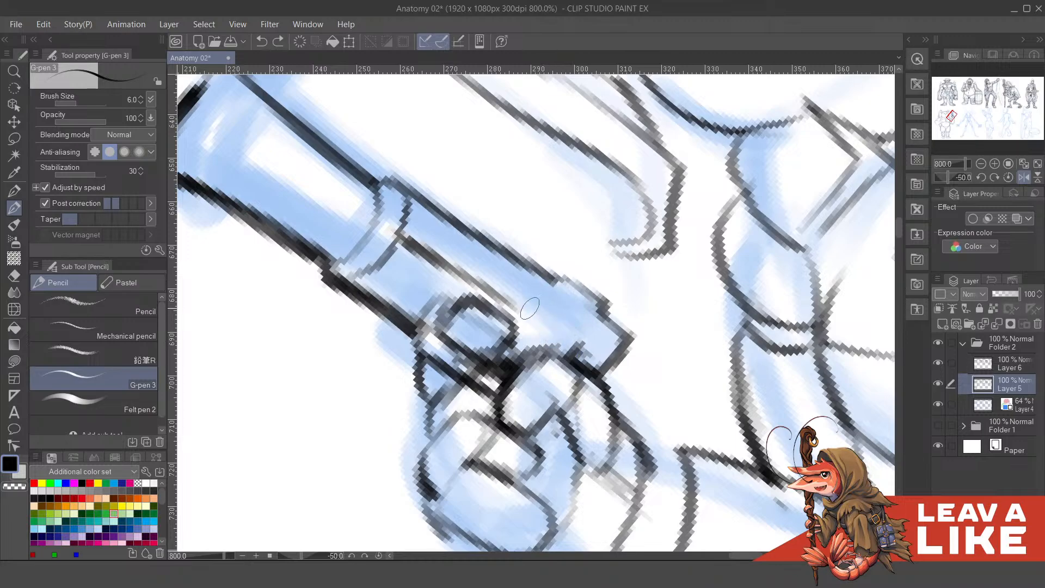
mouse_move(521, 309)
mouse_down()
mouse_move(579, 337)
mouse_move(575, 349)
mouse_up()
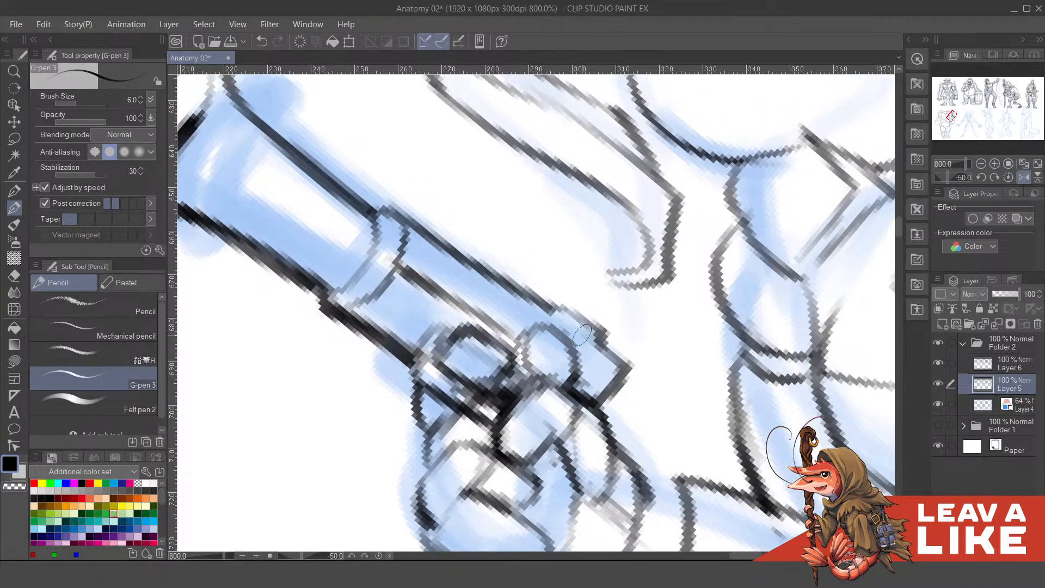
scroll(544, 307, up, 1)
mouse_move(551, 309)
mouse_down()
mouse_move(554, 328)
mouse_move(580, 344)
mouse_up()
- Hide the blue construction on Layer 4 so only the black line sketch shows
scroll(688, 286, down, 7)
key(asciicircum)
key(asciicircum)
key(asciicircum)
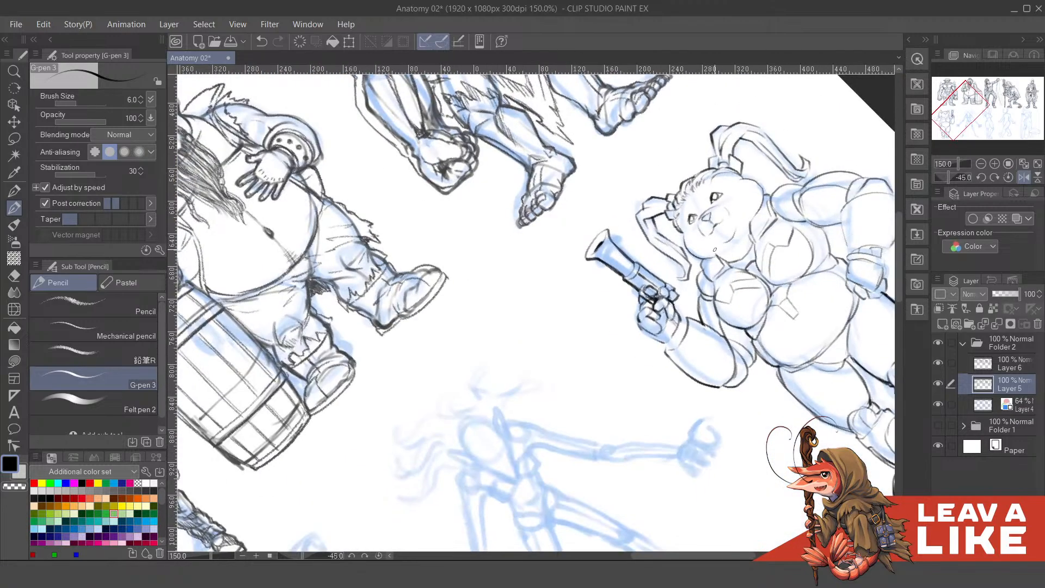
click(938, 403)
key(asciicircum)
key(asciicircum)
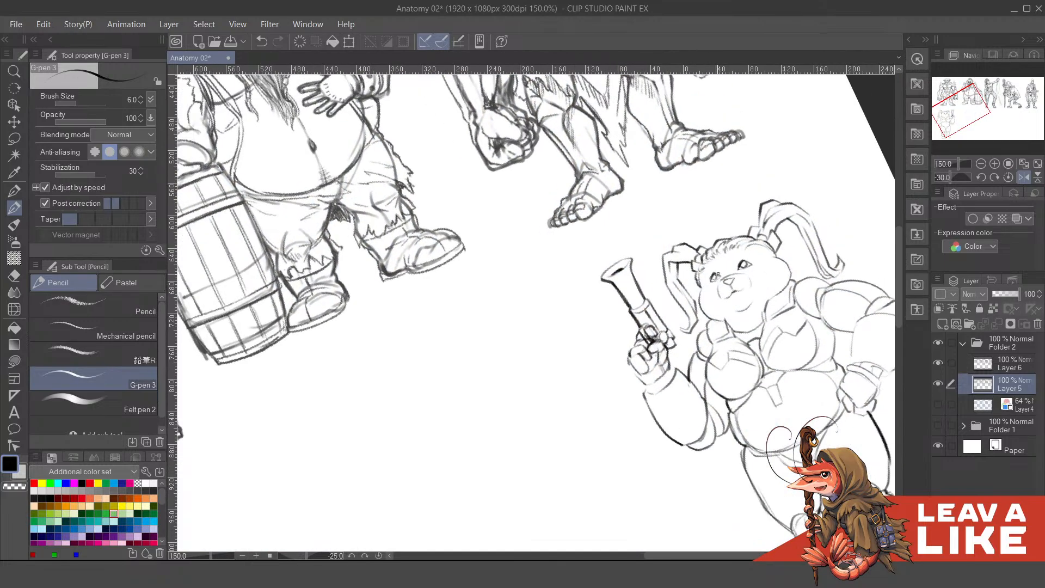
- Redraw the gun hand's curled fingers and the rounded palm outline below the trigger guard
scroll(657, 363, up, 4)
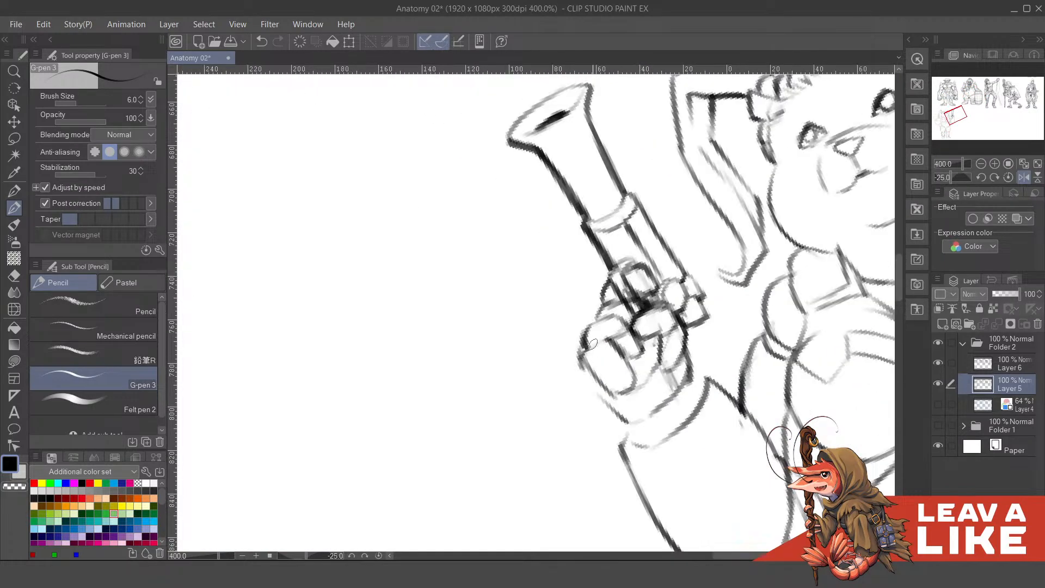
key(ctrl+z)
drag(612, 340, 588, 350)
mouse_move(588, 349)
mouse_down()
mouse_move(611, 375)
mouse_move(596, 349)
mouse_move(607, 390)
mouse_move(589, 353)
mouse_move(611, 399)
mouse_move(647, 381)
mouse_move(628, 378)
mouse_move(635, 393)
mouse_move(667, 344)
mouse_move(644, 382)
mouse_move(662, 335)
mouse_up()
drag(633, 396, 662, 348)
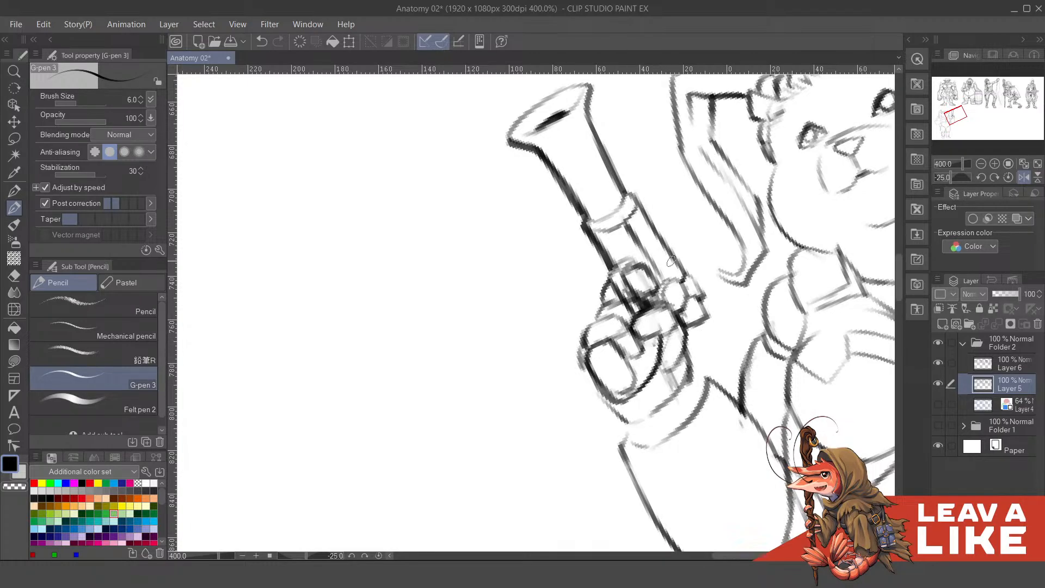
- Flip the view back to normal and draw the wrist lines joining the gun hand to the forearm cuff
scroll(731, 240, down, 3)
key(h)
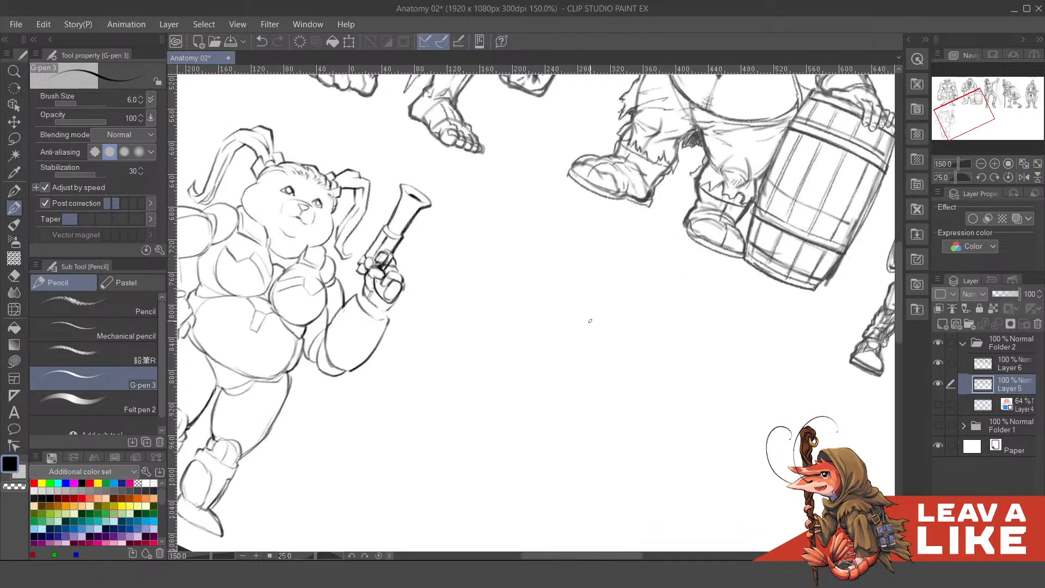
key(minus)
key(minus)
key(minus)
drag(539, 347, 779, 249)
scroll(598, 260, up, 3)
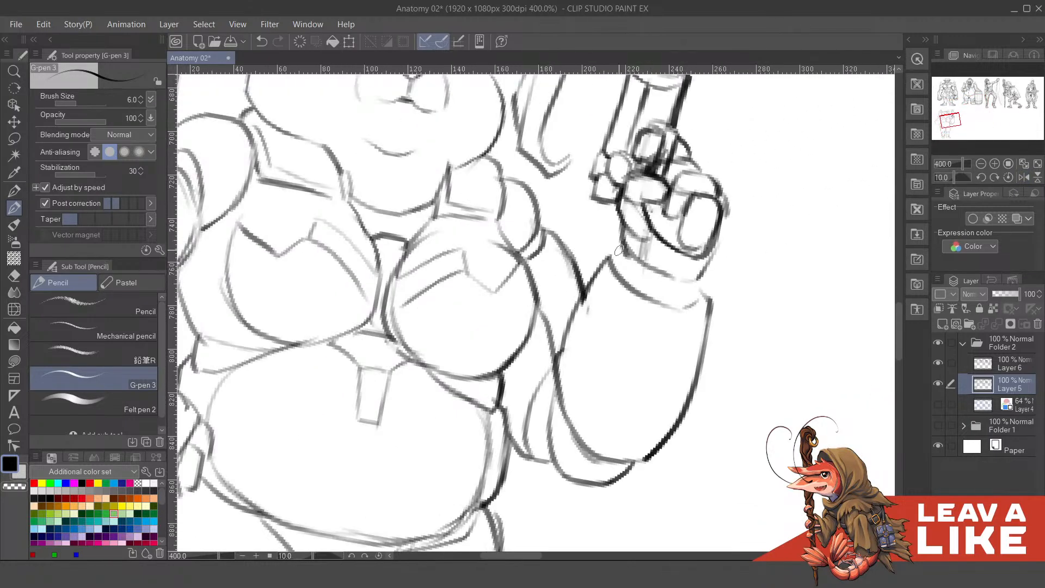
drag(619, 250, 629, 264)
drag(695, 278, 701, 305)
drag(616, 257, 624, 253)
drag(704, 281, 710, 309)
- Straighten the view and examine the whole pigtailed figure and pistol with the construction hidden
scroll(736, 297, down, 4)
key(minus)
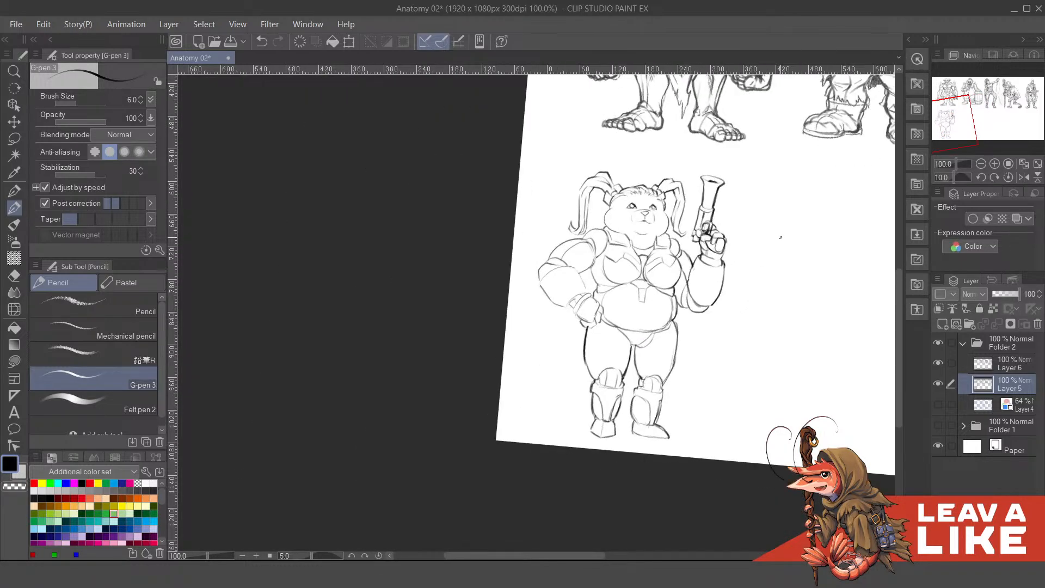
key(minus)
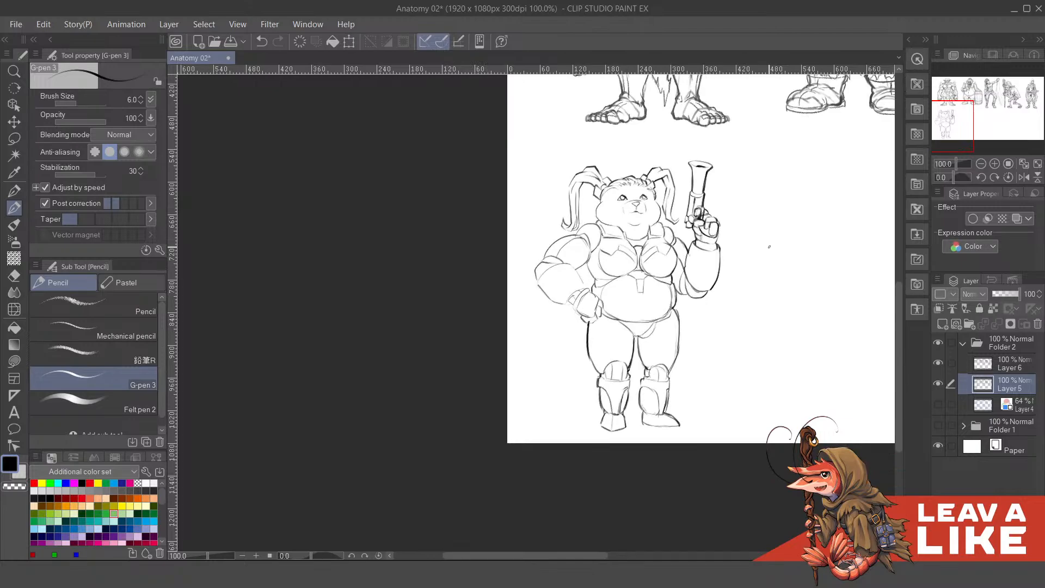
scroll(708, 239, up, 2)
mouse_move(447, 202)
mouse_down()
mouse_move(555, 301)
mouse_move(545, 329)
mouse_up()
key(ctrl+z)
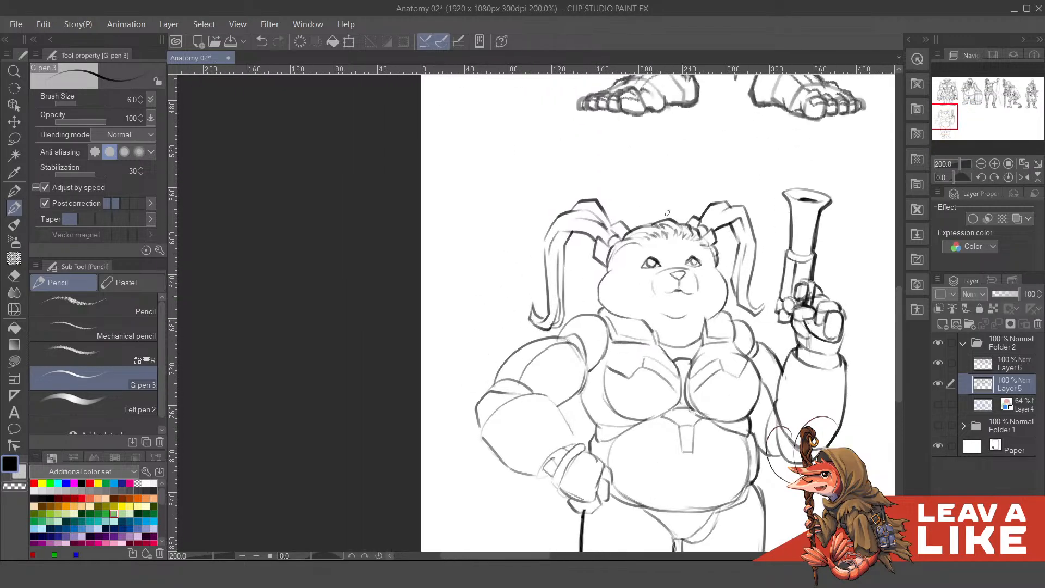
scroll(723, 174, down, 1)
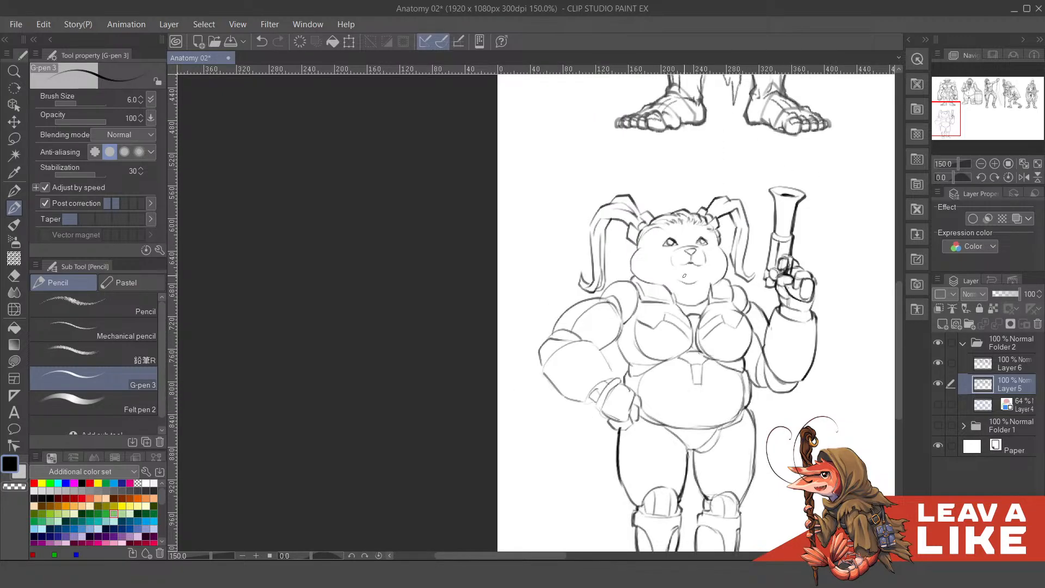
scroll(735, 271, down, 3)
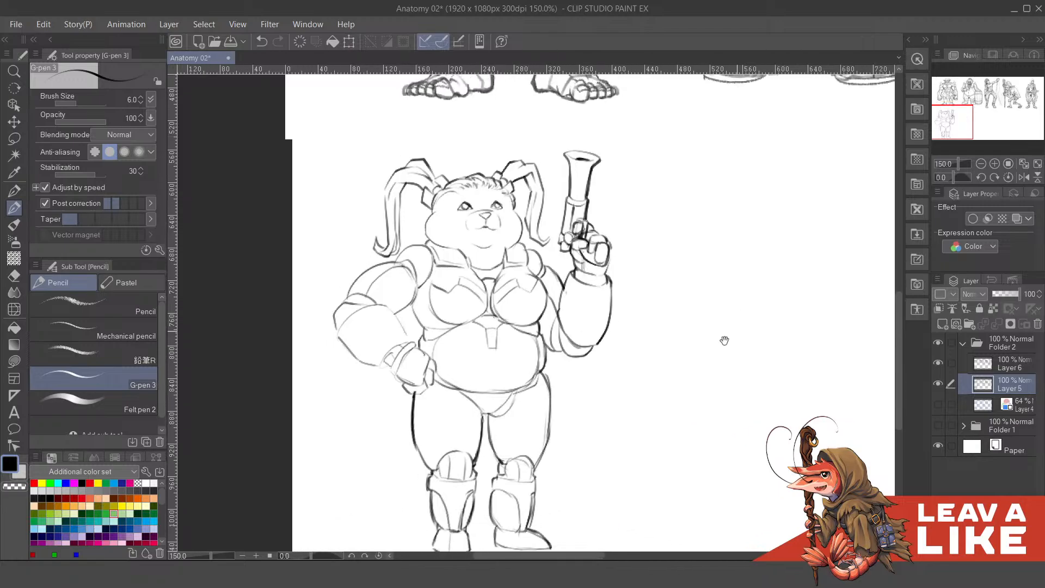
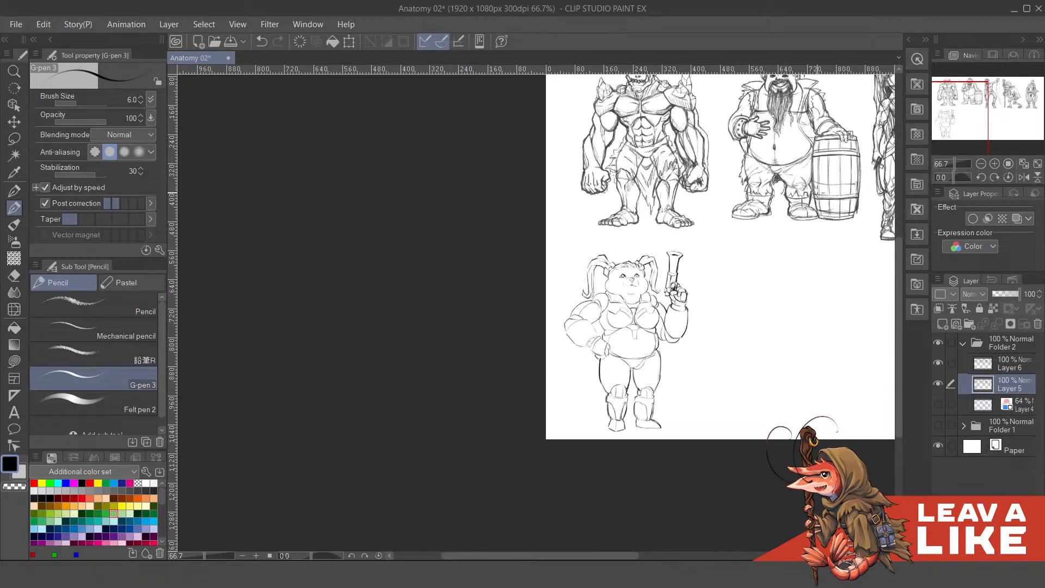
- Hide Layer 5 and examine the tusked brute's clean linework on Layer 6
scroll(662, 265, up, 4)
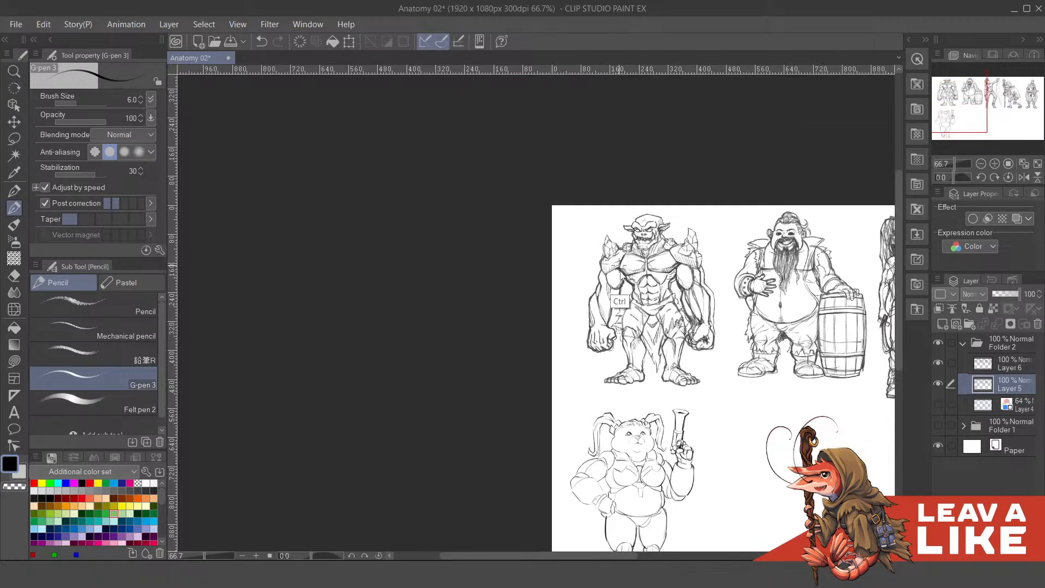
drag(672, 287, 679, 303)
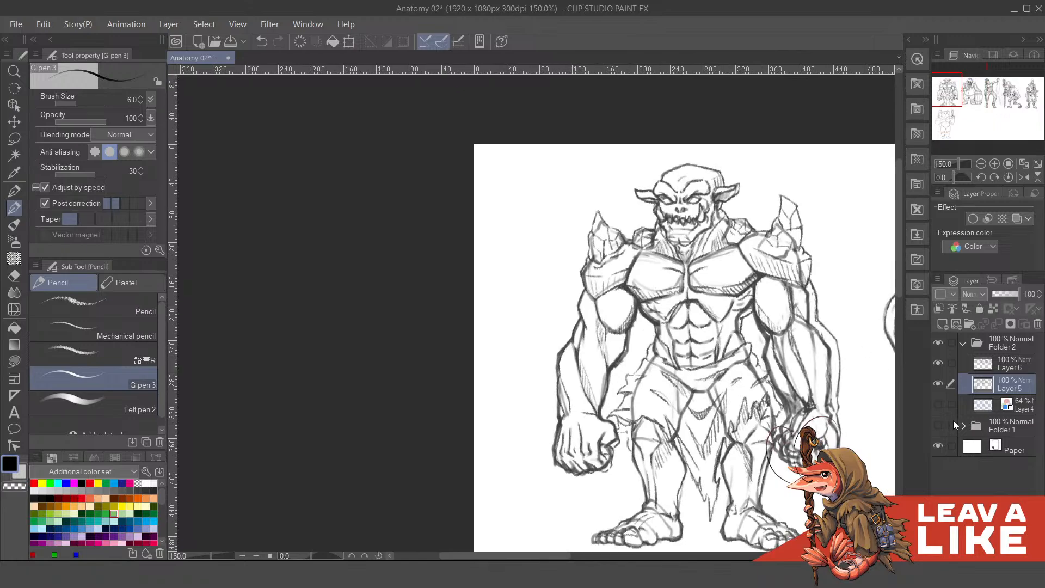
click(939, 385)
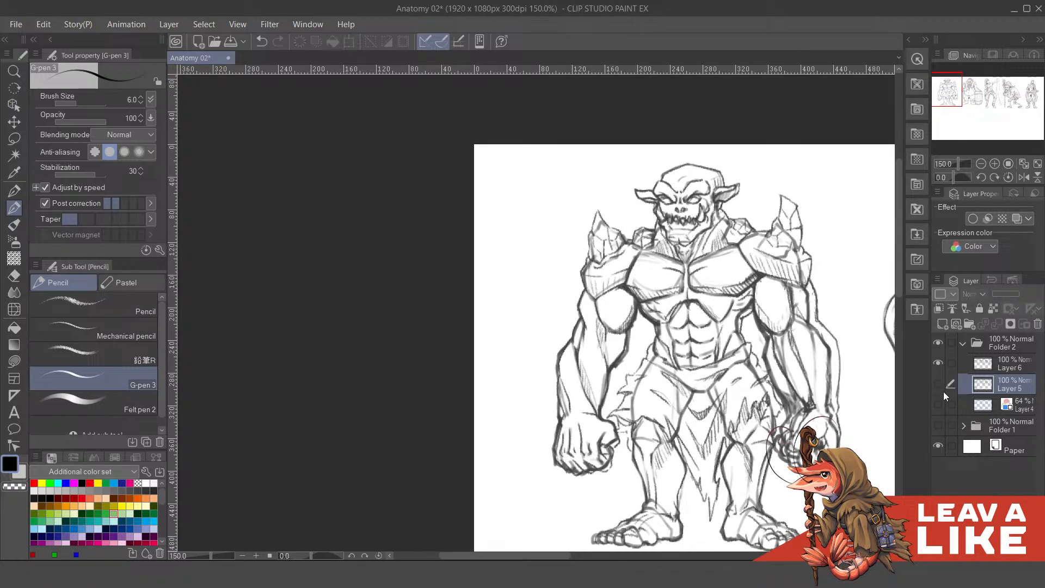
click(994, 360)
drag(611, 320, 625, 326)
key(e)
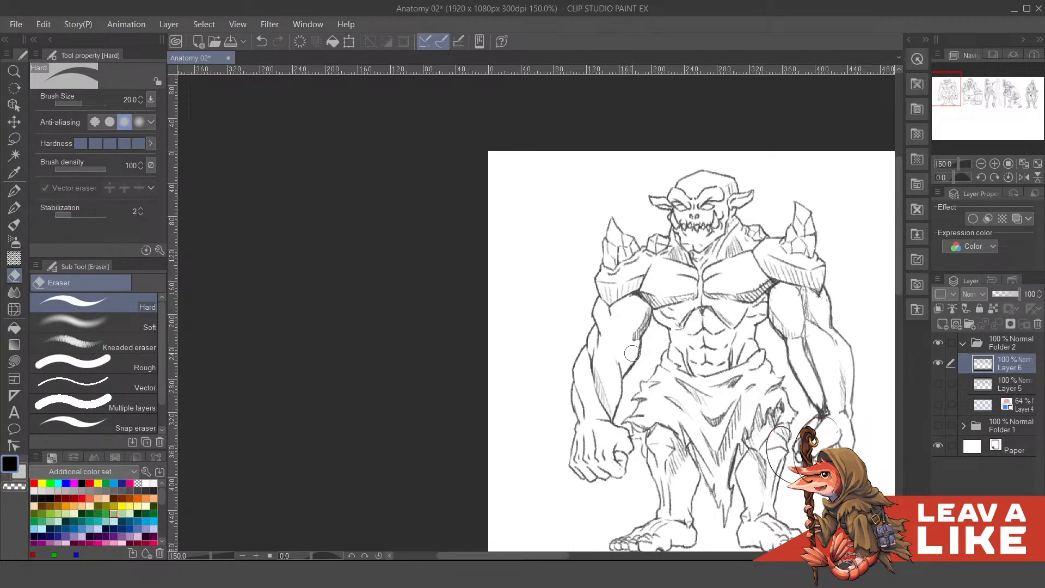
mouse_move(634, 345)
mouse_down()
mouse_move(646, 322)
mouse_move(609, 345)
mouse_up()
key(p)
key(p)
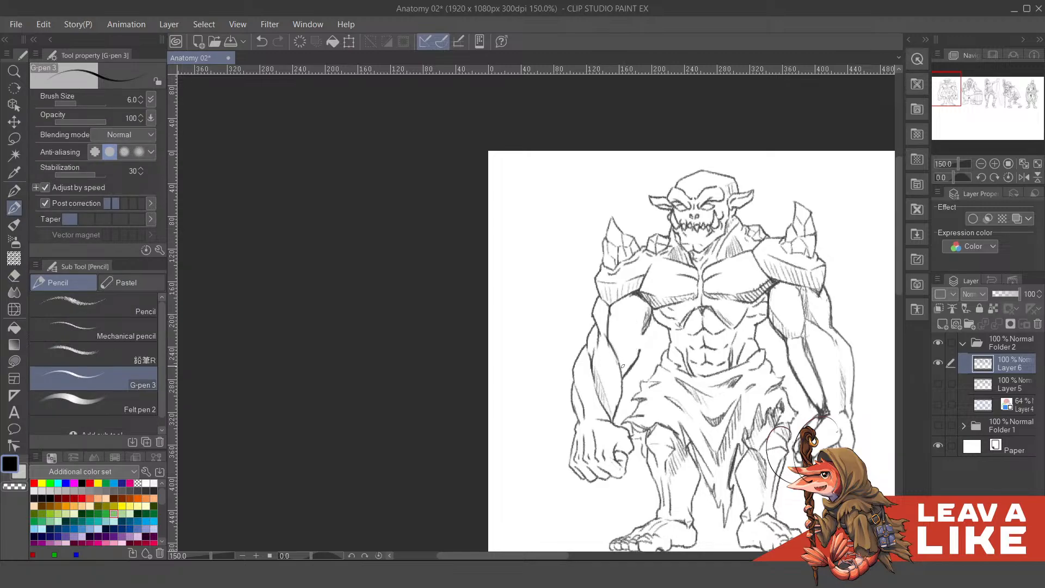
key(ctrl+z)
key(c)
mouse_move(642, 350)
mouse_down()
mouse_move(630, 371)
mouse_move(642, 351)
mouse_up()
key(c)
key(ctrl+z)
key(ctrl+z)
key(ctrl+z)
key(ctrl+z)
key(ctrl+z)
key(ctrl+z)
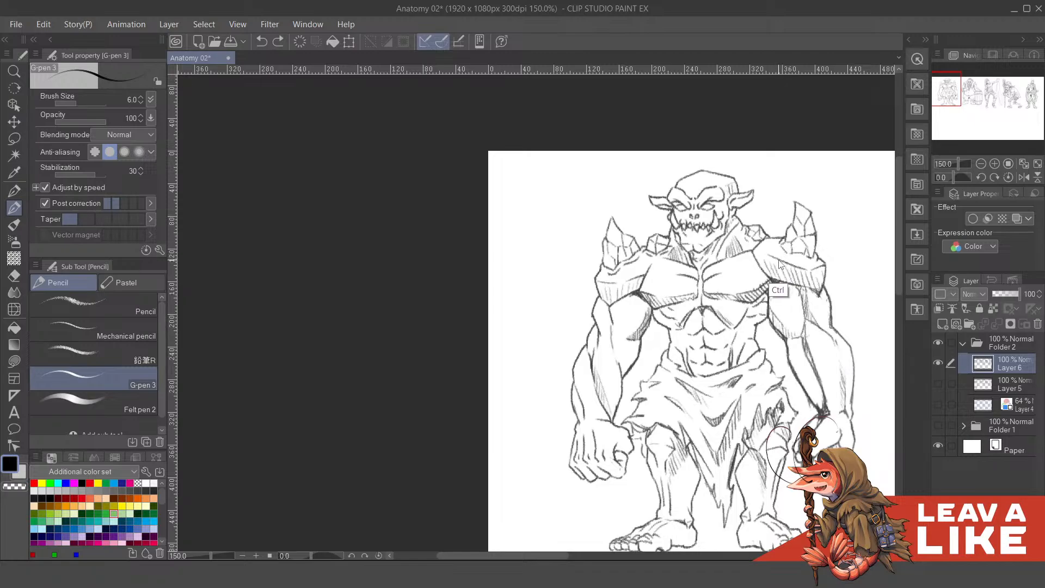
- Return to the pigtailed figure in the lower row and show Layer 5 again
drag(774, 392, 727, 190)
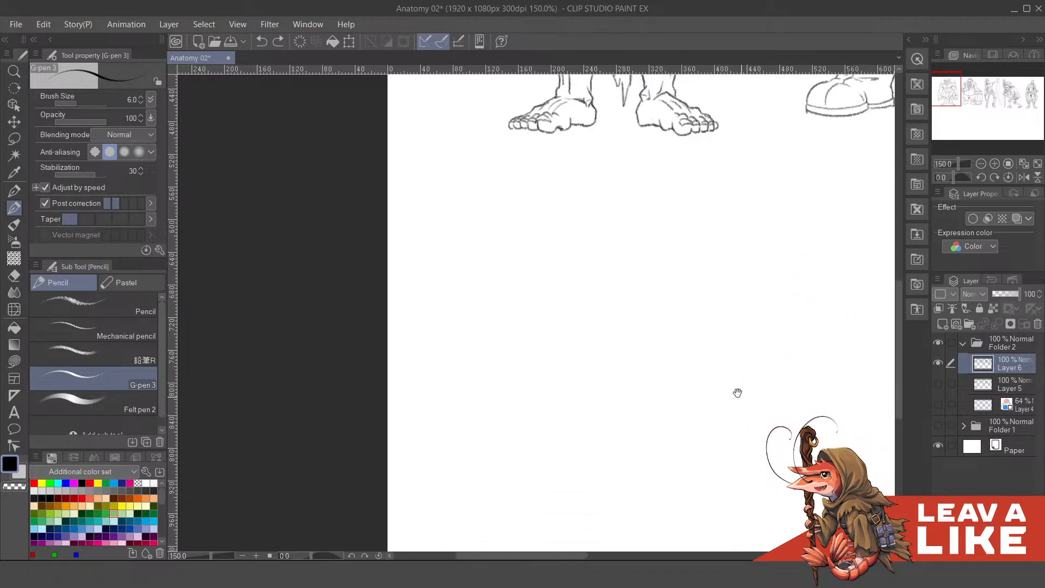
drag(737, 392, 740, 534)
mouse_move(740, 294)
mouse_down()
mouse_move(740, 431)
mouse_move(684, 185)
mouse_up()
drag(795, 480, 779, 305)
drag(814, 345, 693, 420)
click(938, 384)
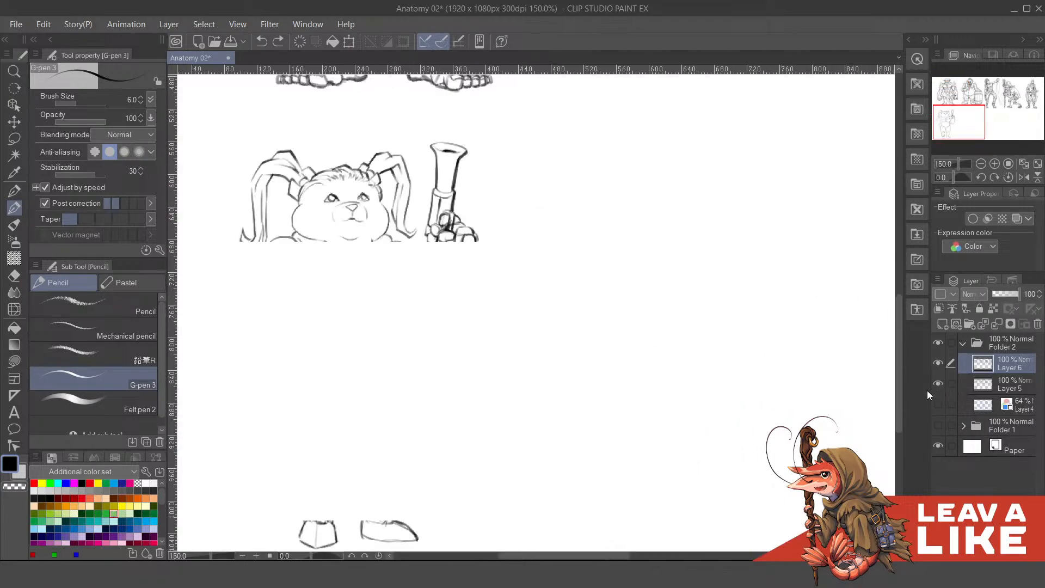
scroll(686, 347, down, 2)
scroll(798, 326, up, 1)
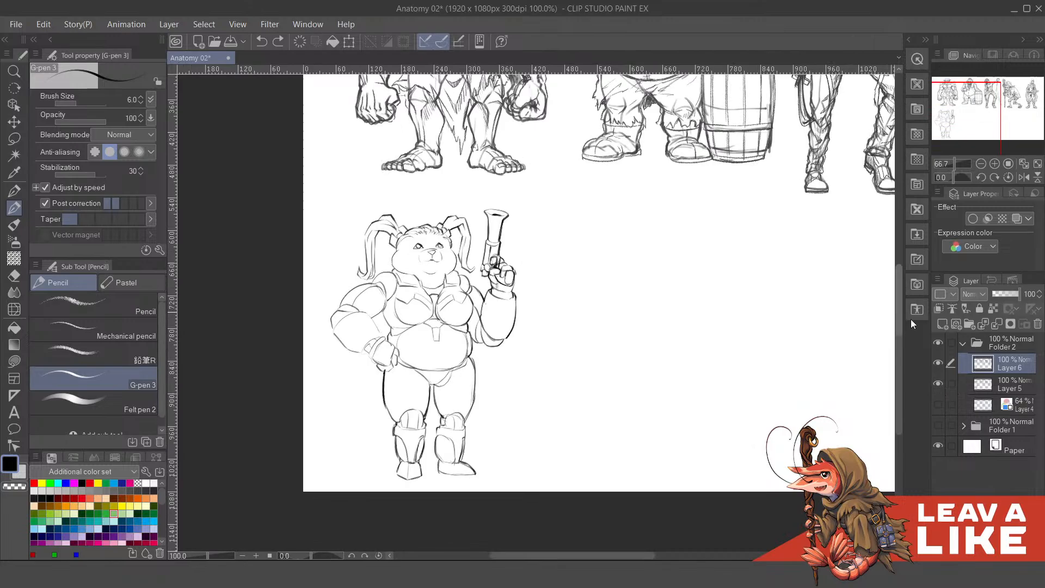
- Lower Layer 5 to 54% opacity, tint it with a red layer color and save the file
click(1008, 384)
click(1007, 297)
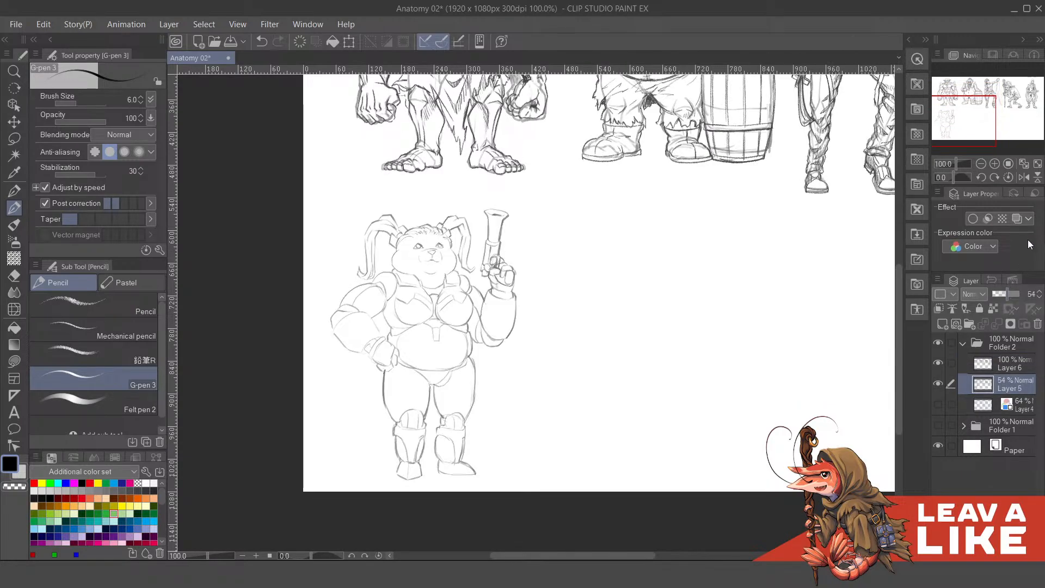
click(1017, 218)
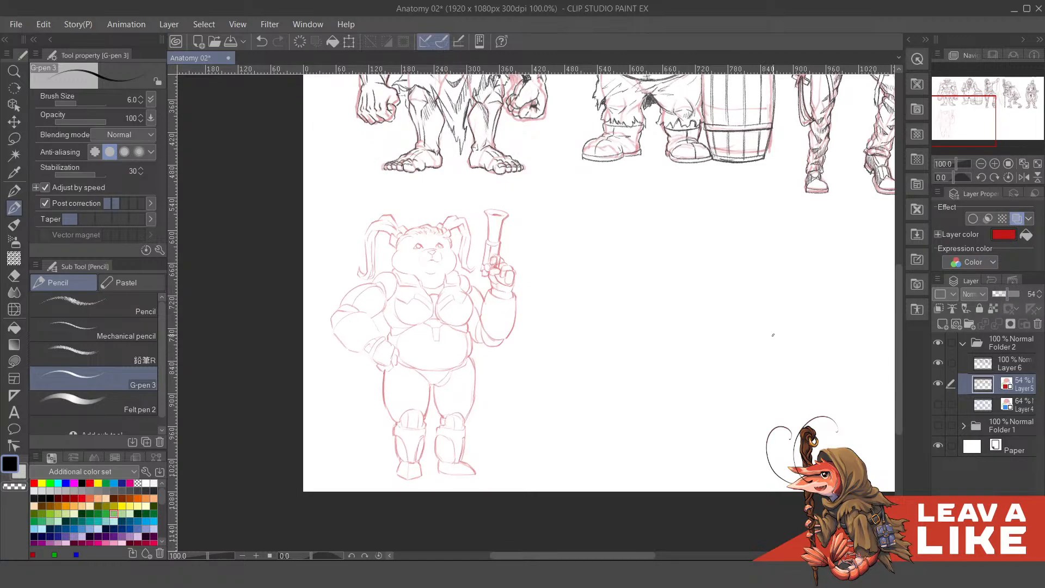
key(ctrl+s)
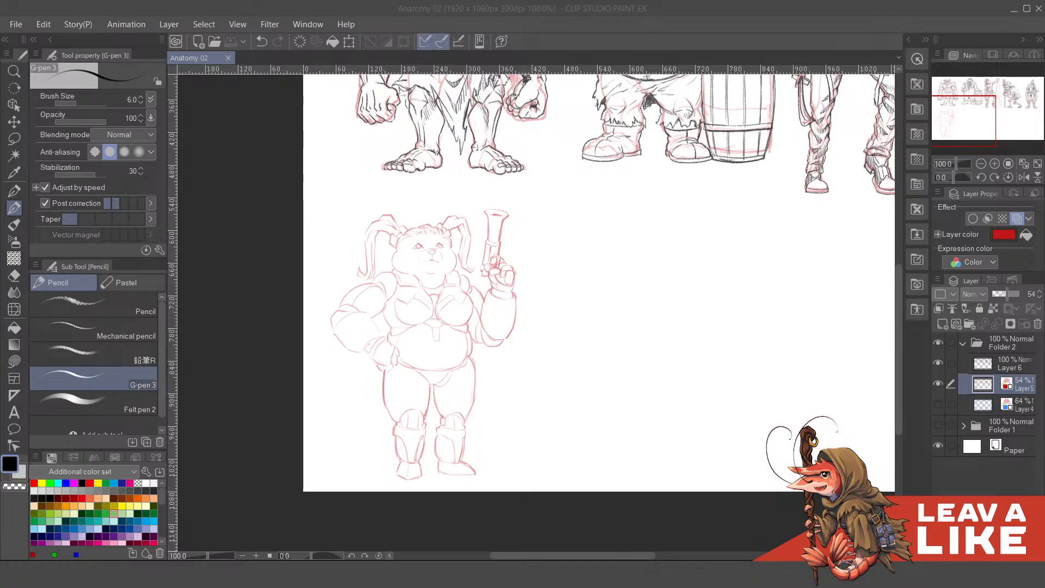
- On Layer 6, draw the pigtailed figure's left cheek outline in black over the red sketch
click(983, 364)
drag(672, 279, 758, 268)
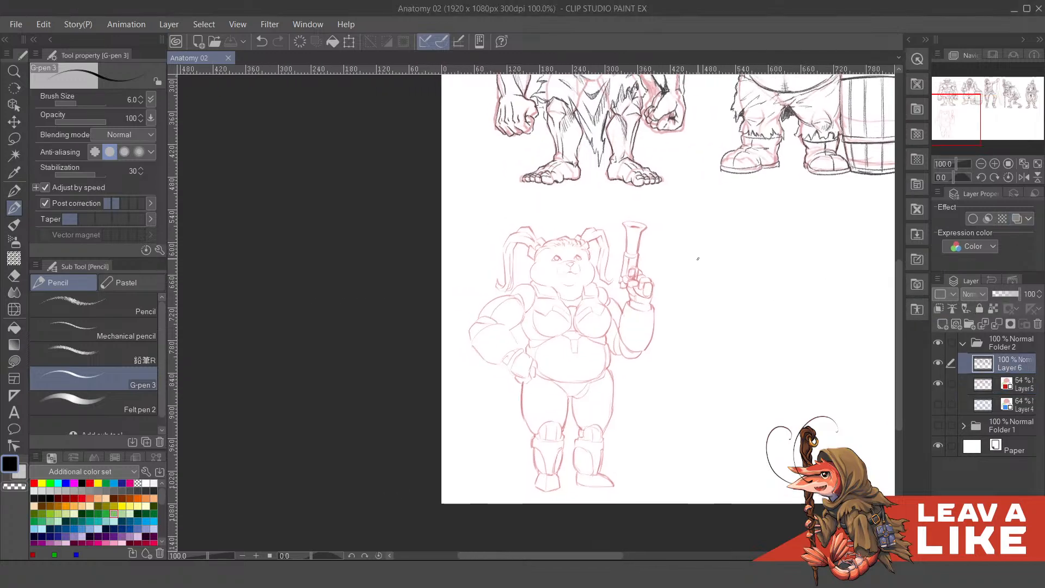
scroll(599, 280, up, 5)
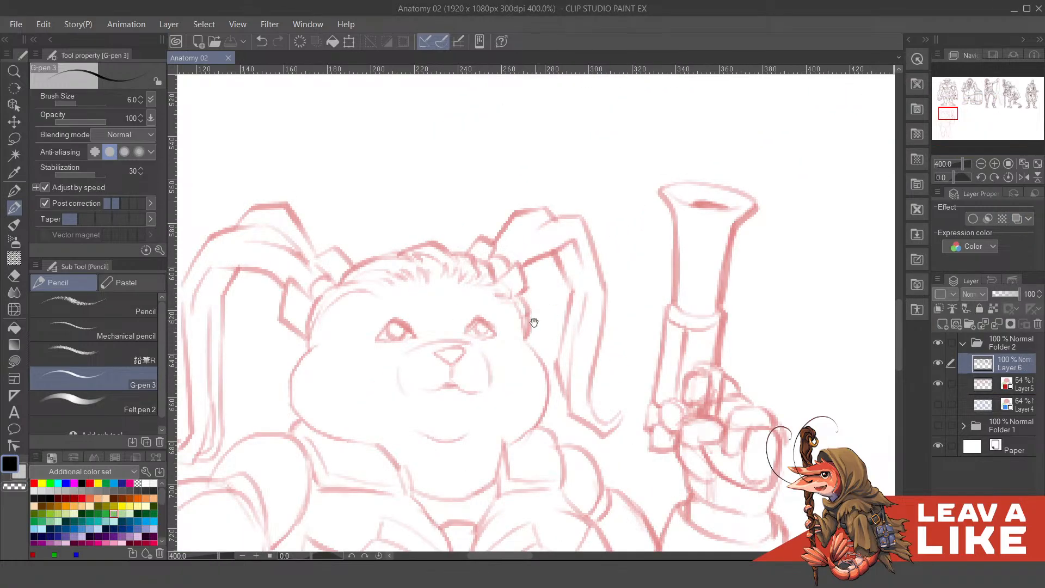
mouse_move(534, 323)
mouse_down()
mouse_move(703, 299)
mouse_move(736, 325)
mouse_up()
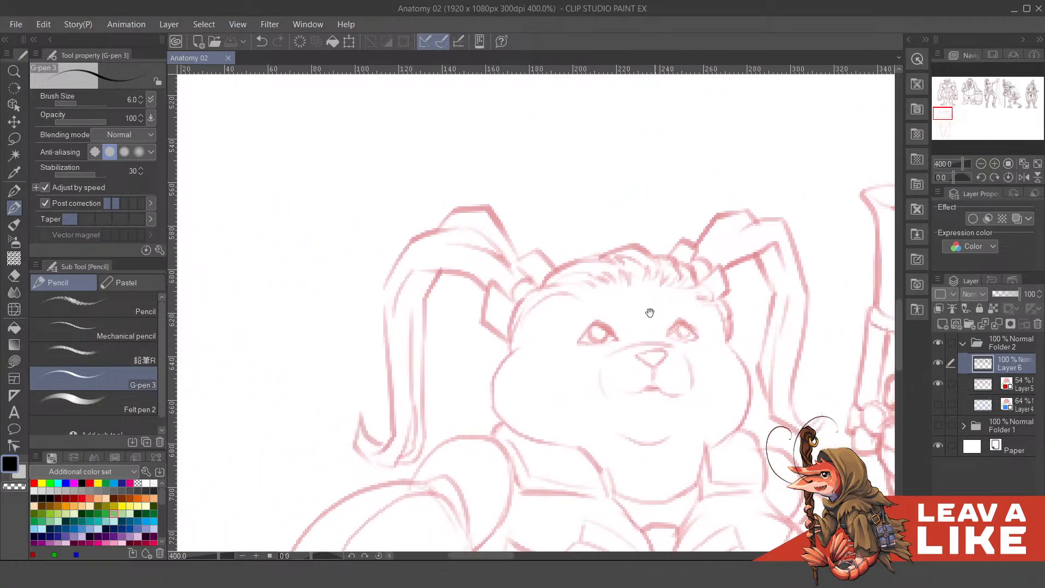
drag(650, 313, 629, 270)
mouse_move(716, 318)
mouse_down()
mouse_move(697, 277)
mouse_move(719, 373)
mouse_up()
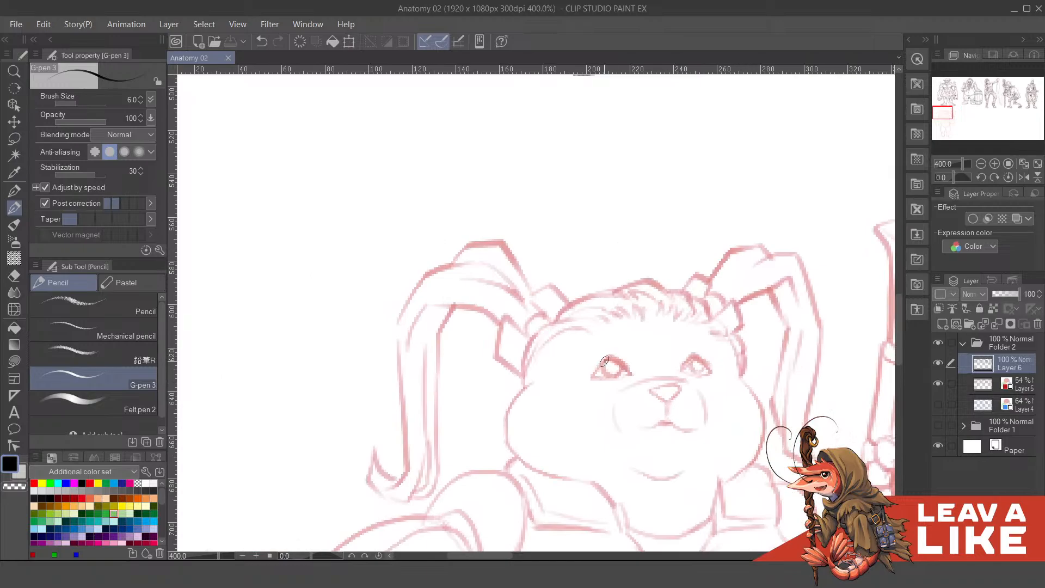
mouse_move(604, 361)
mouse_down()
mouse_move(638, 376)
mouse_move(628, 336)
mouse_up()
key(ctrl+z)
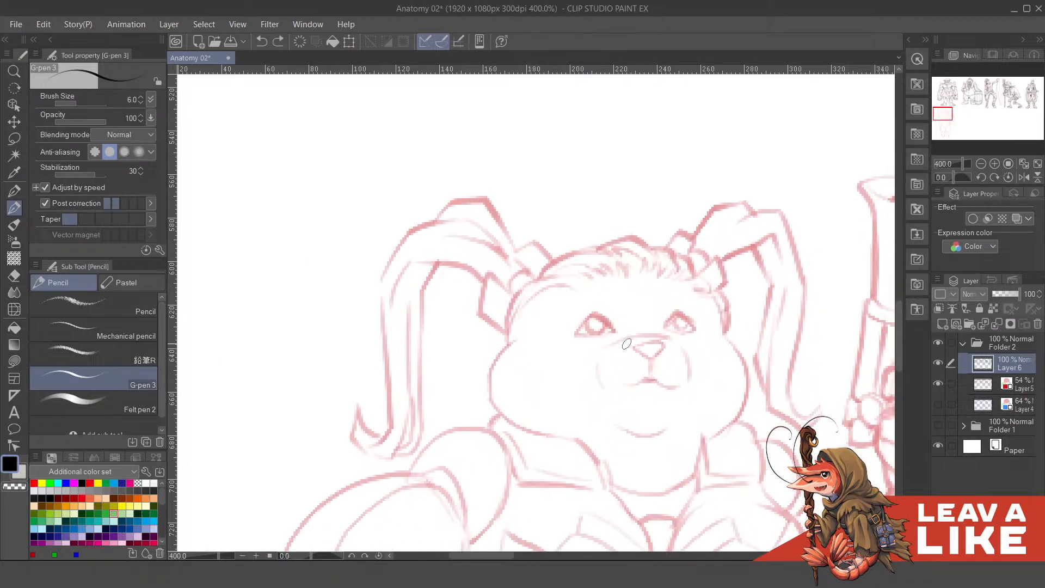
drag(521, 337, 500, 404)
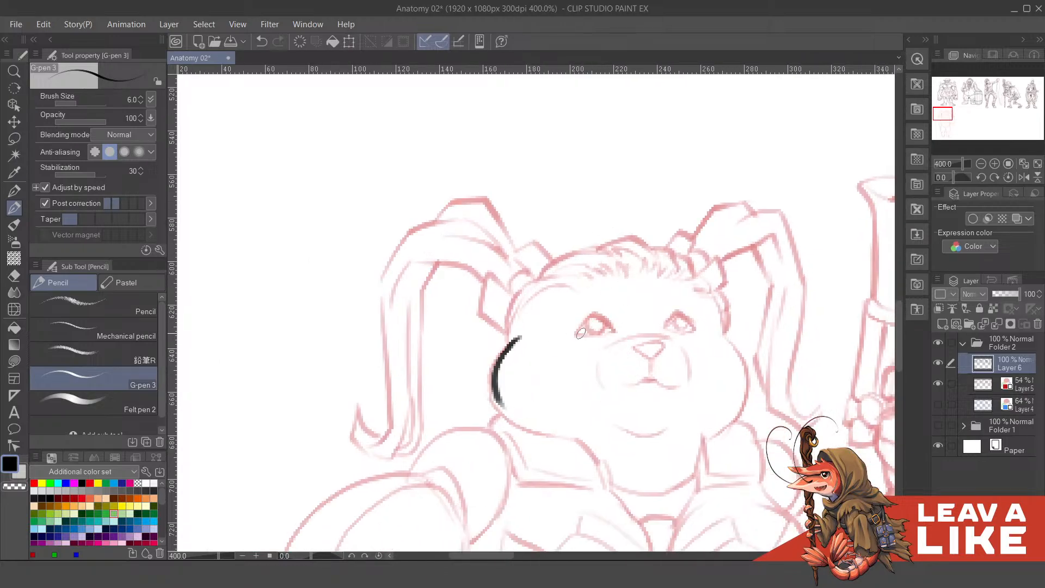
mouse_move(580, 333)
mouse_down()
mouse_move(636, 294)
mouse_move(543, 345)
mouse_move(604, 398)
mouse_up()
key(ctrl+z)
- Draw the right cheek outline and extend the jaw line from the left cheek towards the chin
mouse_move(748, 313)
mouse_down()
mouse_move(668, 319)
mouse_move(725, 329)
mouse_move(719, 380)
mouse_up()
key(ctrl+z)
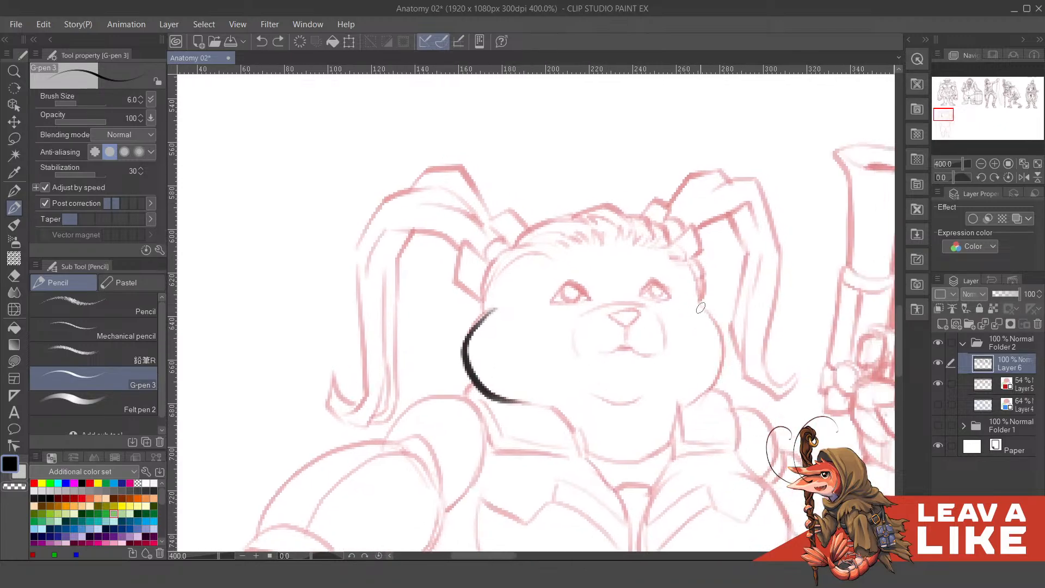
mouse_move(699, 302)
mouse_down()
mouse_move(728, 359)
mouse_move(710, 393)
mouse_move(695, 394)
mouse_up()
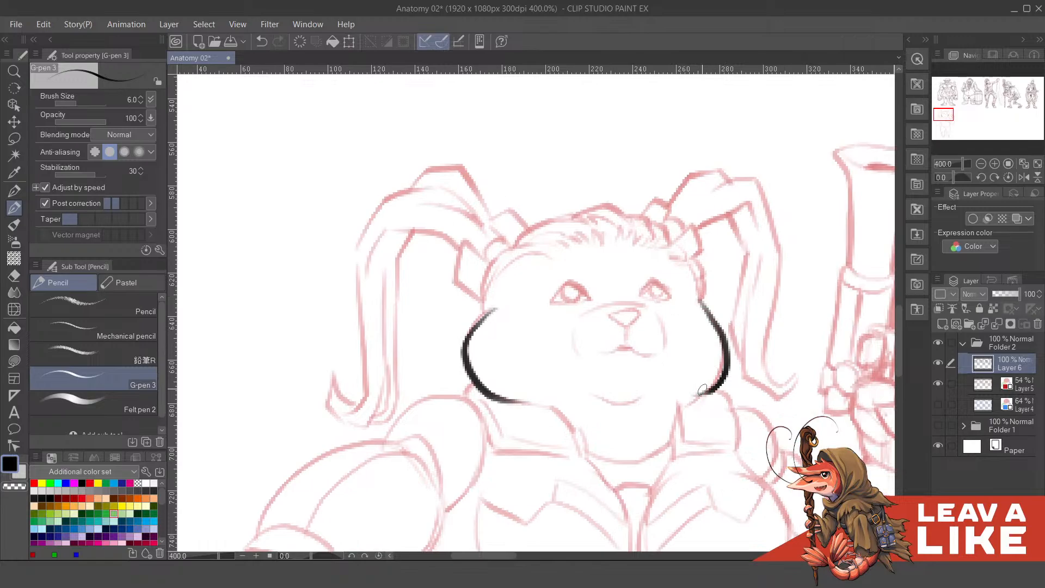
key(ctrl+z)
mouse_move(698, 300)
mouse_down()
mouse_move(726, 347)
mouse_move(724, 376)
mouse_up()
mouse_move(724, 376)
mouse_down()
mouse_move(676, 404)
mouse_move(660, 403)
mouse_move(655, 377)
mouse_up()
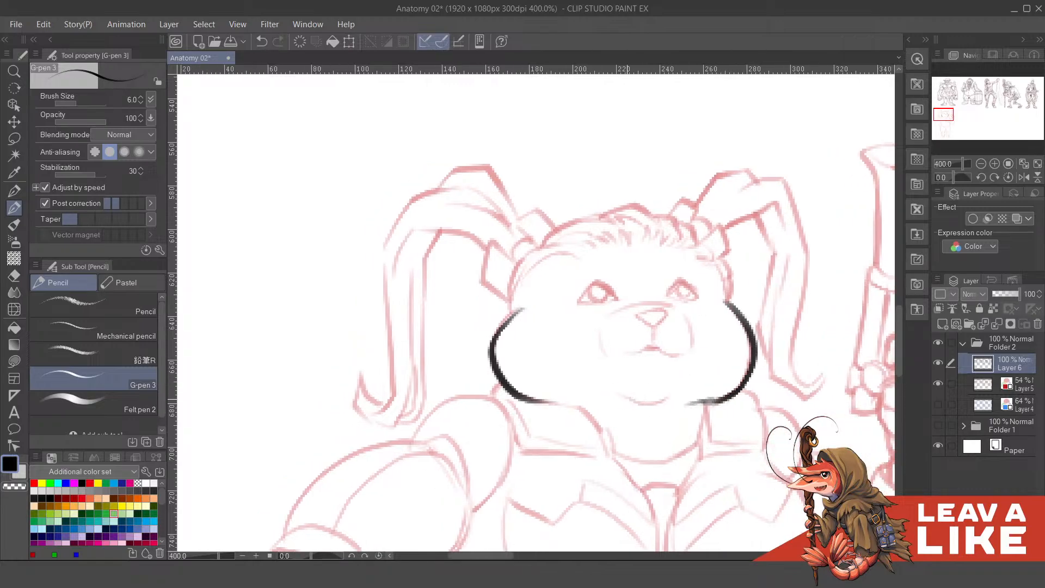
mouse_move(553, 406)
mouse_down()
mouse_move(618, 421)
mouse_move(545, 400)
mouse_move(623, 414)
mouse_up()
key(ctrl+z)
key(ctrl+z)
drag(550, 400, 593, 411)
- Draw the small triangular nose, the line below it and the curved mouth on the muzzle
drag(730, 358, 716, 352)
mouse_move(656, 338)
mouse_down()
mouse_move(654, 360)
mouse_move(650, 332)
mouse_move(641, 345)
mouse_up()
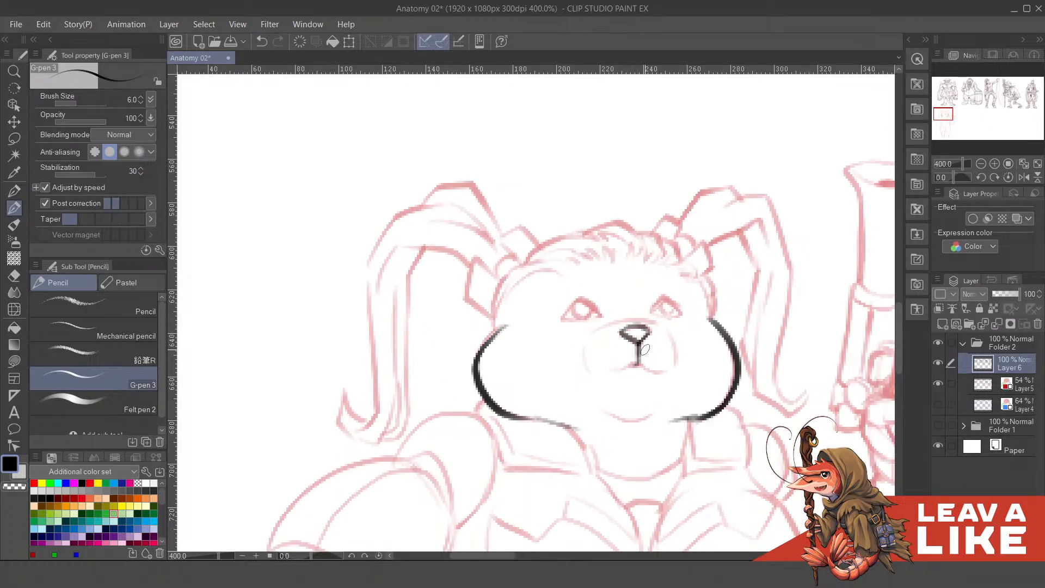
mouse_move(638, 364)
mouse_down()
mouse_move(663, 372)
mouse_move(610, 373)
mouse_up()
scroll(645, 357, up, 1)
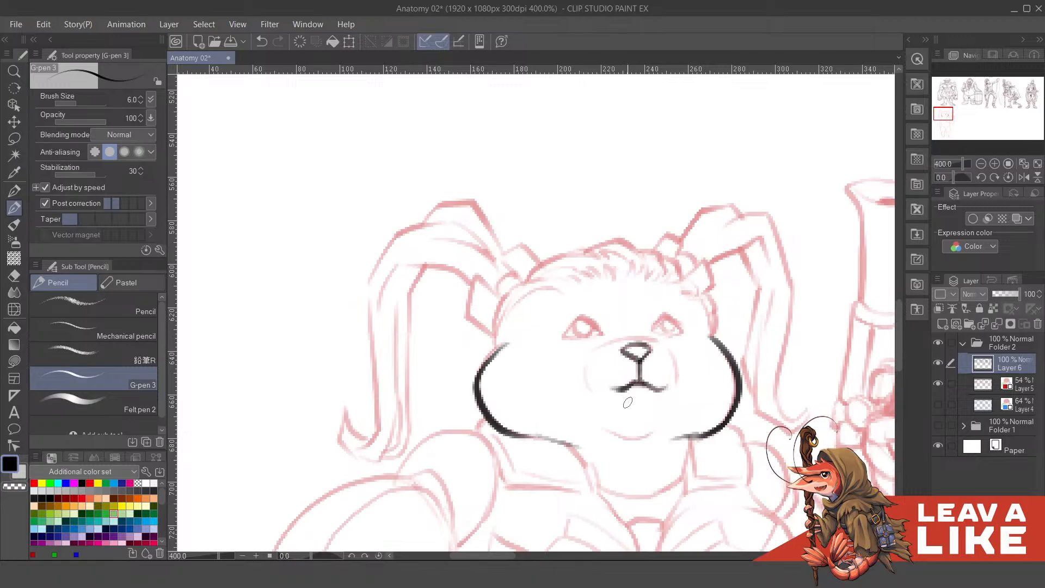
drag(619, 405, 659, 405)
key(ctrl+z)
scroll(660, 409, up, 3)
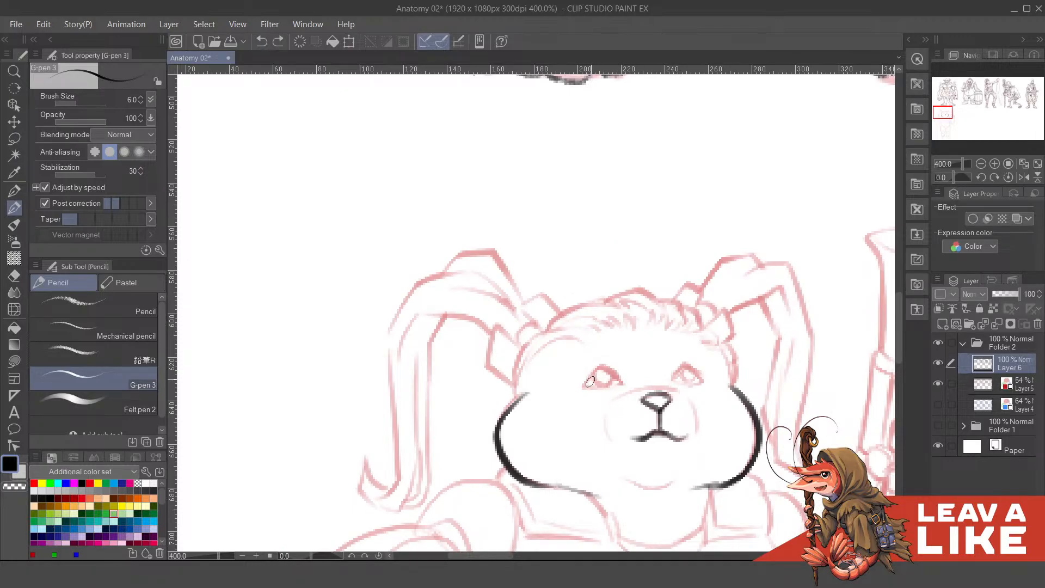
- Draw the dark upper lids and the lower outlines of both eyes
mouse_move(588, 380)
mouse_down()
mouse_move(610, 367)
mouse_move(618, 379)
mouse_up()
mouse_move(676, 368)
mouse_down()
mouse_move(701, 381)
mouse_move(697, 373)
mouse_up()
key(ctrl+z)
key(ctrl+z)
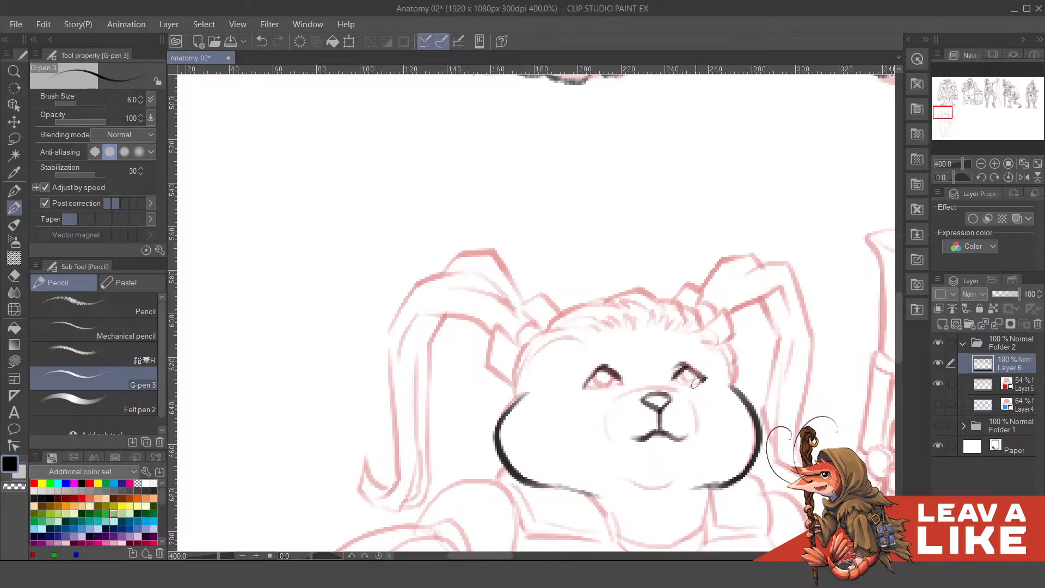
drag(588, 382, 602, 390)
key(ctrl+z)
drag(675, 384, 689, 380)
key(ctrl+z)
click(937, 384)
click(938, 383)
scroll(608, 386, up, 3)
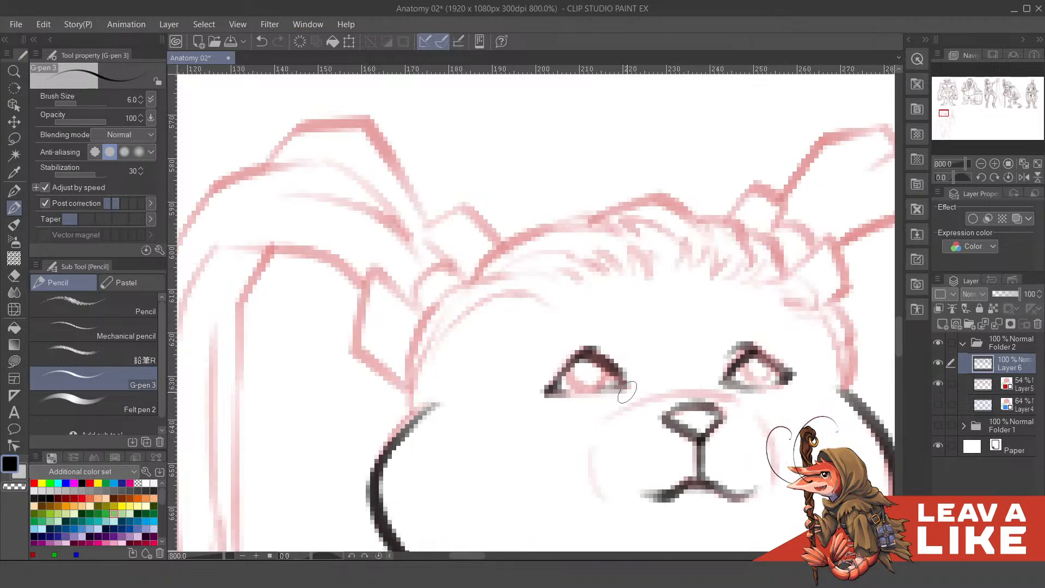
- Draw the round irises in both eyes and check the face with the red sketch briefly hidden
mouse_move(572, 368)
mouse_down()
mouse_move(583, 392)
mouse_move(595, 372)
mouse_move(586, 382)
mouse_move(571, 366)
mouse_move(579, 387)
mouse_move(605, 369)
mouse_up()
key(ctrl+z)
mouse_move(693, 360)
mouse_down()
mouse_move(650, 362)
mouse_move(665, 383)
mouse_move(676, 359)
mouse_up()
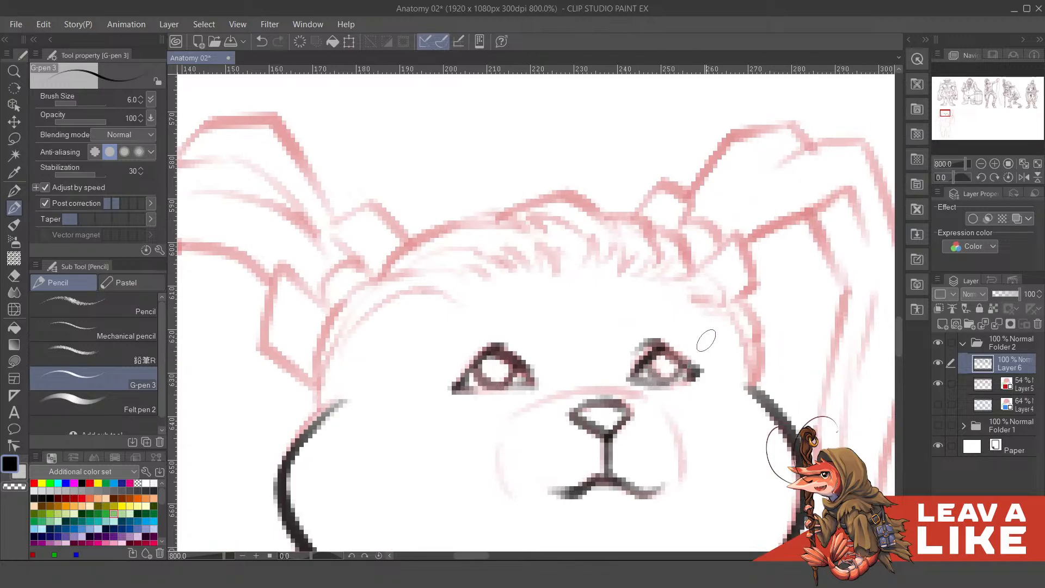
click(937, 384)
click(940, 384)
drag(502, 341, 600, 389)
drag(687, 351, 691, 355)
drag(753, 351, 722, 332)
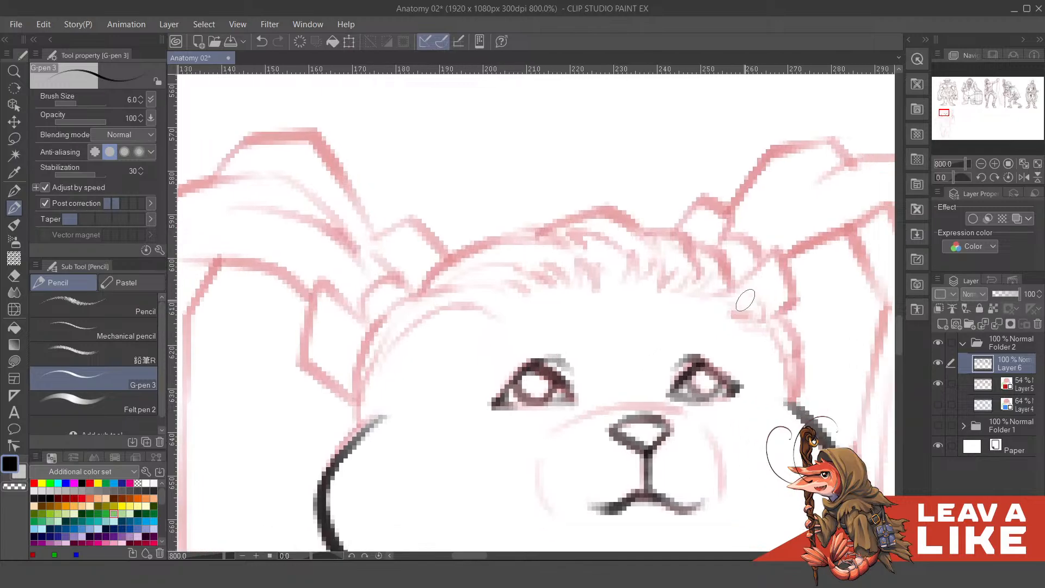
- Draw the hairline from the left temple across the forehead with short, jagged hair strokes
drag(624, 297, 648, 313)
mouse_move(553, 297)
mouse_down()
mouse_move(638, 214)
mouse_move(584, 327)
mouse_up()
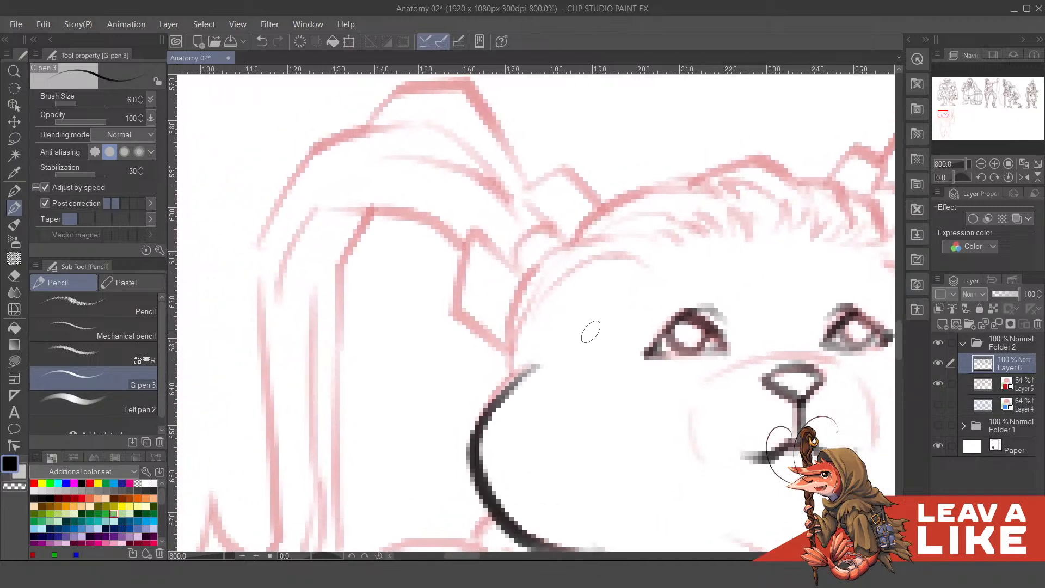
mouse_move(522, 373)
mouse_down()
mouse_move(598, 276)
mouse_move(700, 239)
mouse_move(646, 257)
mouse_move(687, 262)
mouse_move(711, 249)
mouse_move(722, 282)
mouse_move(700, 258)
mouse_move(721, 274)
mouse_move(772, 251)
mouse_move(728, 260)
mouse_move(689, 309)
mouse_up()
key(ctrl+z)
key(ctrl+z)
key(ctrl+z)
mouse_move(670, 271)
mouse_down()
mouse_move(673, 294)
mouse_move(692, 258)
mouse_move(694, 291)
mouse_move(714, 275)
mouse_move(712, 293)
mouse_move(746, 280)
mouse_move(717, 299)
mouse_move(778, 280)
mouse_move(758, 306)
mouse_up()
drag(871, 231, 781, 245)
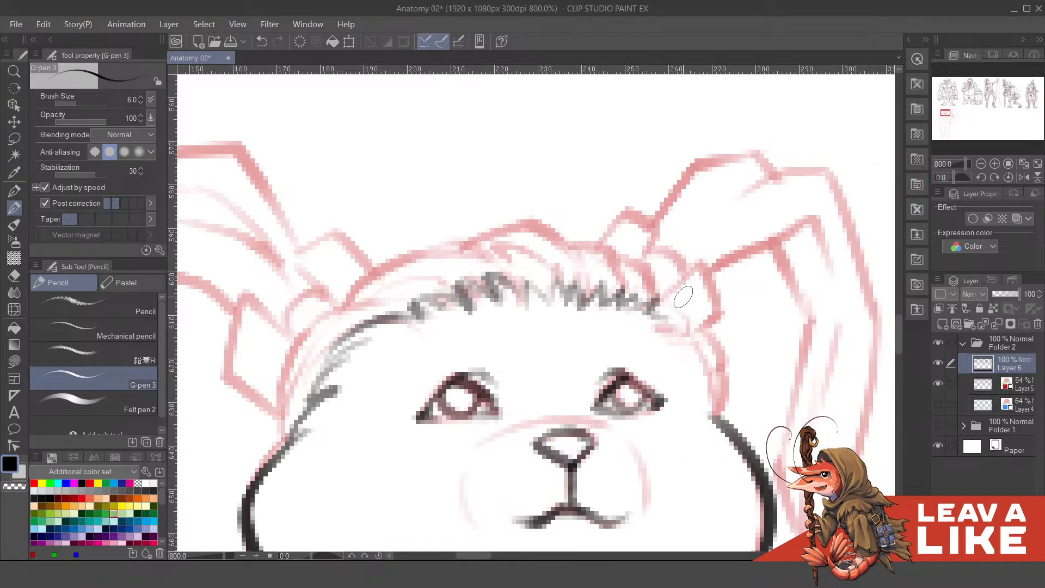
- Finish the hairline's right end and draw the side of the face down to the right cheek
mouse_move(650, 275)
mouse_down()
mouse_move(684, 300)
mouse_move(671, 284)
mouse_move(690, 291)
mouse_move(689, 309)
mouse_up()
key(ctrl+z)
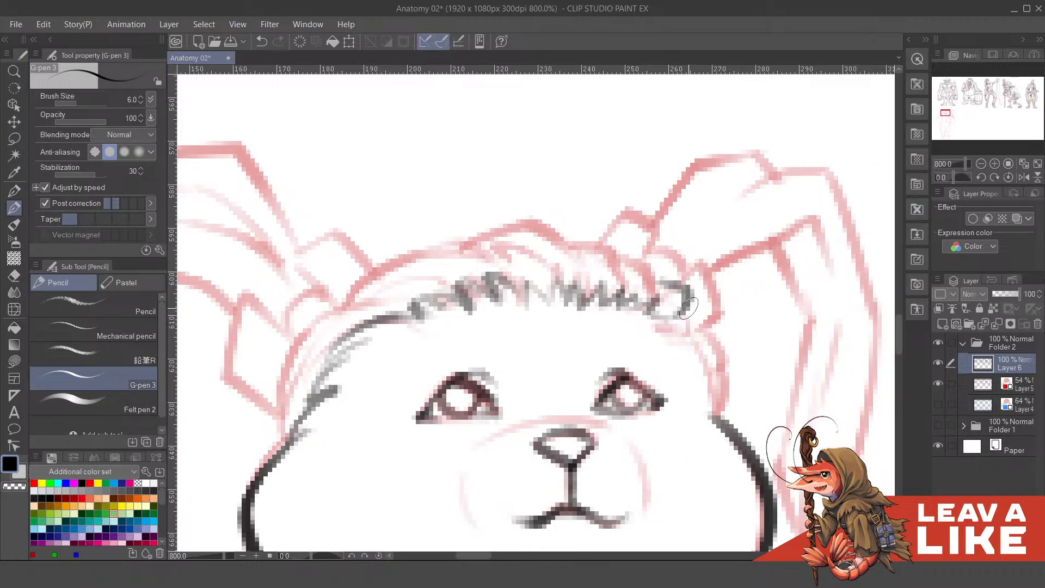
key(ctrl+z)
mouse_move(661, 277)
mouse_down()
mouse_move(684, 303)
mouse_move(693, 298)
mouse_move(703, 327)
mouse_move(707, 314)
mouse_move(692, 339)
mouse_move(710, 375)
mouse_move(714, 425)
mouse_up()
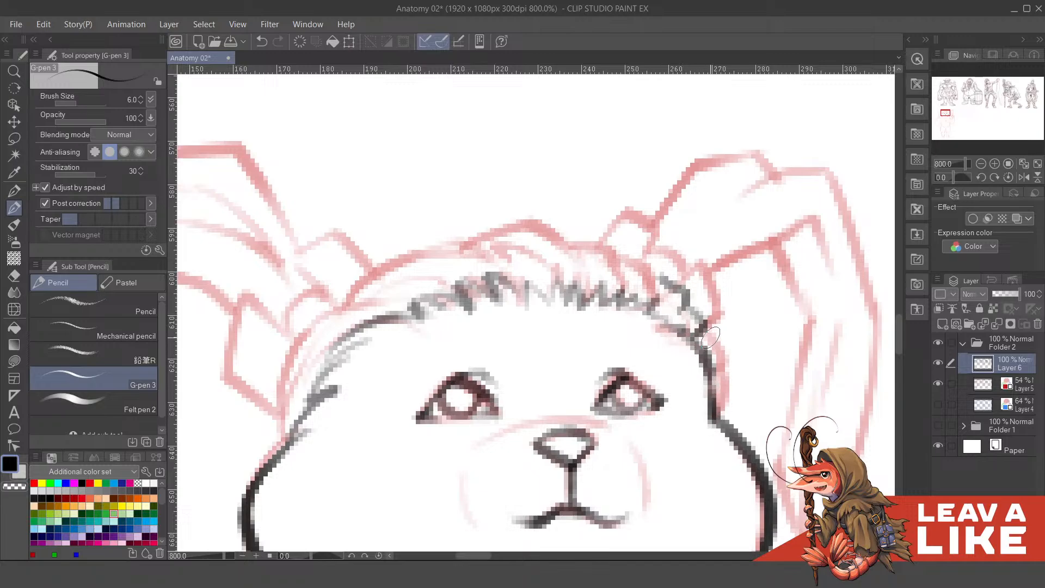
mouse_move(707, 326)
mouse_down()
mouse_move(725, 368)
mouse_move(715, 418)
mouse_up()
- Outline the hair over the top of the head and down its left side towards the cheek
mouse_move(629, 249)
mouse_down()
mouse_move(618, 315)
mouse_move(675, 373)
mouse_move(673, 408)
mouse_up()
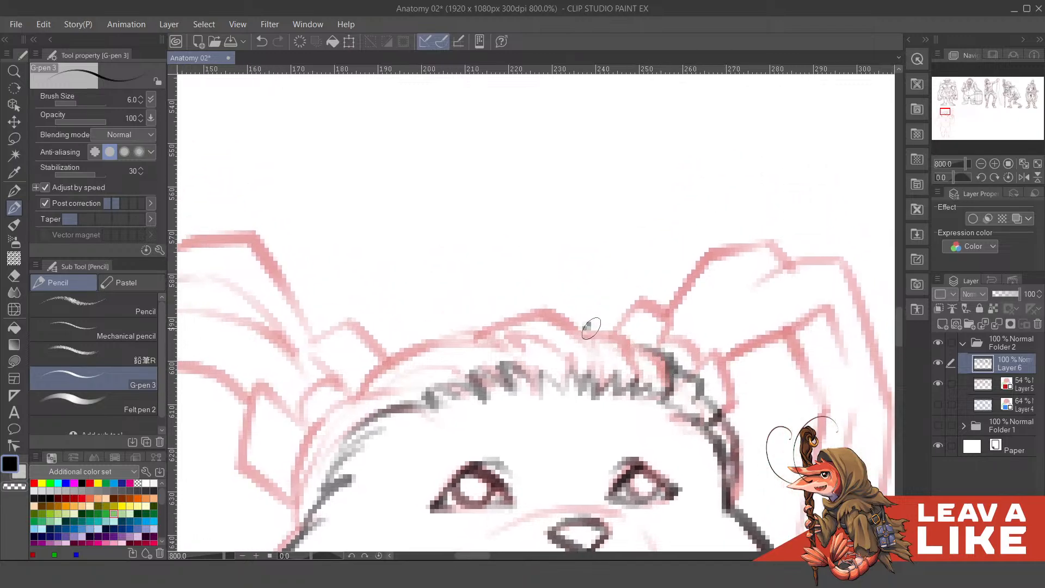
mouse_move(591, 328)
mouse_down()
mouse_move(620, 336)
mouse_move(649, 387)
mouse_up()
mouse_move(634, 344)
mouse_down()
mouse_move(705, 364)
mouse_move(649, 349)
mouse_move(604, 317)
mouse_move(512, 330)
mouse_up()
mouse_move(583, 300)
mouse_down()
mouse_move(676, 274)
mouse_move(573, 304)
mouse_move(486, 361)
mouse_up()
drag(593, 283, 643, 252)
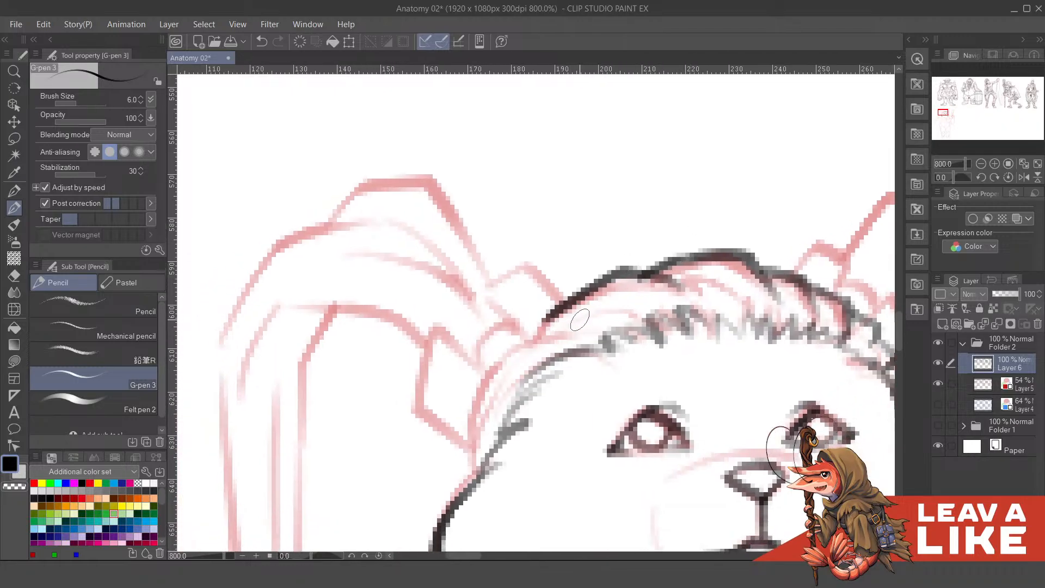
drag(540, 330, 573, 300)
mouse_move(570, 336)
mouse_down()
mouse_move(513, 345)
mouse_move(472, 400)
mouse_up()
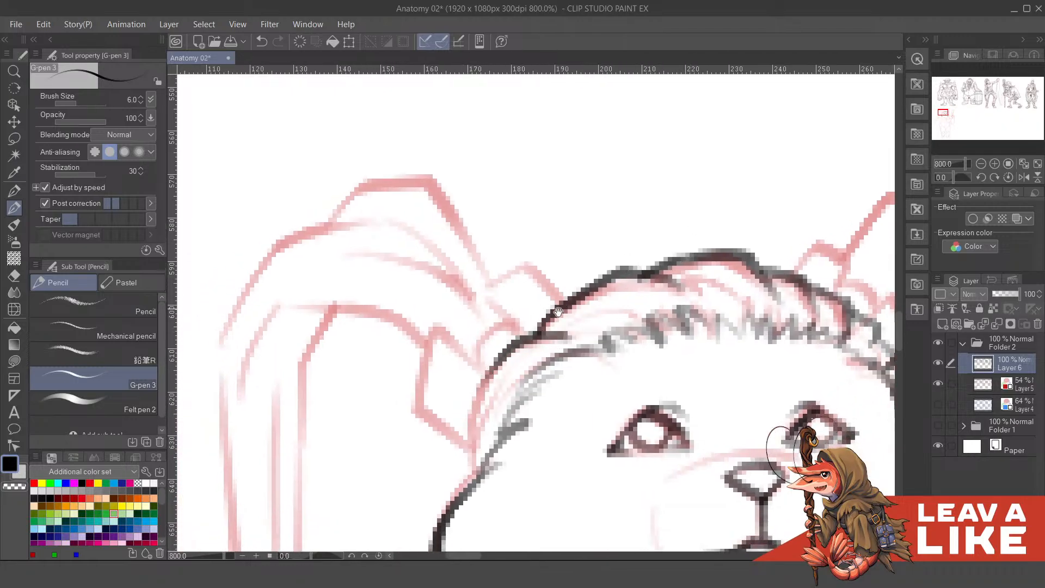
- Finish the hair outline down the left side of the head to the cheek and check the whole head
drag(558, 312, 620, 241)
drag(550, 303, 527, 403)
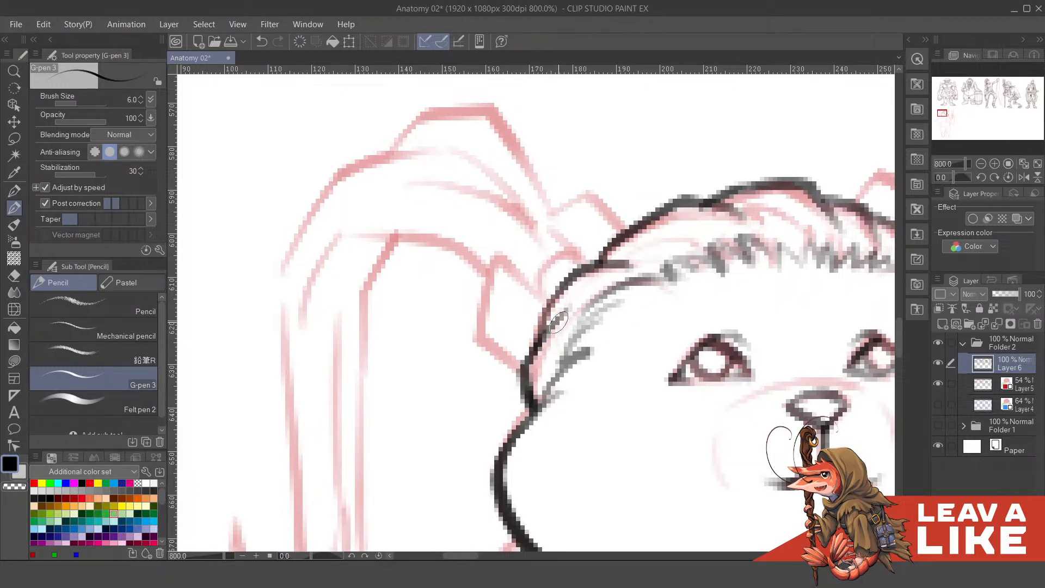
scroll(699, 240, down, 4)
drag(793, 316, 726, 324)
drag(739, 264, 741, 280)
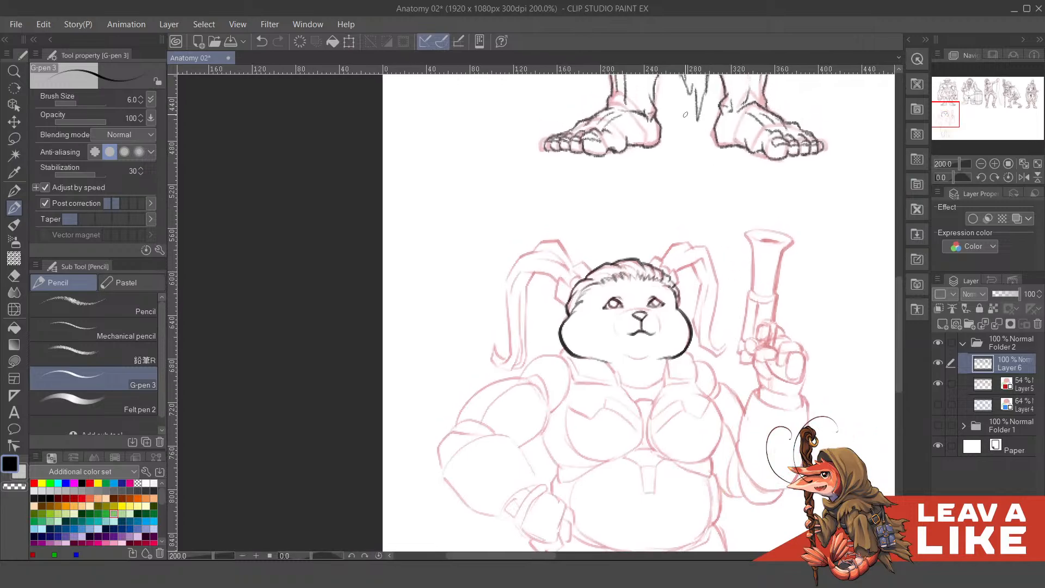
scroll(596, 225, up, 2)
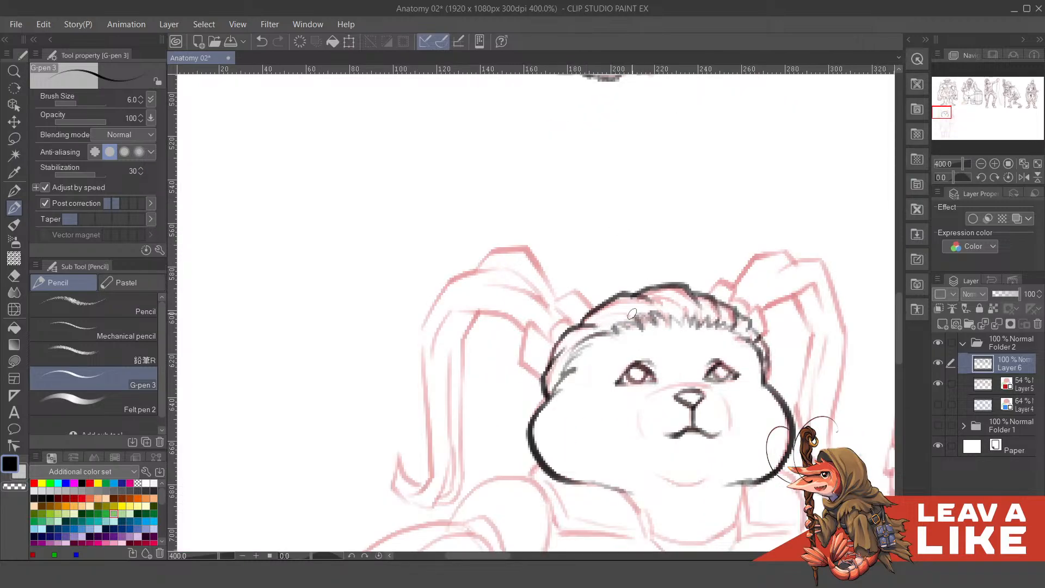
drag(608, 311, 643, 318)
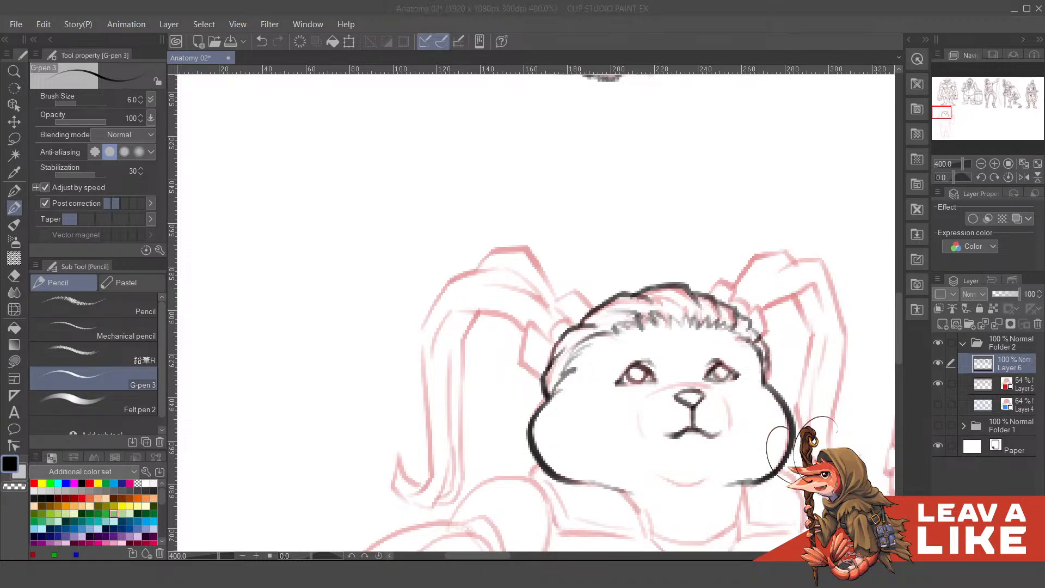
click(738, 40)
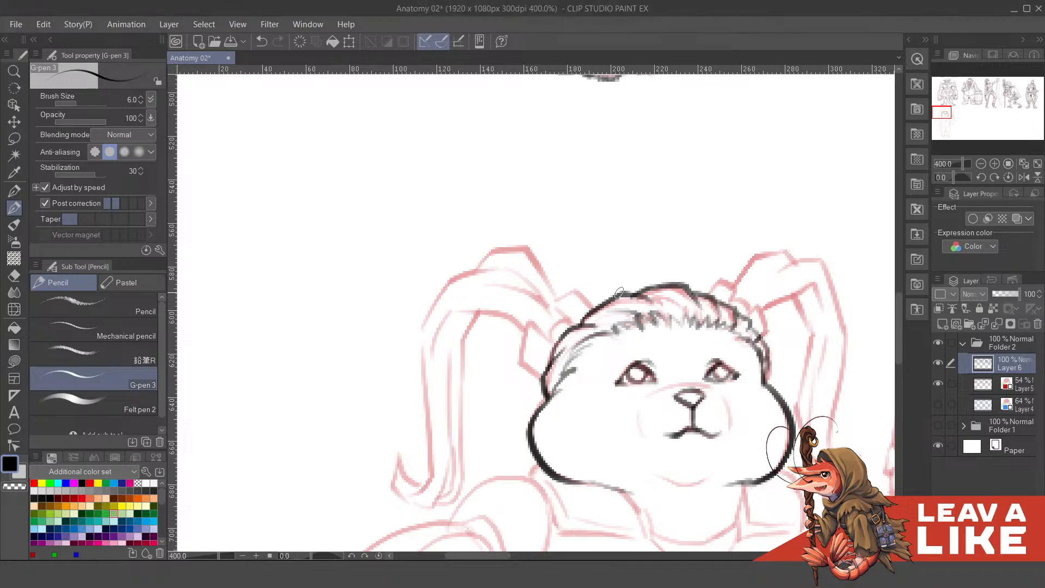
- Draw the two angular ends of the hair tie on the left side of the head
drag(614, 339, 659, 399)
mouse_move(576, 383)
mouse_down()
mouse_move(598, 407)
mouse_move(565, 413)
mouse_move(587, 431)
mouse_up()
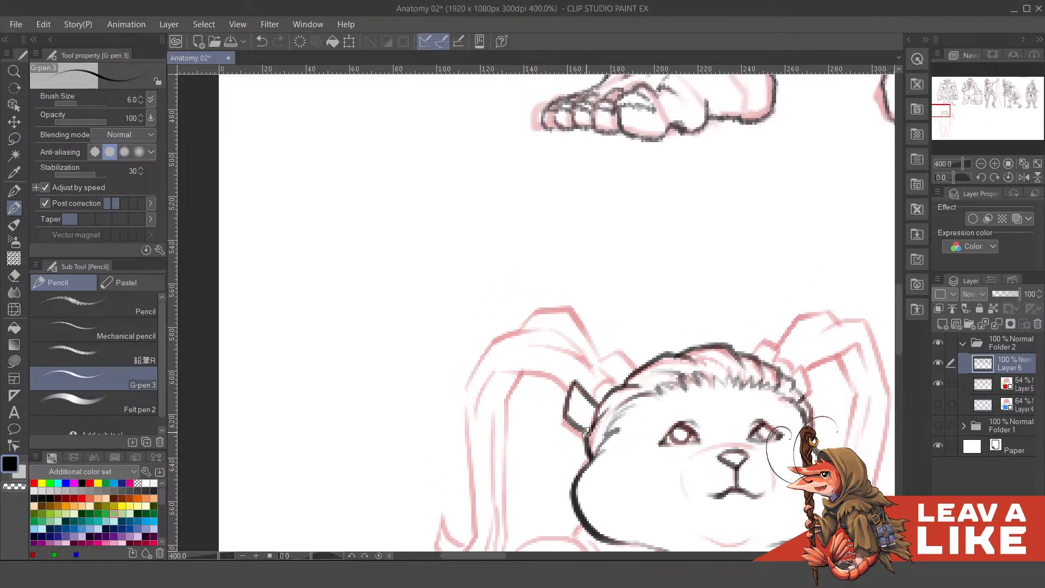
mouse_move(601, 365)
mouse_down()
mouse_move(618, 391)
mouse_move(634, 376)
mouse_up()
- Draw the matching angular hair tie ends on the right side of the head
drag(725, 309, 647, 314)
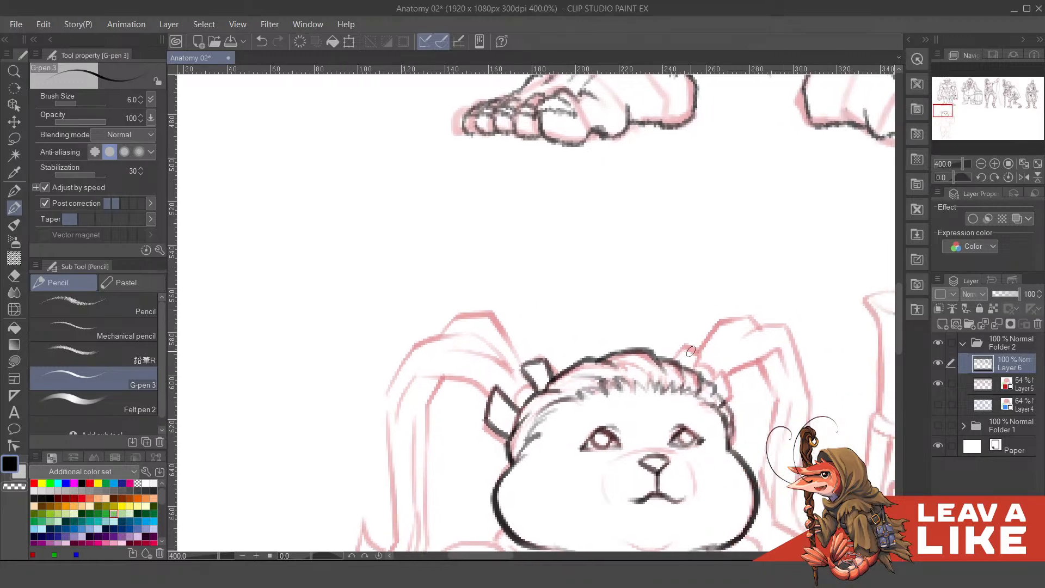
mouse_move(679, 363)
mouse_down()
mouse_move(678, 343)
mouse_move(697, 343)
mouse_move(715, 375)
mouse_move(699, 383)
mouse_move(684, 365)
mouse_up()
key(ctrl+z)
key(ctrl+z)
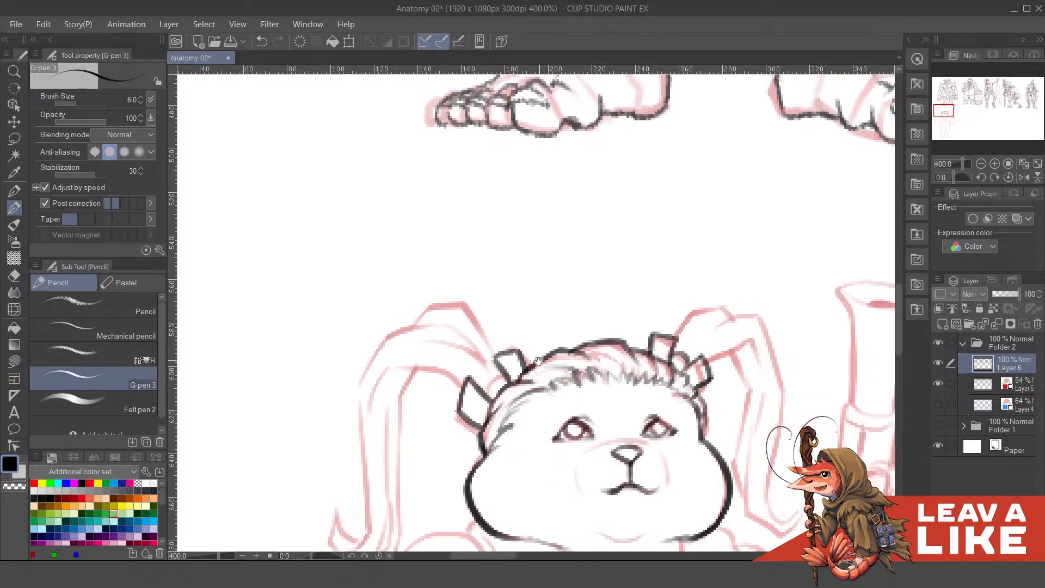
- Draw the arched top and gathered strands of the left pigtail where it emerges from the hair tie
drag(538, 361, 630, 375)
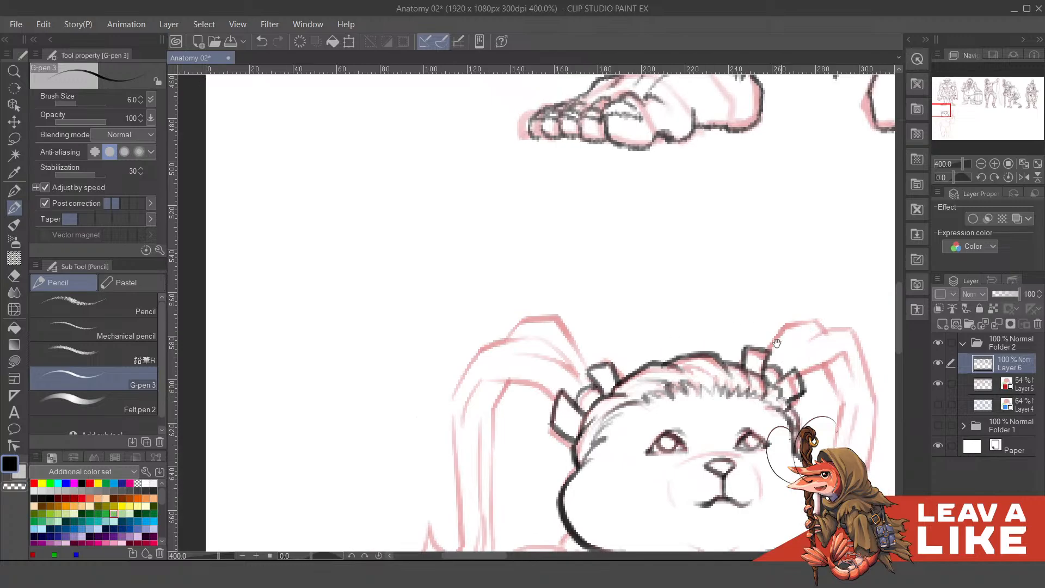
drag(777, 343, 636, 305)
mouse_move(740, 309)
mouse_down()
mouse_move(726, 201)
mouse_move(736, 181)
mouse_up()
drag(544, 245, 663, 353)
drag(569, 355, 645, 382)
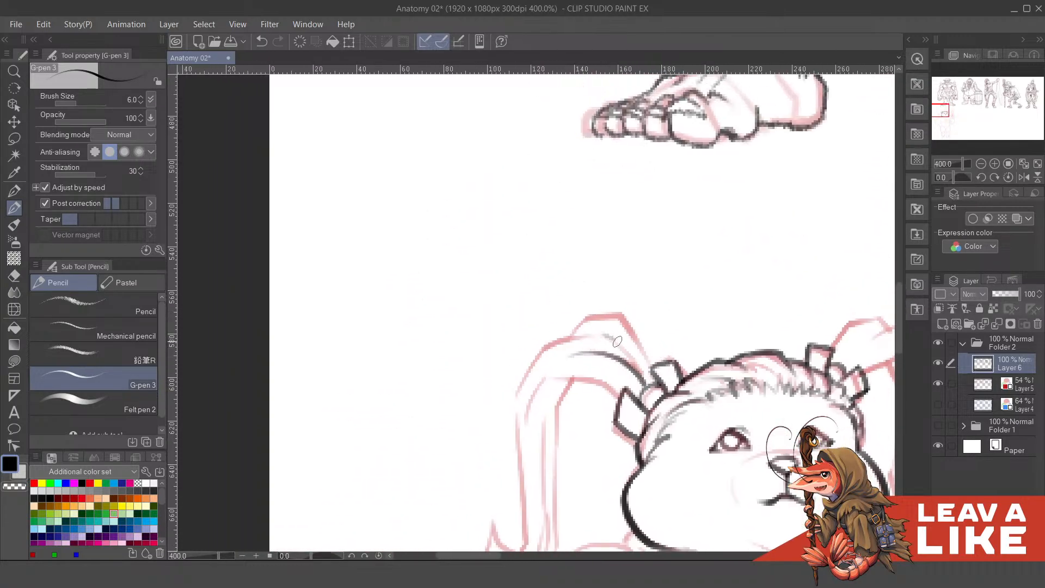
drag(603, 334, 647, 384)
mouse_move(573, 335)
mouse_down()
mouse_move(590, 315)
mouse_move(572, 344)
mouse_move(584, 321)
mouse_move(626, 315)
mouse_move(658, 362)
mouse_up()
key(ctrl+z)
key(ctrl+z)
mouse_move(636, 340)
mouse_down()
mouse_move(713, 294)
mouse_move(647, 324)
mouse_move(694, 353)
mouse_up()
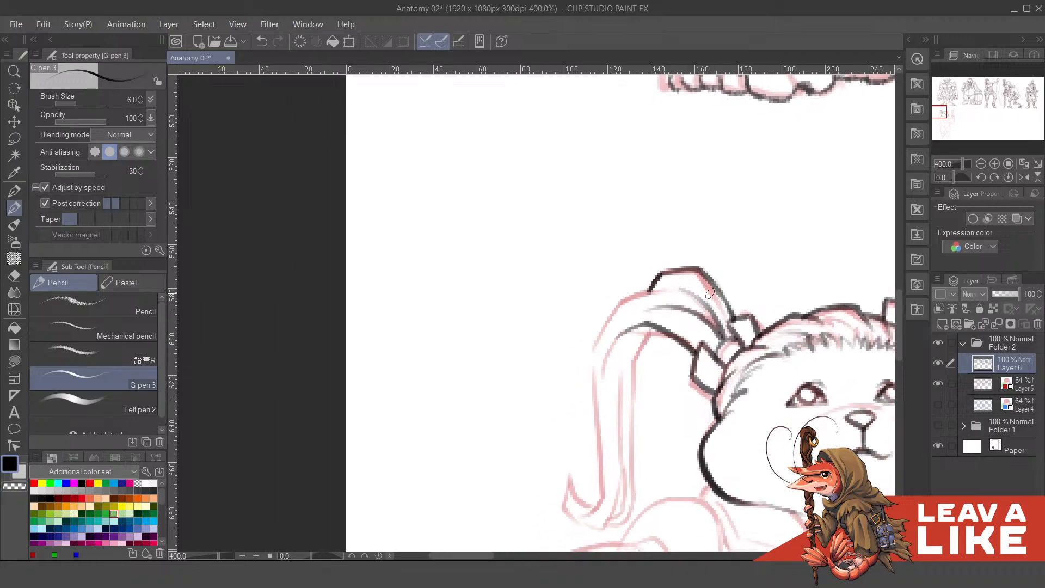
- Draw the left pigtail's outer edge from the arch around the bend and down towards its tip
drag(676, 293, 604, 308)
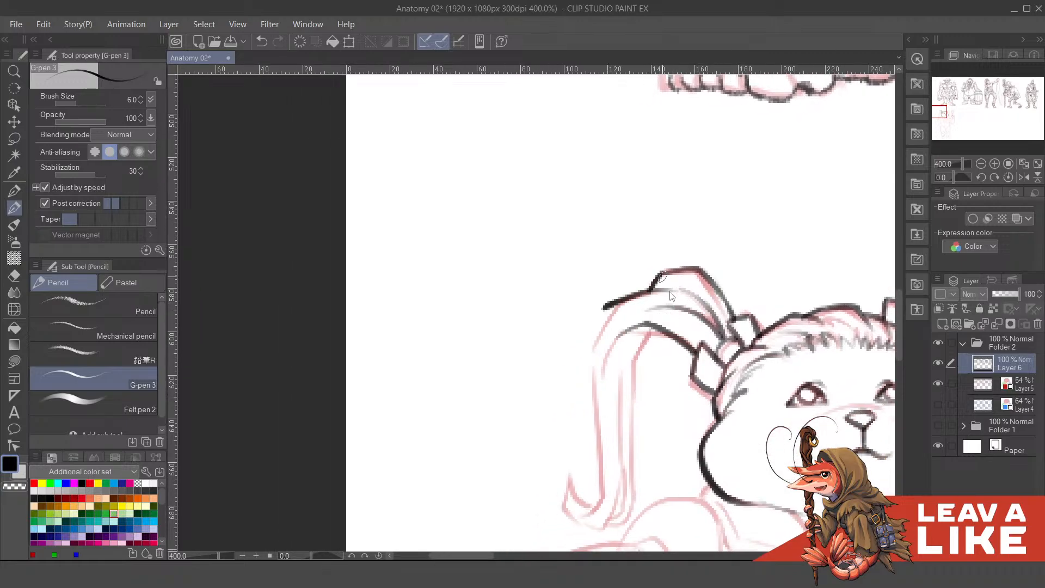
key(ctrl+z)
mouse_move(670, 290)
mouse_down()
mouse_move(627, 300)
mouse_move(597, 359)
mouse_up()
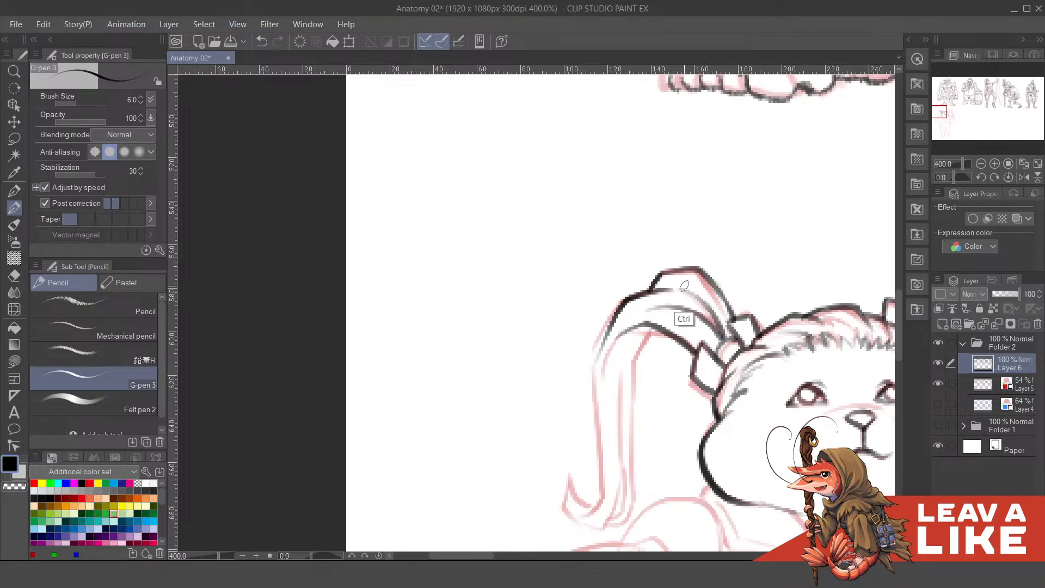
key(ctrl+z)
mouse_move(681, 287)
mouse_down()
mouse_move(615, 308)
mouse_move(592, 360)
mouse_move(599, 486)
mouse_up()
key(ctrl+z)
mouse_move(596, 283)
mouse_down()
mouse_move(615, 405)
mouse_move(600, 342)
mouse_move(599, 428)
mouse_up()
key(ctrl+z)
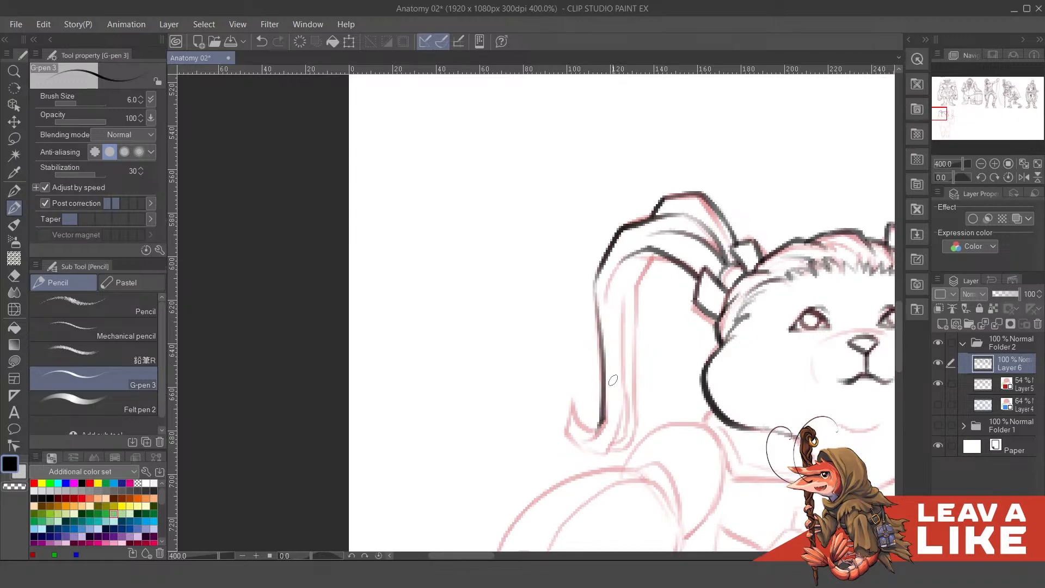
- Draw the left pigtail's inner edge from the bend straight down to the lower end
drag(659, 252, 639, 294)
key(ctrl+z)
key(ctrl+z)
key(ctrl+z)
mouse_move(660, 252)
mouse_down()
mouse_move(634, 317)
mouse_move(639, 289)
mouse_move(630, 423)
mouse_up()
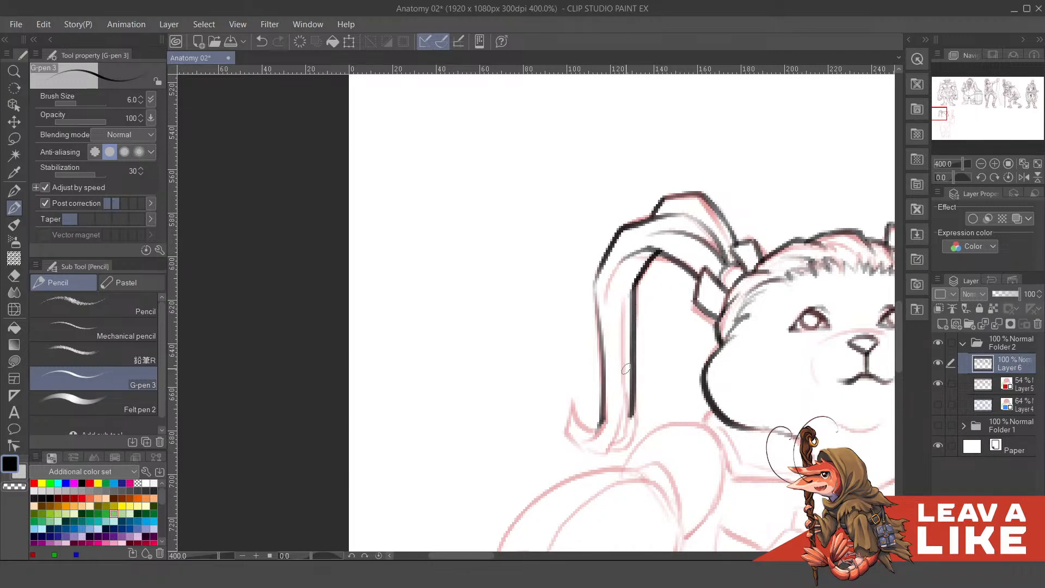
key(ctrl+z)
mouse_move(635, 289)
mouse_down()
mouse_move(632, 435)
mouse_move(597, 437)
mouse_up()
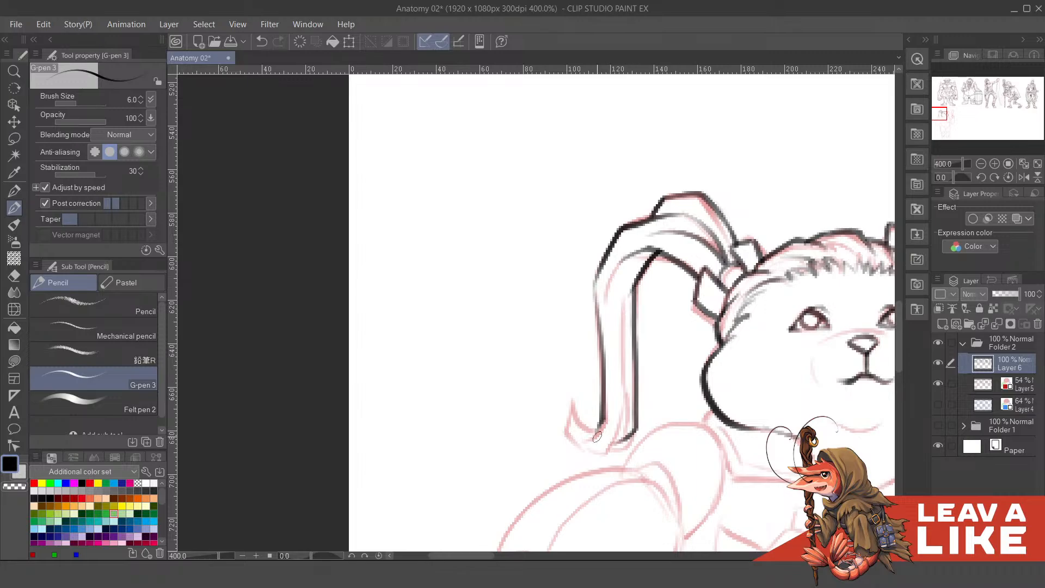
- Draw the left pigtail's upturned curled tip and a long strand line running up from it inside the pigtail
mouse_move(621, 360)
mouse_down()
mouse_move(612, 450)
mouse_move(590, 454)
mouse_move(581, 421)
mouse_move(569, 417)
mouse_move(573, 385)
mouse_move(585, 430)
mouse_move(598, 416)
mouse_move(603, 376)
mouse_up()
drag(596, 444, 602, 380)
key(ctrl+z)
drag(598, 444, 605, 376)
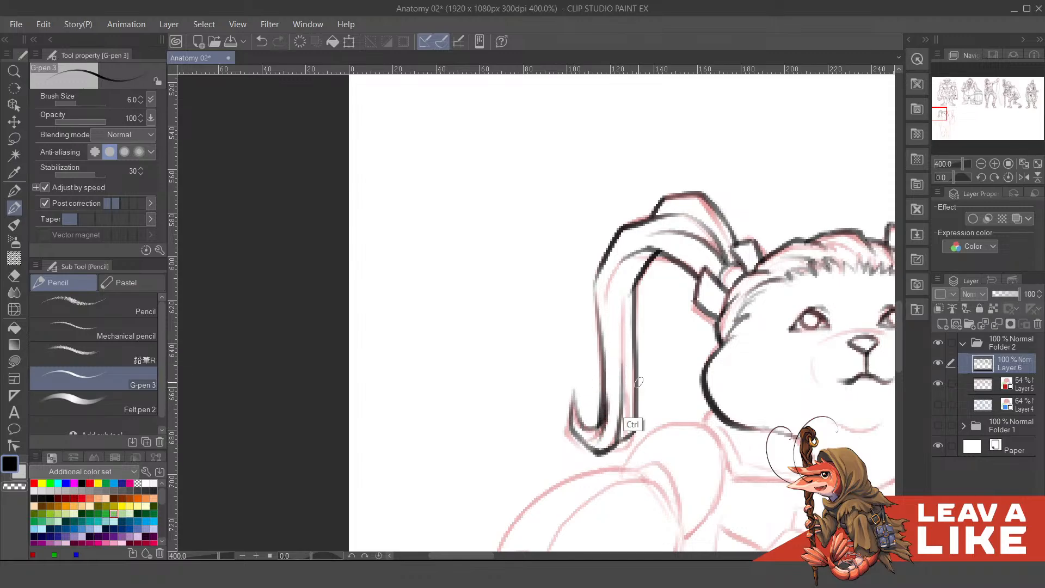
key(ctrl+z)
mouse_move(596, 443)
mouse_down()
mouse_move(604, 411)
mouse_move(630, 409)
mouse_move(616, 310)
mouse_move(636, 230)
mouse_move(634, 259)
mouse_up()
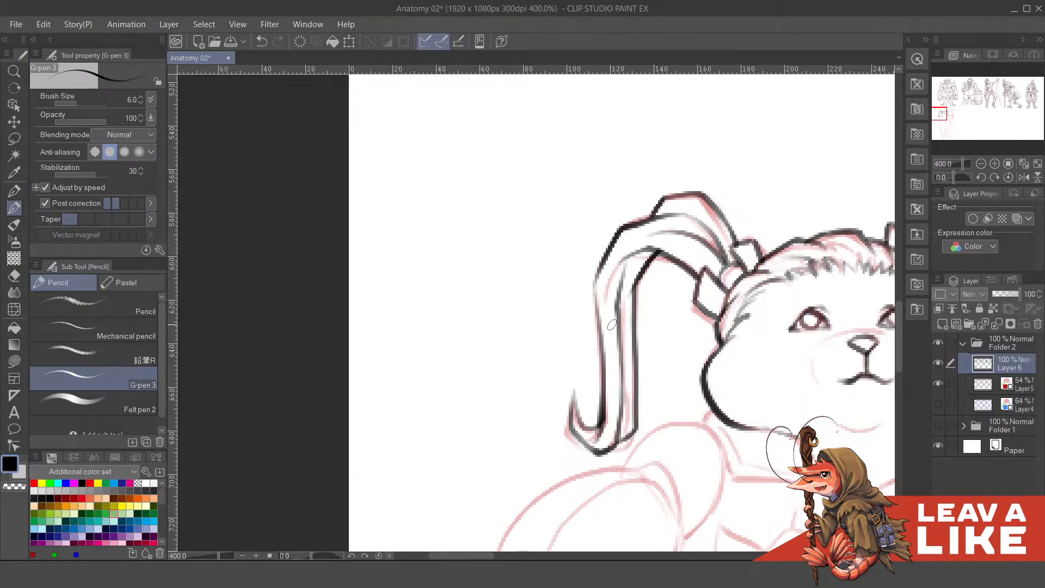
- Add a shorter curved strand line inside the left pigtail's upper bend
mouse_move(610, 344)
mouse_down()
mouse_move(608, 294)
mouse_move(625, 260)
mouse_up()
key(ctrl+z)
mouse_move(610, 343)
mouse_down()
mouse_move(609, 290)
mouse_move(626, 257)
mouse_up()
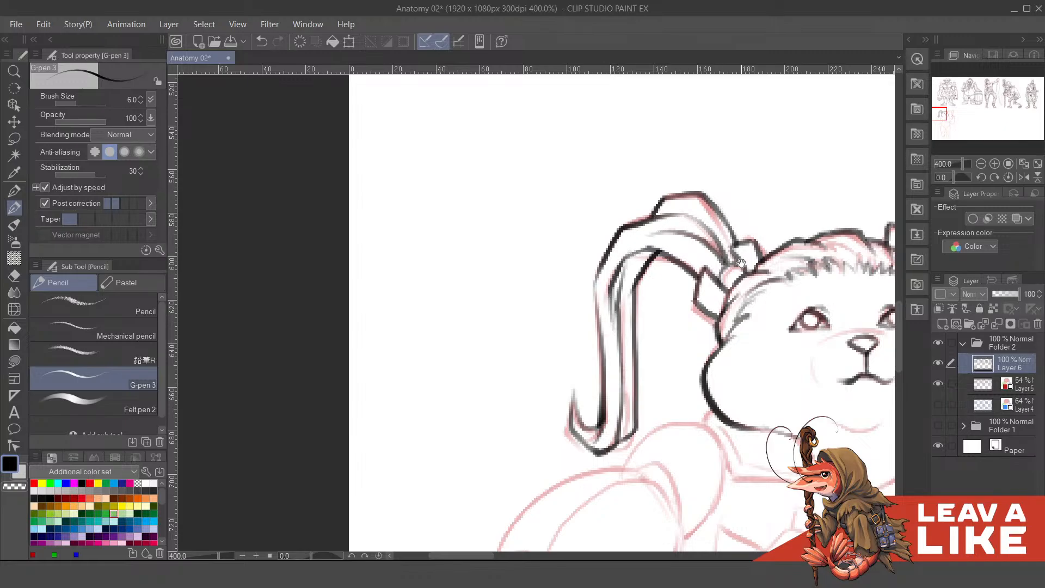
drag(741, 263, 715, 284)
drag(601, 289, 618, 276)
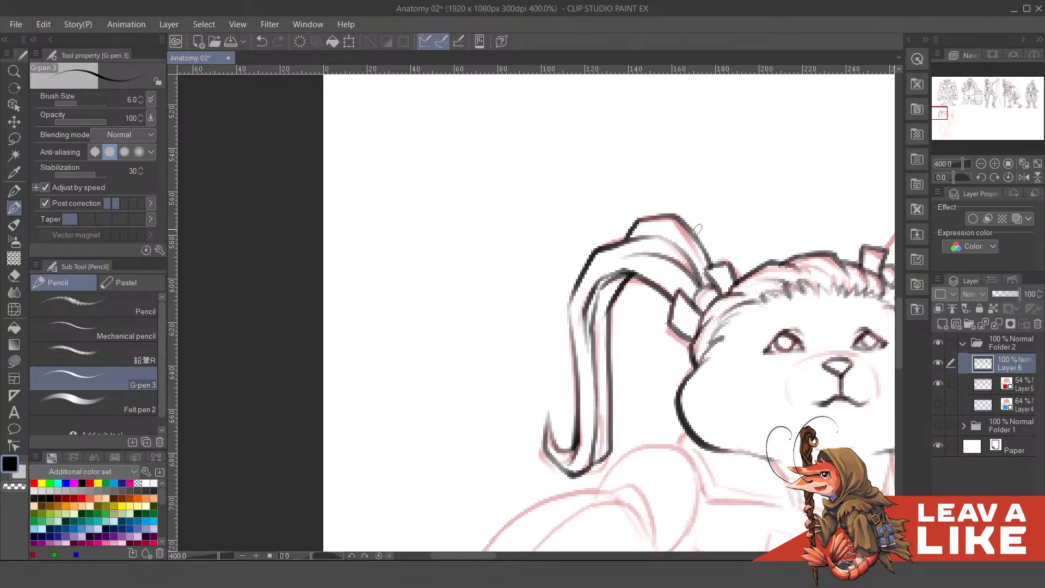
- Draw the arched top of the right pigtail with strand lines fanning out from its hair tie
drag(783, 301, 618, 246)
drag(760, 252, 659, 291)
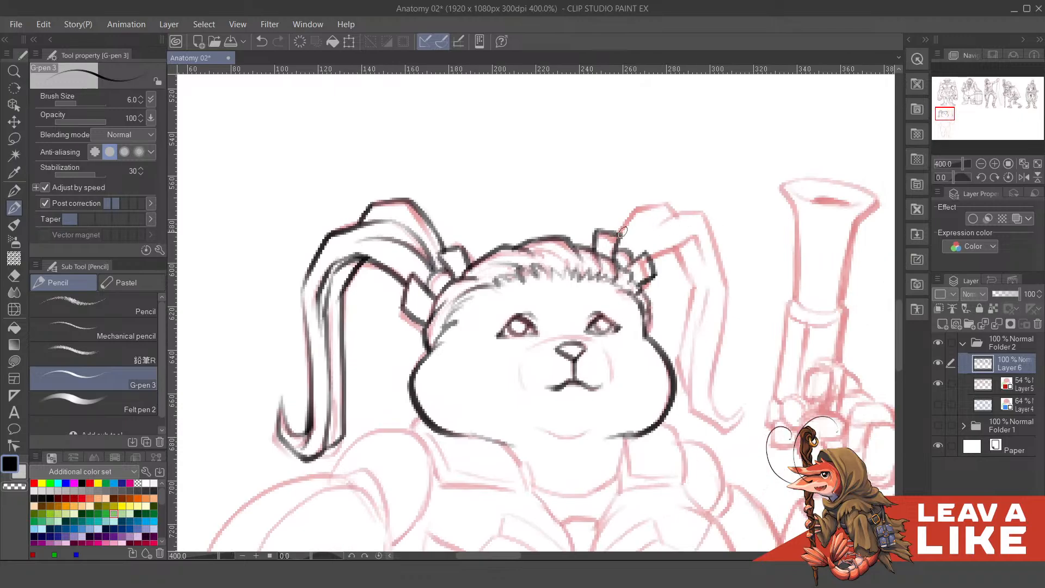
mouse_move(618, 236)
mouse_down()
mouse_move(647, 201)
mouse_move(669, 207)
mouse_move(635, 251)
mouse_move(660, 216)
mouse_up()
key(ctrl+z)
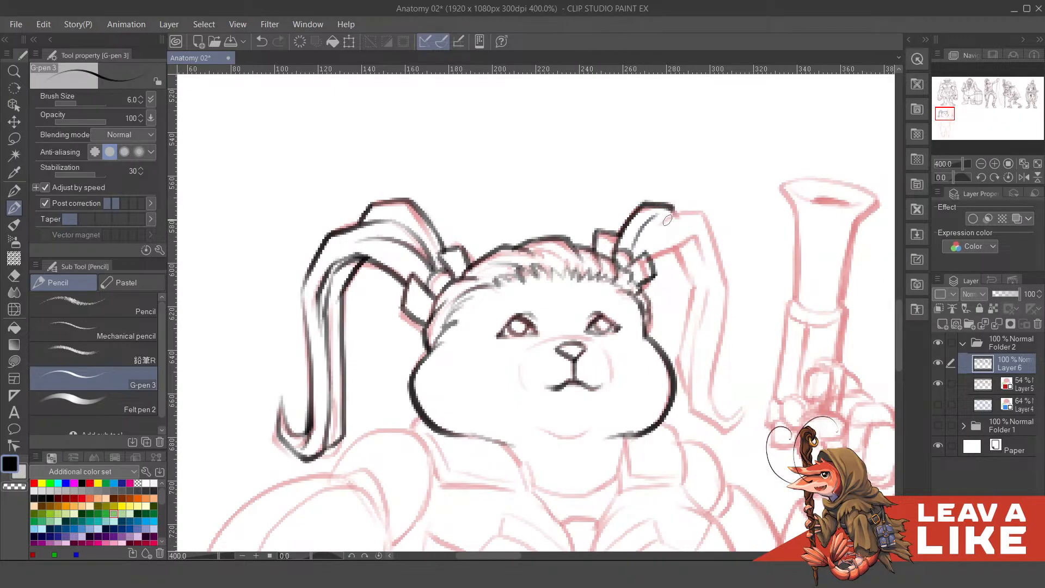
mouse_move(638, 252)
mouse_down()
mouse_move(676, 211)
mouse_move(661, 224)
mouse_move(684, 211)
mouse_move(709, 229)
mouse_up()
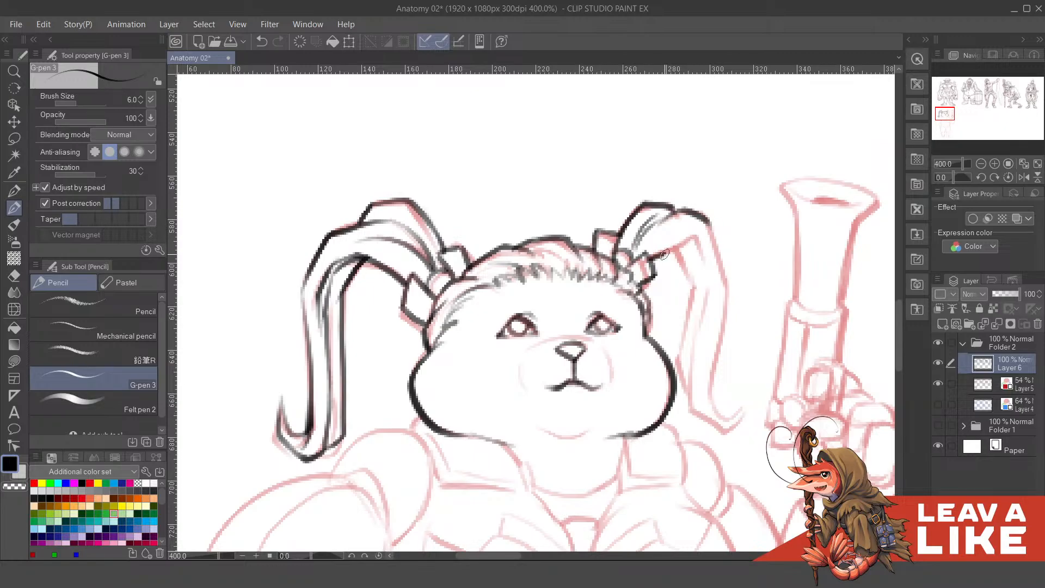
- Draw the right pigtail's underside, its inner edge past the cheek and the long strand line down to the tip
mouse_move(664, 253)
mouse_down()
mouse_move(703, 223)
mouse_move(682, 243)
mouse_move(692, 231)
mouse_move(709, 288)
mouse_move(706, 238)
mouse_move(668, 251)
mouse_move(684, 264)
mouse_move(700, 336)
mouse_move(696, 386)
mouse_up()
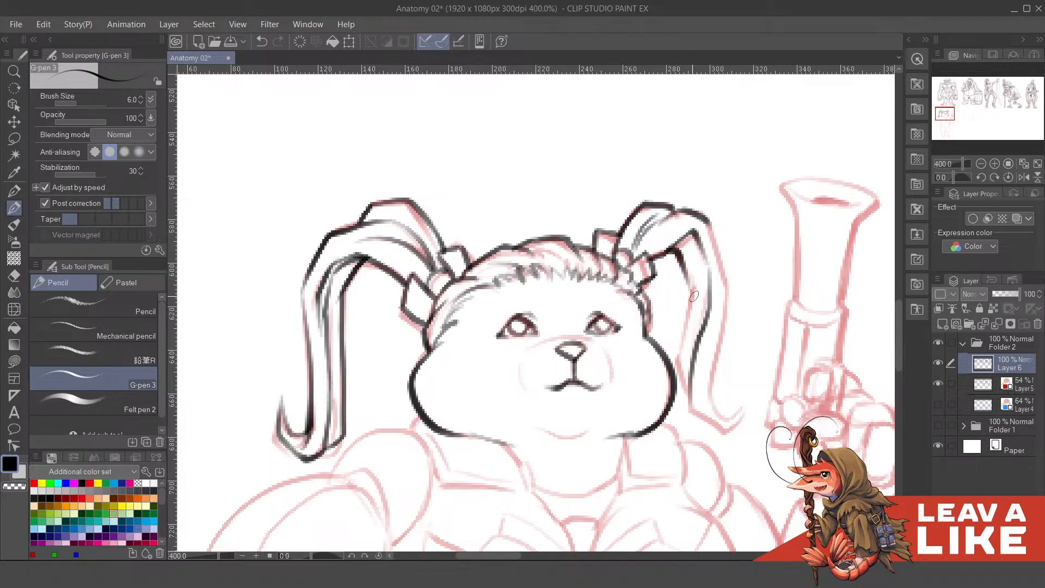
mouse_move(685, 277)
mouse_down()
mouse_move(683, 403)
mouse_move(677, 370)
mouse_move(690, 399)
mouse_up()
key(ctrl+z)
key(ctrl+z)
drag(708, 268, 696, 382)
key(ctrl+z)
mouse_move(708, 269)
mouse_down()
mouse_move(690, 352)
mouse_move(694, 416)
mouse_move(705, 311)
mouse_move(694, 415)
mouse_move(721, 431)
mouse_up()
key(ctrl+z)
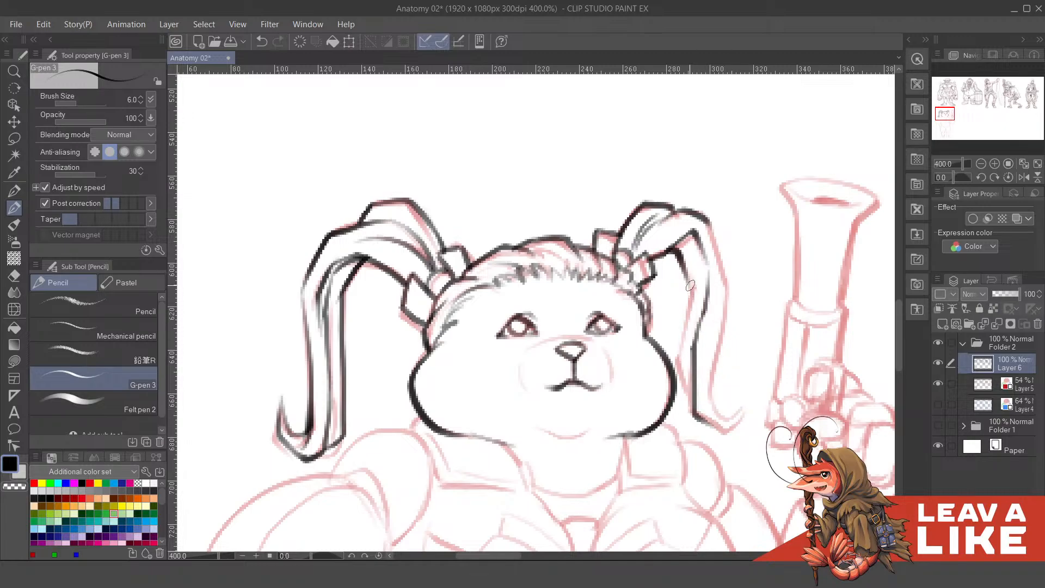
mouse_move(690, 286)
mouse_down()
mouse_move(673, 370)
mouse_move(677, 361)
mouse_move(693, 401)
mouse_move(691, 369)
mouse_up()
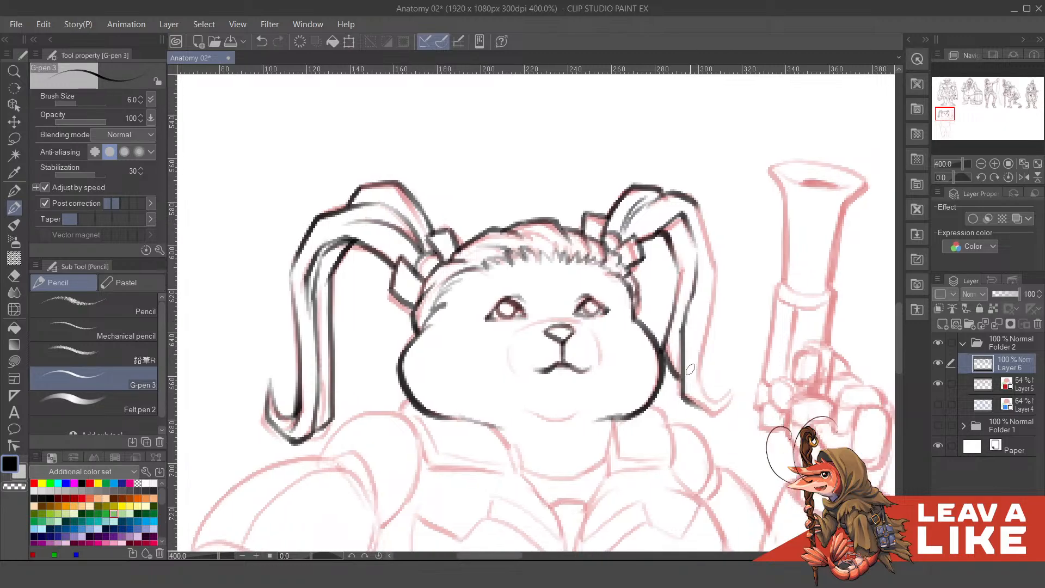
key(ctrl+z)
mouse_move(681, 267)
mouse_down()
mouse_move(670, 362)
mouse_move(669, 352)
mouse_move(682, 390)
mouse_up()
- Draw the right pigtail's outer edge and curled tip, and check the linework with the red sketch briefly hidden
mouse_move(696, 212)
mouse_down()
mouse_move(719, 286)
mouse_move(696, 383)
mouse_move(712, 401)
mouse_move(732, 384)
mouse_move(721, 411)
mouse_move(706, 400)
mouse_move(730, 378)
mouse_move(733, 388)
mouse_move(709, 414)
mouse_move(682, 393)
mouse_move(702, 364)
mouse_move(701, 382)
mouse_move(713, 345)
mouse_up()
key(ctrl+z)
key(ctrl+z)
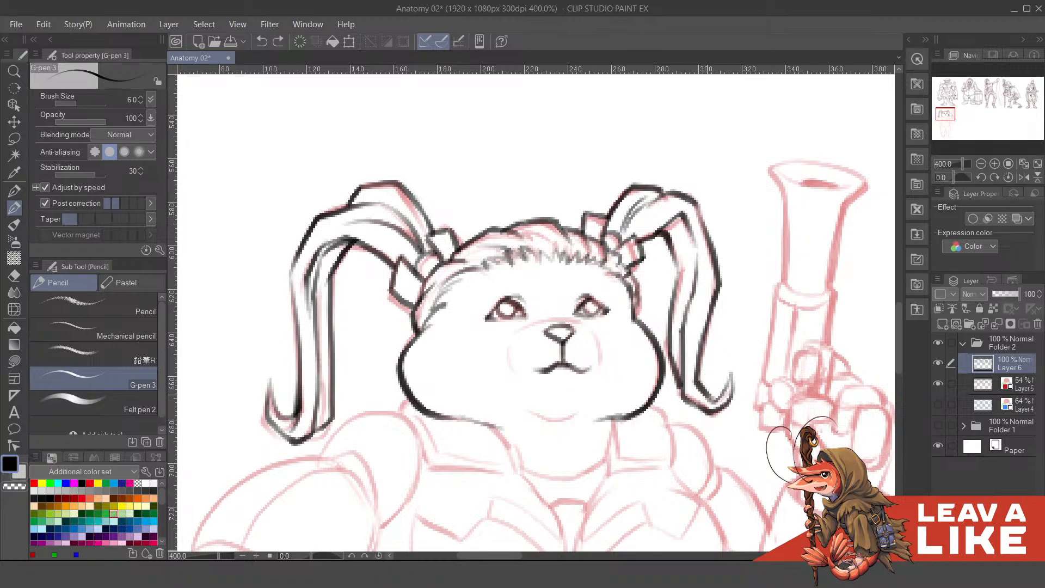
mouse_move(699, 386)
mouse_down()
mouse_move(716, 371)
mouse_move(705, 394)
mouse_up()
key(ctrl+z)
scroll(708, 157, down, 2)
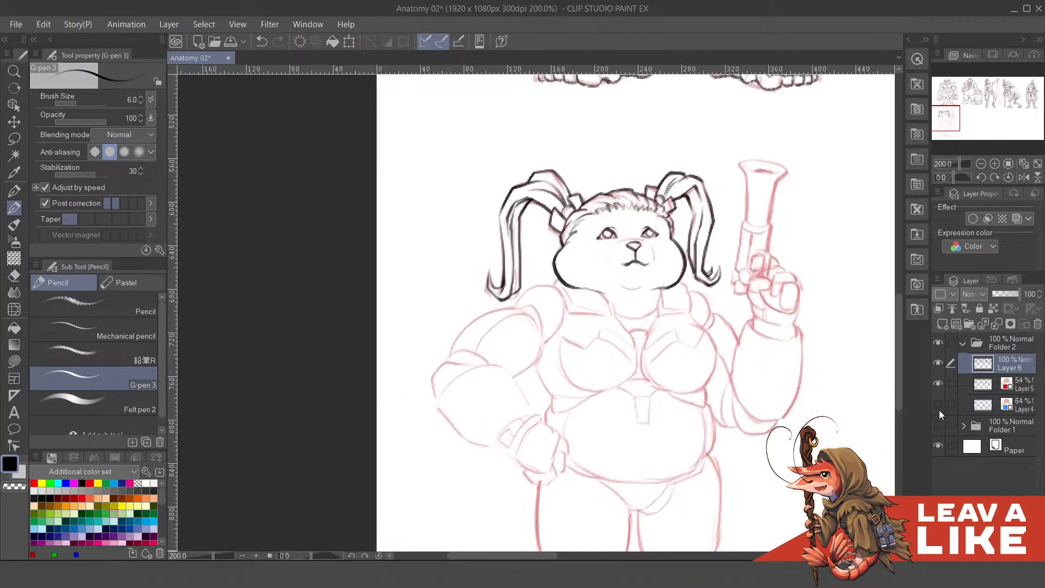
click(938, 387)
click(938, 387)
scroll(664, 269, up, 4)
scroll(664, 269, down, 2)
mouse_move(470, 160)
mouse_down()
mouse_move(651, 313)
mouse_move(572, 329)
mouse_move(576, 359)
mouse_up()
key(ctrl+z)
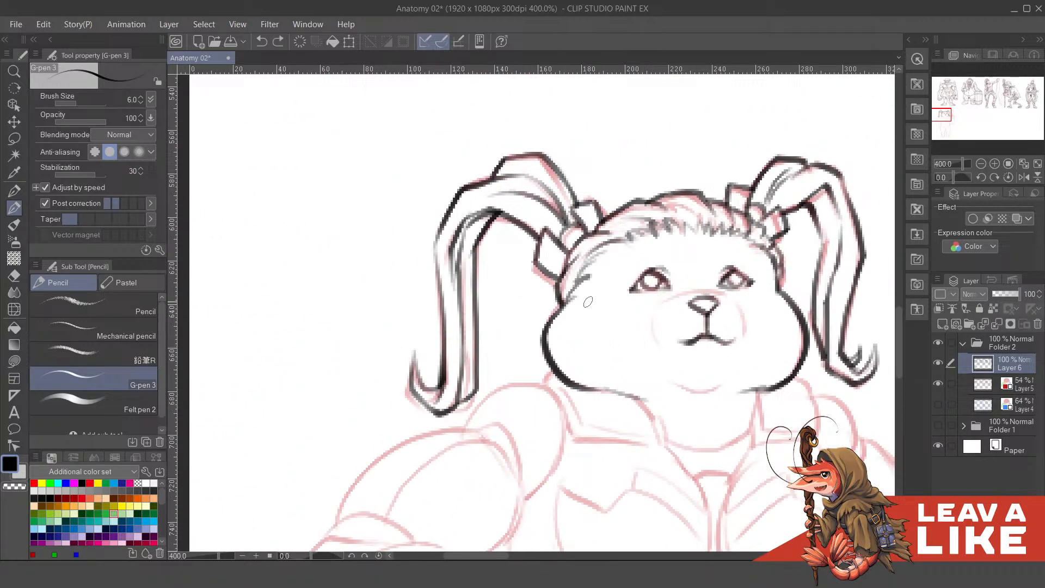
drag(588, 301, 573, 362)
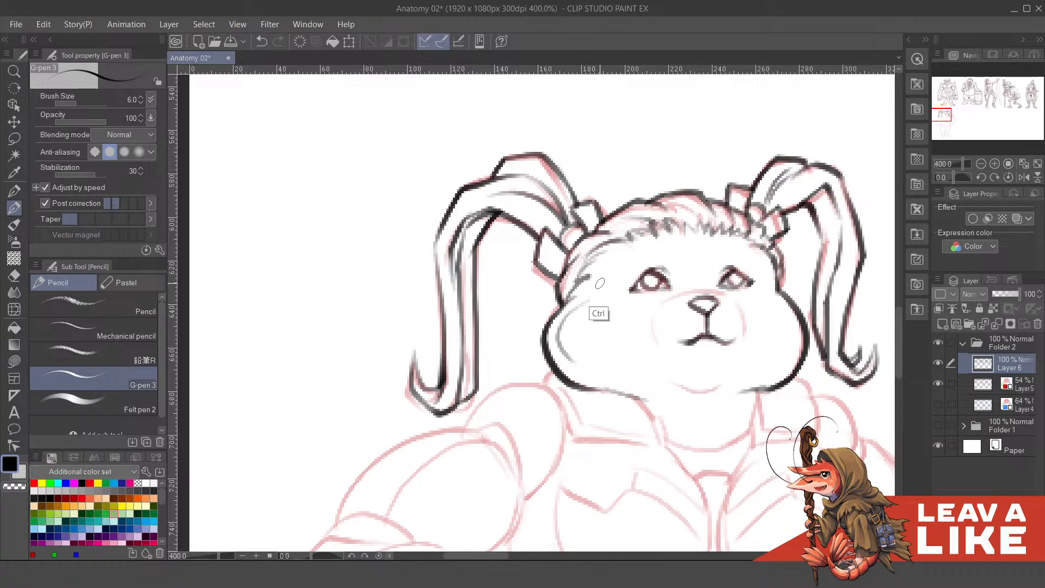
key(ctrl+z)
drag(670, 326, 648, 345)
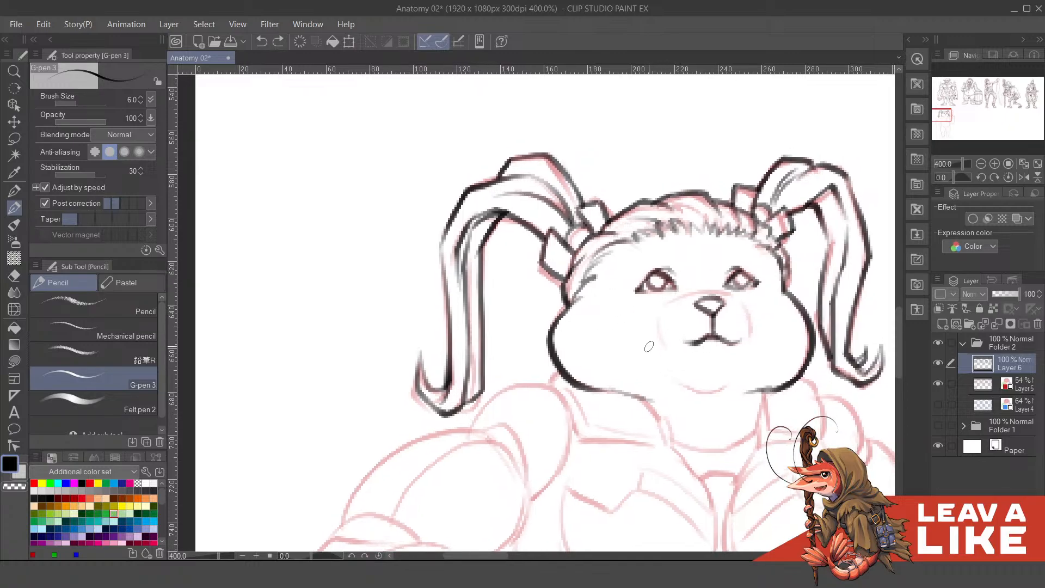
mouse_move(554, 333)
mouse_down()
mouse_move(599, 369)
mouse_move(619, 361)
mouse_move(653, 387)
mouse_up()
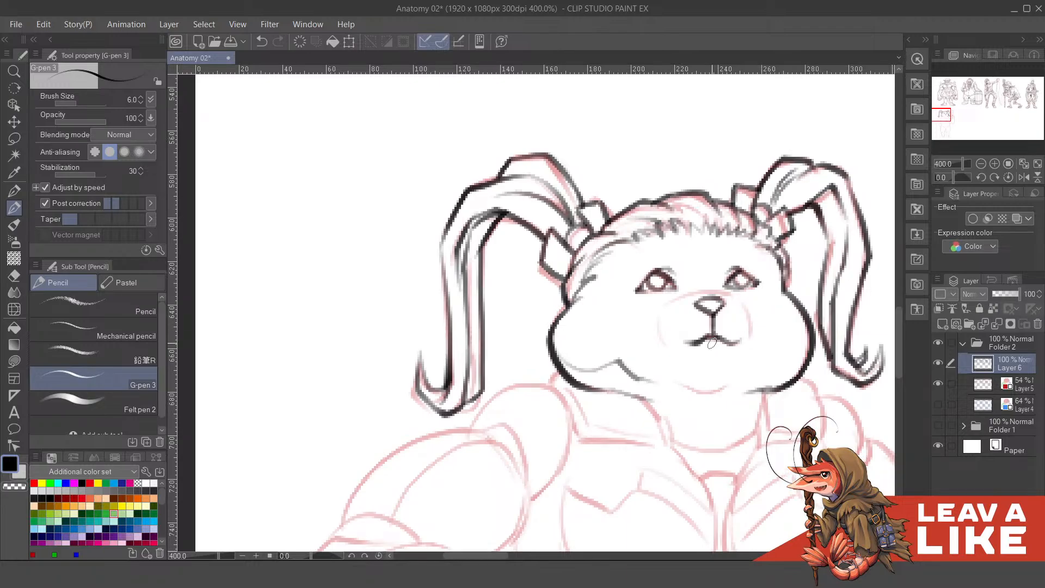
drag(769, 327, 734, 288)
key(ctrl+z)
drag(750, 333, 647, 236)
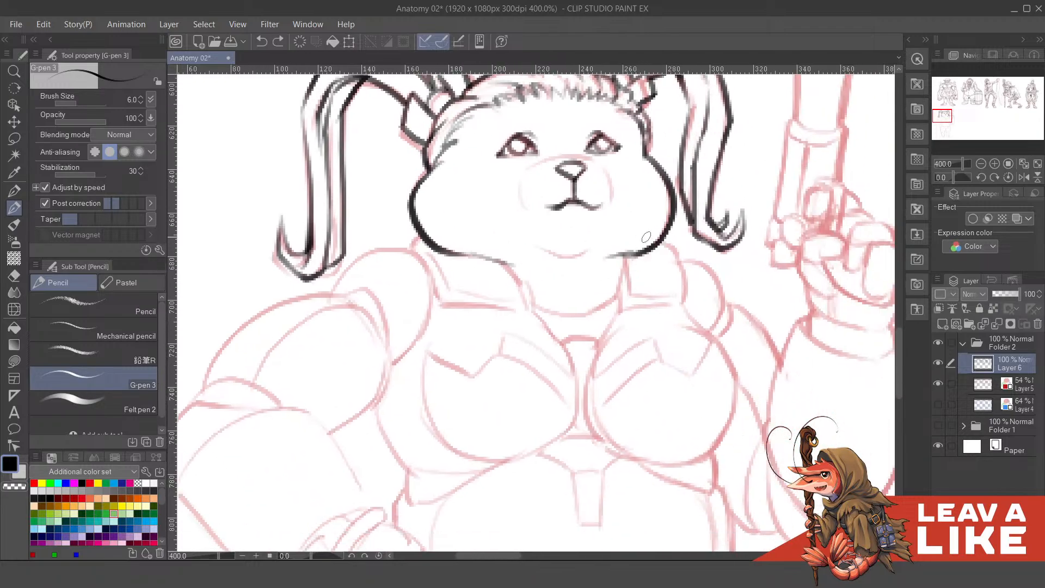
scroll(768, 351, down, 3)
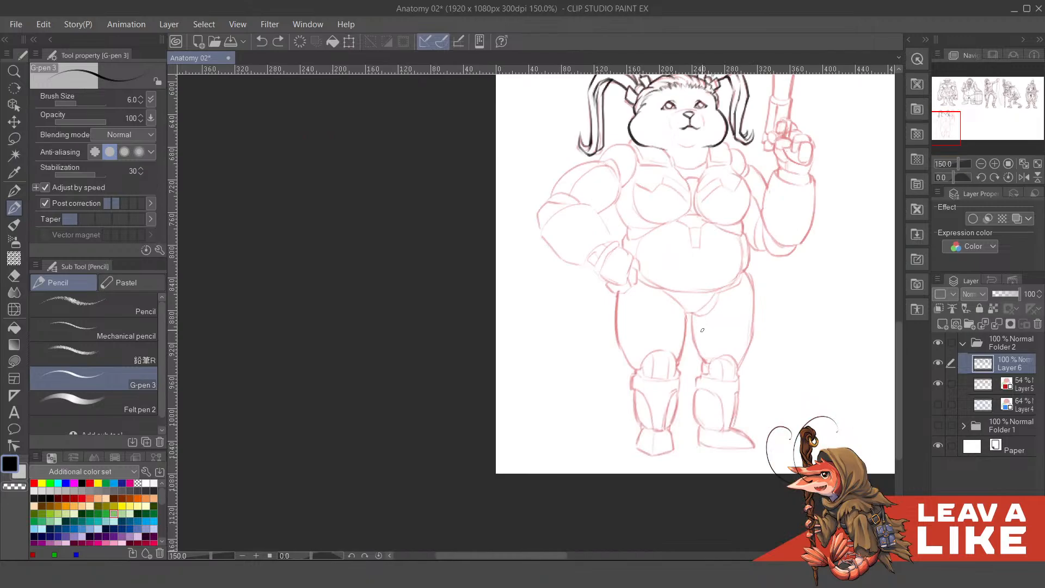
scroll(651, 329, up, 1)
drag(769, 136, 688, 331)
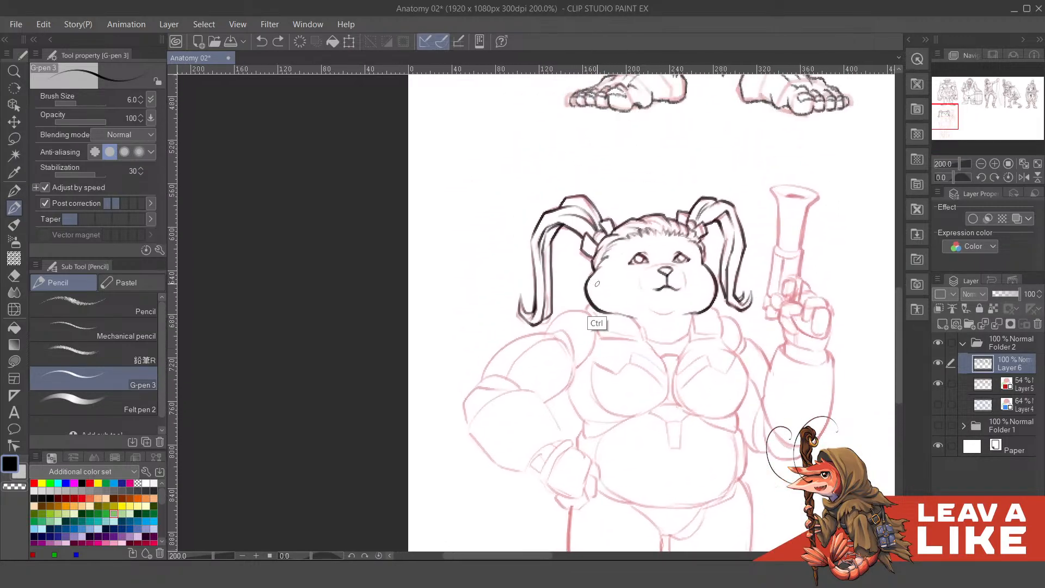
- Draw the outline of the left collar plate below the cheek, including its slanted sides and lower edge
scroll(646, 304, up, 2)
mouse_move(570, 334)
mouse_down()
mouse_move(598, 322)
mouse_move(603, 389)
mouse_move(678, 393)
mouse_up()
drag(717, 356, 690, 328)
key(ctrl+z)
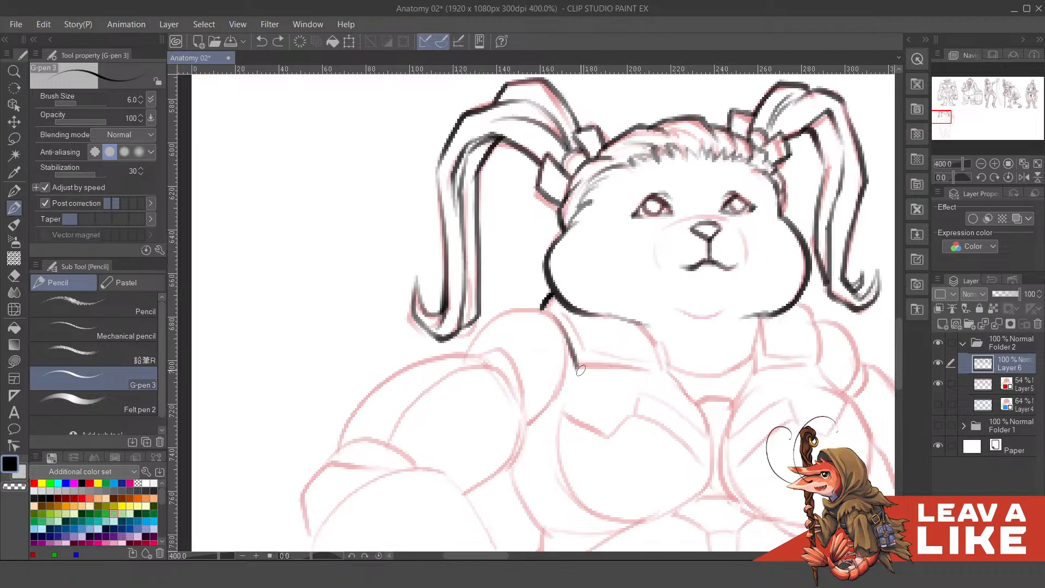
drag(579, 369, 669, 377)
drag(631, 322, 663, 372)
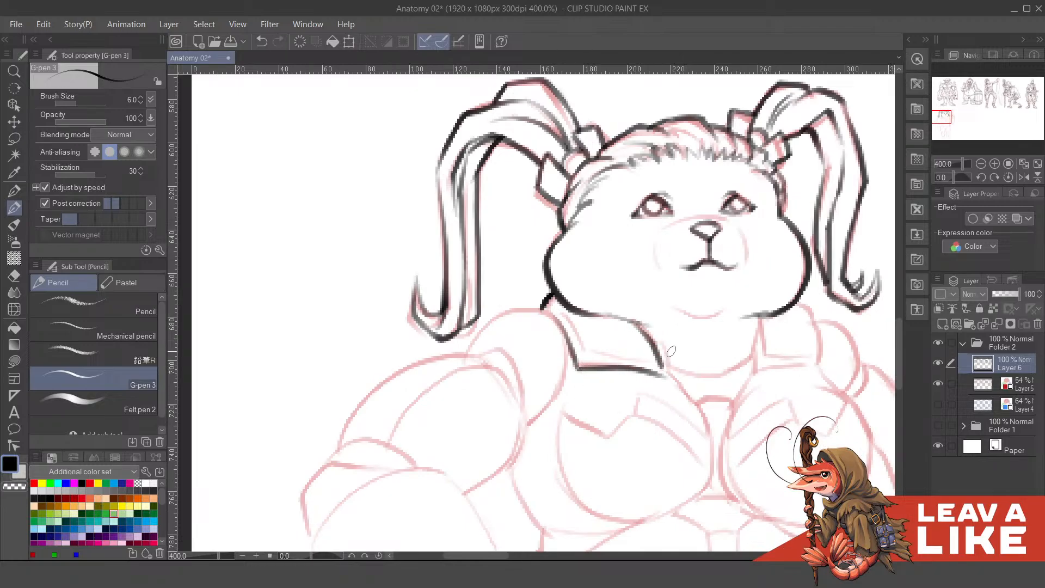
- Draw the right collar plate below the cheek and the rounded underside of the neck between both plates
mouse_move(774, 326)
mouse_down()
mouse_move(701, 311)
mouse_move(689, 354)
mouse_up()
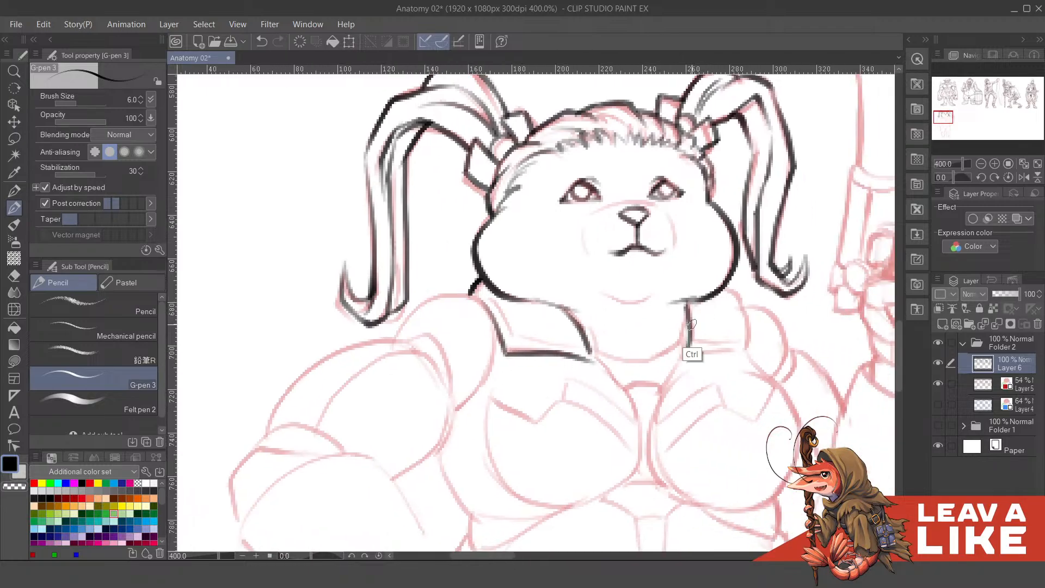
key(ctrl+z)
drag(688, 311, 680, 340)
mouse_move(581, 312)
mouse_down()
mouse_move(592, 341)
mouse_move(603, 337)
mouse_move(598, 351)
mouse_move(591, 342)
mouse_move(662, 359)
mouse_move(683, 338)
mouse_move(654, 358)
mouse_move(681, 318)
mouse_move(714, 326)
mouse_move(678, 325)
mouse_move(680, 342)
mouse_move(754, 356)
mouse_move(717, 279)
mouse_move(777, 290)
mouse_move(744, 288)
mouse_up()
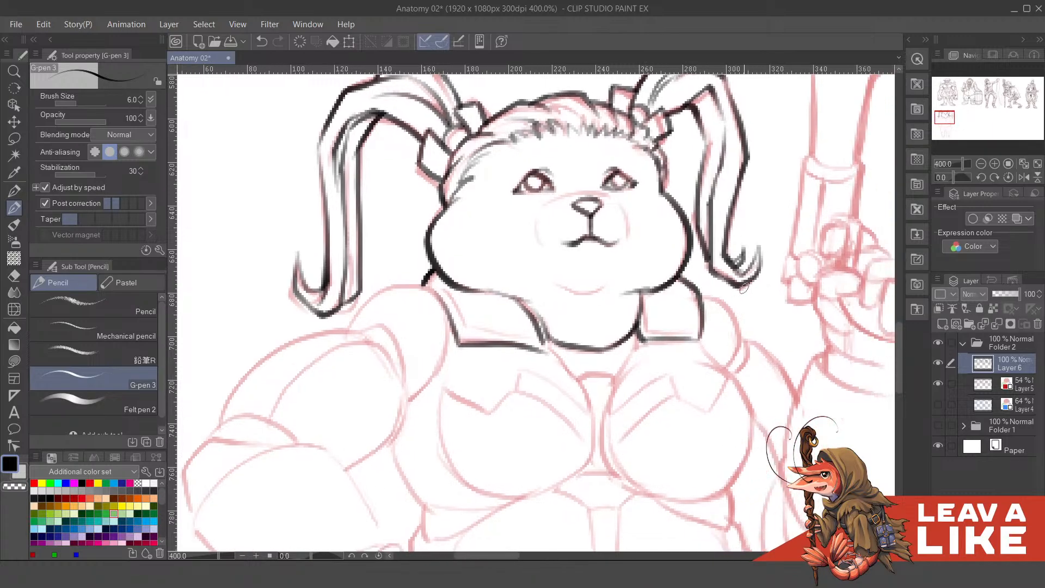
- Add inner rim lines along the edges of both collar plates
mouse_move(673, 322)
mouse_down()
mouse_move(686, 345)
mouse_move(713, 351)
mouse_up()
drag(584, 331, 616, 360)
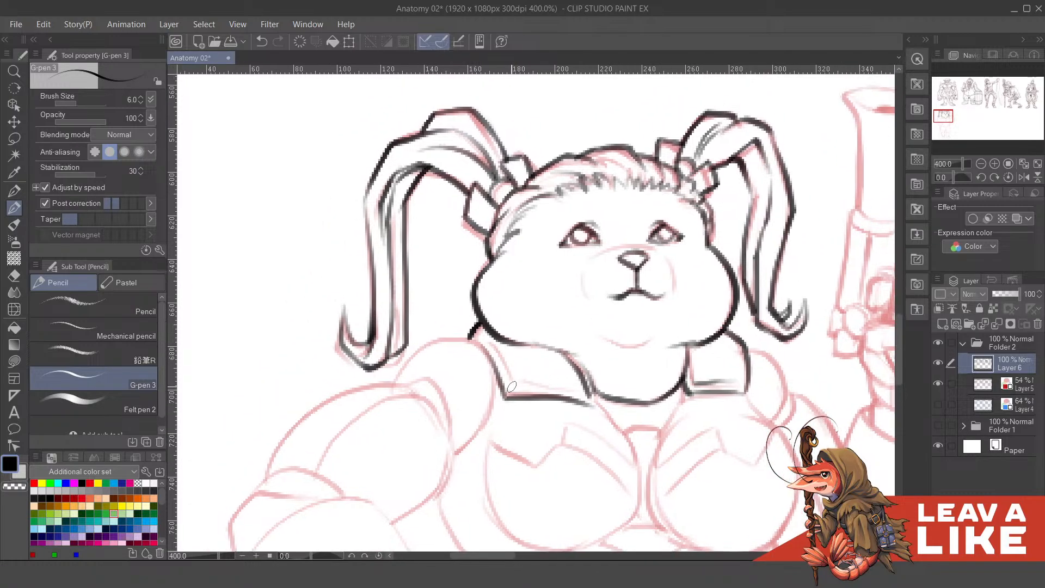
mouse_move(511, 387)
mouse_down()
mouse_move(574, 390)
mouse_move(576, 371)
mouse_up()
- Draw the rounded strap beside the right collar plate and the curved outer shoulder line next to it
mouse_move(763, 366)
mouse_down()
mouse_move(698, 327)
mouse_move(701, 315)
mouse_move(724, 351)
mouse_move(702, 377)
mouse_move(690, 362)
mouse_move(709, 373)
mouse_move(704, 335)
mouse_move(692, 357)
mouse_move(746, 371)
mouse_up()
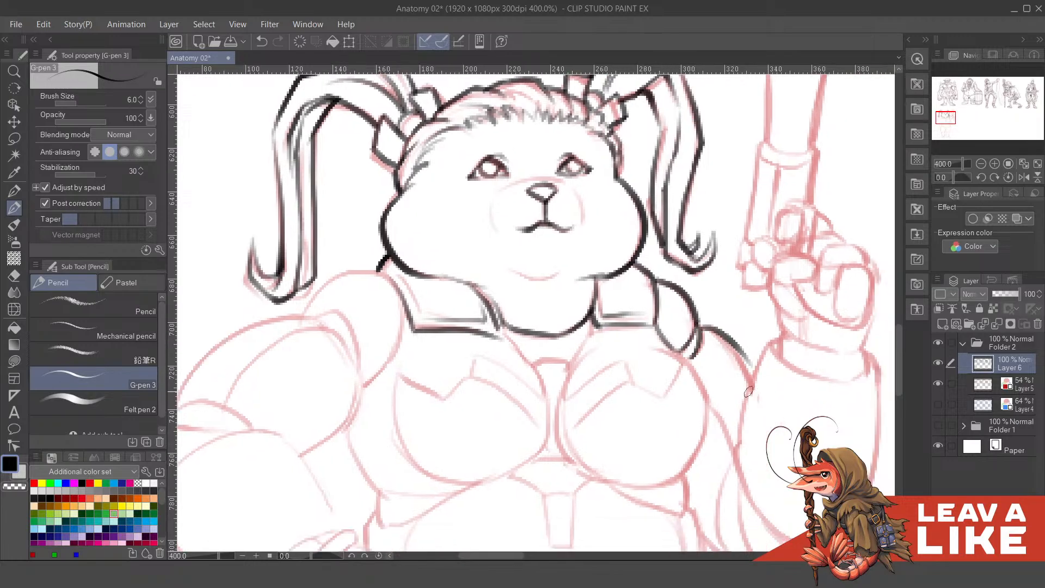
key(ctrl+z)
mouse_move(699, 326)
mouse_down()
mouse_move(750, 385)
mouse_move(735, 289)
mouse_move(734, 322)
mouse_move(755, 355)
mouse_up()
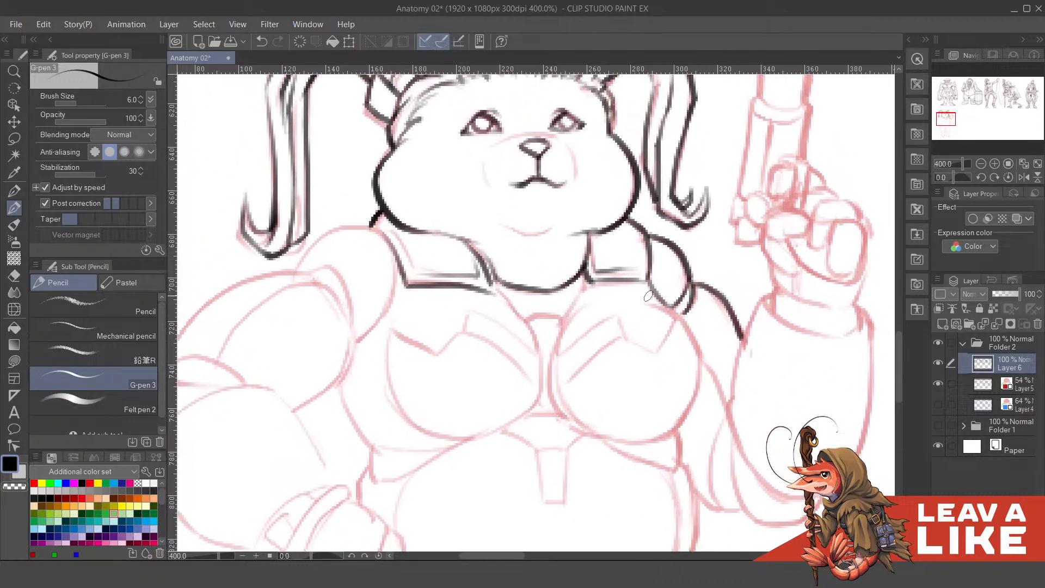
- Draw the upper outer curve of the right chest cup down from the collar plate, redoing strokes that miss the sketch
mouse_move(662, 306)
mouse_down()
mouse_move(682, 323)
mouse_move(704, 381)
mouse_up()
key(ctrl+z)
drag(641, 306, 710, 392)
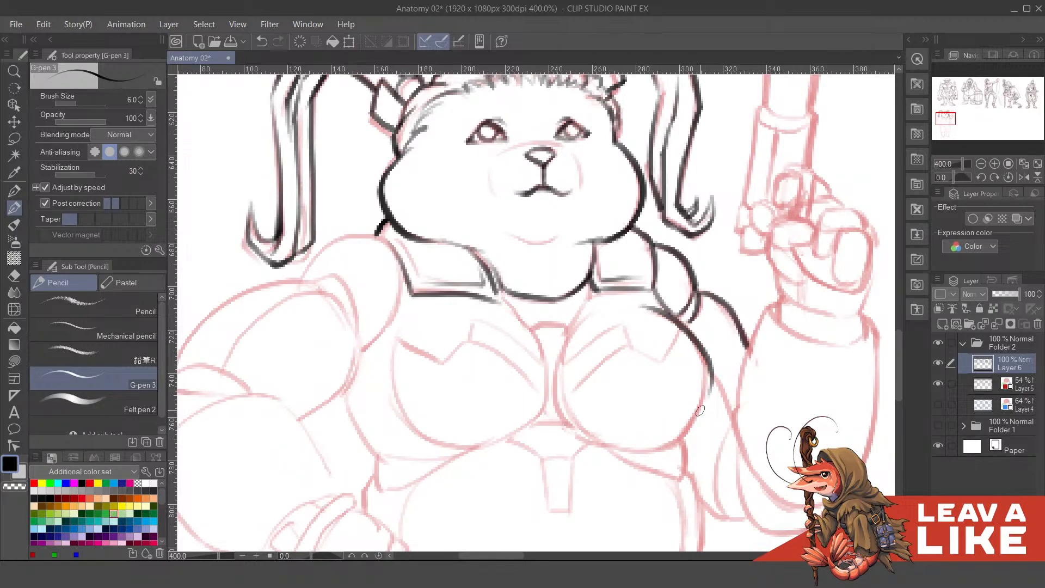
key(ctrl+z)
mouse_move(642, 306)
mouse_down()
mouse_move(682, 334)
mouse_move(704, 391)
mouse_move(708, 337)
mouse_up()
key(ctrl+z)
- Complete the right chest cup with its inner side, rounded underside and outer edge
mouse_move(584, 323)
mouse_down()
mouse_move(615, 410)
mouse_move(667, 430)
mouse_up()
key(ctrl+z)
key(ctrl+z)
mouse_move(578, 328)
mouse_down()
mouse_move(662, 425)
mouse_move(710, 403)
mouse_up()
key(ctrl+z)
mouse_move(643, 431)
mouse_down()
mouse_move(724, 393)
mouse_move(728, 382)
mouse_move(694, 413)
mouse_move(728, 374)
mouse_move(728, 329)
mouse_up()
key(ctrl+z)
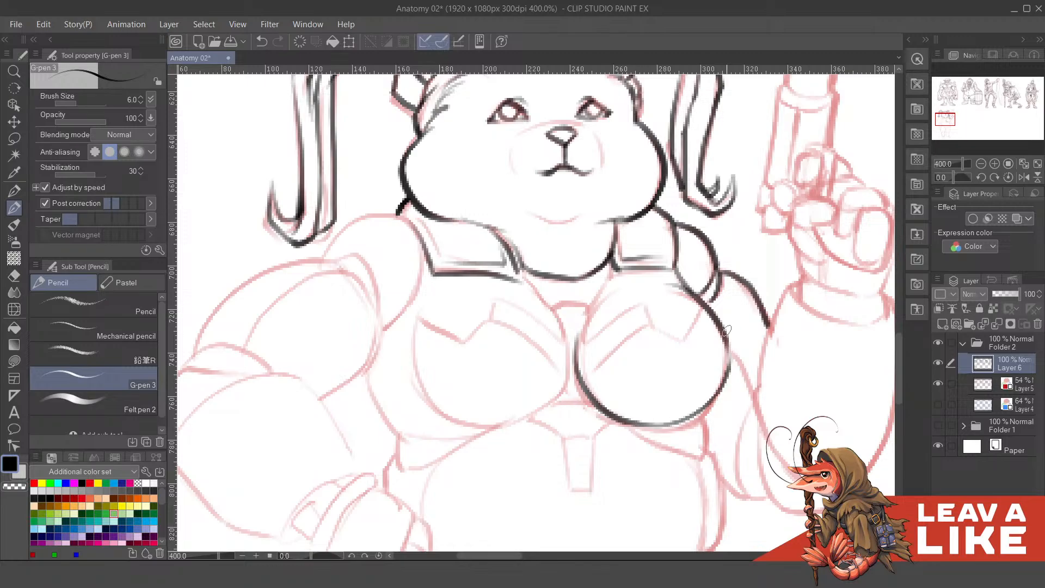
- Draw the upper arc, outer side and rounded underside of the left chest cup
drag(594, 316, 732, 353)
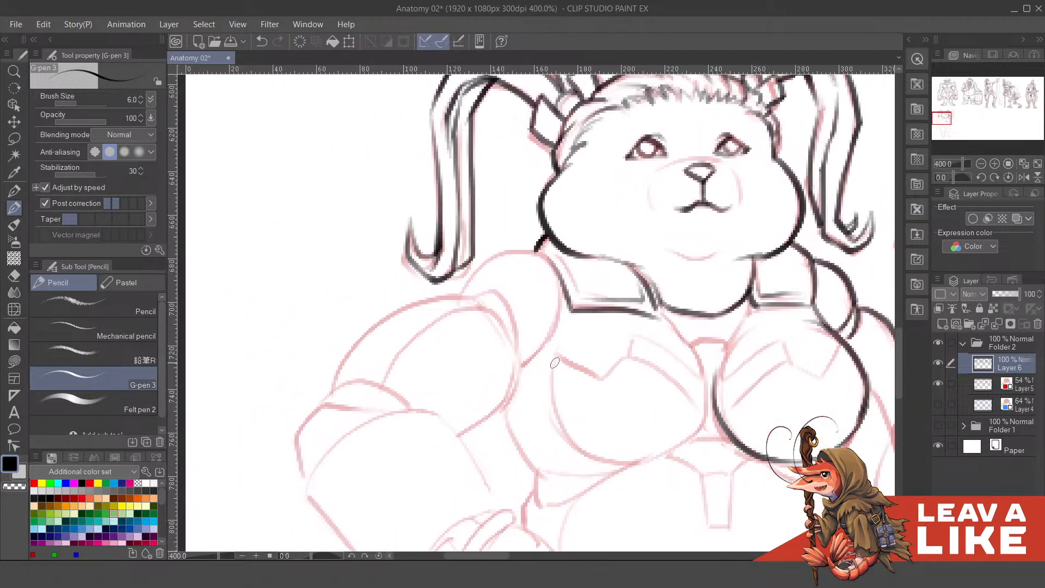
mouse_move(550, 357)
mouse_down()
mouse_move(640, 457)
mouse_move(656, 455)
mouse_up()
key(ctrl+z)
drag(549, 404, 684, 288)
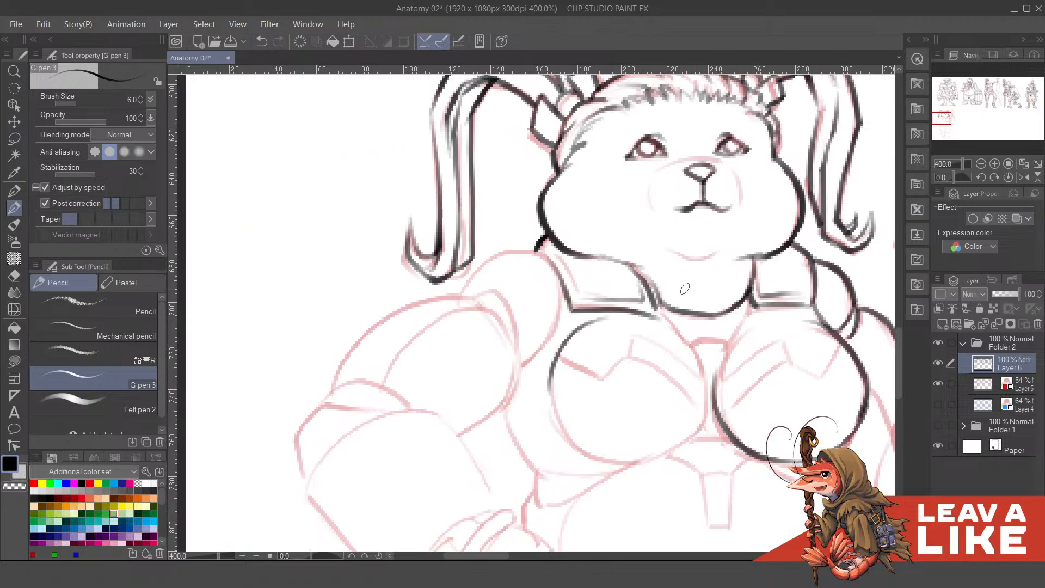
drag(558, 360, 622, 433)
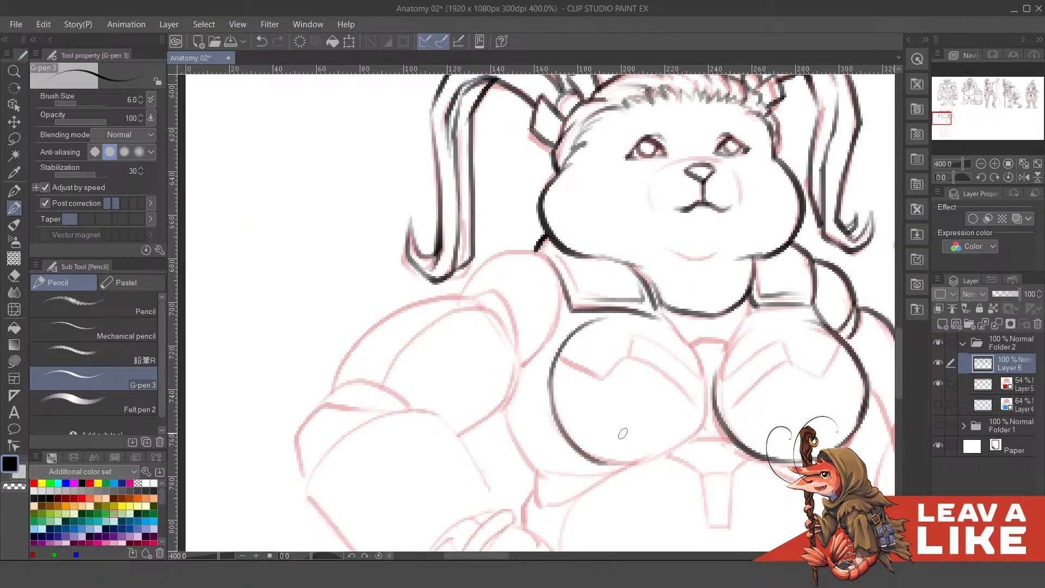
key(ctrl+z)
mouse_move(550, 365)
mouse_down()
mouse_move(667, 452)
mouse_move(706, 376)
mouse_up()
key(ctrl+z)
drag(639, 463, 691, 429)
key(ctrl+z)
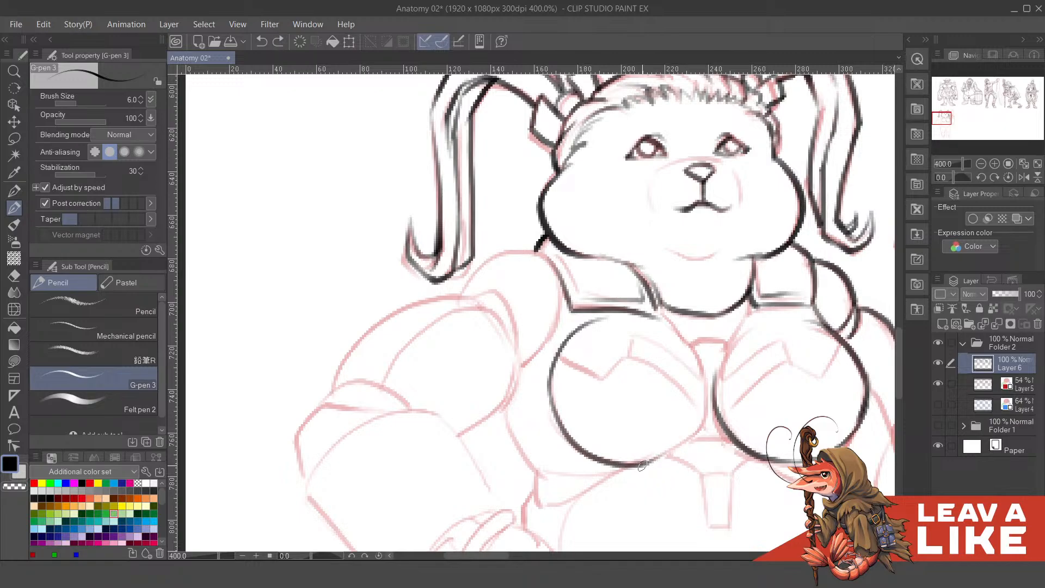
- Close the left chest cup with its inner curve from the underside up to the top
mouse_move(639, 464)
mouse_down()
mouse_move(702, 422)
mouse_move(705, 377)
mouse_move(690, 376)
mouse_move(703, 341)
mouse_move(688, 330)
mouse_up()
drag(625, 312, 680, 380)
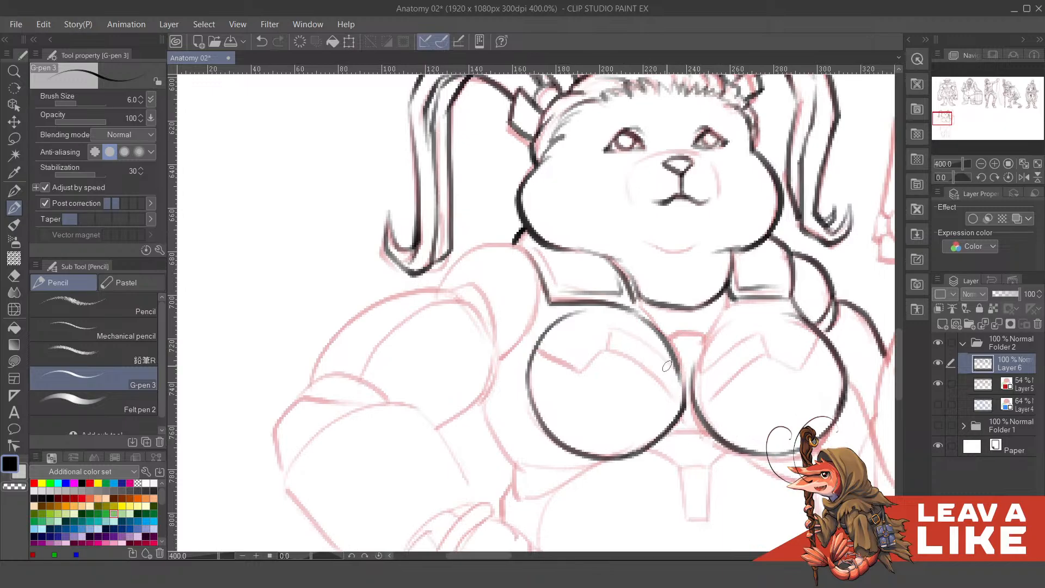
key(ctrl+z)
drag(652, 319, 678, 406)
- Draw the slanted band across the inner half of the left chest cup with two parallel edges and a squared end
drag(763, 333, 692, 326)
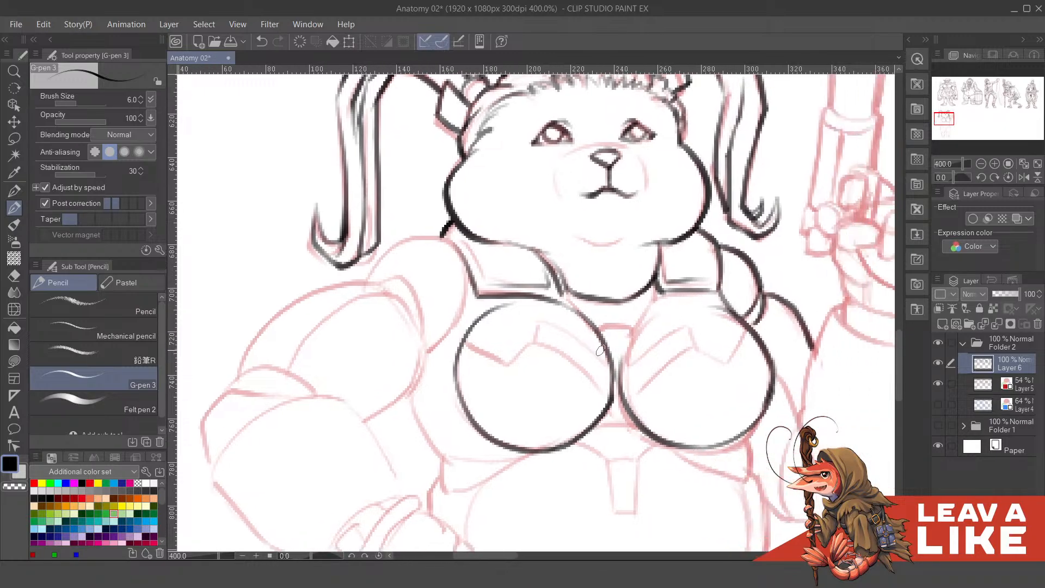
mouse_move(541, 318)
mouse_down()
mouse_move(576, 334)
mouse_move(611, 371)
mouse_up()
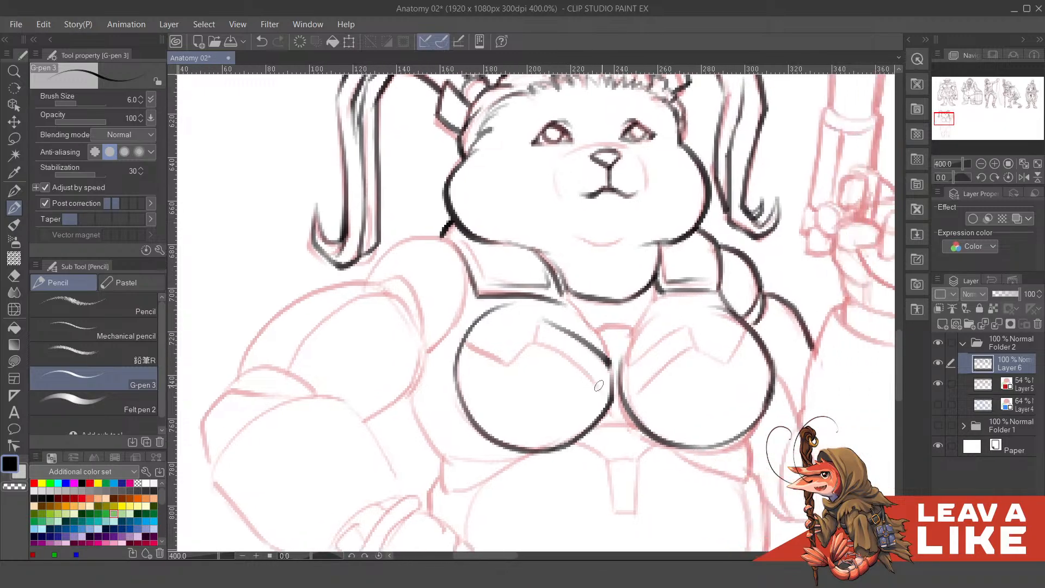
mouse_move(544, 325)
mouse_down()
mouse_move(539, 350)
mouse_move(625, 392)
mouse_move(618, 371)
mouse_move(621, 387)
mouse_move(681, 323)
mouse_up()
key(ctrl+z)
key(ctrl+z)
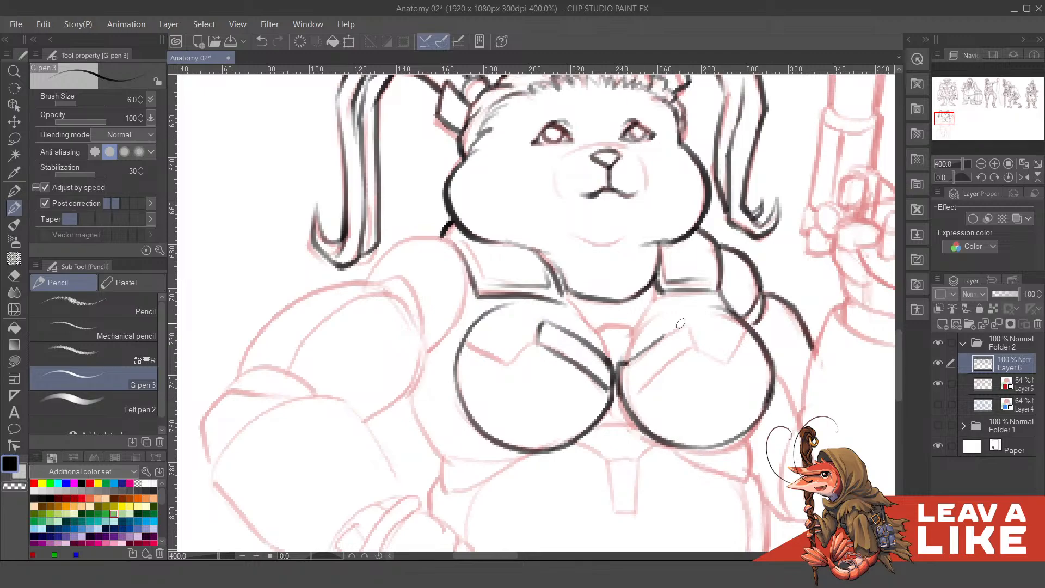
- Draw the matching slanted band with a lower edge across the inner half of the right chest cup
mouse_move(626, 363)
mouse_down()
mouse_move(685, 329)
mouse_move(695, 345)
mouse_up()
drag(626, 388, 686, 350)
key(ctrl+z)
mouse_move(626, 389)
mouse_down()
mouse_move(691, 349)
mouse_move(731, 359)
mouse_move(750, 326)
mouse_up()
- Draw the angular notched edges running from the bands to the outer sides of both chest cups
drag(557, 337, 620, 346)
mouse_move(530, 348)
mouse_down()
mouse_move(572, 376)
mouse_move(601, 347)
mouse_up()
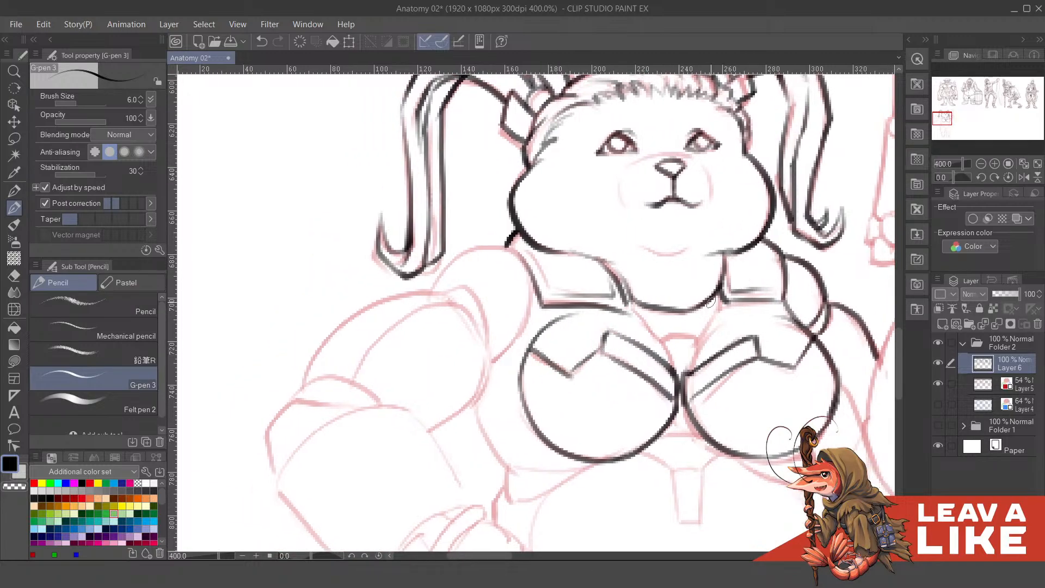
key(ctrl+z)
drag(568, 377, 601, 357)
drag(741, 248, 788, 262)
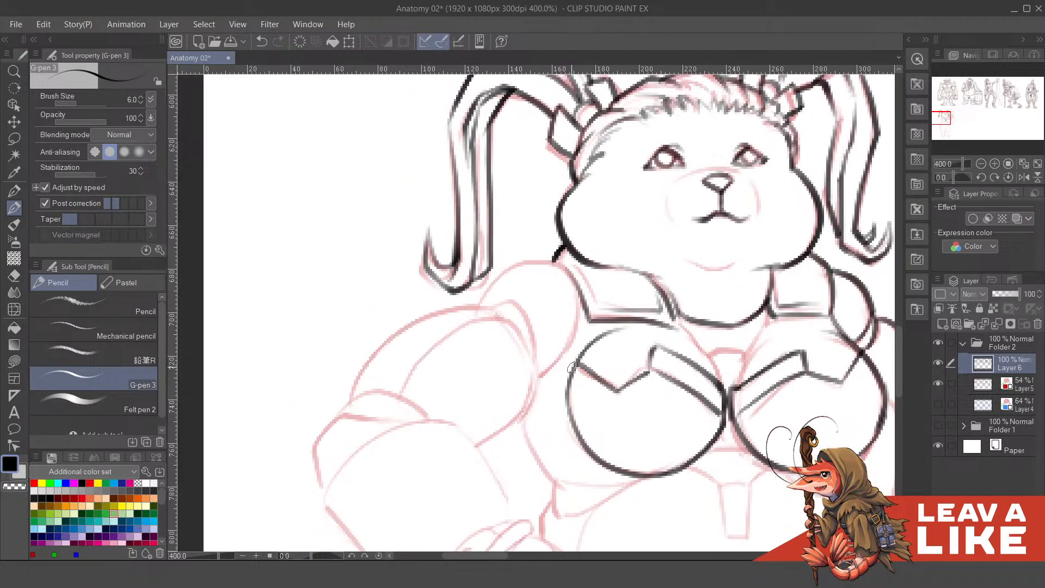
- Draw the side straps beside the left chest cup and the edge of the armour plate beneath it
drag(541, 378, 569, 386)
key(ctrl+z)
drag(525, 435, 572, 419)
drag(642, 343, 659, 338)
mouse_move(536, 415)
mouse_down()
mouse_move(553, 436)
mouse_move(592, 425)
mouse_move(566, 479)
mouse_move(577, 487)
mouse_move(634, 480)
mouse_up()
mouse_move(745, 388)
mouse_down()
mouse_move(627, 333)
mouse_move(621, 357)
mouse_up()
- Draw the small tapered connector between the chest cups, and check the linework with the red sketch briefly hidden
drag(680, 305, 682, 339)
drag(593, 342, 619, 386)
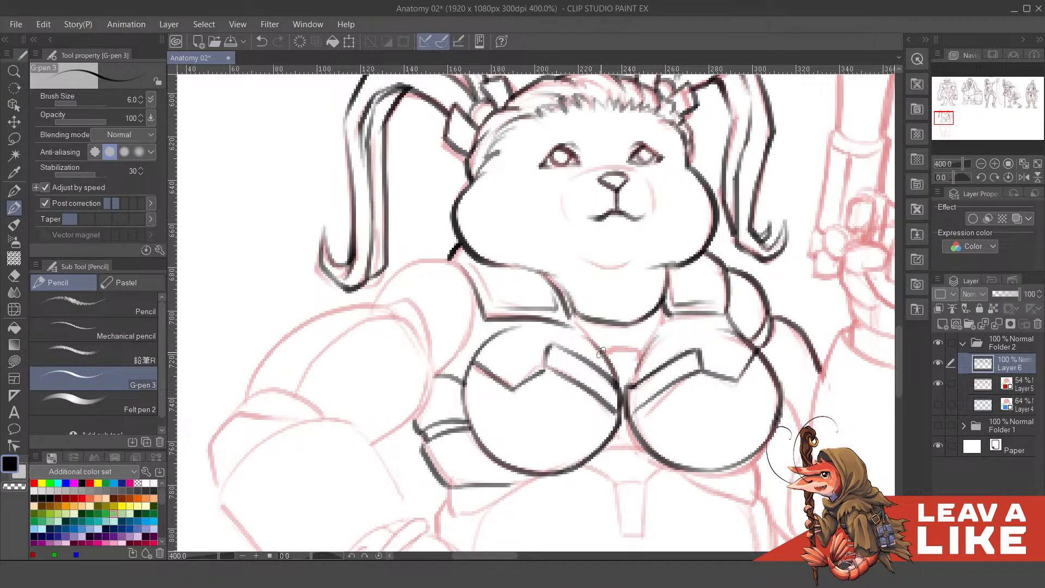
mouse_move(604, 355)
mouse_down()
mouse_move(640, 350)
mouse_move(635, 386)
mouse_up()
key(ctrl+z)
mouse_move(664, 332)
mouse_down()
mouse_move(679, 363)
mouse_move(701, 362)
mouse_move(706, 333)
mouse_up()
drag(804, 364, 789, 347)
click(936, 385)
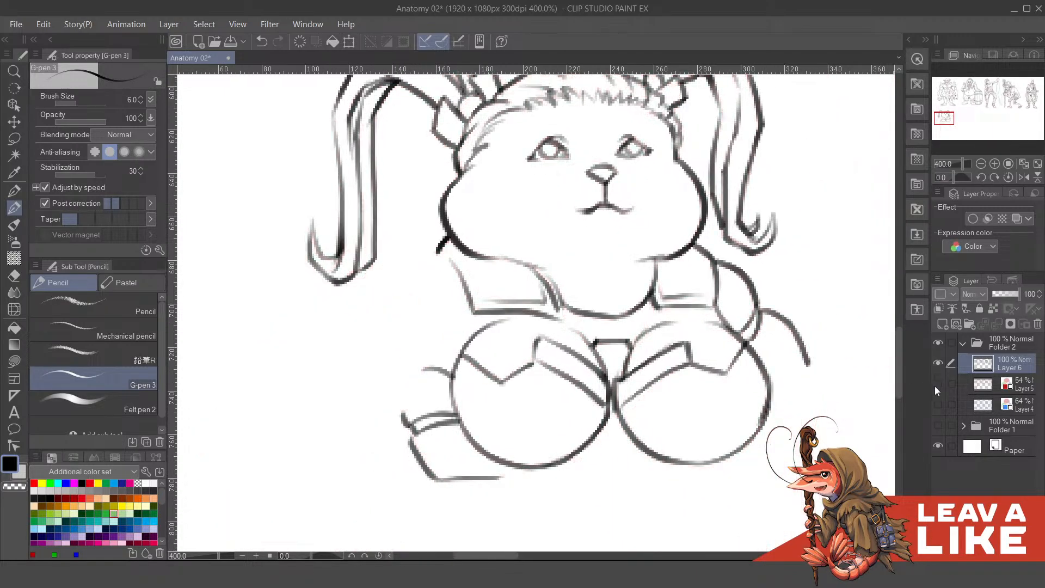
click(937, 384)
- Draw the slanted neckline edges from the collar plates to the centre connector, and compare the linework with the sketch briefly hidden
mouse_move(579, 320)
mouse_down()
mouse_move(599, 366)
mouse_move(585, 366)
mouse_up()
mouse_move(587, 365)
mouse_down()
mouse_move(618, 384)
mouse_move(613, 391)
mouse_move(672, 356)
mouse_up()
key(ctrl+z)
key(ctrl+z)
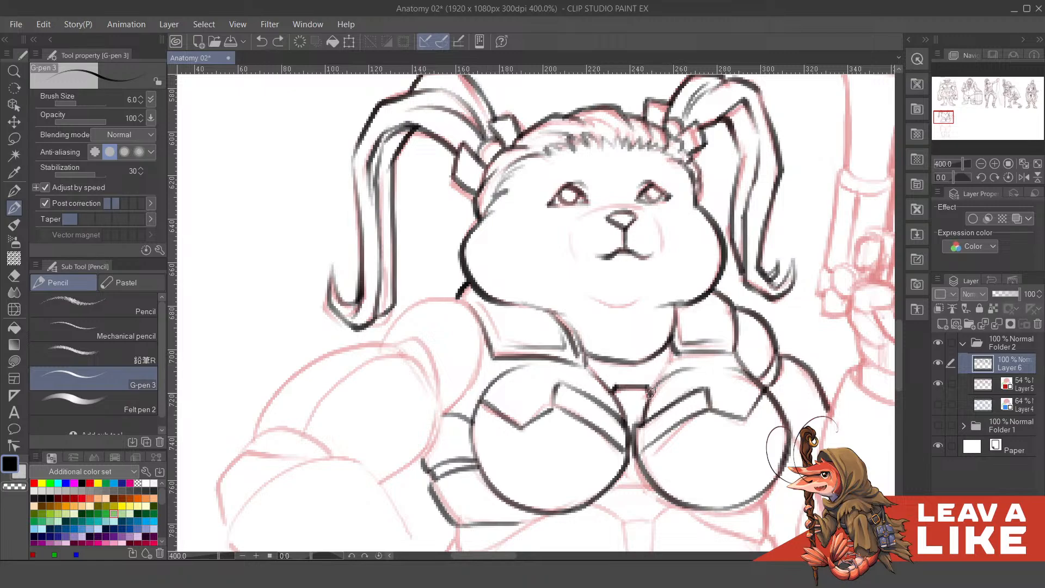
mouse_move(651, 390)
mouse_down()
mouse_move(673, 361)
mouse_move(670, 343)
mouse_move(699, 352)
mouse_up()
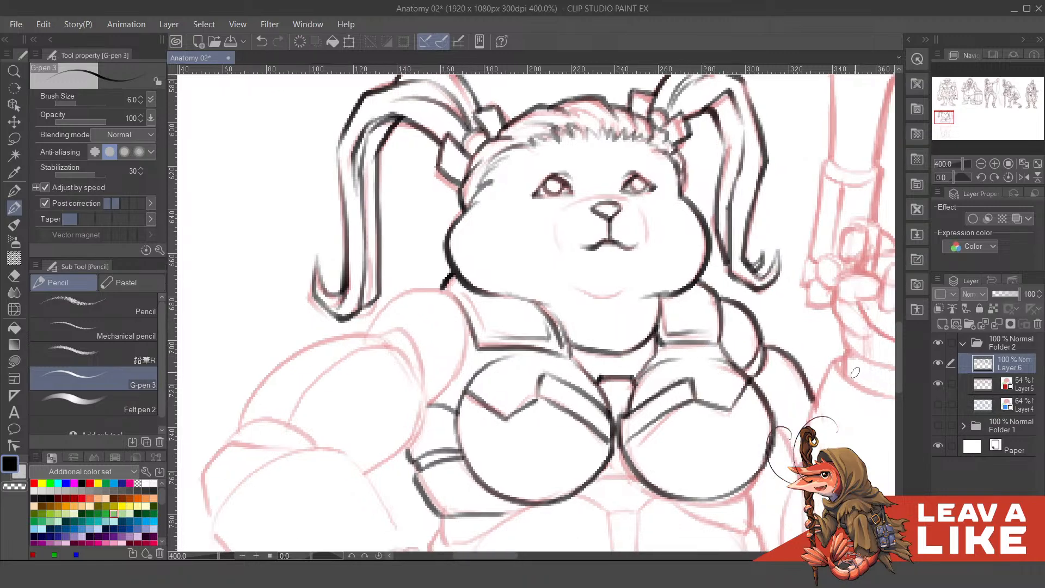
click(939, 383)
click(937, 382)
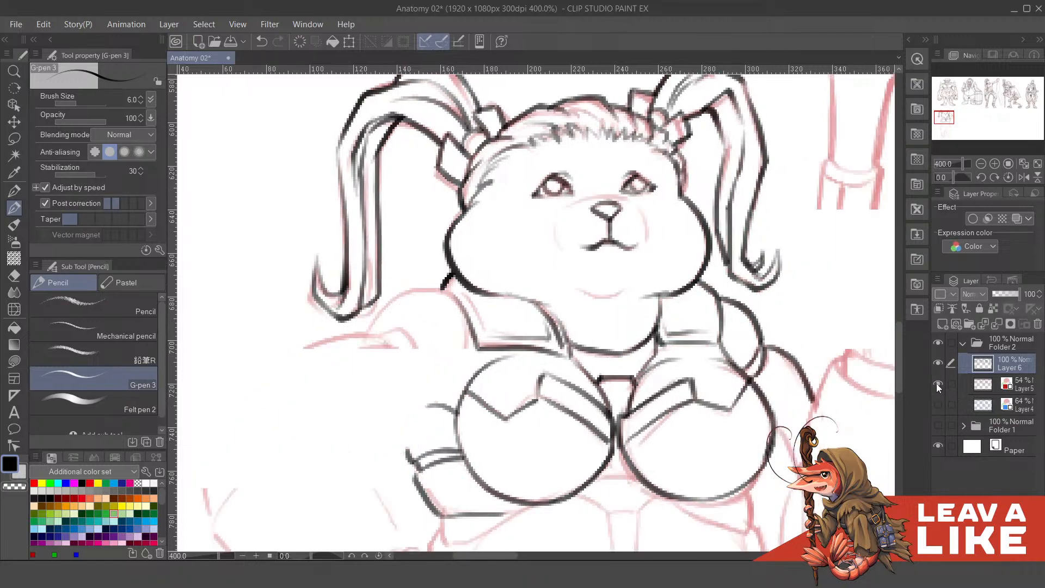
- Draw the curved chin line below the mouth, and check it with the red sketch briefly hidden
drag(669, 341, 722, 419)
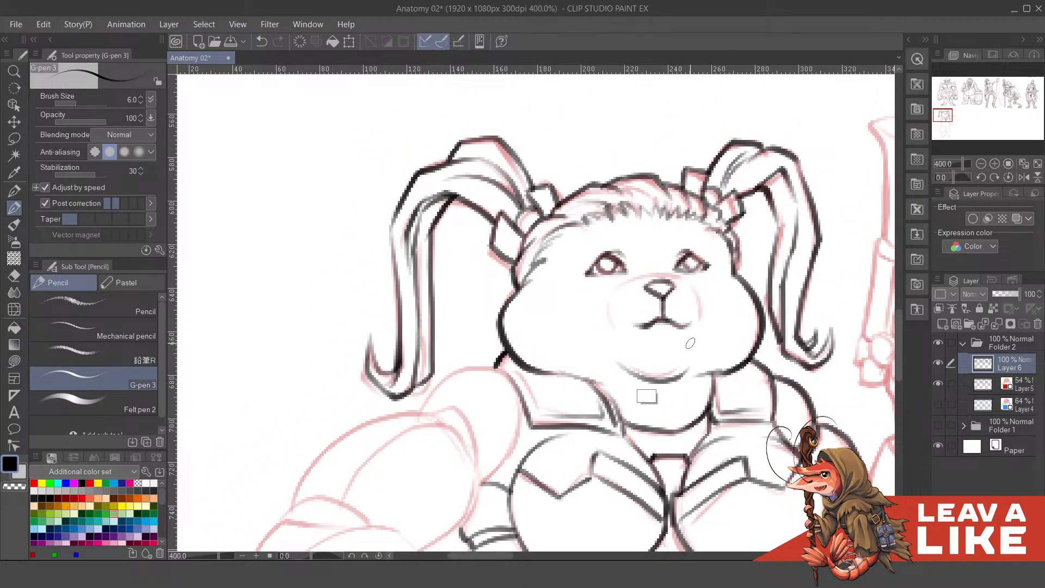
drag(624, 360, 693, 355)
key(ctrl+z)
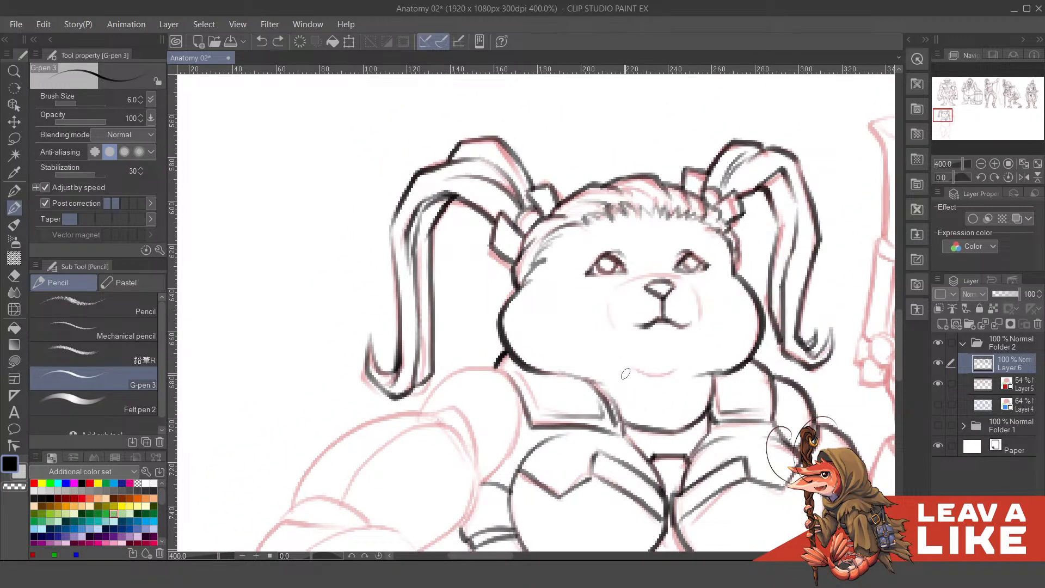
mouse_move(611, 361)
mouse_down()
mouse_move(656, 376)
mouse_move(697, 357)
mouse_up()
click(939, 384)
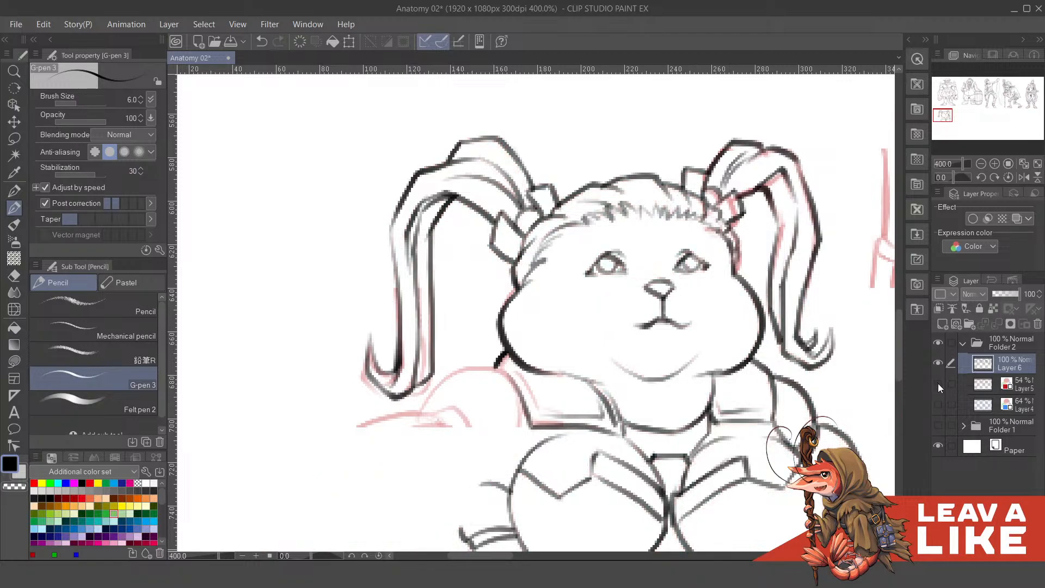
click(938, 384)
- Draw the muzzle with a short line above the nose and a curve on each side of the mouth
mouse_move(656, 286)
mouse_down()
mouse_move(662, 317)
mouse_move(691, 314)
mouse_up()
key(ctrl+z)
mouse_move(626, 322)
mouse_down()
mouse_move(692, 311)
mouse_move(710, 352)
mouse_up()
key(ctrl+z)
drag(693, 314, 706, 354)
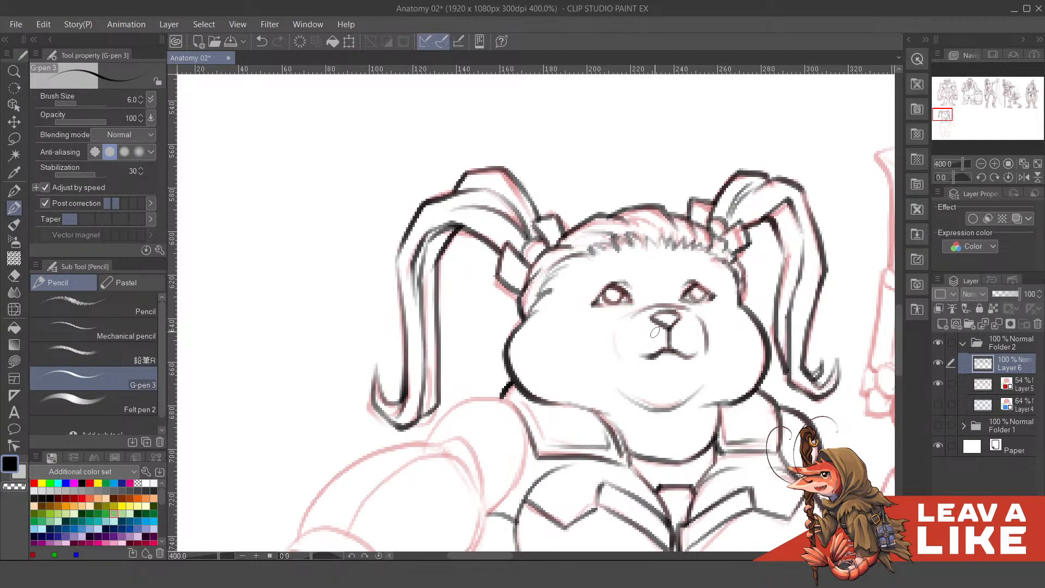
mouse_move(621, 323)
mouse_down()
mouse_move(648, 361)
mouse_move(668, 327)
mouse_move(618, 328)
mouse_move(624, 367)
mouse_up()
key(ctrl+z)
key(ctrl+z)
- Hide the Layer 5 sketch, check the whole drawing, and add two small oval brow spots above the eyes
click(939, 386)
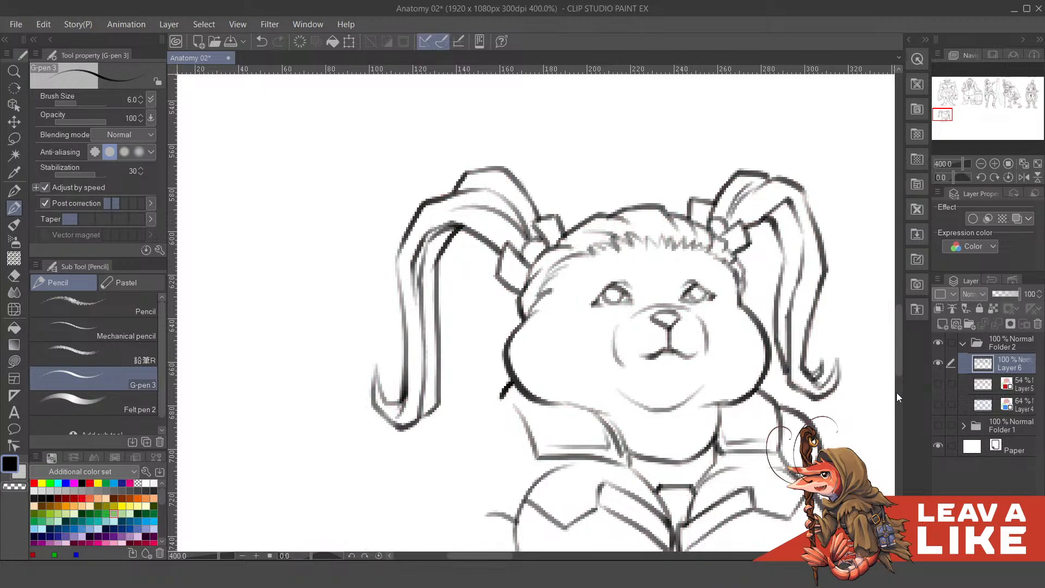
scroll(702, 359, down, 3)
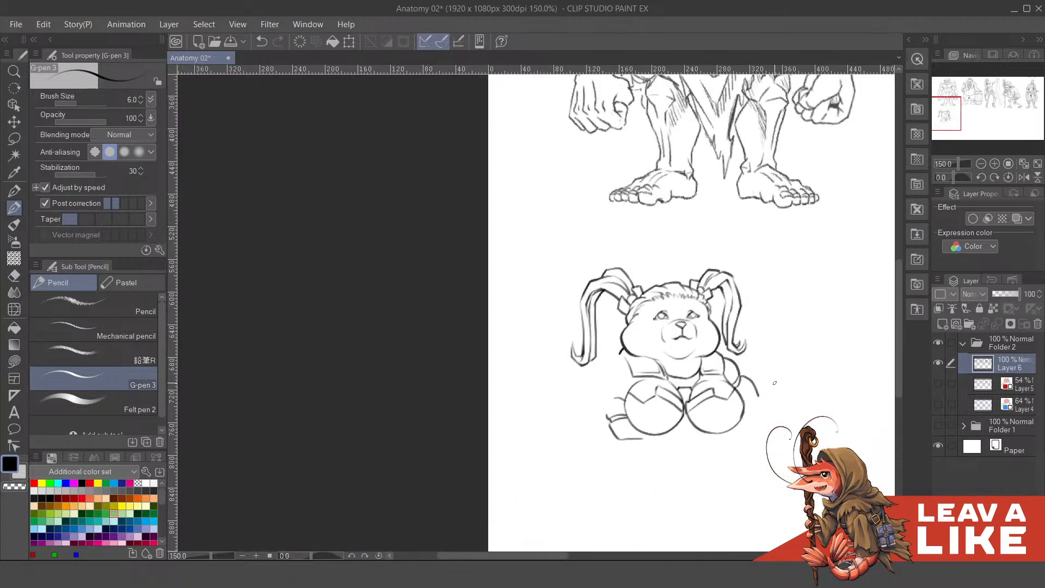
scroll(758, 382, up, 3)
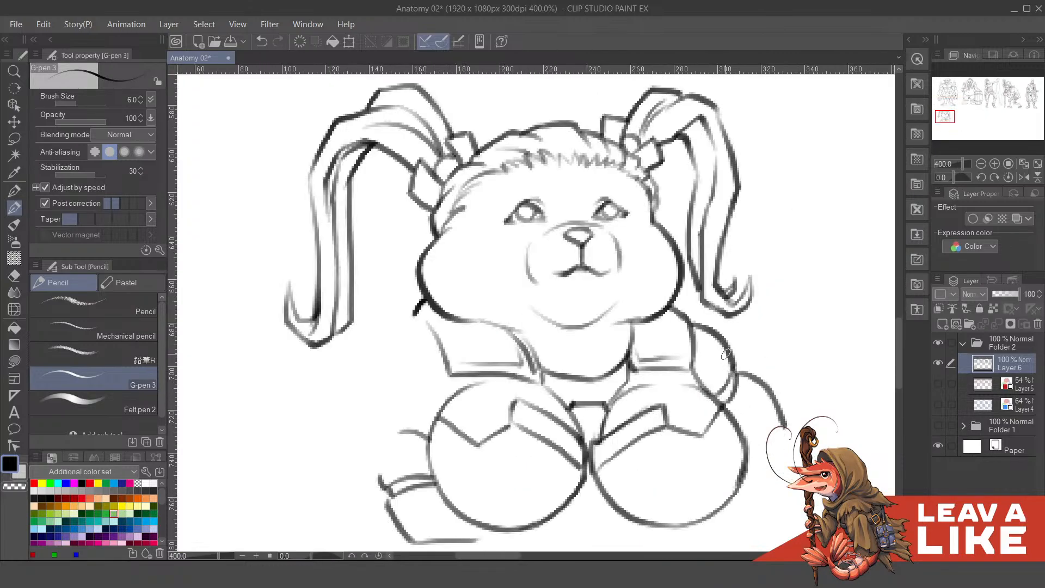
drag(638, 240, 666, 383)
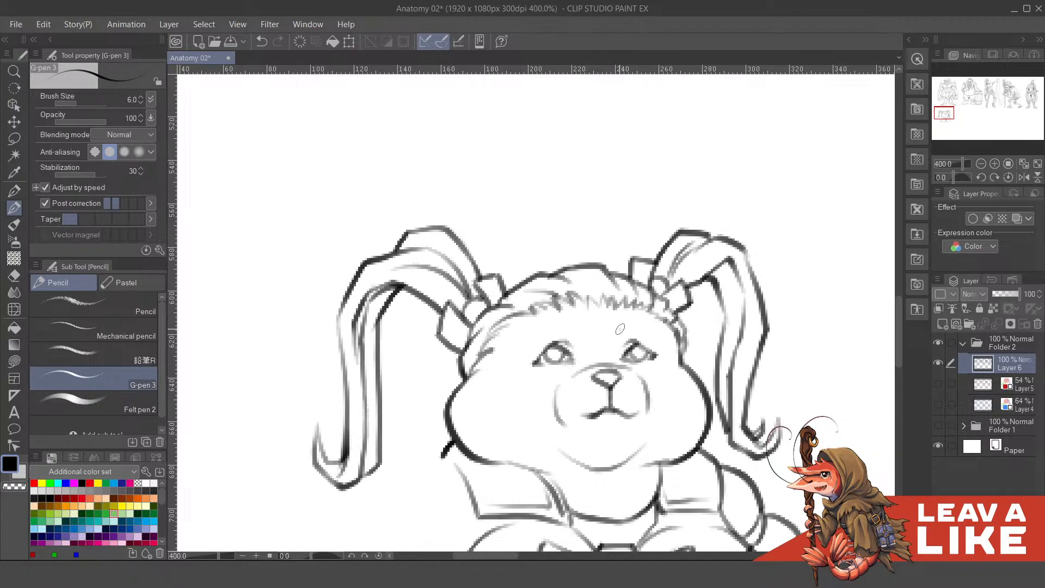
drag(620, 329, 639, 322)
key(ctrl+z)
mouse_move(617, 329)
mouse_down()
mouse_move(580, 341)
mouse_move(599, 344)
mouse_move(625, 305)
mouse_move(603, 331)
mouse_move(577, 338)
mouse_move(598, 347)
mouse_up()
key(ctrl+z)
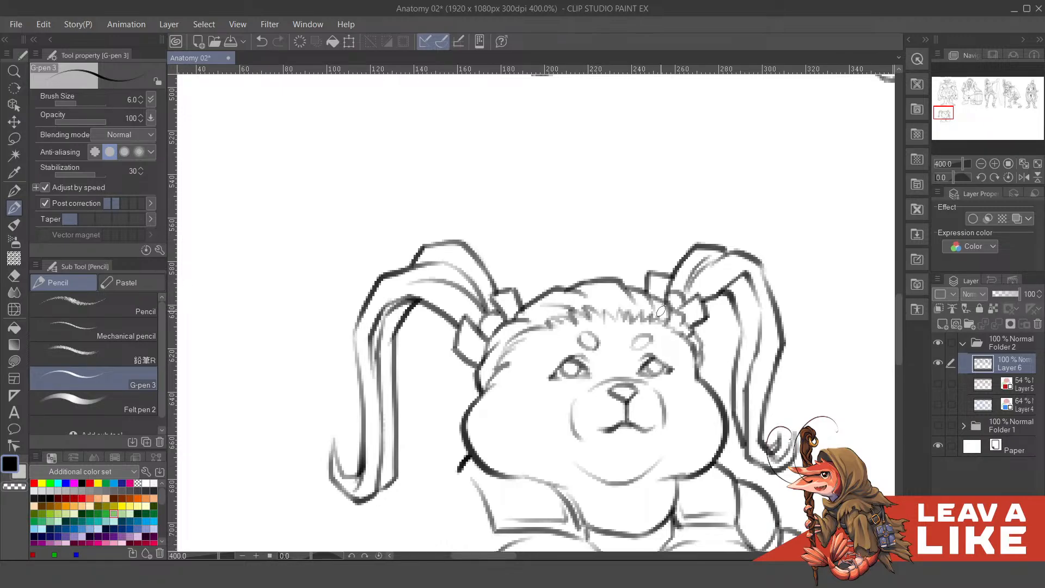
- Show the red Layer 5 sketch again and darken the upper part of the nose
drag(661, 310, 638, 246)
click(938, 384)
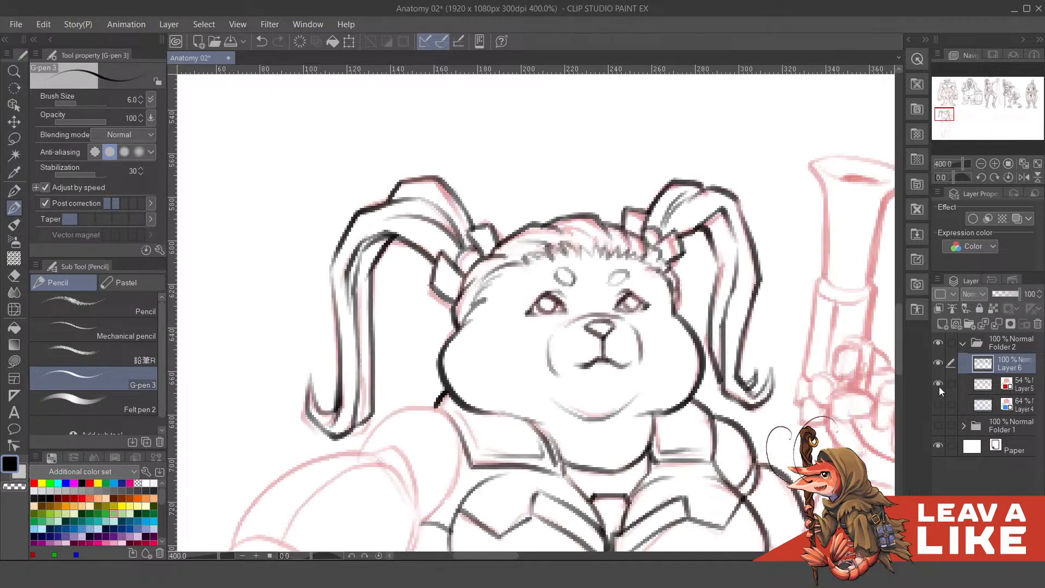
drag(705, 446, 735, 459)
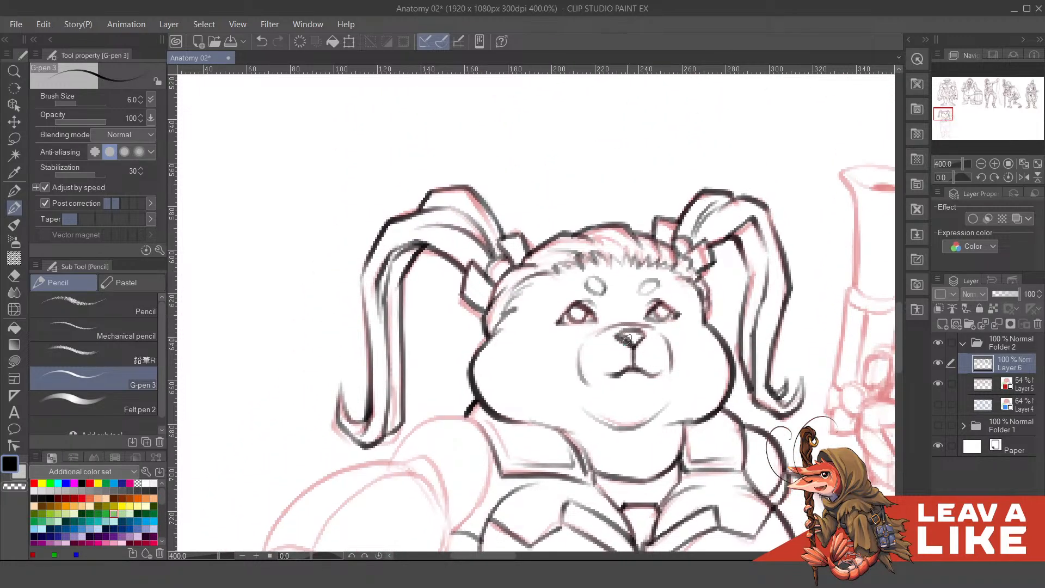
- Add the last dark stroke to the nose, and check the linework with the red Layer 5 sketch briefly hidden
drag(643, 333, 636, 343)
drag(729, 393, 715, 336)
click(937, 384)
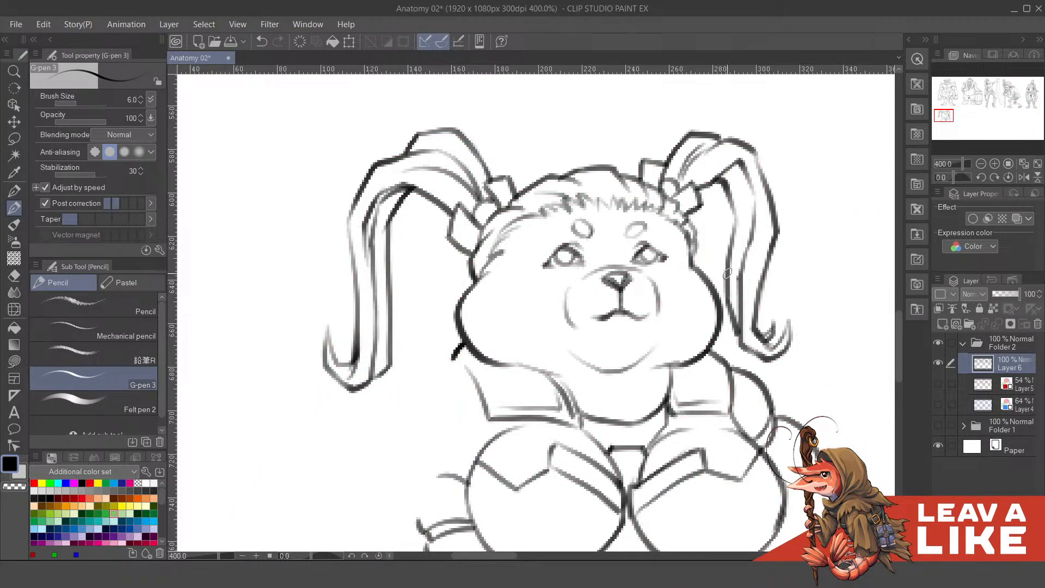
scroll(728, 270, down, 2)
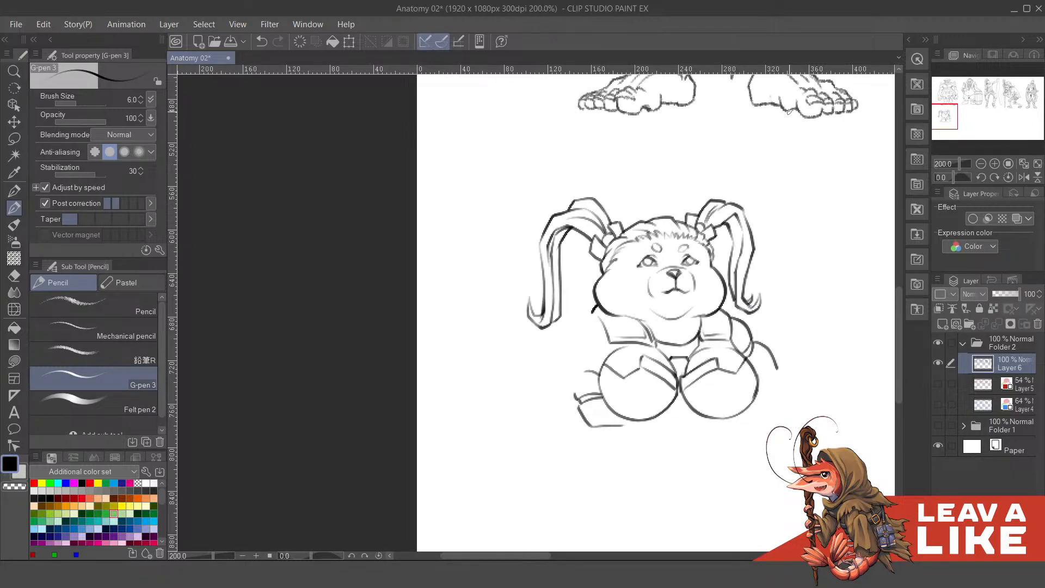
click(938, 383)
- Outline the rounded shoulder of the arm resting on the hip, with the curved armhole line where the upper arm begins
scroll(626, 289, up, 2)
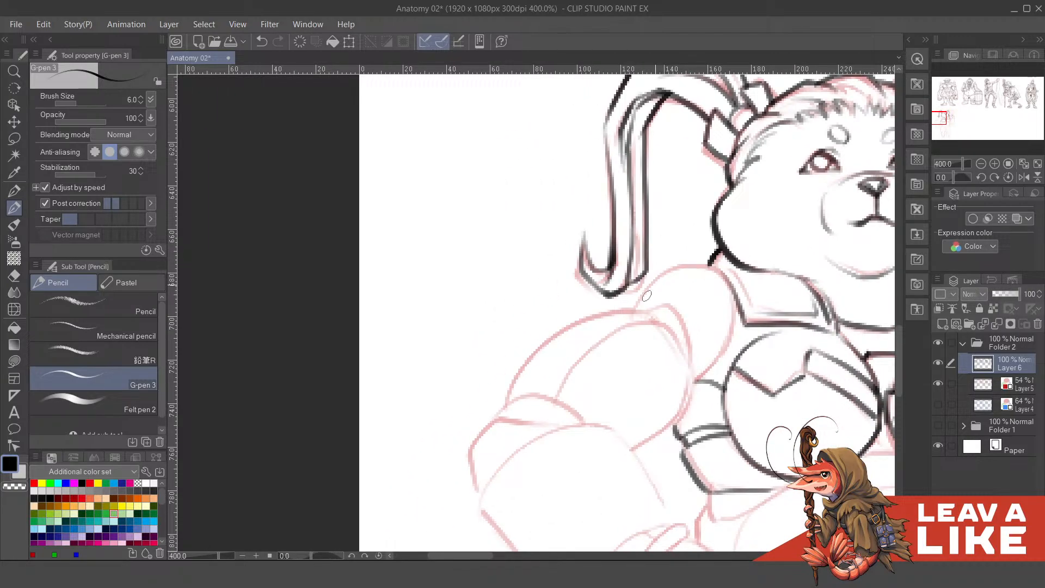
mouse_move(632, 308)
mouse_down()
mouse_move(671, 264)
mouse_move(715, 265)
mouse_up()
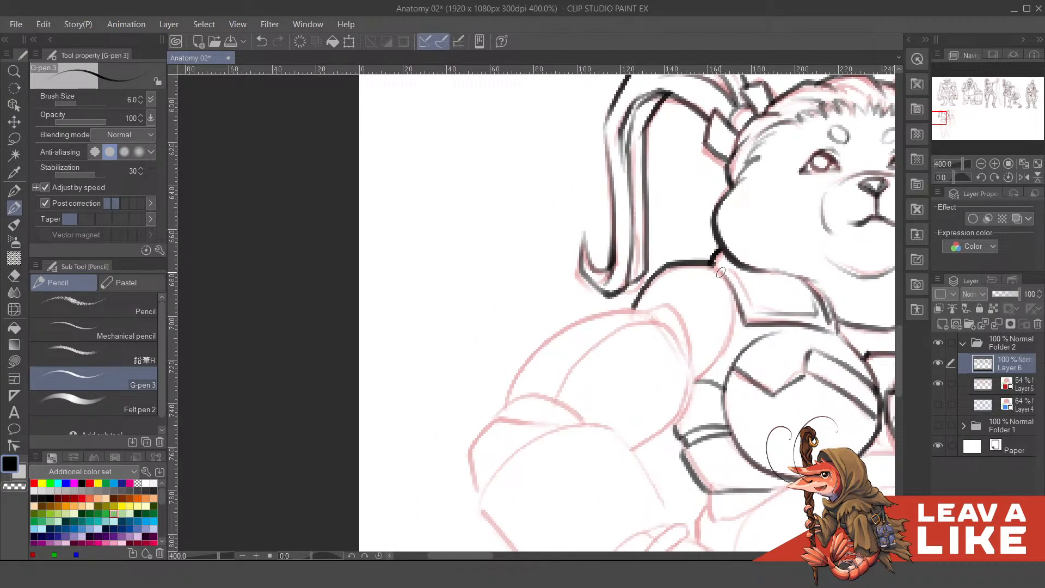
drag(735, 318, 694, 380)
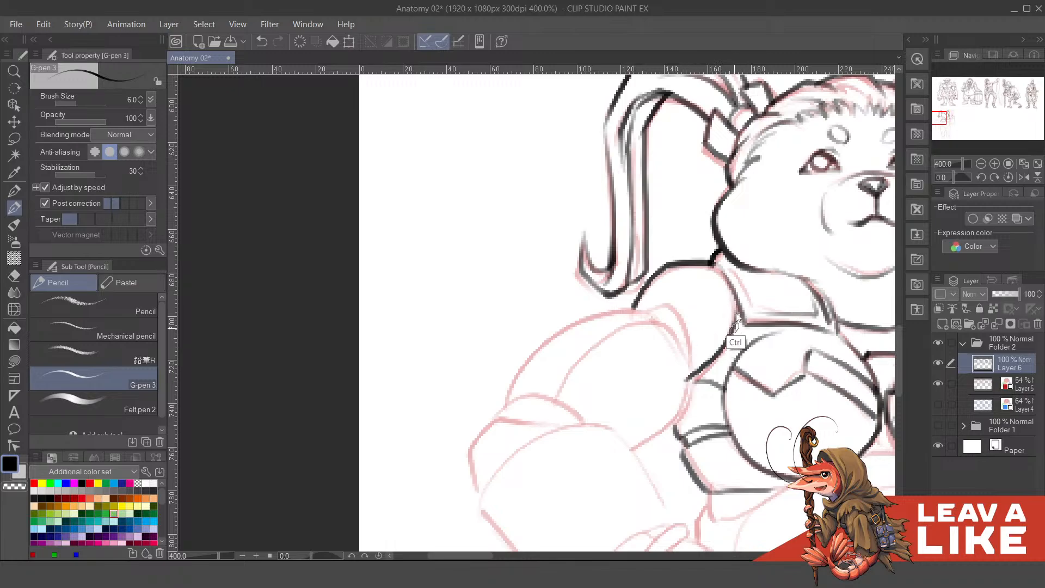
key(ctrl+z)
mouse_move(717, 272)
mouse_down()
mouse_move(734, 328)
mouse_move(734, 317)
mouse_move(698, 374)
mouse_up()
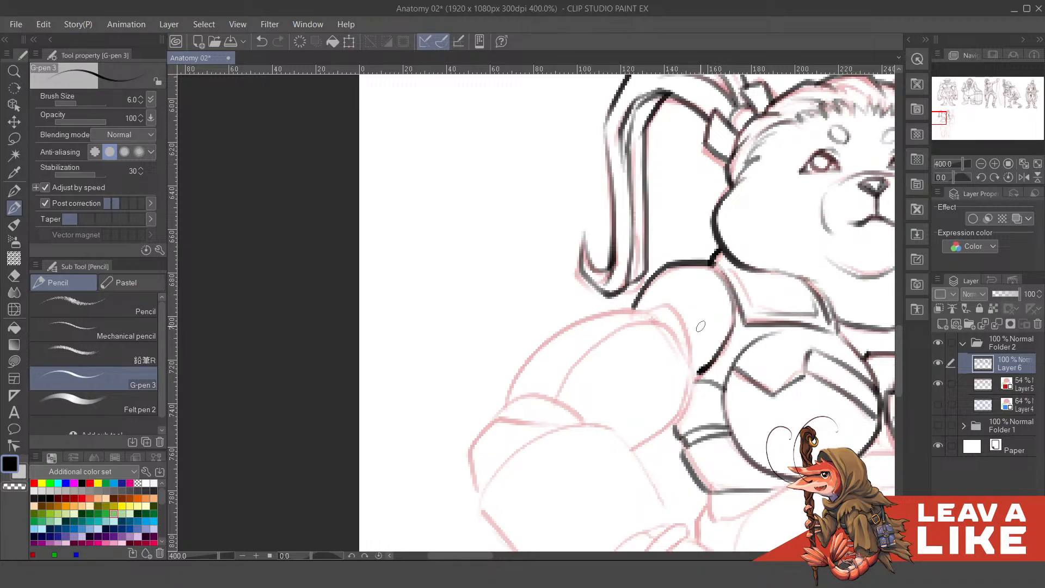
mouse_move(643, 308)
mouse_down()
mouse_move(669, 303)
mouse_move(694, 370)
mouse_up()
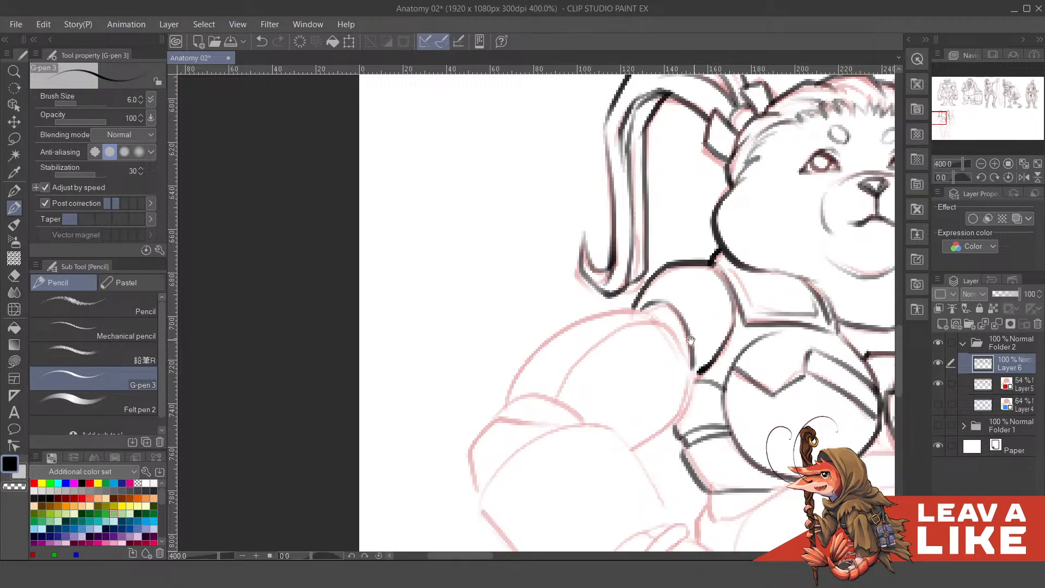
- Draw the inner contour and the long outer curve of the upper-arm armour below that shoulder
mouse_move(699, 317)
mouse_down()
mouse_move(719, 292)
mouse_move(664, 283)
mouse_move(699, 311)
mouse_move(711, 353)
mouse_up()
mouse_move(675, 301)
mouse_down()
mouse_move(697, 275)
mouse_move(639, 296)
mouse_up()
key(ctrl+z)
mouse_move(696, 274)
mouse_down()
mouse_move(672, 276)
mouse_move(608, 325)
mouse_move(599, 353)
mouse_move(702, 277)
mouse_up()
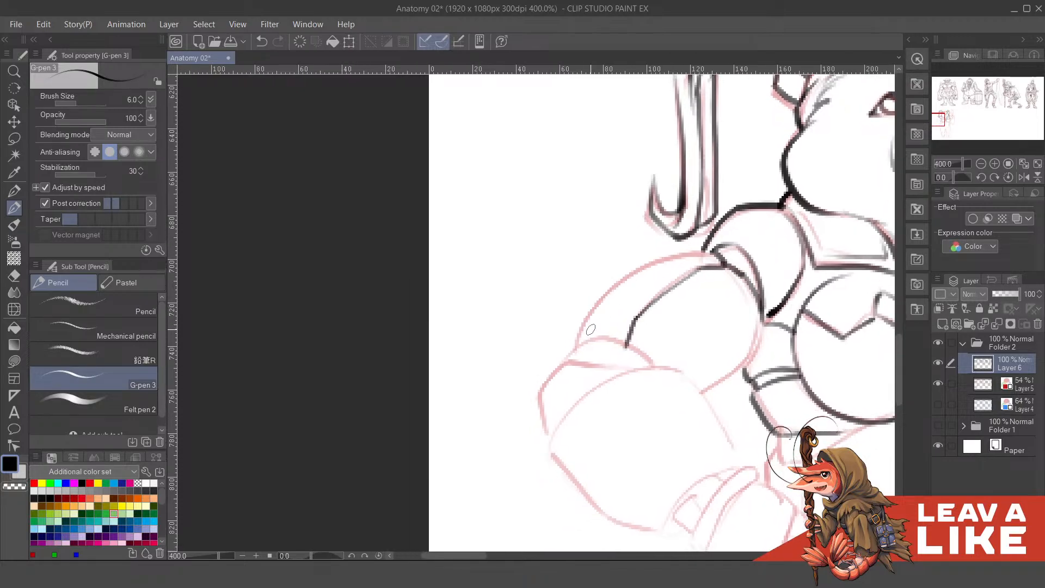
mouse_move(575, 350)
mouse_down()
mouse_move(591, 313)
mouse_move(648, 266)
mouse_move(707, 252)
mouse_up()
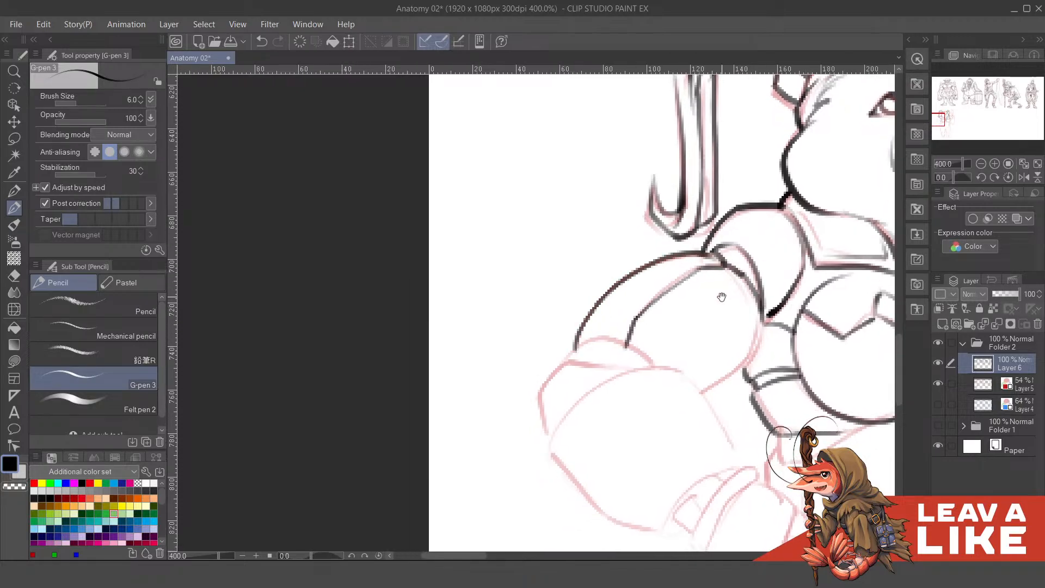
- Close the upper arm with a curved band at the elbow and a line along its underside
drag(697, 301, 706, 271)
mouse_move(586, 322)
mouse_down()
mouse_move(643, 322)
mouse_move(624, 310)
mouse_move(637, 313)
mouse_move(639, 294)
mouse_move(636, 314)
mouse_move(660, 338)
mouse_up()
key(ctrl+z)
key(ctrl+z)
drag(772, 326, 763, 321)
mouse_move(705, 358)
mouse_down()
mouse_move(748, 333)
mouse_move(763, 283)
mouse_up()
drag(661, 303, 695, 303)
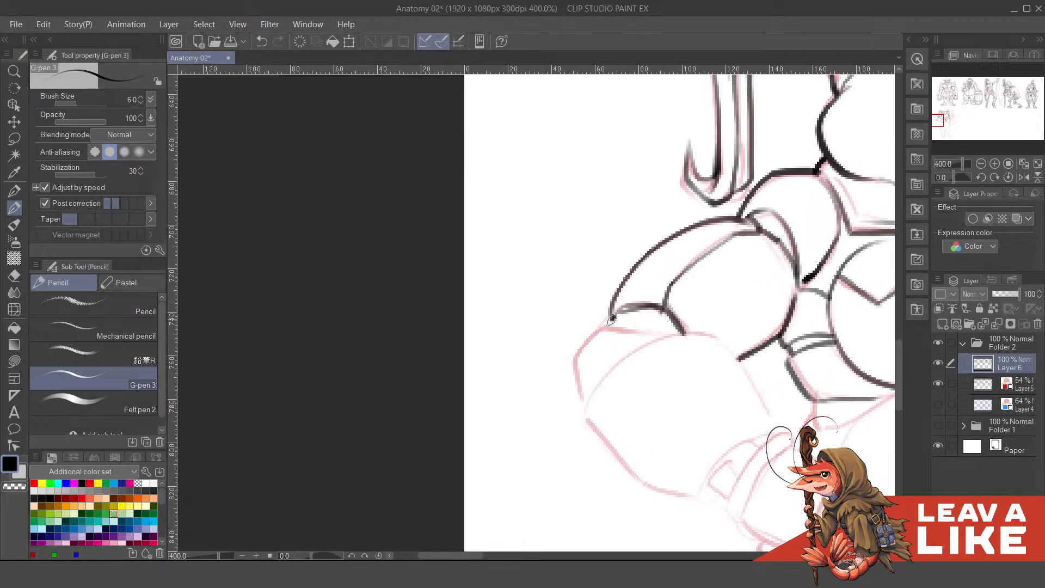
- Outline the elbow and the large rounded forearm plate, redrawing its lower edge until it follows the sketch down to the wrist
mouse_move(611, 321)
mouse_down()
mouse_move(665, 324)
mouse_move(650, 316)
mouse_move(597, 331)
mouse_move(572, 360)
mouse_move(585, 404)
mouse_up()
drag(655, 334, 654, 311)
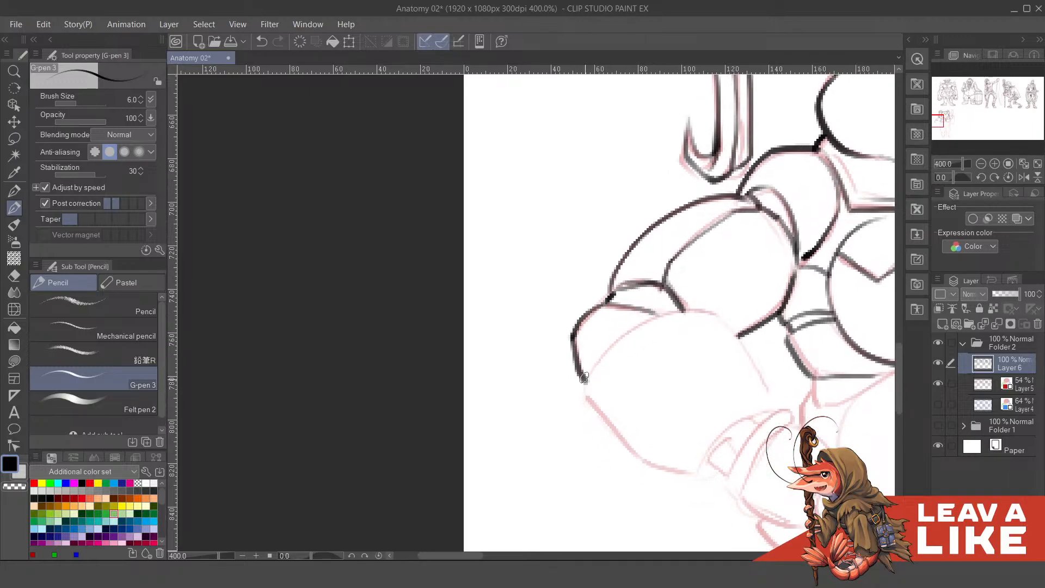
mouse_move(585, 377)
mouse_down()
mouse_move(585, 393)
mouse_move(665, 311)
mouse_move(702, 308)
mouse_move(733, 337)
mouse_move(768, 406)
mouse_up()
drag(583, 396, 646, 459)
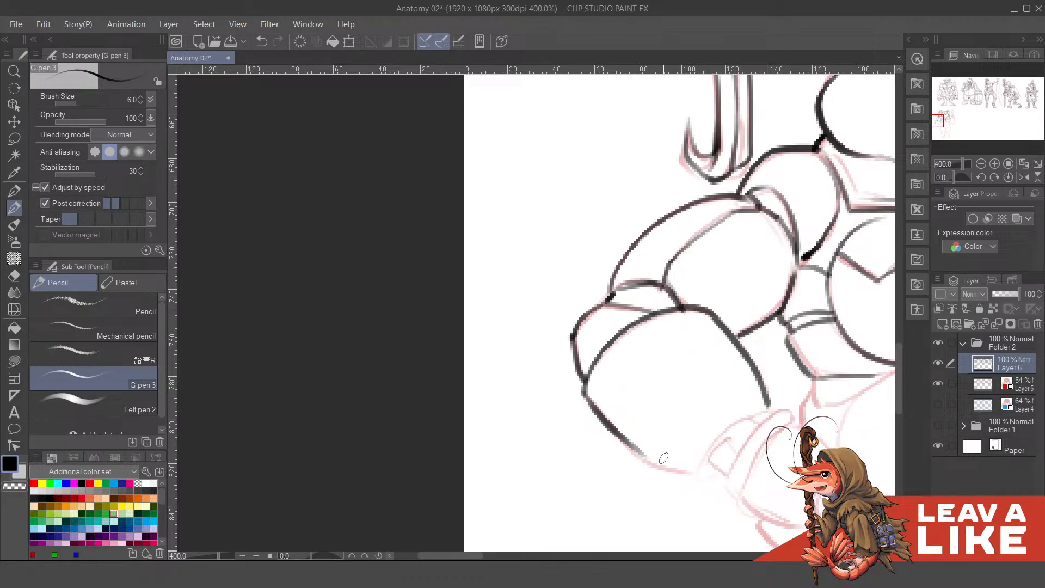
key(ctrl+z)
mouse_move(583, 389)
mouse_down()
mouse_move(591, 417)
mouse_move(635, 463)
mouse_move(695, 475)
mouse_up()
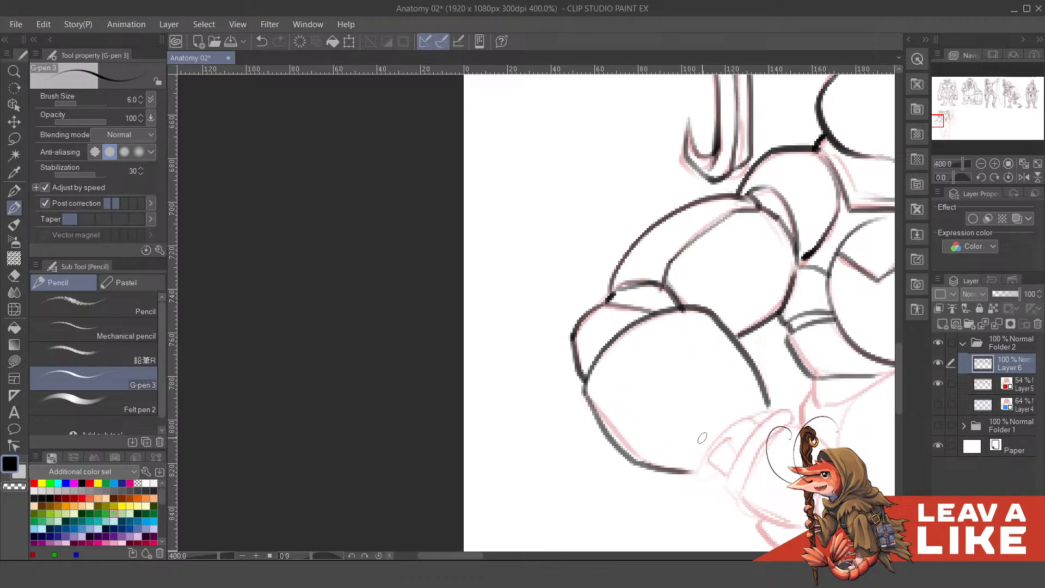
key(ctrl+z)
mouse_move(584, 387)
mouse_down()
mouse_move(653, 464)
mouse_move(656, 456)
mouse_move(647, 463)
mouse_move(683, 476)
mouse_move(706, 476)
mouse_up()
- Draw the wrist joint, the glove cuff and the back of the hand resting on the hip
drag(766, 428, 689, 384)
mouse_move(626, 432)
mouse_down()
mouse_move(632, 401)
mouse_move(699, 361)
mouse_up()
mouse_move(634, 418)
mouse_down()
mouse_move(655, 435)
mouse_move(670, 382)
mouse_move(680, 379)
mouse_move(666, 407)
mouse_move(702, 350)
mouse_move(718, 362)
mouse_move(676, 424)
mouse_up()
key(ctrl+z)
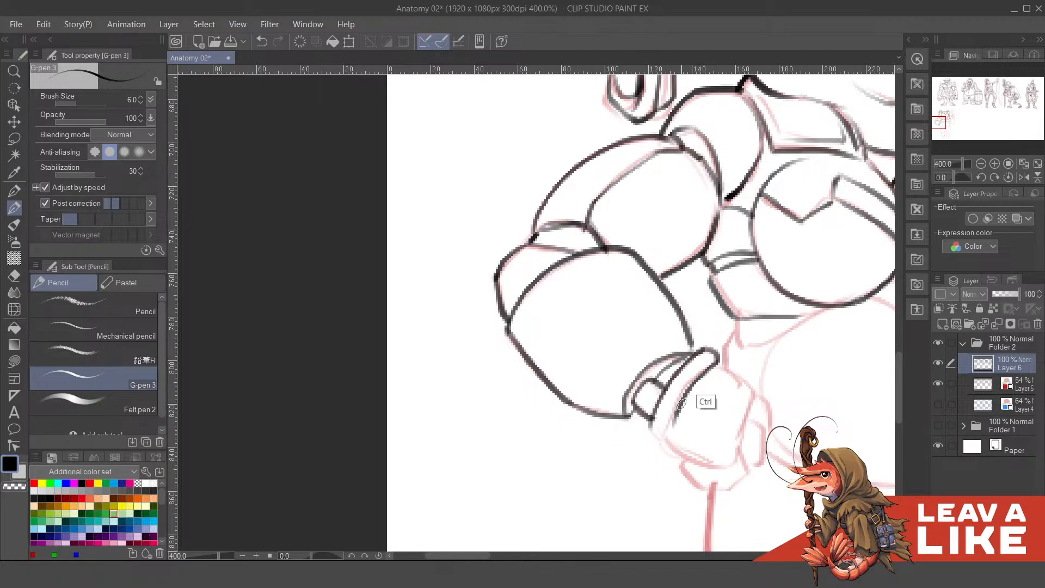
key(ctrl+z)
mouse_move(714, 362)
mouse_down()
mouse_move(668, 431)
mouse_move(649, 433)
mouse_move(668, 431)
mouse_move(702, 345)
mouse_move(746, 345)
mouse_move(692, 364)
mouse_move(694, 381)
mouse_move(695, 354)
mouse_move(680, 392)
mouse_move(705, 439)
mouse_move(724, 420)
mouse_move(738, 373)
mouse_up()
mouse_move(699, 343)
mouse_down()
mouse_move(738, 375)
mouse_move(712, 336)
mouse_move(707, 374)
mouse_move(725, 366)
mouse_move(722, 338)
mouse_move(670, 353)
mouse_move(743, 373)
mouse_move(732, 340)
mouse_up()
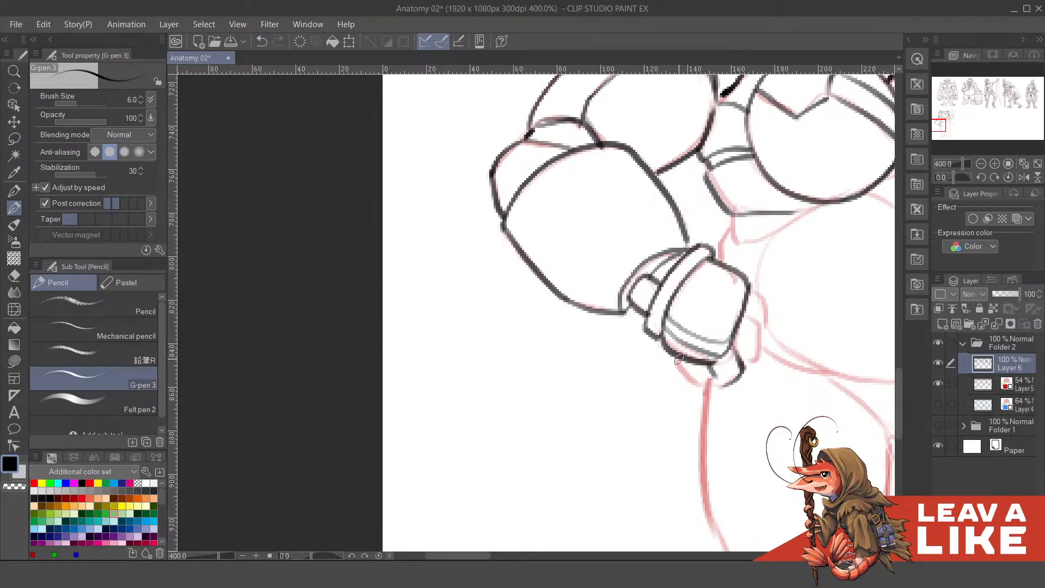
- Draw the curled fingers around the edge of the fist on the hip
mouse_move(678, 358)
mouse_down()
mouse_move(702, 387)
mouse_move(709, 374)
mouse_move(708, 388)
mouse_move(753, 355)
mouse_move(760, 364)
mouse_move(760, 328)
mouse_move(739, 318)
mouse_move(762, 332)
mouse_move(741, 309)
mouse_move(762, 350)
mouse_up()
key(ctrl+z)
drag(758, 313, 761, 347)
mouse_move(754, 308)
mouse_down()
mouse_move(761, 321)
mouse_move(741, 313)
mouse_up()
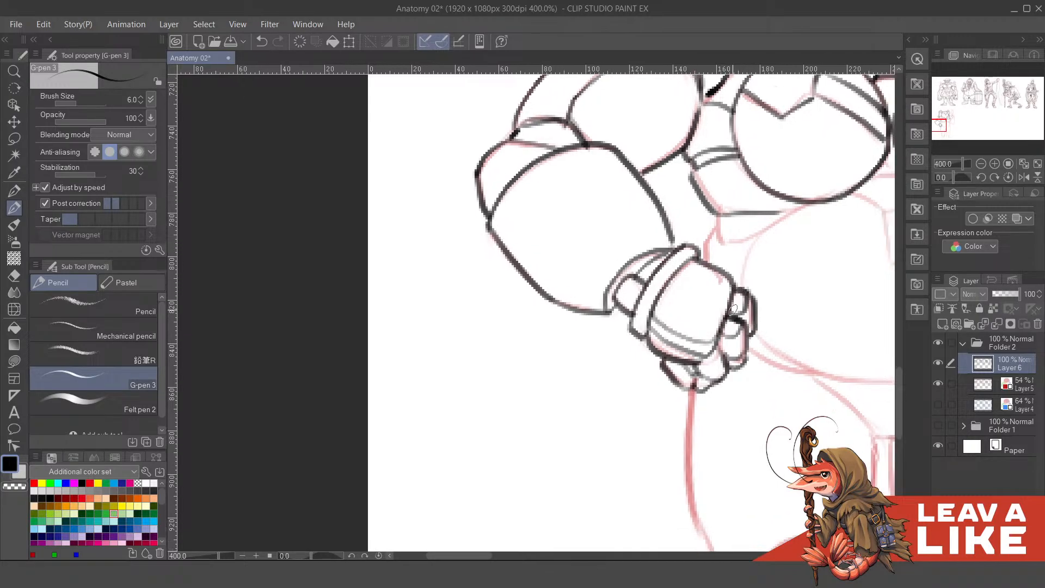
scroll(733, 309, down, 4)
- Draw the lower edge of the chest armour with its side band and tapered centre tab, plus the short waist line above the fist
scroll(796, 352, up, 4)
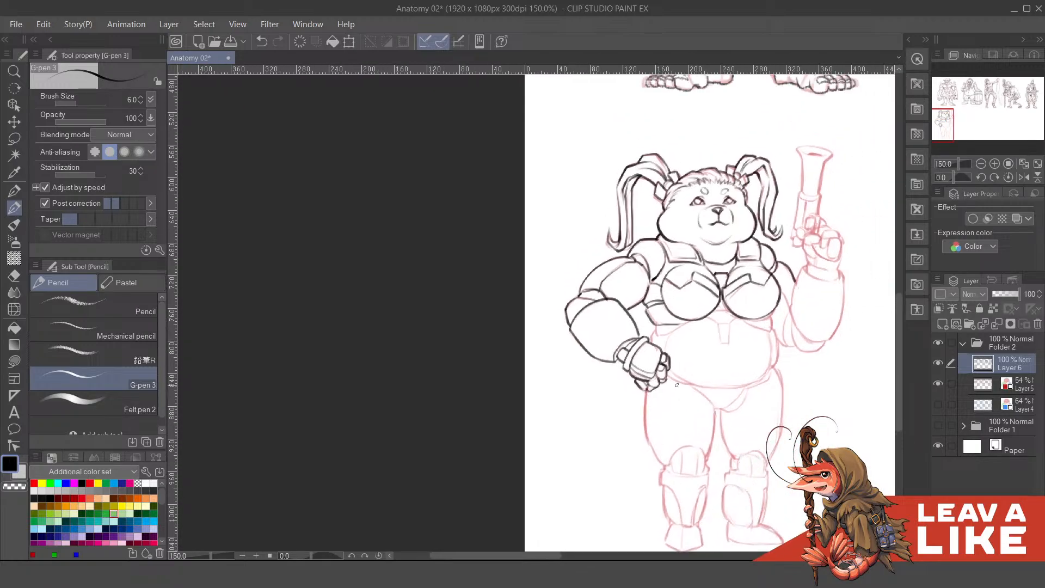
mouse_move(647, 315)
mouse_down()
mouse_move(648, 344)
mouse_move(742, 306)
mouse_up()
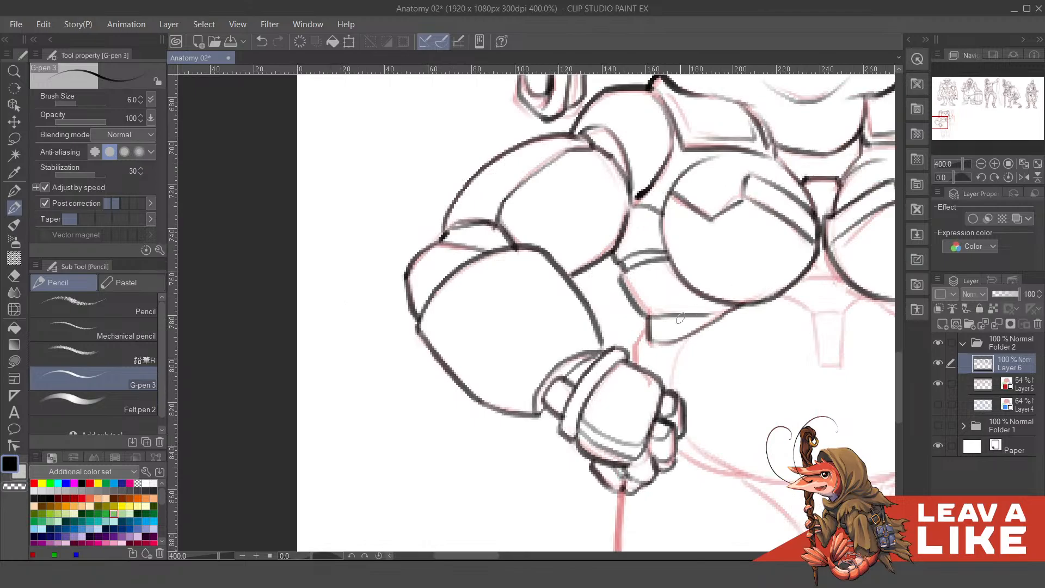
drag(647, 332, 631, 362)
mouse_move(789, 316)
mouse_down()
mouse_move(680, 295)
mouse_move(754, 273)
mouse_move(729, 292)
mouse_move(712, 344)
mouse_move(733, 343)
mouse_up()
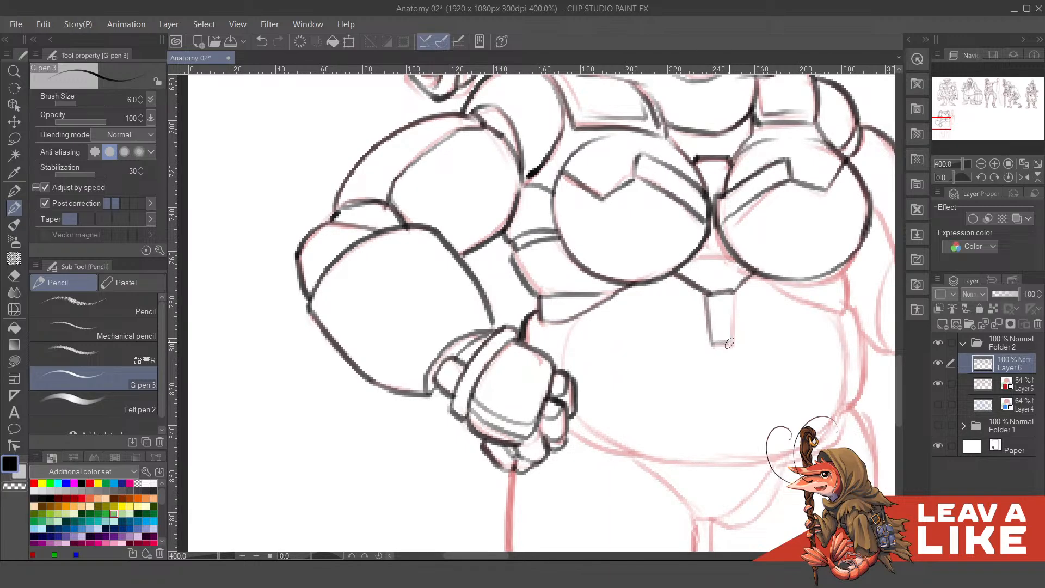
drag(735, 294, 733, 342)
mouse_move(744, 263)
mouse_down()
mouse_move(740, 304)
mouse_move(732, 298)
mouse_up()
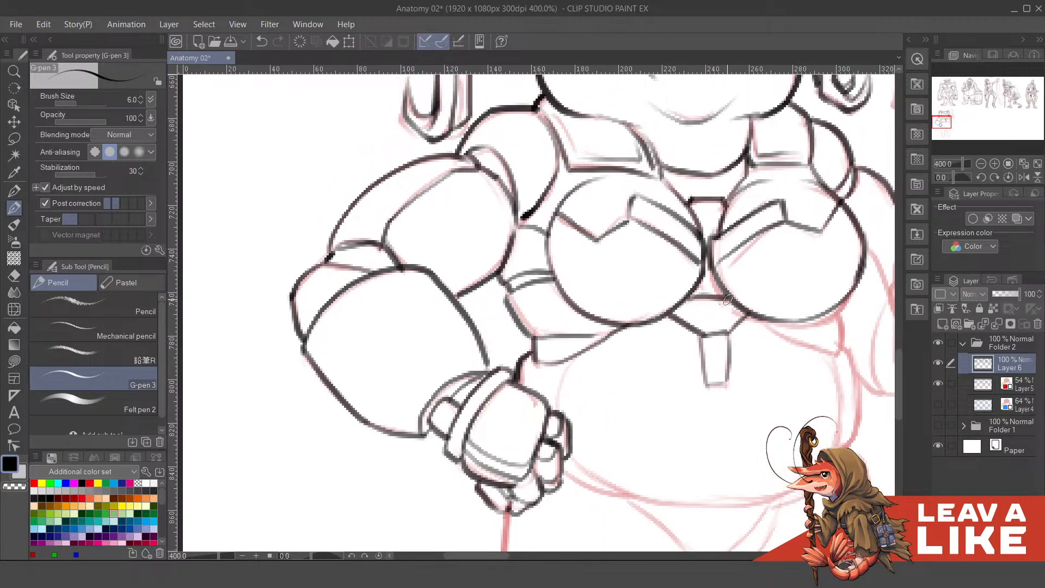
mouse_move(818, 307)
mouse_down()
mouse_move(766, 274)
mouse_move(769, 341)
mouse_up()
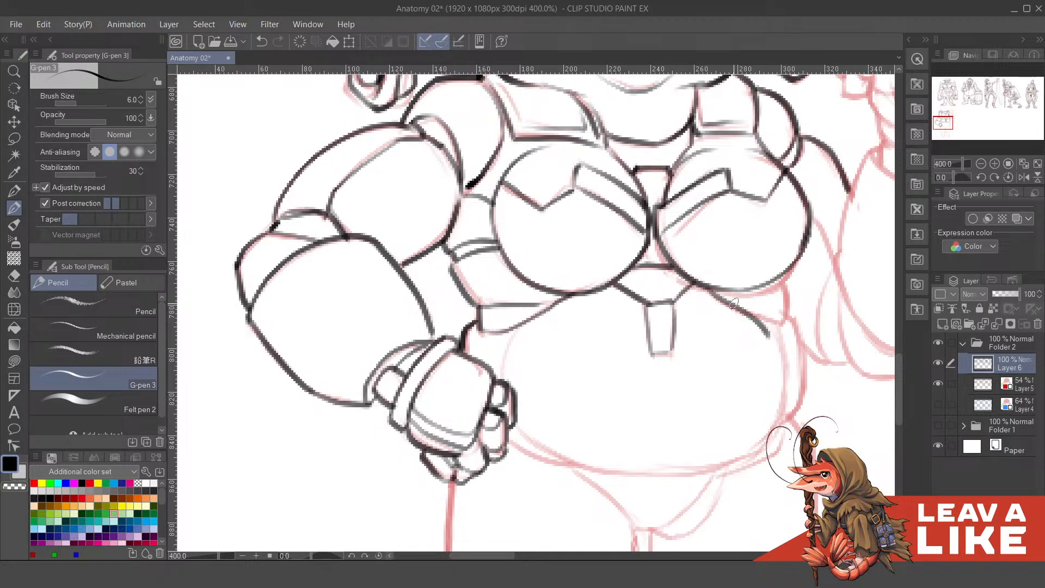
key(ctrl+z)
drag(716, 294, 784, 333)
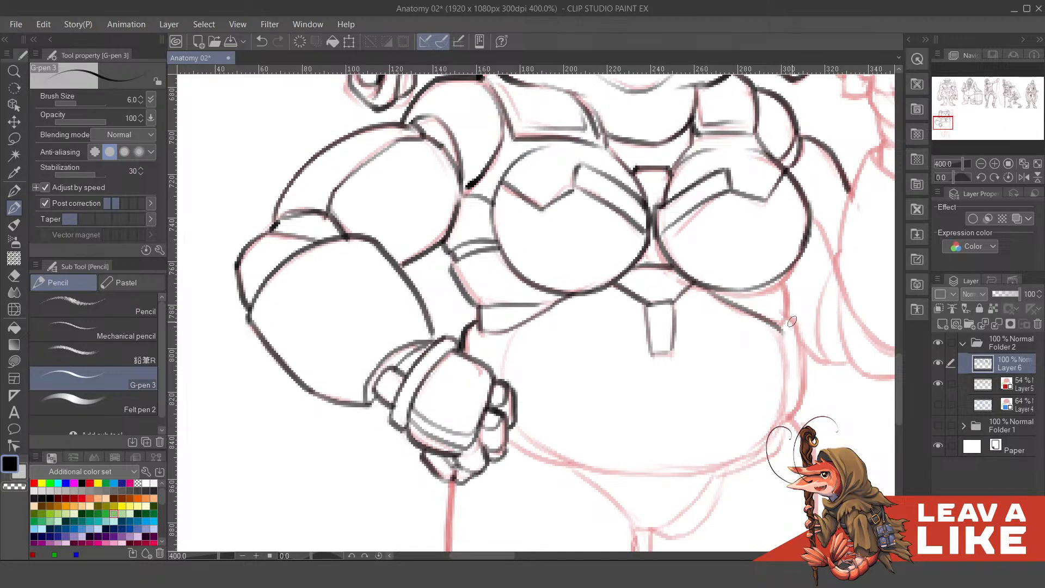
- Outline the round belly with a curve down each side and a sweeping bottom line, reworking the side next to the fist
drag(533, 314, 514, 374)
drag(780, 330, 774, 422)
drag(591, 333, 603, 316)
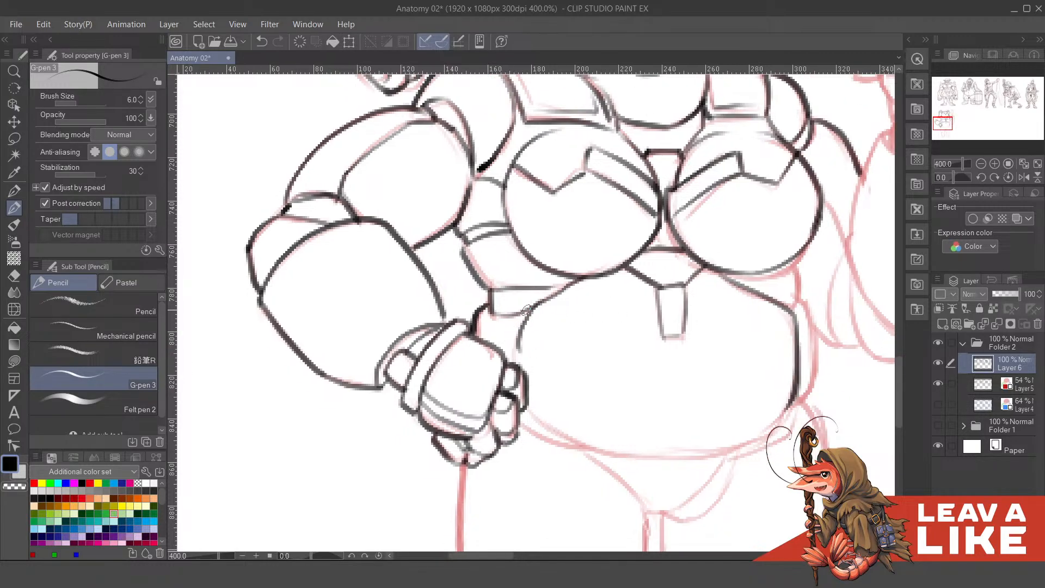
key(c)
drag(532, 311, 511, 366)
key(c)
drag(732, 328, 713, 319)
key(c)
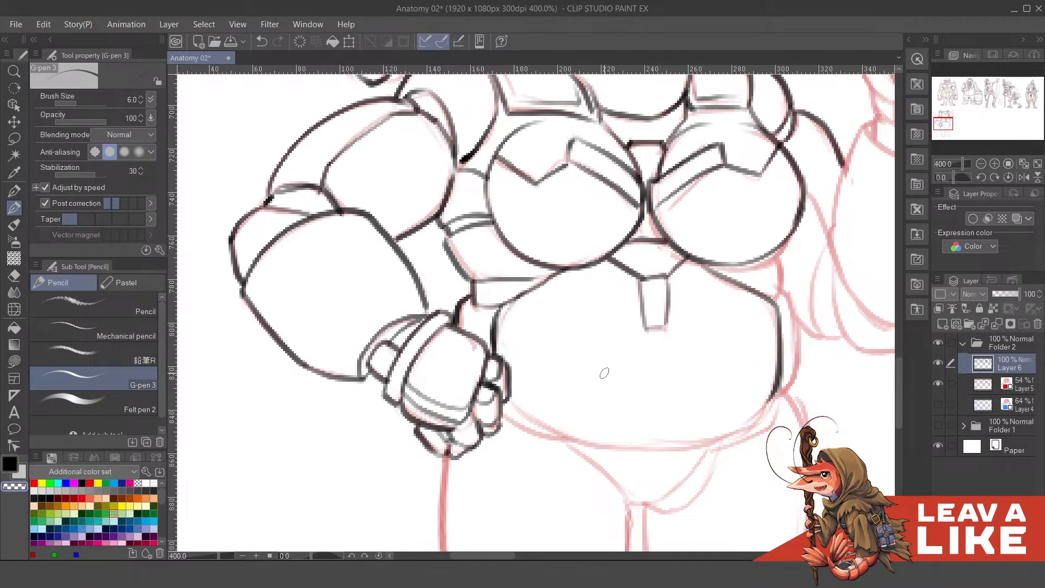
mouse_move(502, 404)
mouse_down()
mouse_move(656, 447)
mouse_move(769, 433)
mouse_up()
key(ctrl+z)
mouse_move(627, 448)
mouse_down()
mouse_move(762, 418)
mouse_move(782, 359)
mouse_up()
- Draw the armour band under the breast on the side of the raised arm, closing it with a short side line
drag(768, 282, 743, 344)
mouse_move(724, 344)
mouse_down()
mouse_move(749, 352)
mouse_move(749, 307)
mouse_up()
drag(762, 357, 764, 352)
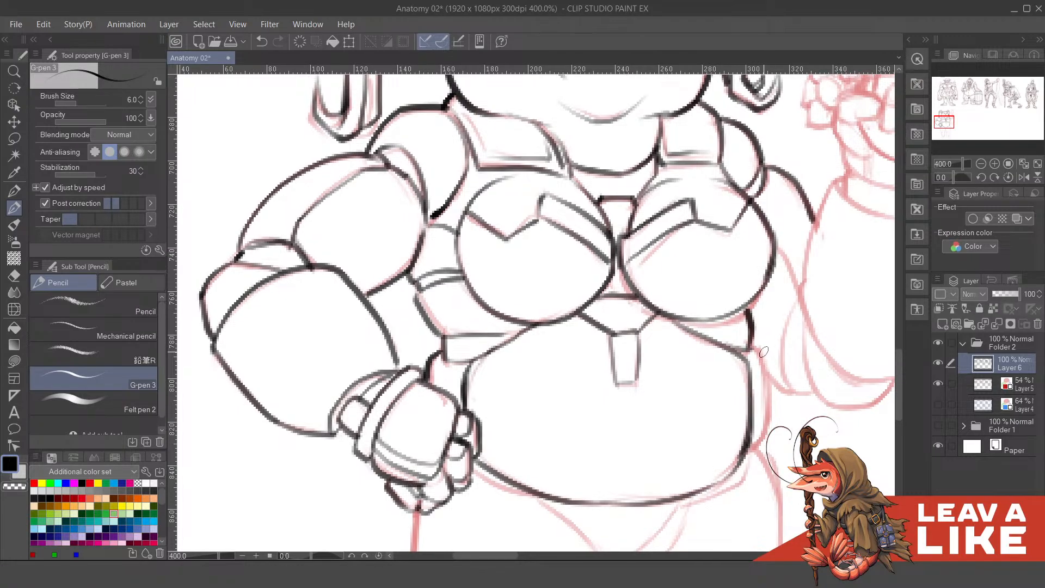
key(ctrl+z)
mouse_move(696, 330)
mouse_down()
mouse_move(750, 330)
mouse_move(760, 287)
mouse_up()
key(ctrl+z)
- Draw the curved flank line beside the belly, from the armour band down to the hip on the raised-arm side
mouse_move(750, 331)
mouse_down()
mouse_move(759, 288)
mouse_move(754, 341)
mouse_move(769, 348)
mouse_move(760, 387)
mouse_up()
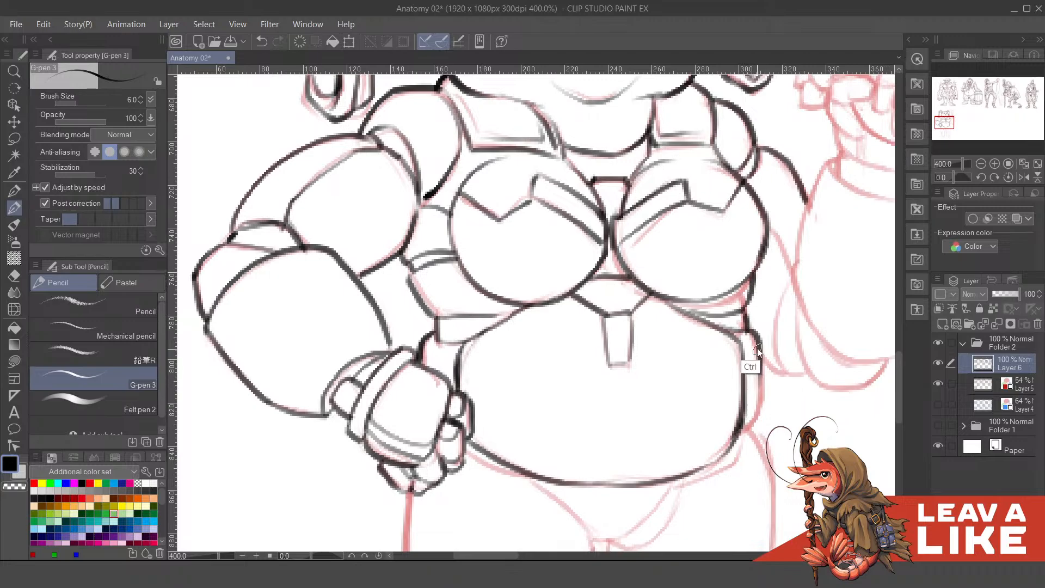
mouse_move(748, 329)
mouse_down()
mouse_move(761, 380)
mouse_move(756, 343)
mouse_move(759, 406)
mouse_move(742, 436)
mouse_up()
key(ctrl+z)
drag(775, 387, 775, 311)
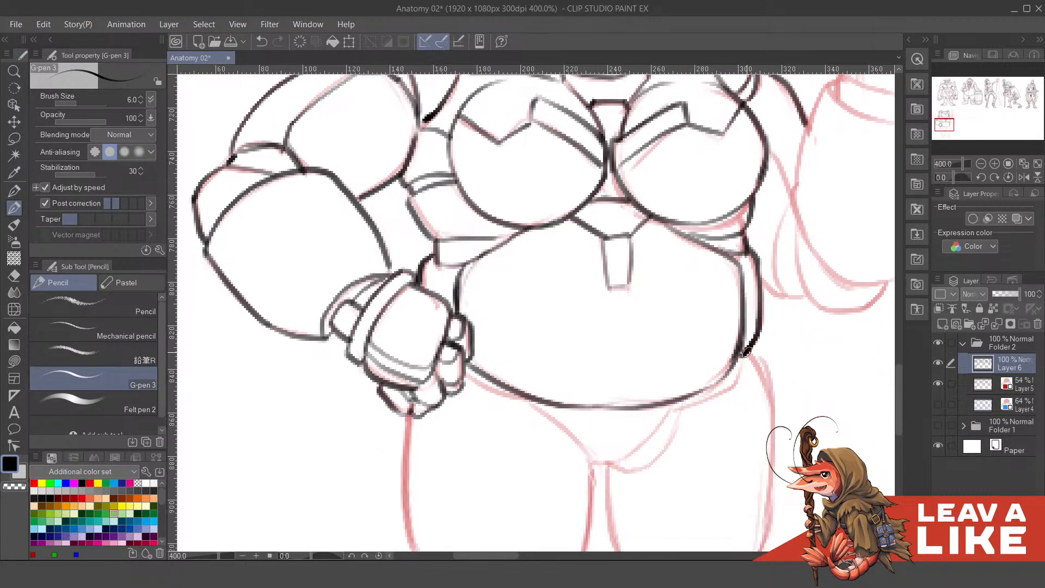
drag(753, 347, 742, 357)
- Examine the whole page of figures with the red Layer 5 sketch hidden and shown again, ending at the figure's legs
scroll(766, 294, down, 3)
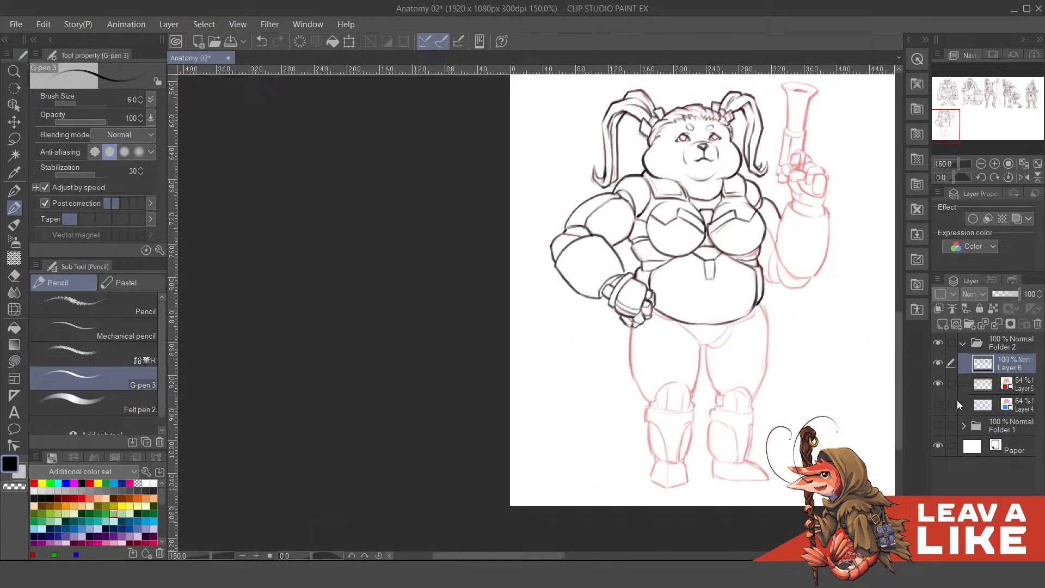
click(938, 385)
drag(807, 373, 674, 400)
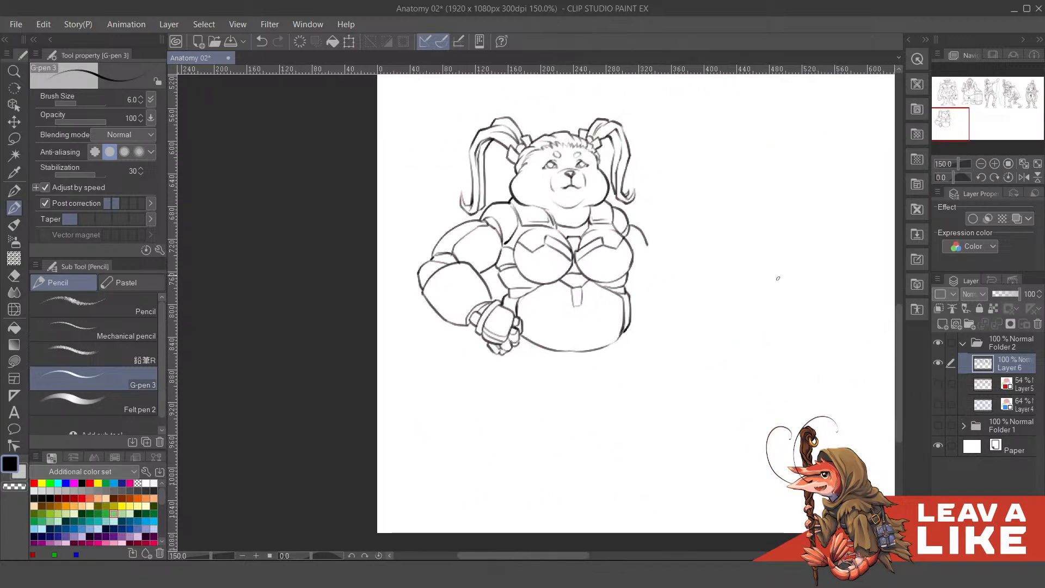
scroll(779, 286, down, 1)
drag(752, 441, 594, 535)
scroll(784, 325, down, 1)
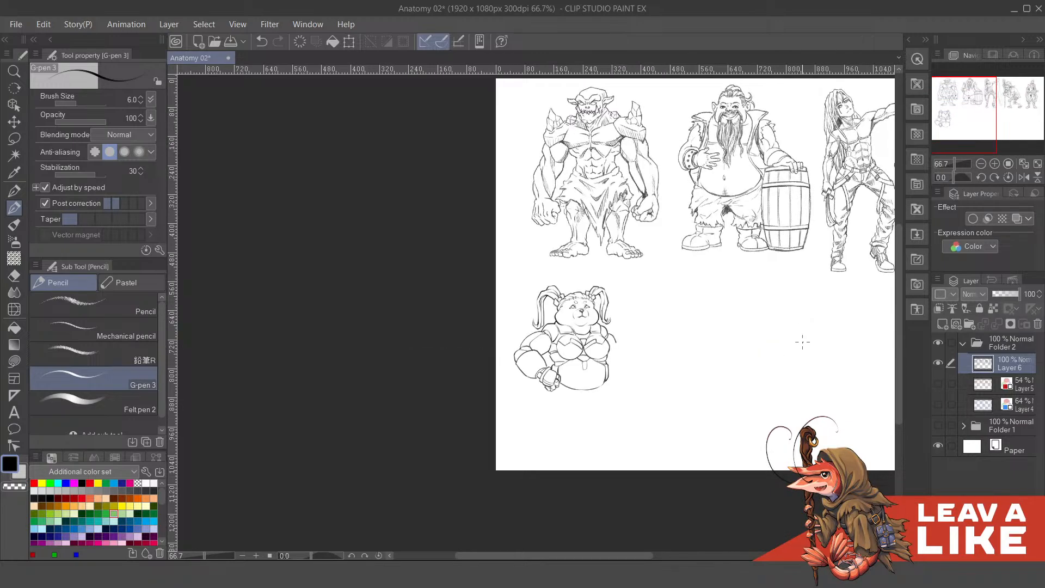
drag(792, 452, 647, 496)
drag(713, 466, 730, 426)
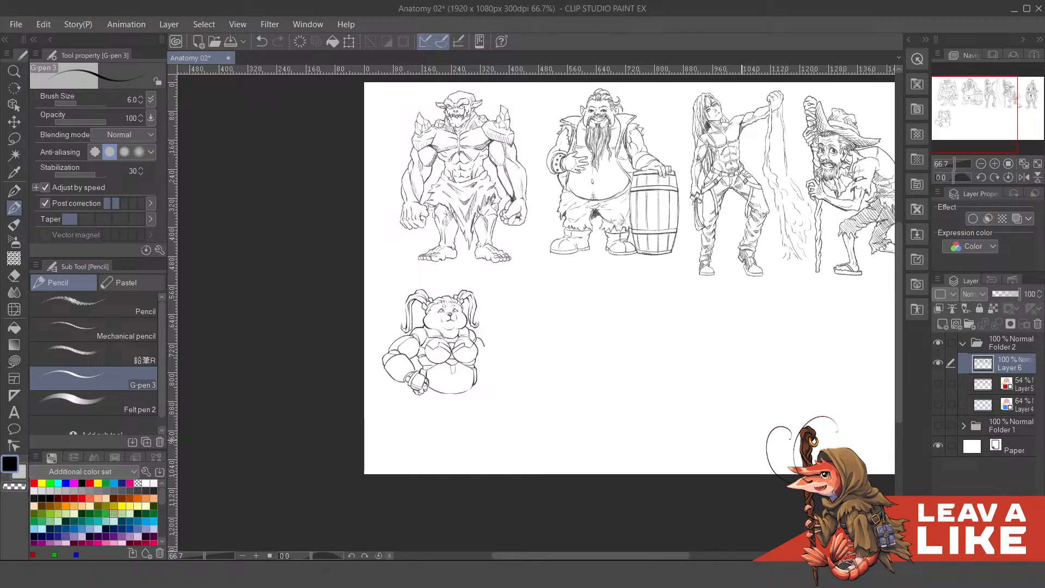
drag(794, 465, 749, 483)
drag(752, 441, 761, 433)
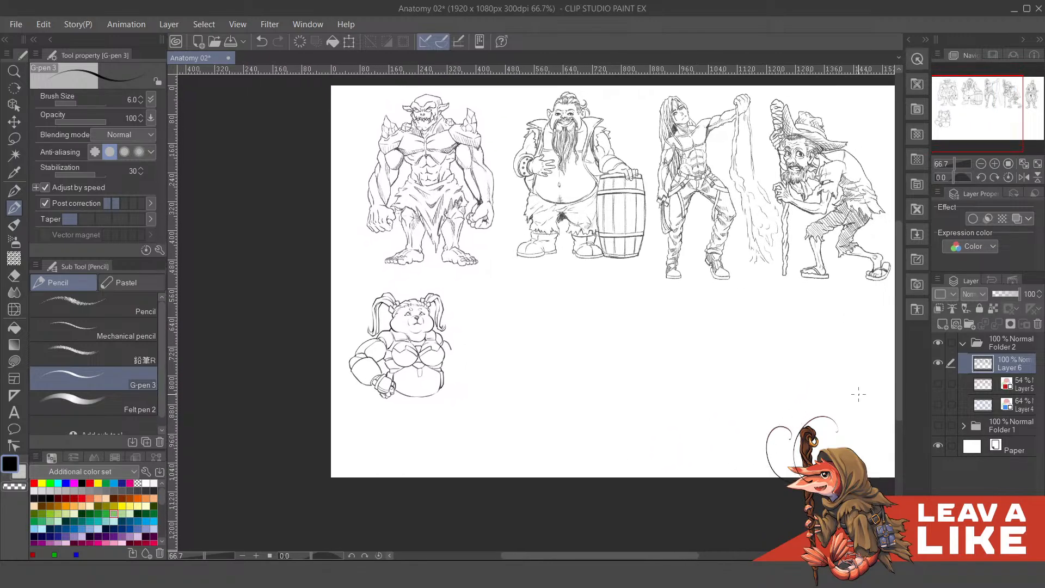
click(938, 384)
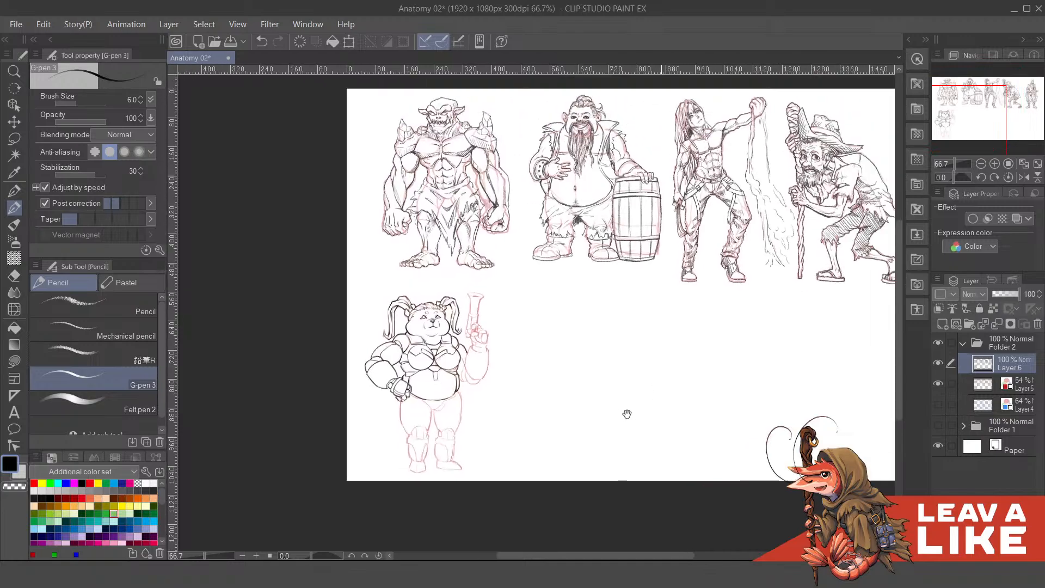
drag(625, 416, 539, 393)
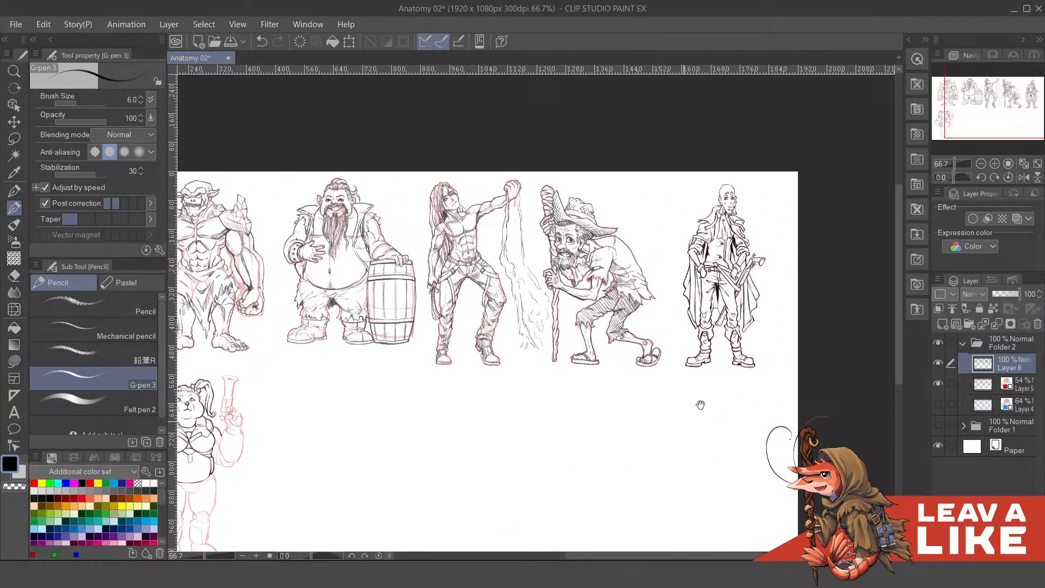
drag(509, 458, 856, 297)
scroll(525, 326, up, 3)
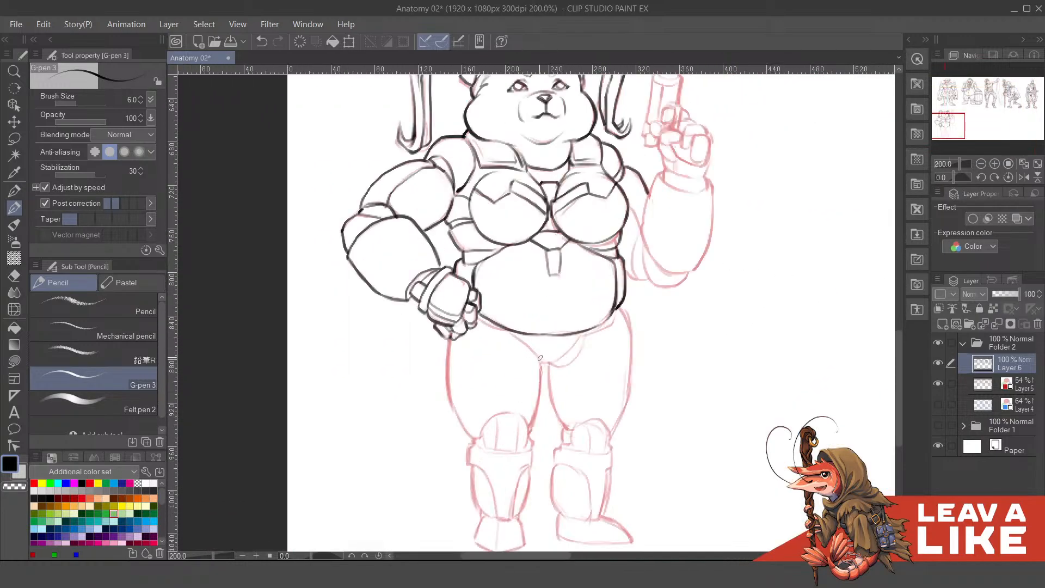
scroll(504, 320, up, 3)
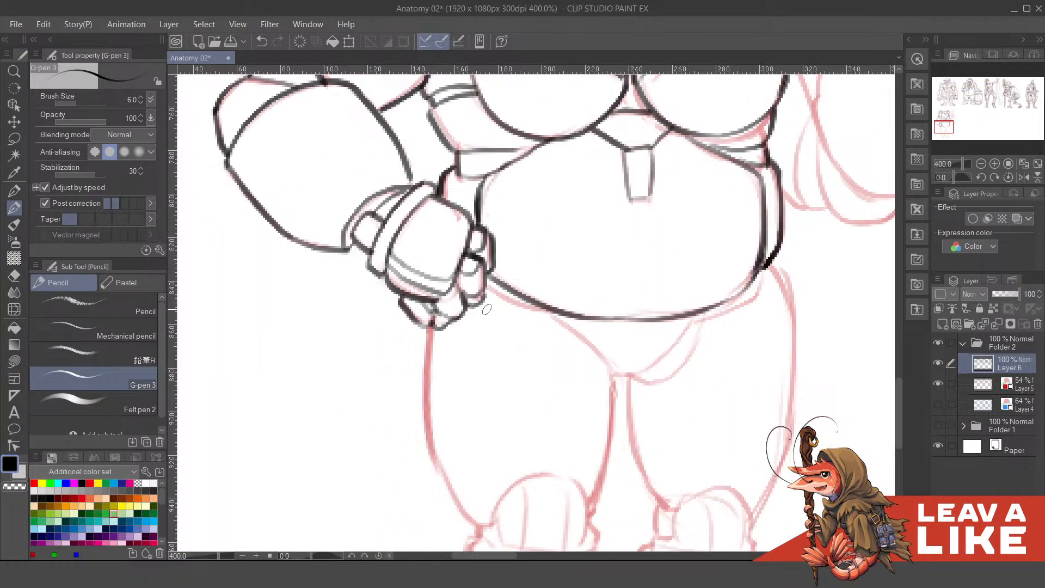
drag(484, 303, 568, 315)
key(ctrl+z)
mouse_move(491, 295)
mouse_down()
mouse_move(538, 323)
mouse_move(593, 302)
mouse_move(584, 326)
mouse_up()
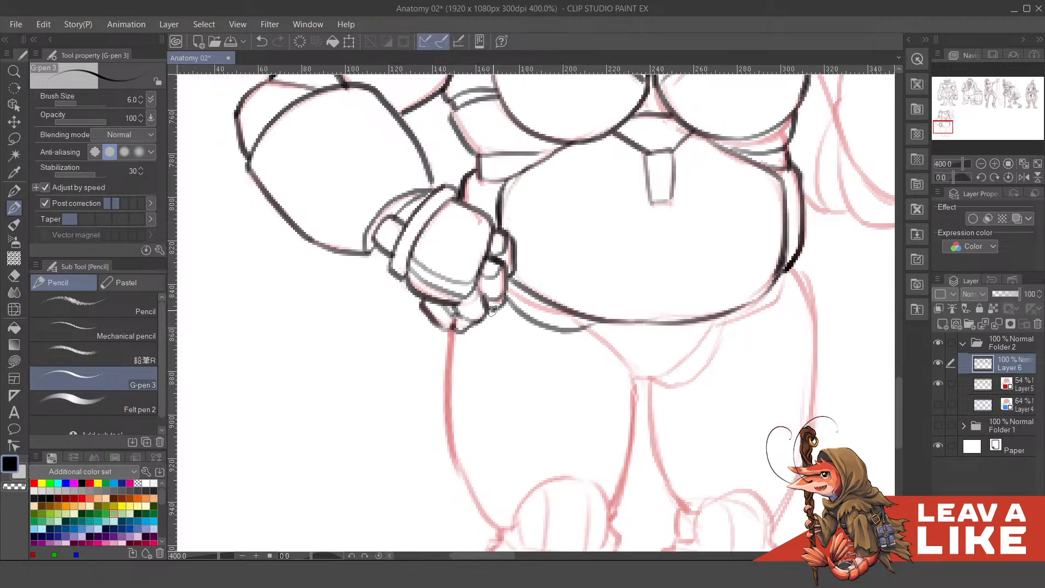
drag(493, 310, 604, 373)
key(ctrl+z)
mouse_move(492, 309)
mouse_down()
mouse_move(593, 351)
mouse_move(628, 384)
mouse_up()
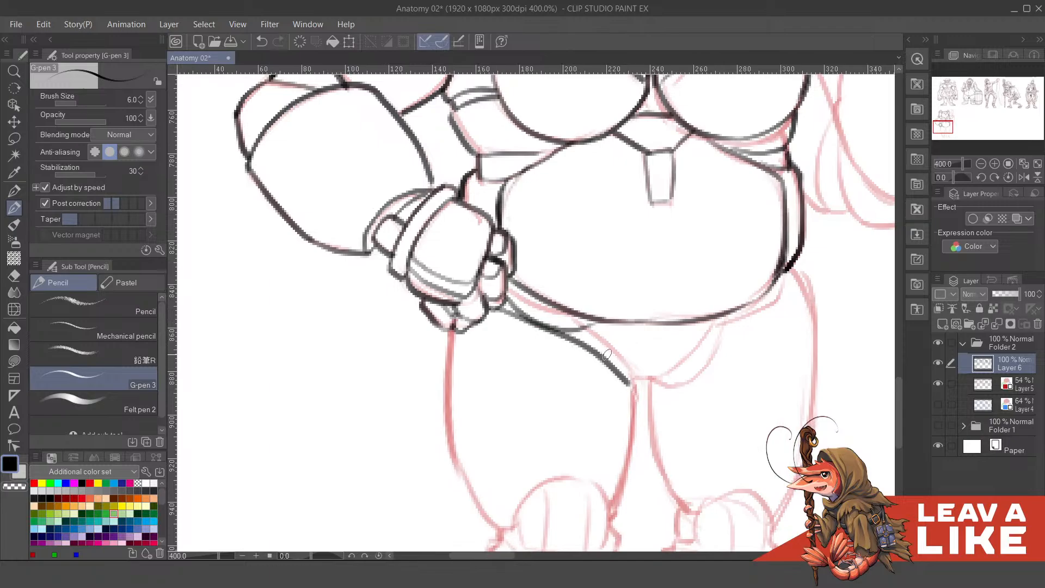
drag(589, 317, 580, 333)
drag(741, 293, 683, 299)
drag(600, 382, 682, 336)
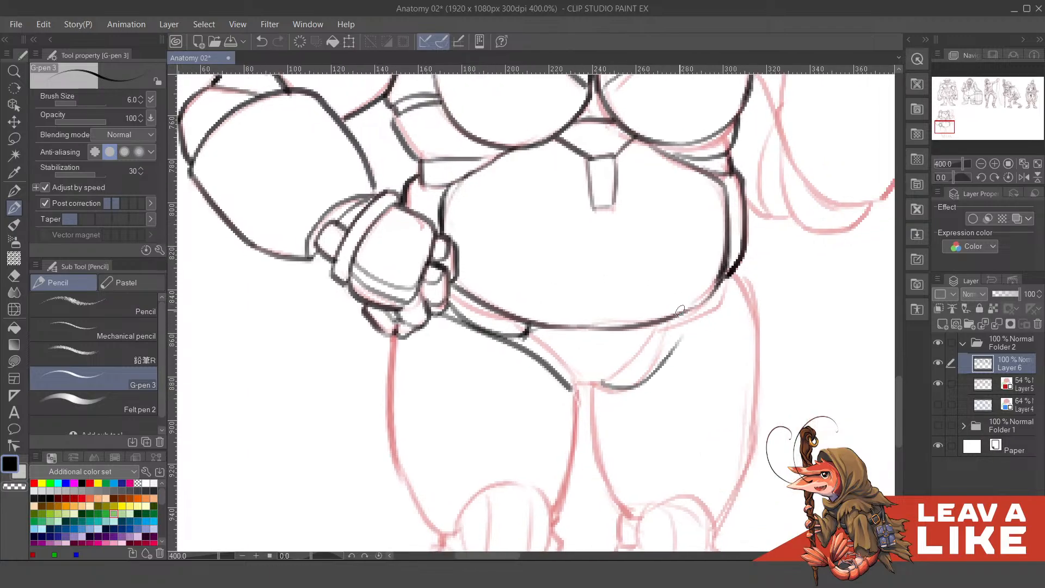
key(ctrl+z)
key(ctrl+z)
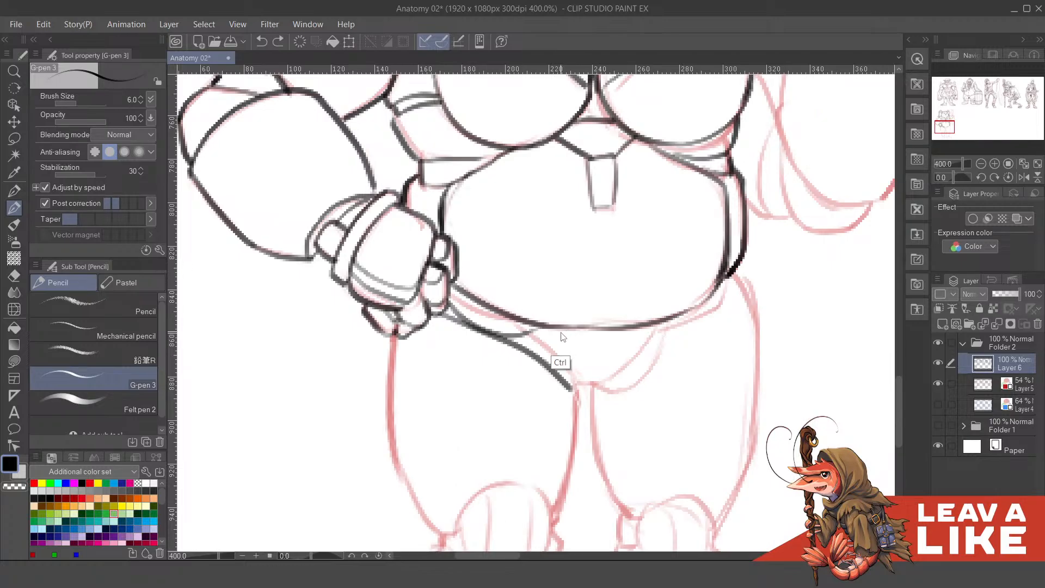
key(ctrl+z)
- Outline the V-shaped pelvis plate beneath the belly, adding a second curved edge along each side
key(ctrl+z)
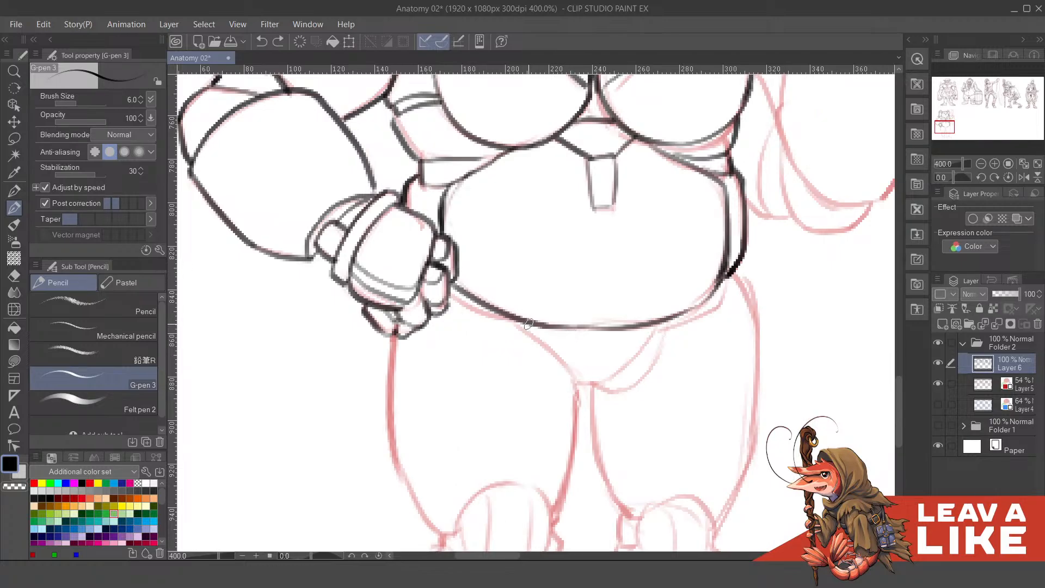
mouse_move(528, 325)
mouse_down()
mouse_move(581, 387)
mouse_move(620, 376)
mouse_move(606, 379)
mouse_move(641, 355)
mouse_move(650, 325)
mouse_move(651, 352)
mouse_move(650, 328)
mouse_up()
key(ctrl+z)
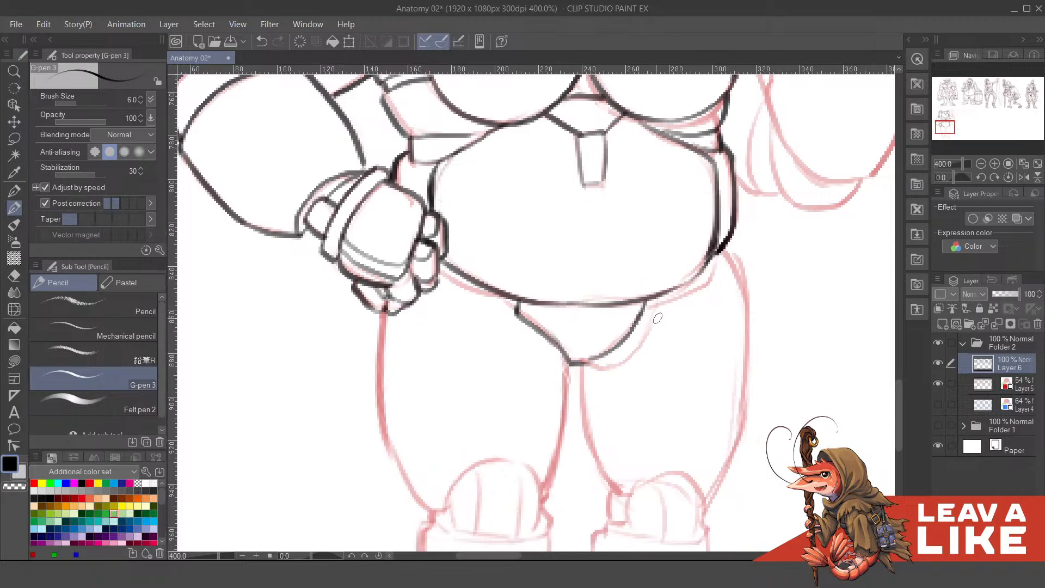
mouse_move(591, 366)
mouse_down()
mouse_move(611, 363)
mouse_move(656, 302)
mouse_move(663, 320)
mouse_up()
mouse_move(514, 290)
mouse_down()
mouse_move(558, 307)
mouse_move(584, 381)
mouse_move(595, 382)
mouse_up()
key(ctrl+z)
drag(538, 314, 604, 374)
key(ctrl+z)
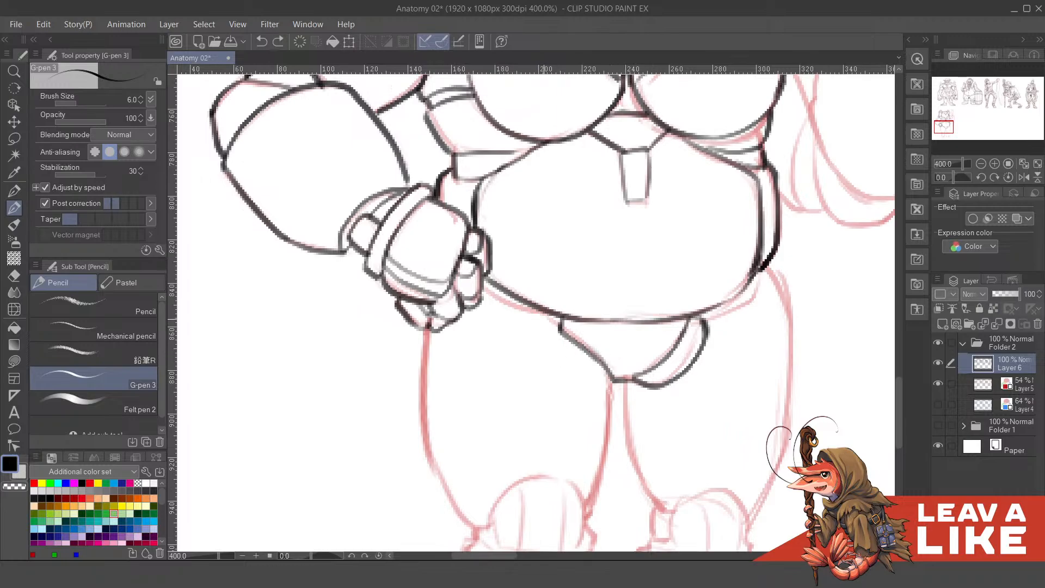
mouse_move(538, 312)
mouse_down()
mouse_move(600, 379)
mouse_move(612, 377)
mouse_up()
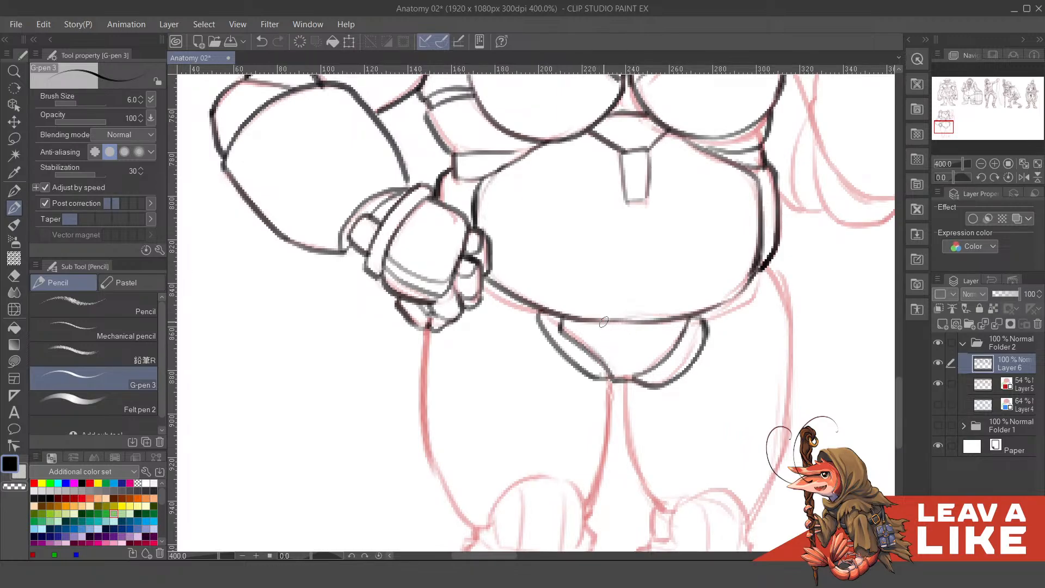
- Draw the hip line under the belly from the fist to the pelvis plate, reworking it where they meet
drag(604, 322, 624, 336)
mouse_move(556, 328)
mouse_down()
mouse_move(518, 328)
mouse_move(500, 303)
mouse_up()
key(ctrl+z)
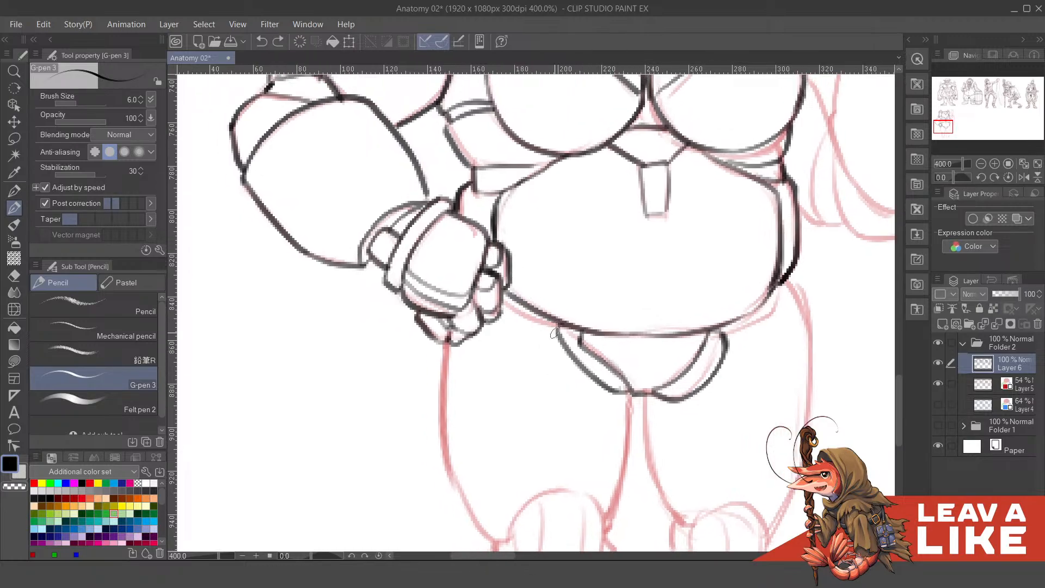
key(c)
mouse_move(559, 336)
mouse_down()
mouse_move(509, 310)
mouse_move(564, 350)
mouse_up()
key(c)
key(ctrl+z)
key(ctrl+z)
drag(502, 311, 564, 347)
- Tidy the pelvis plate's corner on the raised-arm side and draw the hip line from it up to the flank
drag(663, 327, 624, 307)
key(c)
mouse_move(690, 316)
mouse_down()
mouse_move(754, 267)
mouse_move(743, 276)
mouse_move(745, 256)
mouse_move(769, 272)
mouse_move(757, 269)
mouse_move(772, 321)
mouse_up()
key(c)
mouse_move(643, 295)
mouse_down()
mouse_move(699, 224)
mouse_move(675, 271)
mouse_up()
- Draw the outer thigh line below the fist and a short rectangular strap across that thigh
scroll(672, 270, down, 3)
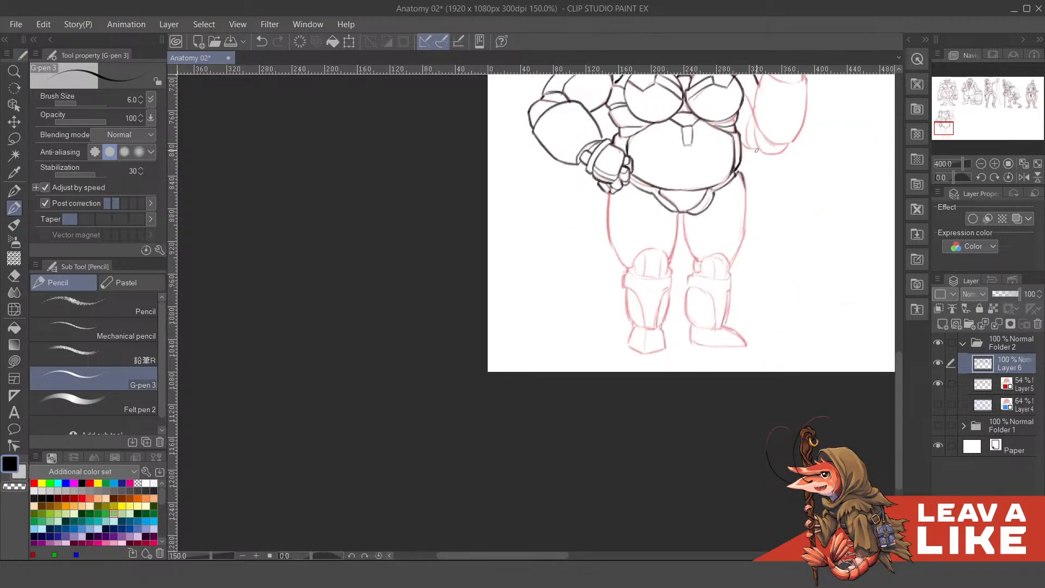
scroll(753, 213, up, 1)
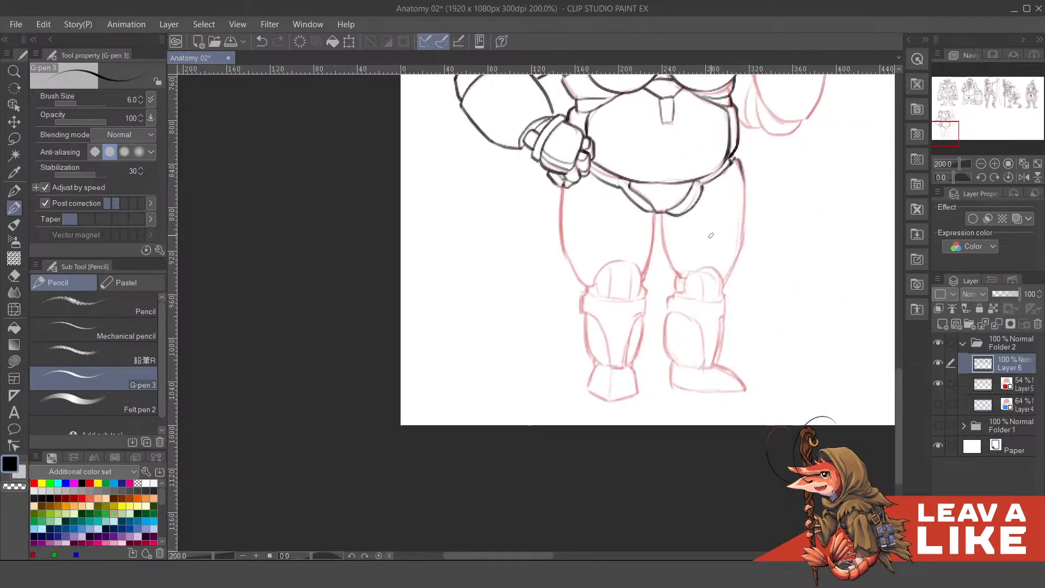
drag(582, 192, 610, 242)
scroll(753, 226, down, 2)
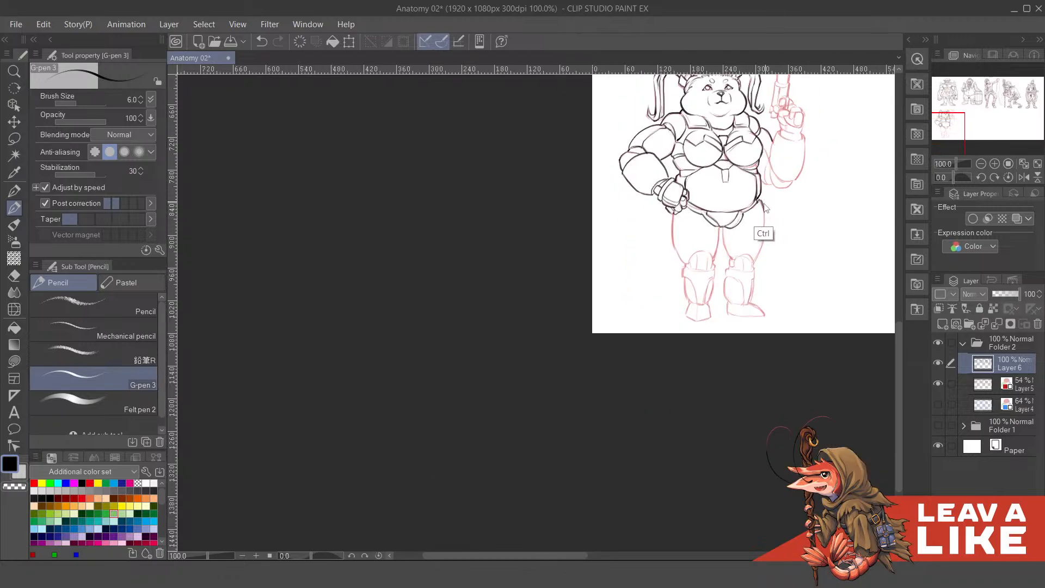
scroll(708, 217, up, 2)
mouse_move(635, 209)
mouse_down()
mouse_move(640, 286)
mouse_move(685, 304)
mouse_up()
scroll(653, 239, up, 2)
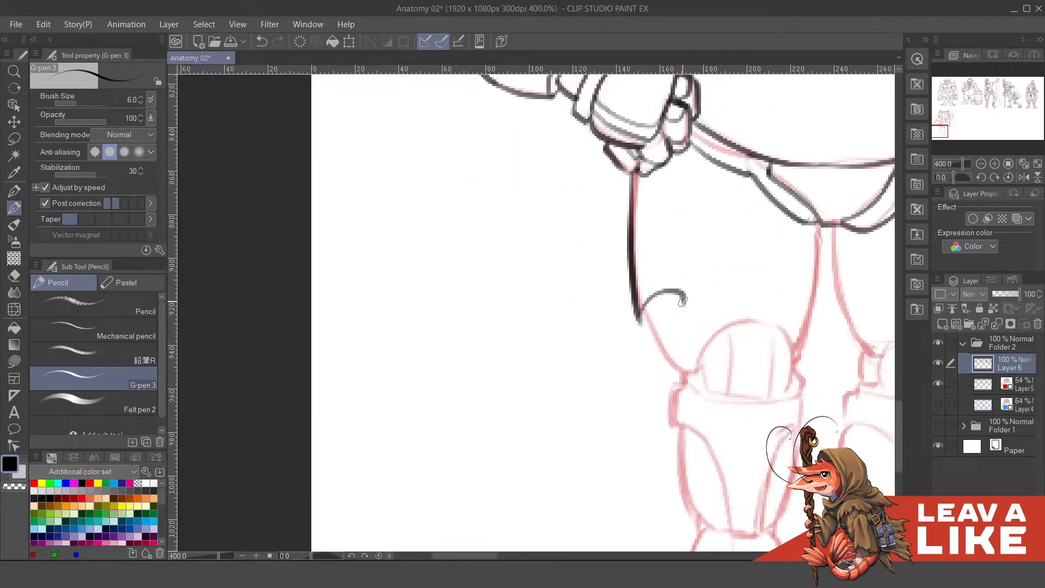
key(ctrl+z)
key(ctrl+z)
mouse_move(634, 172)
mouse_down()
mouse_move(640, 274)
mouse_move(708, 265)
mouse_up()
mouse_move(645, 272)
mouse_down()
mouse_move(659, 305)
mouse_move(651, 288)
mouse_move(653, 304)
mouse_move(708, 287)
mouse_up()
- Extend the outer thigh of the fist-side leg to the knee and draw a double curved hem above the kneecap
drag(645, 306, 657, 350)
key(ctrl+z)
mouse_move(649, 304)
mouse_down()
mouse_move(669, 357)
mouse_move(710, 319)
mouse_move(746, 313)
mouse_move(708, 293)
mouse_move(755, 330)
mouse_up()
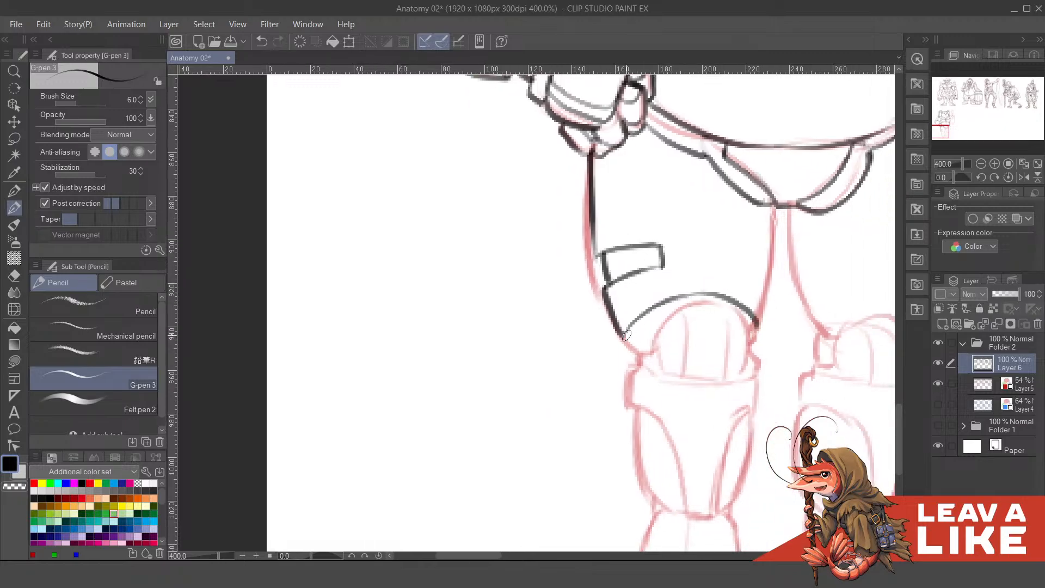
drag(629, 342, 692, 299)
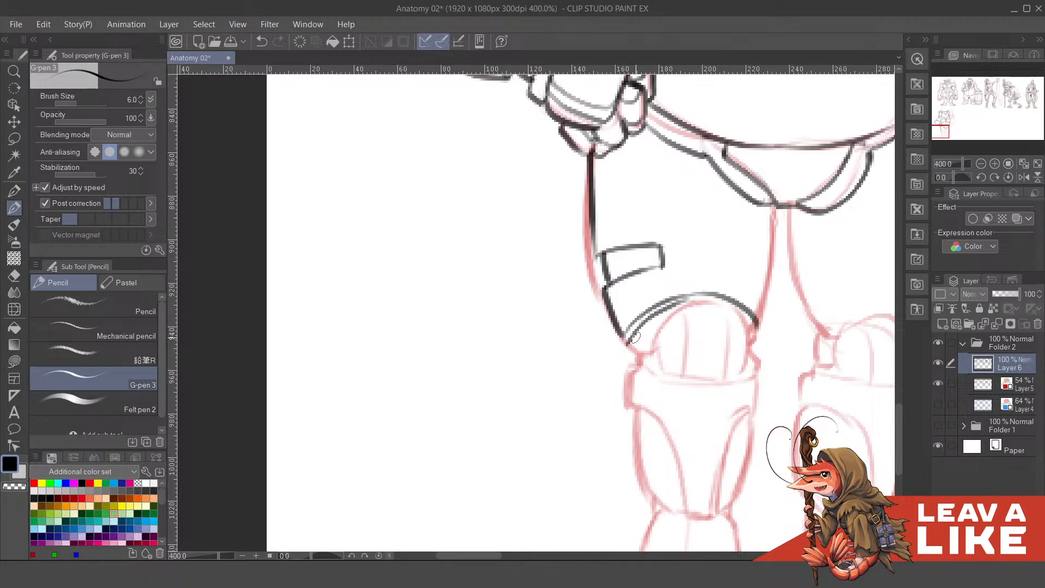
mouse_move(635, 337)
mouse_down()
mouse_move(643, 351)
mouse_move(637, 346)
mouse_up()
- Draw the inner thigh lines of both legs from the pelvis plate down to the knees
drag(788, 264, 745, 280)
drag(716, 339, 730, 222)
drag(736, 282, 729, 274)
drag(742, 221, 746, 284)
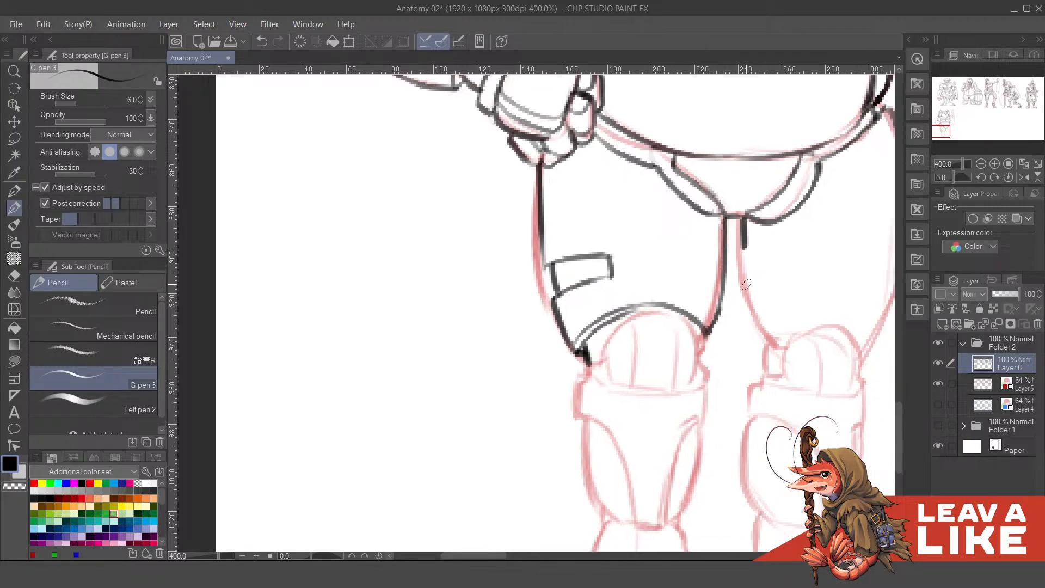
key(ctrl+z)
mouse_move(742, 221)
mouse_down()
mouse_move(758, 307)
mouse_move(780, 350)
mouse_up()
- Draw the curved hem above the knee on the raised-arm-side leg with a doubled edge
mouse_move(793, 331)
mouse_down()
mouse_move(755, 294)
mouse_move(713, 286)
mouse_move(778, 310)
mouse_up()
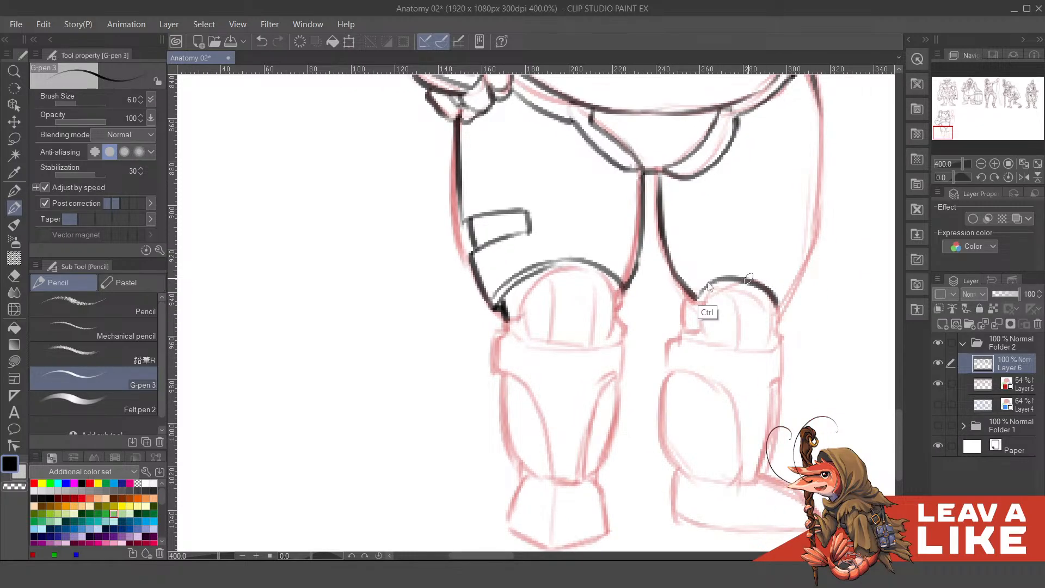
key(ctrl+z)
mouse_move(699, 297)
mouse_down()
mouse_move(761, 278)
mouse_move(778, 302)
mouse_move(764, 273)
mouse_move(754, 276)
mouse_move(765, 306)
mouse_up()
- Draw the thigh strap and the outer thigh line of the raised-arm-side leg from hip to knee
mouse_move(788, 242)
mouse_down()
mouse_move(731, 289)
mouse_move(744, 323)
mouse_up()
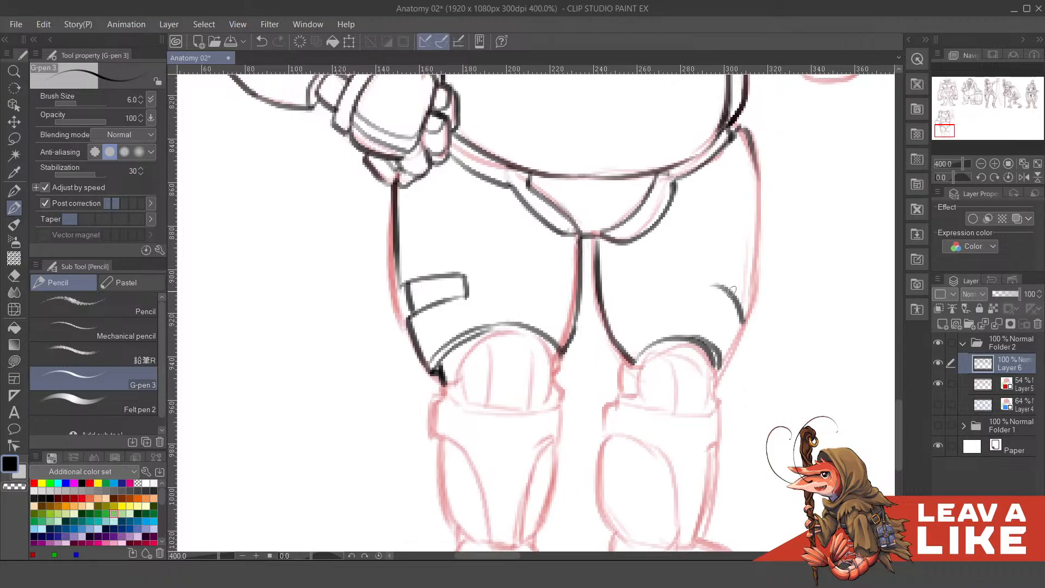
mouse_move(720, 285)
mouse_down()
mouse_move(726, 271)
mouse_move(754, 290)
mouse_move(743, 313)
mouse_up()
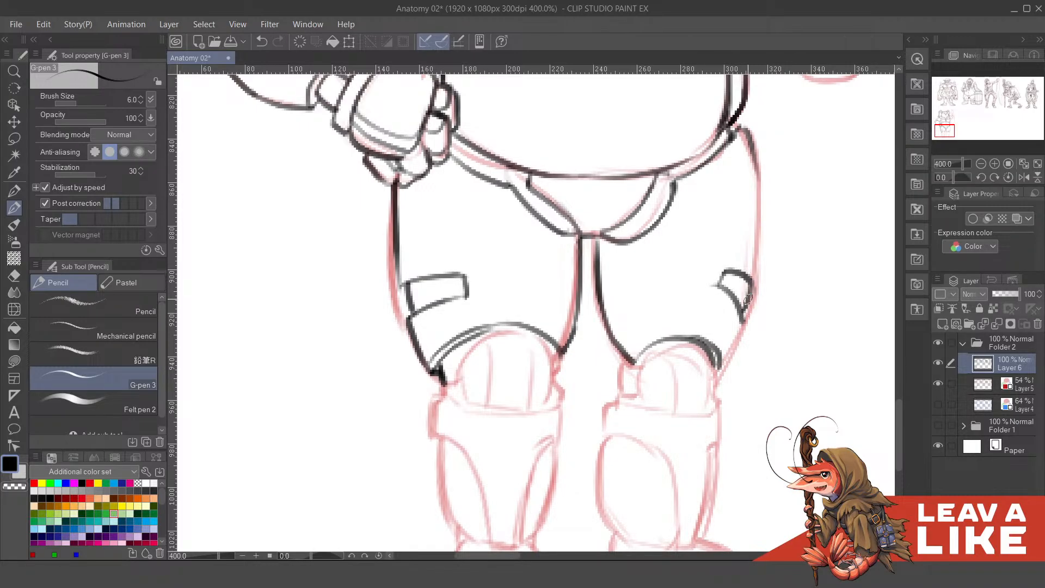
drag(757, 232, 753, 265)
drag(752, 204, 755, 313)
mouse_move(757, 232)
mouse_down()
mouse_move(754, 315)
mouse_move(741, 269)
mouse_up()
drag(737, 307, 715, 351)
drag(727, 327, 726, 340)
- Draw the rounded knee guard on the fist-side leg with two vertical ridges and a curved rim beneath it
scroll(726, 339, down, 4)
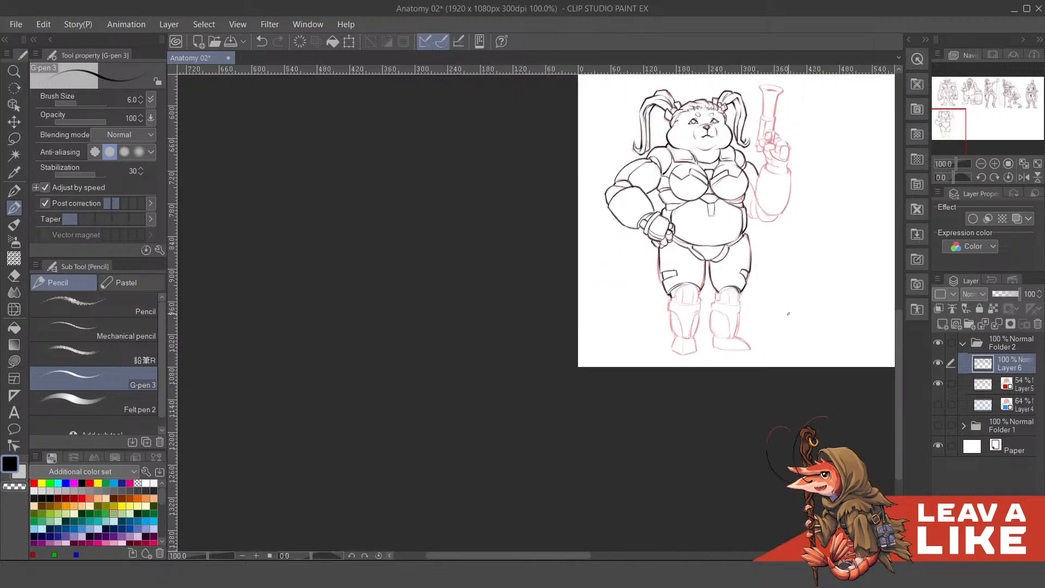
scroll(667, 330, up, 2)
scroll(666, 330, up, 2)
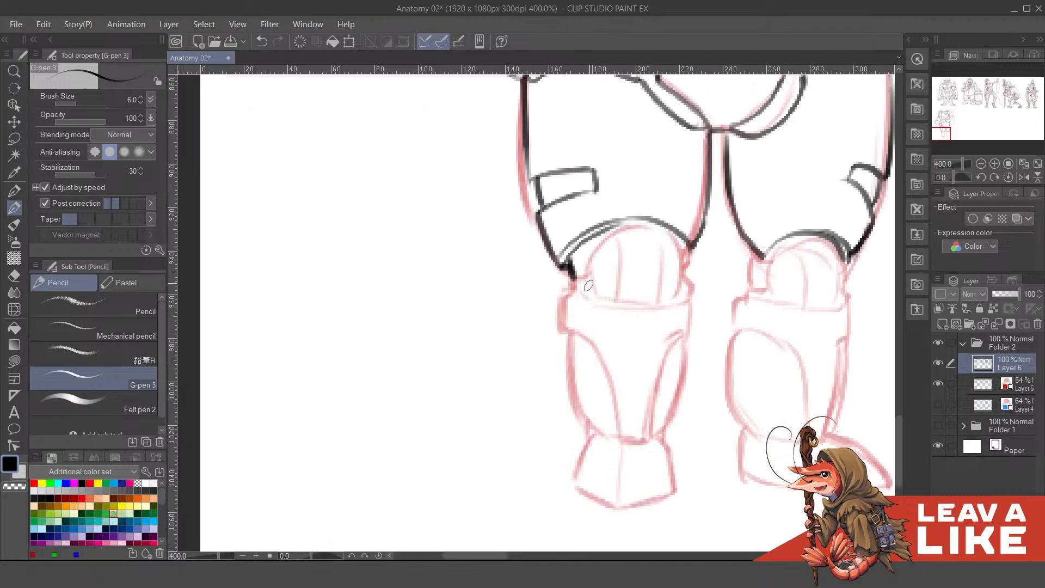
mouse_move(587, 292)
mouse_down()
mouse_move(593, 252)
mouse_move(630, 225)
mouse_move(670, 240)
mouse_move(666, 271)
mouse_up()
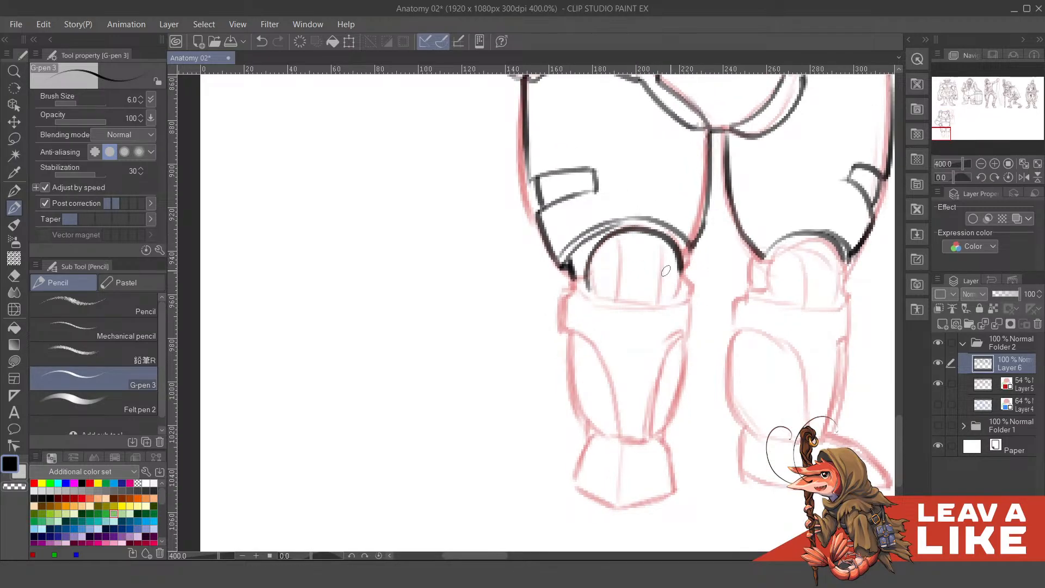
drag(616, 235, 628, 300)
key(ctrl+z)
key(ctrl+z)
drag(661, 239, 664, 300)
mouse_move(589, 285)
mouse_down()
mouse_move(661, 303)
mouse_move(681, 271)
mouse_move(644, 269)
mouse_up()
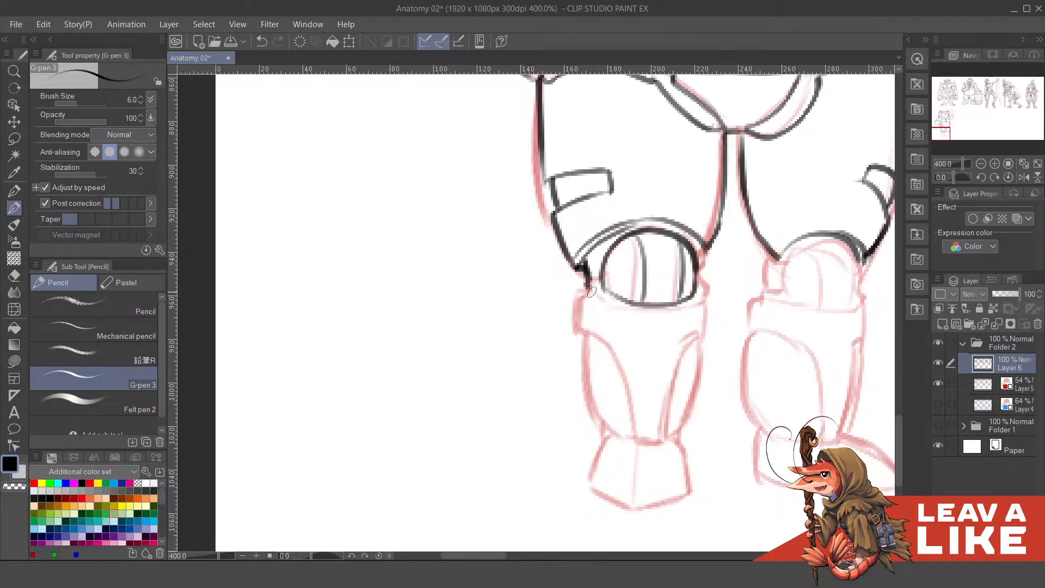
mouse_move(591, 291)
mouse_down()
mouse_move(698, 294)
mouse_move(697, 278)
mouse_up()
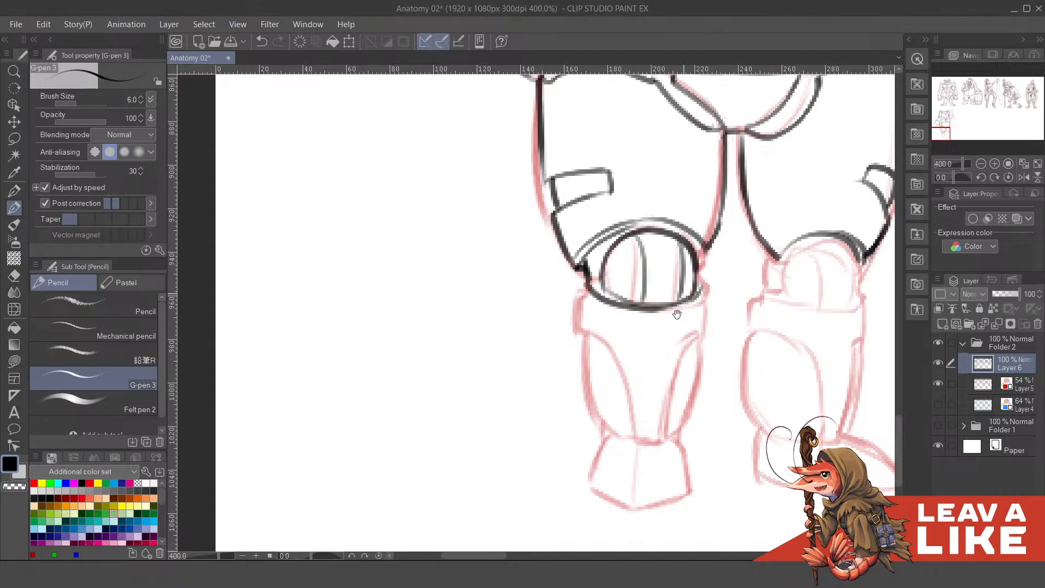
- Draw the outer side of the fist-side shin guard's cuff and the centre plate's outer curve with its short bottom edge
drag(677, 314, 672, 350)
mouse_move(584, 321)
mouse_down()
mouse_move(572, 332)
mouse_move(575, 369)
mouse_up()
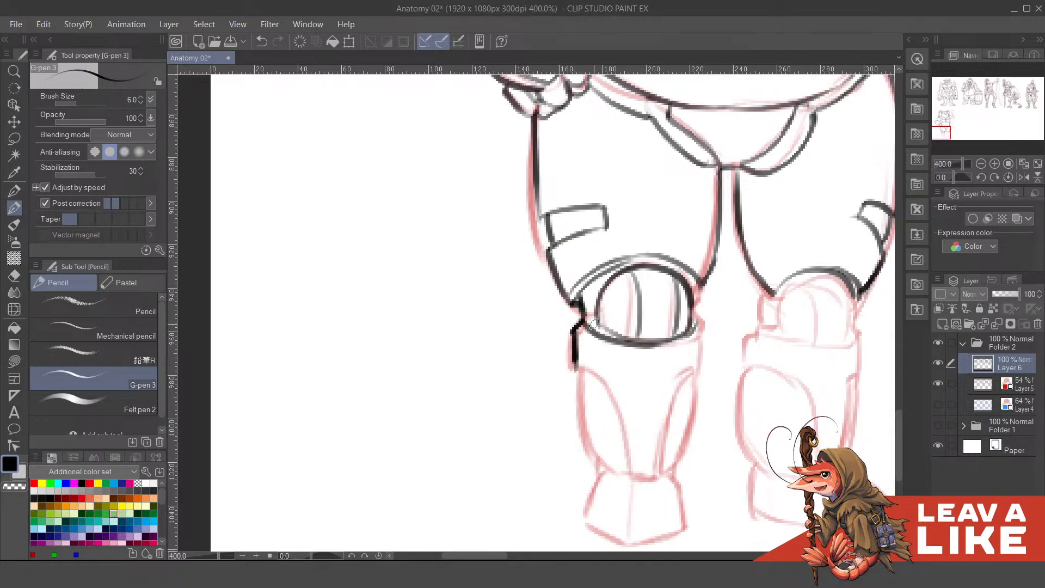
drag(634, 350, 636, 356)
key(ctrl+z)
mouse_move(574, 340)
mouse_down()
mouse_move(577, 376)
mouse_move(604, 393)
mouse_move(636, 486)
mouse_up()
drag(675, 406, 673, 376)
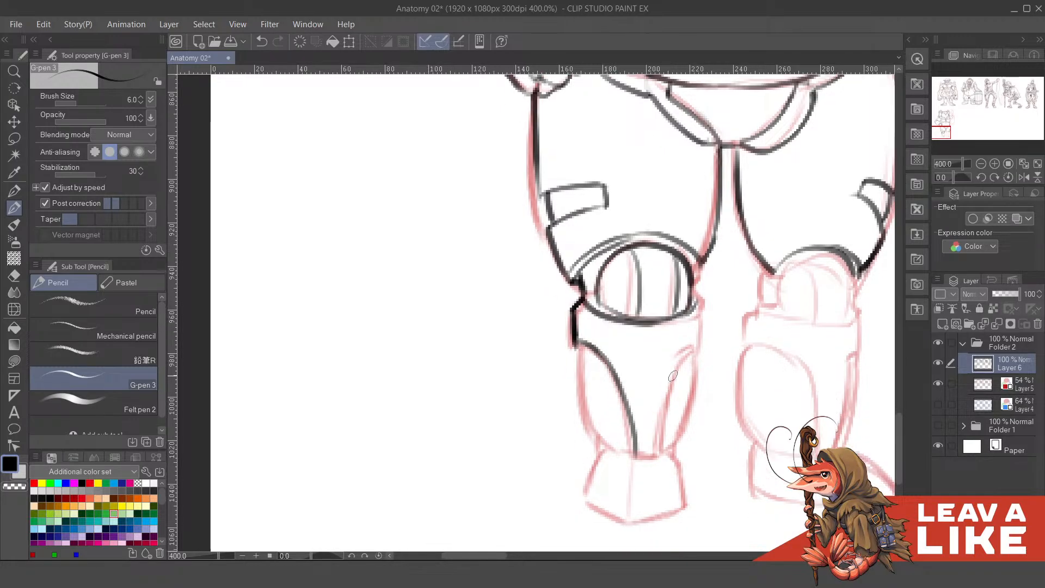
key(ctrl+z)
mouse_move(579, 343)
mouse_down()
mouse_move(626, 451)
mouse_move(659, 452)
mouse_move(647, 457)
mouse_move(676, 350)
mouse_up()
key(ctrl+z)
- Draw the inner curve of the tapered shin plate up to the cuff and close the cuff's inner side
drag(648, 453, 679, 345)
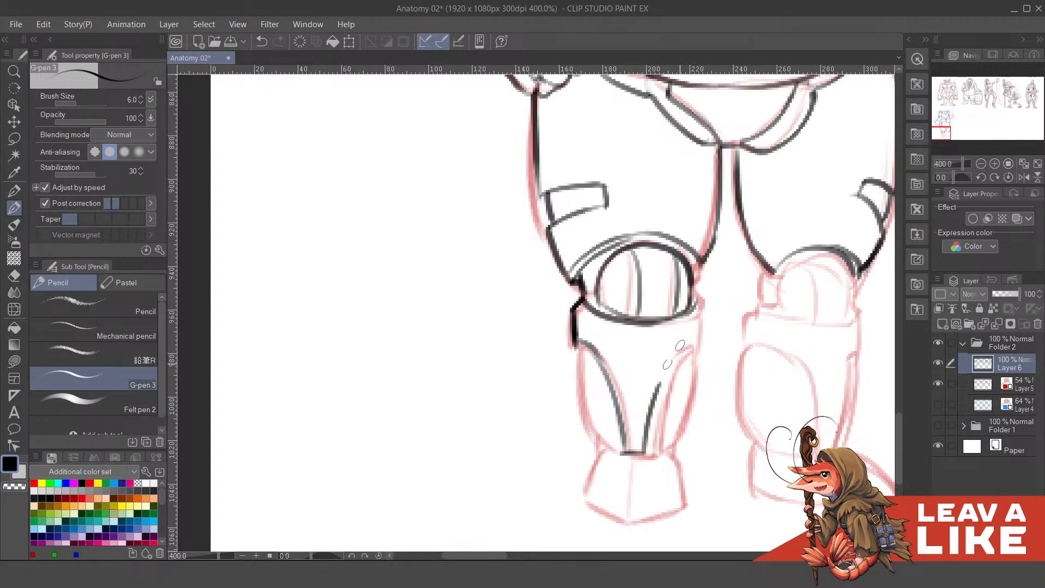
mouse_move(654, 405)
mouse_down()
mouse_move(668, 360)
mouse_move(688, 347)
mouse_up()
key(ctrl+z)
drag(650, 430, 699, 301)
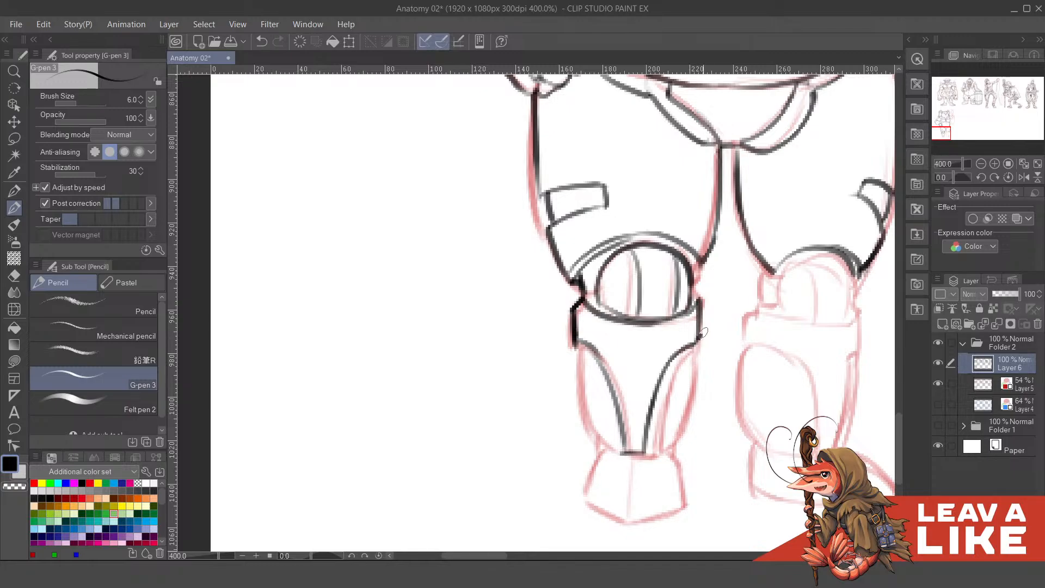
- Draw the bulging outer calf contour of the fist-side leg from the cuff down to the ankle
scroll(752, 255, down, 3)
scroll(752, 255, up, 1)
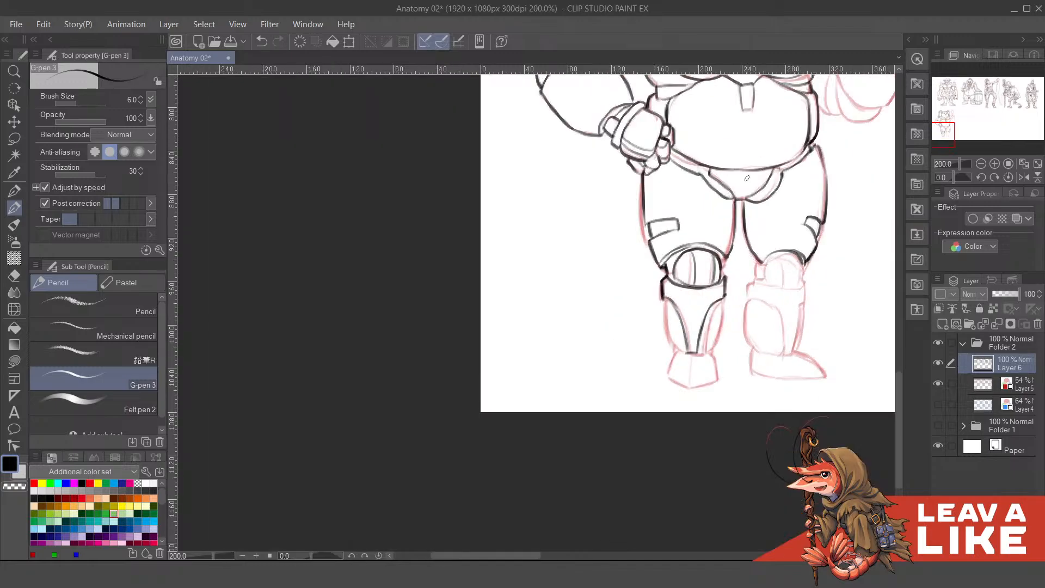
drag(739, 320, 634, 489)
drag(736, 483, 768, 271)
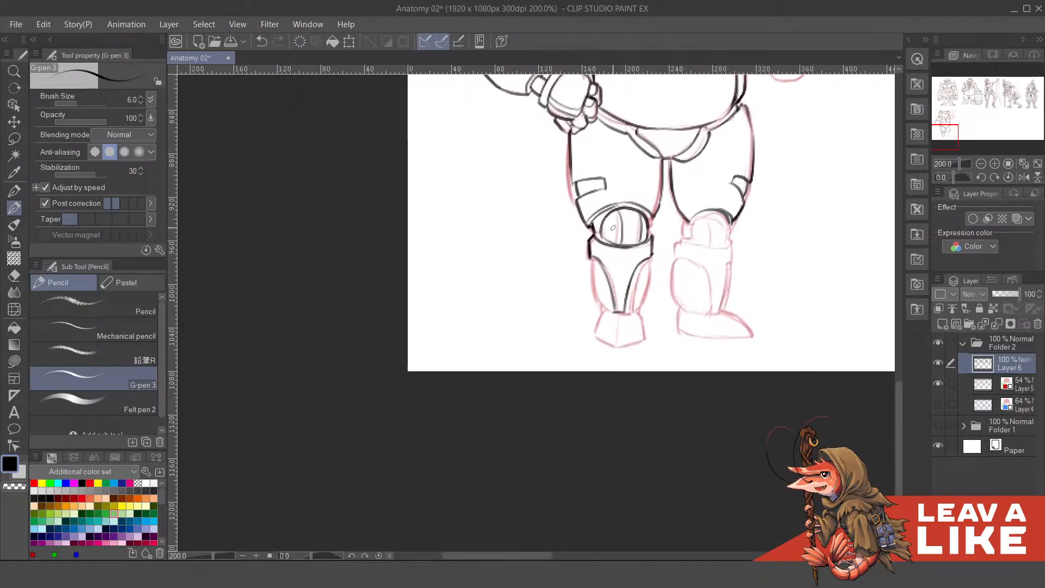
scroll(623, 267, up, 4)
drag(540, 233, 546, 333)
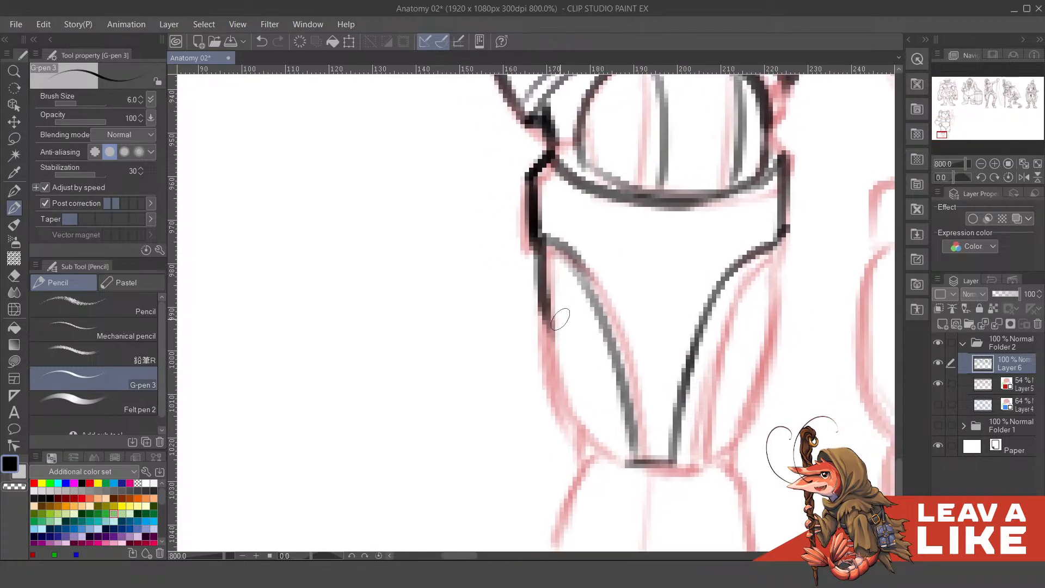
key(ctrl+z)
drag(541, 242, 555, 408)
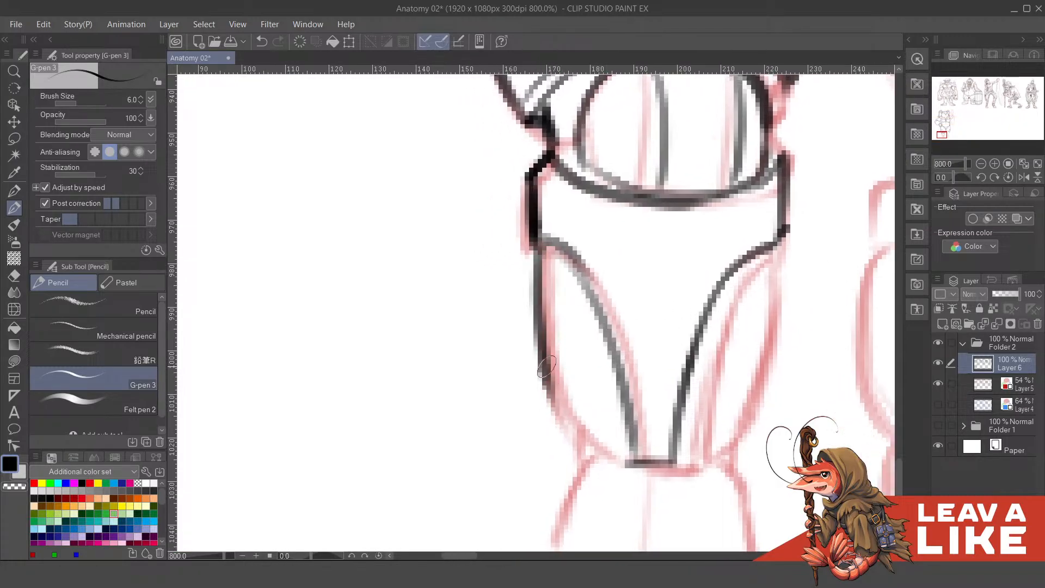
drag(546, 357, 611, 456)
- Draw the curved inner calf contour of the fist-side leg from the centre plate's bottom edge up to the cuff
drag(745, 452, 702, 426)
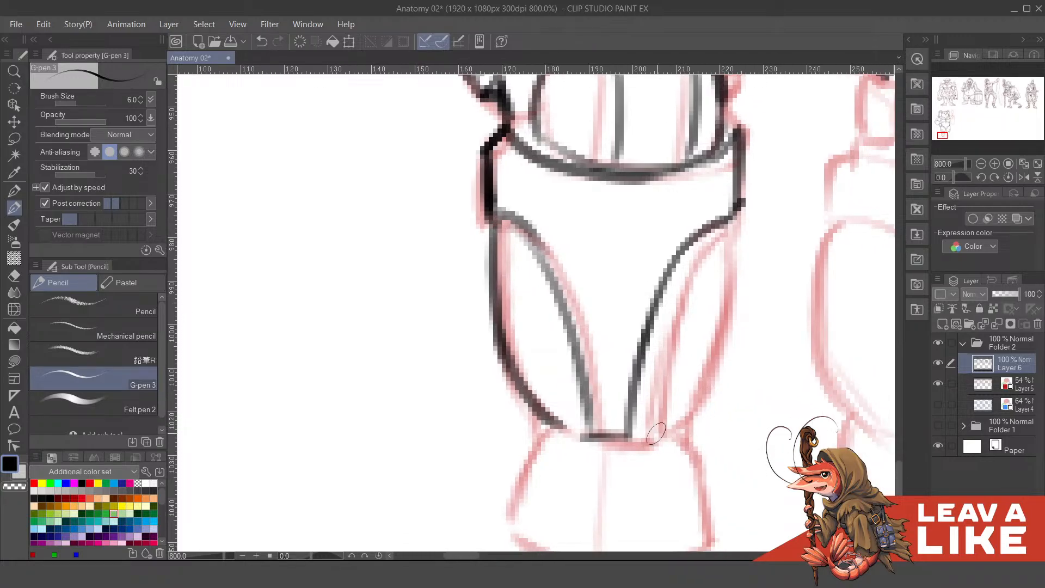
drag(636, 436, 715, 377)
drag(677, 415, 712, 277)
key(ctrl+z)
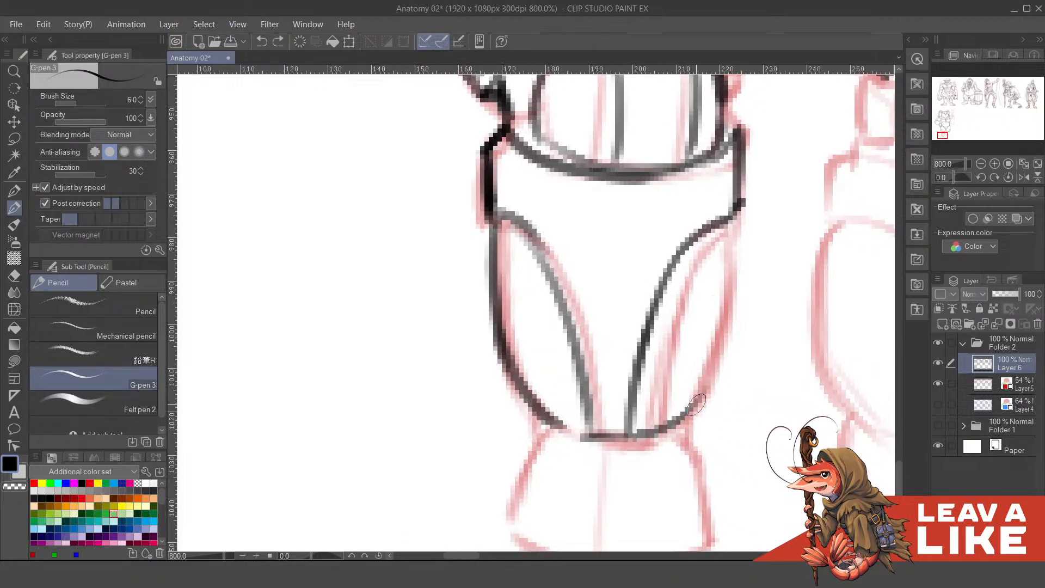
key(ctrl+z)
drag(637, 438, 721, 367)
drag(687, 407, 731, 261)
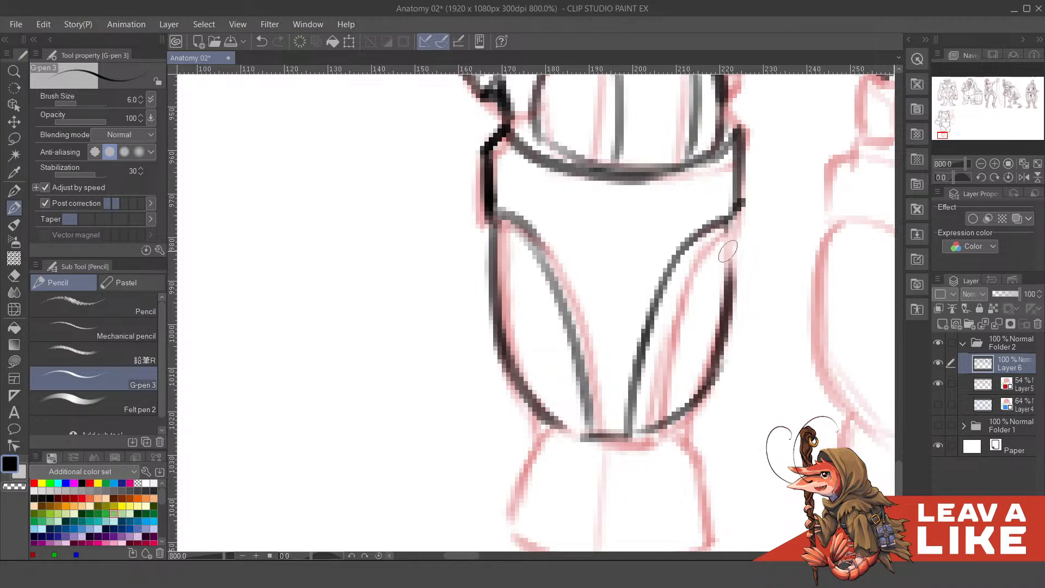
drag(731, 223, 726, 322)
- Draw the flared sides of the fist-side boot with its short ankle corners beneath the shin guard
scroll(735, 348, down, 4)
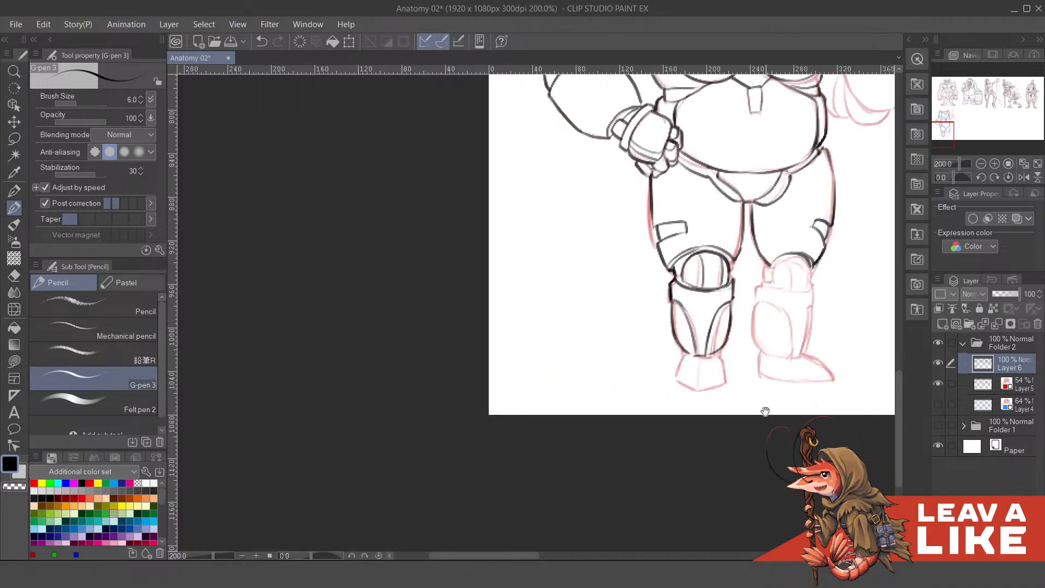
drag(765, 411, 732, 382)
scroll(672, 311, up, 3)
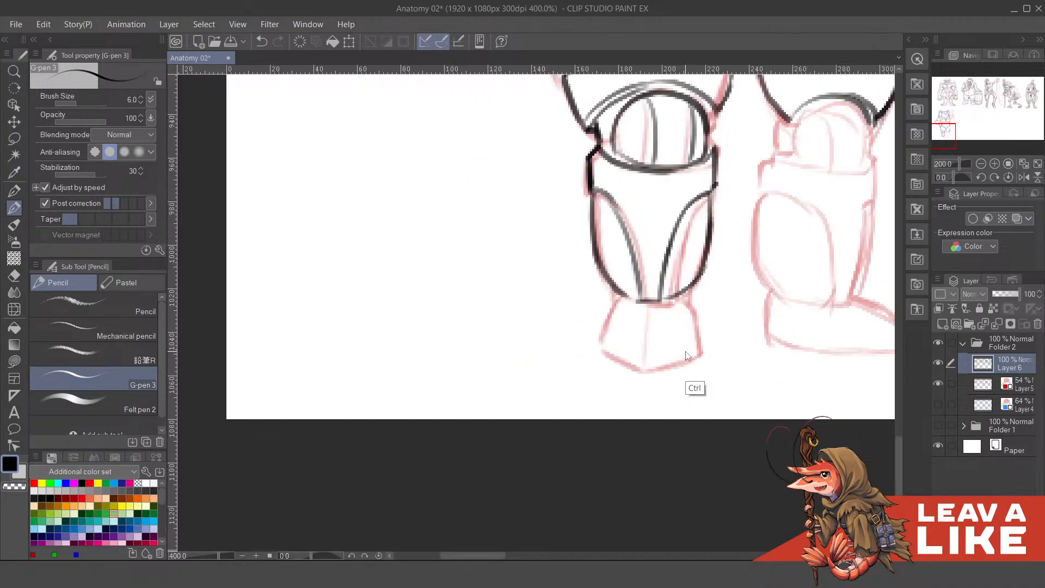
scroll(789, 261, down, 1)
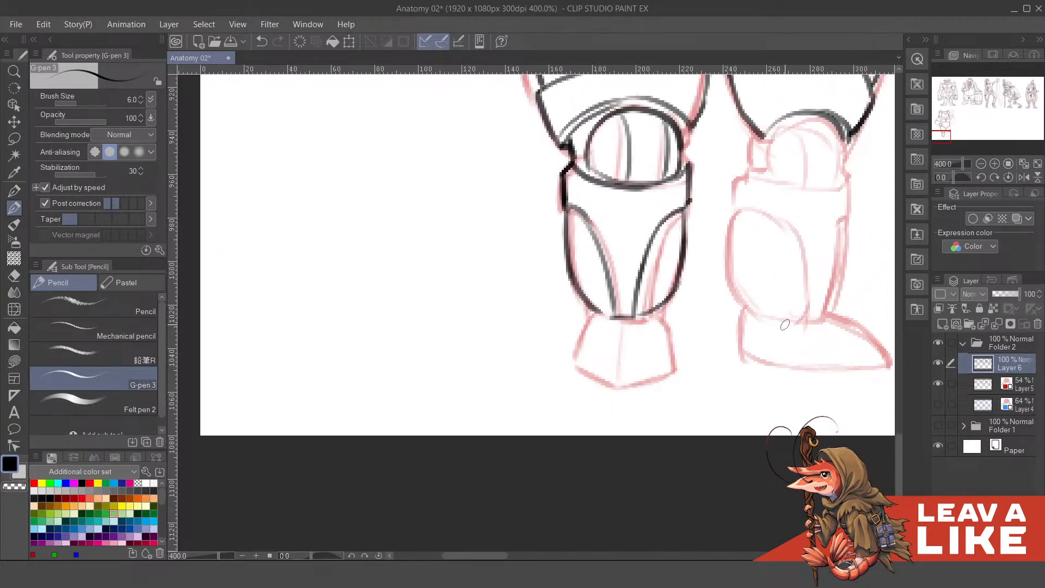
drag(640, 340, 676, 395)
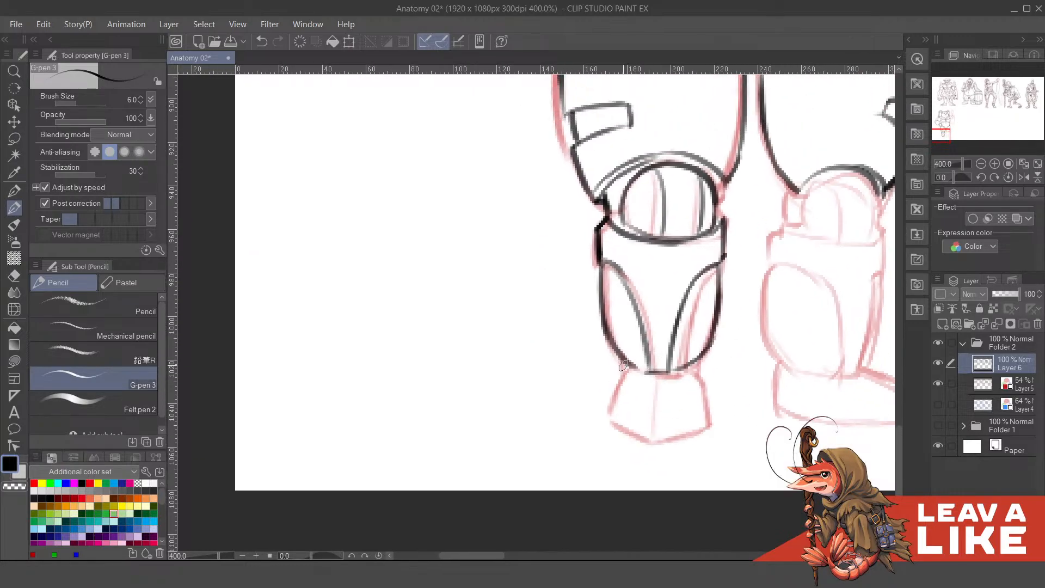
drag(624, 366, 614, 382)
key(ctrl+z)
drag(615, 392, 631, 368)
mouse_move(695, 367)
mouse_down()
mouse_move(708, 368)
mouse_move(710, 429)
mouse_up()
key(ctrl+z)
mouse_move(629, 373)
mouse_down()
mouse_move(638, 370)
mouse_move(621, 400)
mouse_up()
key(ctrl+z)
mouse_move(645, 365)
mouse_down()
mouse_move(631, 376)
mouse_move(621, 424)
mouse_up()
- Draw the fist-side boot's V-shaped bottom edge and the vertical ridge down its centre
mouse_move(621, 421)
mouse_down()
mouse_move(701, 414)
mouse_move(694, 435)
mouse_up()
key(ctrl+z)
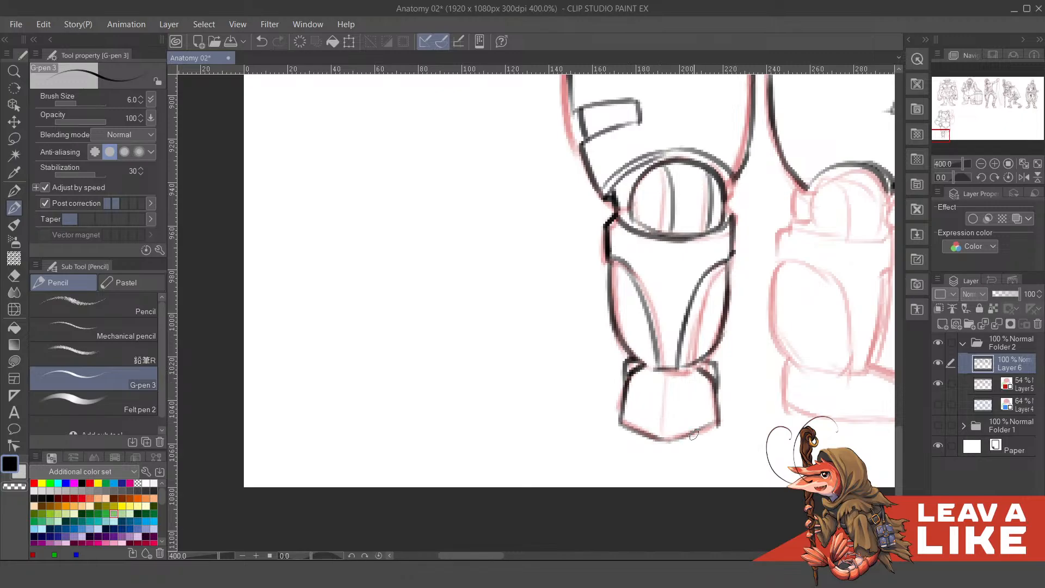
drag(665, 371, 665, 439)
drag(765, 378, 597, 392)
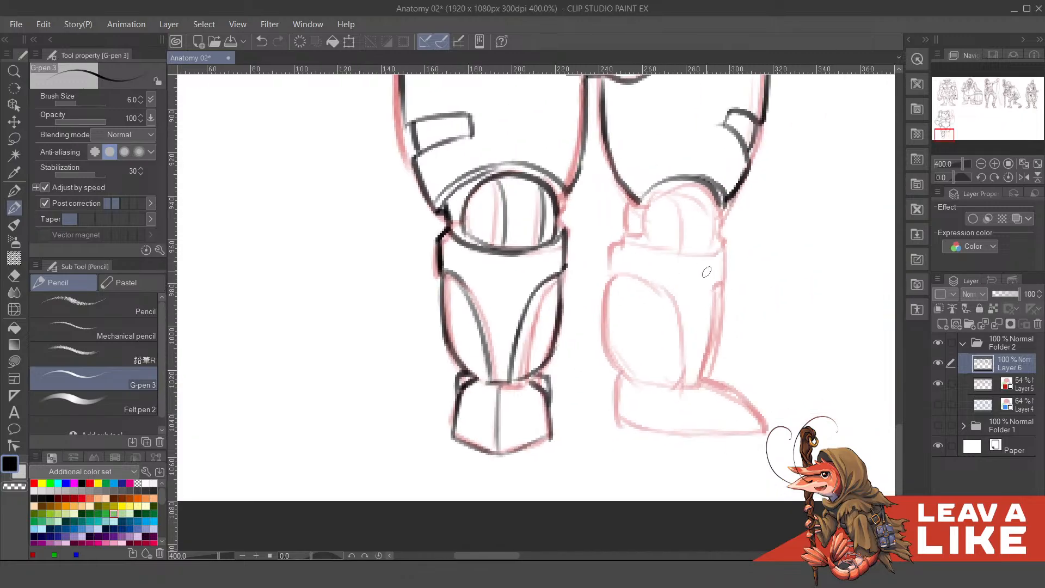
scroll(707, 272, down, 3)
scroll(751, 419, up, 1)
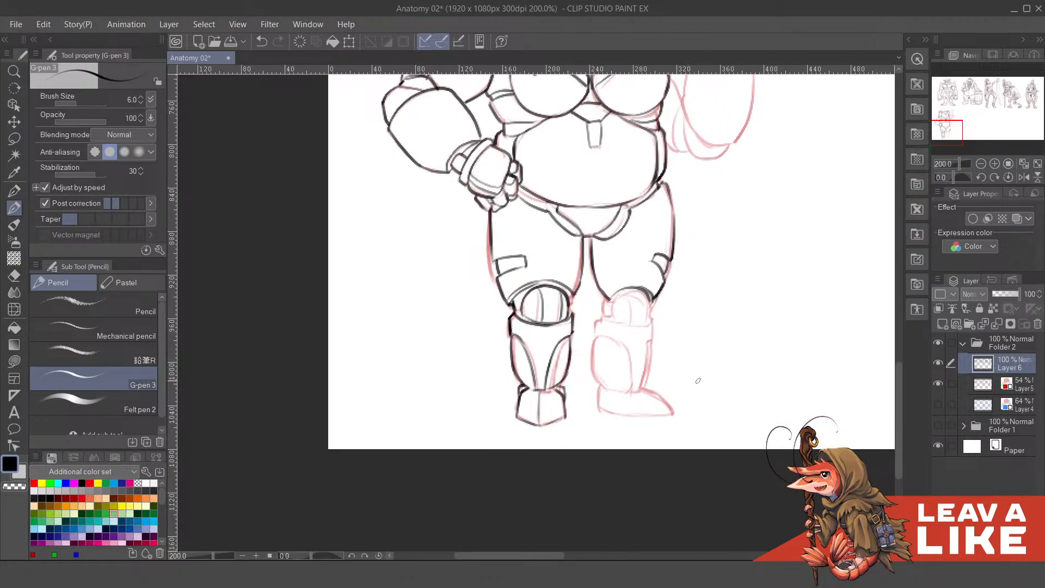
scroll(665, 267, up, 2)
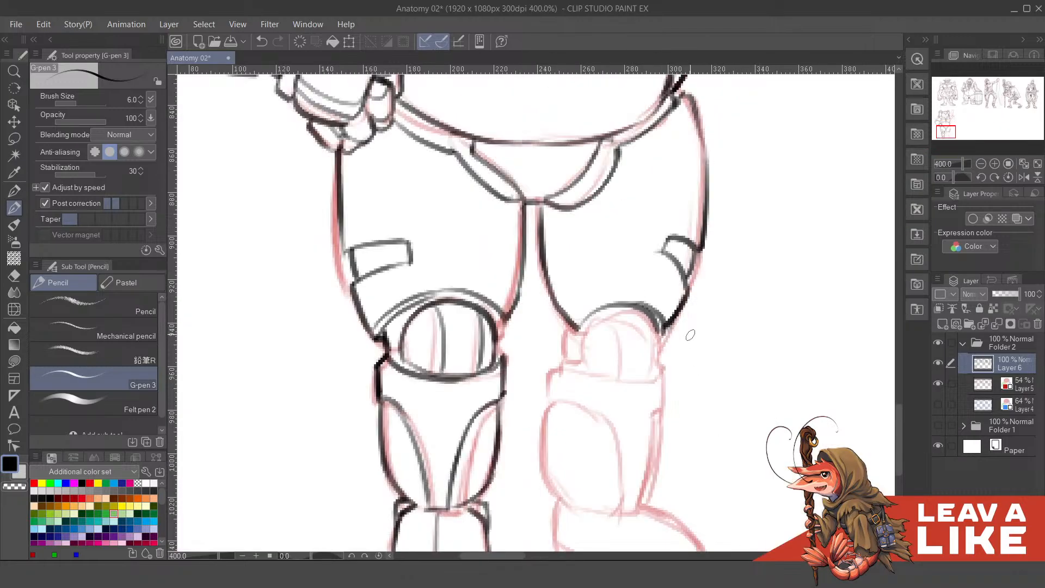
scroll(701, 372, down, 2)
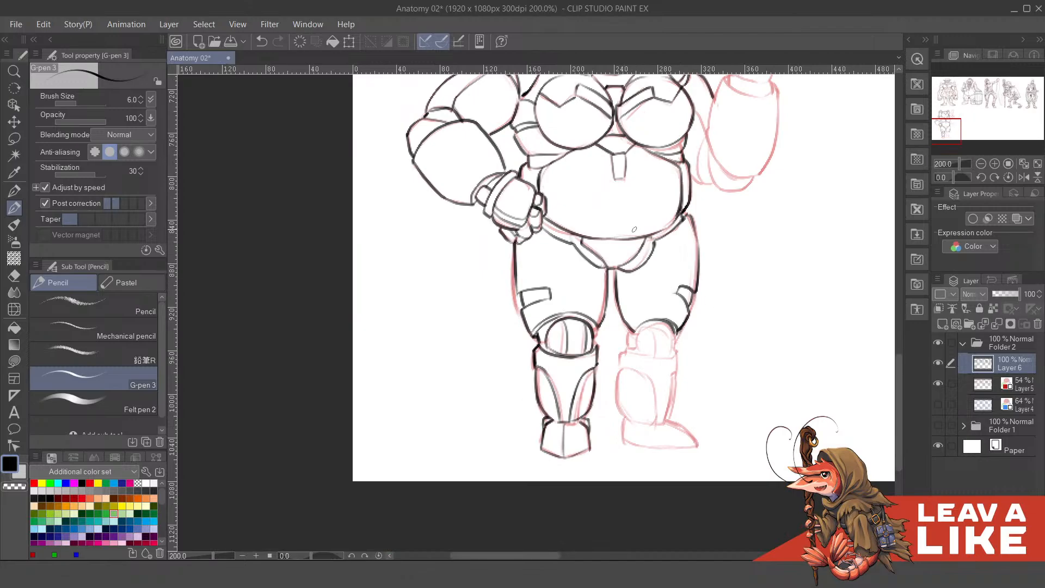
scroll(634, 229, up, 2)
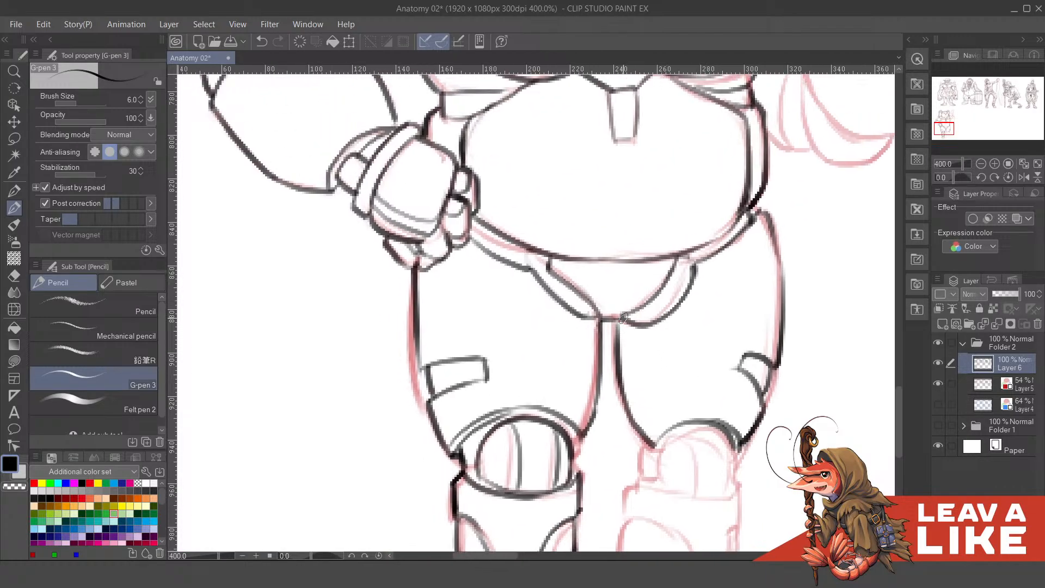
mouse_move(623, 319)
mouse_down()
mouse_move(662, 320)
mouse_move(686, 278)
mouse_move(684, 297)
mouse_move(690, 264)
mouse_move(738, 237)
mouse_move(746, 211)
mouse_up()
key(ctrl+z)
key(ctrl+z)
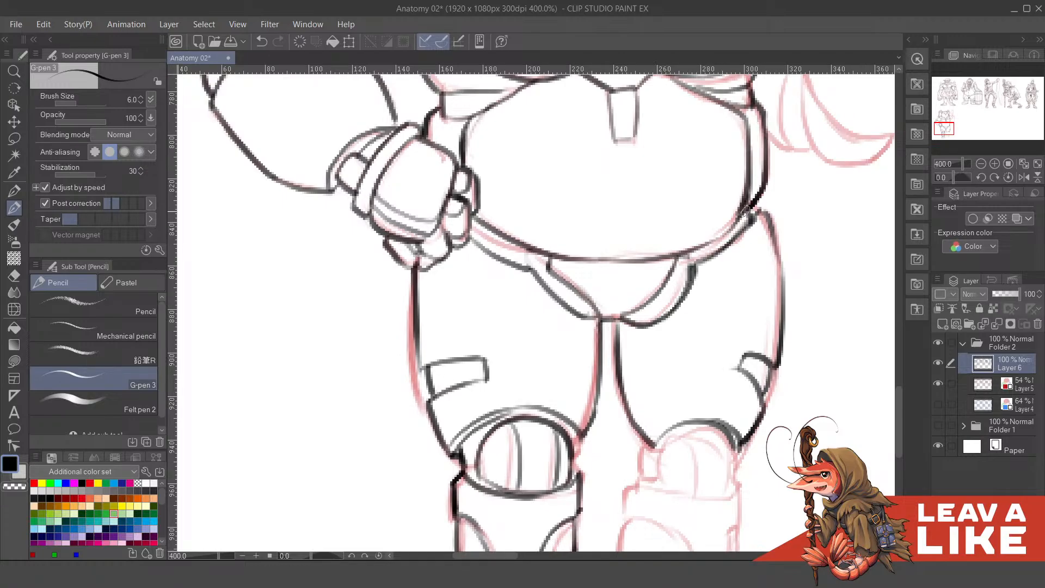
- Examine the figure's linework from the legs up to the head and back down
scroll(753, 224, down, 2)
drag(769, 351, 745, 353)
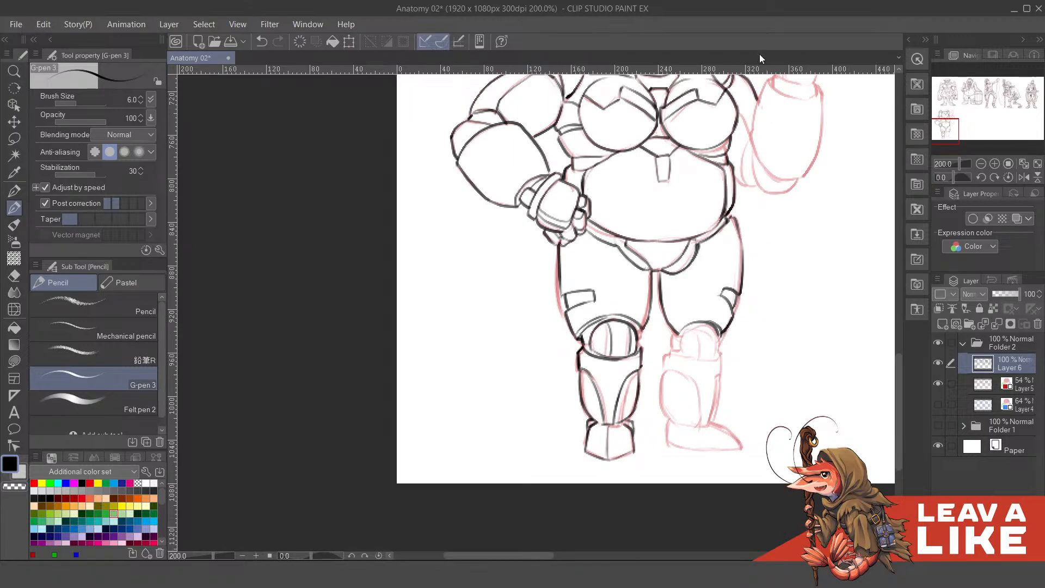
drag(786, 229, 739, 338)
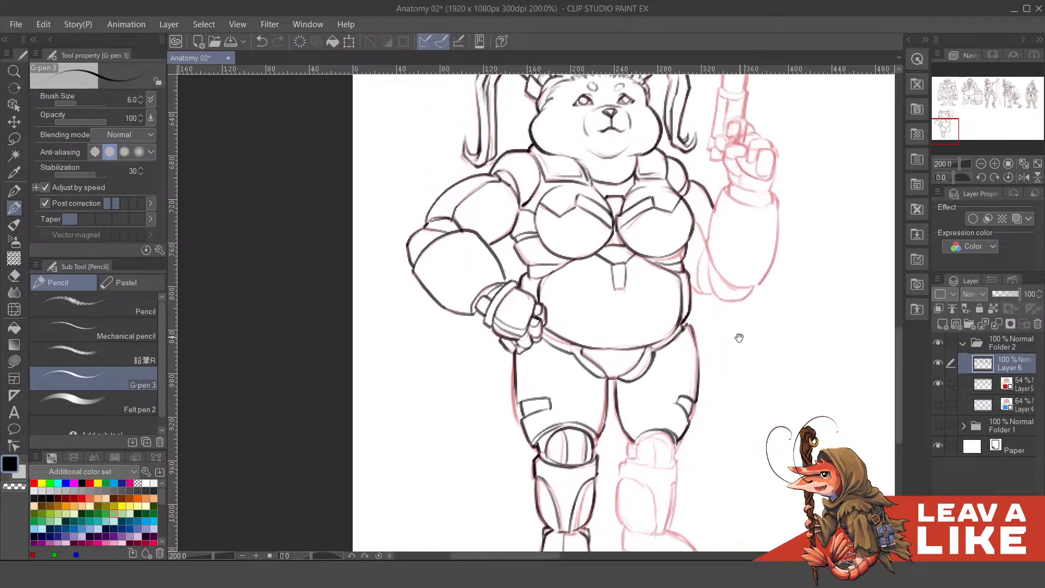
drag(775, 289, 740, 358)
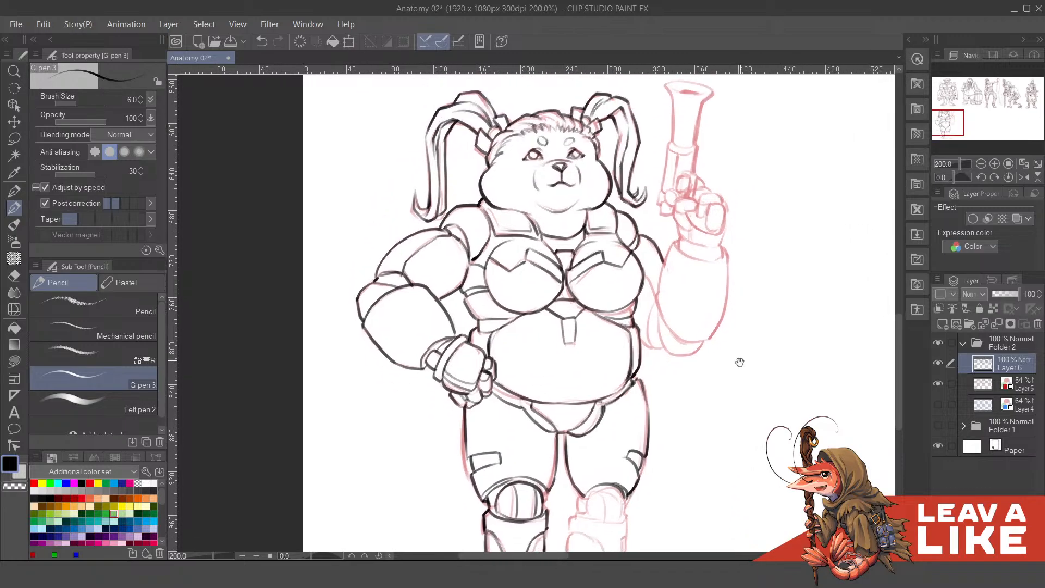
drag(716, 399, 724, 378)
drag(749, 452, 752, 365)
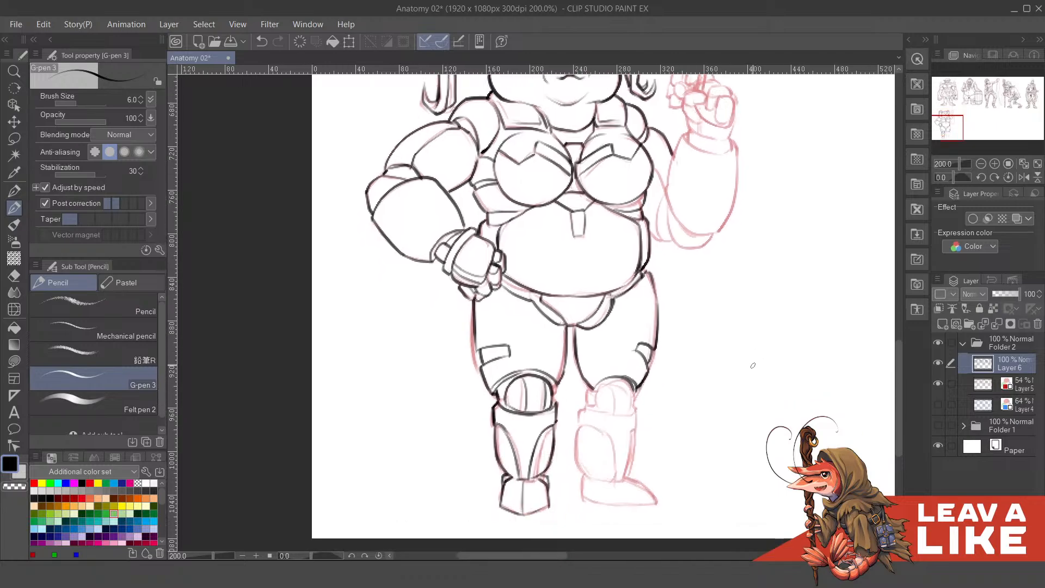
- Draw a thin panel line on the fist-side forearm guard, curving near the elbow and zigzagging towards the wrist
drag(699, 280, 795, 398)
mouse_move(554, 301)
mouse_down()
mouse_move(654, 302)
mouse_move(622, 326)
mouse_up()
scroll(601, 342, up, 1)
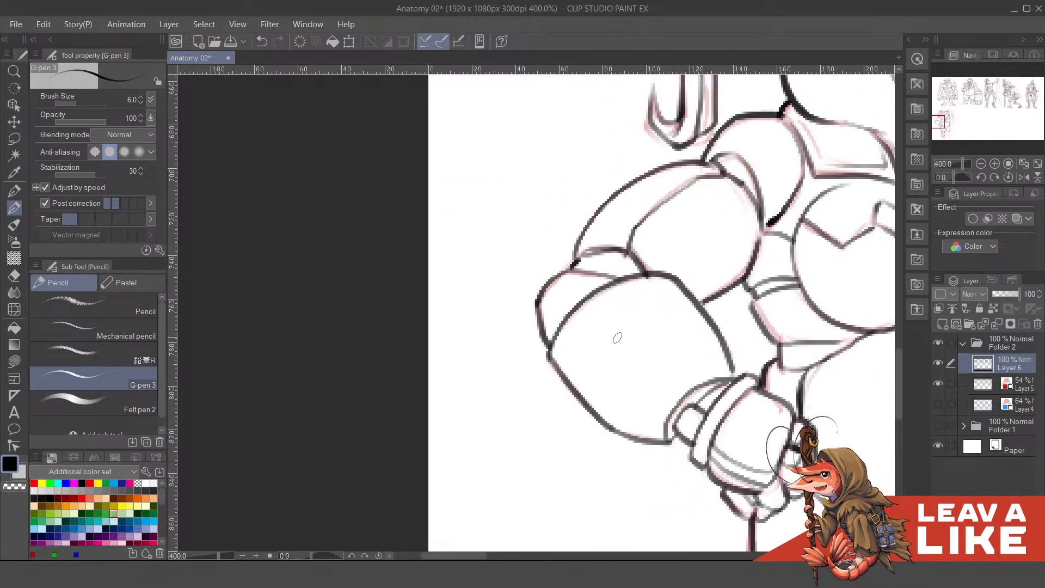
mouse_move(702, 367)
mouse_down()
mouse_move(700, 343)
mouse_move(679, 329)
mouse_move(703, 345)
mouse_up()
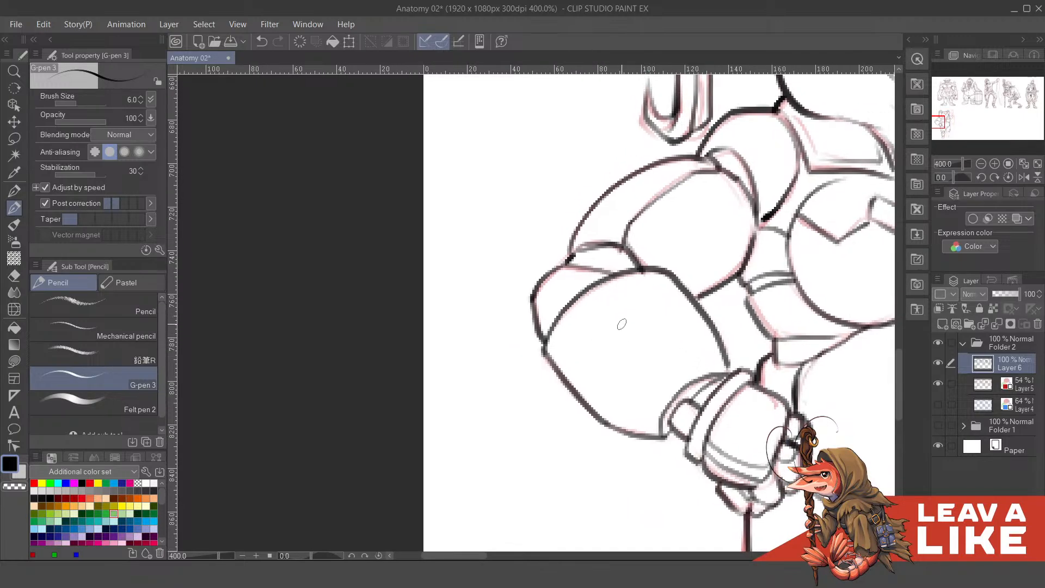
mouse_move(565, 362)
mouse_down()
mouse_move(582, 328)
mouse_move(648, 296)
mouse_move(630, 307)
mouse_move(669, 362)
mouse_move(718, 359)
mouse_up()
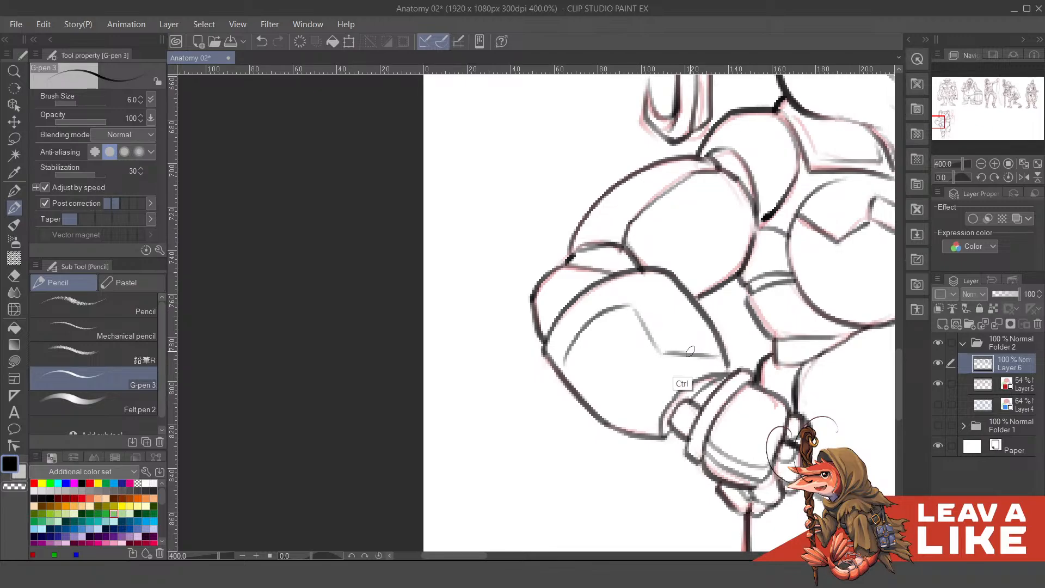
key(ctrl+z)
mouse_move(662, 353)
mouse_down()
mouse_move(688, 347)
mouse_move(706, 372)
mouse_up()
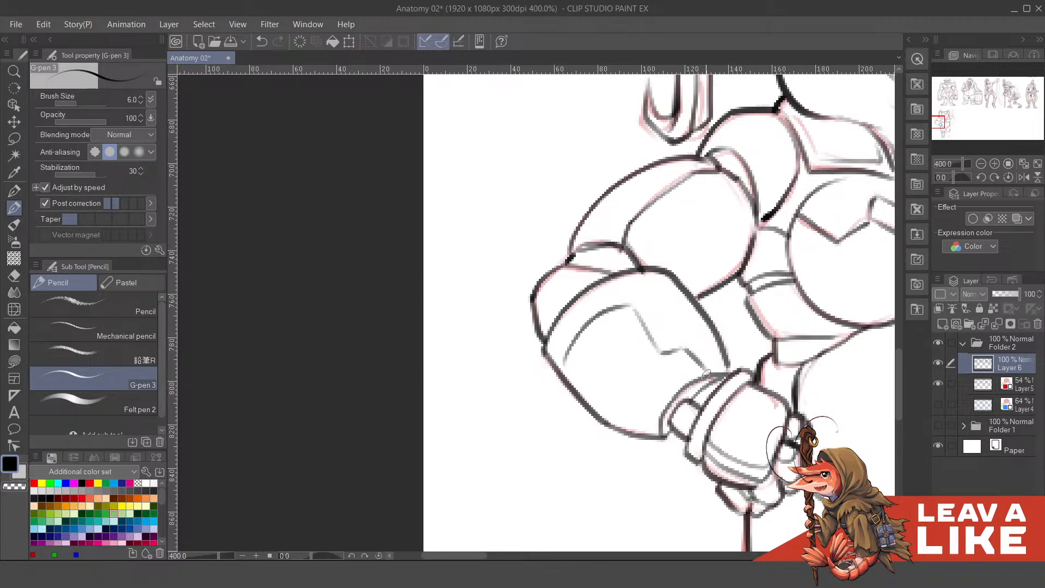
- Draw the gun-side leg's rounded knee guard outline with its small side tab and bottom edge
key(ctrl+minus)
key(ctrl+minus)
key(ctrl+minus)
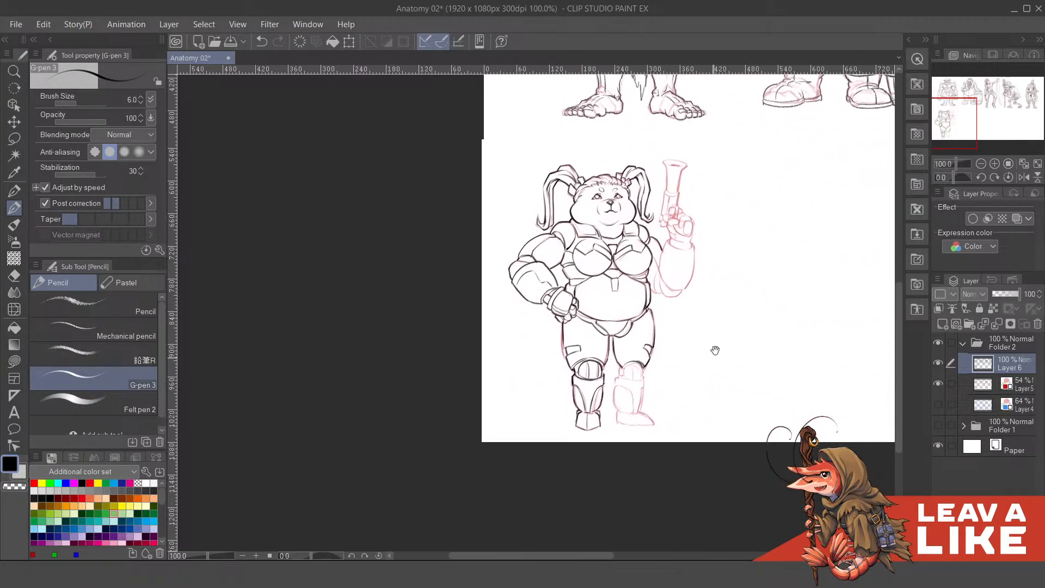
drag(721, 319, 743, 295)
drag(720, 374, 721, 359)
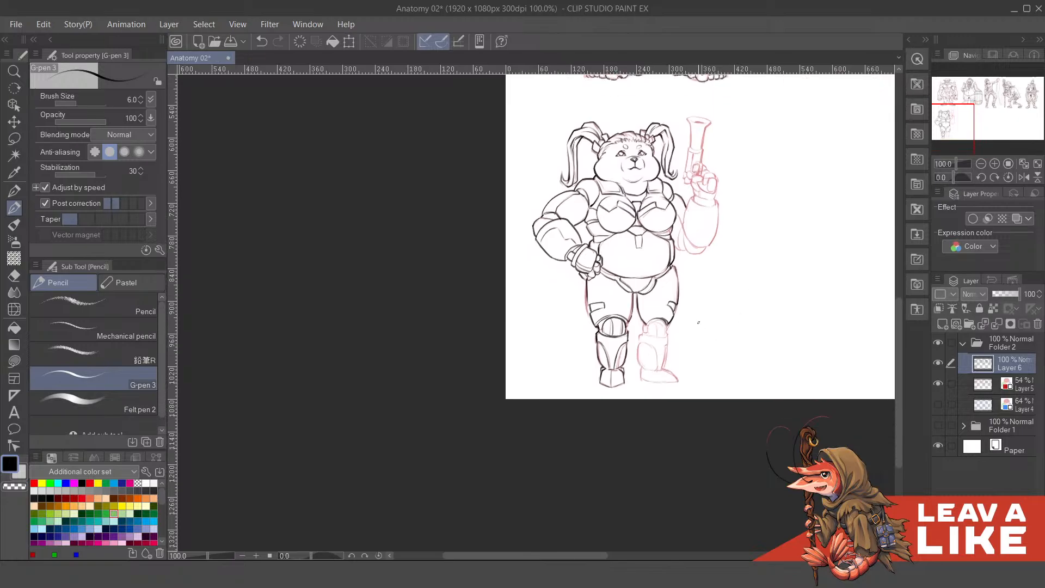
scroll(652, 376, up, 2)
drag(700, 316, 699, 340)
scroll(697, 344, up, 2)
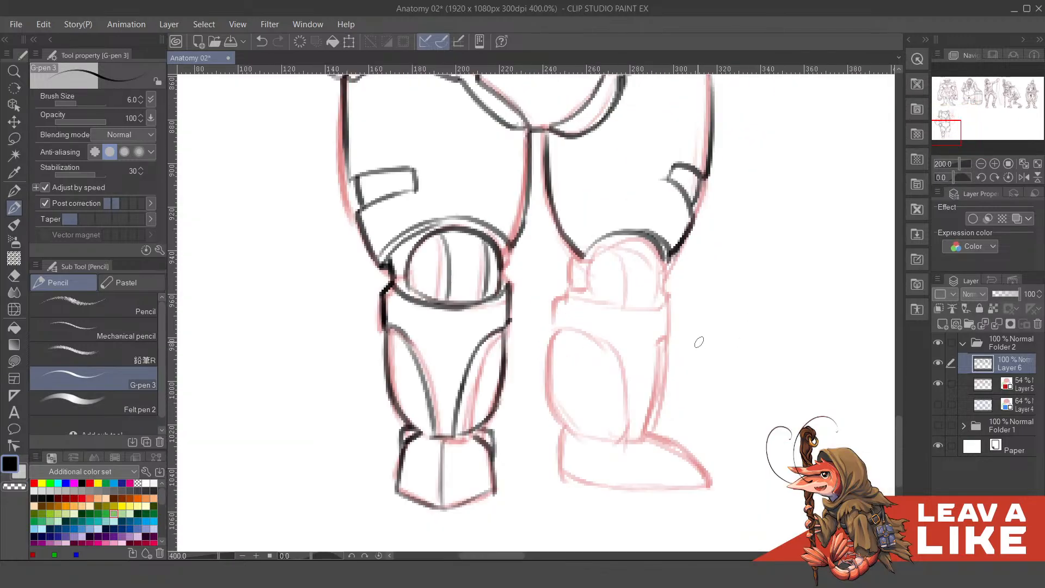
drag(627, 331, 658, 352)
mouse_move(648, 304)
mouse_down()
mouse_move(658, 332)
mouse_move(635, 303)
mouse_move(647, 303)
mouse_move(626, 322)
mouse_move(651, 343)
mouse_move(690, 282)
mouse_move(721, 304)
mouse_move(722, 343)
mouse_up()
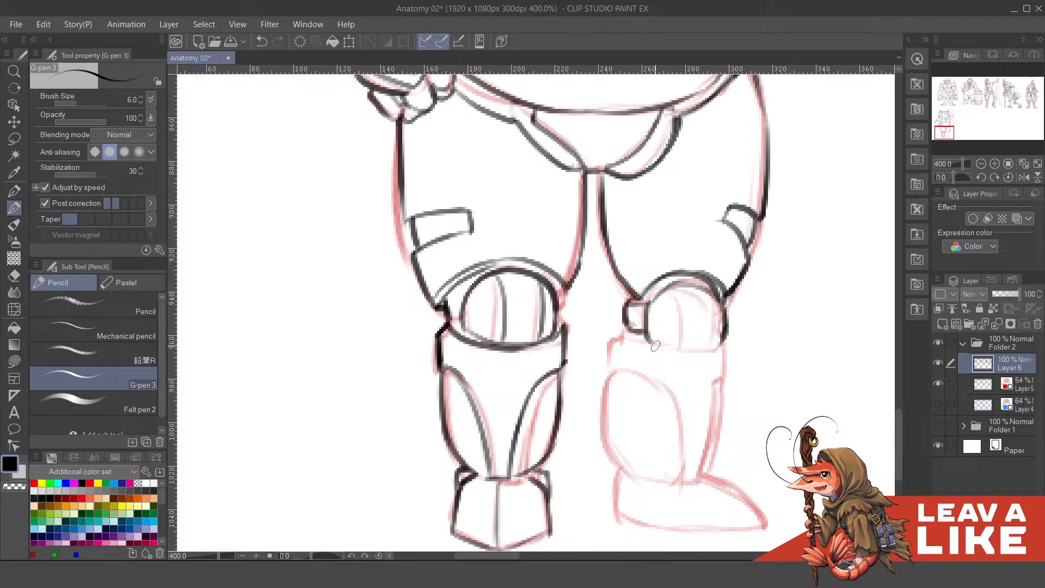
drag(656, 346, 713, 341)
- Draw the curved vertical ridge down the gun-side knee guard
drag(673, 292, 682, 357)
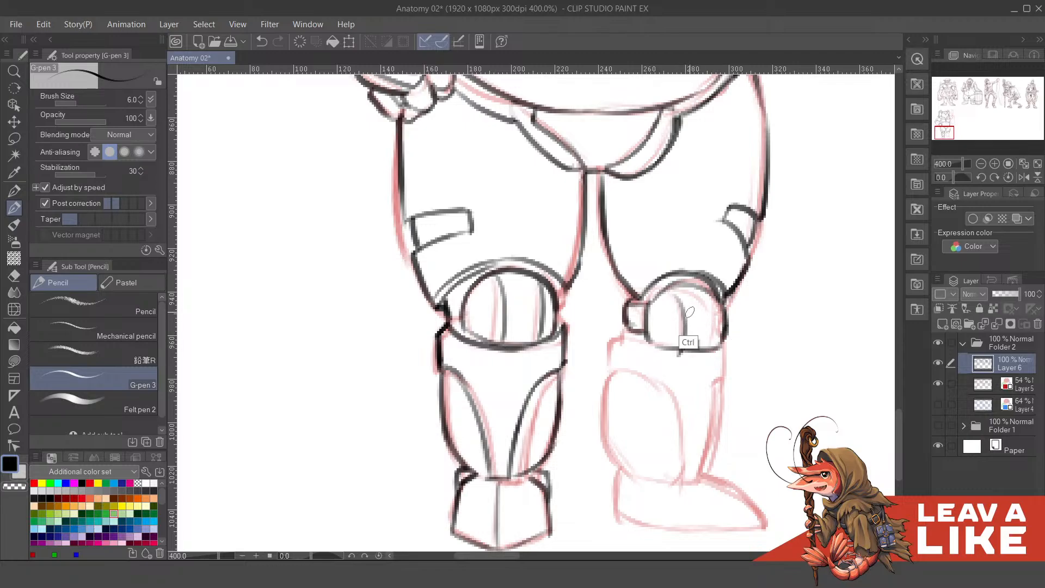
key(ctrl+z)
drag(668, 289, 681, 348)
mouse_move(708, 293)
mouse_down()
mouse_move(714, 347)
mouse_move(675, 325)
mouse_move(696, 309)
mouse_up()
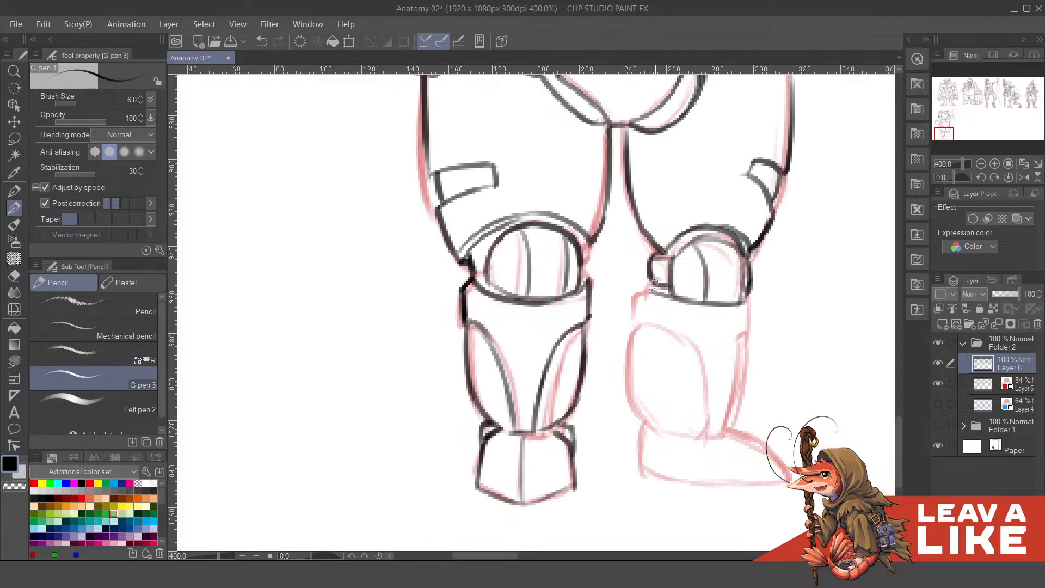
- Draw both sides of the gun-side shin guard's cuff and the rounded plate's arched top and front edge below it
mouse_move(647, 284)
mouse_down()
mouse_move(641, 306)
mouse_move(643, 348)
mouse_up()
mouse_move(759, 307)
mouse_down()
mouse_move(759, 347)
mouse_move(746, 351)
mouse_up()
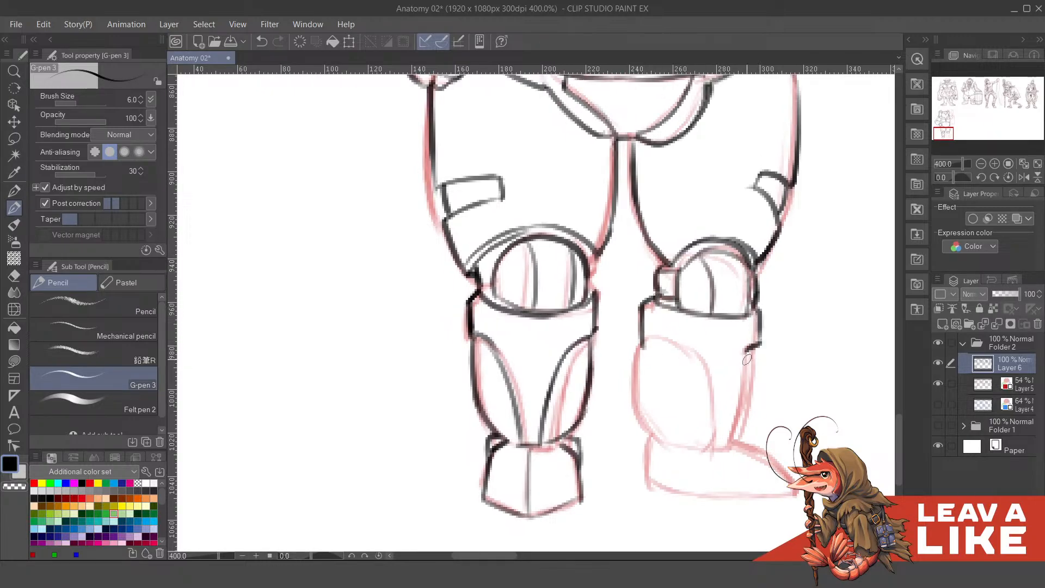
mouse_move(642, 349)
mouse_down()
mouse_move(654, 335)
mouse_move(709, 359)
mouse_up()
key(ctrl+z)
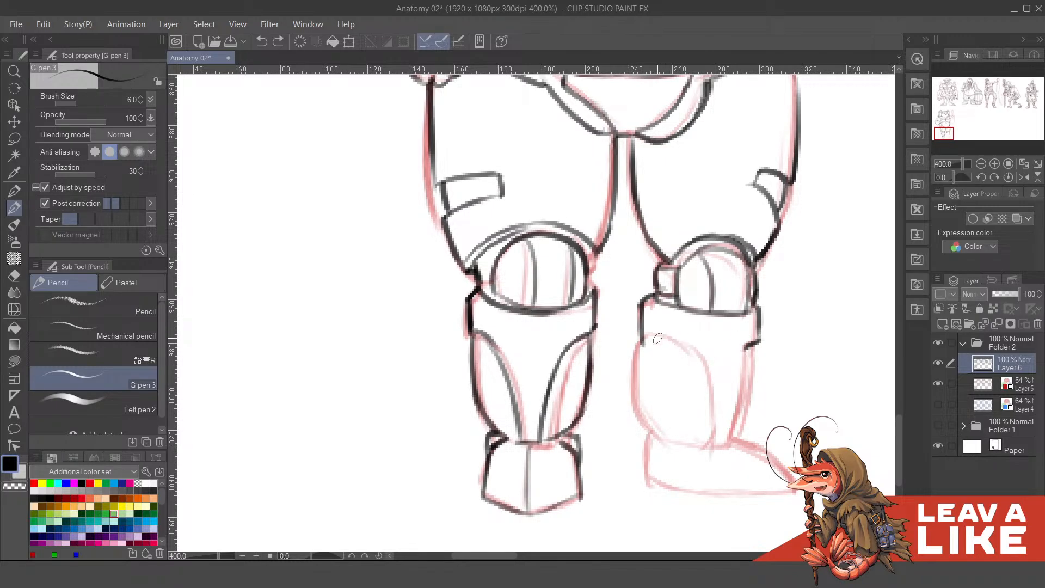
drag(643, 345, 698, 369)
key(ctrl+z)
mouse_move(644, 344)
mouse_down()
mouse_move(666, 333)
mouse_move(702, 369)
mouse_up()
mouse_move(668, 335)
mouse_down()
mouse_move(689, 341)
mouse_move(712, 380)
mouse_move(713, 419)
mouse_up()
drag(712, 366, 714, 431)
- Draw the outer contour of the gun-side shin from the cuff's notch down to the ankle
mouse_move(739, 382)
mouse_down()
mouse_move(730, 351)
mouse_move(728, 408)
mouse_up()
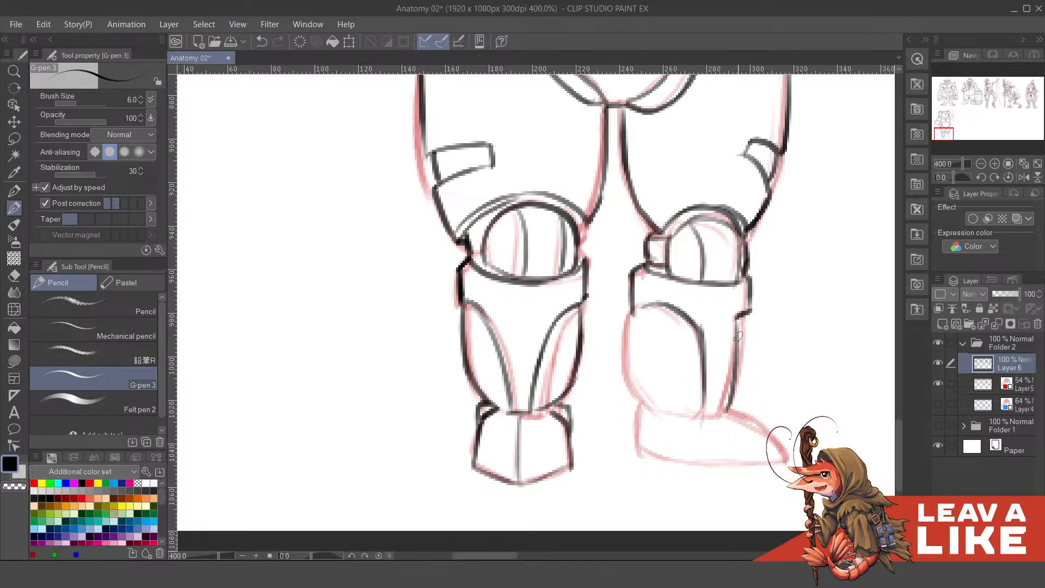
drag(738, 333, 728, 410)
drag(719, 351, 727, 346)
- Draw the bulging inner-leg side of the rounded plate on the gun-side shin, following the red sketch
mouse_move(652, 301)
mouse_down()
mouse_move(639, 325)
mouse_move(642, 380)
mouse_up()
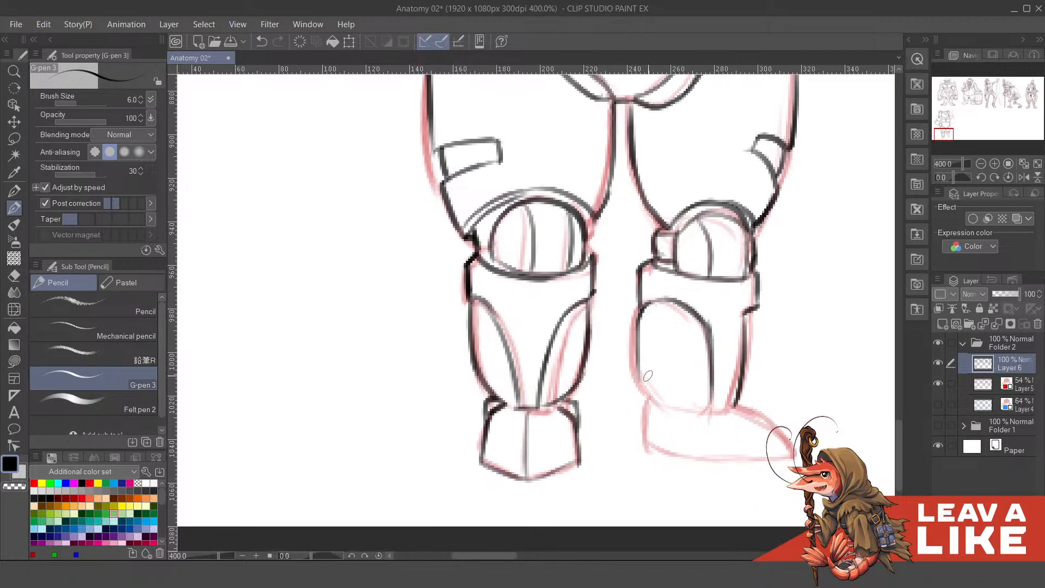
drag(638, 325, 659, 402)
key(ctrl+z)
- Close the gun-side shin's rounded plate with a curved bottom edge above the boot
key(ctrl+z)
key(ctrl+z)
drag(643, 308, 644, 383)
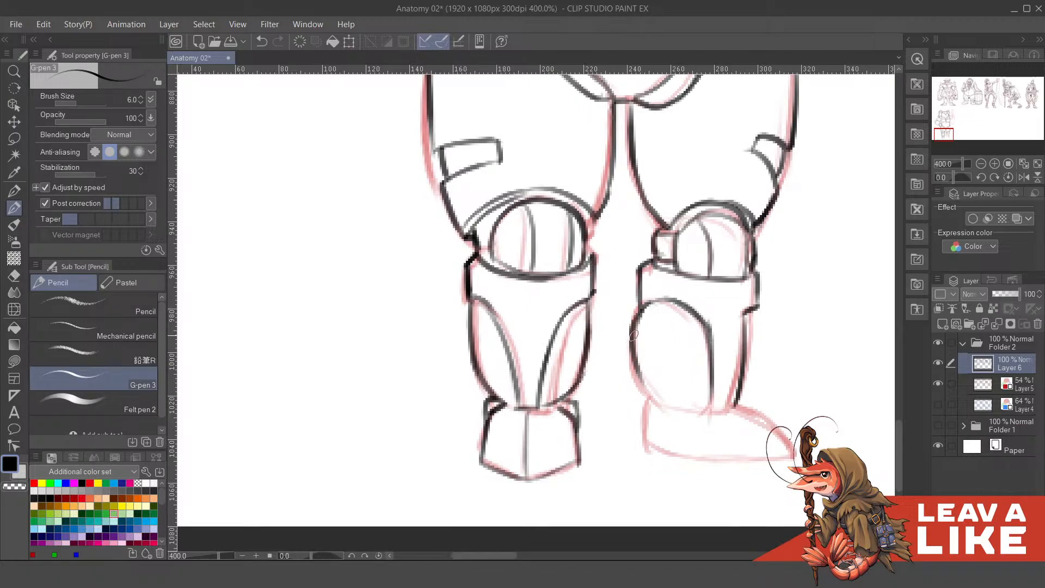
drag(633, 333, 641, 393)
mouse_move(634, 334)
mouse_down()
mouse_move(637, 385)
mouse_move(656, 408)
mouse_move(635, 342)
mouse_move(649, 382)
mouse_move(673, 403)
mouse_move(661, 400)
mouse_move(713, 400)
mouse_move(702, 412)
mouse_move(710, 390)
mouse_up()
key(ctrl+z)
key(ctrl+z)
key(ctrl+z)
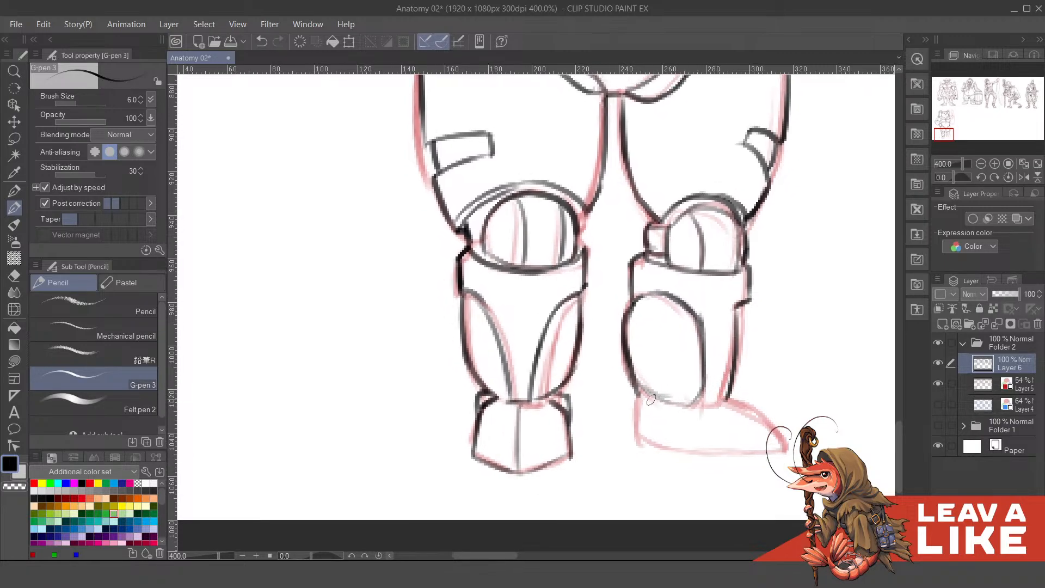
mouse_move(642, 391)
mouse_down()
mouse_move(690, 415)
mouse_move(707, 404)
mouse_move(692, 393)
mouse_move(699, 401)
mouse_move(684, 408)
mouse_move(721, 388)
mouse_up()
key(ctrl+z)
key(ctrl+z)
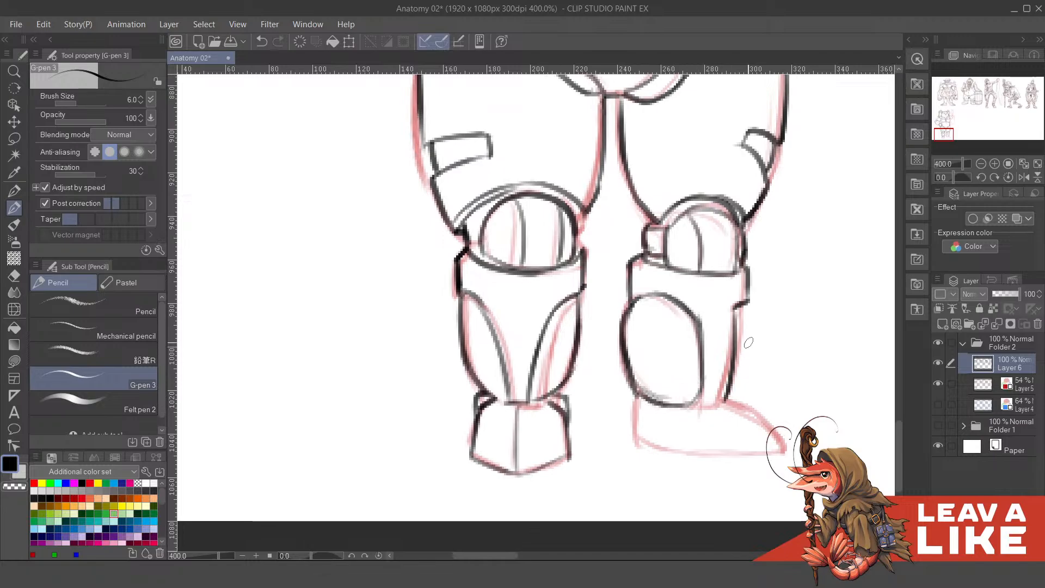
- Draw the gun-side boot's heel, the round ankle disc beside it and the long sole line running to the toe
mouse_move(586, 379)
mouse_down()
mouse_move(599, 397)
mouse_move(621, 386)
mouse_move(601, 405)
mouse_move(597, 394)
mouse_move(666, 350)
mouse_move(575, 367)
mouse_up()
drag(685, 368, 662, 359)
mouse_move(751, 359)
mouse_down()
mouse_move(684, 356)
mouse_move(696, 365)
mouse_move(757, 346)
mouse_up()
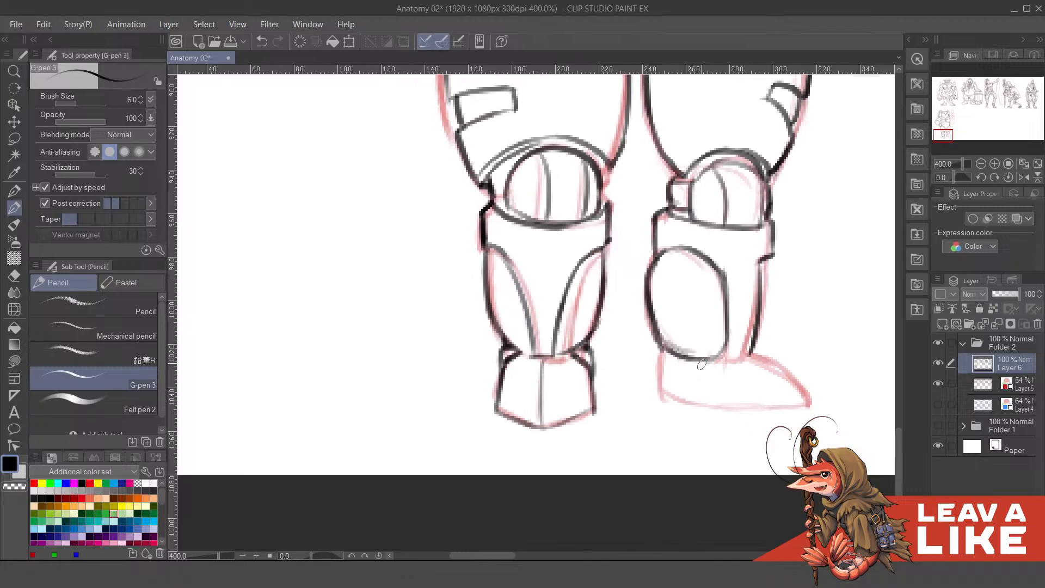
mouse_move(667, 393)
mouse_down()
mouse_move(678, 365)
mouse_move(704, 393)
mouse_move(676, 363)
mouse_move(705, 393)
mouse_move(689, 402)
mouse_up()
key(ctrl+z)
mouse_move(661, 353)
mouse_down()
mouse_move(655, 392)
mouse_move(712, 389)
mouse_move(701, 401)
mouse_move(689, 396)
mouse_move(716, 352)
mouse_move(741, 386)
mouse_move(760, 383)
mouse_up()
key(ctrl+z)
key(ctrl+z)
key(ctrl+z)
drag(691, 381, 808, 387)
- Draw the gun-side boot's sloping top edge from the front of the ankle down to the toe tip
key(ctrl+z)
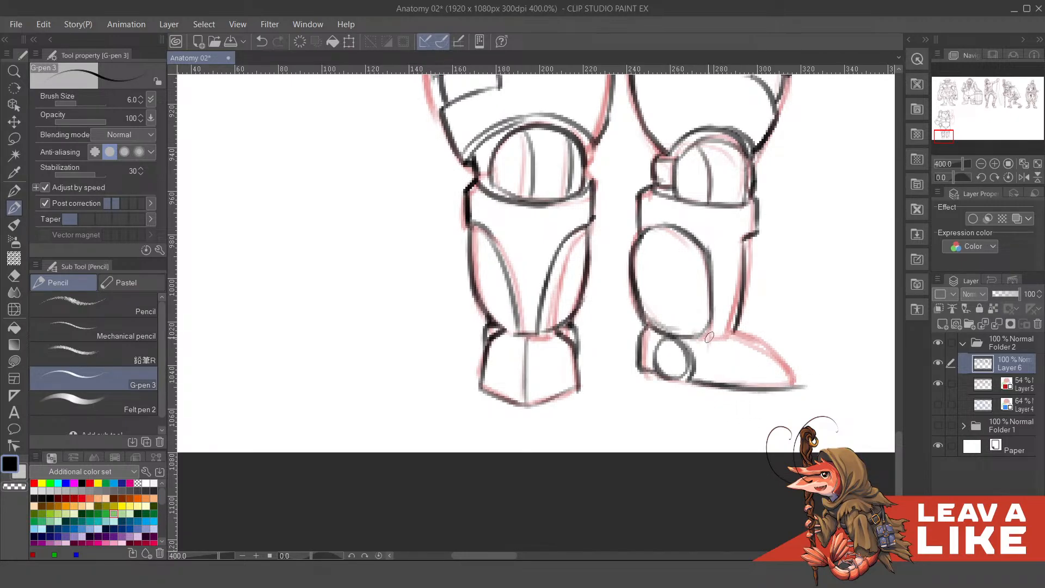
drag(734, 331, 741, 292)
drag(733, 330, 787, 355)
key(ctrl+z)
drag(734, 329, 784, 355)
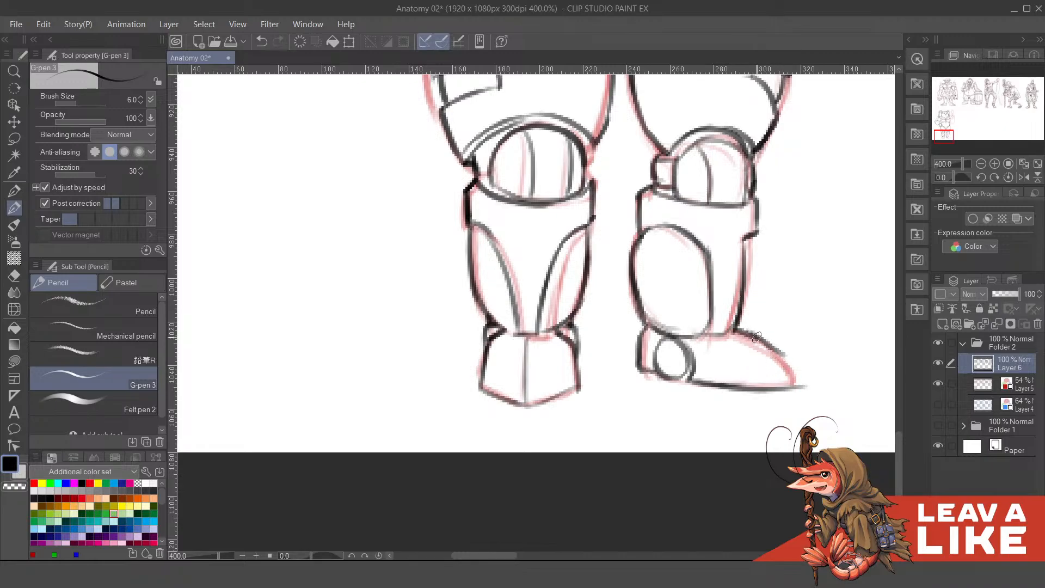
key(ctrl+z)
drag(736, 330, 794, 384)
mouse_move(712, 343)
mouse_down()
mouse_move(775, 369)
mouse_move(782, 388)
mouse_up()
key(ctrl+z)
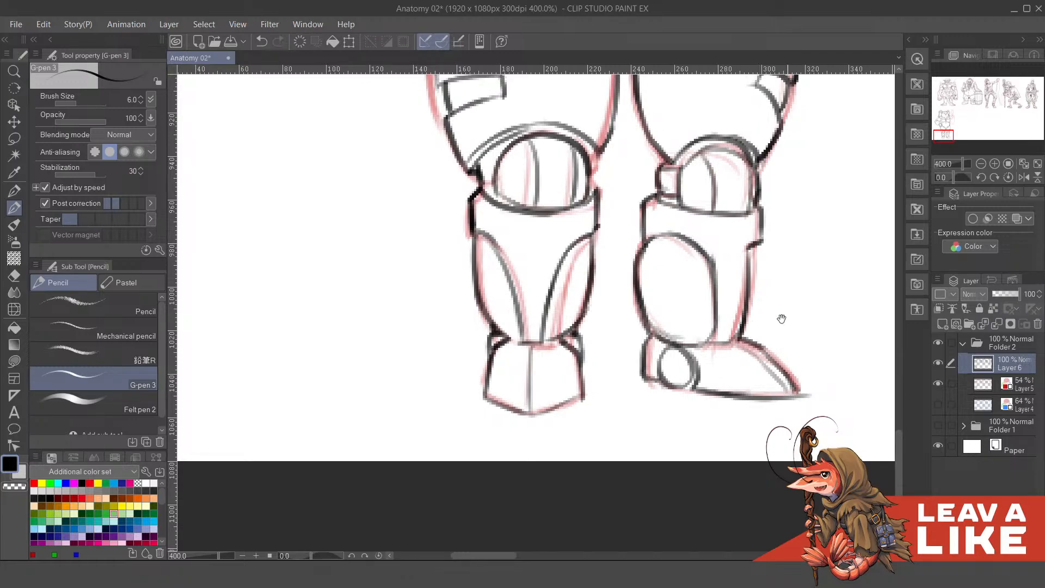
- Hide the red Layer 5 sketch so the figure's black linework stands alone
drag(782, 319, 743, 389)
scroll(811, 348, down, 2)
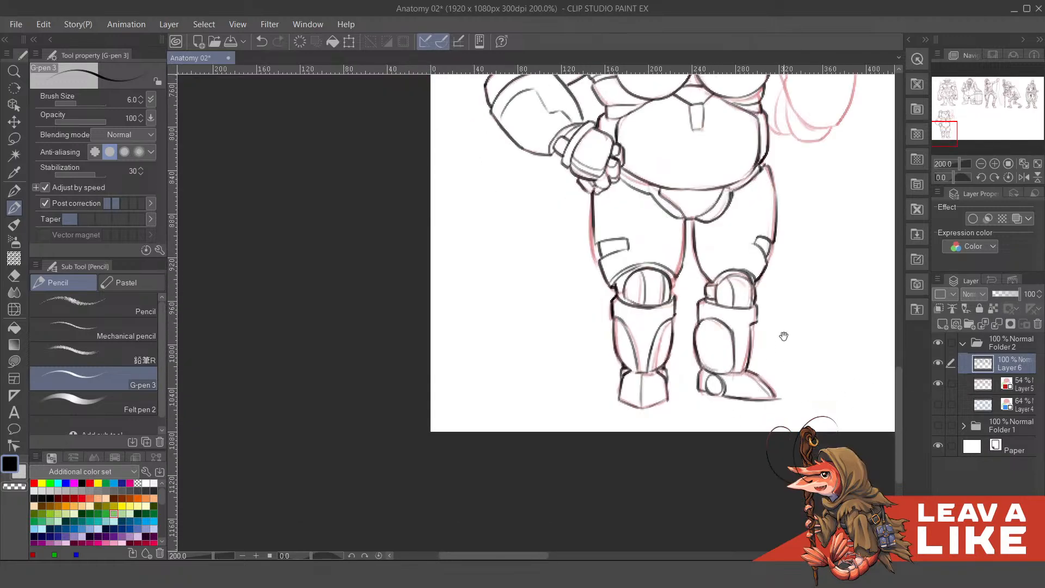
mouse_move(784, 336)
mouse_down()
mouse_move(750, 375)
mouse_move(718, 382)
mouse_up()
click(937, 384)
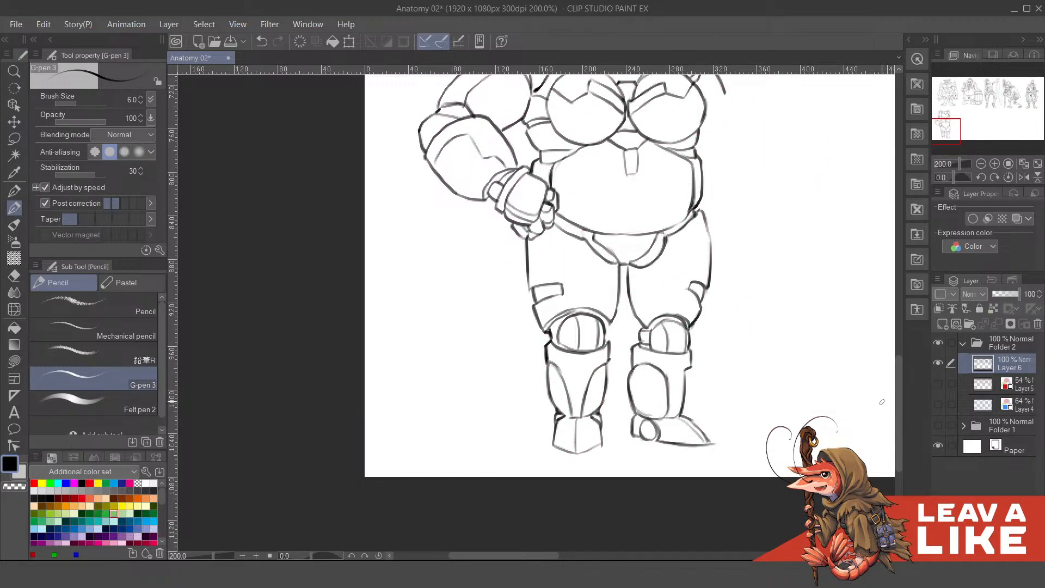
- Rework the outer contour of the gun-side shin from below the cuff's notch down toward the ankle
scroll(687, 395, up, 2)
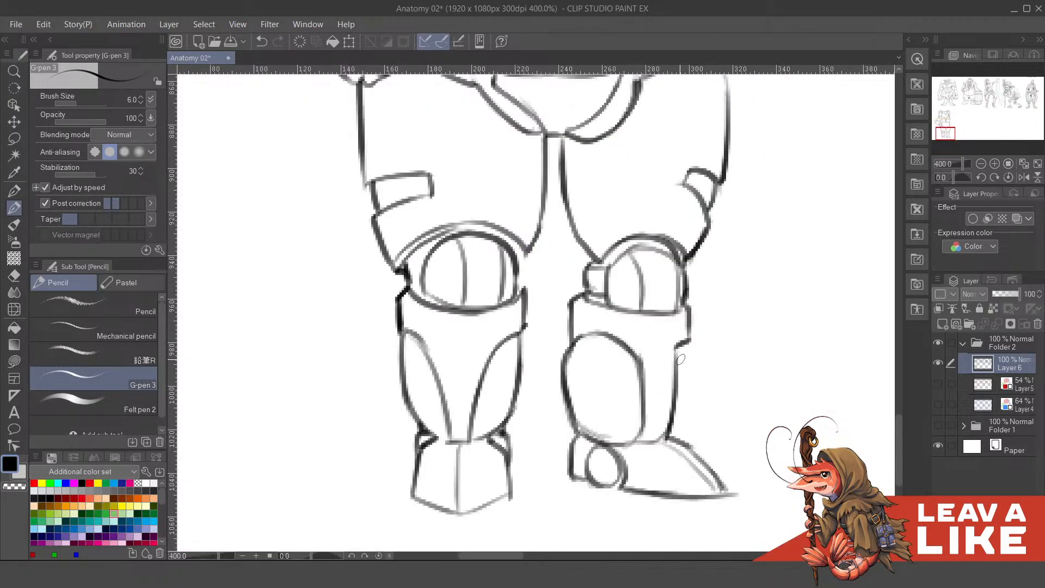
key(c)
drag(682, 344, 679, 426)
key(c)
key(ctrl+z)
drag(685, 352, 678, 427)
scroll(741, 346, down, 4)
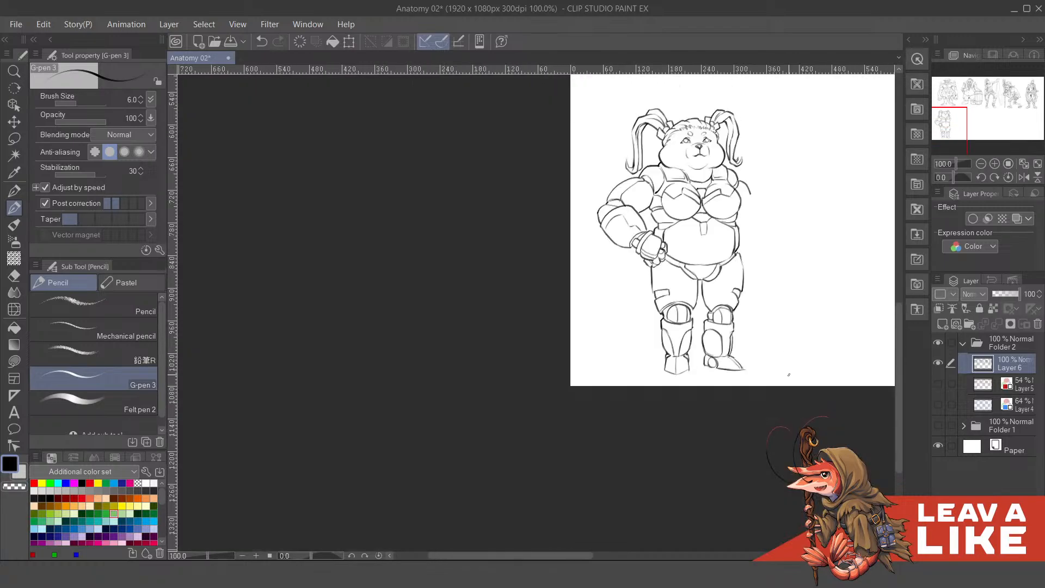
drag(768, 402, 760, 387)
drag(782, 264, 768, 278)
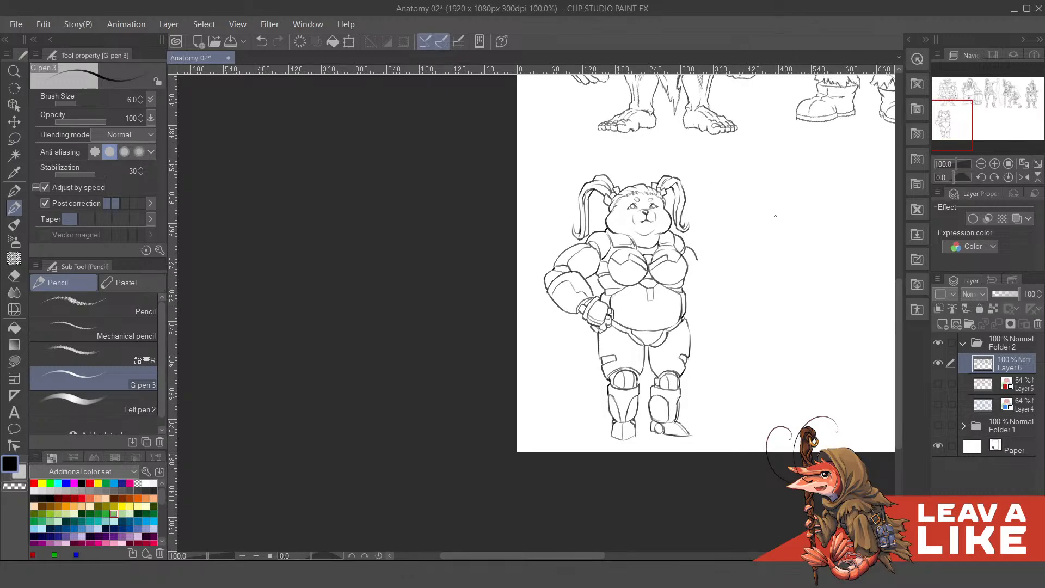
- Show the red sketch on Layer 5 as a guide for inking the raised arm and gun
click(941, 384)
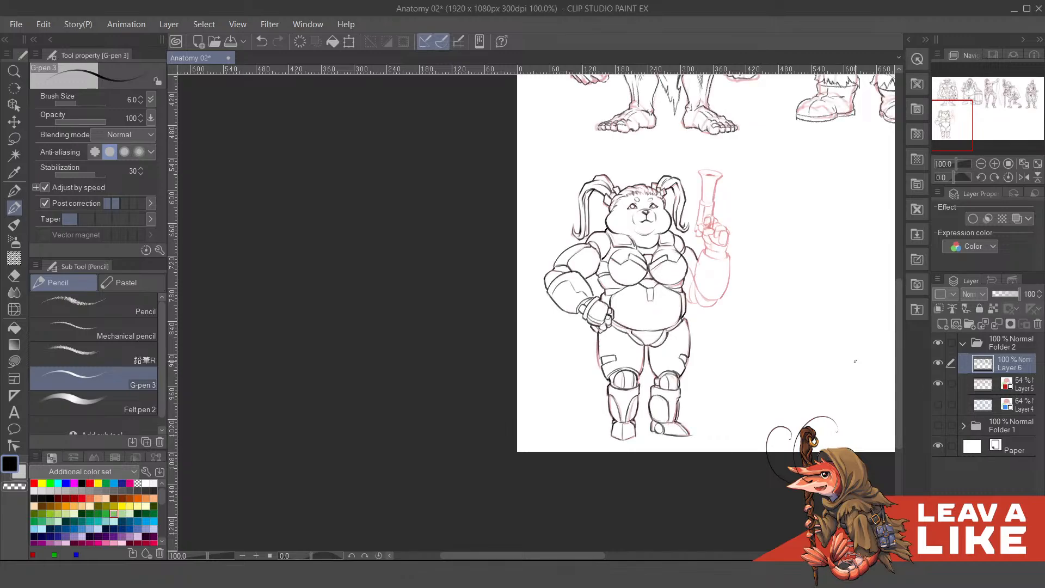
scroll(733, 300, up, 1)
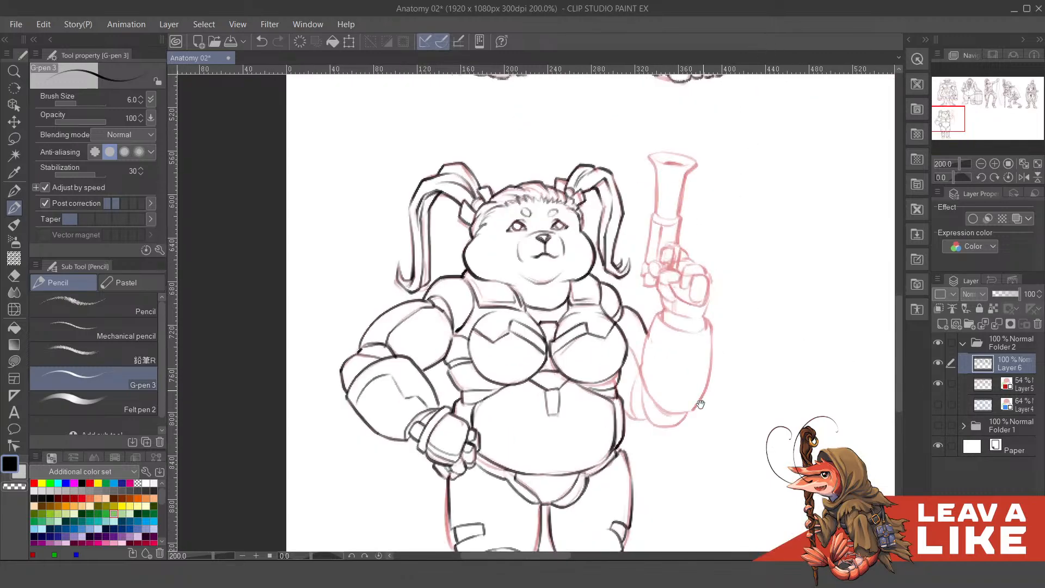
scroll(741, 308, up, 1)
scroll(677, 371, up, 4)
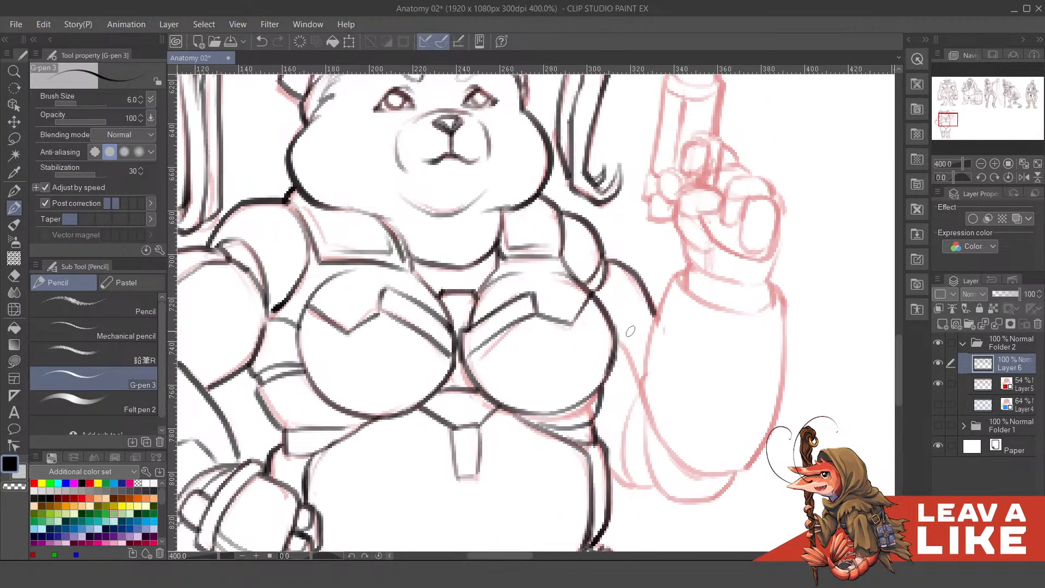
drag(621, 298, 666, 212)
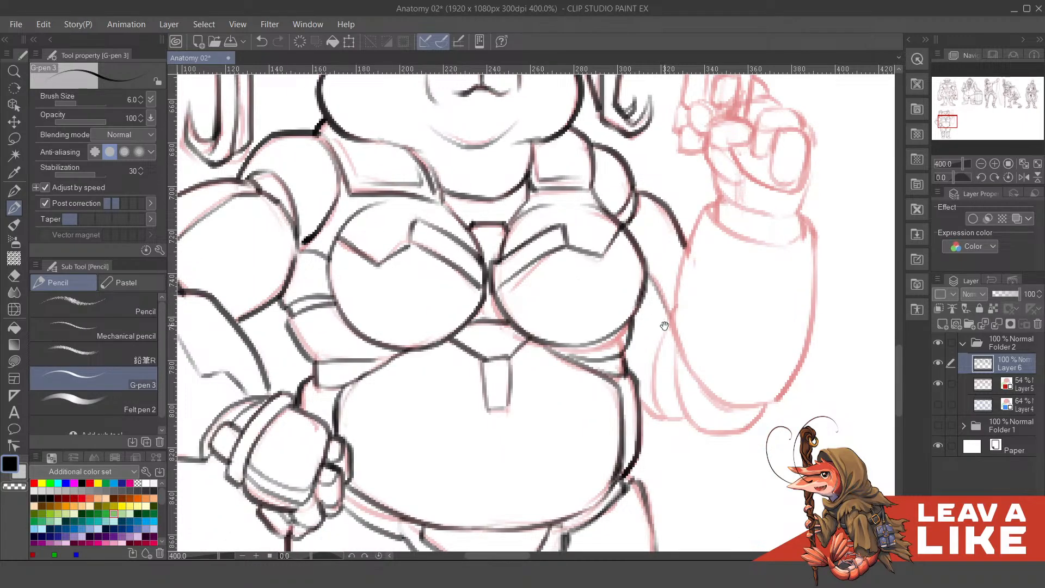
- Ink the inner edge of the raised arm's elbow over the red sketch with the G-pen, redoing unsatisfactory strokes
drag(672, 324, 661, 404)
key(ctrl+z)
mouse_move(672, 326)
mouse_down()
mouse_move(659, 374)
mouse_move(667, 419)
mouse_up()
drag(673, 344, 666, 416)
mouse_move(637, 383)
mouse_down()
mouse_move(670, 420)
mouse_move(690, 421)
mouse_move(632, 392)
mouse_move(674, 426)
mouse_move(691, 380)
mouse_up()
key(ctrl+z)
key(ctrl+z)
key(ctrl+z)
mouse_move(666, 340)
mouse_down()
mouse_move(679, 410)
mouse_move(694, 411)
mouse_up()
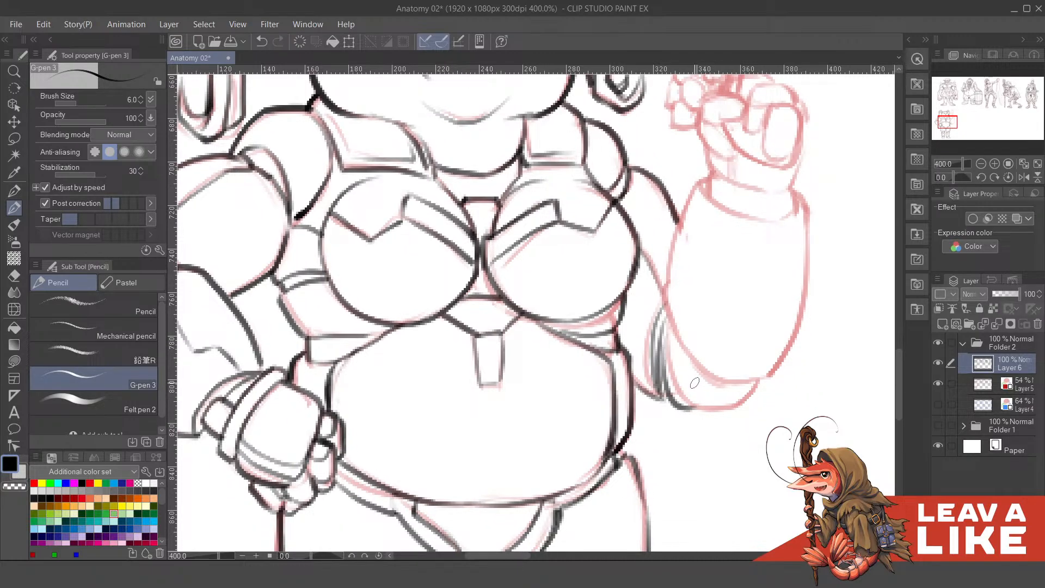
- Ink the rounded underside of the elbow and the short shading strokes where it meets the forearm
key(ctrl+z)
mouse_move(668, 315)
mouse_down()
mouse_move(673, 353)
mouse_move(658, 349)
mouse_move(690, 344)
mouse_move(681, 356)
mouse_move(656, 341)
mouse_move(669, 393)
mouse_move(705, 401)
mouse_up()
key(ctrl+z)
drag(670, 353, 735, 348)
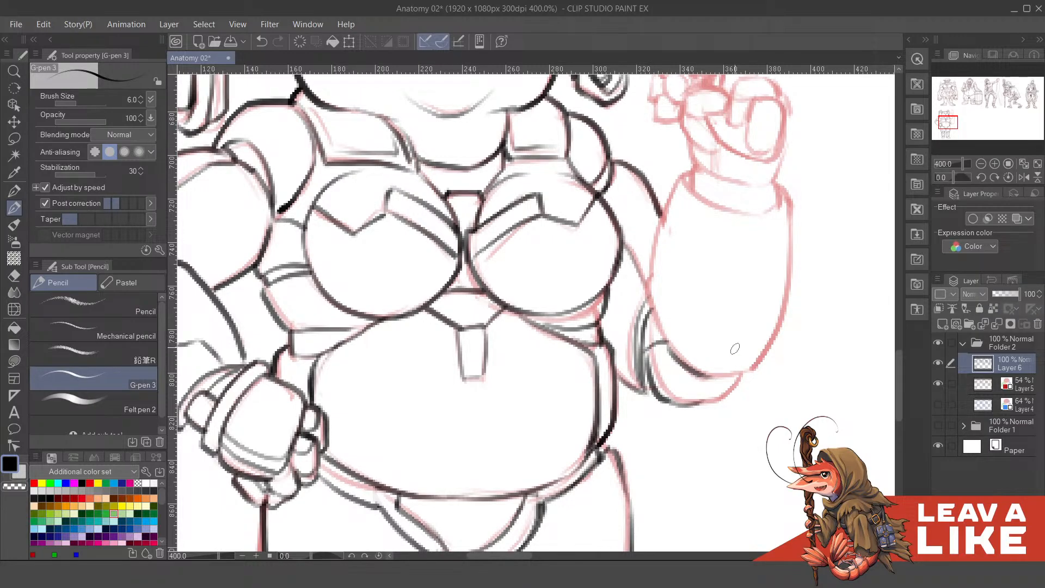
key(ctrl+z)
mouse_move(669, 360)
mouse_down()
mouse_move(732, 373)
mouse_move(666, 392)
mouse_move(721, 380)
mouse_up()
key(ctrl+z)
key(ctrl+z)
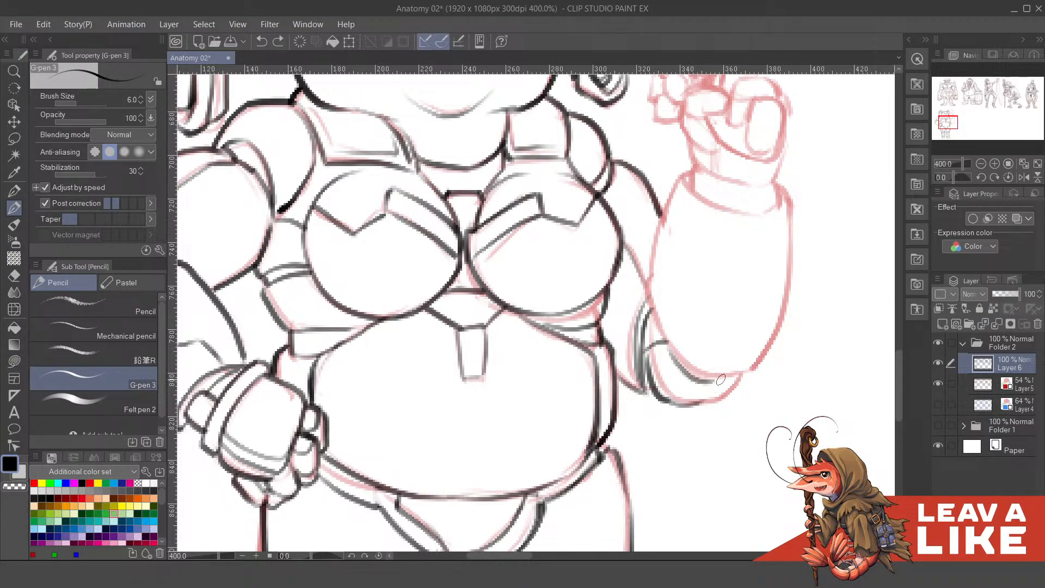
drag(664, 346, 699, 386)
drag(717, 400, 724, 380)
drag(663, 349, 715, 386)
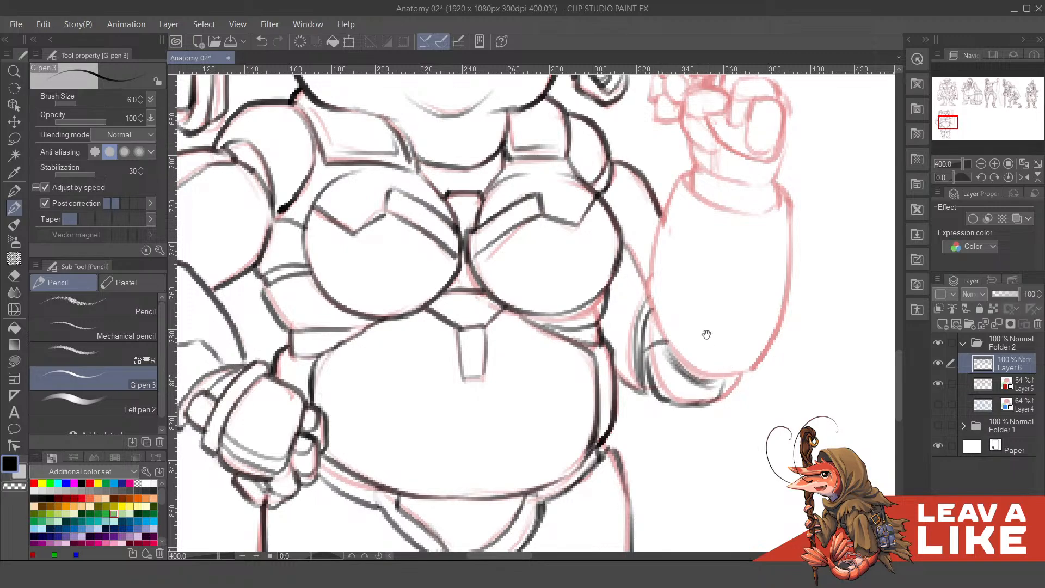
- Ink the raised forearm's outline and the curved cuff band around the wrist
mouse_move(664, 316)
mouse_down()
mouse_move(666, 352)
mouse_move(717, 407)
mouse_move(766, 401)
mouse_up()
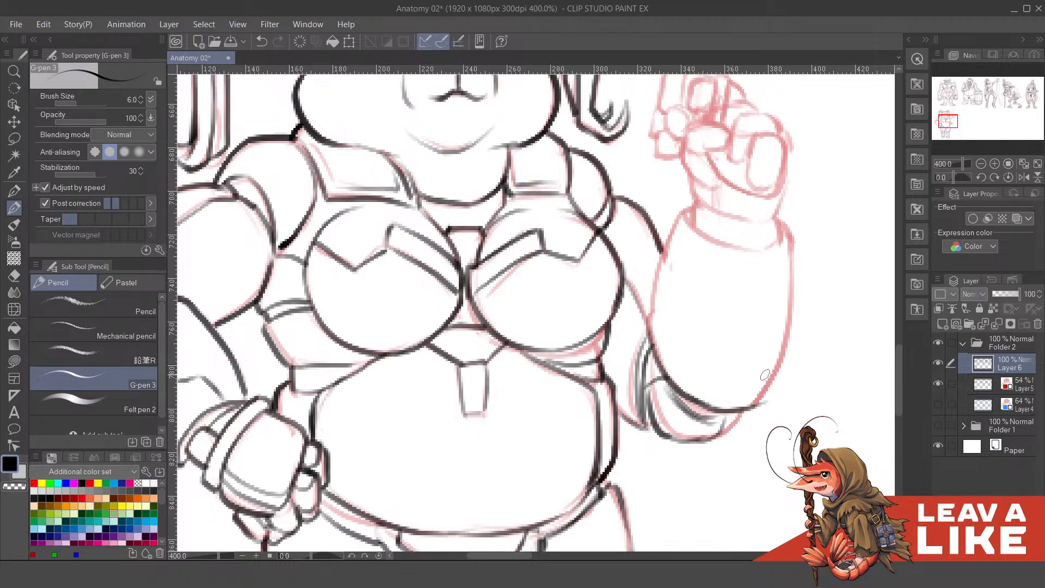
key(ctrl+z)
mouse_move(680, 390)
mouse_down()
mouse_move(764, 391)
mouse_move(721, 415)
mouse_move(775, 373)
mouse_move(740, 419)
mouse_move(710, 430)
mouse_move(720, 431)
mouse_up()
key(ctrl+z)
mouse_move(686, 345)
mouse_down()
mouse_move(700, 395)
mouse_move(681, 294)
mouse_move(707, 254)
mouse_up()
mouse_move(772, 300)
mouse_down()
mouse_move(754, 298)
mouse_move(786, 344)
mouse_up()
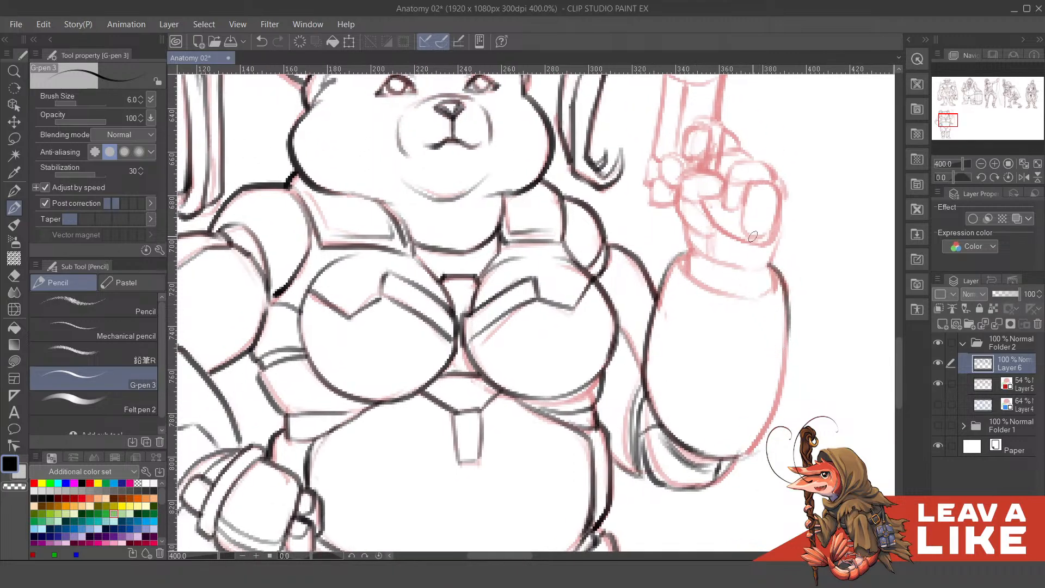
mouse_move(686, 262)
mouse_down()
mouse_move(717, 303)
mouse_move(778, 288)
mouse_move(765, 308)
mouse_move(777, 270)
mouse_move(765, 283)
mouse_move(744, 276)
mouse_move(775, 265)
mouse_up()
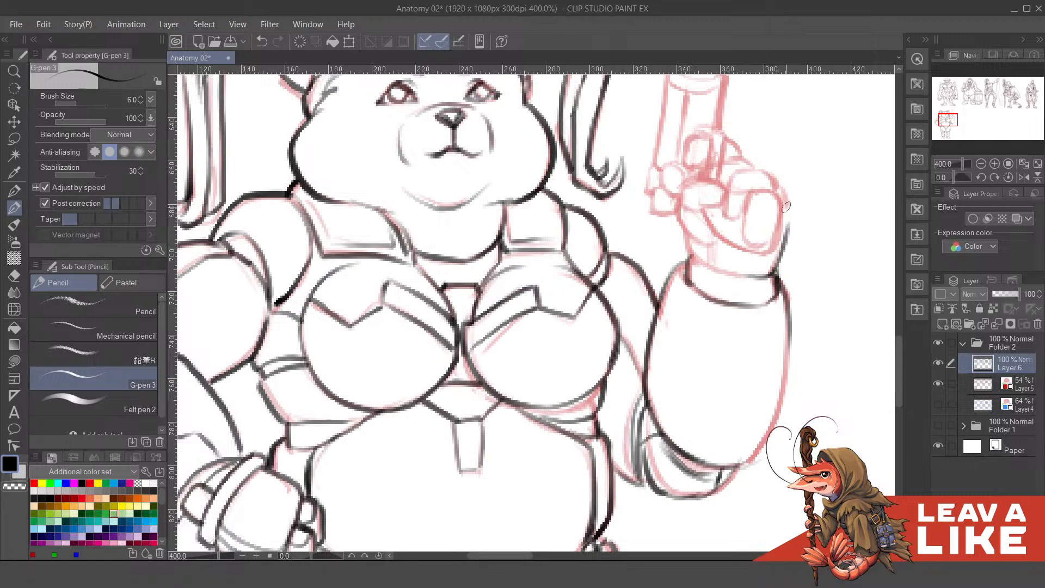
- Ink the outer edge of the raised hand and the curled finger shapes around the gun grip
scroll(766, 275, up, 2)
scroll(765, 280, up, 2)
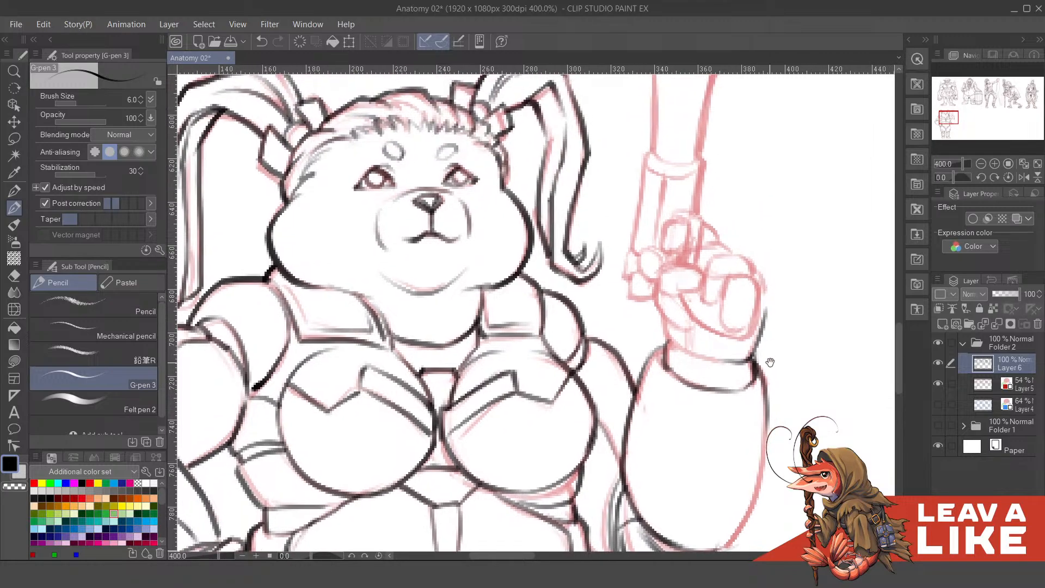
scroll(764, 281, up, 1)
mouse_move(753, 274)
mouse_down()
mouse_move(767, 310)
mouse_move(715, 309)
mouse_move(730, 331)
mouse_move(715, 313)
mouse_move(714, 332)
mouse_move(732, 320)
mouse_move(710, 333)
mouse_move(707, 355)
mouse_move(742, 309)
mouse_move(744, 324)
mouse_move(732, 328)
mouse_move(767, 313)
mouse_move(733, 307)
mouse_move(758, 323)
mouse_up()
scroll(762, 313, up, 2)
key(ctrl+z)
key(ctrl+z)
mouse_move(754, 321)
mouse_down()
mouse_move(756, 334)
mouse_move(681, 332)
mouse_move(693, 322)
mouse_move(696, 349)
mouse_move(665, 347)
mouse_move(664, 356)
mouse_move(683, 354)
mouse_move(671, 359)
mouse_up()
key(ctrl+z)
key(ctrl+z)
scroll(690, 339, down, 1)
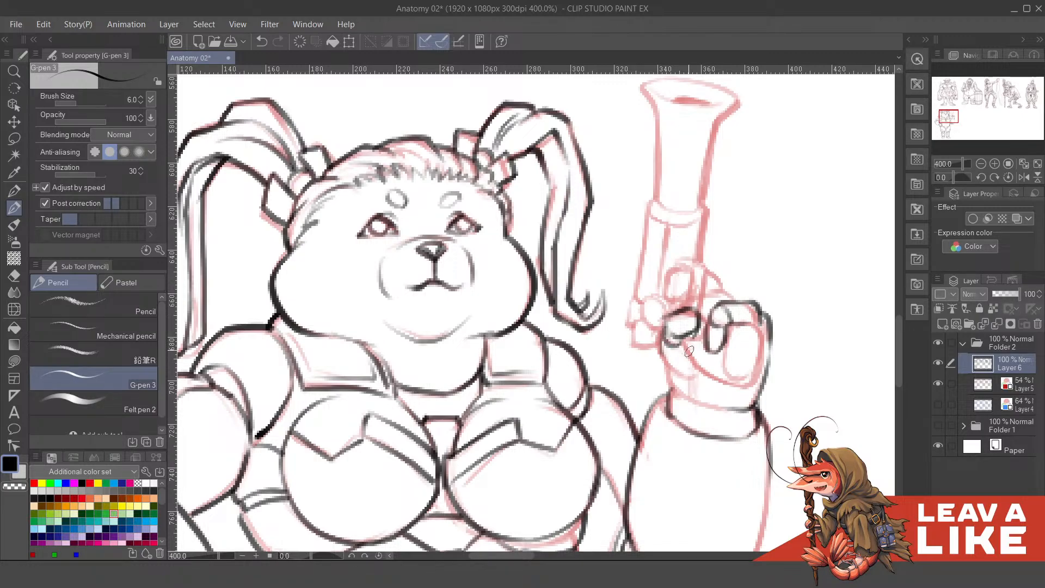
- Ink the palm's side contour and the lower edge of the hand above the wrist cuff
drag(704, 382, 706, 398)
mouse_move(665, 350)
mouse_down()
mouse_move(665, 388)
mouse_move(663, 362)
mouse_move(692, 396)
mouse_move(675, 381)
mouse_move(681, 402)
mouse_move(694, 402)
mouse_move(697, 378)
mouse_move(728, 407)
mouse_move(692, 393)
mouse_up()
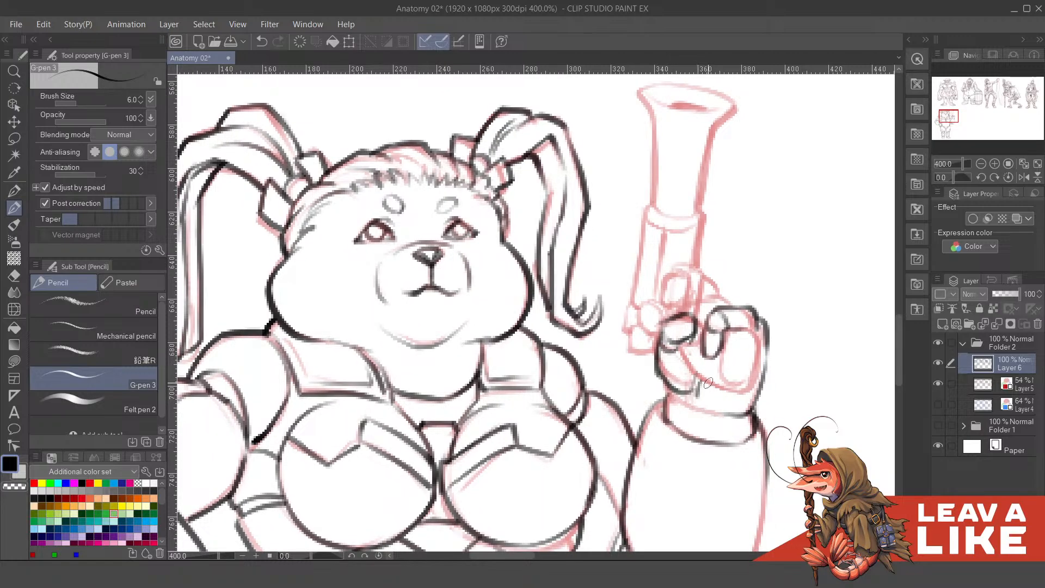
drag(698, 392, 755, 415)
drag(677, 398, 729, 412)
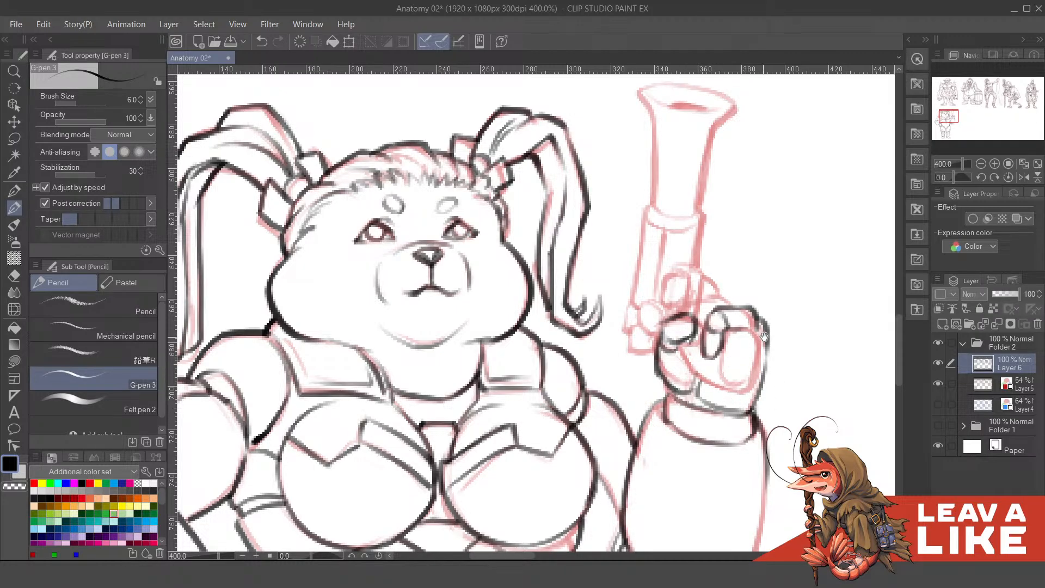
drag(764, 337, 737, 359)
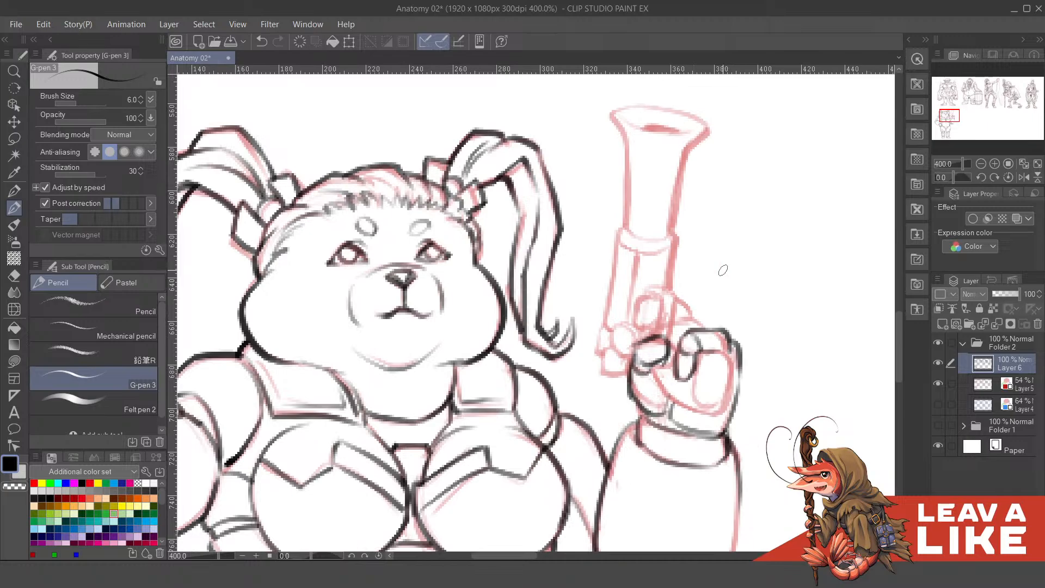
- Ink the knuckles along the top of the hand and the first lines of the upper finger on the gun
drag(660, 363, 672, 372)
key(ctrl+z)
mouse_move(660, 335)
mouse_down()
mouse_move(695, 316)
mouse_move(665, 332)
mouse_move(668, 322)
mouse_move(664, 336)
mouse_move(685, 333)
mouse_move(676, 328)
mouse_move(665, 344)
mouse_move(683, 318)
mouse_move(677, 343)
mouse_move(684, 327)
mouse_move(670, 323)
mouse_move(698, 335)
mouse_move(683, 317)
mouse_move(638, 349)
mouse_move(648, 336)
mouse_move(639, 356)
mouse_move(659, 325)
mouse_move(646, 332)
mouse_move(660, 358)
mouse_up()
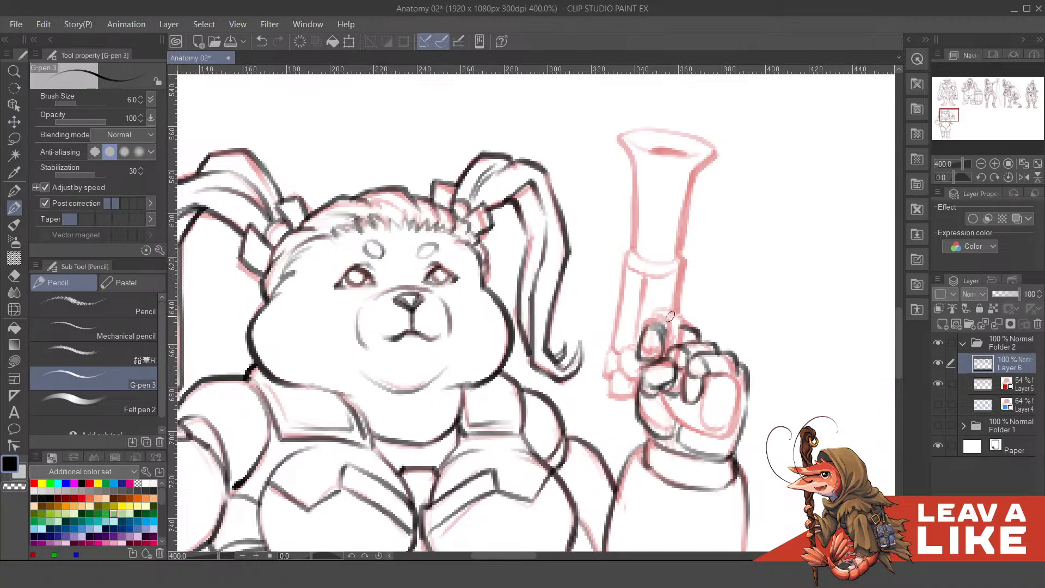
key(ctrl+z)
key(ctrl+z)
key(ctrl+z)
key(ctrl+z)
- Ink the upper finger's oval tip and the contour joining it to the knuckles
key(ctrl+z)
mouse_move(649, 327)
mouse_down()
mouse_move(668, 342)
mouse_move(645, 329)
mouse_move(660, 353)
mouse_move(663, 322)
mouse_move(650, 326)
mouse_move(671, 329)
mouse_up()
key(ctrl+z)
drag(724, 357, 728, 371)
mouse_move(672, 336)
mouse_down()
mouse_move(672, 368)
mouse_move(689, 345)
mouse_up()
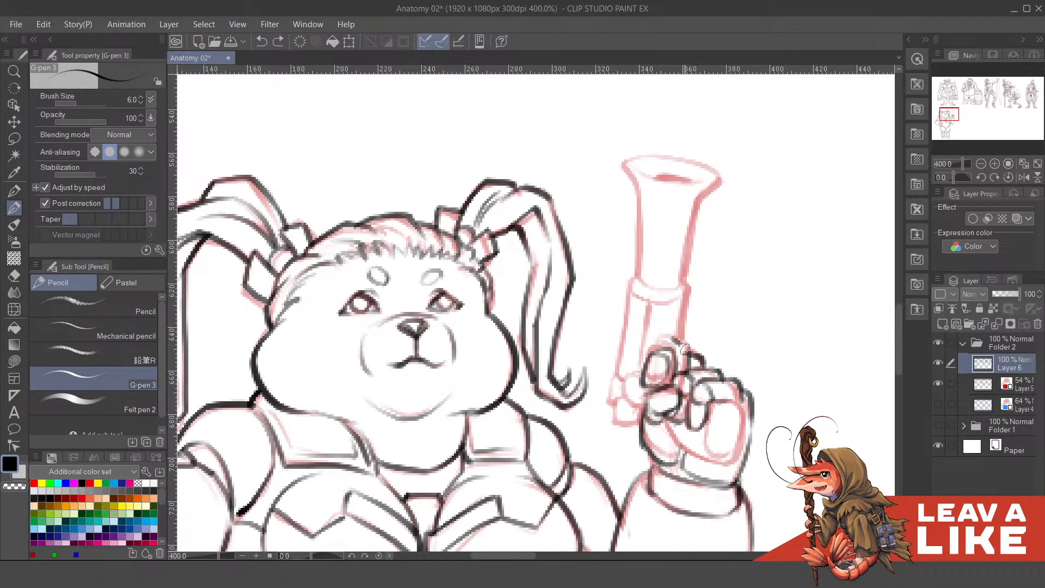
mouse_move(678, 338)
mouse_down()
mouse_move(660, 336)
mouse_move(685, 349)
mouse_move(697, 309)
mouse_move(667, 349)
mouse_up()
key(ctrl+z)
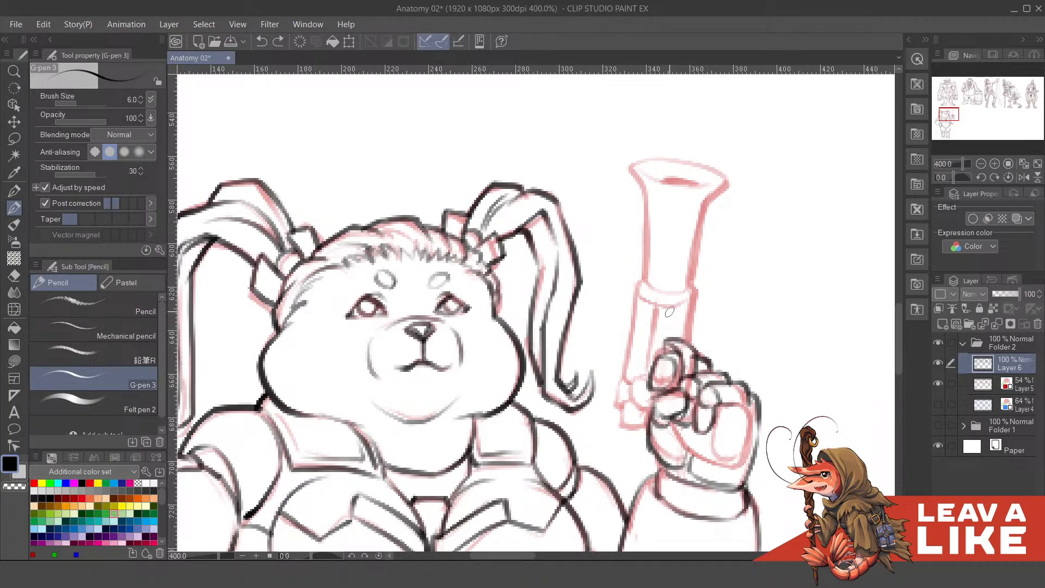
- Ink the collar ring below the gun's barrel, the short lines on its body and the body's outer edge
mouse_move(670, 306)
mouse_down()
mouse_move(669, 351)
mouse_move(687, 322)
mouse_up()
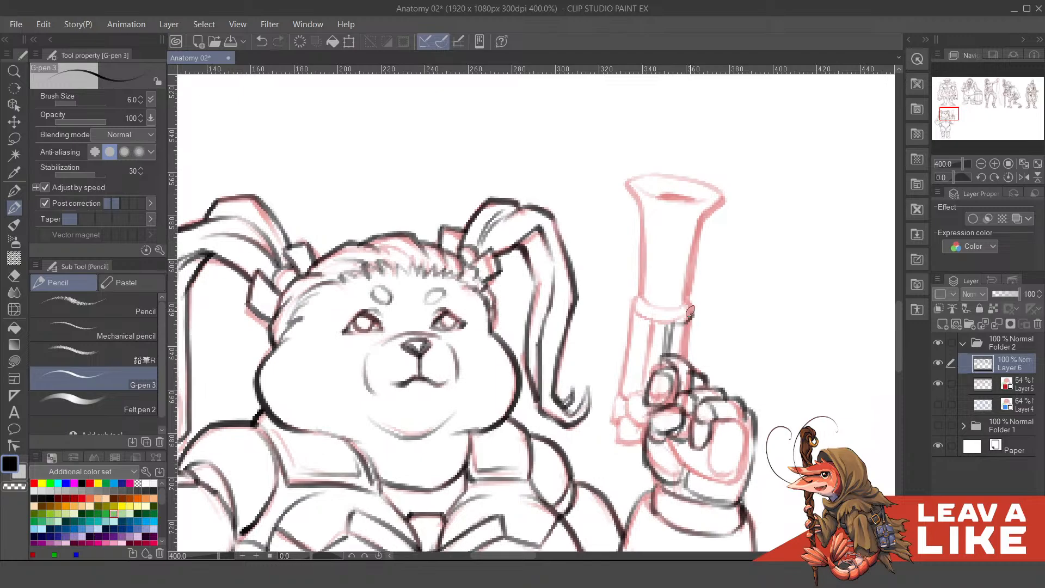
key(ctrl+z)
mouse_move(662, 325)
mouse_down()
mouse_move(689, 321)
mouse_move(633, 312)
mouse_move(691, 323)
mouse_move(687, 357)
mouse_up()
key(ctrl+z)
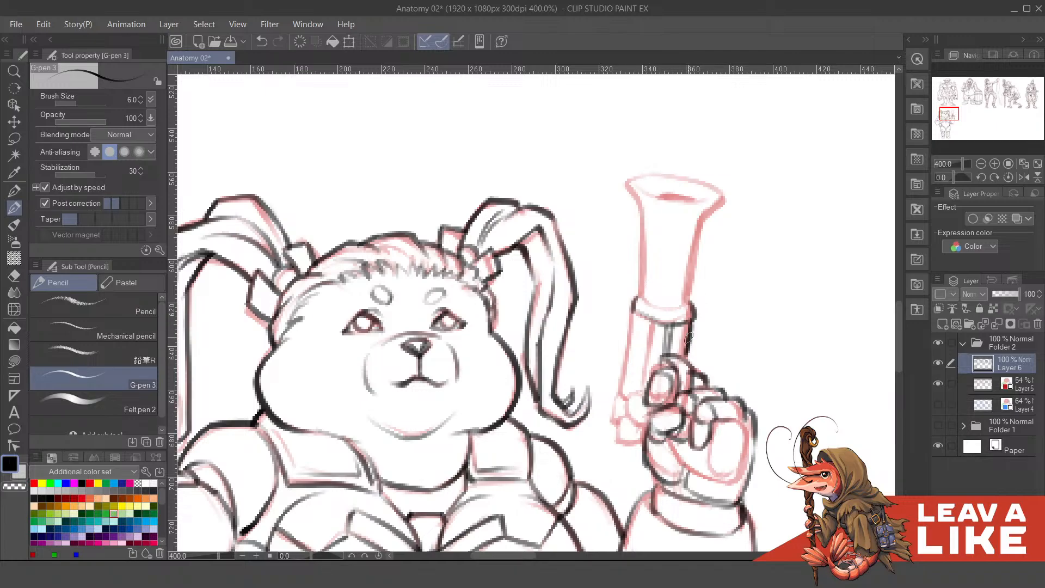
key(ctrl+z)
key(ctrl+z)
mouse_move(692, 321)
mouse_down()
mouse_move(686, 360)
mouse_move(693, 316)
mouse_up()
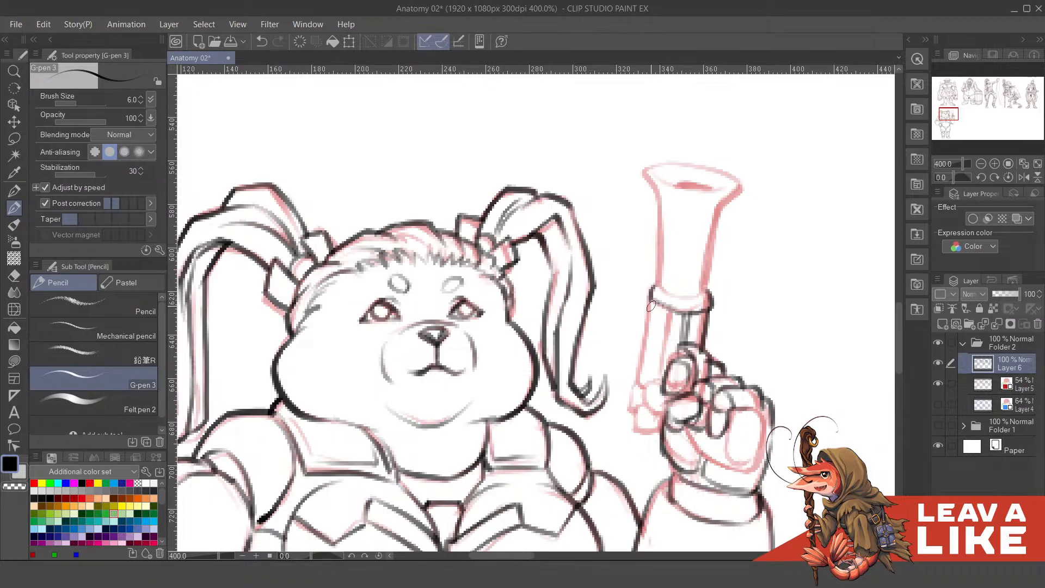
- Ink the long edge of the gun body facing the character, retrying the stroke until it follows the sketch
drag(651, 306, 648, 368)
key(ctrl+z)
drag(653, 305, 645, 382)
key(ctrl+z)
drag(654, 299, 642, 387)
key(ctrl+z)
mouse_move(655, 302)
mouse_down()
mouse_move(641, 384)
mouse_move(658, 345)
mouse_move(644, 362)
mouse_up()
key(ctrl+z)
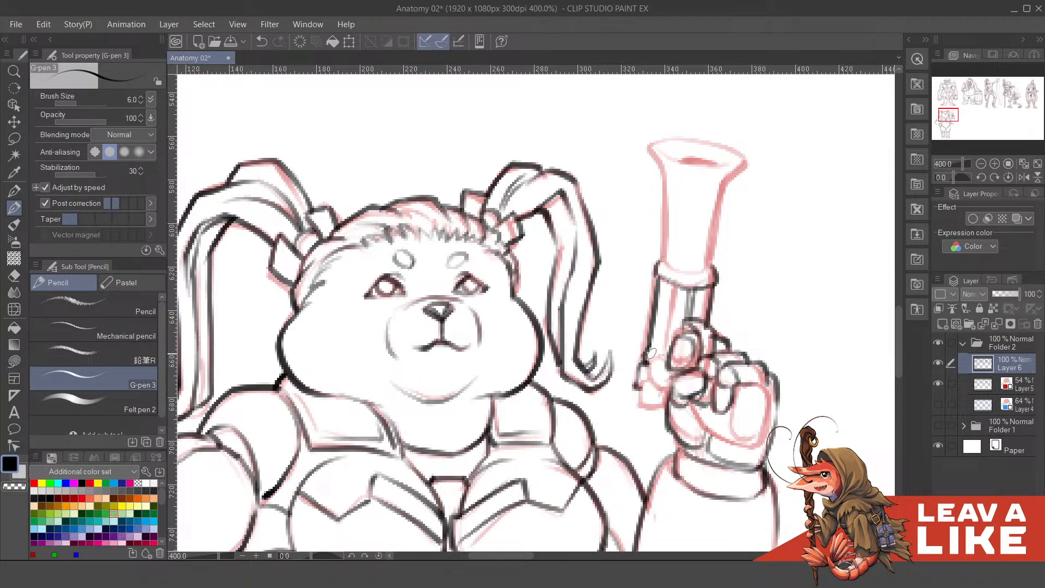
- Ink the small angular and rounded parts at the gun's lower end beside the fingers
scroll(642, 381, down, 1)
drag(721, 344, 719, 341)
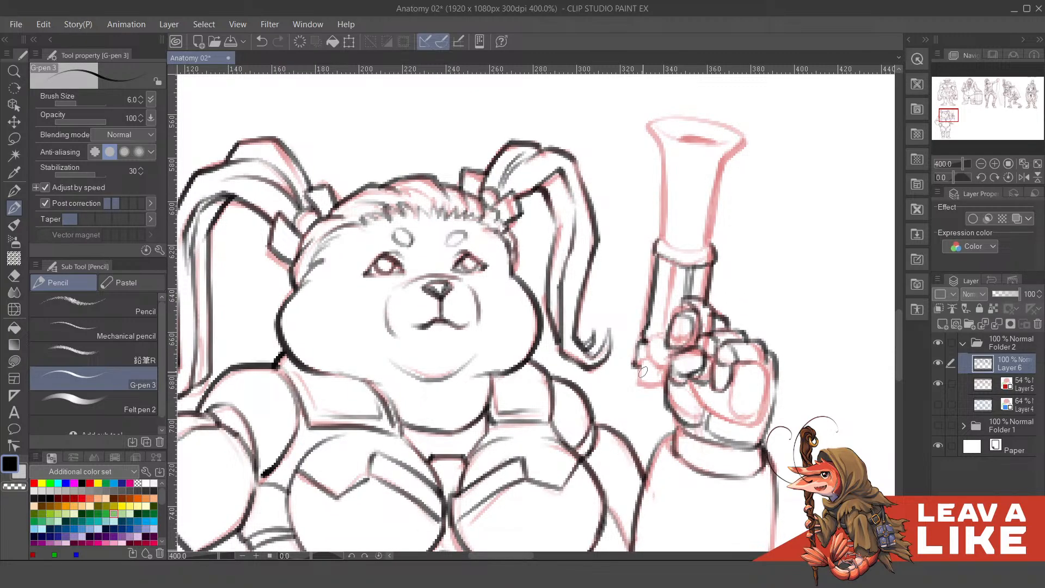
mouse_move(638, 377)
mouse_down()
mouse_move(648, 352)
mouse_move(637, 383)
mouse_move(655, 370)
mouse_move(657, 387)
mouse_up()
drag(678, 353, 676, 371)
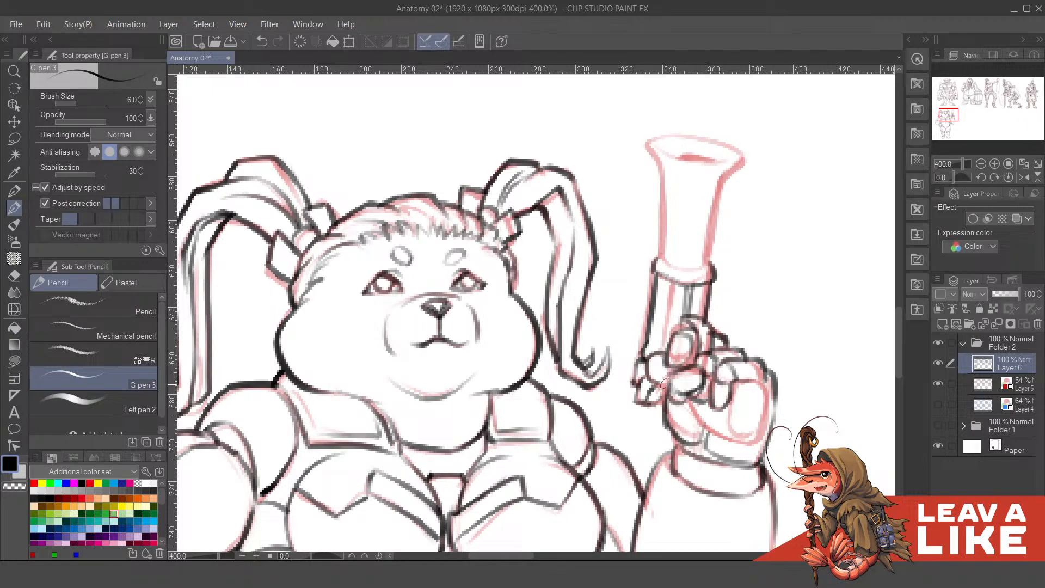
key(ctrl+z)
key(ctrl+z)
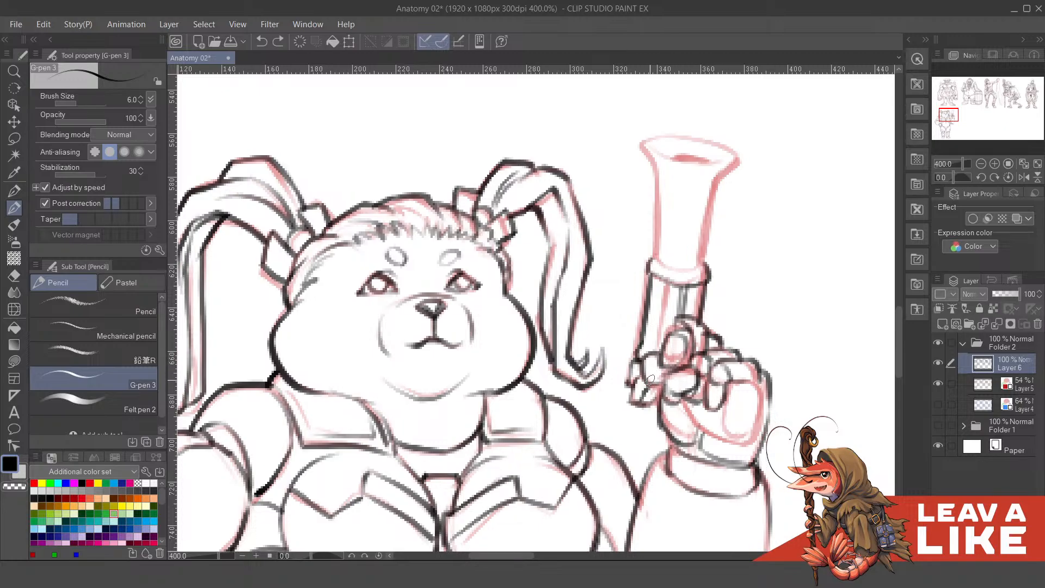
key(ctrl+y)
key(ctrl+z)
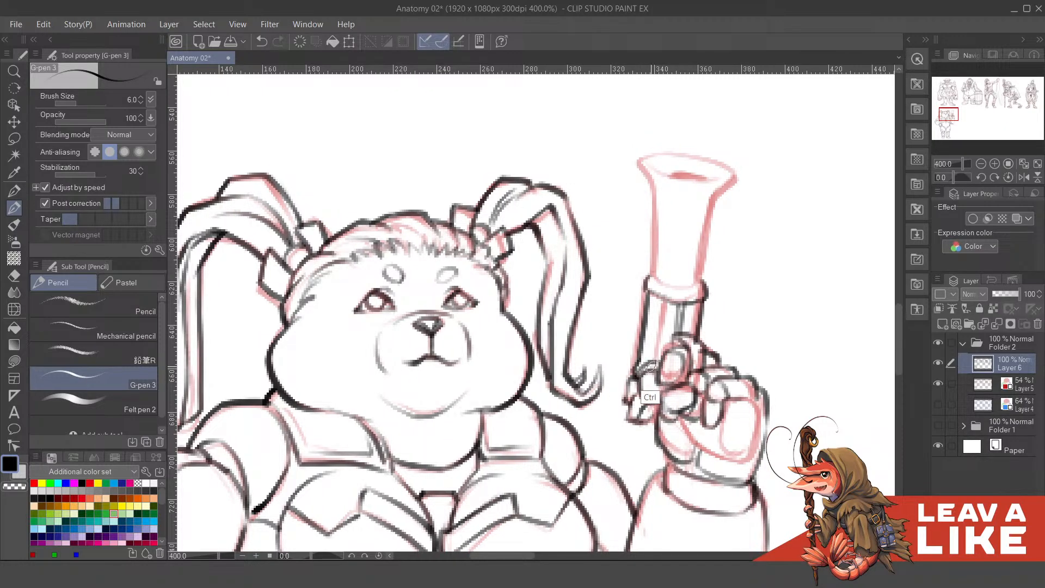
key(ctrl+z)
key(ctrl+z)
- Clean up the rounded part beside the fingers with transparent colour and ink the inner line along the gun body
scroll(653, 381, up, 3)
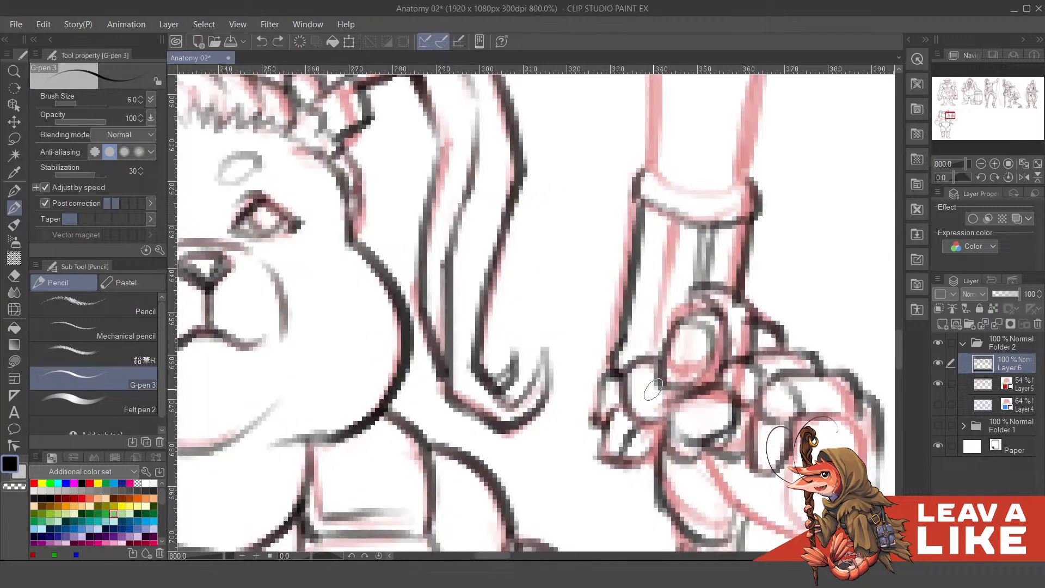
key(ctrl+z)
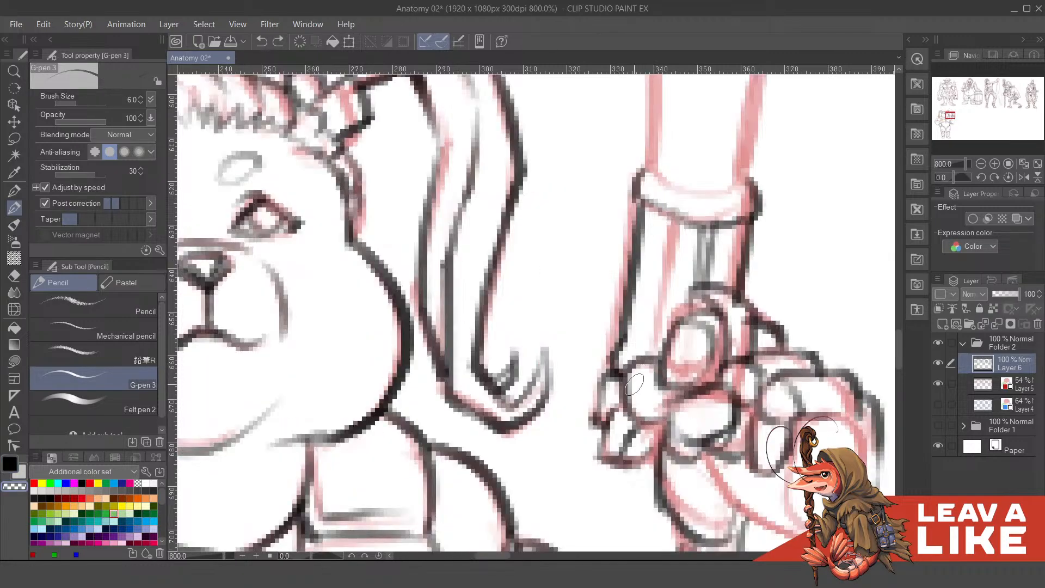
drag(639, 374, 656, 381)
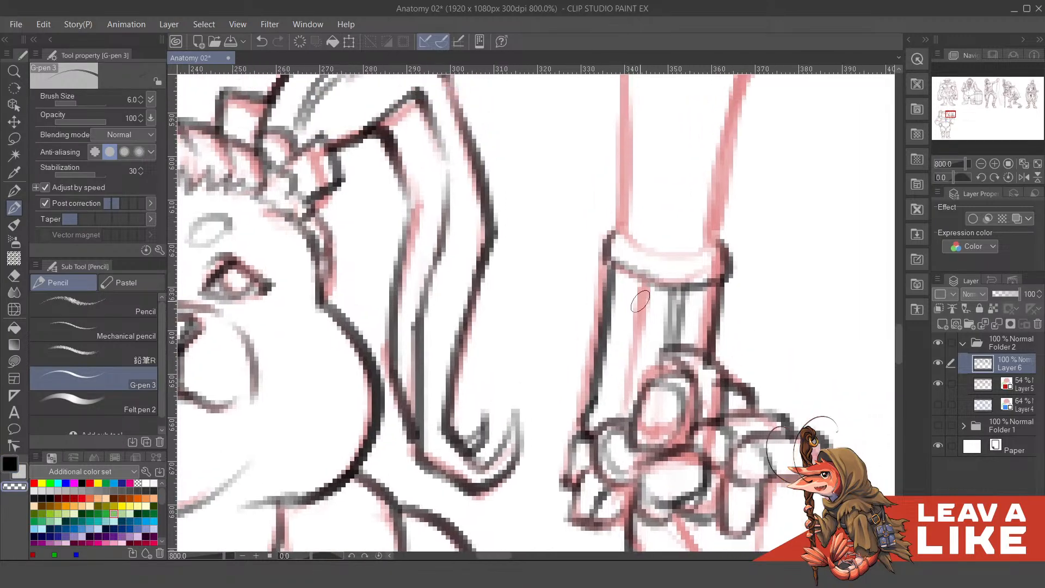
scroll(636, 349, up, 2)
drag(641, 347, 630, 458)
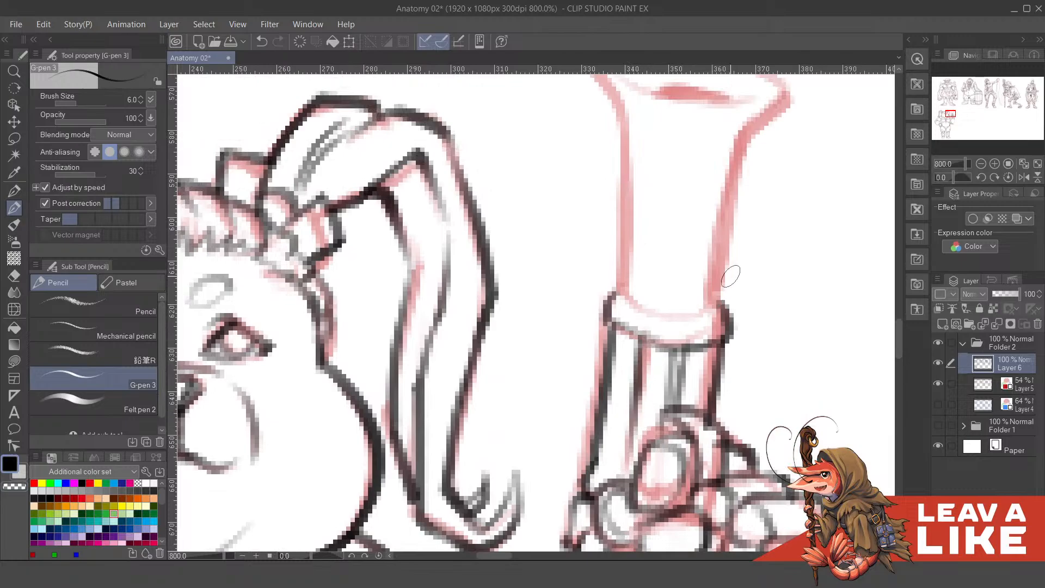
- Ink the long edge of the gun's flared barrel facing the character, from the collar ring up to the start of the flare
key(ctrl+minus)
key(ctrl+minus)
key(ctrl+minus)
key(ctrl+minus)
key(minus)
key(asciicircum)
key(asciicircum)
key(asciicircum)
key(asciicircum)
key(asciicircum)
key(asciicircum)
key(asciicircum)
key(asciicircum)
key(asciicircum)
key(asciicircum)
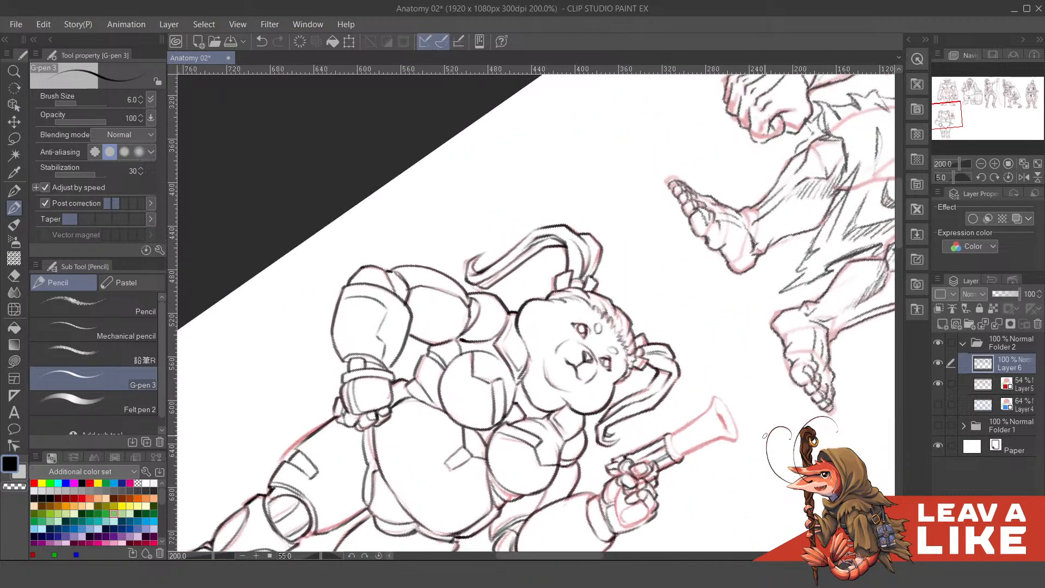
scroll(775, 429, up, 2)
scroll(580, 438, up, 2)
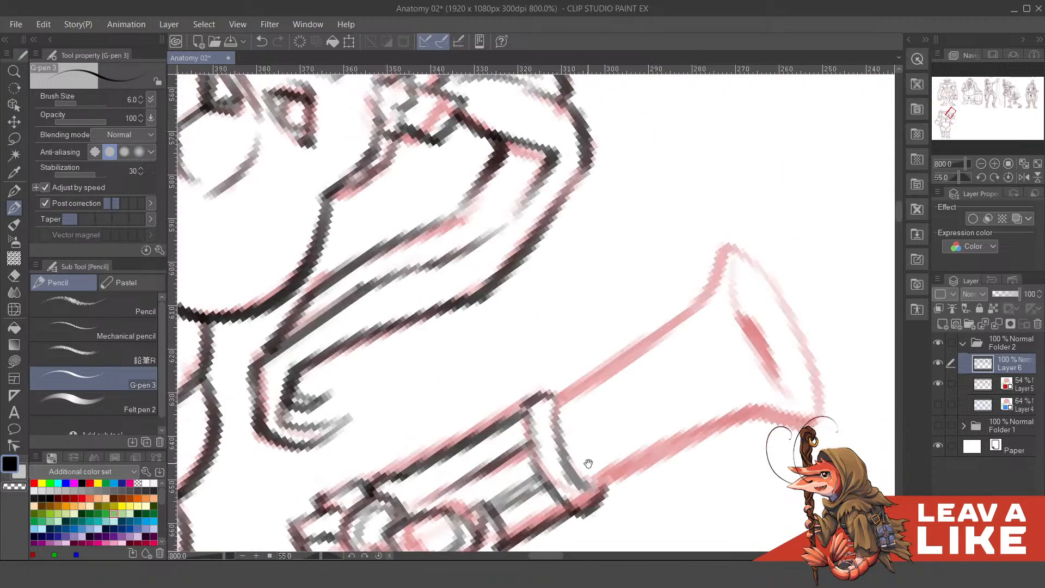
mouse_move(572, 362)
mouse_down()
mouse_move(596, 433)
mouse_move(615, 451)
mouse_up()
drag(663, 315, 619, 350)
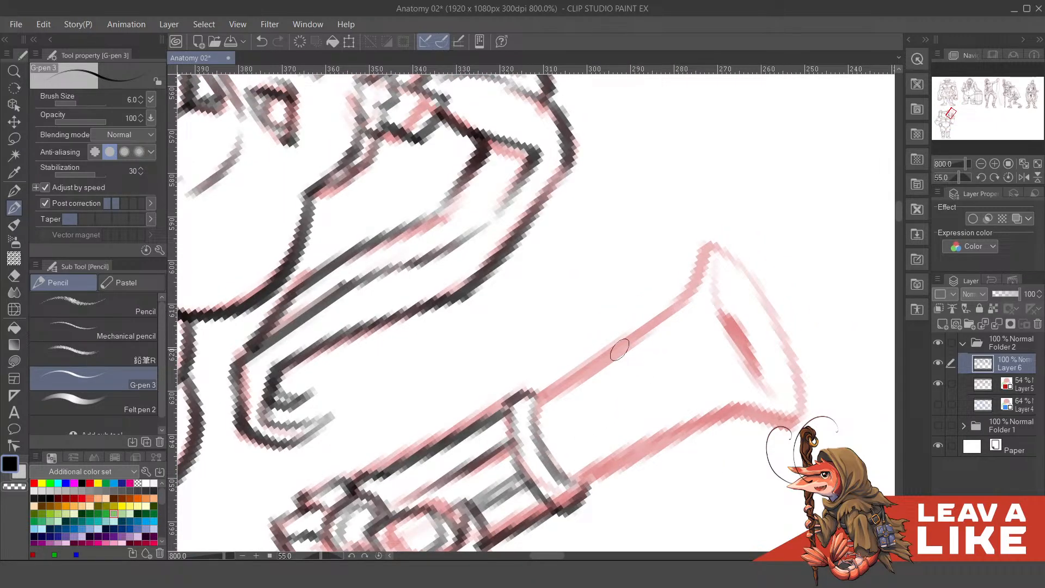
drag(539, 401, 711, 271)
mouse_move(602, 356)
mouse_down()
mouse_move(689, 294)
mouse_move(748, 398)
mouse_up()
key(ctrl+z)
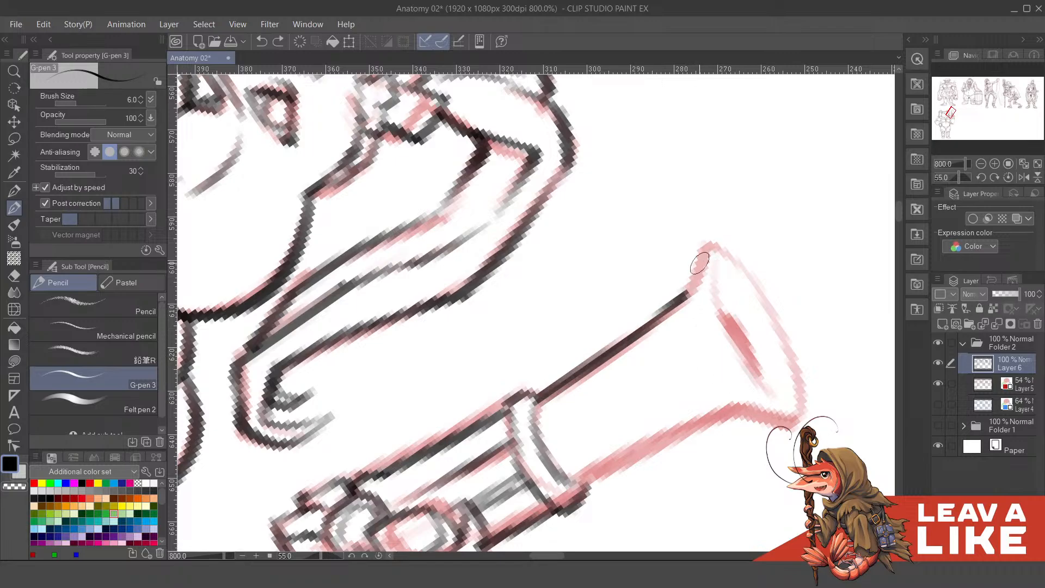
- Ink the barrel's flare up to the muzzle rim and the curved line starting along the rim's back
drag(692, 287, 726, 370)
mouse_move(688, 294)
mouse_down()
mouse_move(692, 271)
mouse_move(714, 254)
mouse_move(732, 260)
mouse_move(784, 363)
mouse_up()
key(ctrl+z)
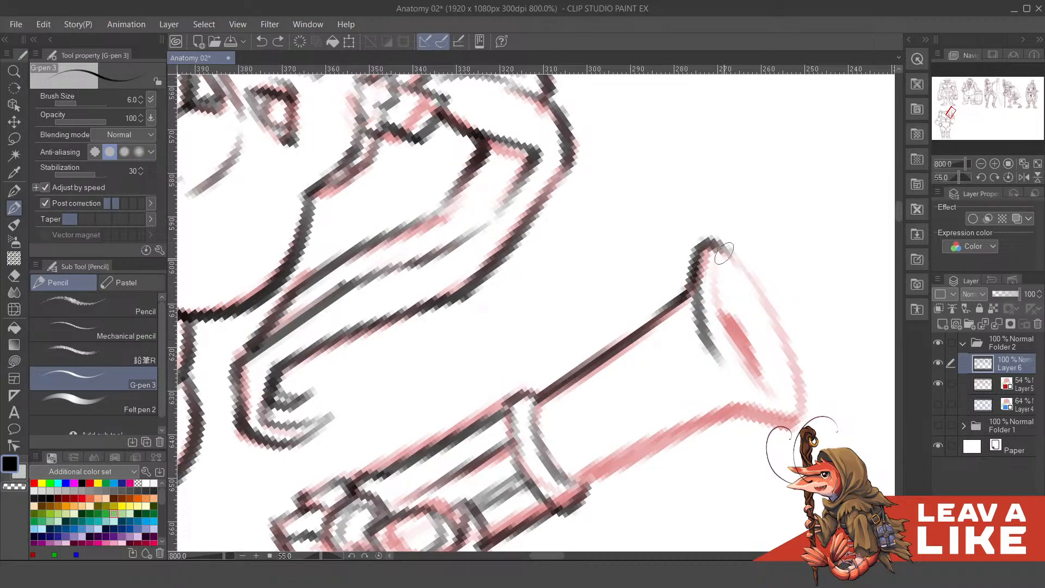
- Ink the outer curve of the muzzle rim along the red sketch, redoing the strokes until they follow it
drag(726, 253, 789, 361)
key(ctrl+z)
mouse_move(725, 249)
mouse_down()
mouse_move(756, 277)
mouse_move(791, 362)
mouse_up()
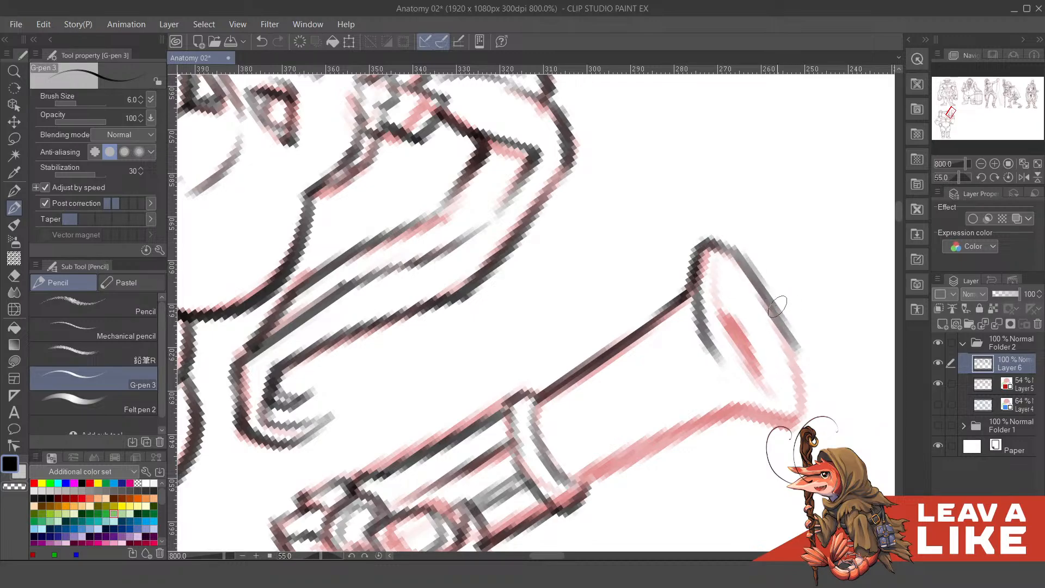
mouse_move(777, 307)
mouse_down()
mouse_move(799, 387)
mouse_move(792, 364)
mouse_up()
key(ctrl+z)
drag(782, 327, 797, 404)
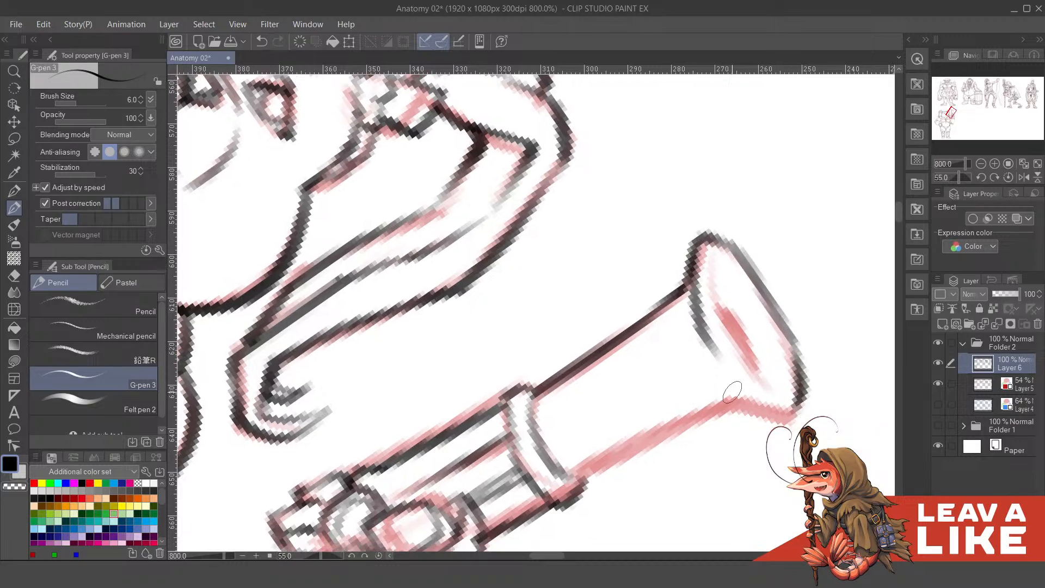
- Ink the opposite side of the flare and the barrel's remaining long edge back to the collar ring
drag(727, 384, 787, 418)
key(ctrl+z)
mouse_move(730, 386)
mouse_down()
mouse_move(794, 412)
mouse_move(802, 391)
mouse_up()
drag(723, 432, 731, 367)
mouse_move(585, 416)
mouse_down()
mouse_move(726, 342)
mouse_move(721, 348)
mouse_move(768, 345)
mouse_up()
key(ctrl+z)
- Mirror the canvas view and ink the inner edge of the muzzle rim, retrying the curve until it fits the sketch
scroll(783, 295, down, 7)
key(minus)
key(minus)
key(minus)
key(minus)
key(minus)
key(minus)
key(minus)
key(minus)
key(minus)
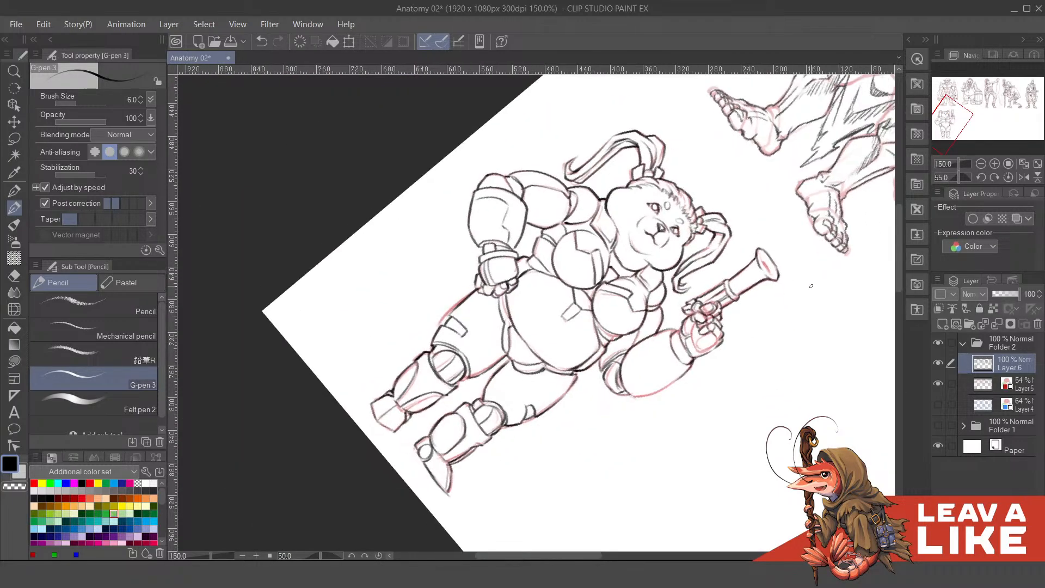
key(h)
drag(398, 163, 650, 351)
scroll(653, 318, up, 9)
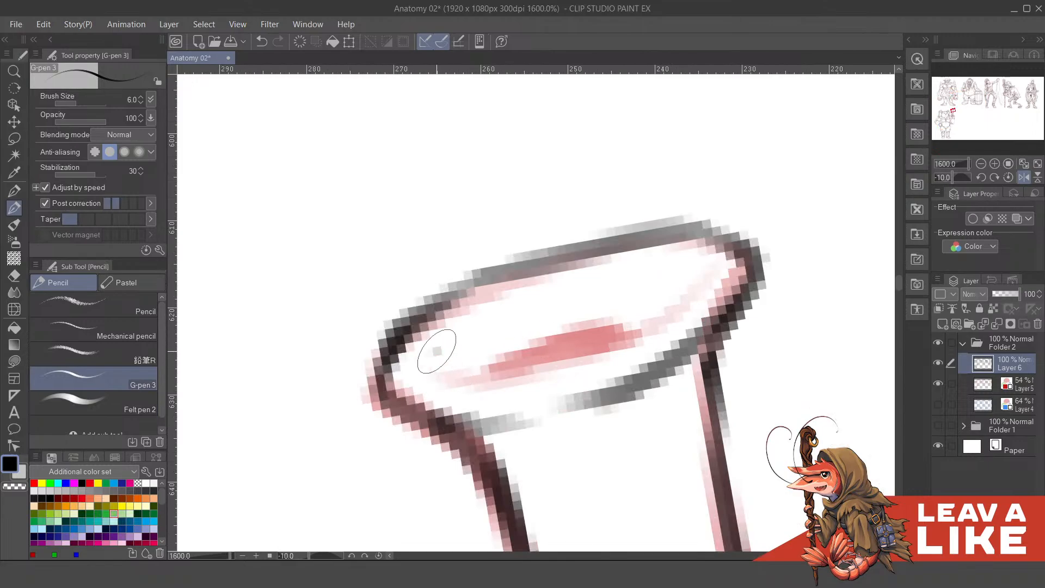
drag(434, 371, 675, 335)
key(ctrl+z)
drag(450, 375, 688, 327)
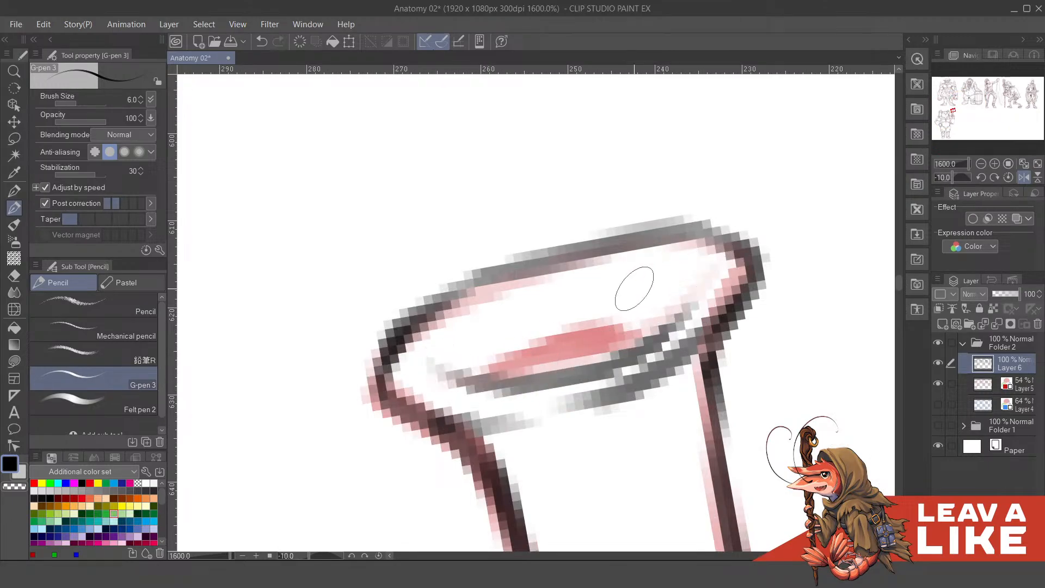
key(ctrl+z)
mouse_move(435, 387)
mouse_down()
mouse_move(543, 361)
mouse_move(699, 259)
mouse_up()
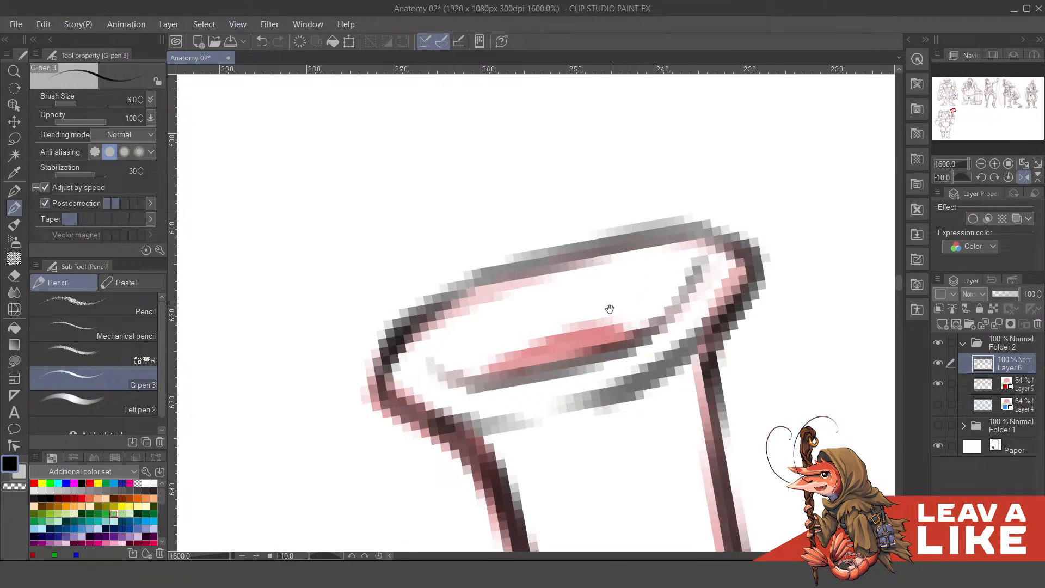
- Fill the dark opening inside the gun's muzzle with black strokes
drag(610, 310, 649, 321)
drag(521, 377, 686, 318)
mouse_move(629, 336)
mouse_down()
mouse_move(523, 381)
mouse_move(688, 332)
mouse_move(525, 382)
mouse_move(590, 366)
mouse_up()
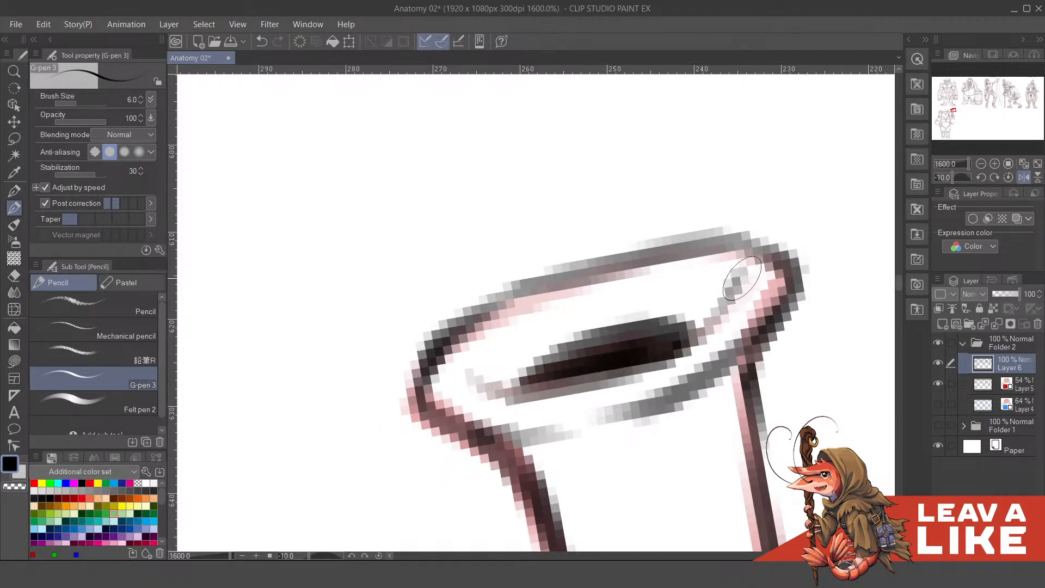
scroll(765, 289, down, 9)
drag(876, 406, 739, 352)
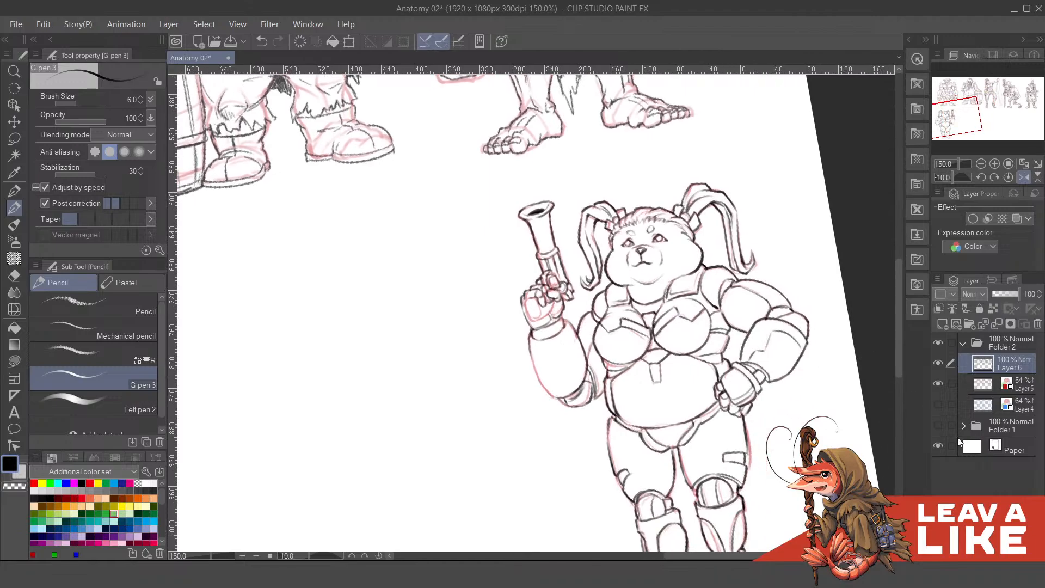
- Check the line art without the red sketch, then ink the raised forearm's outer edge and the panel line on its armour
click(938, 387)
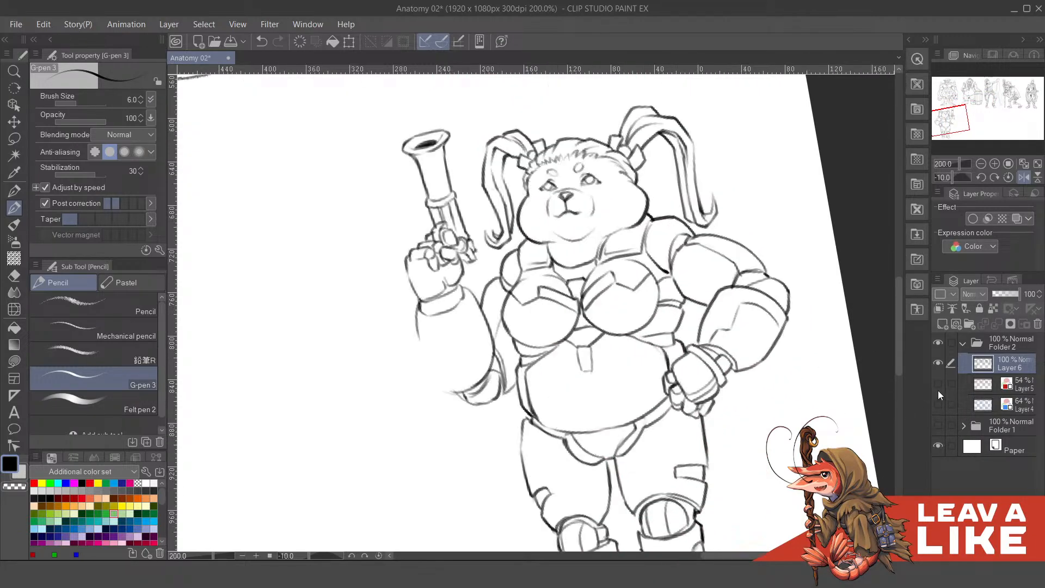
click(937, 383)
scroll(603, 354, up, 4)
scroll(603, 354, down, 4)
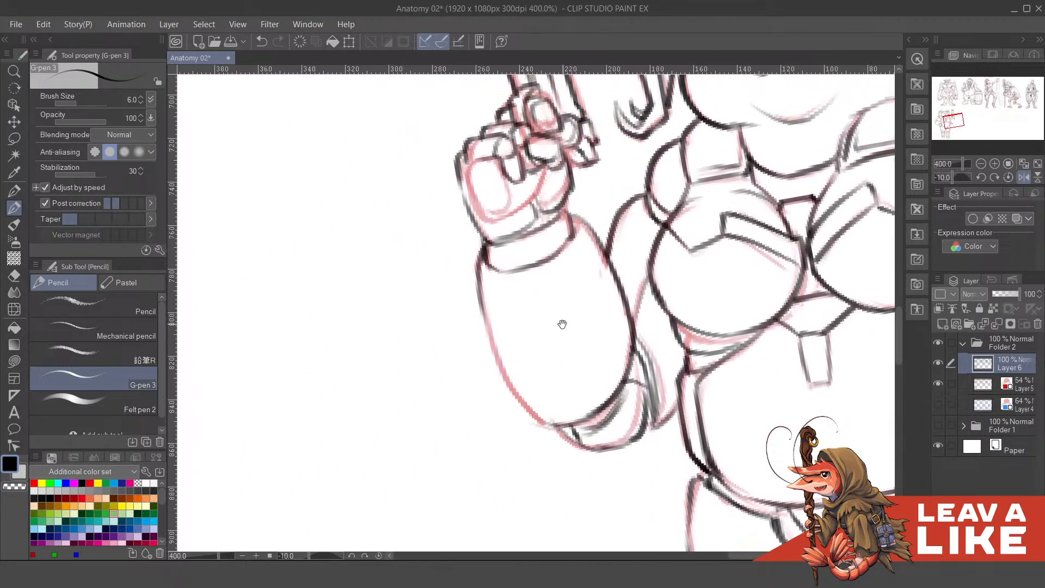
scroll(560, 322, up, 4)
key(ctrl+z)
mouse_move(576, 303)
mouse_down()
mouse_move(616, 445)
mouse_move(641, 463)
mouse_up()
key(ctrl+z)
drag(575, 306, 643, 458)
mouse_move(598, 400)
mouse_down()
mouse_move(653, 463)
mouse_move(675, 463)
mouse_up()
drag(745, 293, 622, 304)
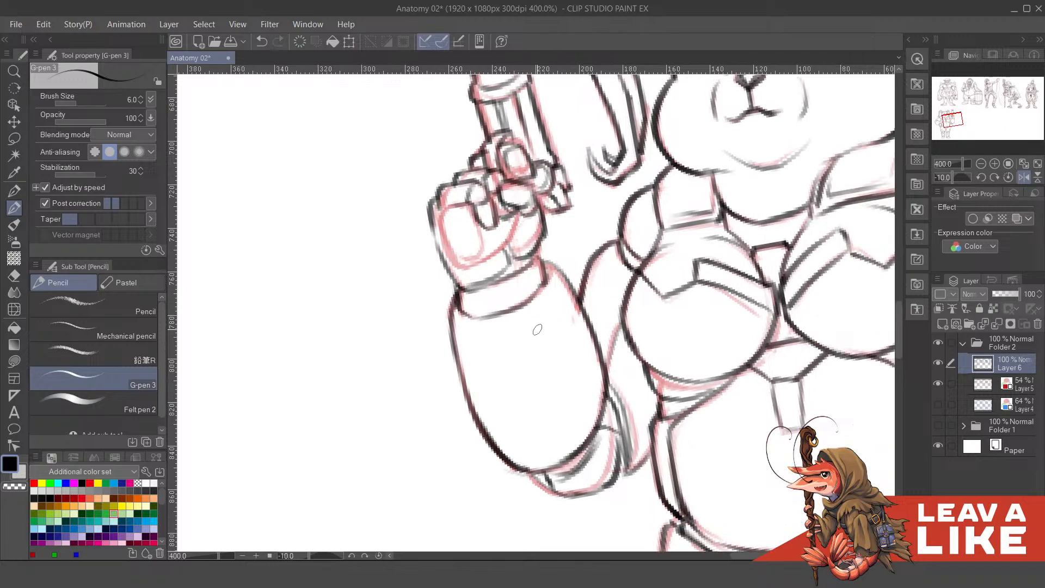
mouse_move(521, 308)
mouse_down()
mouse_move(550, 394)
mouse_move(547, 381)
mouse_move(582, 393)
mouse_move(592, 427)
mouse_up()
- Hide the red sketch on Layer 5 to leave only the inked character
scroll(621, 372, down, 3)
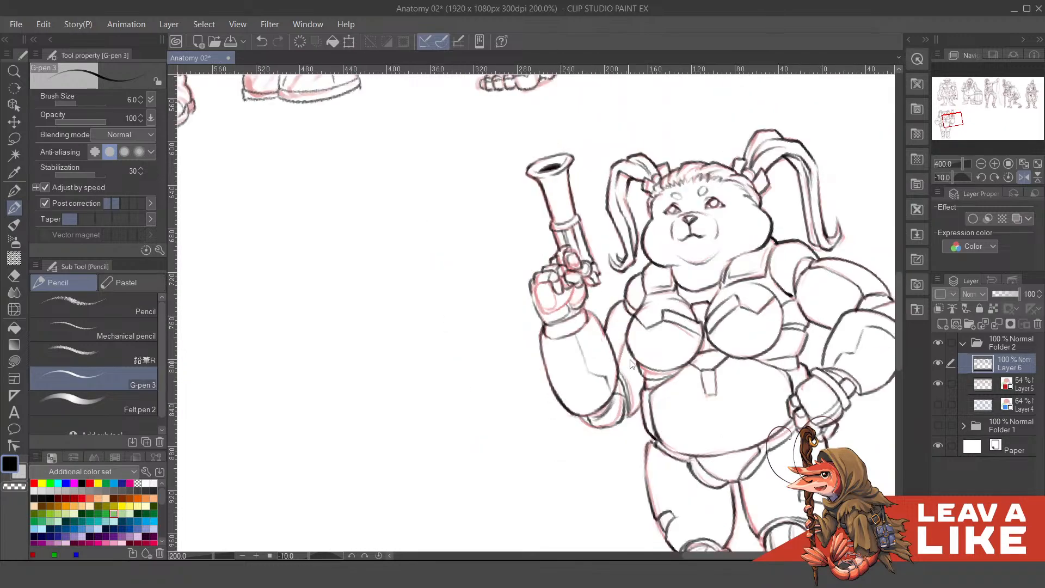
mouse_move(892, 473)
mouse_down()
mouse_move(818, 406)
mouse_move(803, 404)
mouse_up()
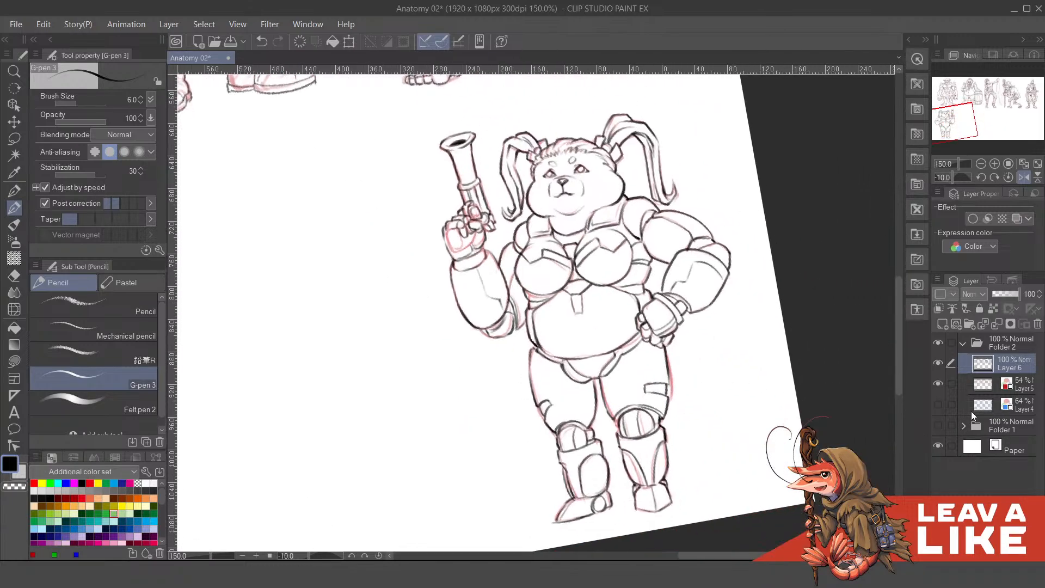
click(938, 383)
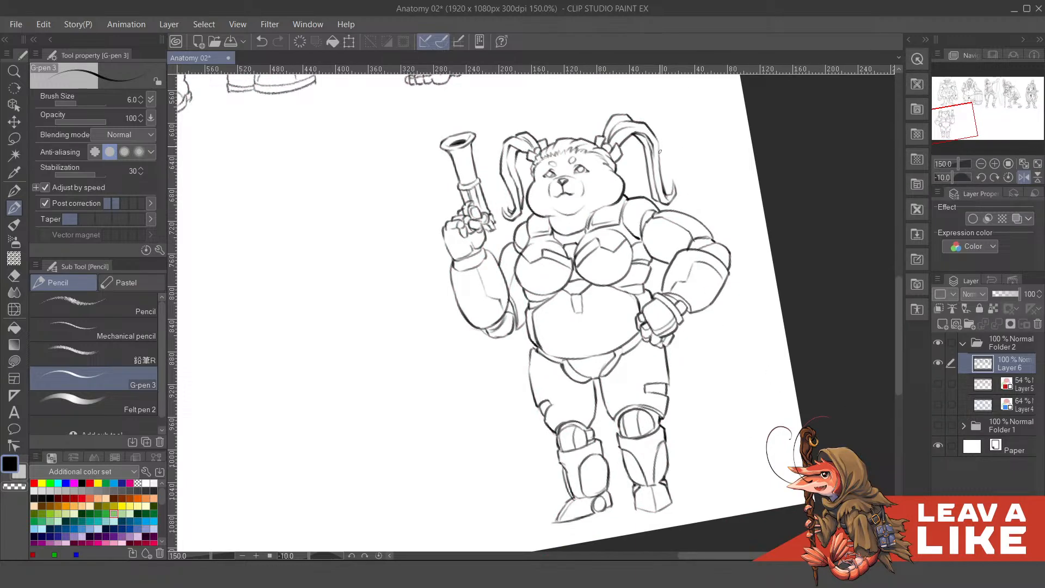
- Clean up the lines at the fingers of the hand on the hip with transparent colour and strengthen the thigh's outer edge in black
key(asciicircum)
key(asciicircum)
scroll(679, 393, up, 1)
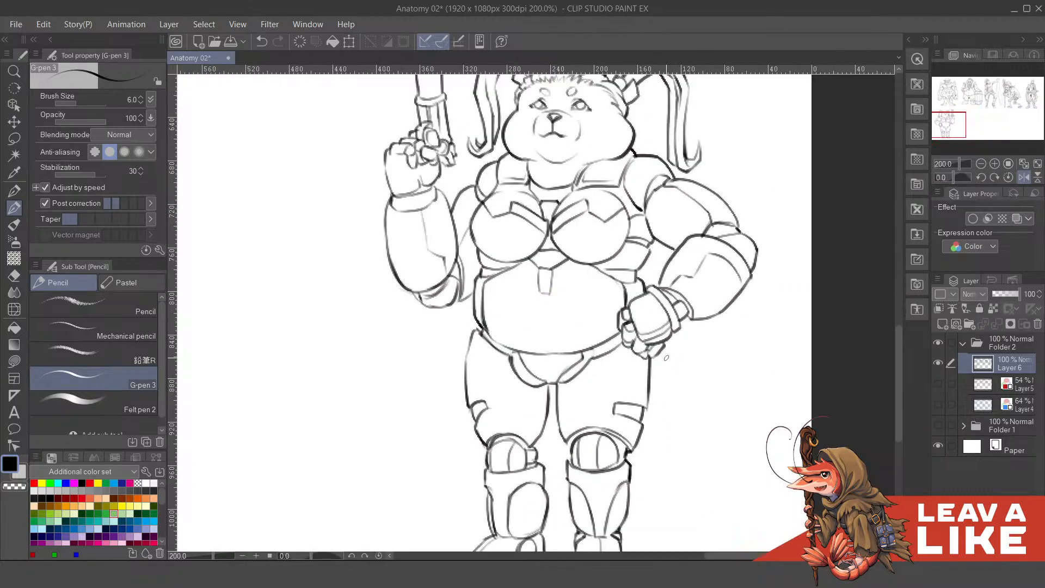
scroll(666, 357, up, 2)
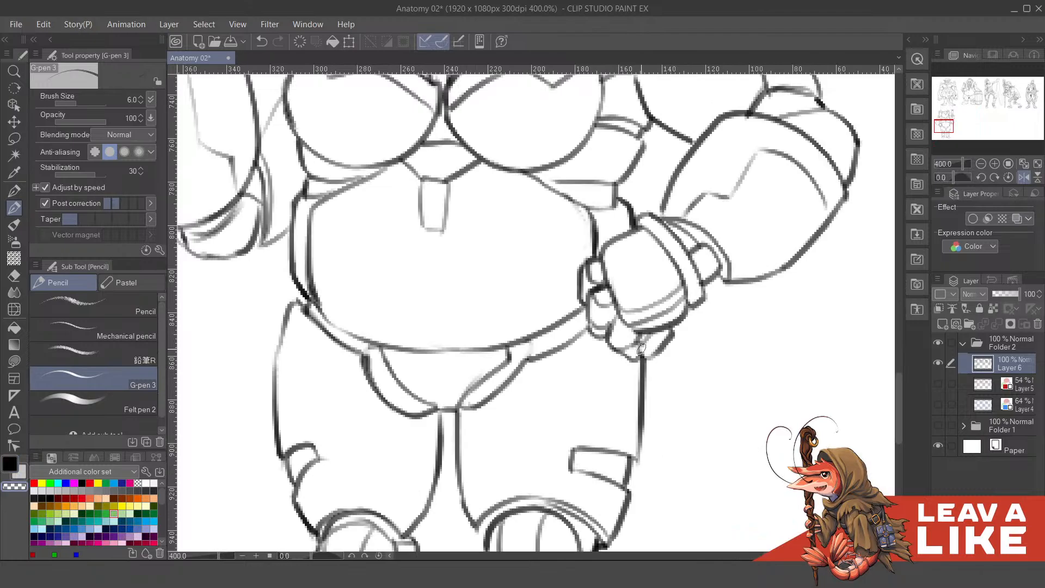
drag(641, 349, 686, 306)
key(c)
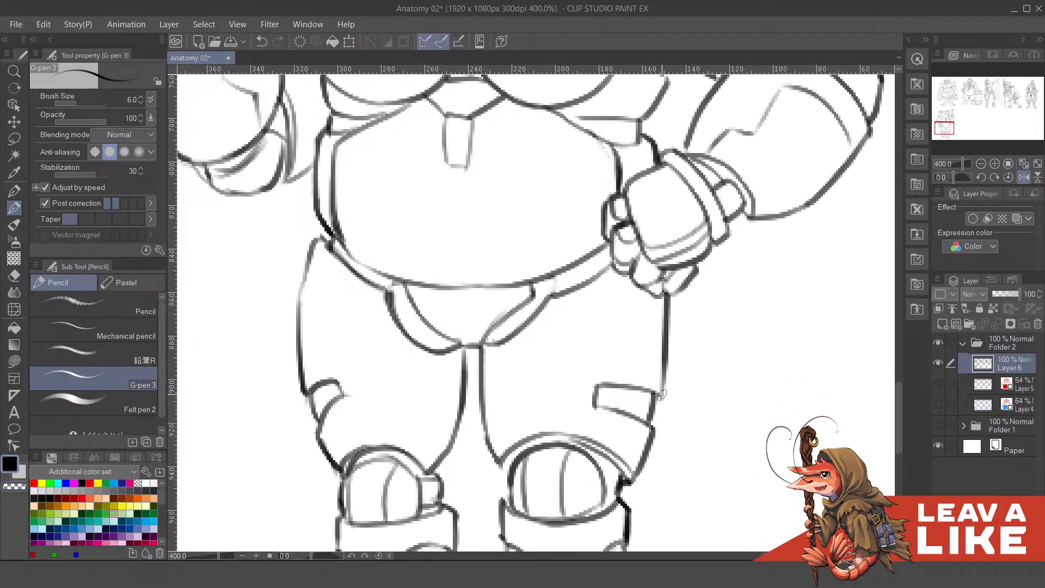
drag(662, 394, 665, 341)
- Restore the canvas view to its unmirrored orientation and save the drawing
scroll(659, 411, down, 2)
scroll(778, 336, down, 2)
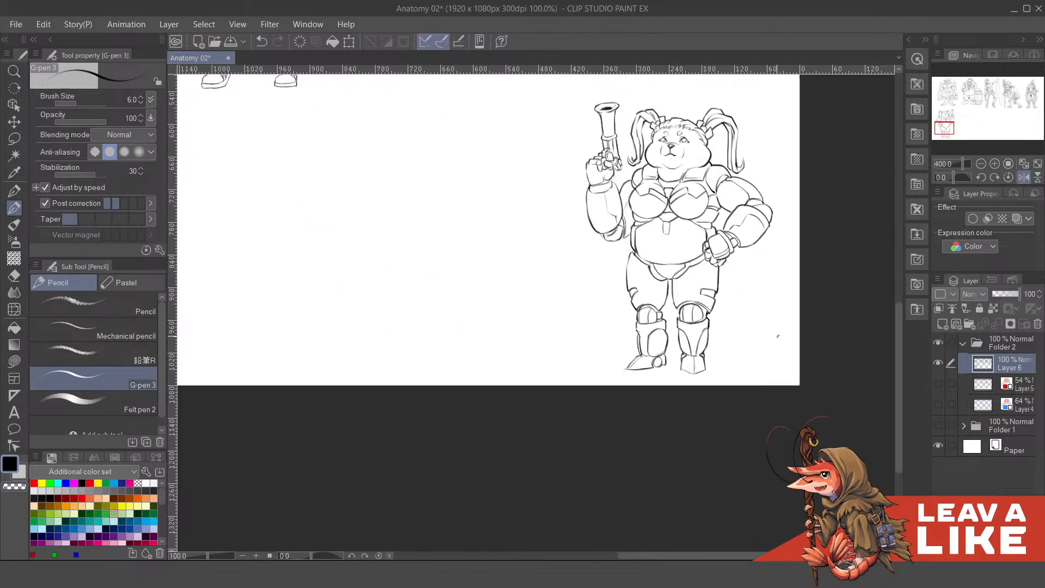
scroll(778, 336, up, 4)
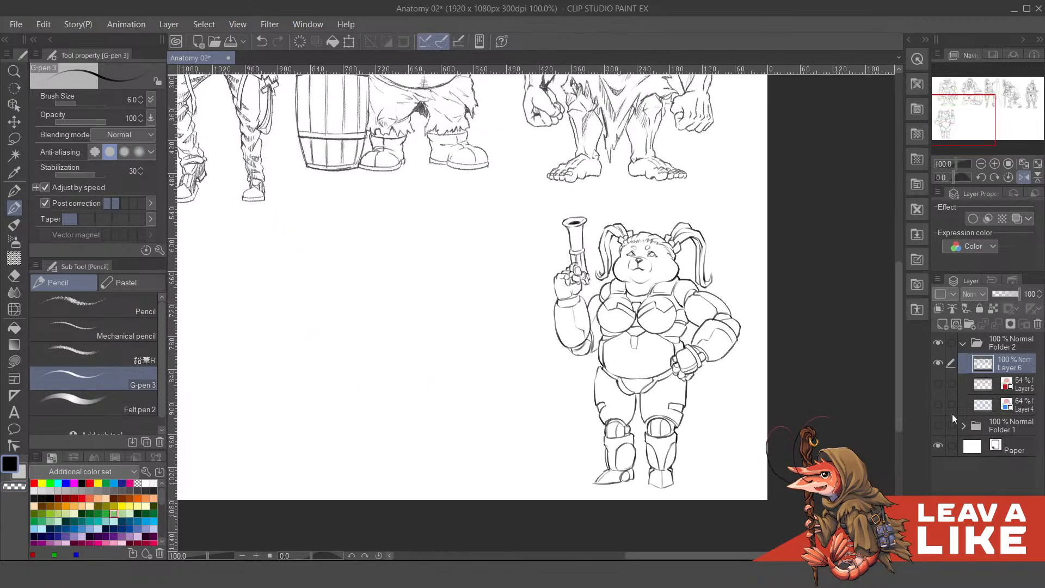
scroll(788, 353, down, 2)
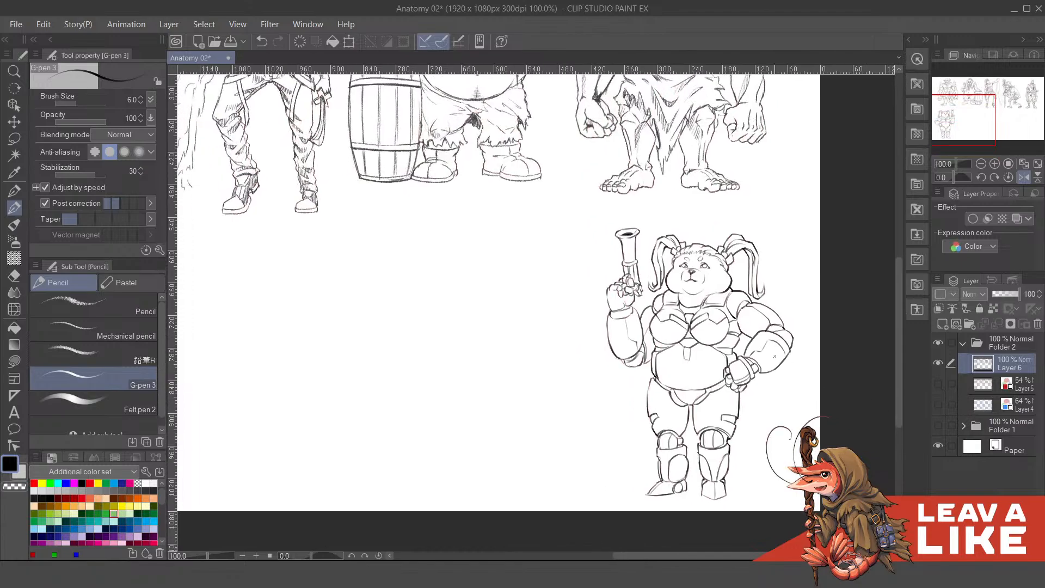
key(h)
drag(611, 338, 611, 405)
ctrl+click(707, 309)
key(ctrl+s)
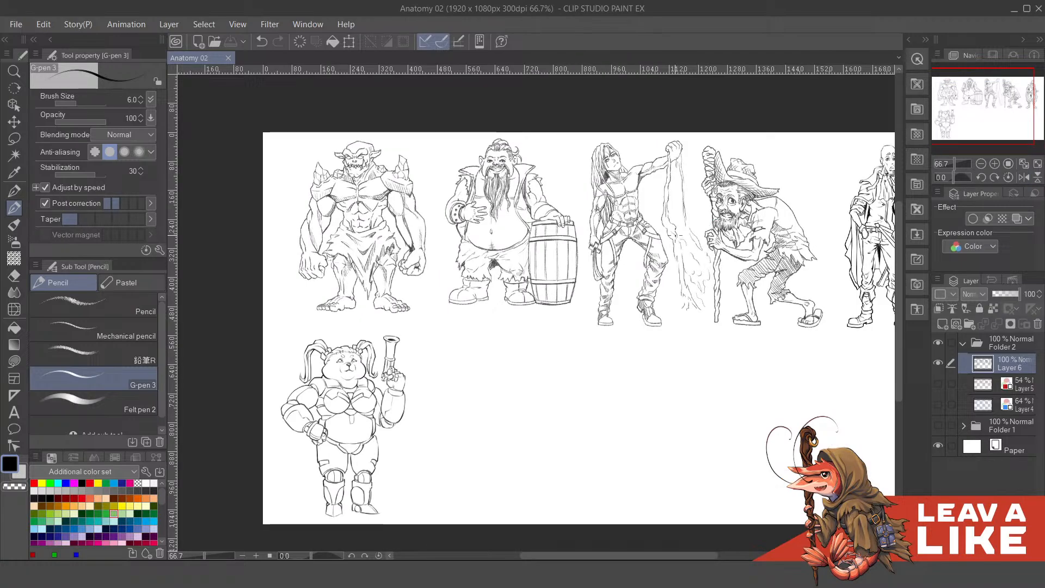
- Look over the full row of finished characters and the new armoured bear across the canvas
drag(760, 289, 482, 328)
scroll(651, 286, up, 2)
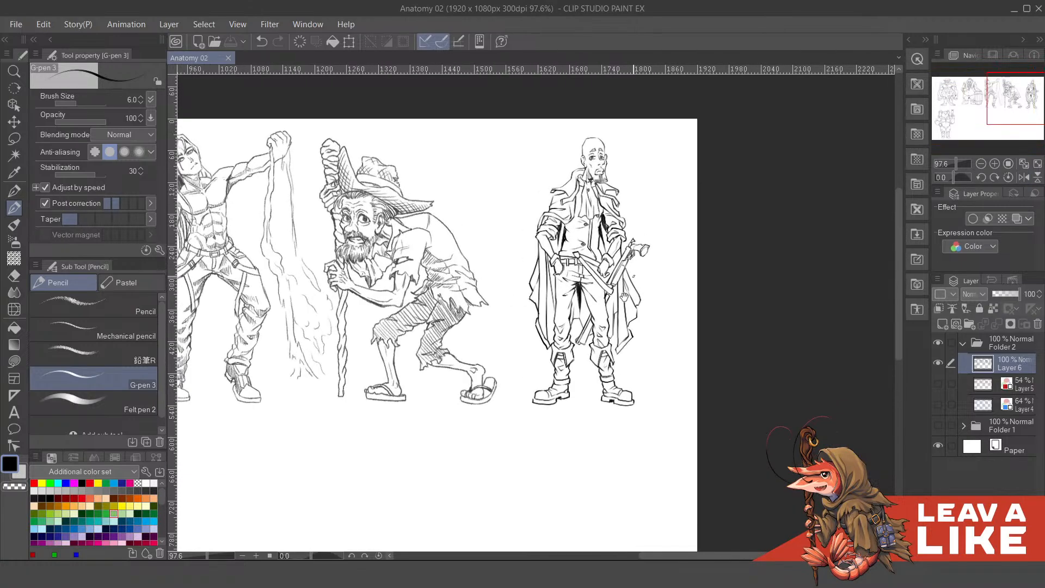
drag(648, 329, 817, 297)
scroll(779, 316, down, 1)
drag(657, 359, 639, 326)
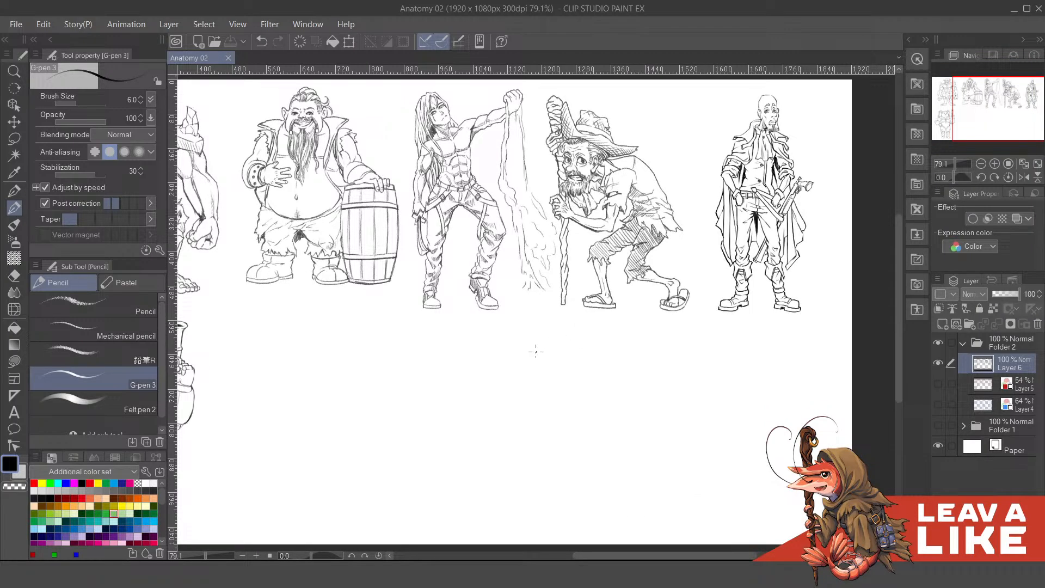
scroll(576, 352, down, 2)
scroll(583, 352, up, 1)
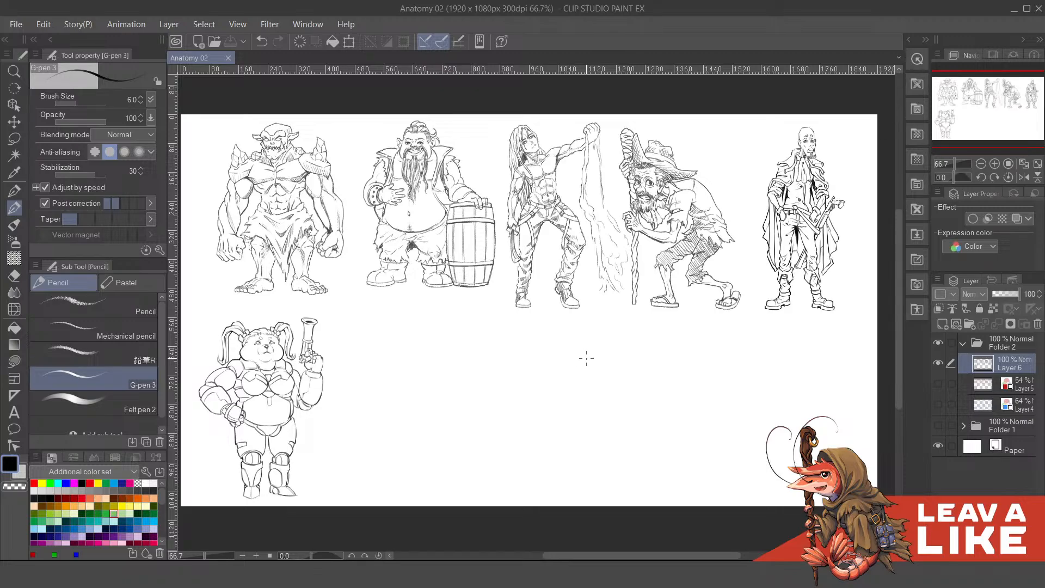
drag(642, 261, 568, 259)
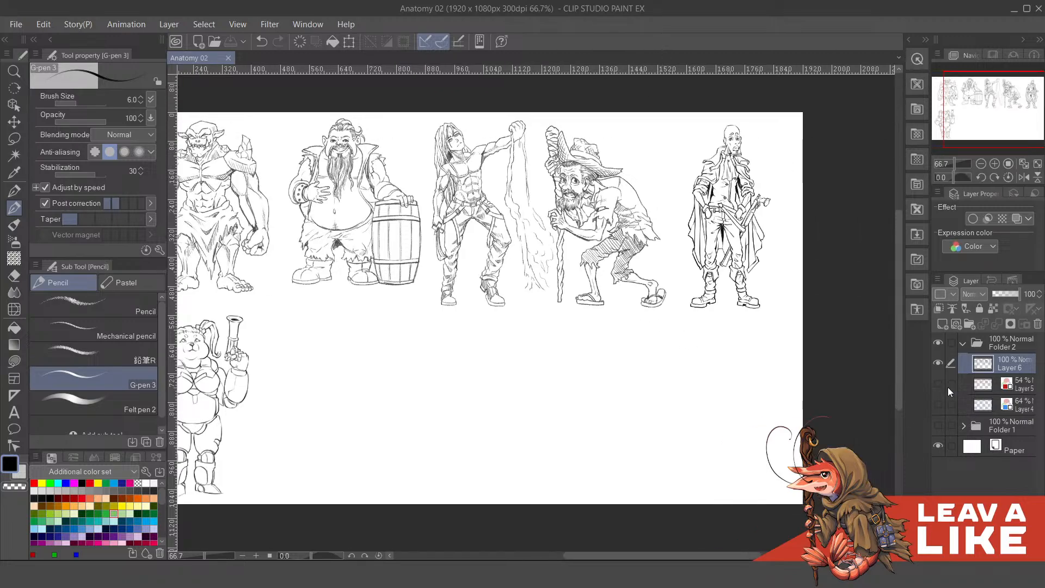
scroll(788, 182, up, 1)
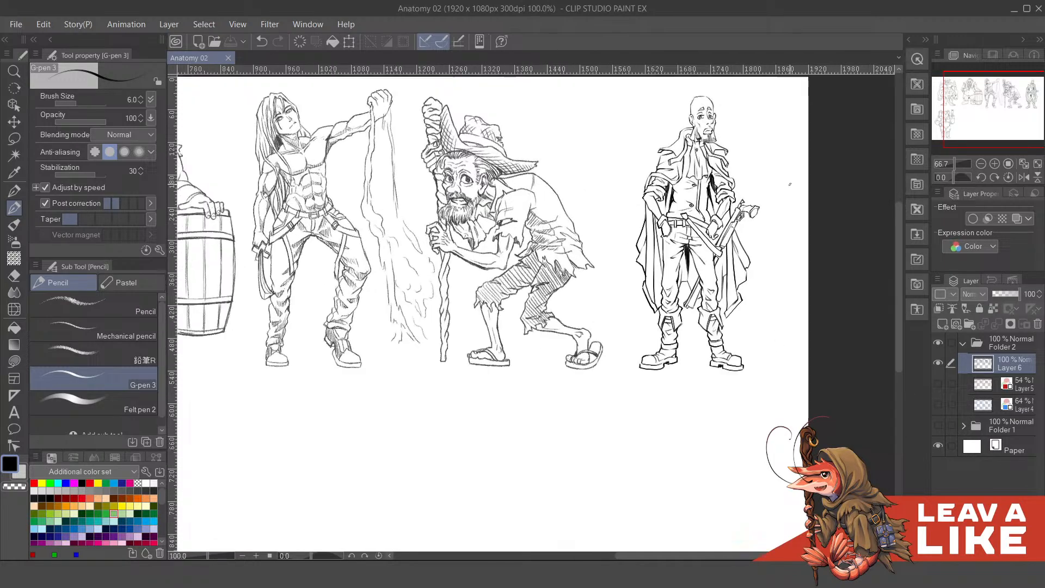
drag(781, 214, 777, 273)
drag(711, 369, 812, 328)
scroll(812, 328, down, 2)
drag(602, 378, 697, 359)
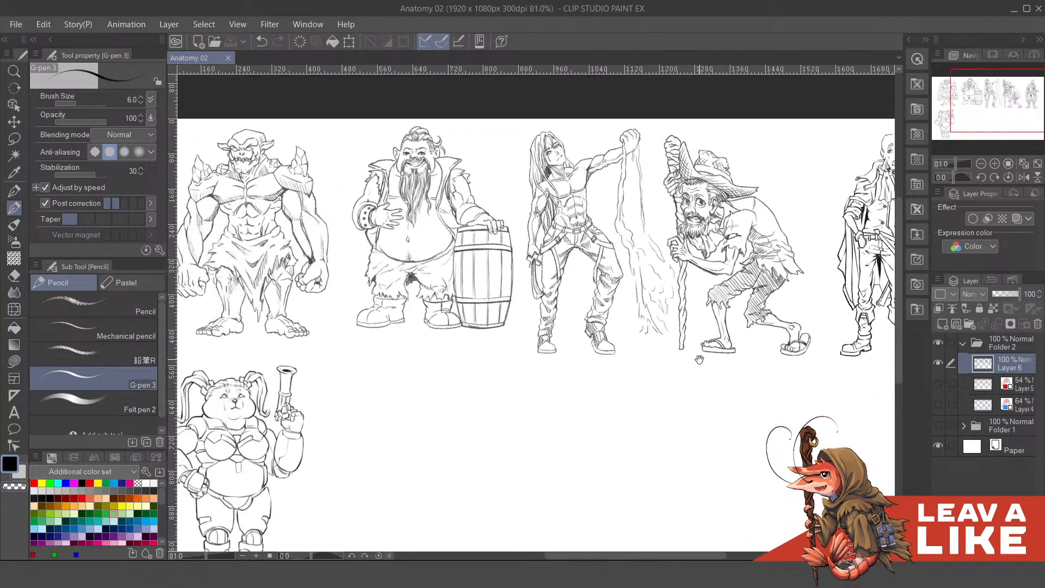
drag(478, 348, 503, 348)
drag(595, 344, 588, 345)
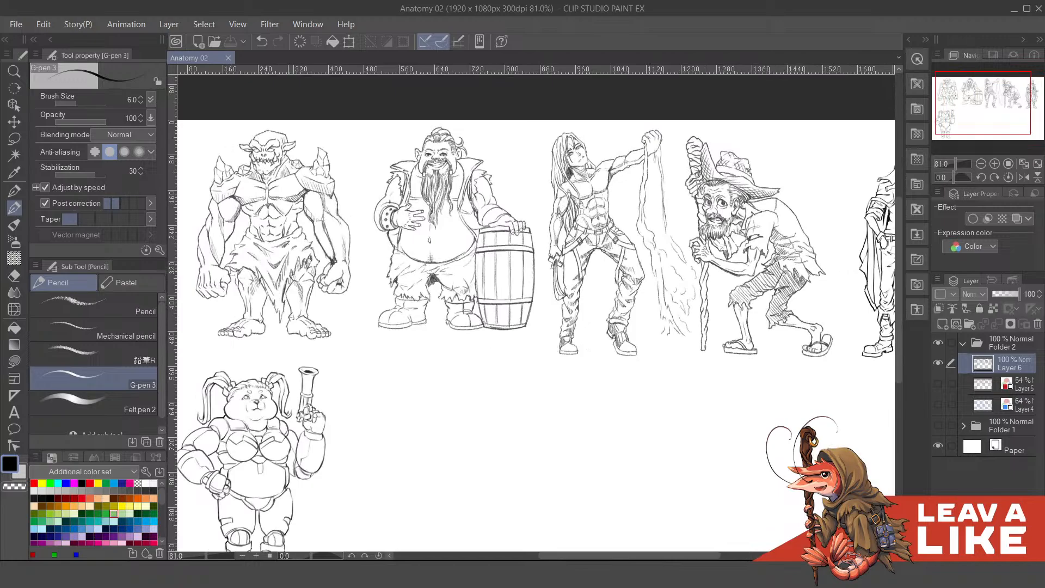
drag(368, 268, 369, 275)
drag(507, 326, 547, 333)
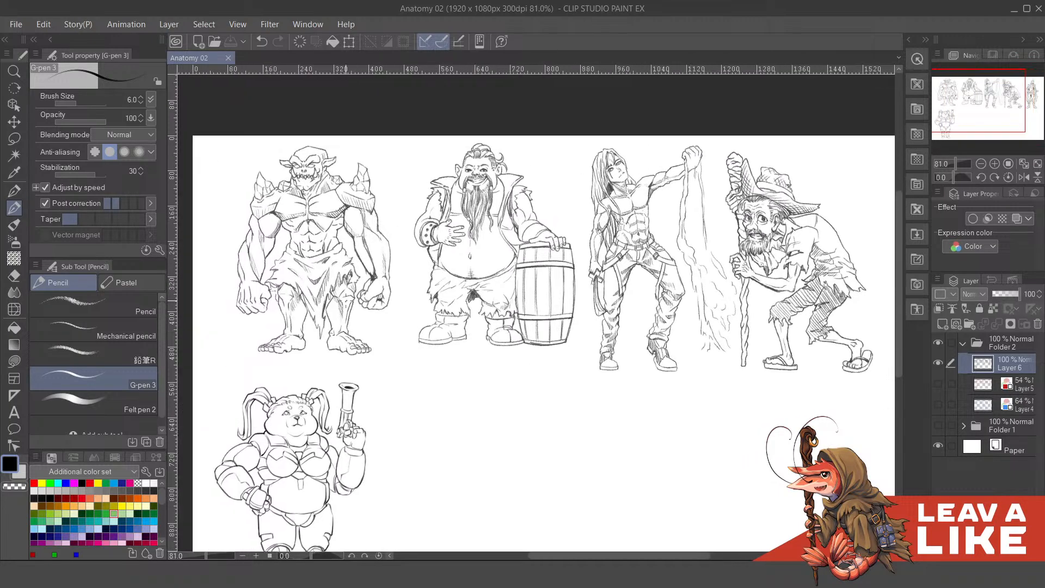
drag(468, 294, 456, 305)
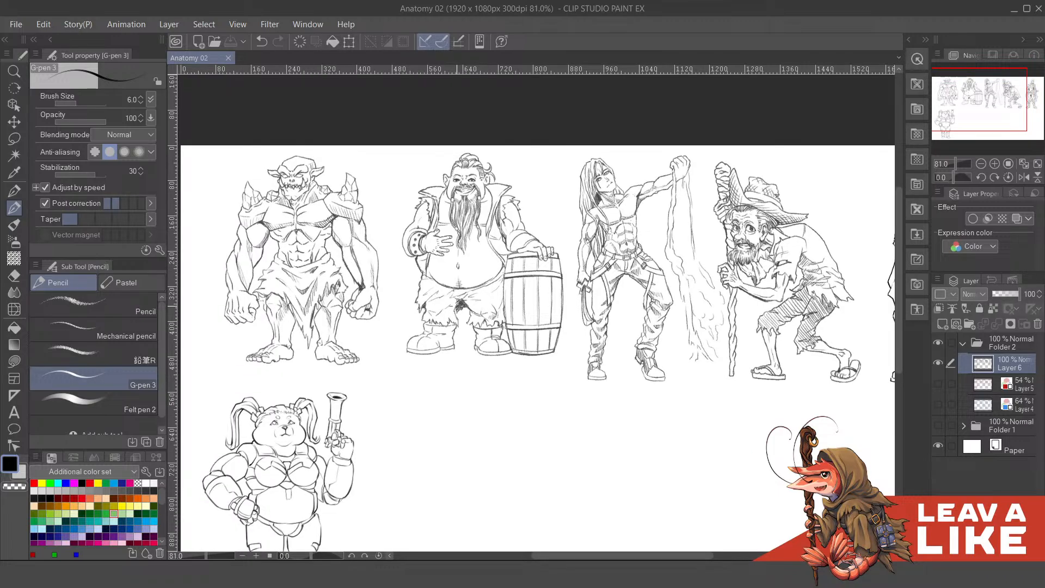
- Look over the row of finished characters, ending at the standing bald man in the long cloak
drag(580, 364, 503, 351)
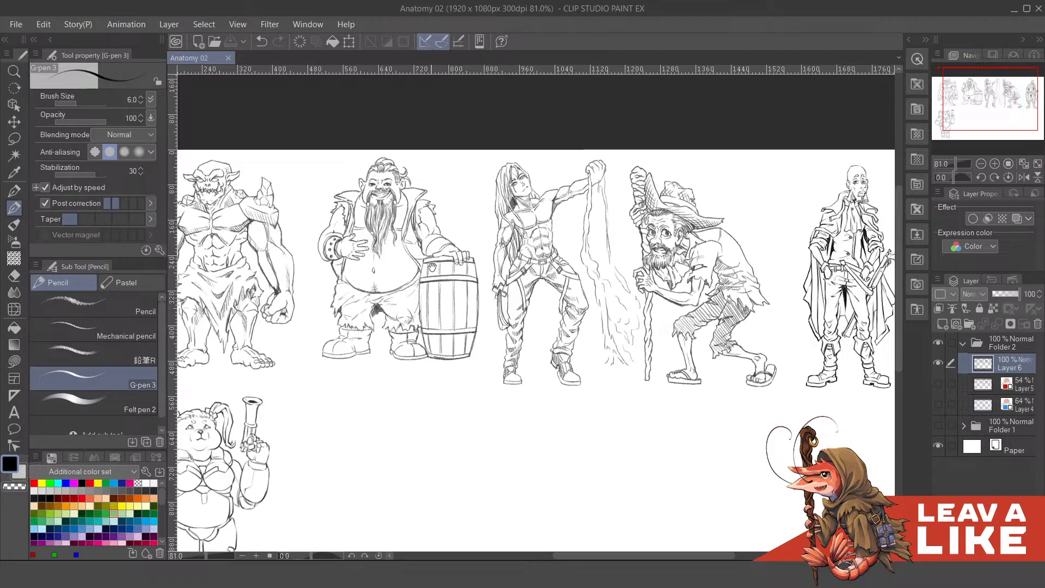
drag(432, 266, 421, 288)
drag(604, 349, 579, 352)
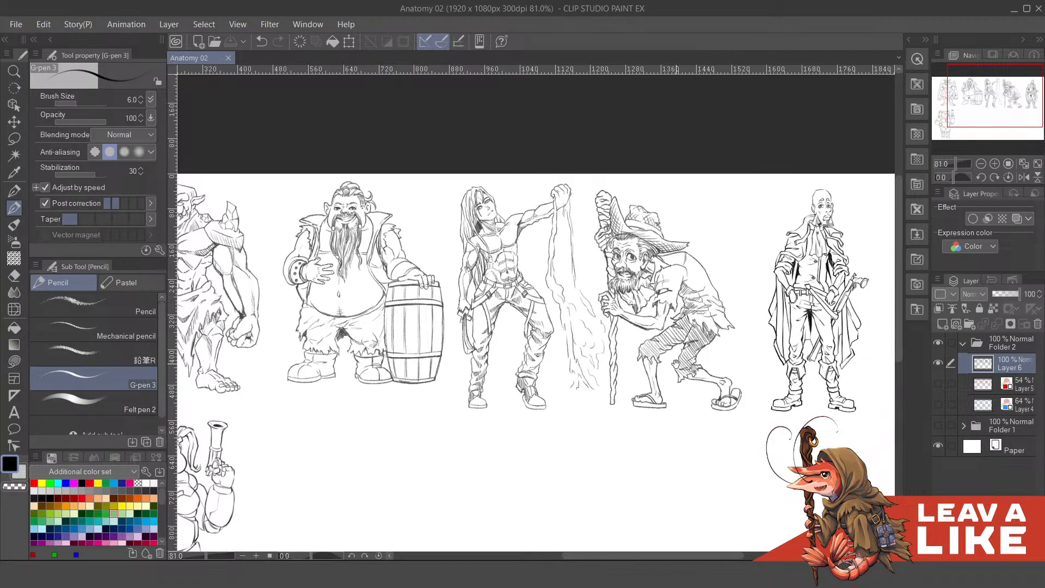
drag(675, 363, 565, 350)
scroll(662, 349, up, 1)
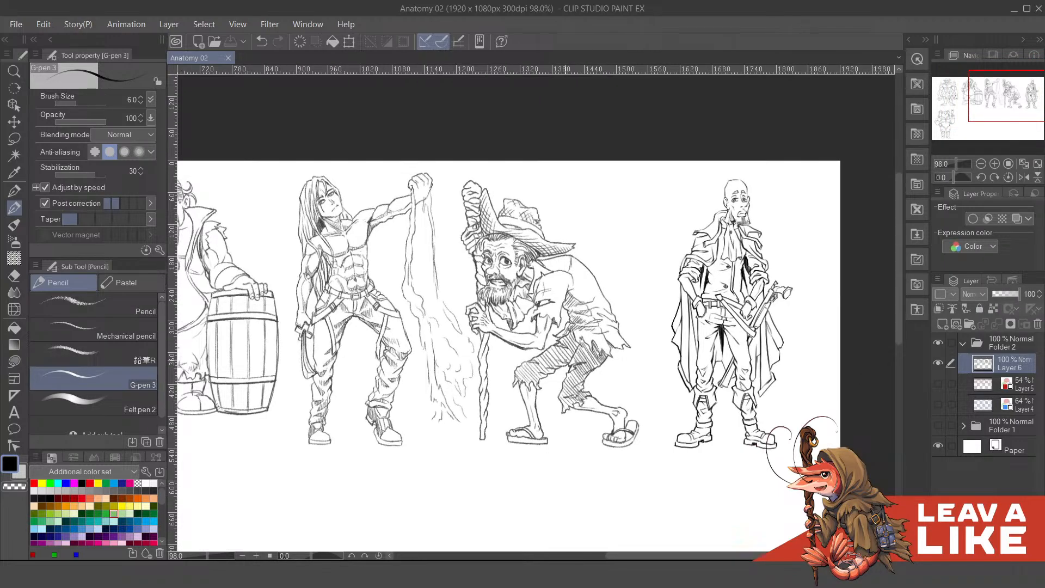
scroll(531, 295, up, 1)
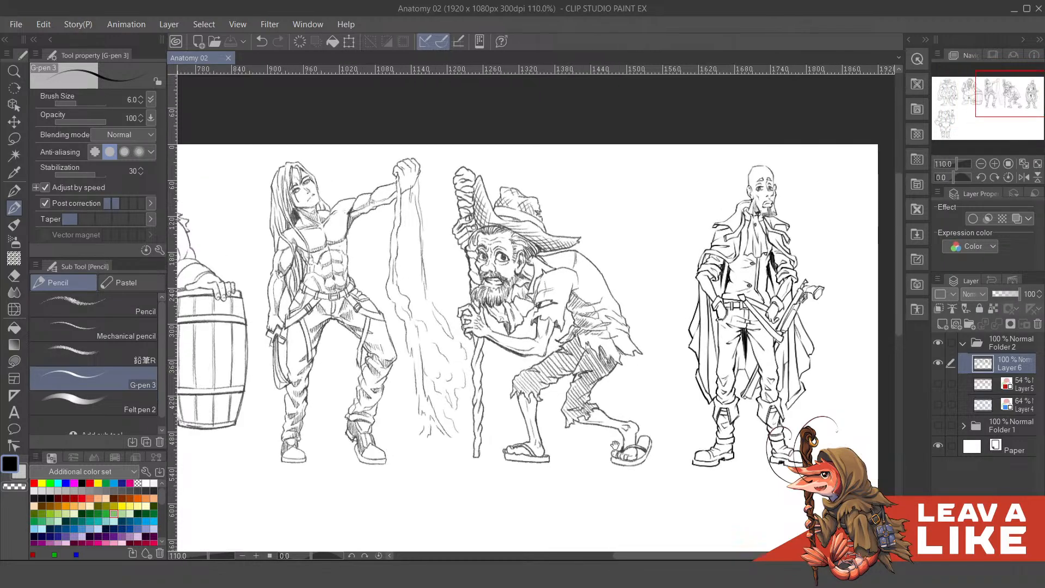
drag(614, 445, 611, 406)
drag(587, 333, 571, 361)
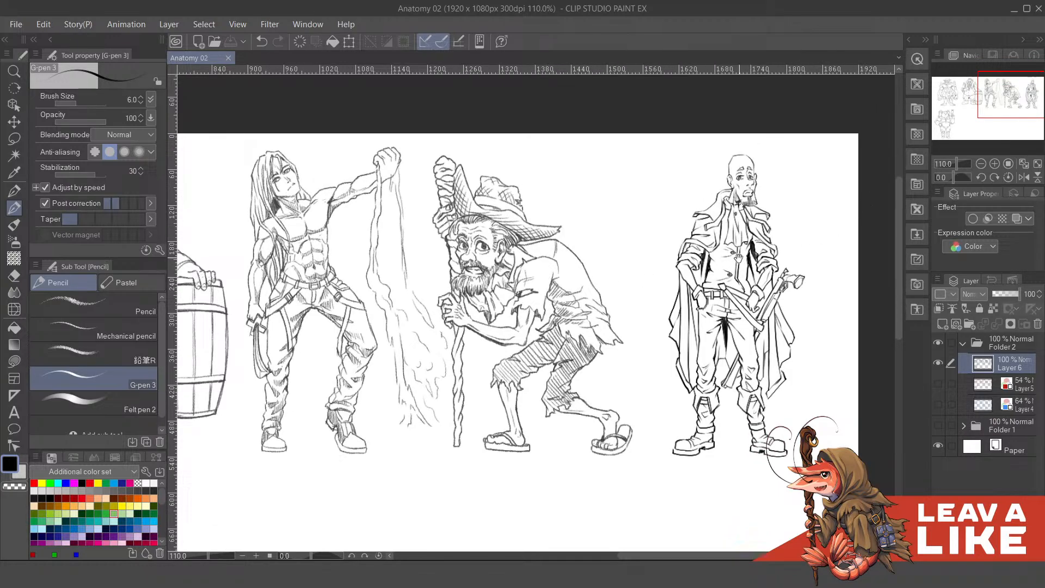
drag(738, 257, 714, 268)
scroll(716, 190, up, 4)
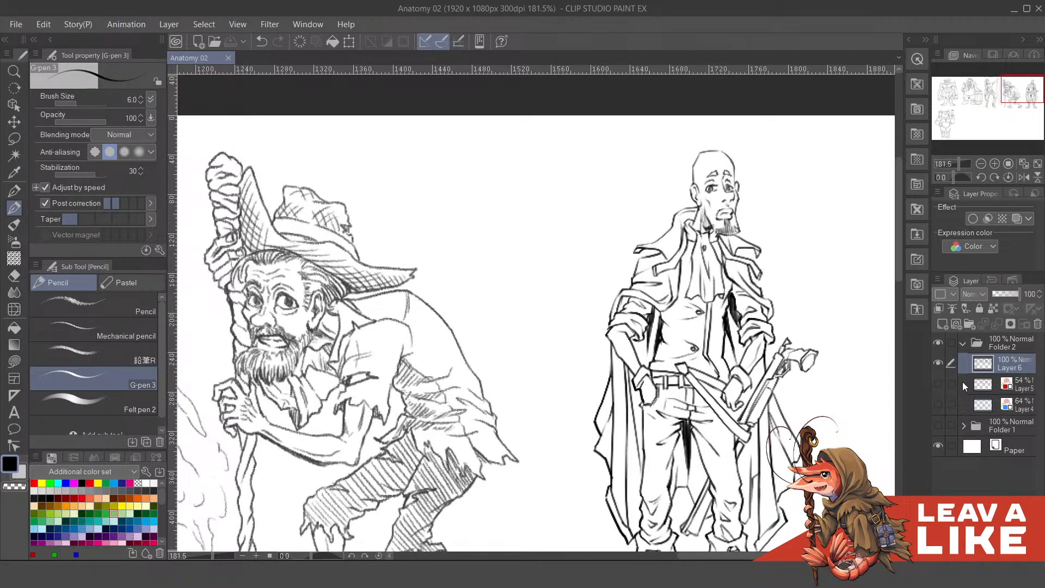
mouse_move(808, 298)
mouse_down()
mouse_move(681, 168)
mouse_move(681, 213)
mouse_up()
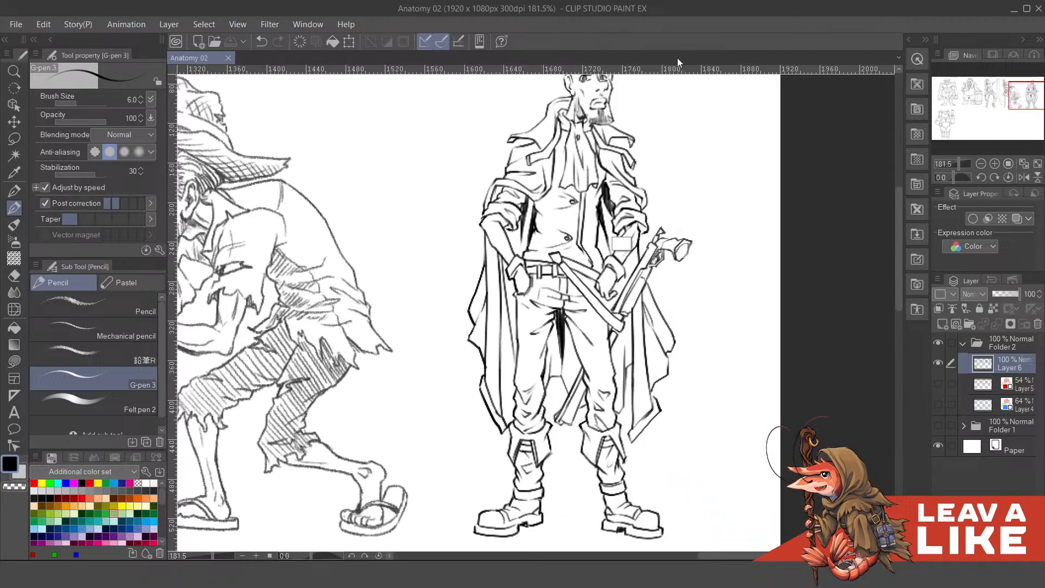
- Touch up the black line work at the cloaked man's hand beside the gun at his hip
scroll(621, 244, up, 1)
scroll(609, 288, up, 1)
drag(609, 287, 611, 310)
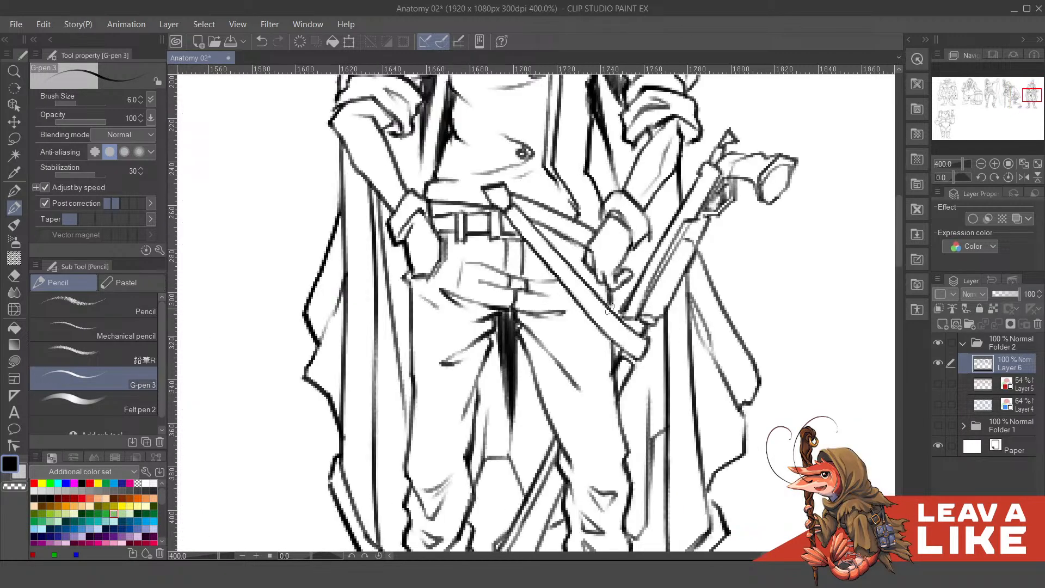
scroll(676, 260, down, 3)
mouse_move(715, 155)
mouse_down()
mouse_move(693, 159)
mouse_move(689, 251)
mouse_up()
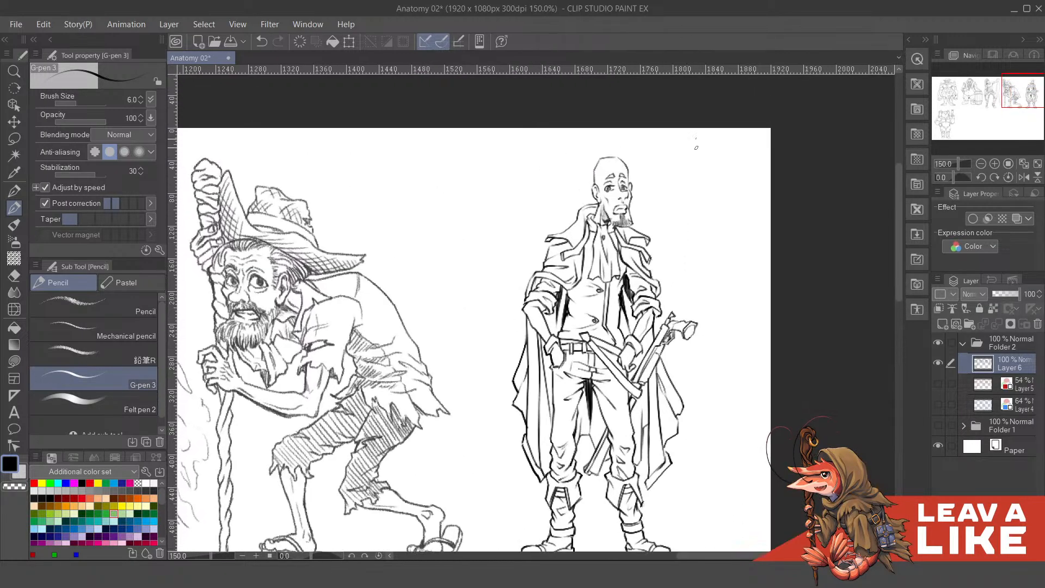
- Strengthen the outline across the top of the cloaked man's bald head in black
scroll(616, 204, up, 3)
mouse_move(569, 217)
mouse_down()
mouse_move(563, 267)
mouse_move(556, 242)
mouse_move(544, 267)
mouse_move(563, 301)
mouse_up()
scroll(636, 244, down, 3)
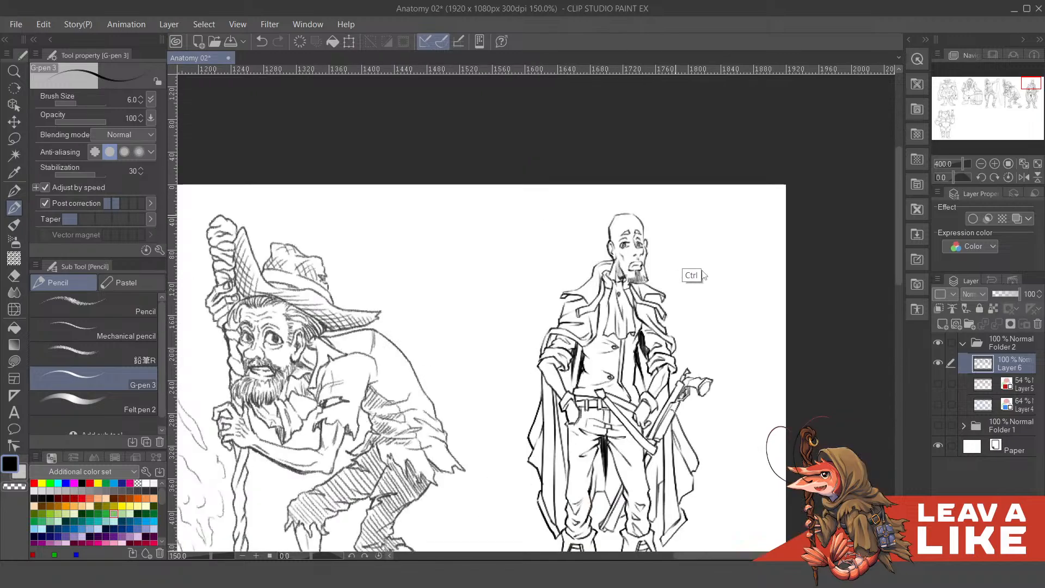
scroll(642, 299, up, 1)
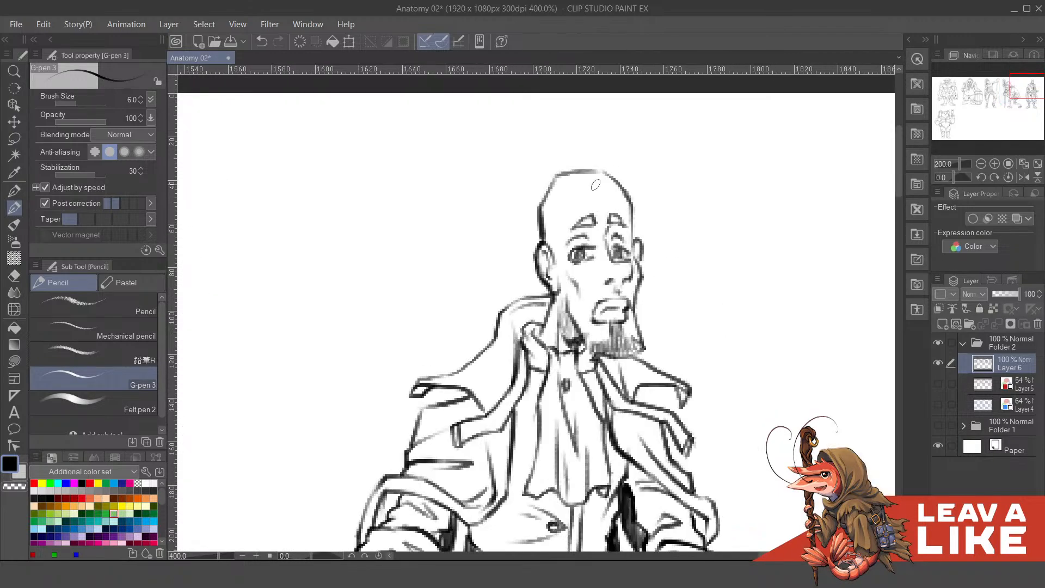
scroll(615, 199, up, 2)
mouse_move(560, 175)
mouse_down()
mouse_move(623, 176)
mouse_move(601, 174)
mouse_move(628, 201)
mouse_move(634, 230)
mouse_up()
scroll(635, 230, down, 4)
scroll(730, 390, up, 1)
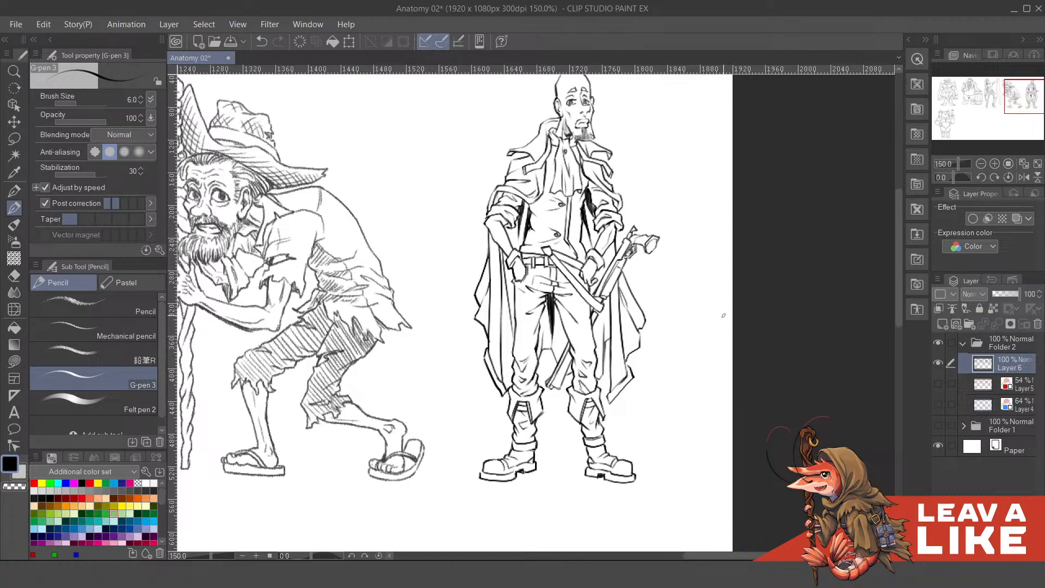
drag(724, 320, 743, 358)
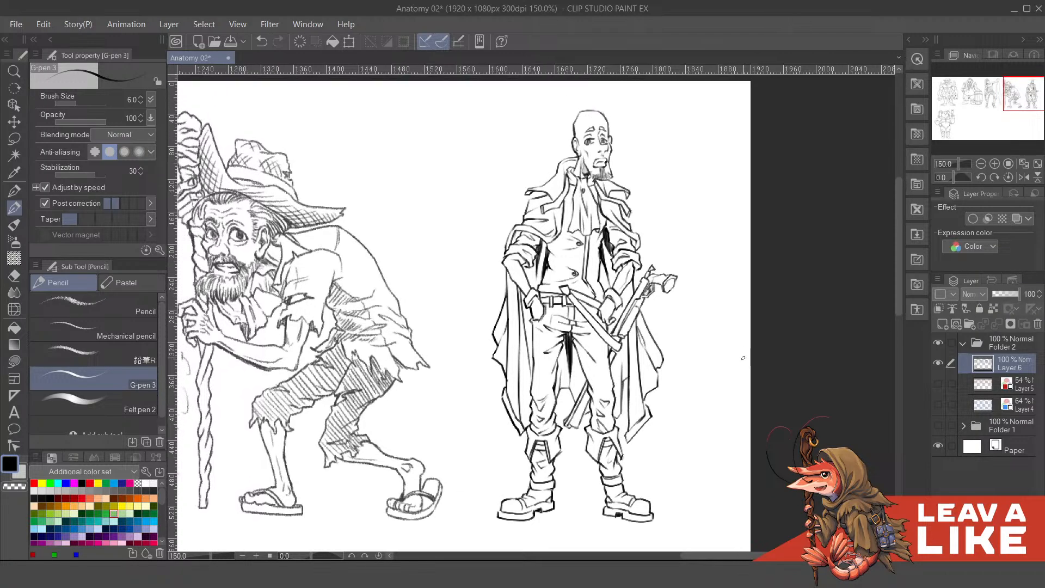
- Hatch the cloak's shadowed lining between the torso and both bent arms of the bald man
scroll(743, 357, up, 1)
drag(471, 268, 581, 325)
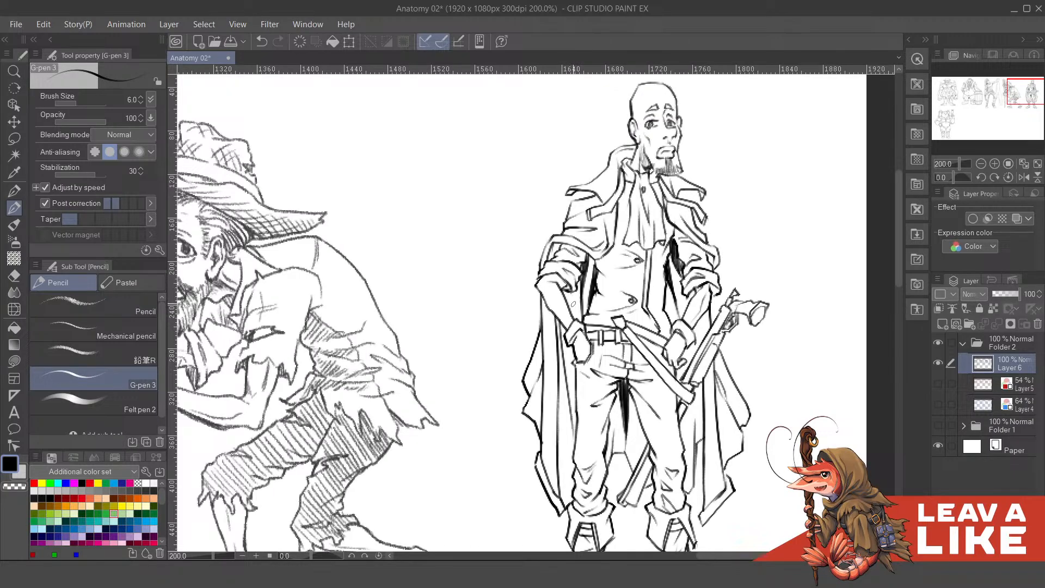
drag(574, 287, 571, 322)
drag(572, 288, 566, 316)
mouse_move(591, 266)
mouse_down()
mouse_move(584, 310)
mouse_move(585, 298)
mouse_up()
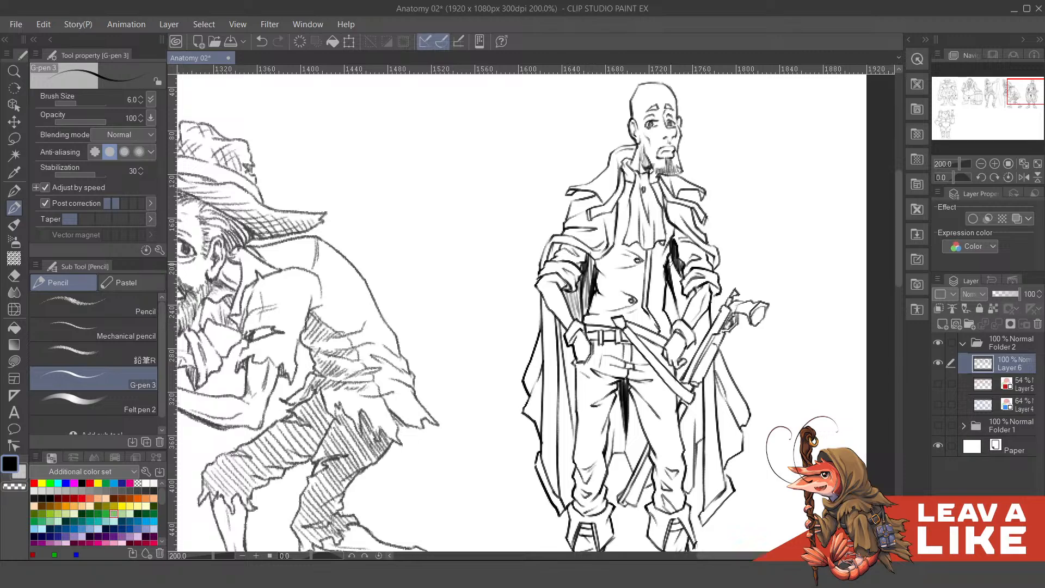
mouse_move(667, 271)
mouse_down()
mouse_move(673, 328)
mouse_move(679, 311)
mouse_up()
drag(676, 268, 688, 325)
scroll(688, 291, down, 1)
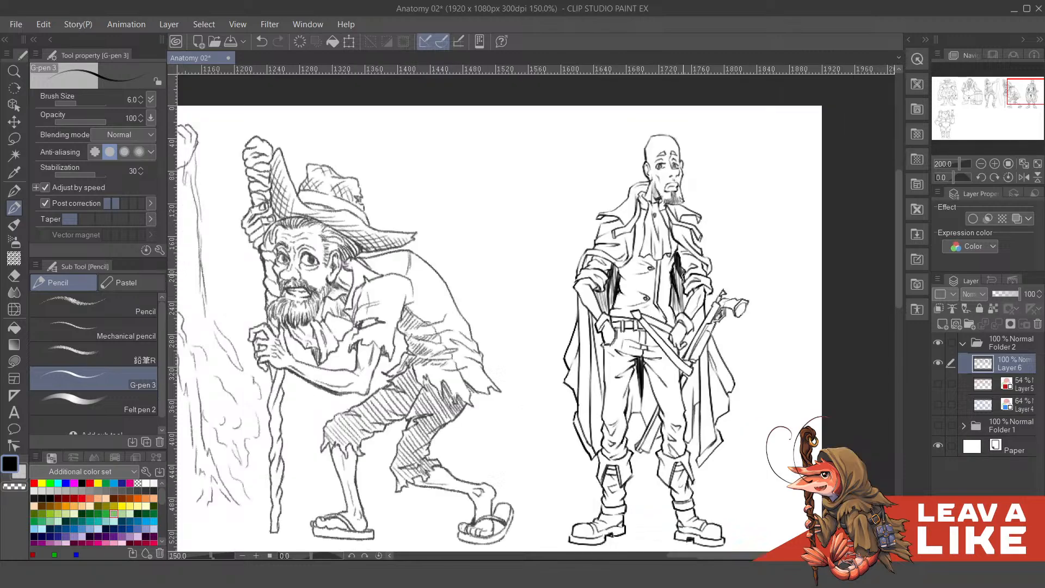
scroll(680, 289, up, 1)
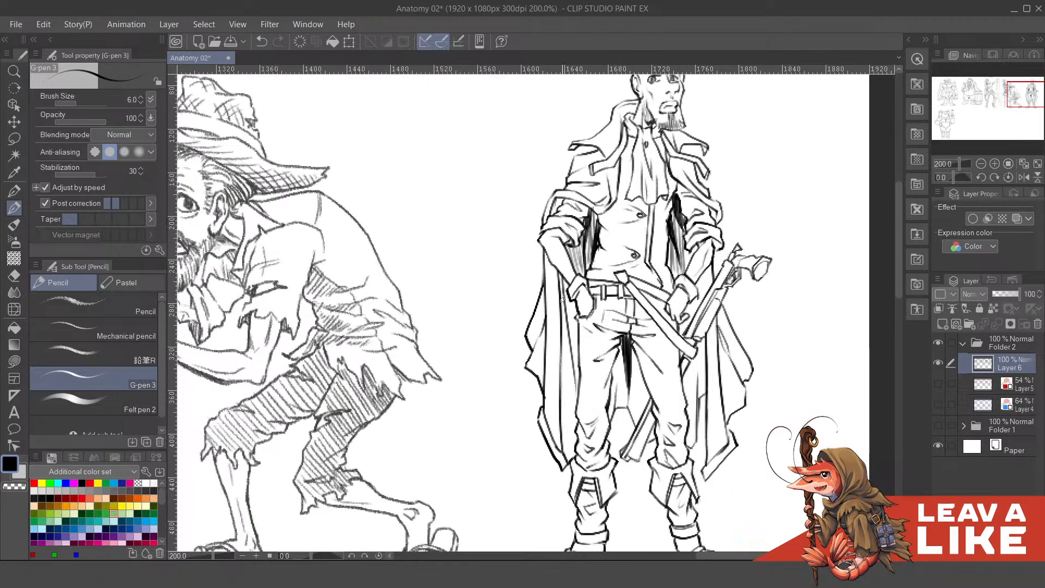
drag(561, 286, 565, 357)
key(ctrl+z)
mouse_move(560, 281)
mouse_down()
mouse_move(569, 360)
mouse_move(565, 300)
mouse_move(566, 338)
mouse_up()
key(ctrl+z)
key(ctrl+z)
- Hatch the hanging cloak lining beside the leg away from the gun and the gap between the legs
drag(561, 287, 562, 338)
drag(566, 298, 565, 353)
drag(569, 322, 572, 374)
drag(685, 289, 674, 299)
drag(604, 307, 615, 375)
scroll(619, 330, up, 2)
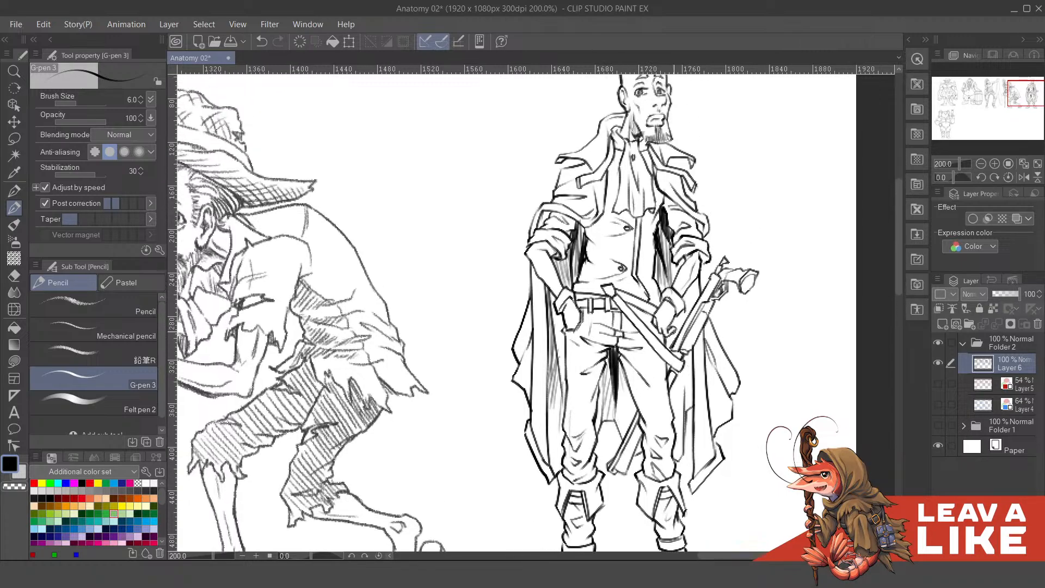
- Undo the last stroke and hatch the cloak lining below the gun, beside the leg
scroll(678, 314, down, 1)
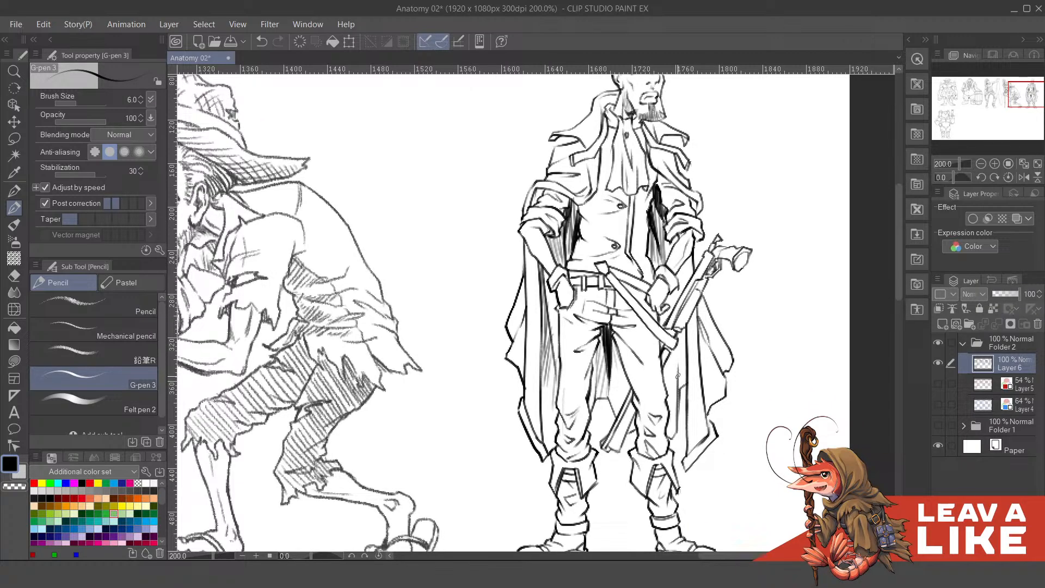
key(ctrl+z)
mouse_move(685, 378)
mouse_down()
mouse_move(680, 387)
mouse_move(685, 339)
mouse_move(675, 377)
mouse_up()
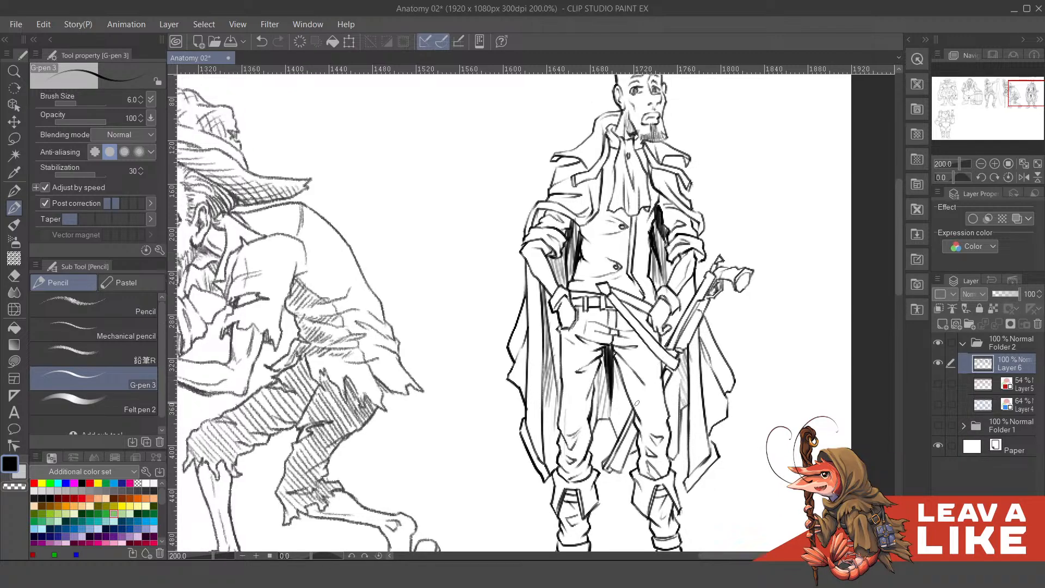
- Review the cloaked man's new shading up close and beside the hunched old man and the long-haired figure
scroll(795, 323, down, 3)
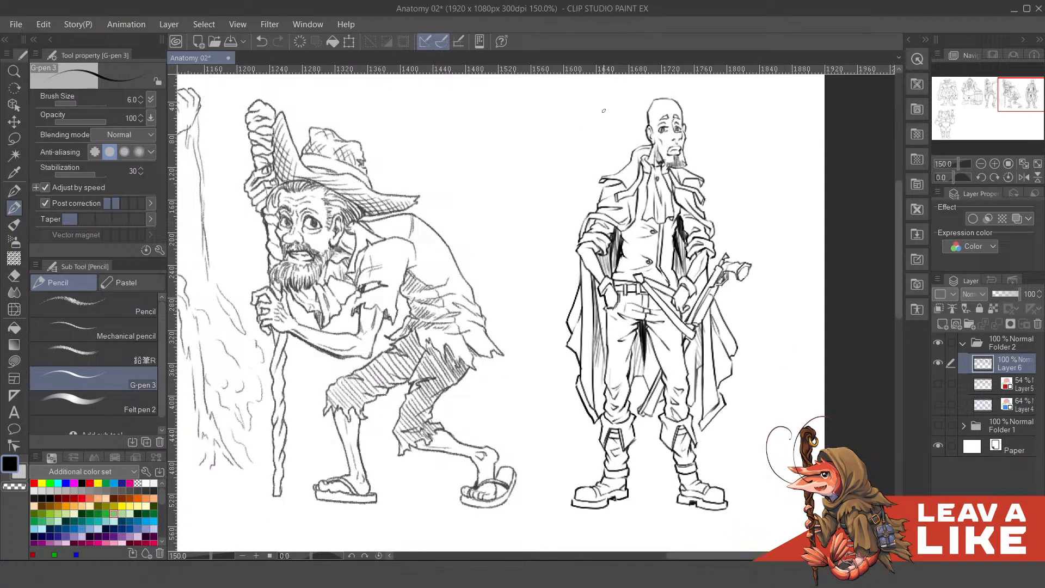
scroll(603, 110, up, 2)
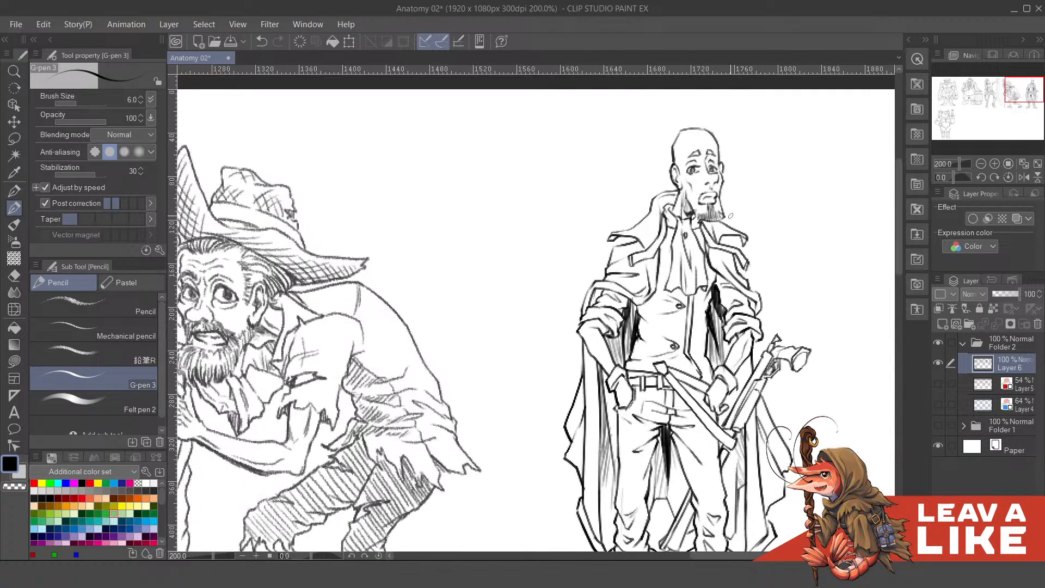
scroll(730, 216, down, 2)
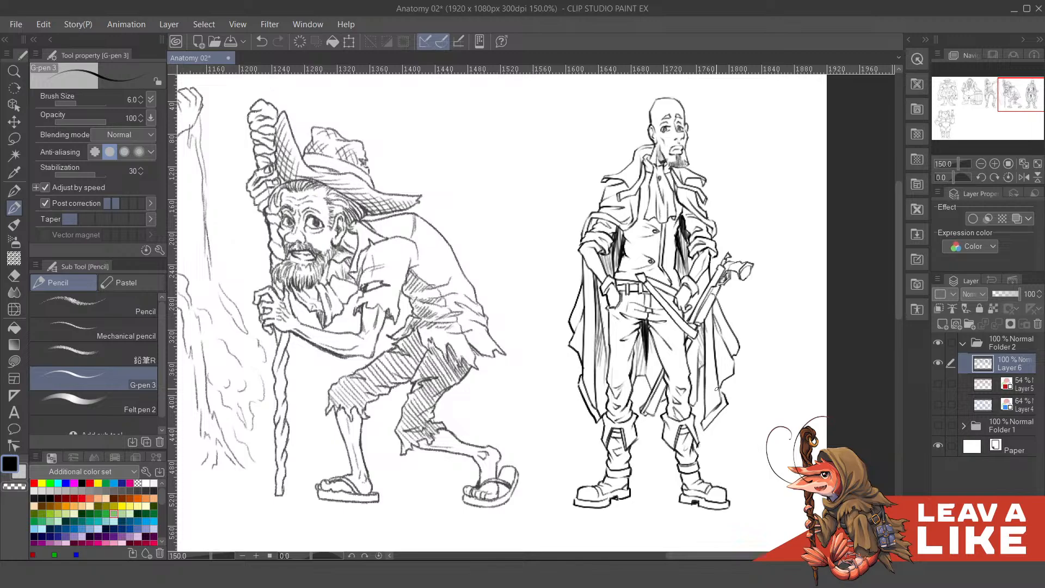
scroll(717, 389, up, 3)
drag(685, 105, 715, 278)
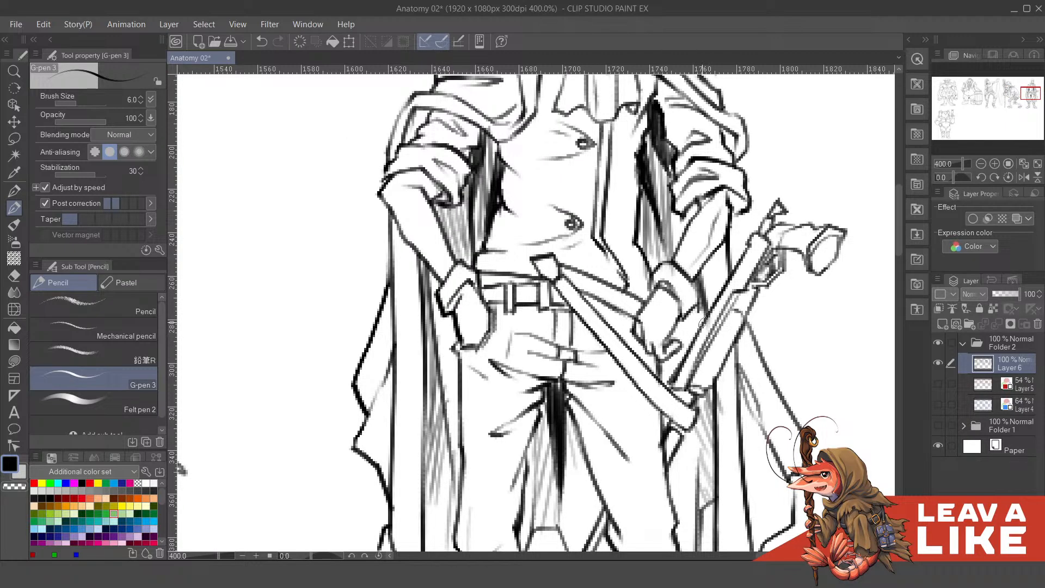
scroll(693, 326, down, 1)
scroll(699, 297, down, 1)
scroll(699, 296, down, 1)
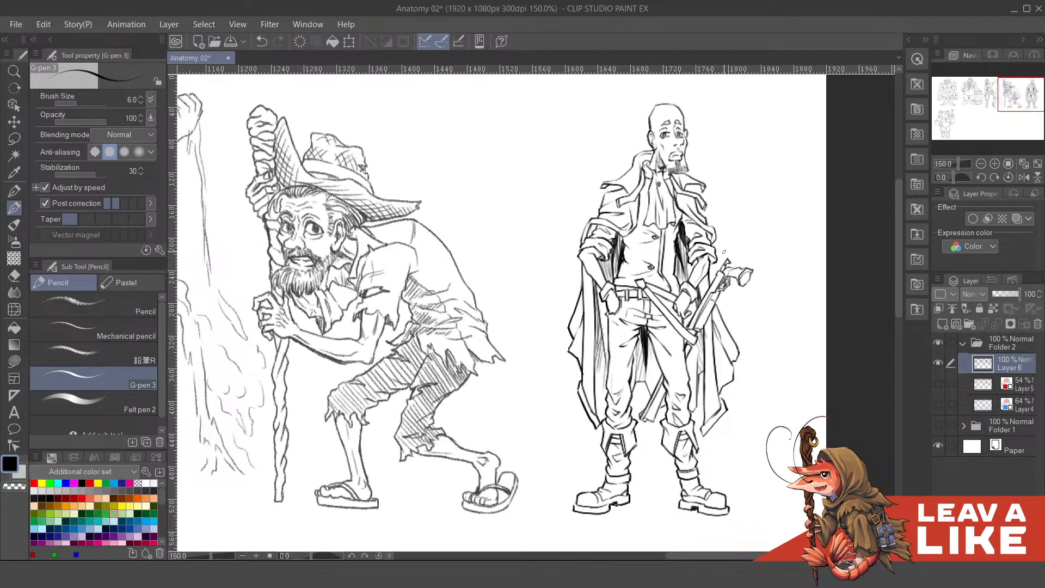
scroll(724, 251, up, 2)
scroll(724, 251, down, 4)
scroll(588, 251, up, 2)
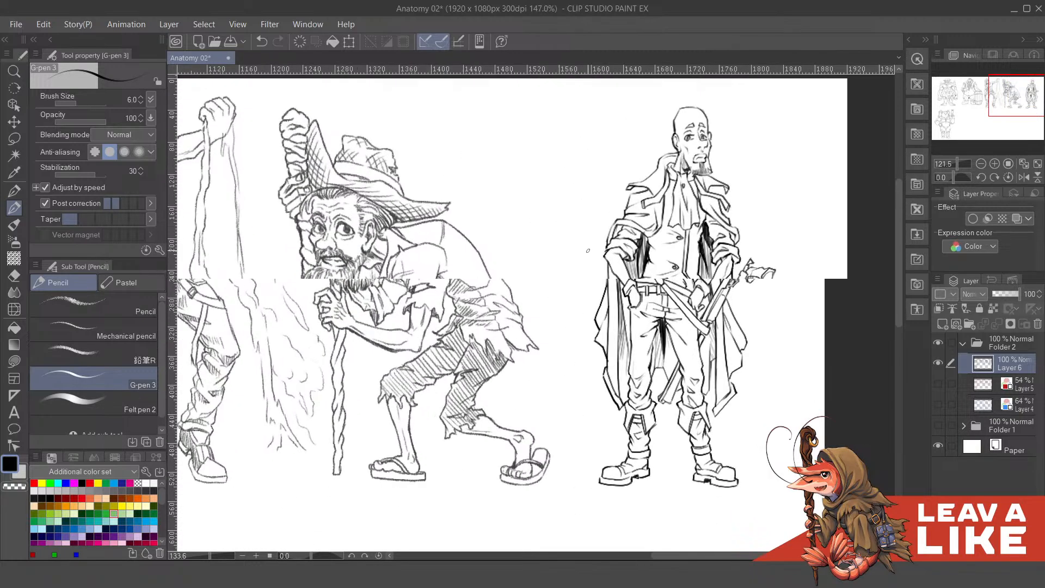
scroll(587, 251, up, 3)
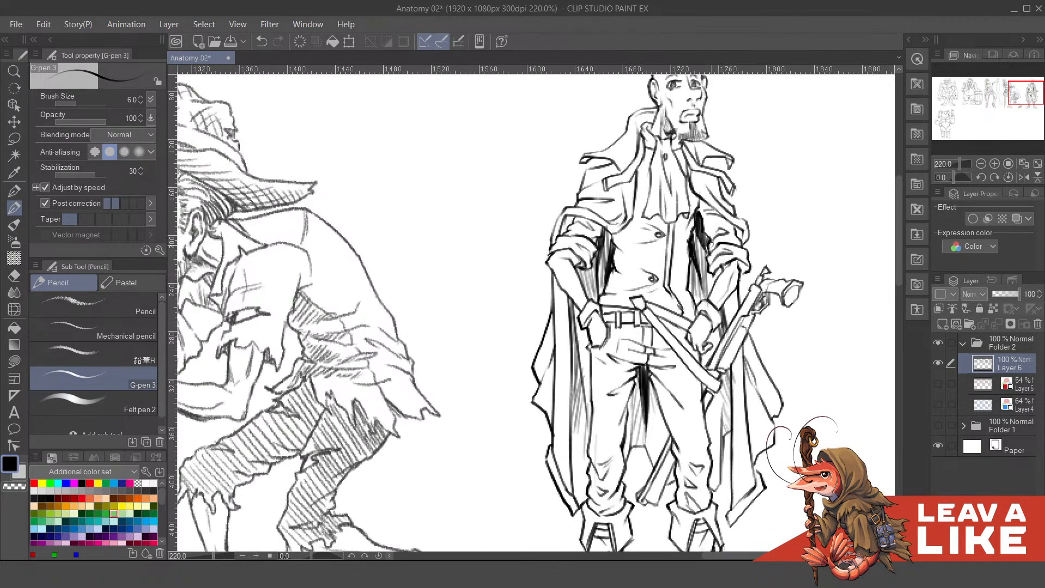
scroll(702, 246, up, 3)
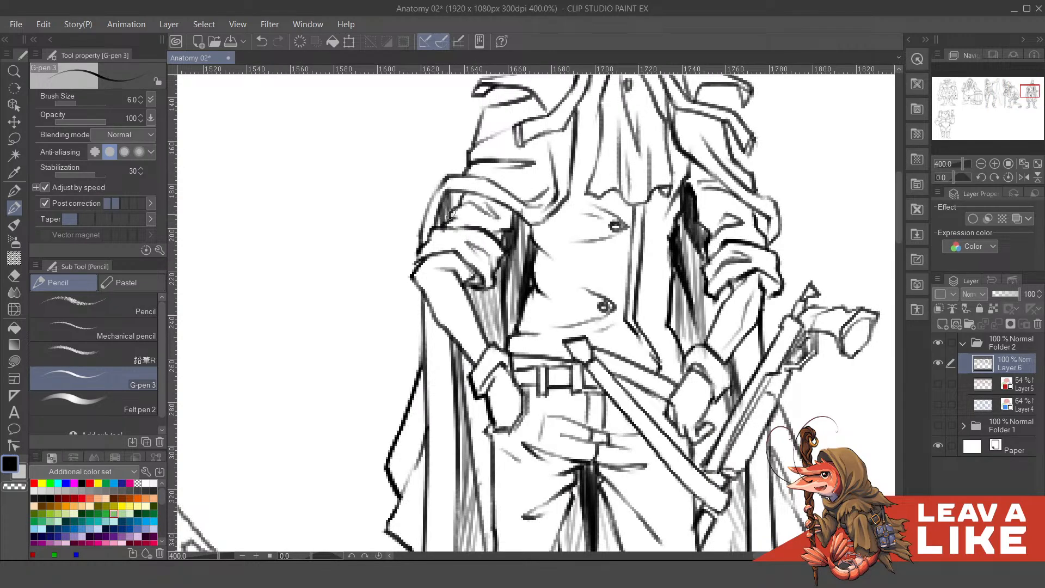
scroll(452, 214, down, 5)
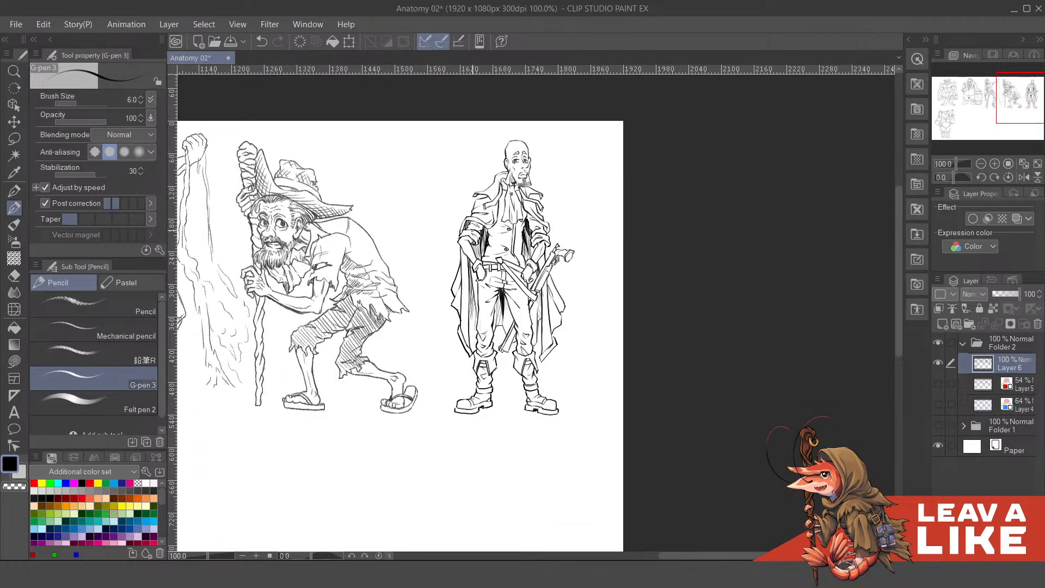
mouse_move(687, 367)
mouse_down()
mouse_move(801, 321)
mouse_move(798, 362)
mouse_up()
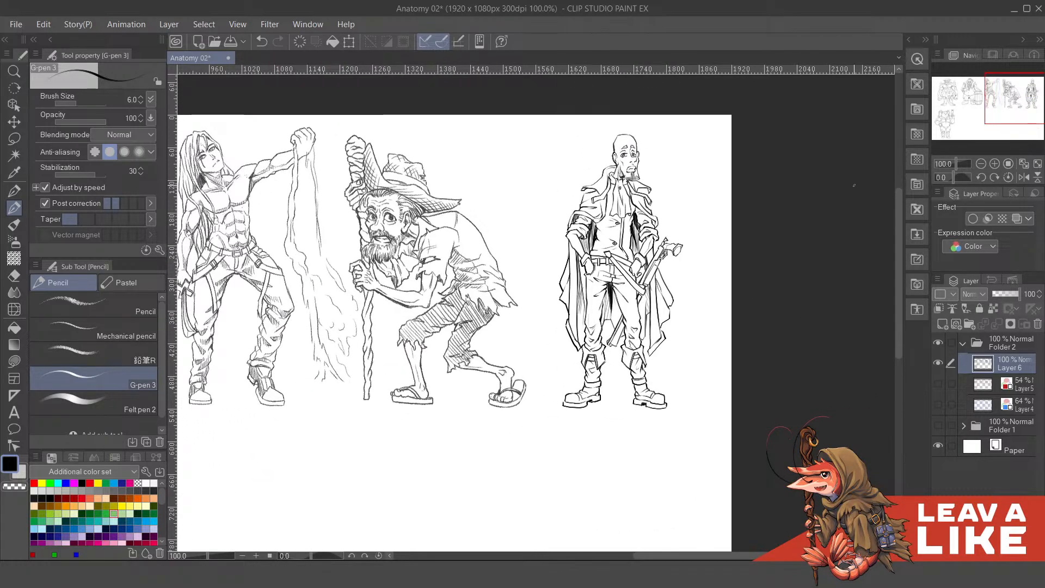
- Examine the rolled sleeves, cloak lining and torso shading of the bald man at different zoom levels
scroll(723, 287, up, 1)
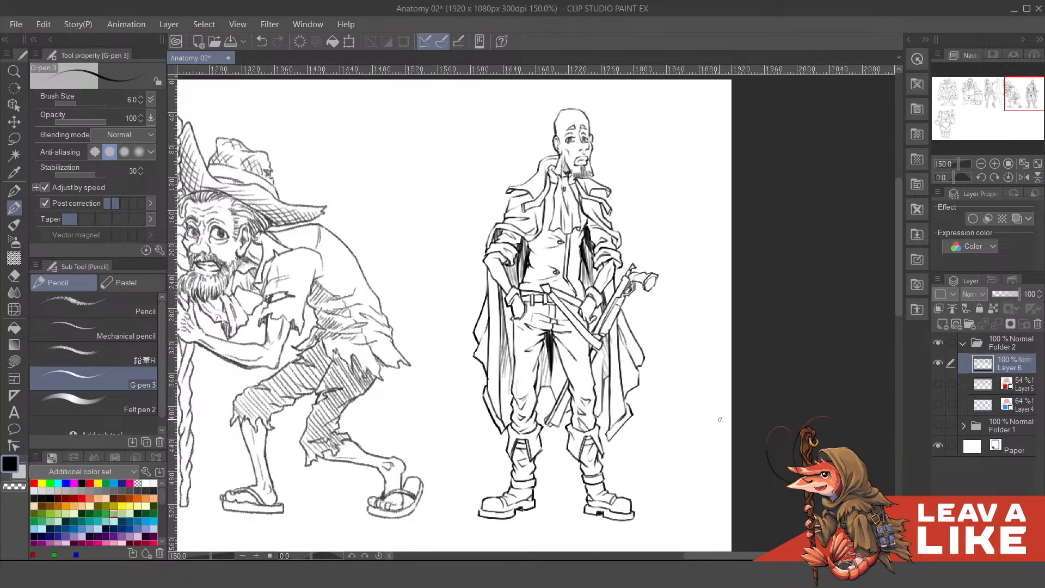
scroll(608, 422, up, 1)
drag(495, 250, 572, 383)
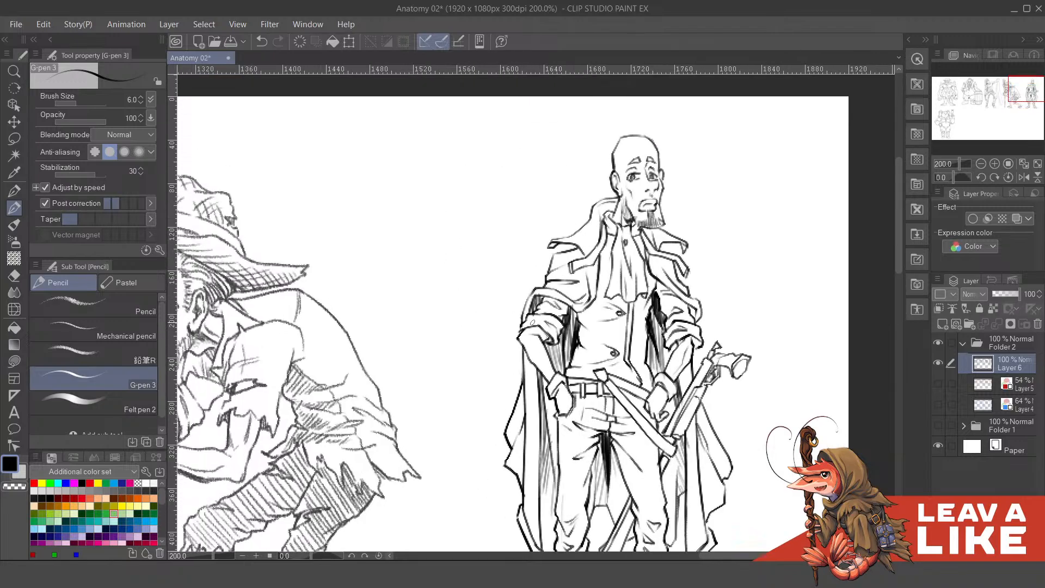
scroll(661, 261, up, 2)
drag(501, 359, 622, 306)
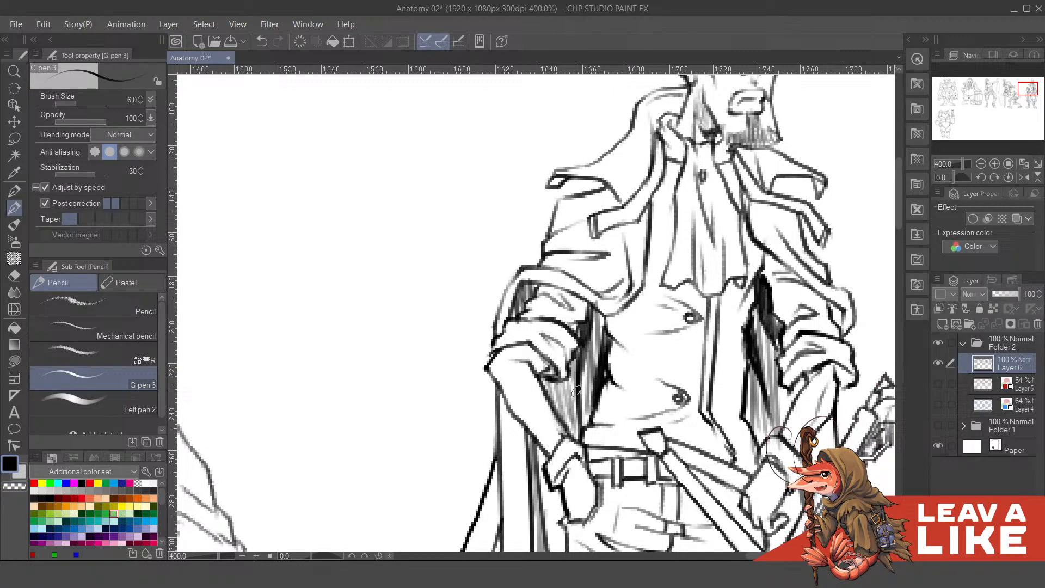
scroll(561, 414, down, 3)
scroll(553, 394, up, 1)
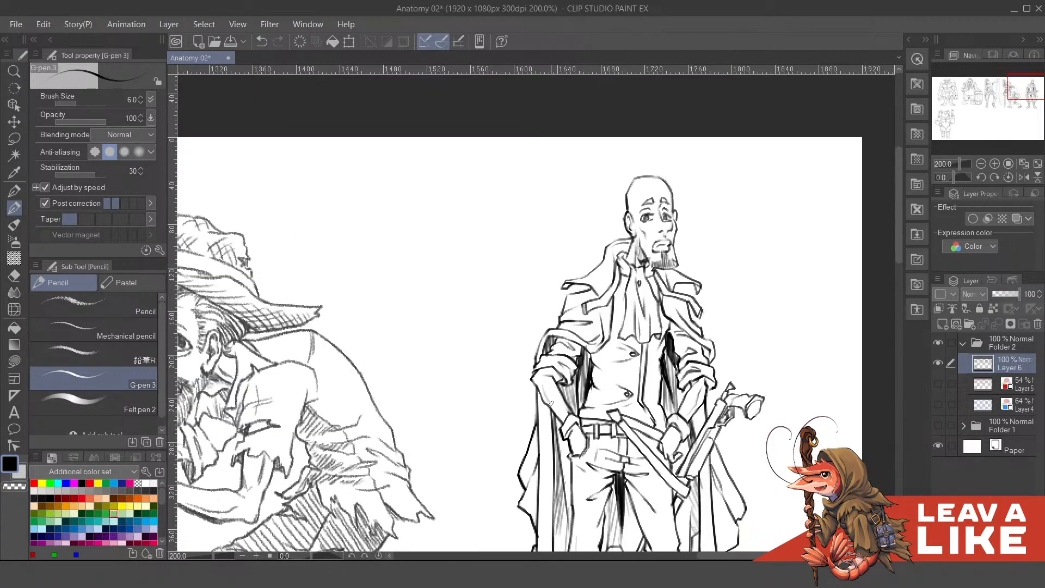
scroll(552, 394, down, 2)
scroll(553, 394, up, 2)
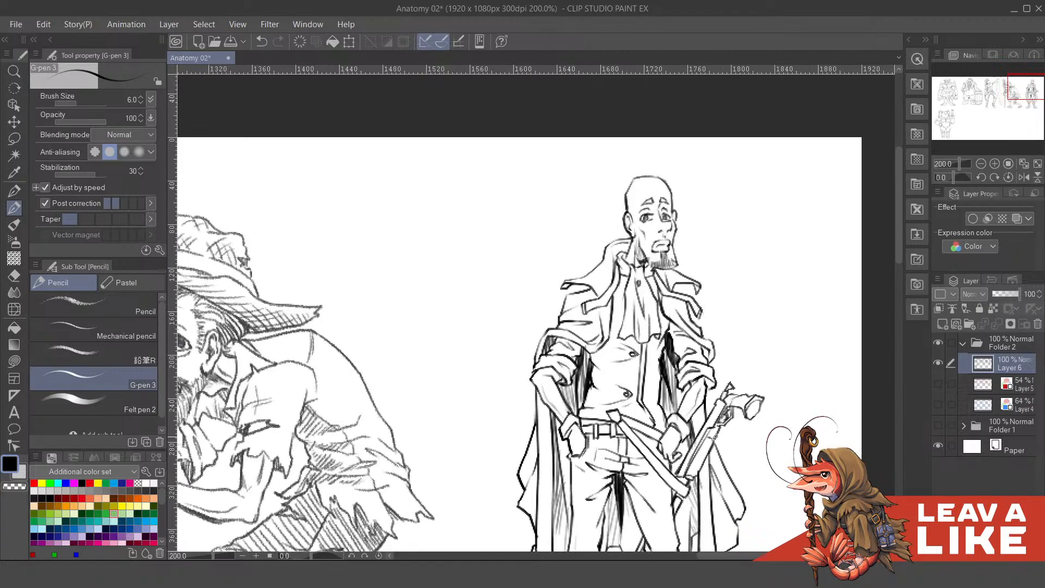
- Examine the cloaked bald man's full figure at several zoom levels against the hunched old man and the long-haired figure
scroll(676, 268, down, 1)
drag(773, 469, 728, 374)
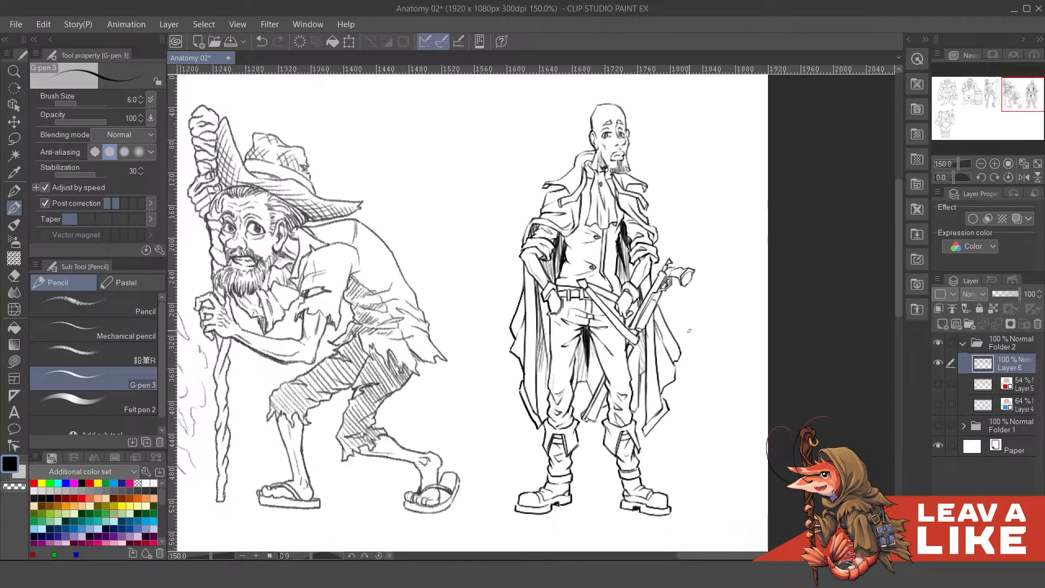
scroll(685, 327, down, 1)
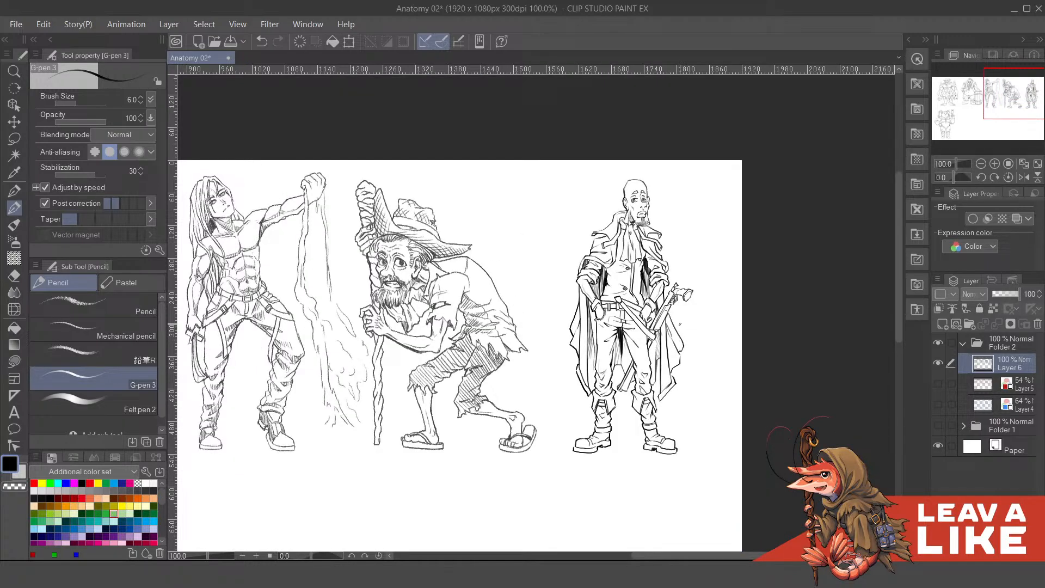
scroll(724, 262, up, 1)
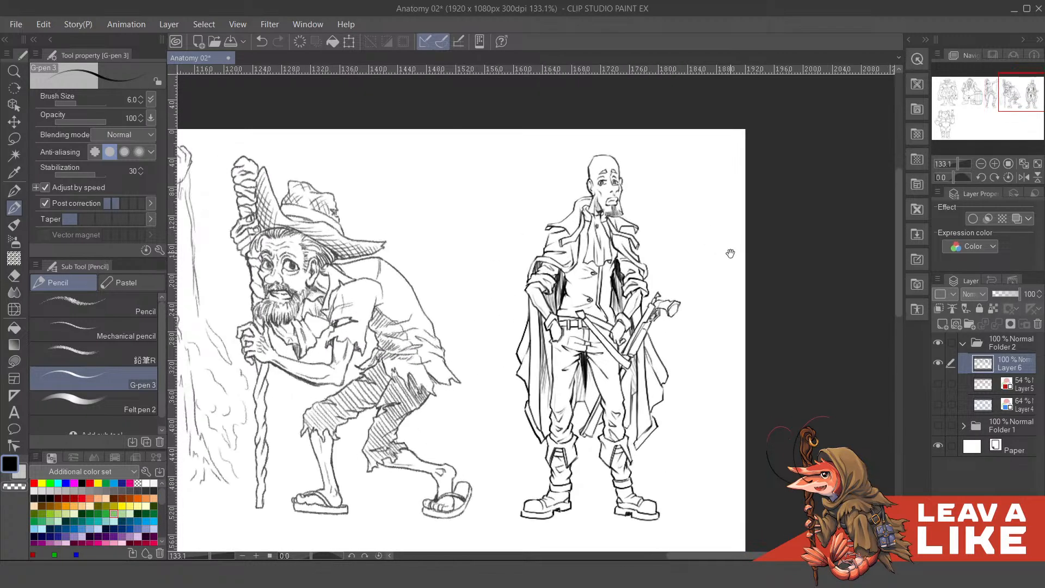
drag(730, 252, 765, 278)
scroll(762, 277, up, 1)
scroll(721, 300, down, 1)
drag(724, 311, 793, 254)
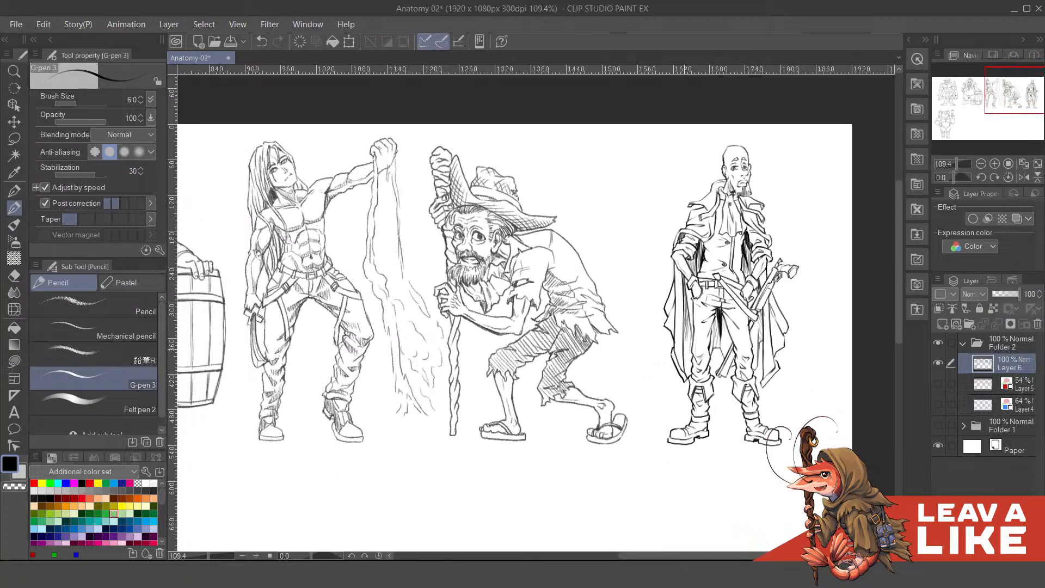
drag(806, 358, 781, 377)
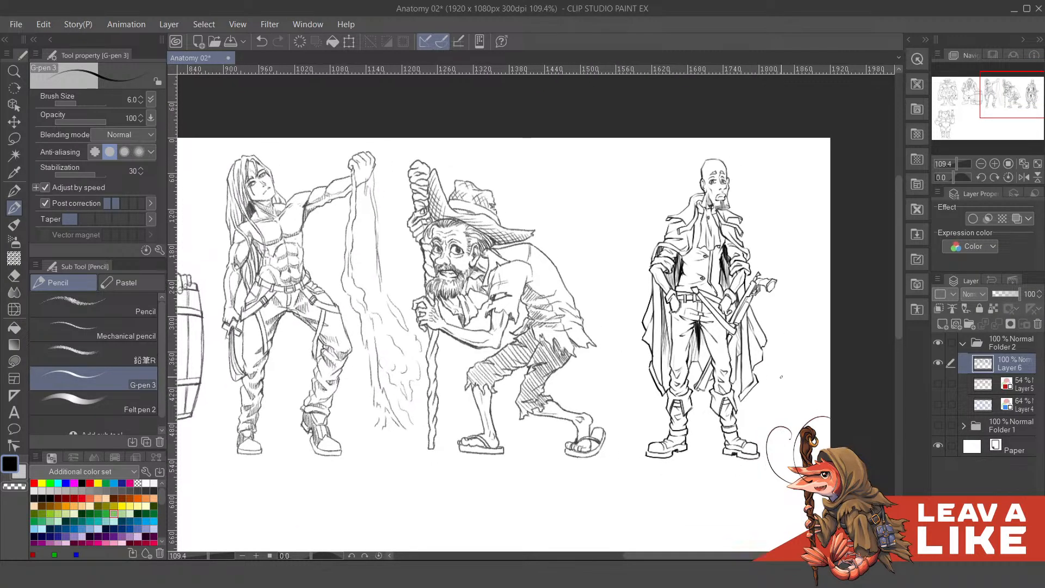
scroll(783, 229, up, 3)
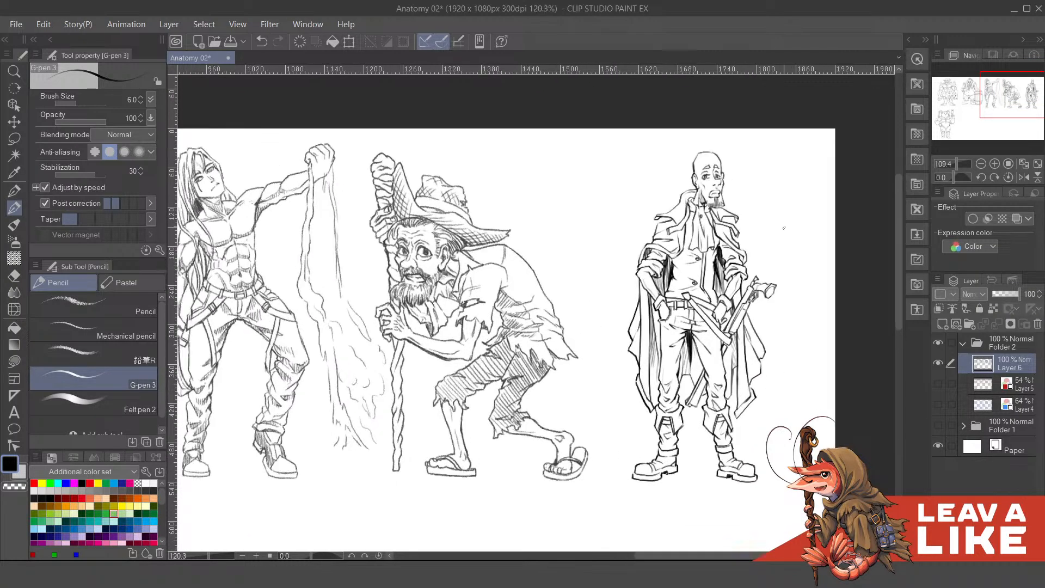
drag(782, 233, 782, 192)
drag(775, 276, 772, 270)
scroll(757, 285, down, 1)
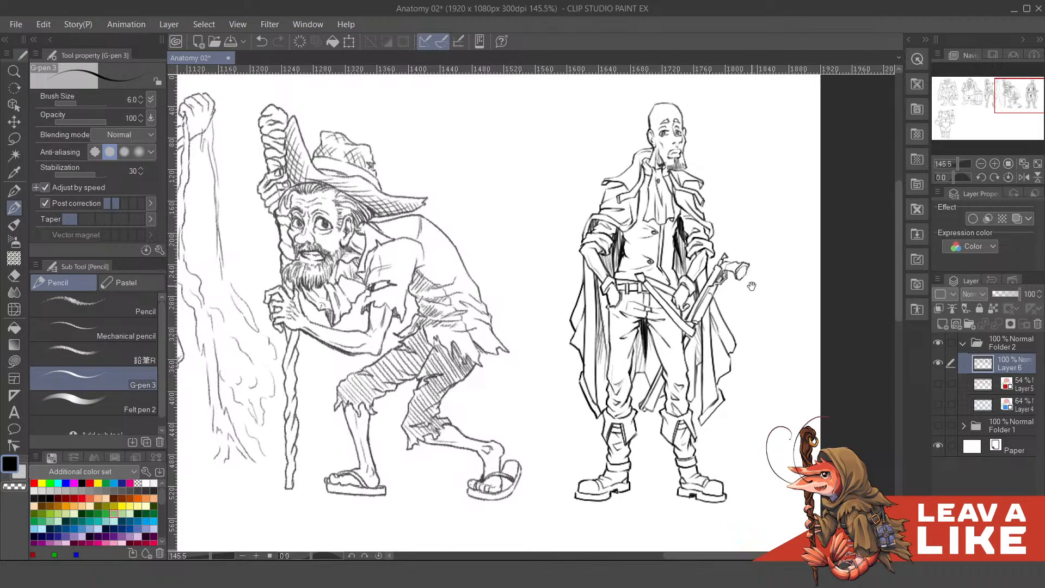
scroll(779, 333, down, 1)
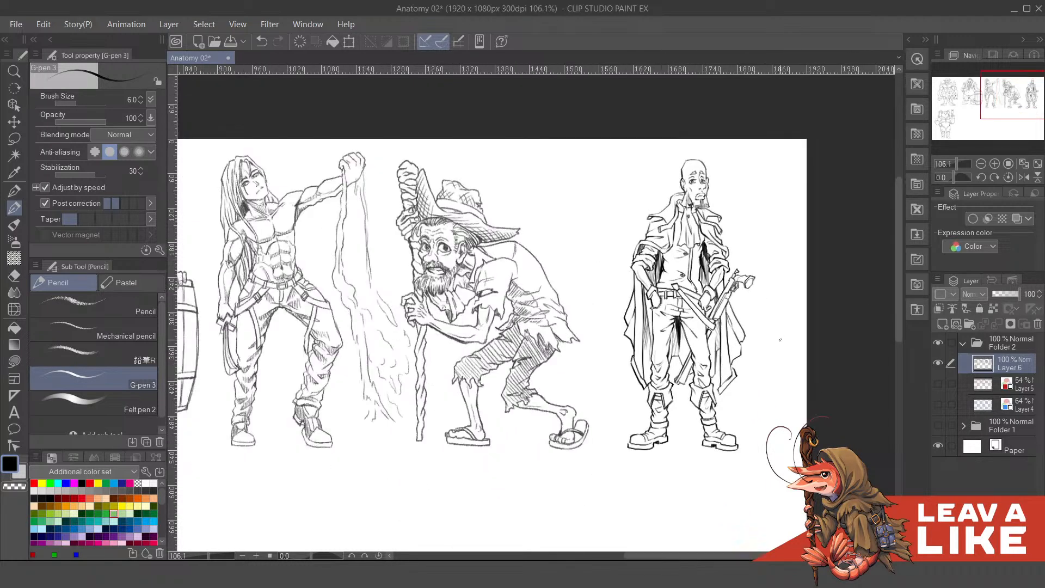
scroll(781, 338, down, 2)
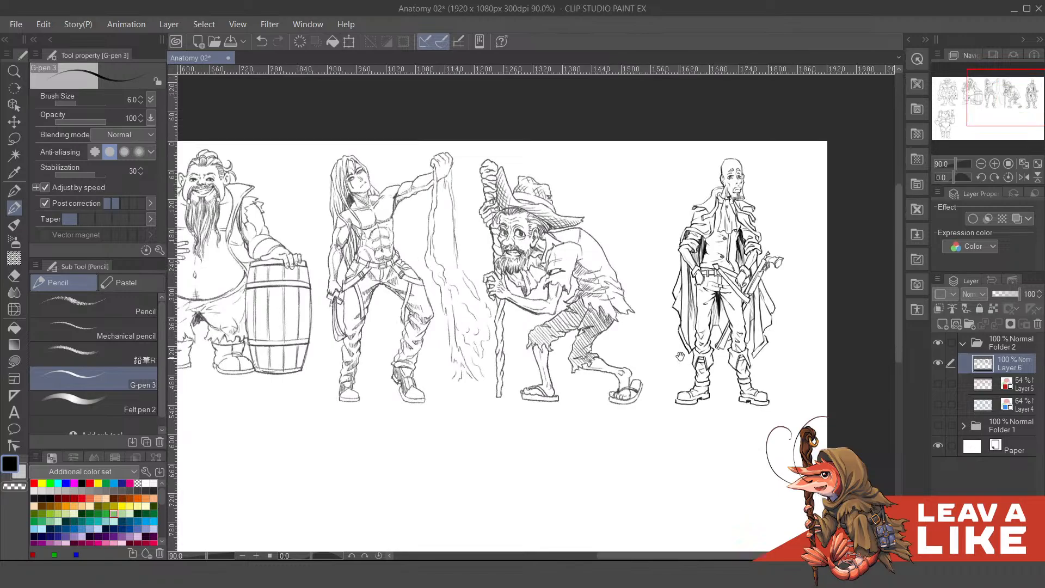
- Compare the armoured bear's ink with the blue rough sketch by toggling the visibility of Layer 4 and Layer 6
drag(682, 357, 727, 322)
drag(447, 393, 777, 278)
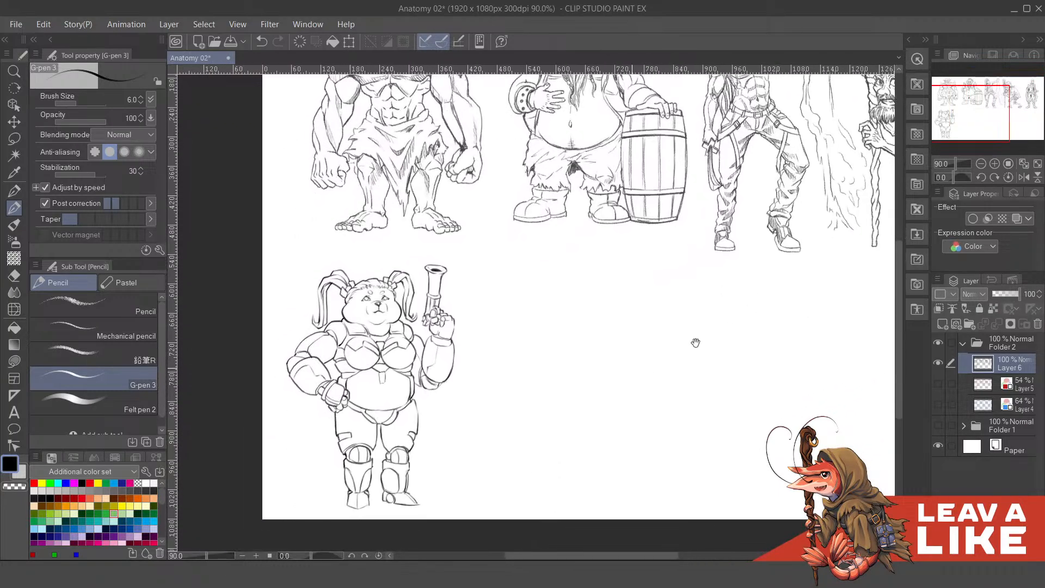
drag(695, 343, 778, 316)
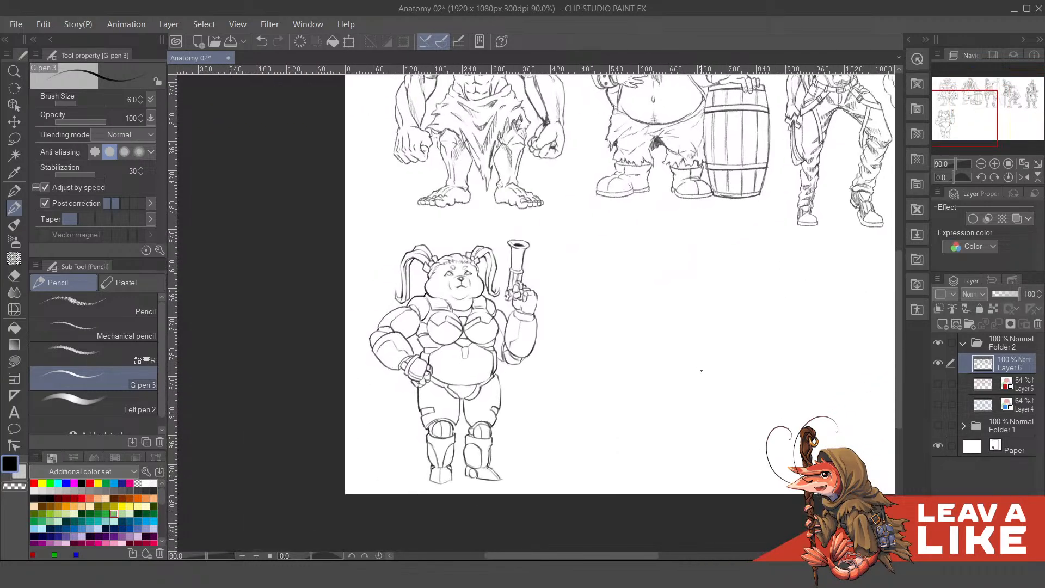
click(939, 406)
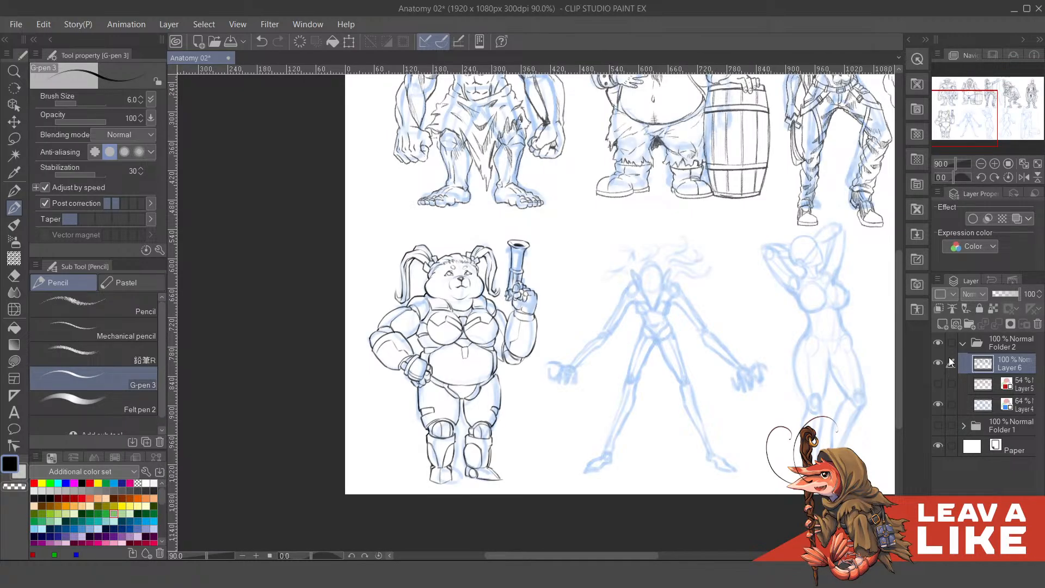
click(937, 363)
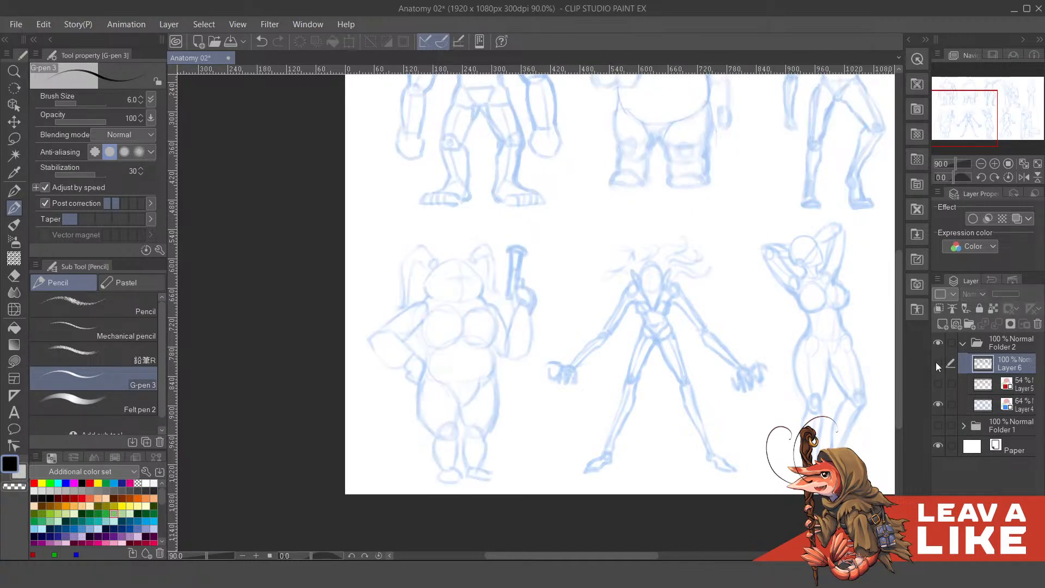
click(936, 363)
drag(816, 400, 762, 402)
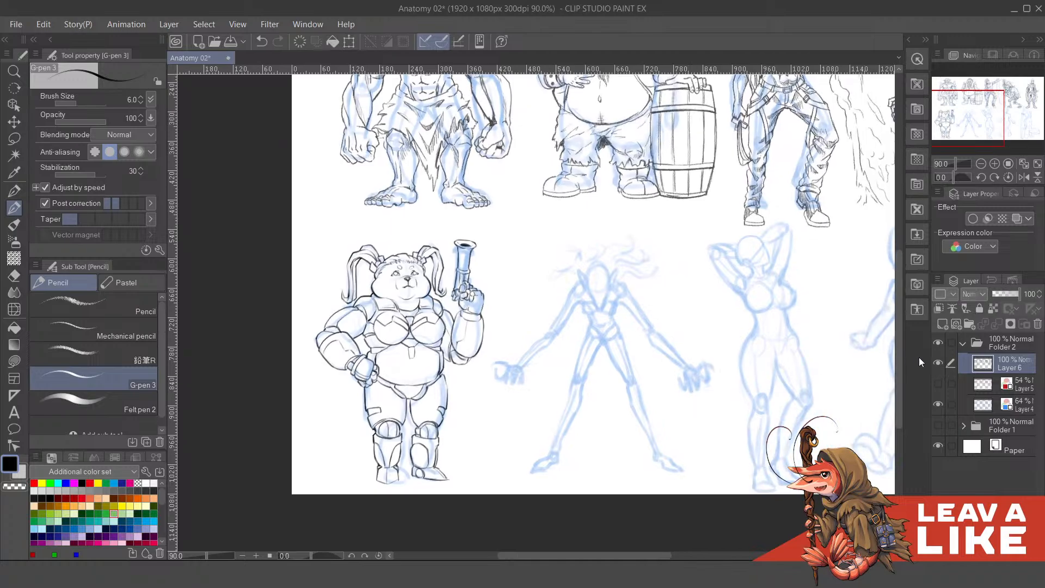
click(937, 404)
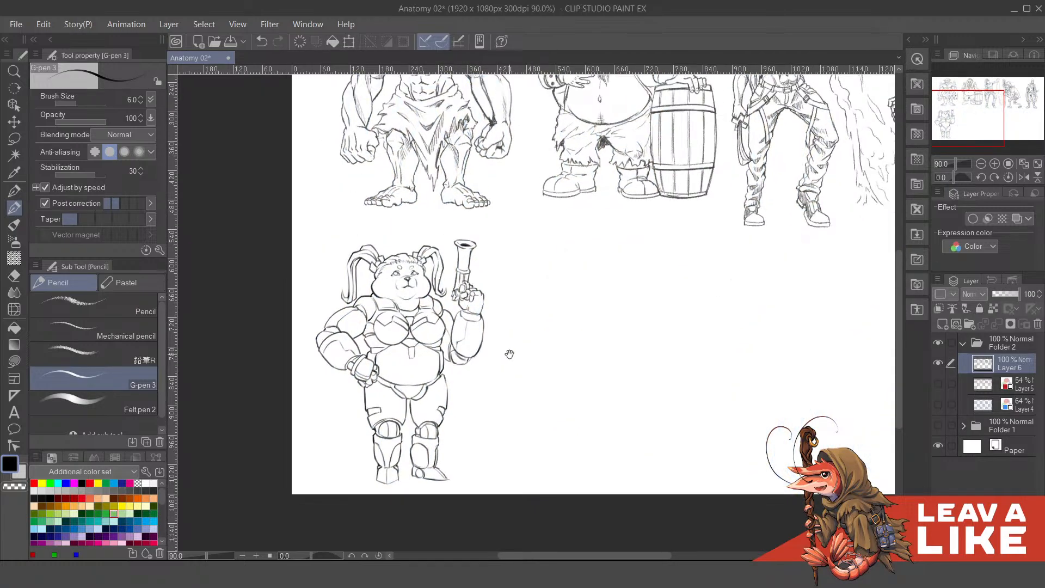
- Examine the armoured bear's line art from the pigtails and raised gun down to the boots
drag(509, 355, 578, 346)
scroll(500, 324, up, 2)
scroll(461, 306, up, 3)
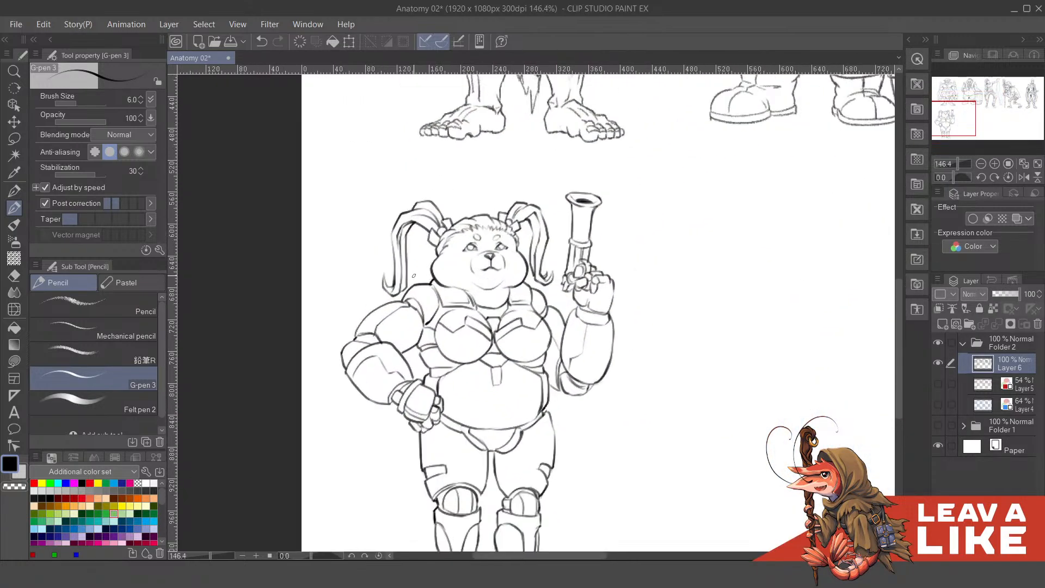
drag(562, 419, 555, 358)
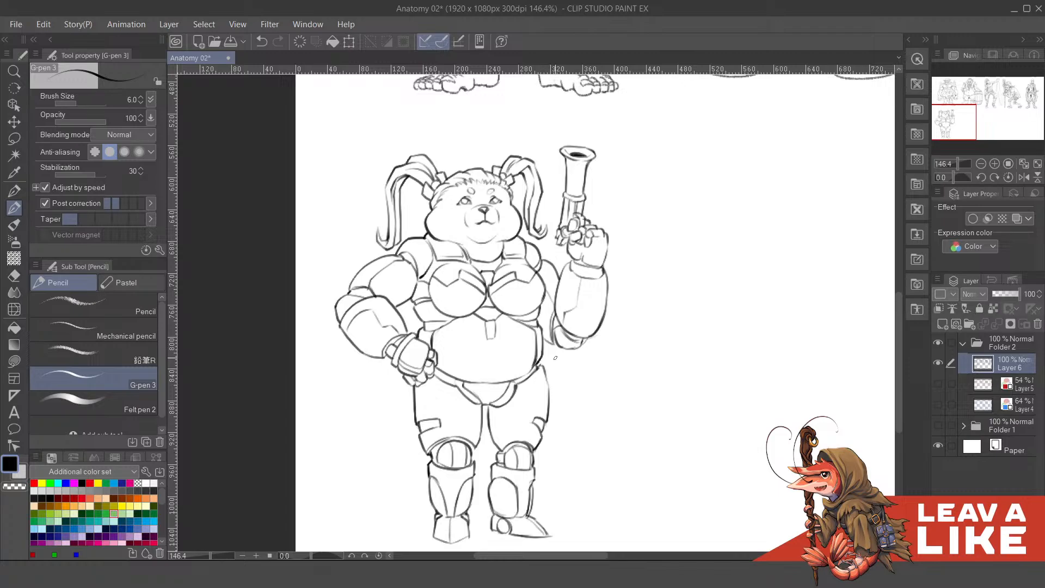
scroll(601, 298, up, 1)
scroll(601, 298, down, 5)
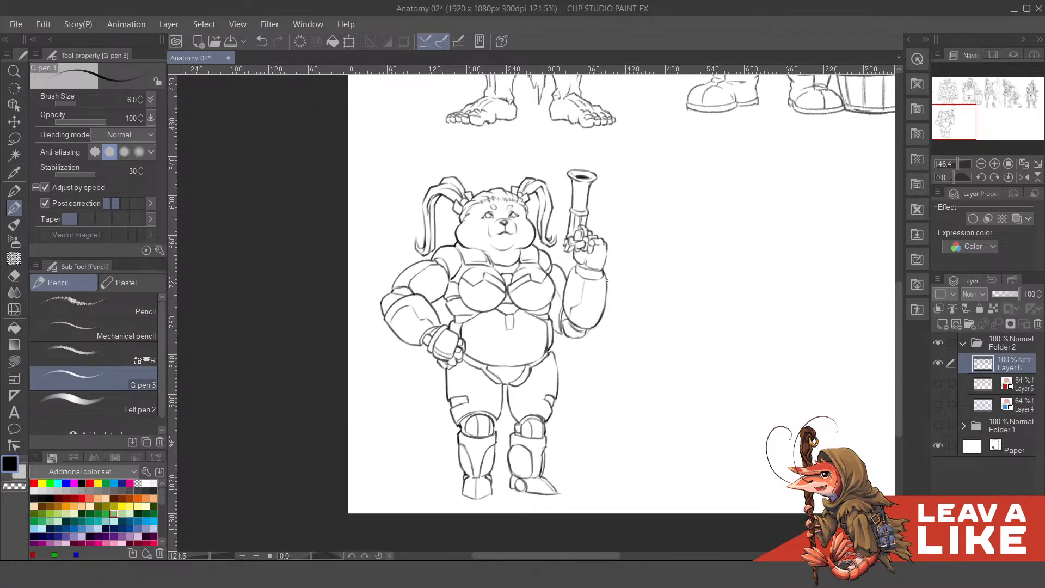
drag(630, 353, 595, 330)
scroll(548, 288, up, 2)
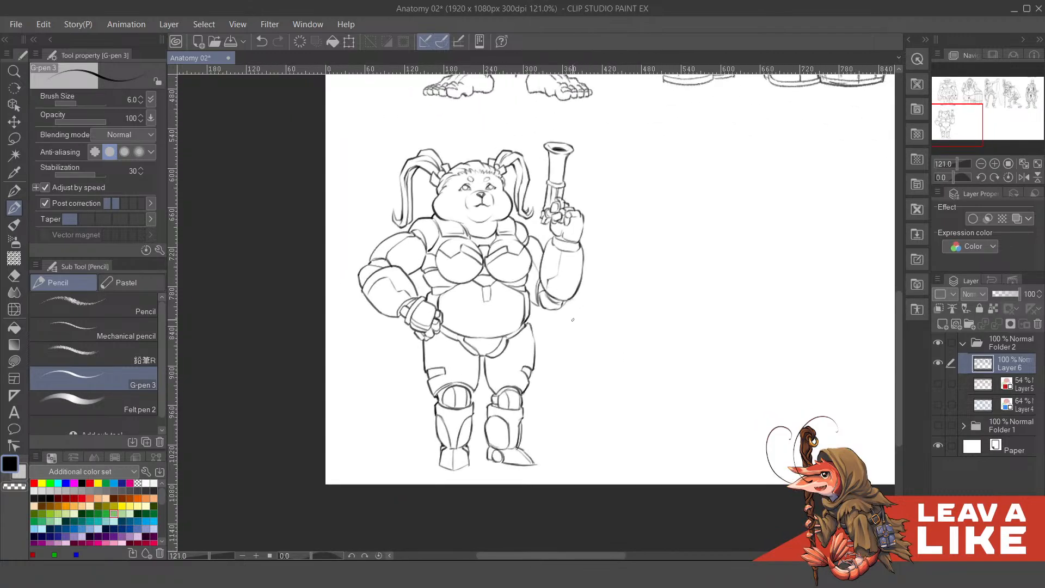
drag(612, 387, 573, 376)
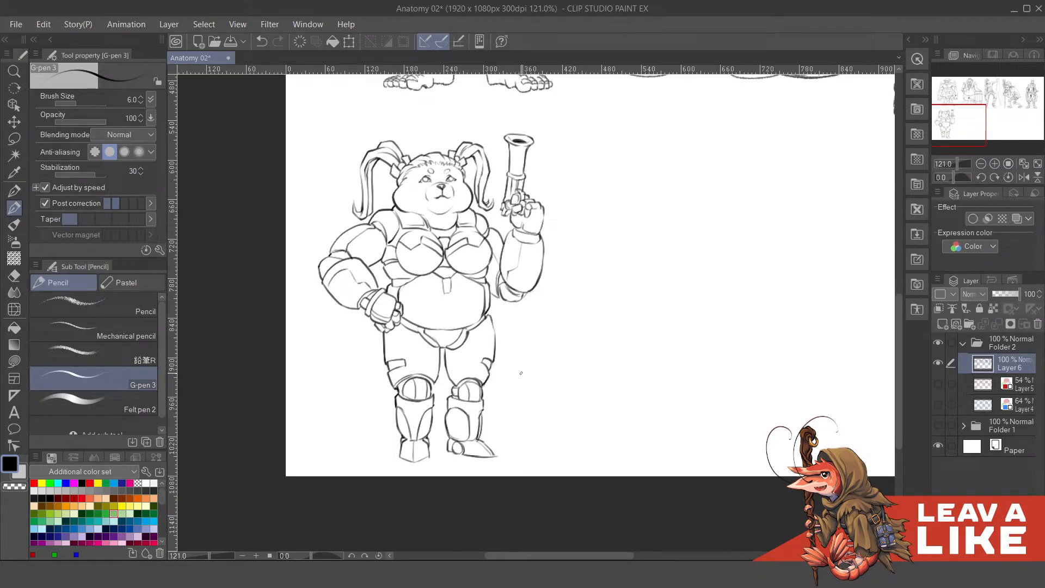
drag(590, 324, 580, 348)
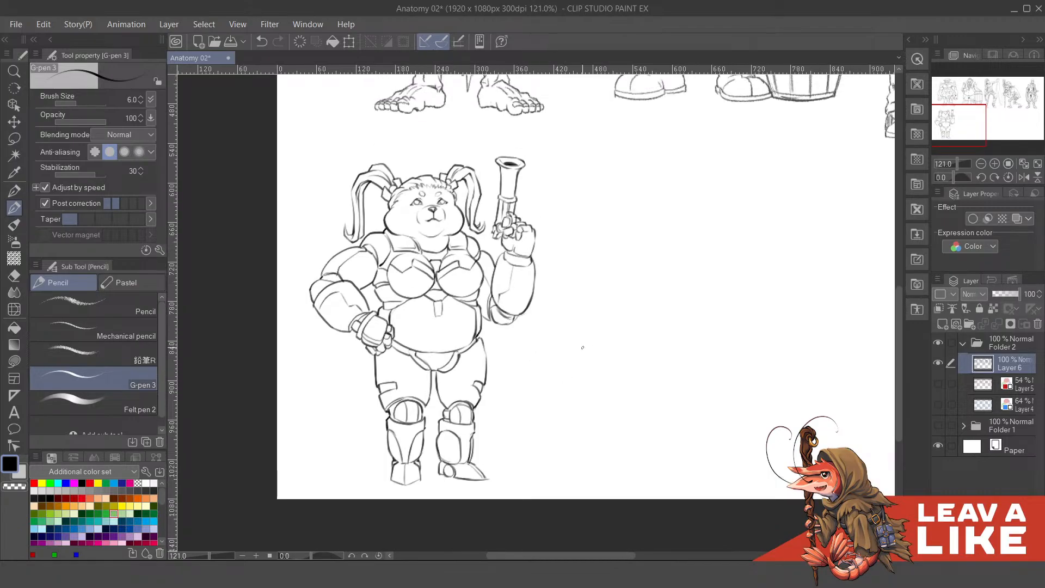
- Compare the armoured bear with the barefoot brute and the barrel man in the row above
scroll(582, 343, down, 2)
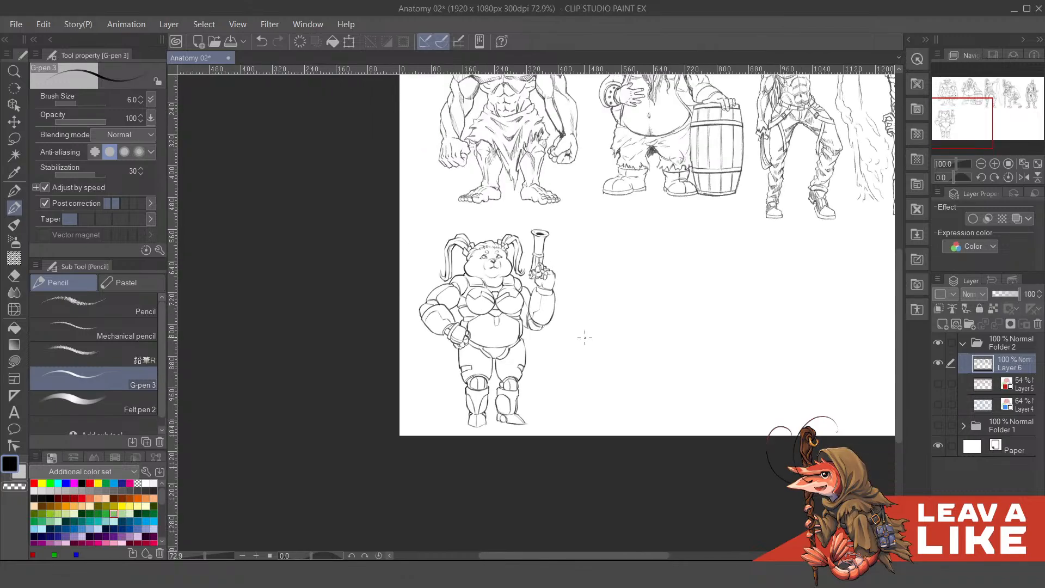
scroll(506, 315, up, 2)
scroll(590, 357, down, 2)
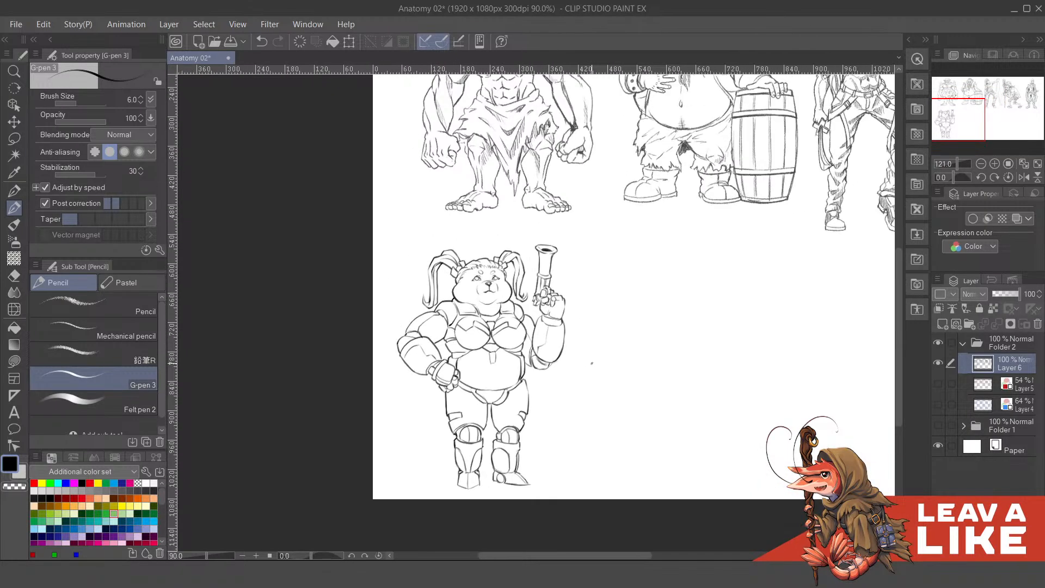
drag(664, 354, 628, 363)
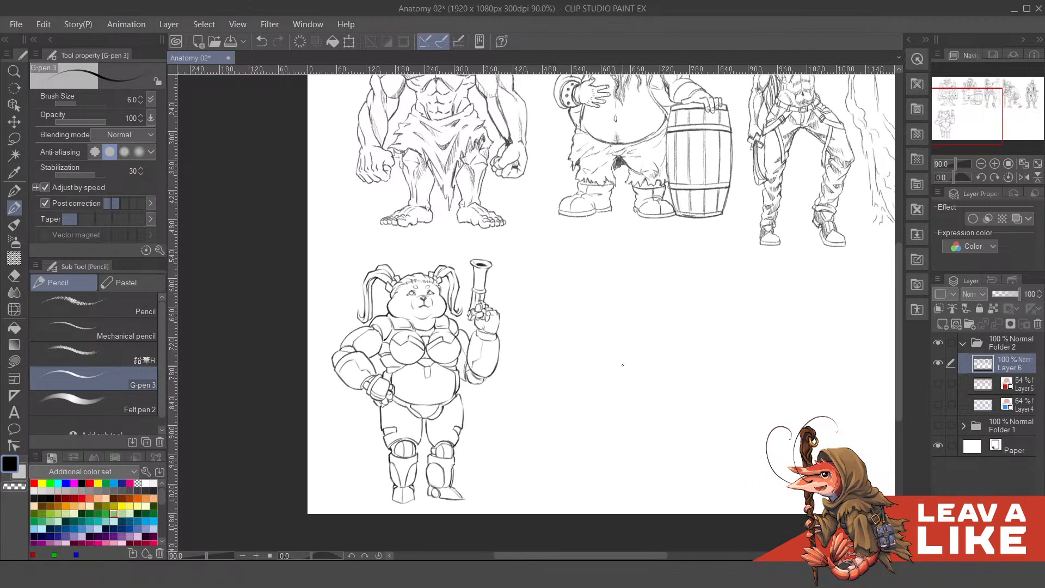
drag(728, 289, 705, 337)
drag(607, 411, 623, 322)
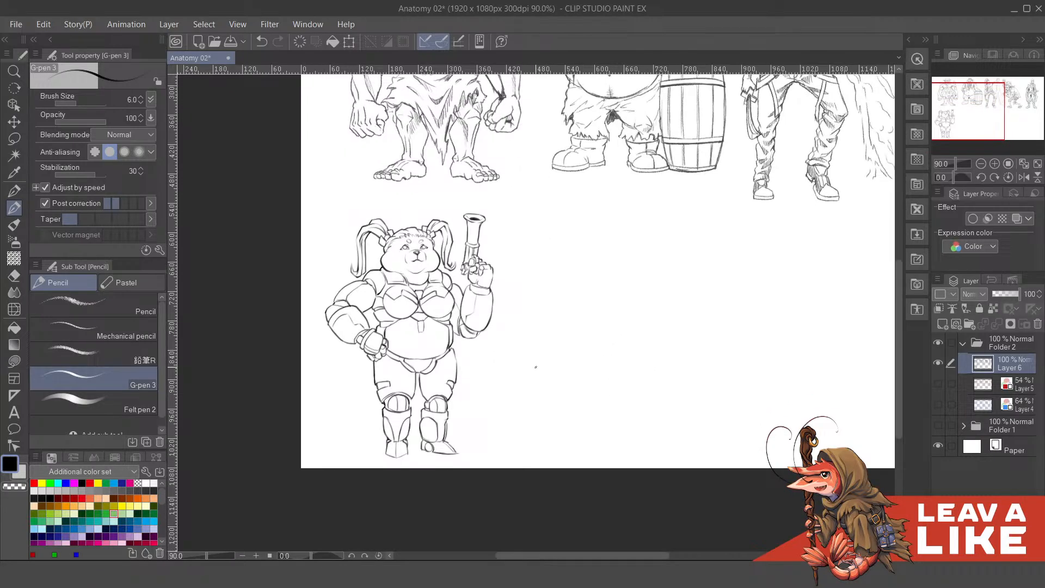
drag(532, 386, 589, 392)
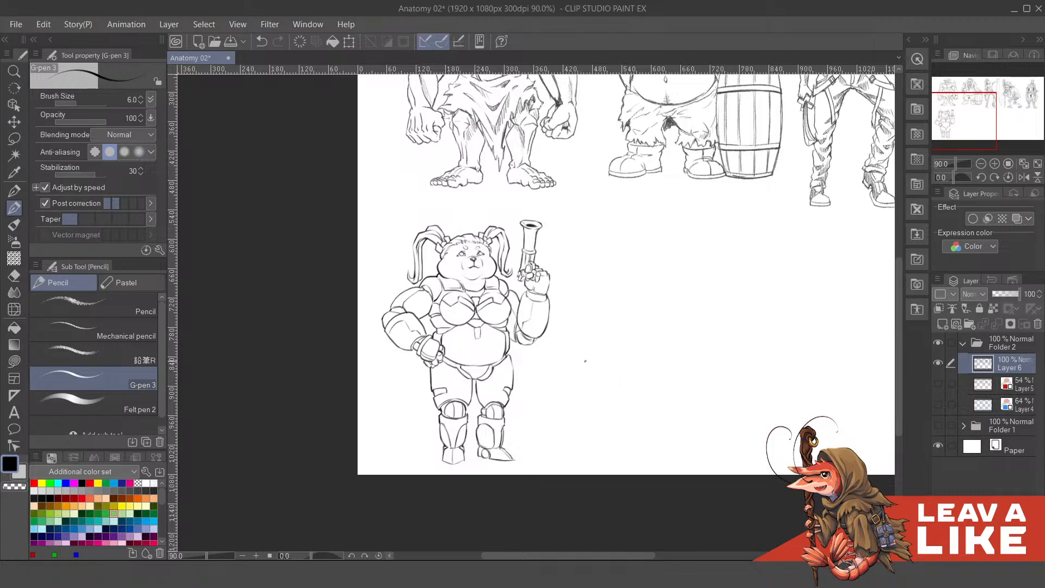
- Ink the palm curve and rounded plate on the bear's gun-holding glove, showing Layer 5's red sketch only as a temporary guide
scroll(585, 361, up, 4)
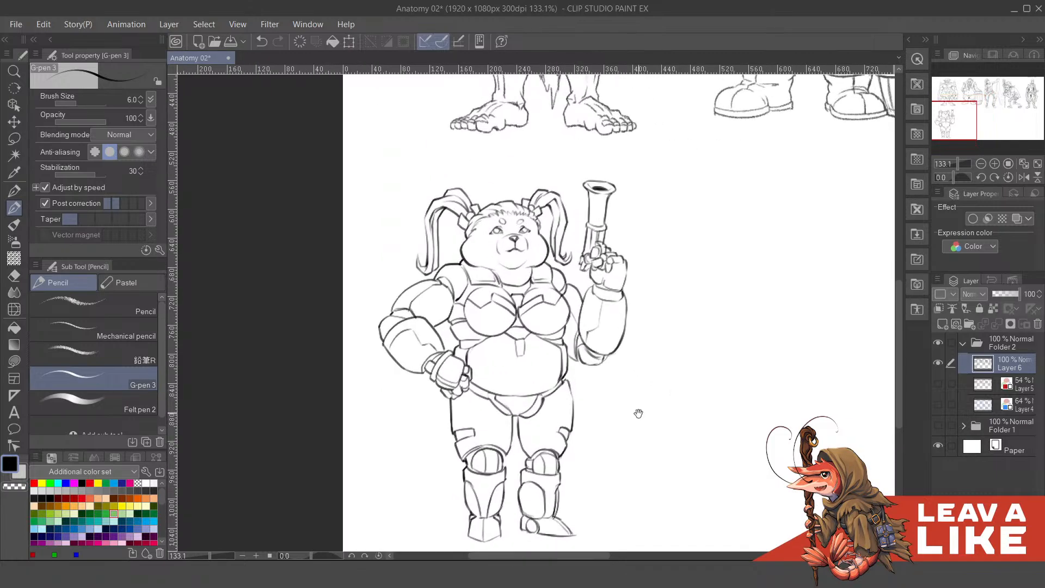
drag(638, 413, 638, 360)
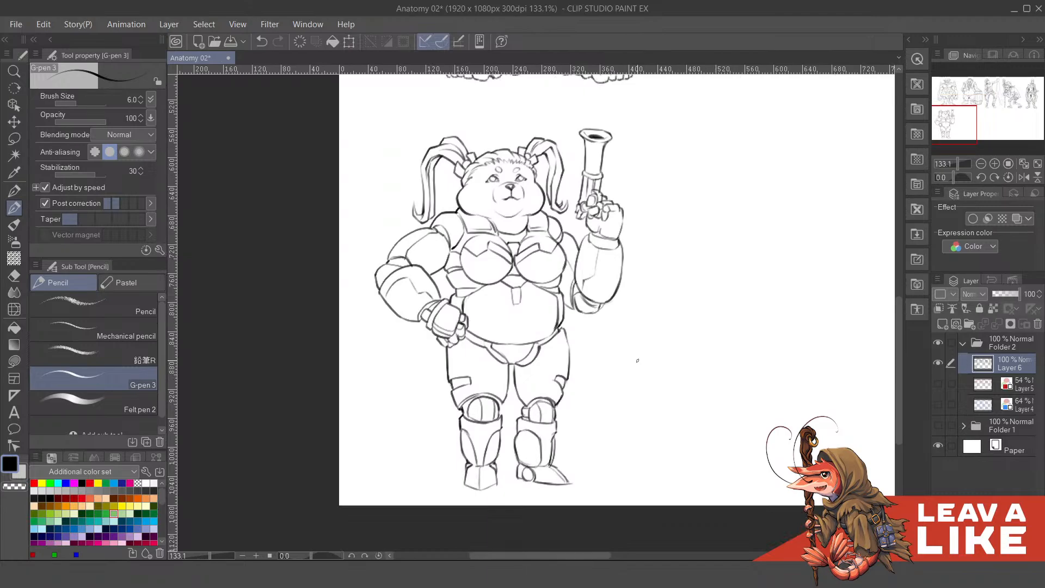
click(937, 383)
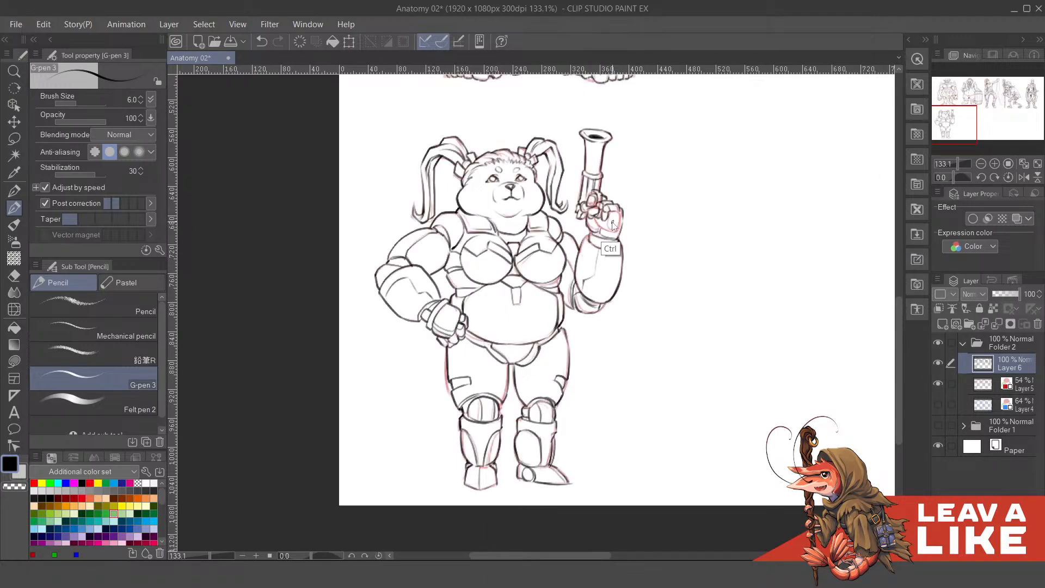
scroll(612, 223, up, 6)
mouse_move(520, 247)
mouse_down()
mouse_move(578, 317)
mouse_move(653, 327)
mouse_move(676, 247)
mouse_up()
mouse_move(617, 217)
mouse_down()
mouse_move(681, 238)
mouse_move(675, 227)
mouse_move(631, 254)
mouse_move(621, 222)
mouse_move(628, 291)
mouse_move(605, 294)
mouse_move(656, 324)
mouse_up()
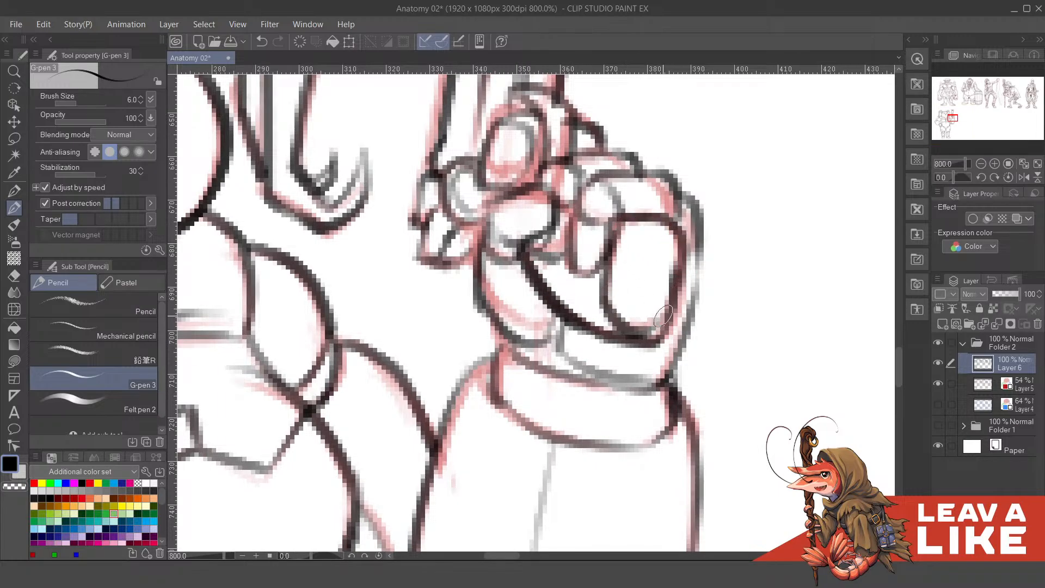
scroll(662, 316, down, 6)
click(938, 383)
scroll(724, 237, up, 1)
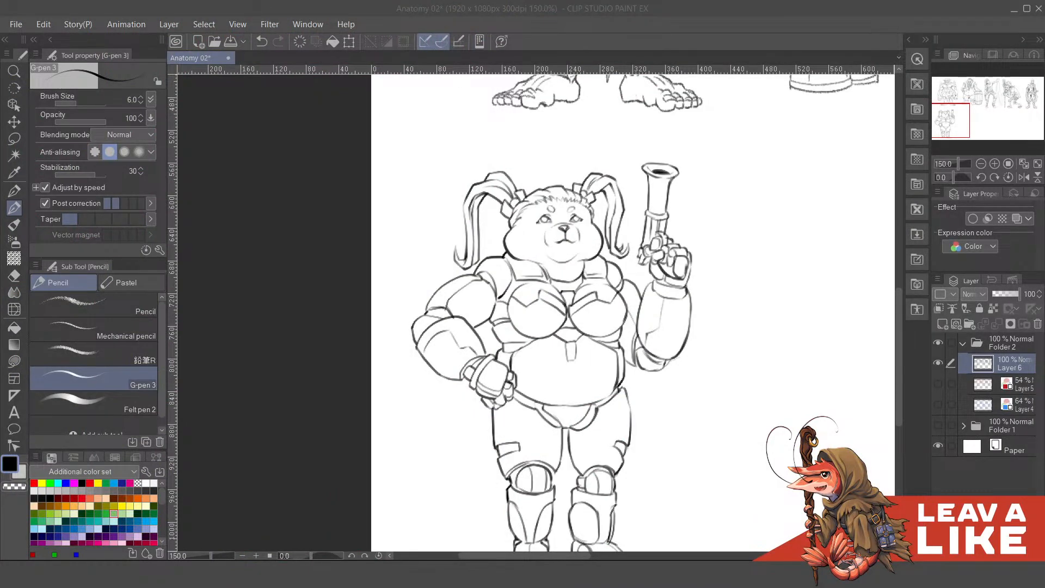
- Review the bear's reworked gun hand at several zoom levels, with the figures above in view
click(449, 357)
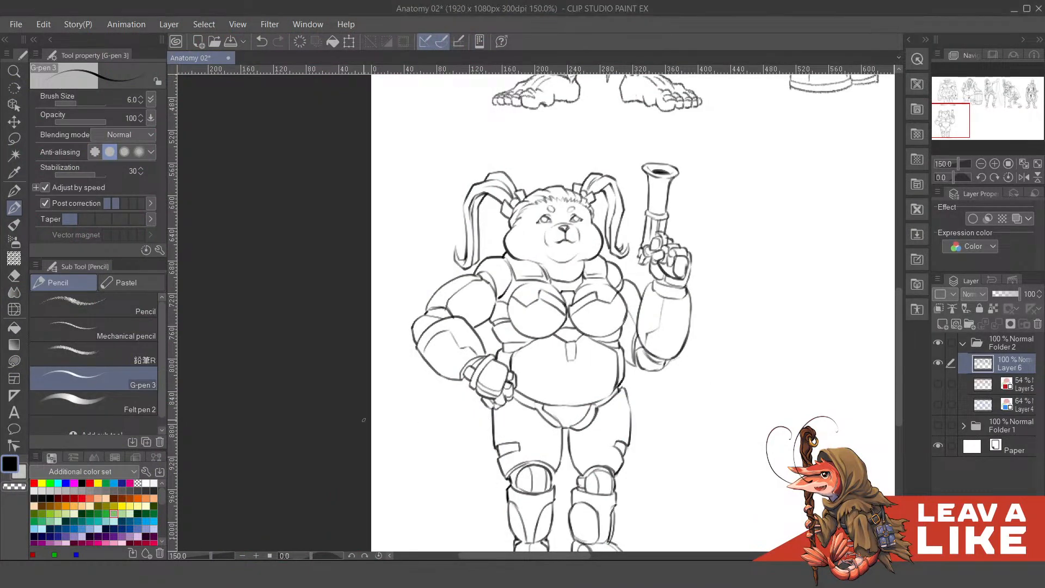
scroll(541, 166, down, 3)
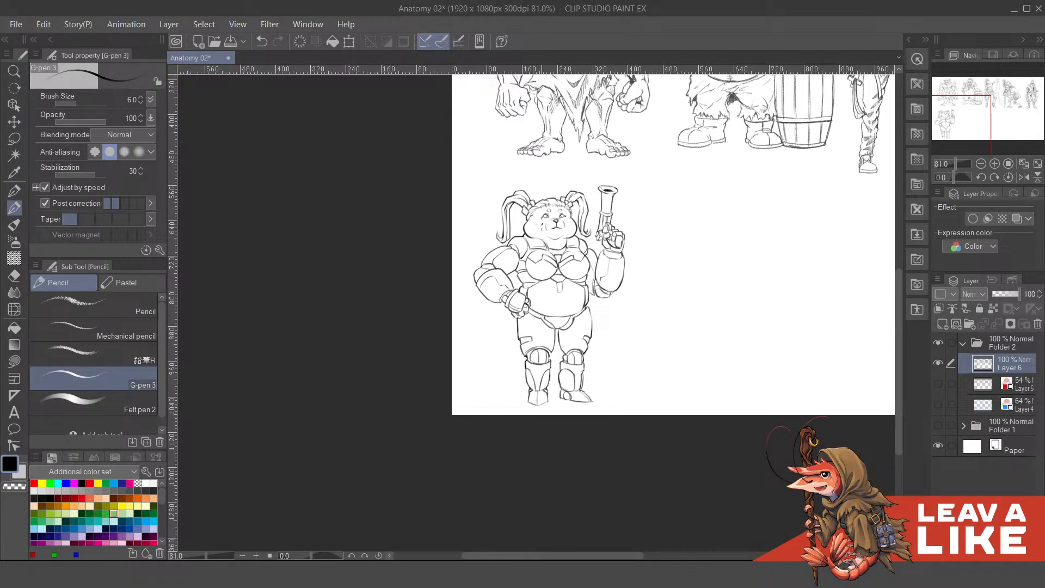
scroll(541, 162, up, 3)
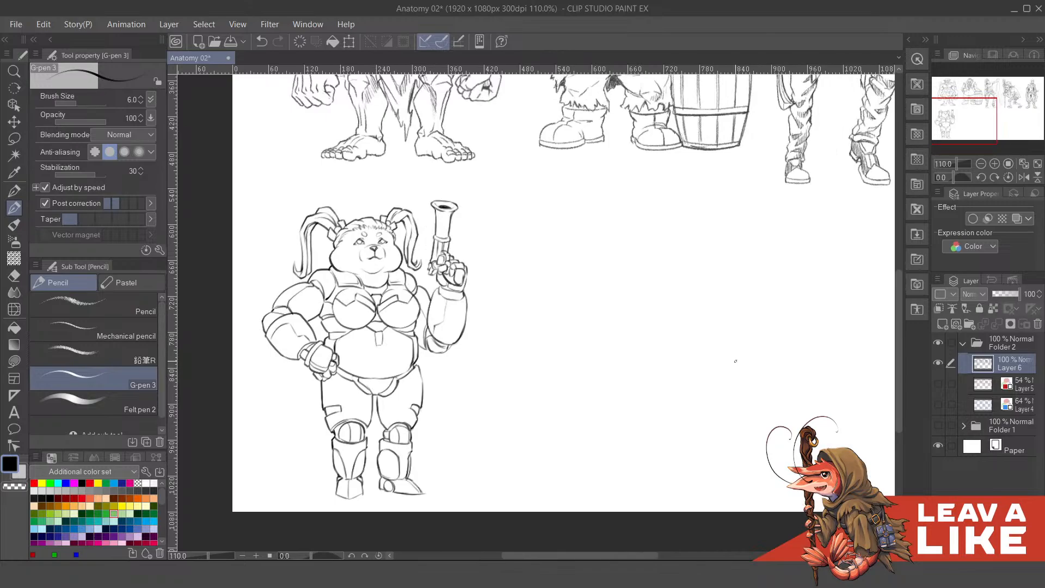
scroll(734, 361, down, 2)
scroll(551, 396, up, 1)
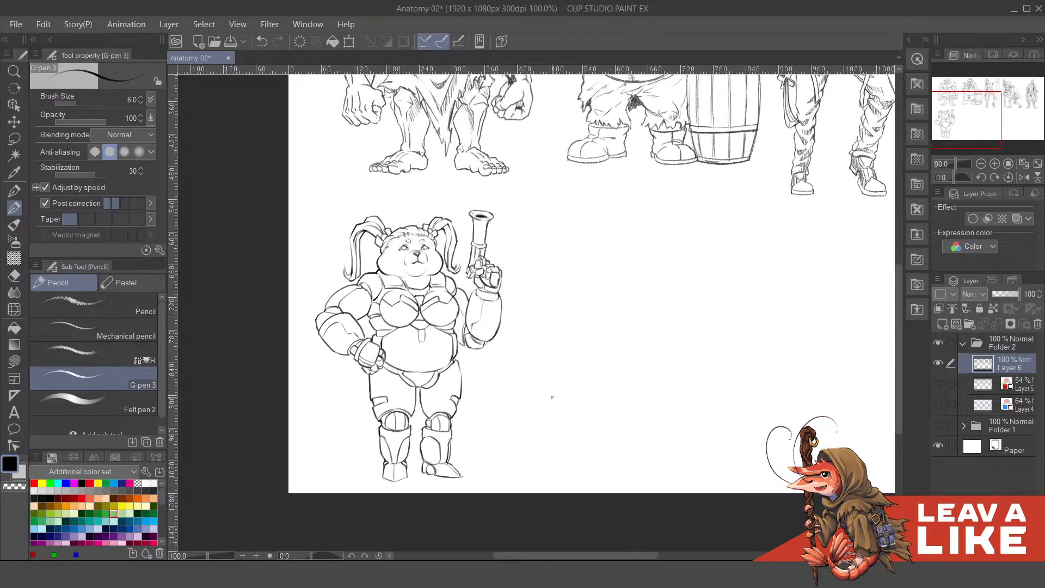
- Compare the armoured bear's overall inking with the row of figures above her
drag(601, 361, 595, 369)
scroll(728, 325, down, 3)
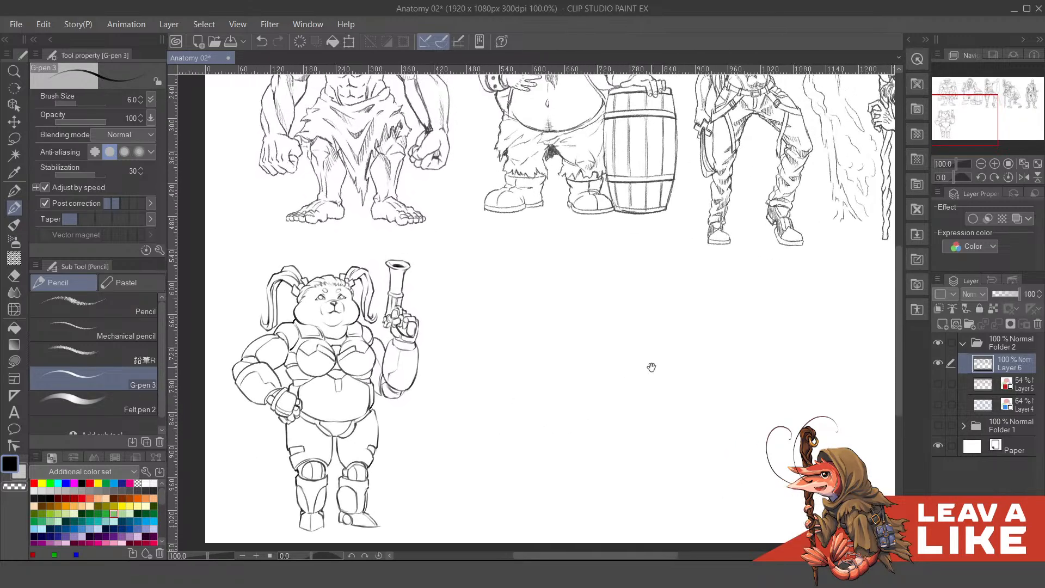
drag(770, 390, 706, 397)
scroll(706, 397, down, 3)
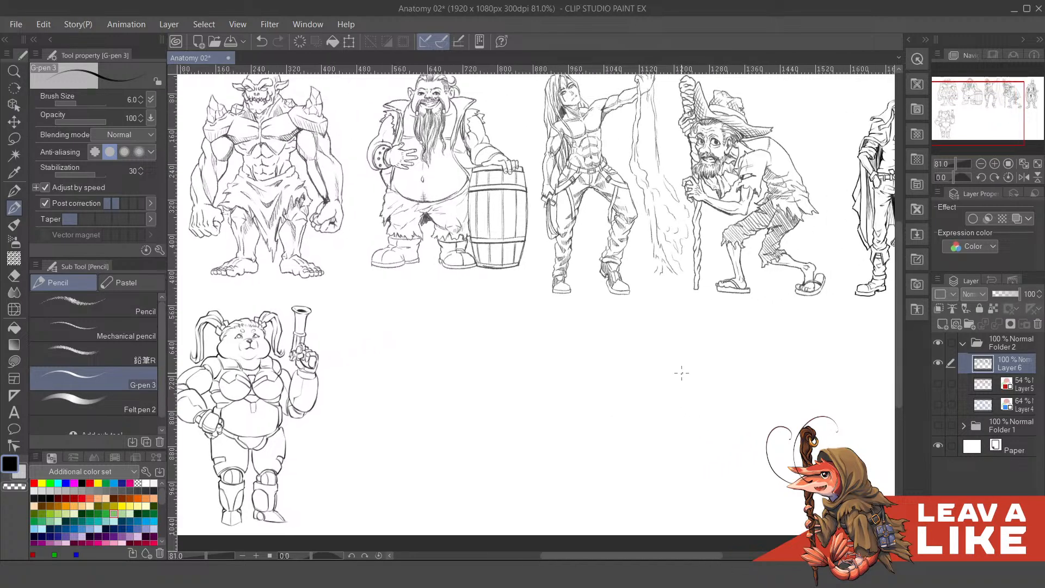
scroll(381, 381, up, 1)
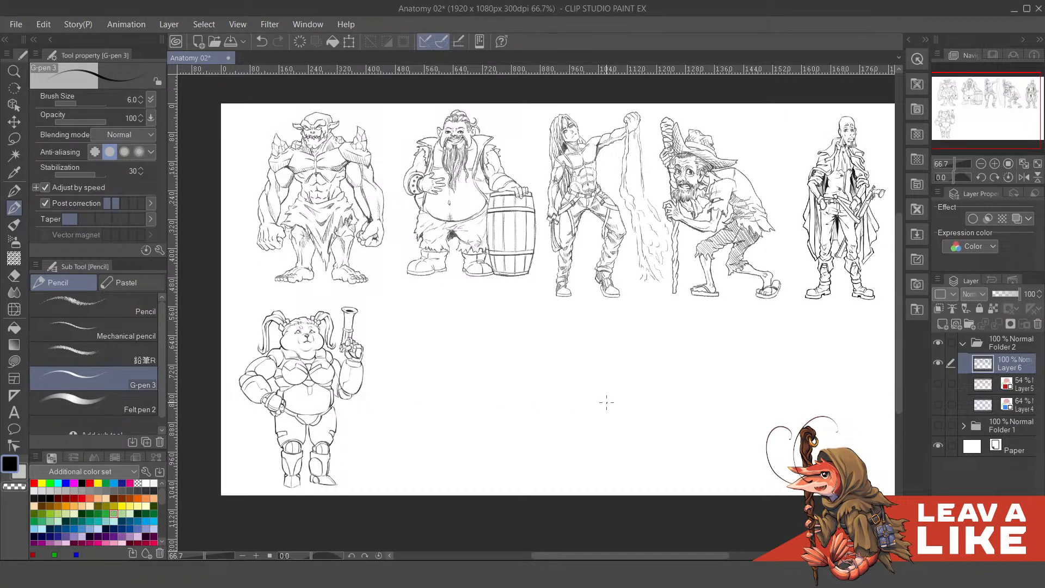
scroll(560, 390, up, 1)
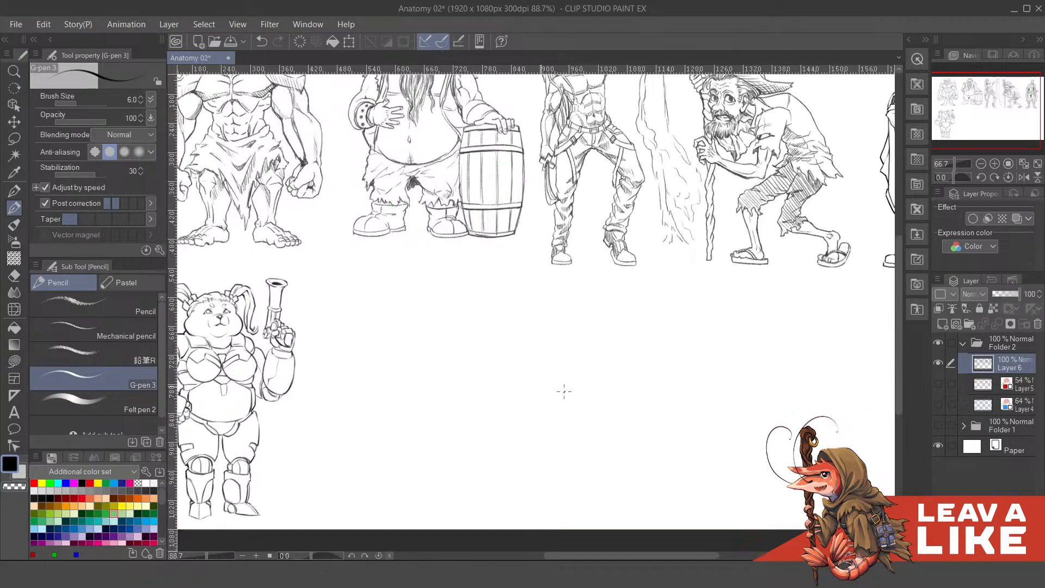
scroll(483, 385, up, 1)
scroll(509, 402, up, 1)
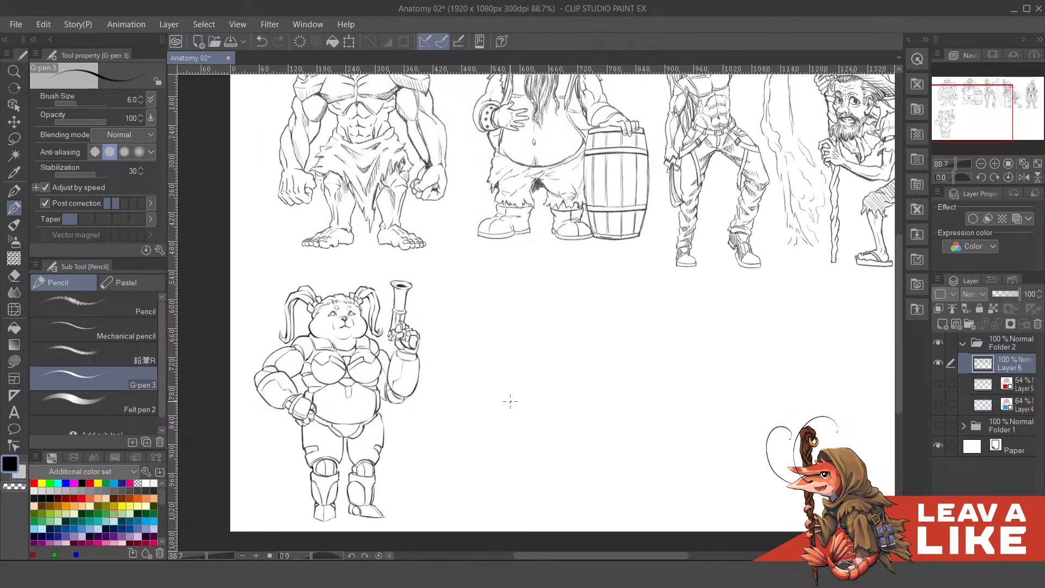
drag(504, 410, 555, 399)
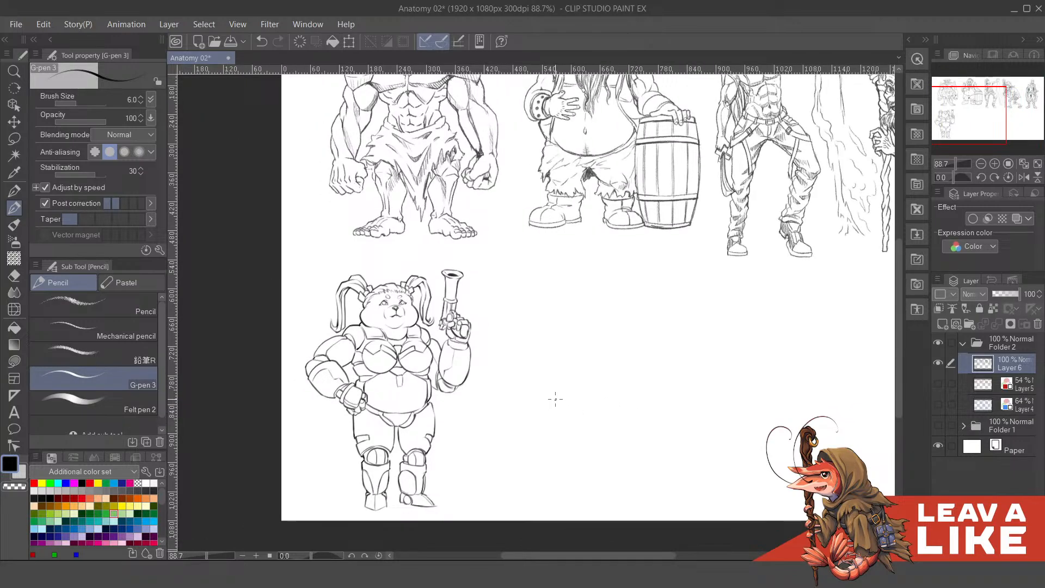
- Ink a heavy black shadow stroke along the barrel of the bear's raised gun, tilting the canvas only temporarily
scroll(421, 280, up, 7)
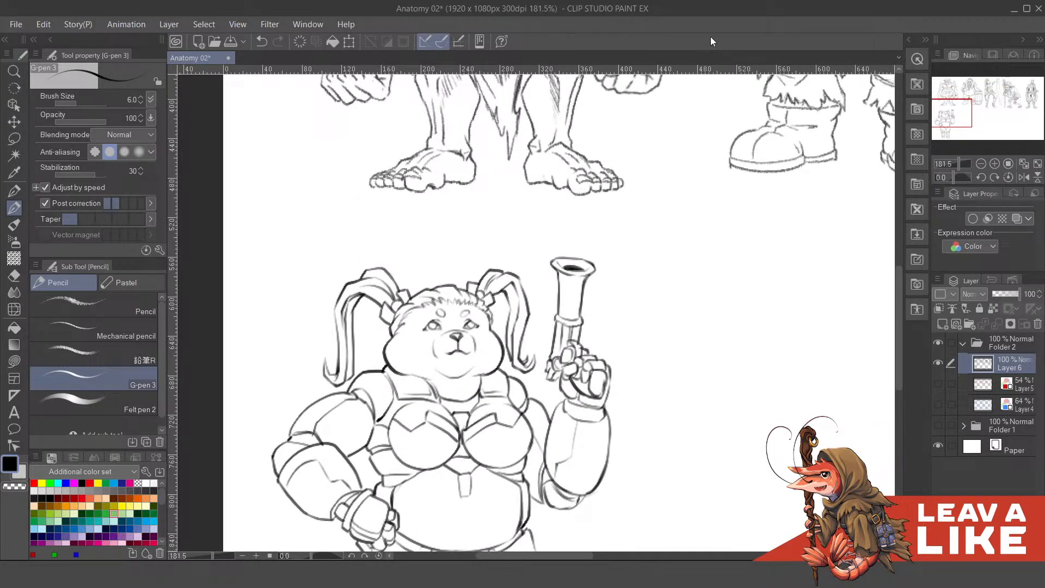
key(minus)
scroll(573, 290, up, 1)
key(c)
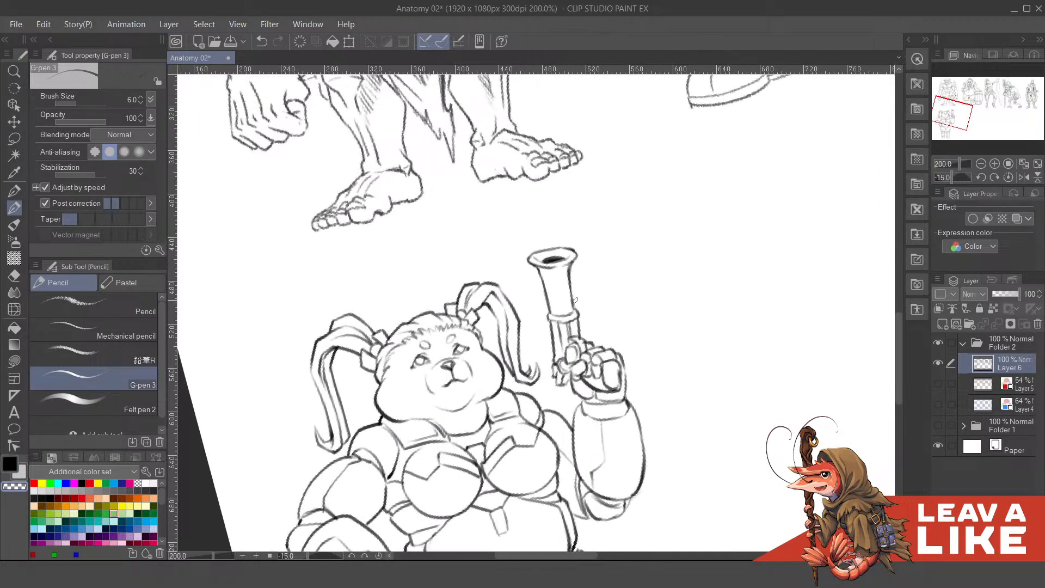
key(c)
drag(570, 272, 575, 310)
scroll(576, 233, down, 2)
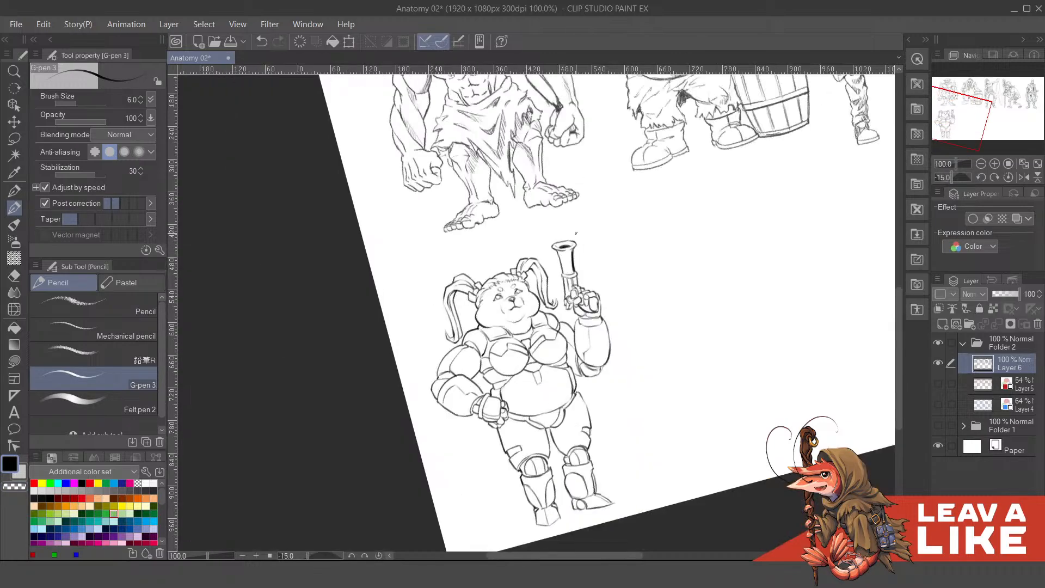
key(asciicircum)
key(asciicircum)
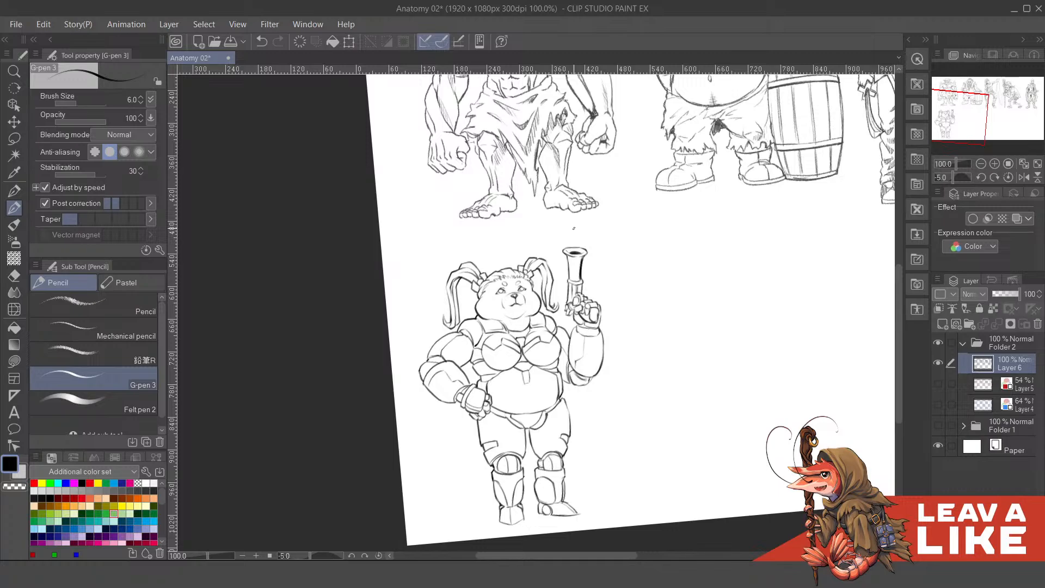
key(asciicircum)
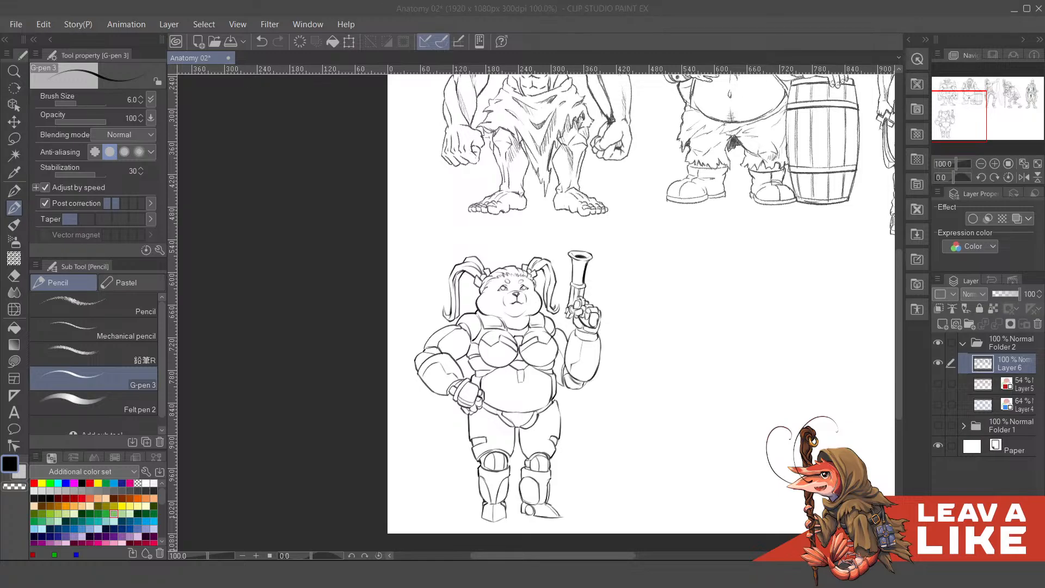
- Review the armoured bear's full figure, including the shaded gun barrel, at several zoom levels
click(75, 3)
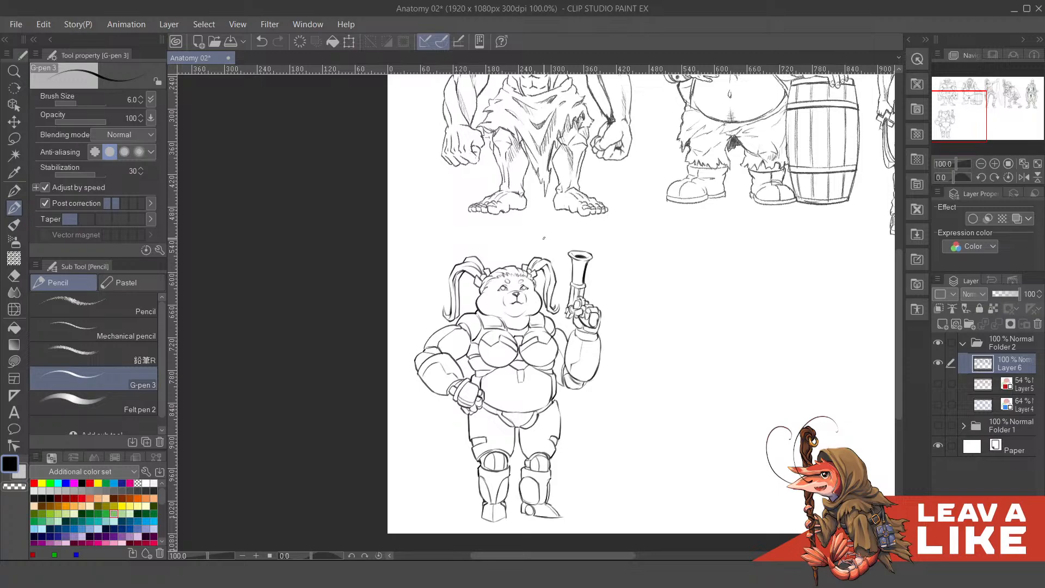
drag(734, 412, 603, 340)
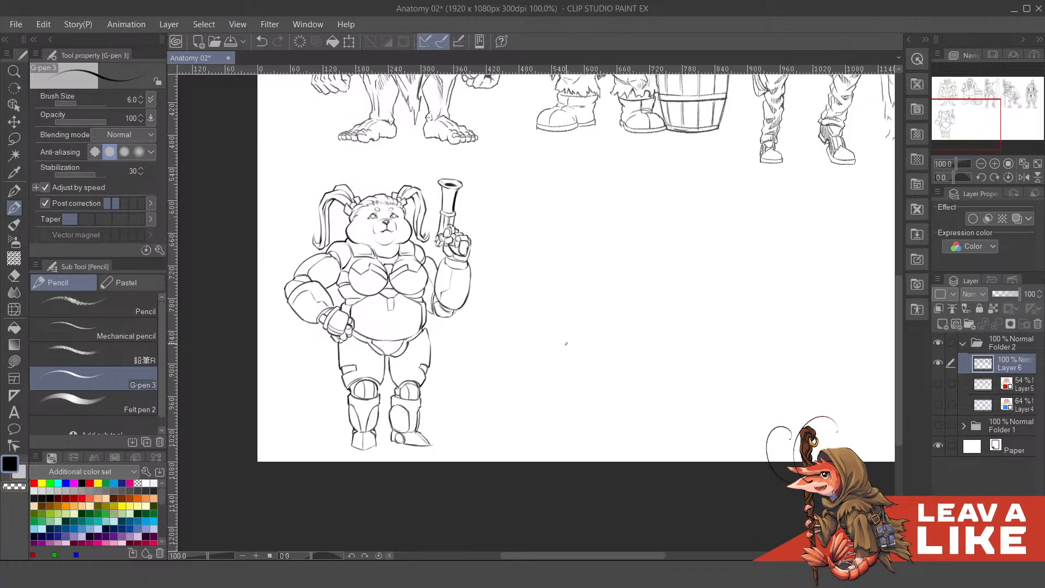
scroll(432, 328, up, 2)
drag(432, 328, 474, 333)
scroll(449, 335, up, 3)
scroll(493, 327, down, 3)
scroll(494, 327, down, 2)
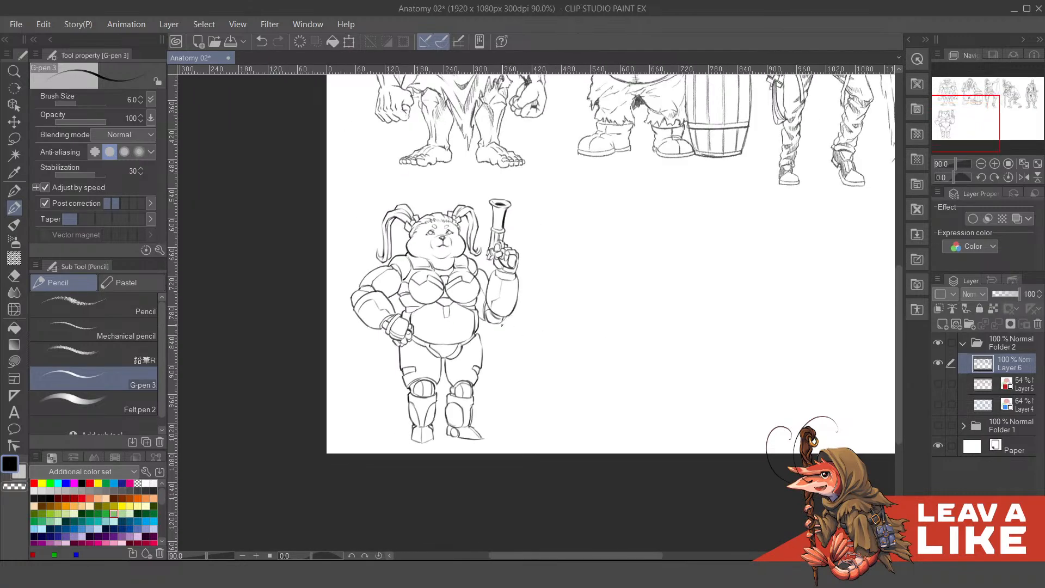
scroll(583, 326, up, 1)
drag(583, 327, 535, 336)
- Examine the upper row of figures from the barrel man across to the cloaked bald man
drag(707, 260, 410, 390)
scroll(530, 364, down, 3)
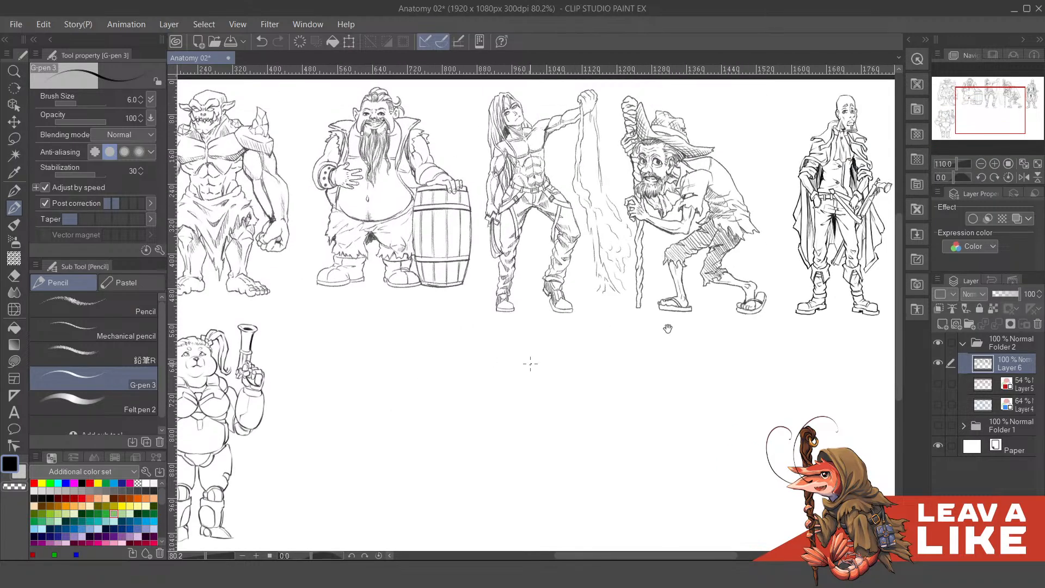
drag(668, 329, 512, 346)
scroll(760, 215, up, 2)
drag(760, 215, 741, 242)
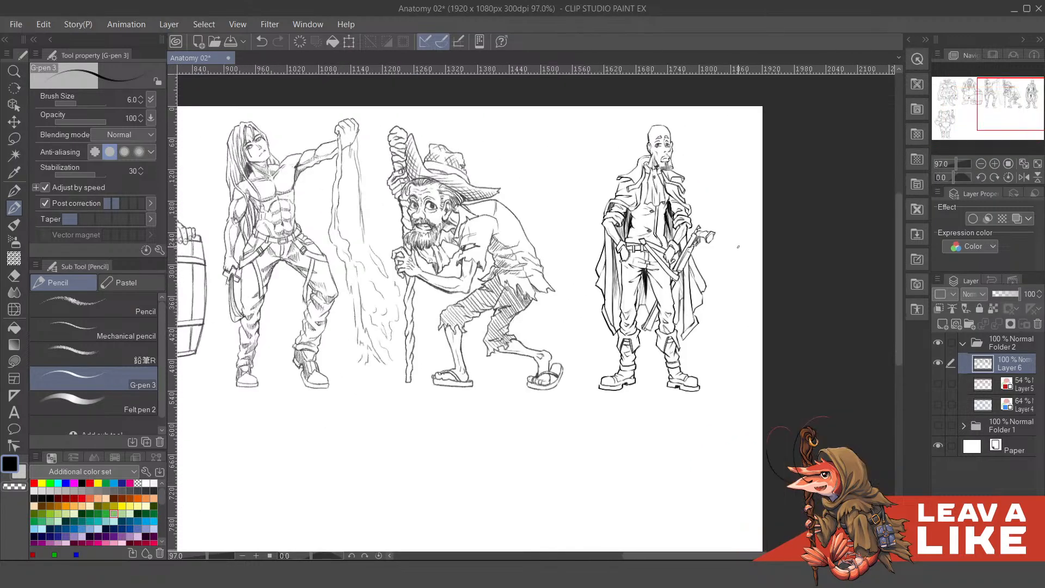
scroll(737, 243, up, 2)
scroll(737, 243, down, 2)
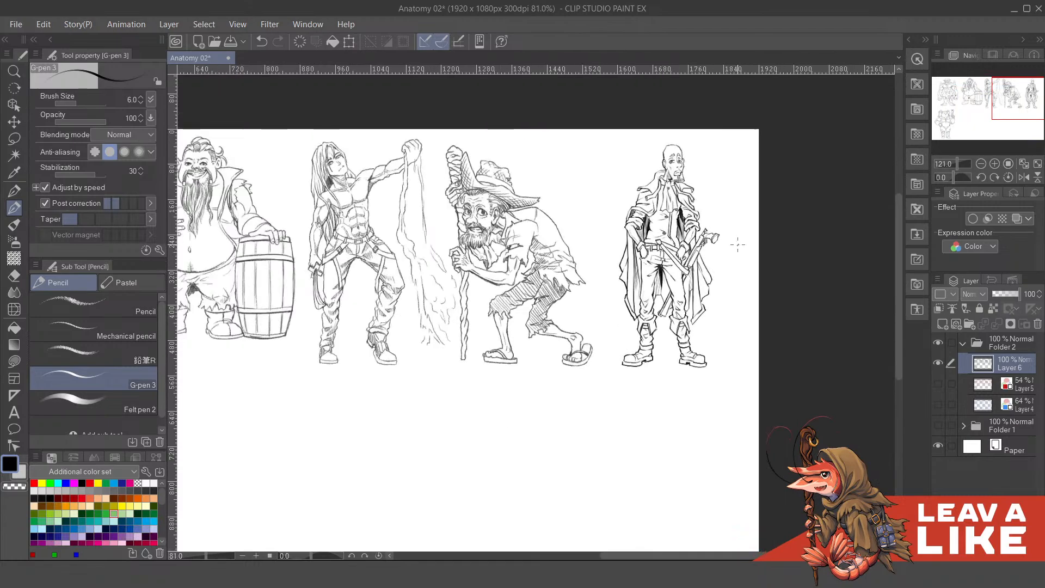
- Add shading strokes to the bald man's cloak lining beside his leg and between his legs
scroll(647, 246, up, 5)
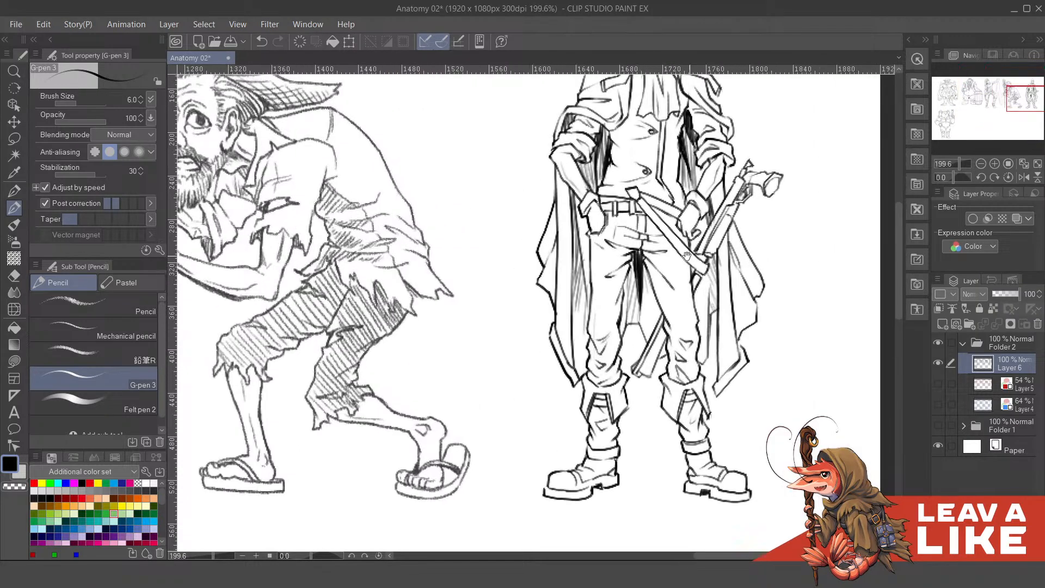
drag(686, 257, 708, 296)
mouse_move(613, 297)
mouse_down()
mouse_move(603, 254)
mouse_move(612, 276)
mouse_up()
drag(716, 294, 701, 312)
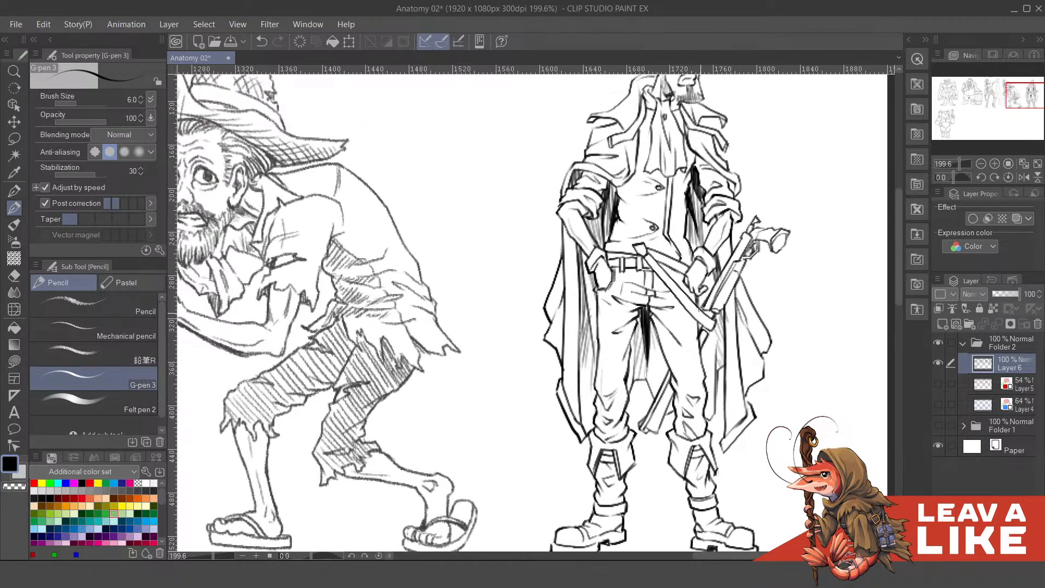
mouse_move(696, 233)
mouse_down()
mouse_move(692, 255)
mouse_move(695, 246)
mouse_move(729, 275)
mouse_move(717, 268)
mouse_up()
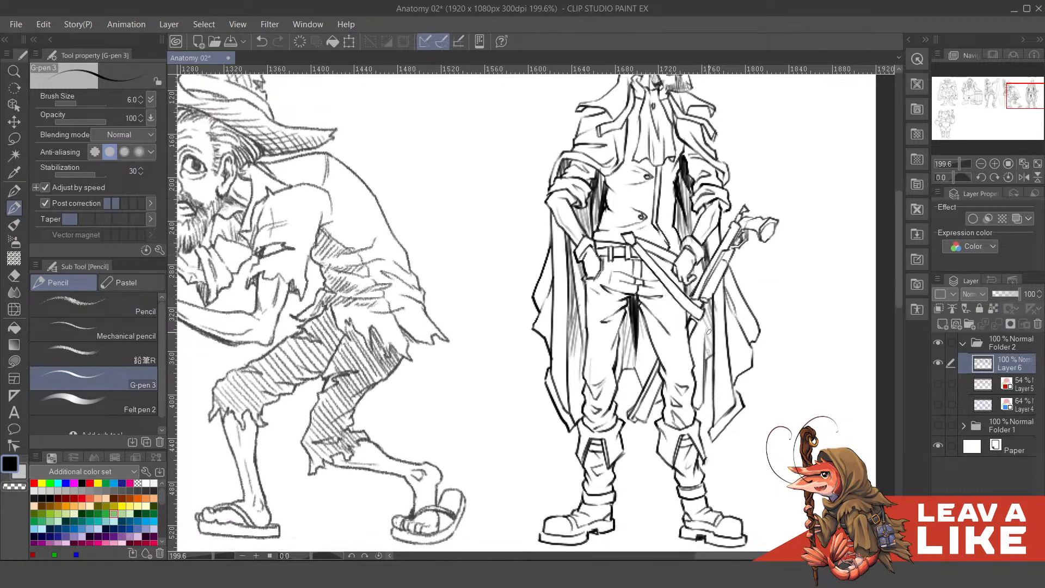
drag(707, 313, 703, 388)
drag(644, 335, 654, 361)
mouse_move(645, 328)
mouse_down()
mouse_move(658, 364)
mouse_move(651, 340)
mouse_up()
scroll(663, 348, down, 1)
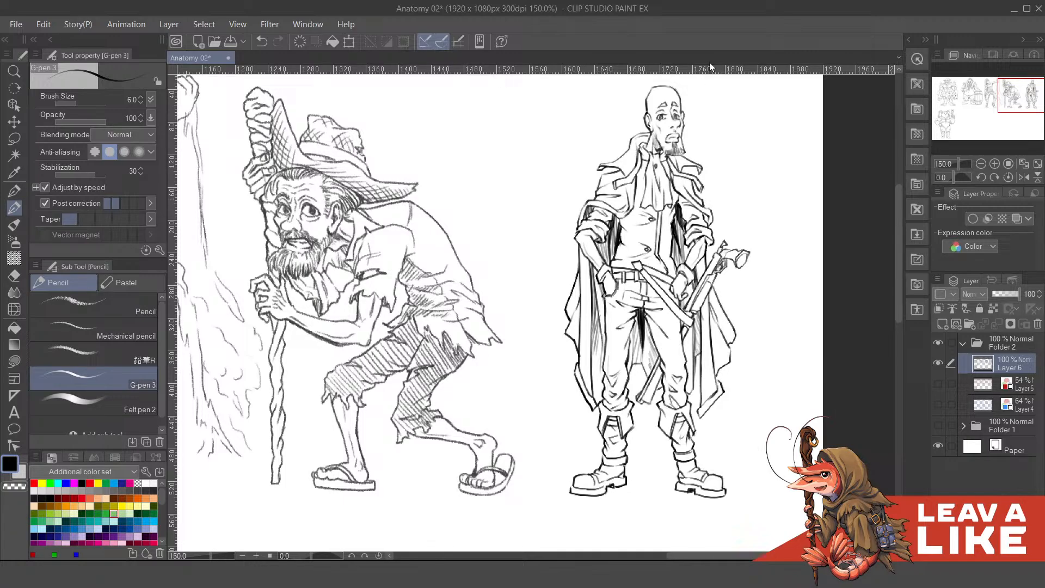
- Inspect the bald man's shading from head to boots against the hunched old man beside him
scroll(631, 198, up, 4)
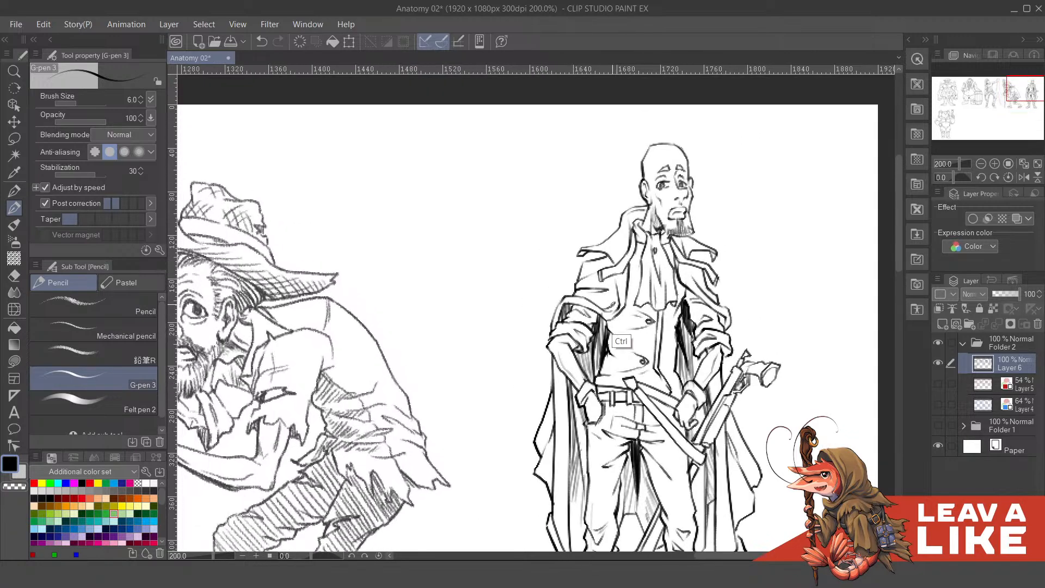
scroll(616, 275, down, 1)
scroll(832, 419, down, 2)
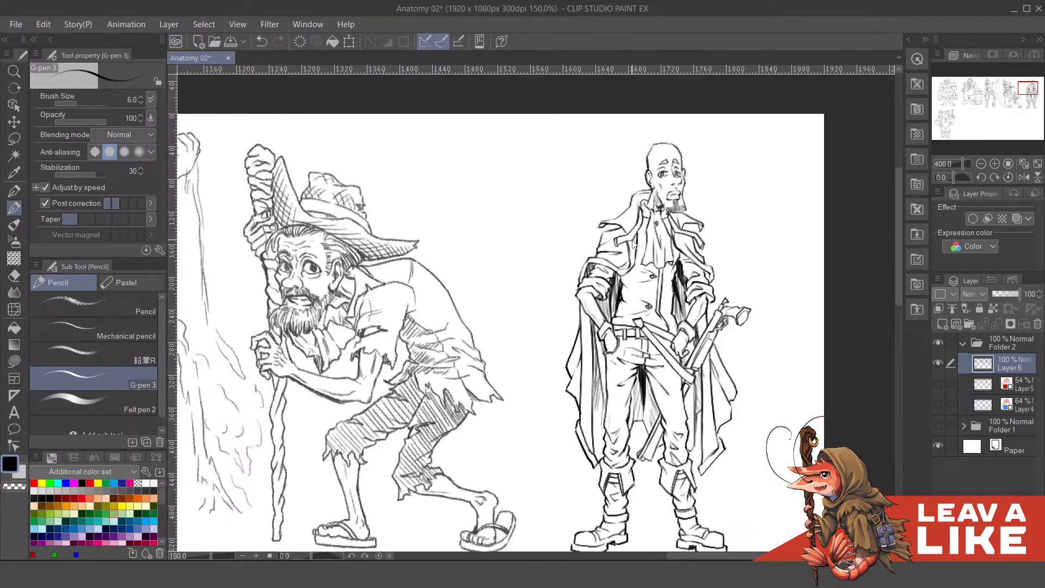
drag(782, 376, 786, 348)
drag(756, 270, 759, 295)
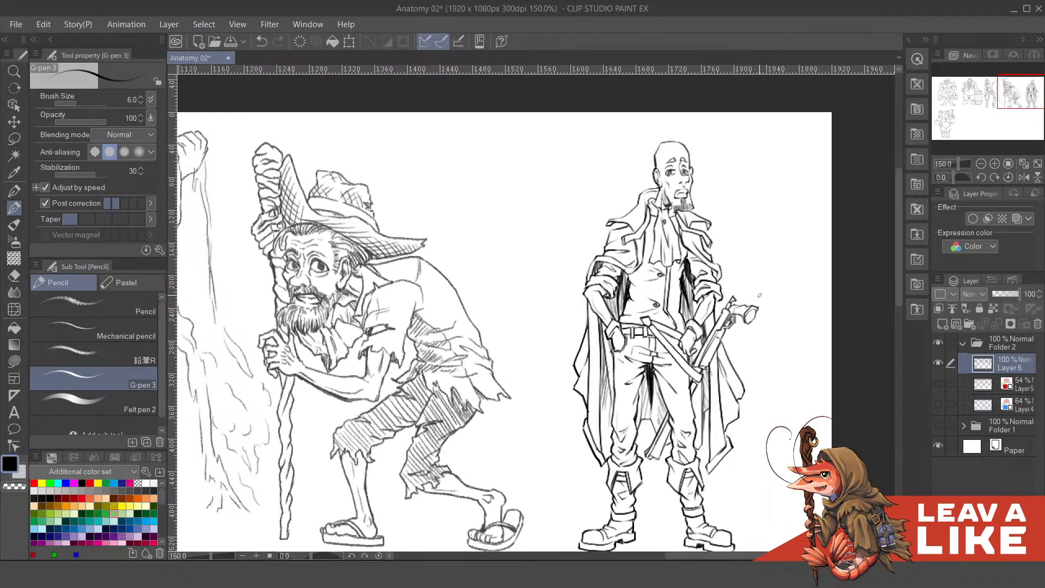
drag(785, 354, 740, 319)
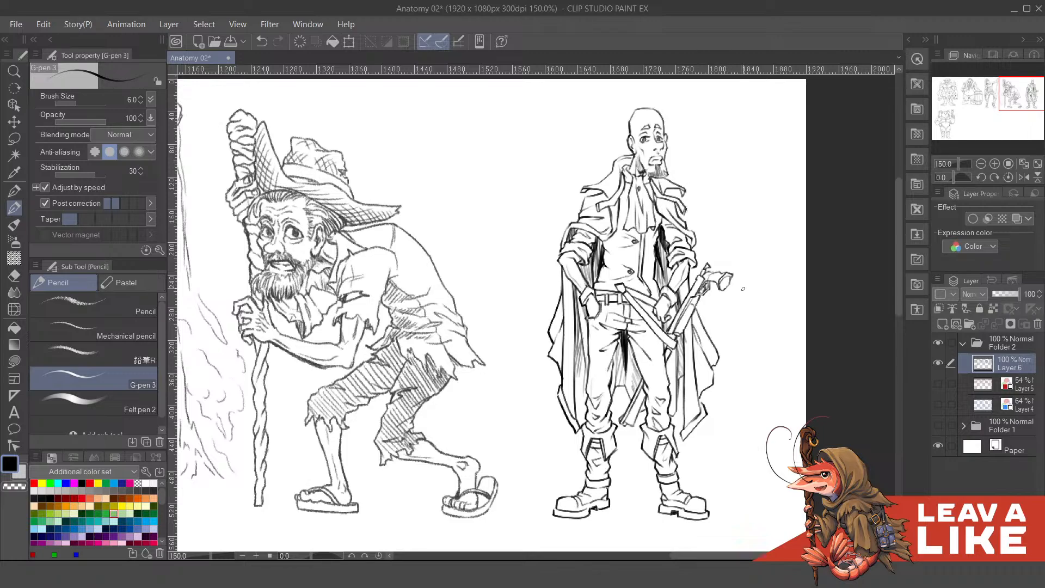
scroll(620, 101, up, 3)
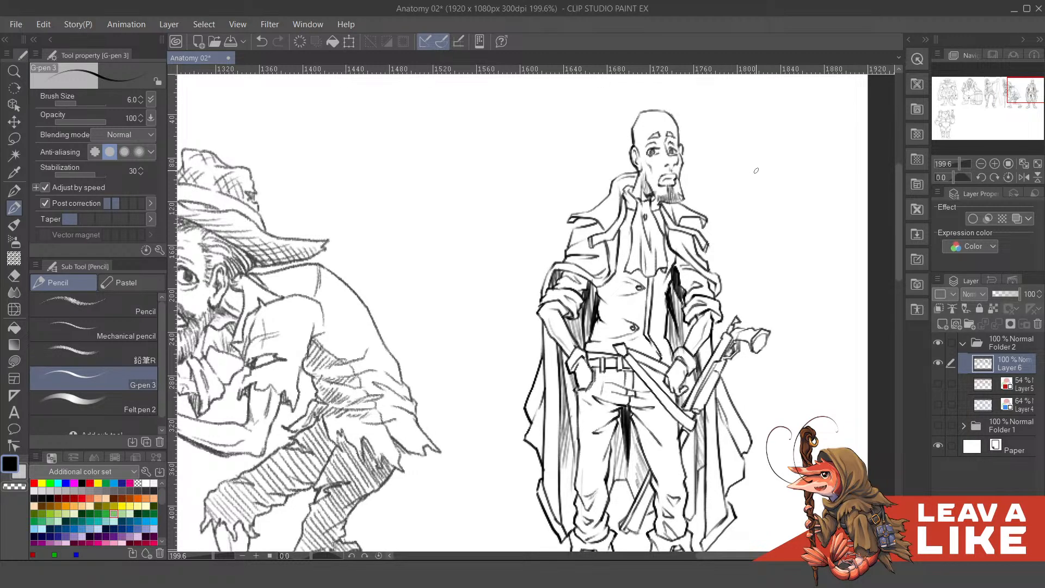
scroll(746, 173, down, 1)
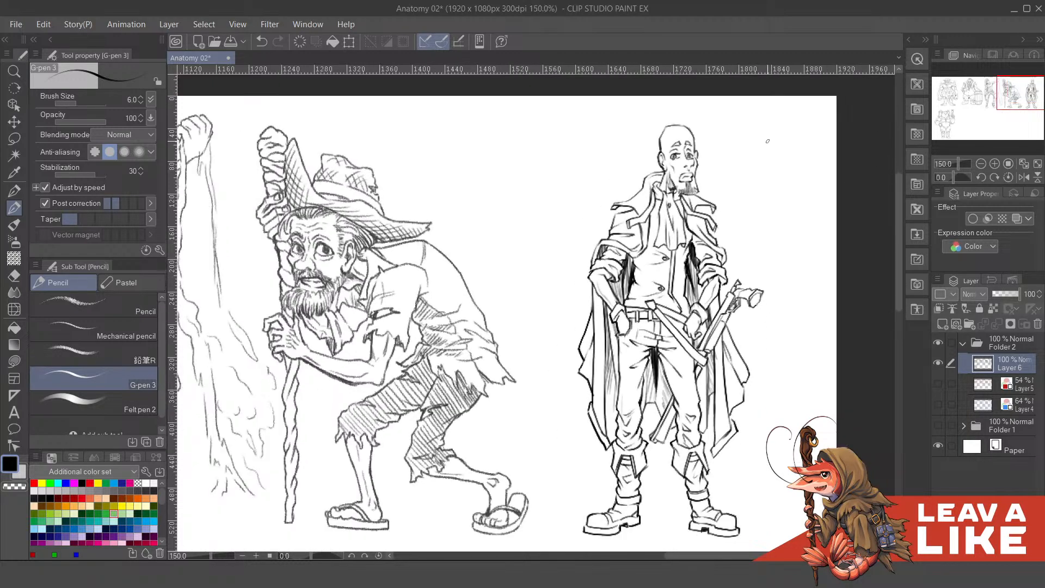
scroll(670, 189, up, 6)
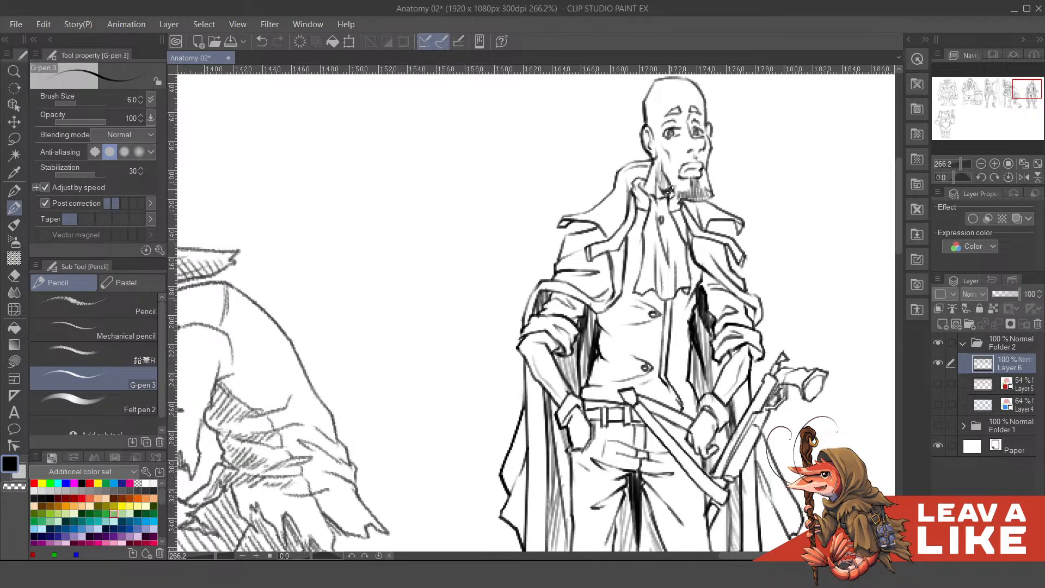
- Ink shadow strokes on the bald man's shoulder cape and along the coat fold below it, redoing the fold stroke once
drag(747, 166, 762, 223)
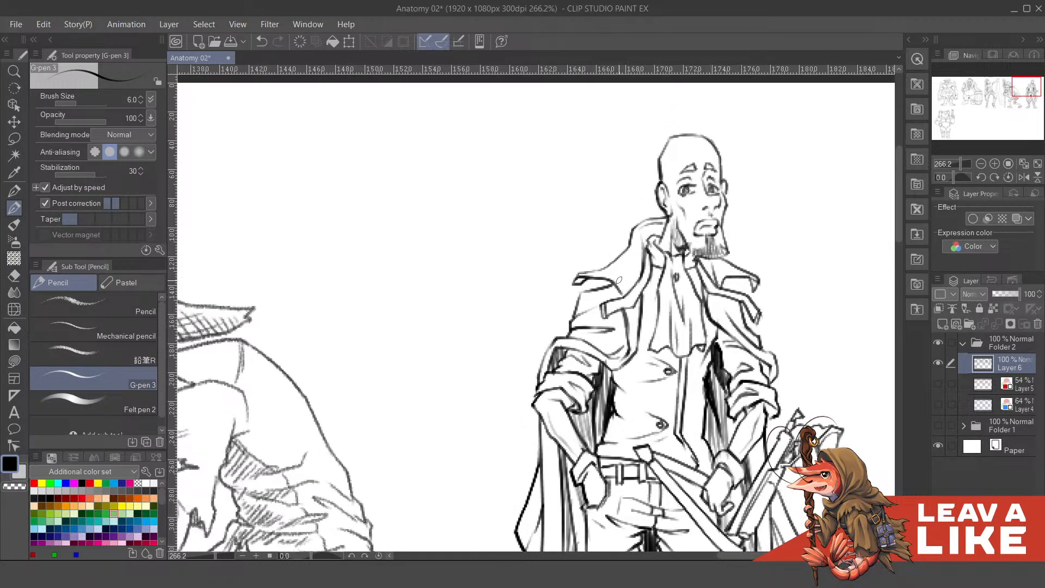
drag(615, 274, 630, 296)
drag(626, 311, 629, 354)
key(ctrl+z)
drag(628, 313, 629, 350)
scroll(554, 71, down, 2)
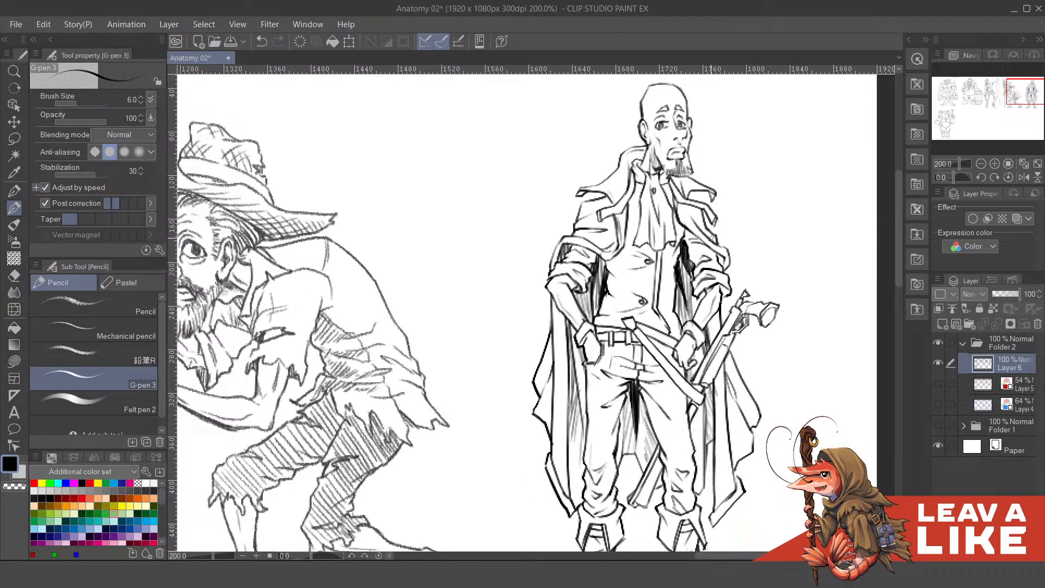
- Ink a short shadow line on the sleeve under the cape's pointed shoulder flap, undoing the first attempt
scroll(586, 198, up, 3)
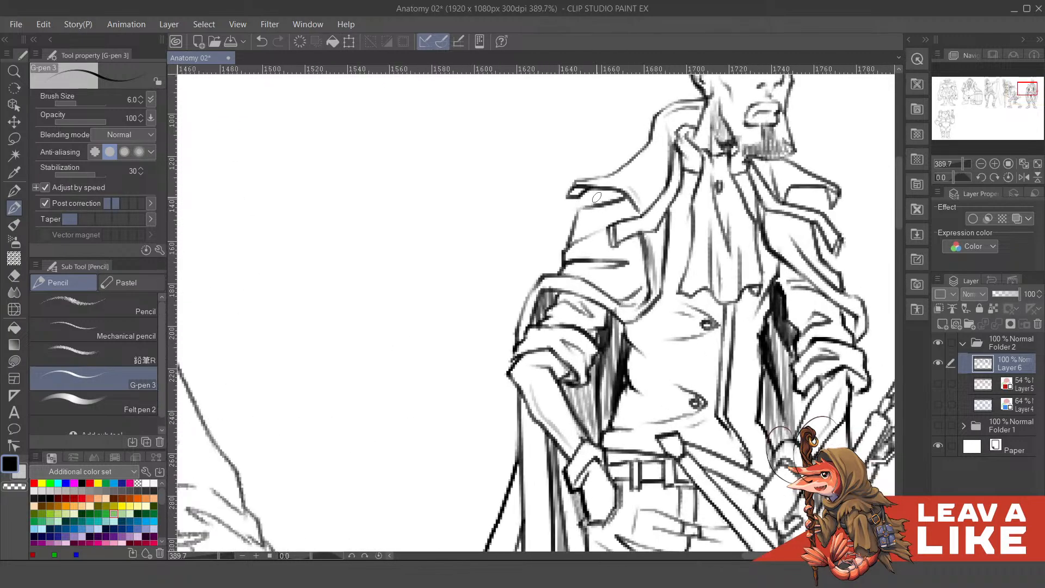
drag(578, 211, 600, 205)
drag(782, 236, 799, 248)
key(ctrl+z)
key(ctrl+z)
drag(577, 212, 602, 206)
- Review the finished figures across the sheet, from the cloaked bald man to the brute and the armoured bear
scroll(696, 166, down, 5)
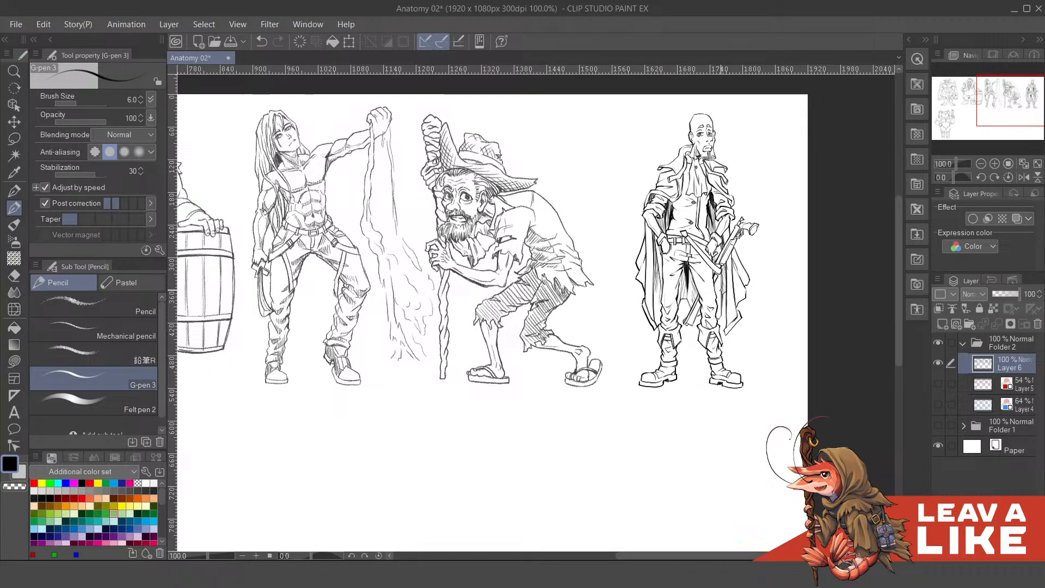
scroll(742, 348, up, 3)
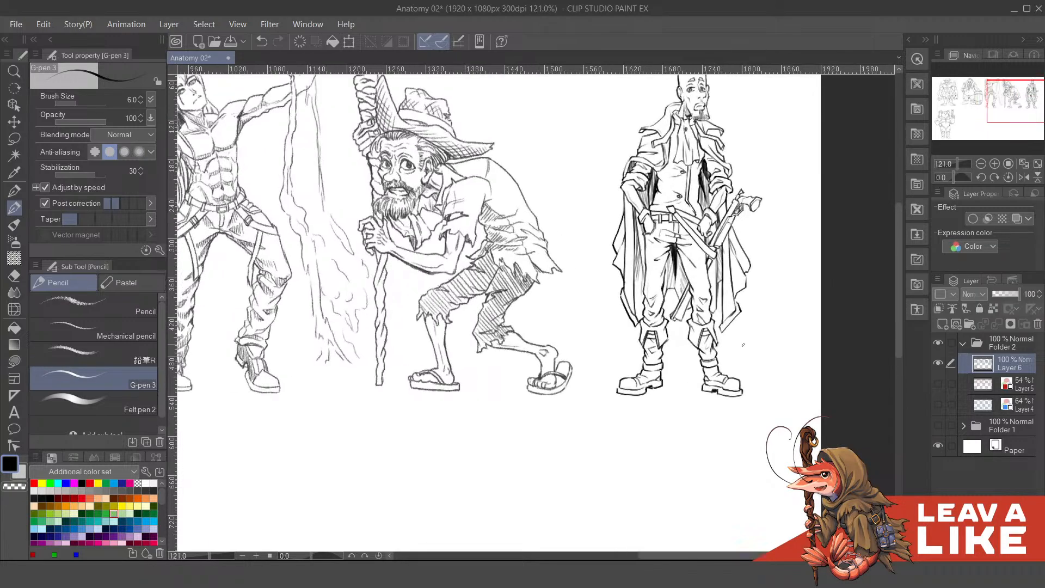
scroll(785, 317, down, 4)
drag(535, 352, 776, 299)
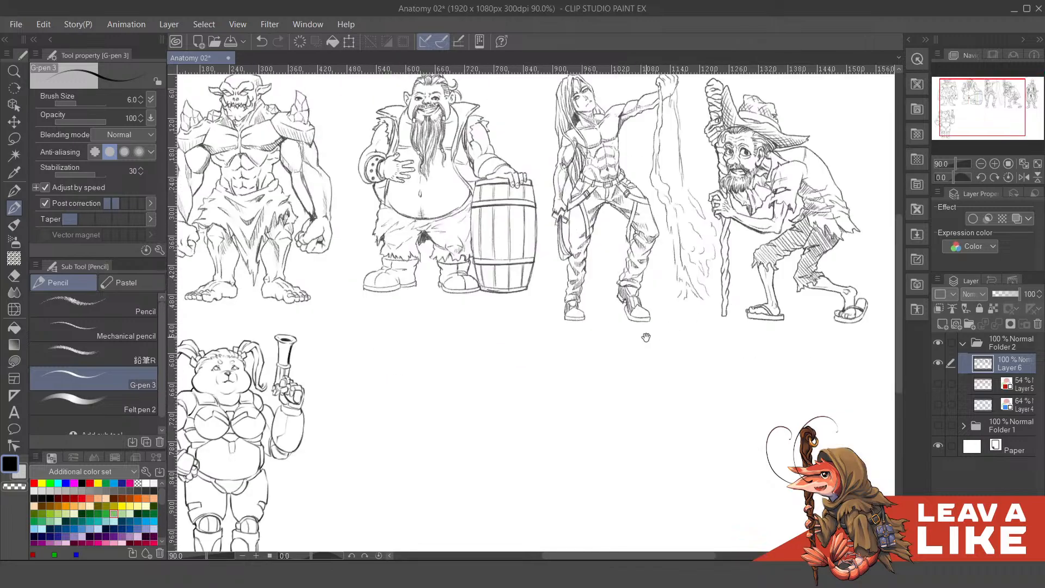
drag(658, 373, 718, 319)
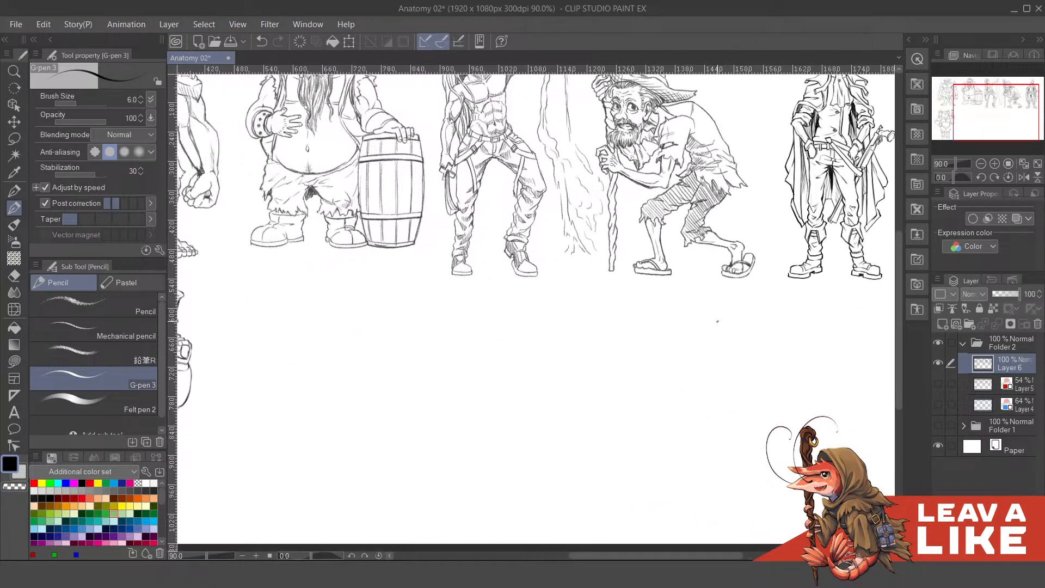
- Review the six inked figures together across the whole sheet, including once with the palettes hidden
scroll(718, 321, down, 2)
drag(548, 345, 604, 342)
drag(727, 339, 680, 353)
scroll(680, 352, down, 1)
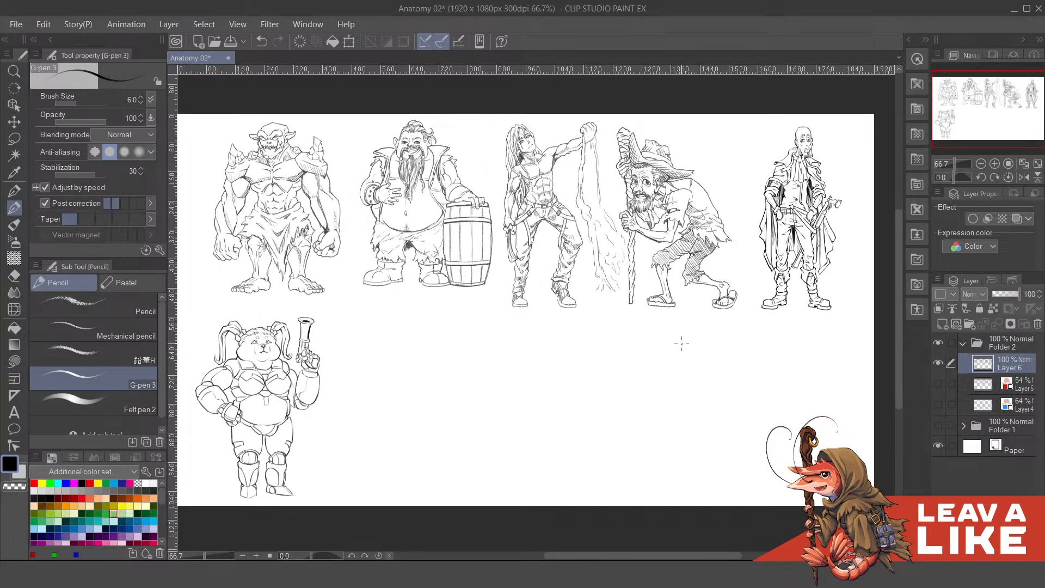
drag(651, 348, 657, 350)
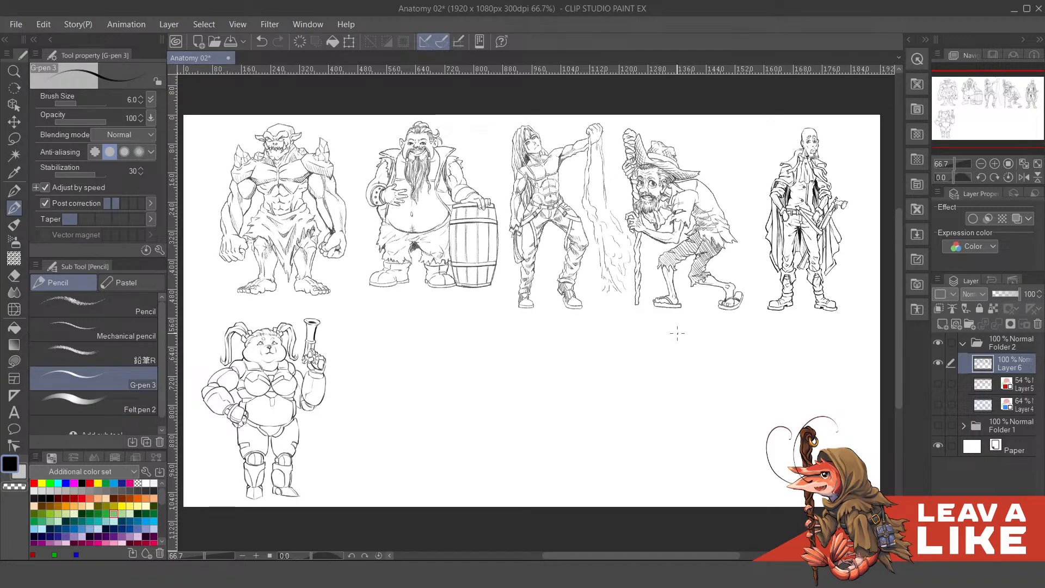
drag(623, 394, 661, 380)
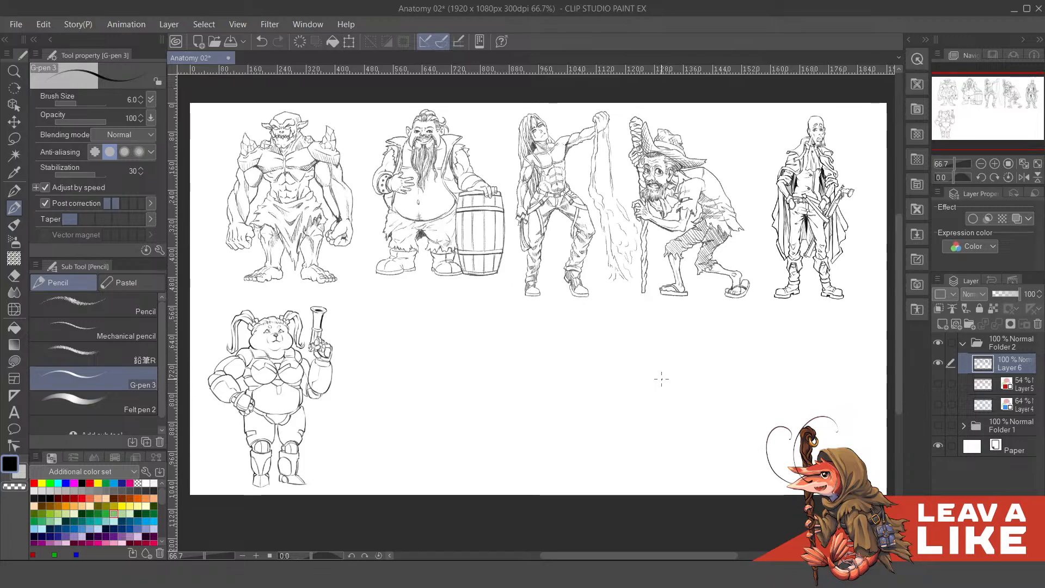
key(Tab)
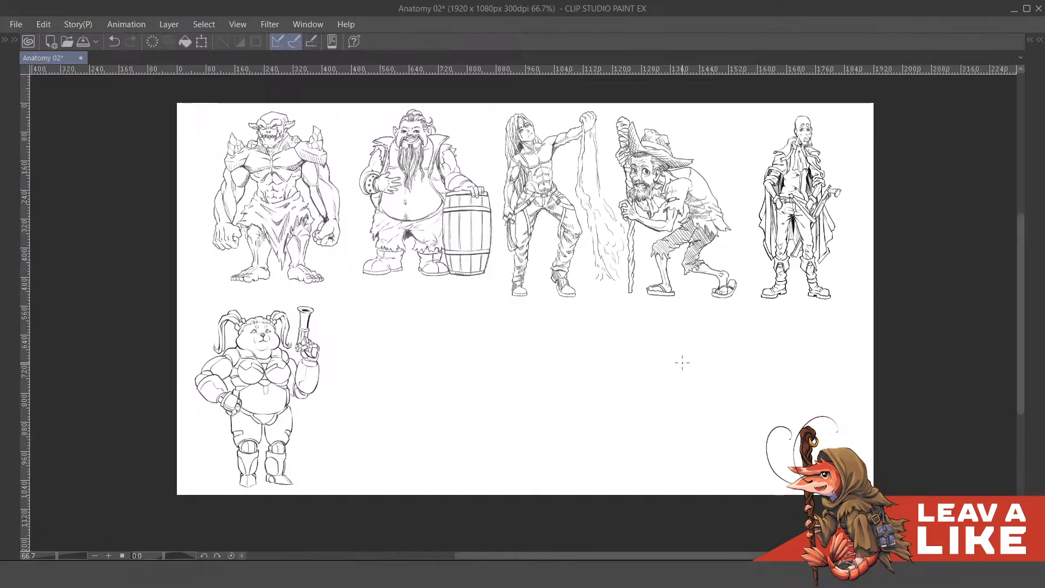
scroll(695, 188, up, 1)
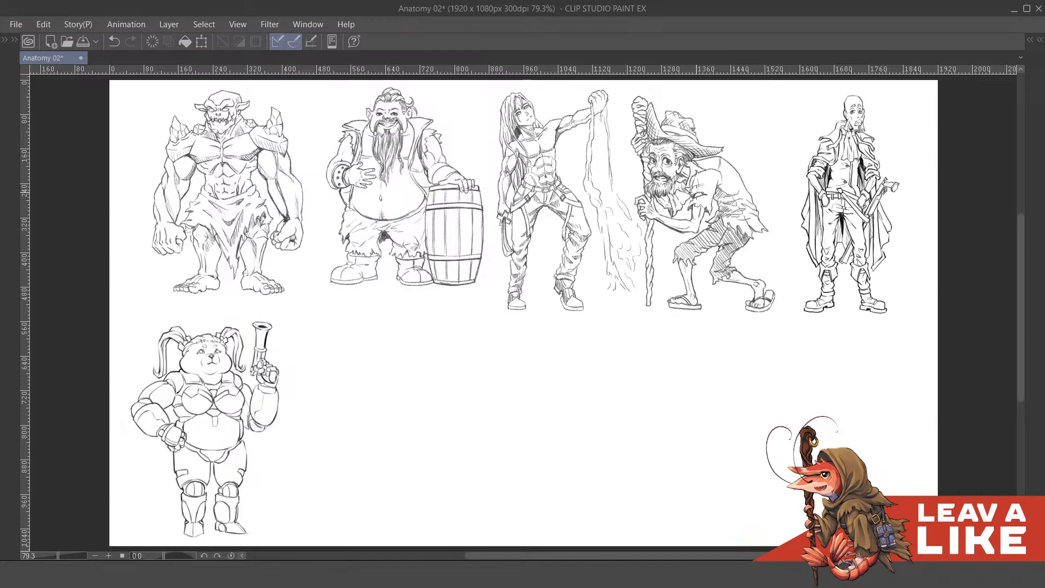
key(Tab)
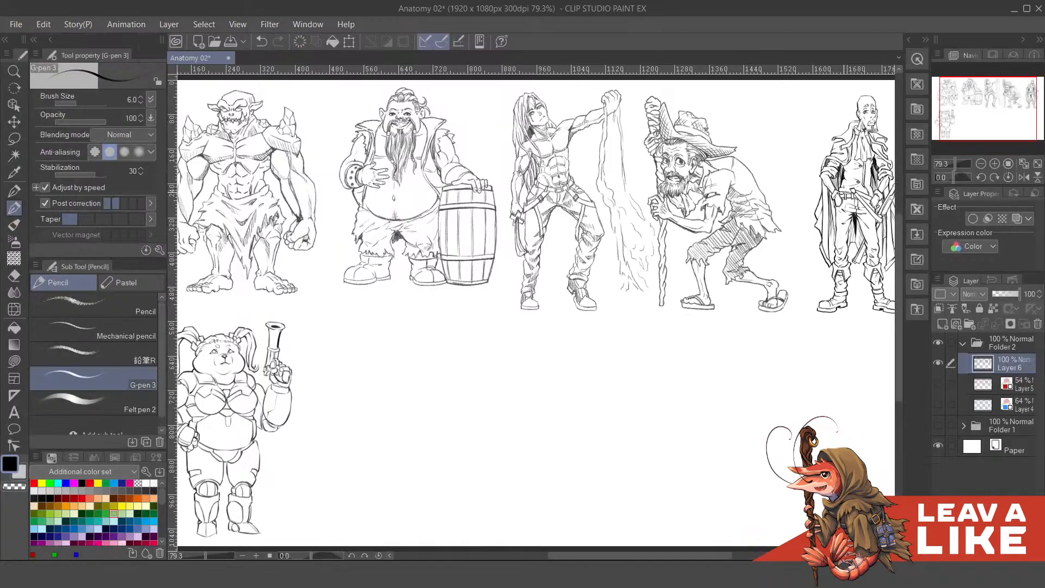
scroll(427, 146, down, 2)
scroll(279, 161, up, 1)
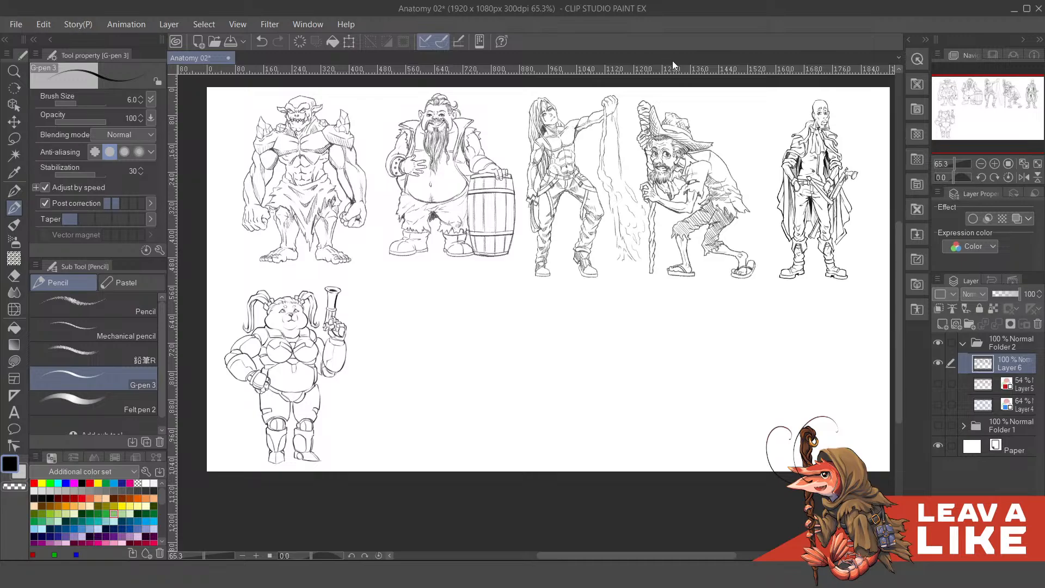
scroll(574, 218, up, 1)
scroll(574, 218, down, 4)
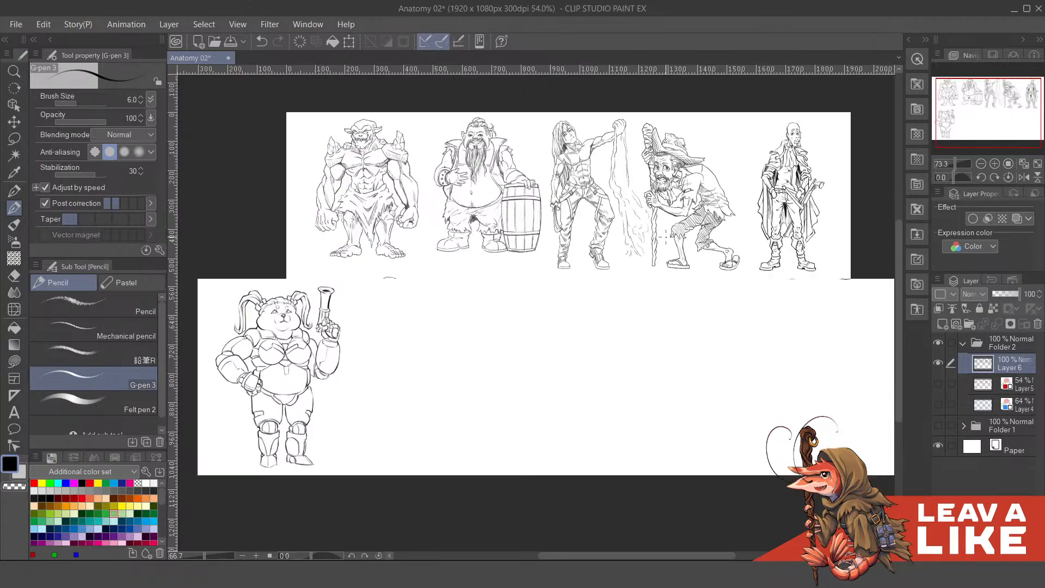
- Show the blue pose sketches on Layer 4 beneath the inked figures
scroll(574, 218, up, 2)
scroll(574, 218, up, 1)
scroll(627, 350, up, 1)
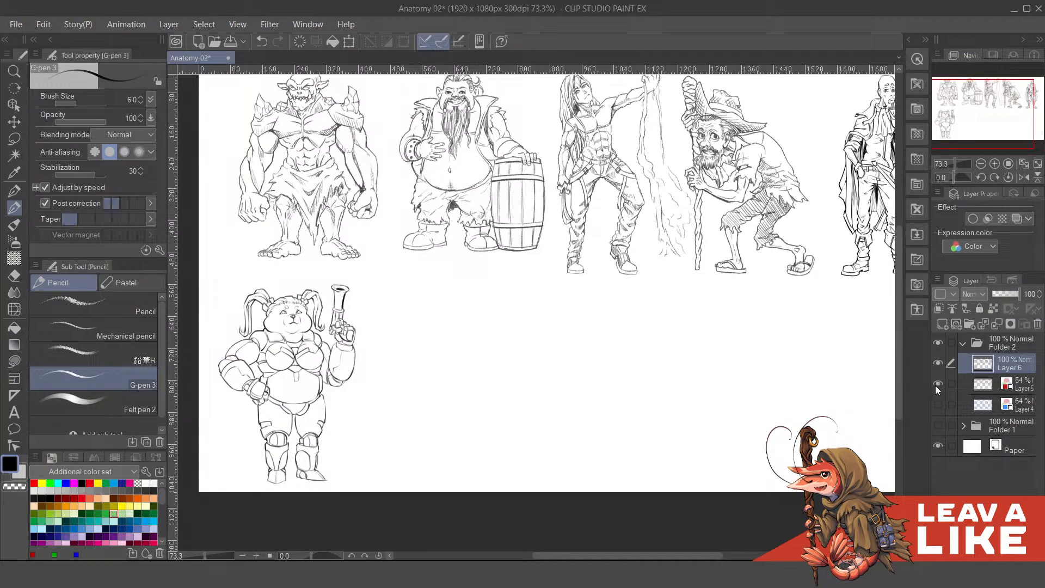
click(938, 403)
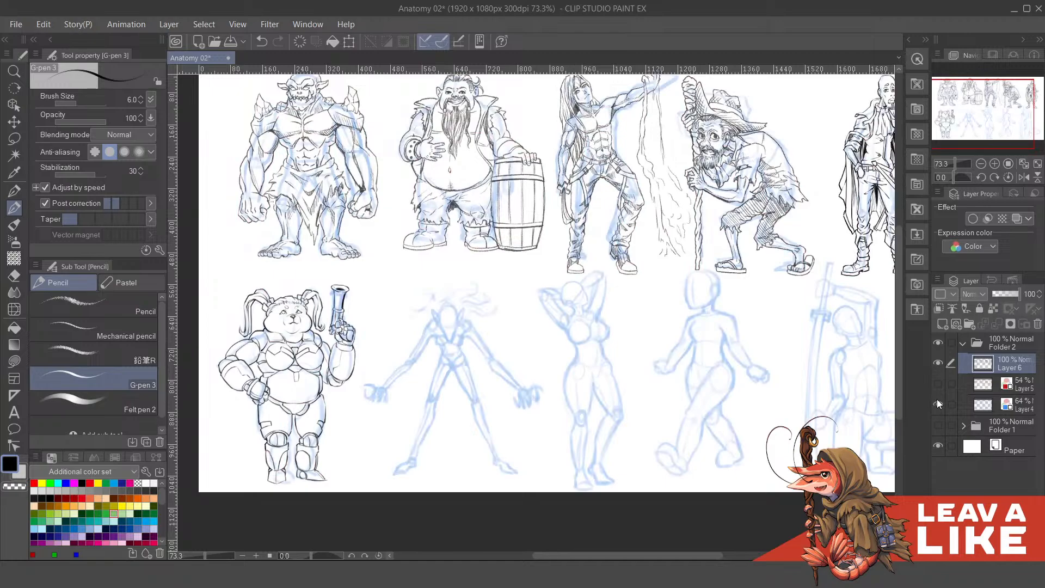
- Examine the four uninked blue poses in the lower row, from the thin long-armed creature to the kneeling figure with the sword
scroll(450, 362, up, 4)
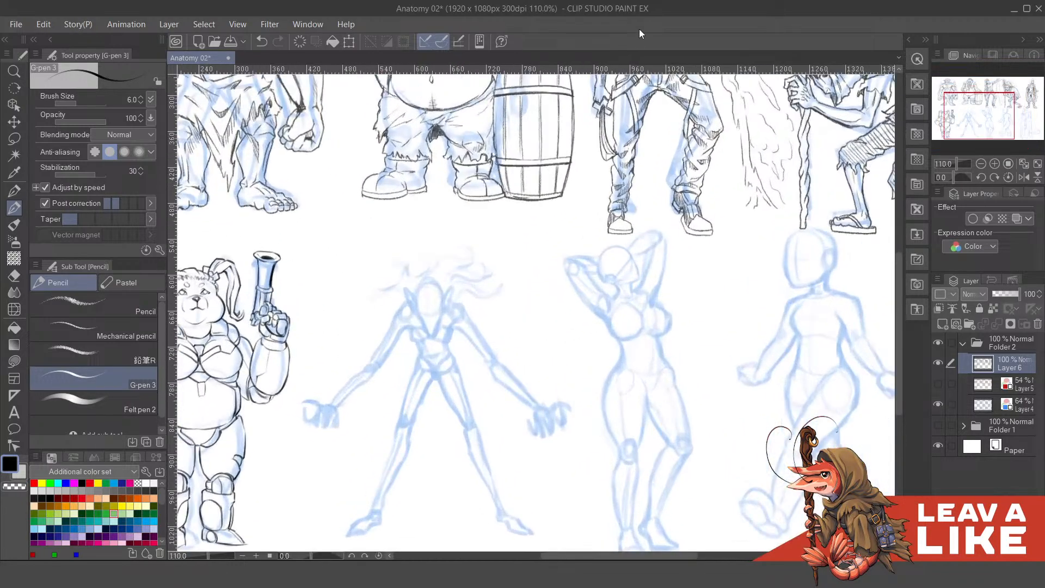
drag(597, 358, 567, 273)
drag(478, 276, 524, 328)
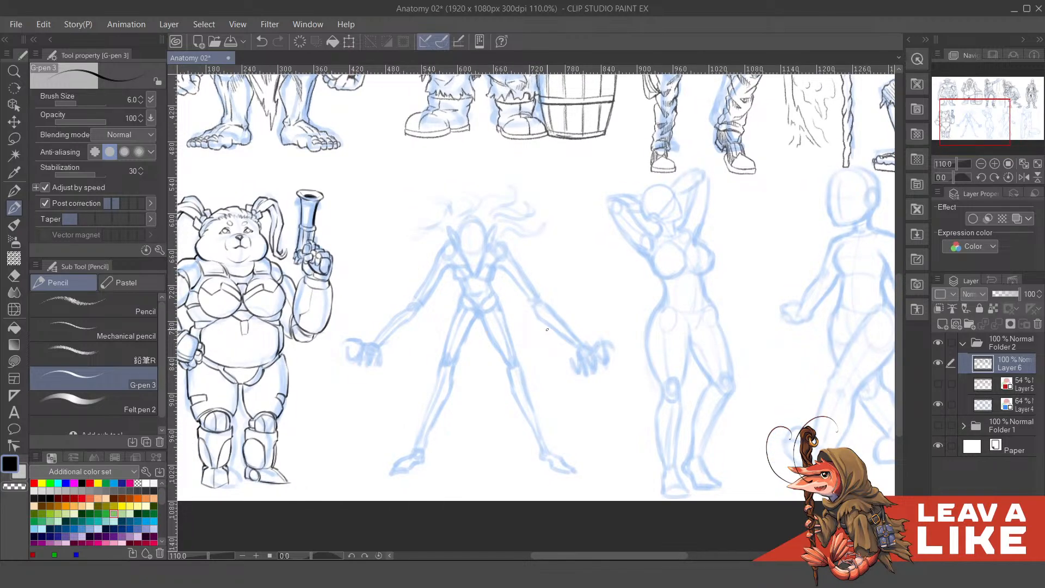
drag(709, 308, 690, 316)
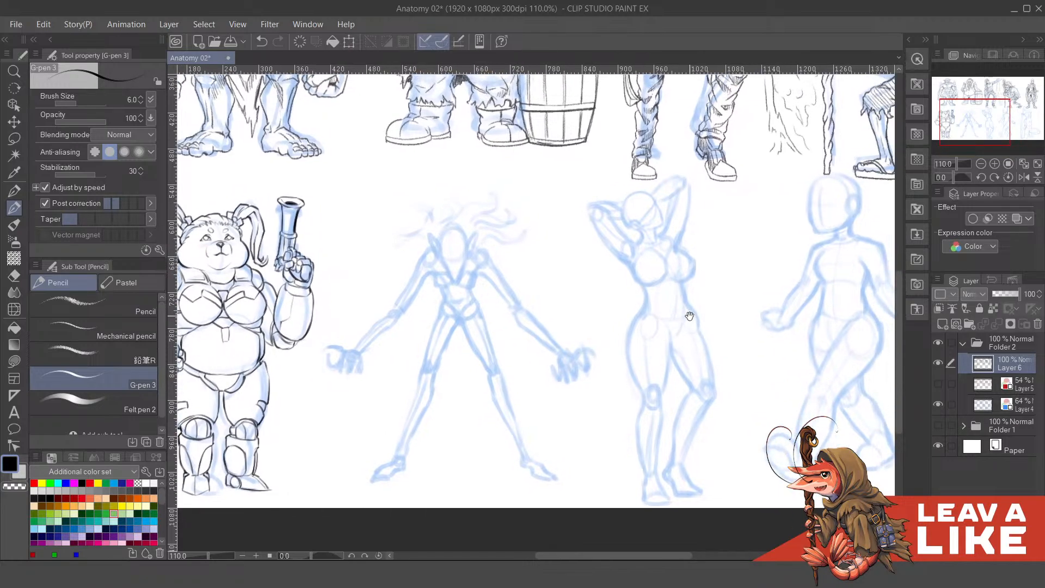
drag(475, 318, 528, 325)
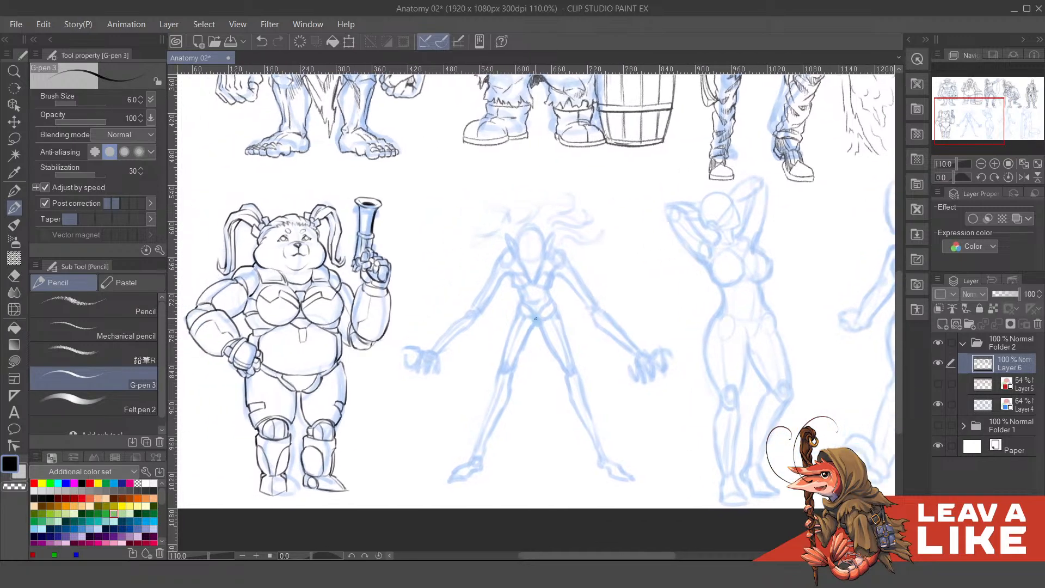
scroll(548, 310, up, 2)
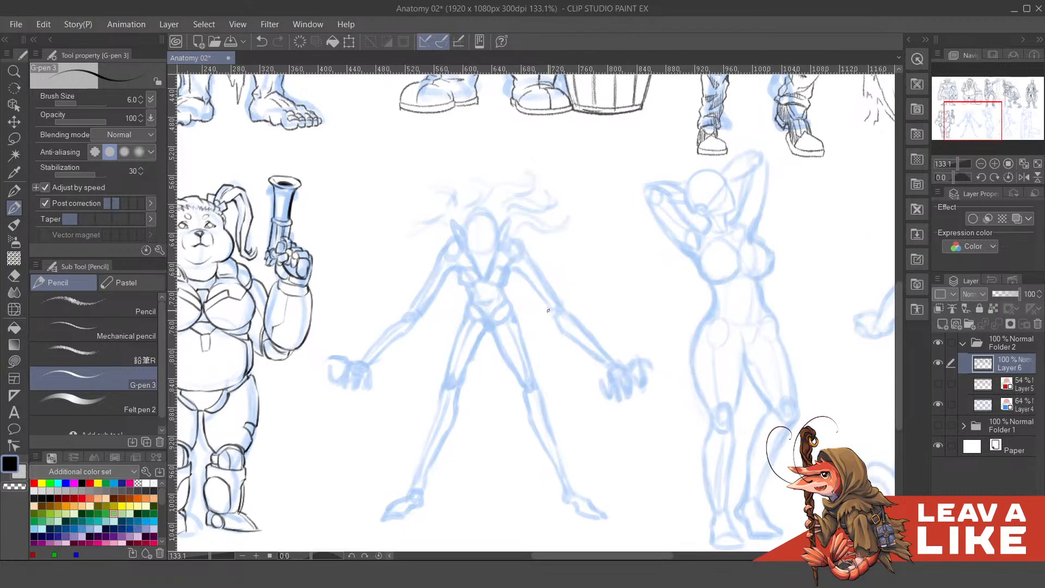
drag(686, 311, 593, 319)
scroll(594, 319, down, 5)
drag(693, 357, 476, 351)
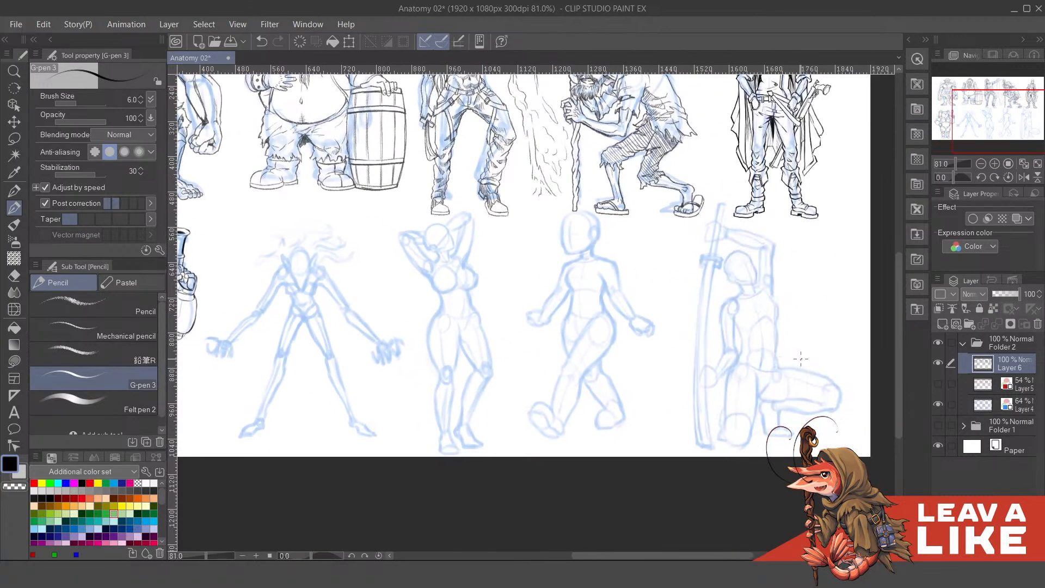
scroll(801, 359, down, 3)
scroll(284, 295, up, 3)
drag(512, 315, 488, 329)
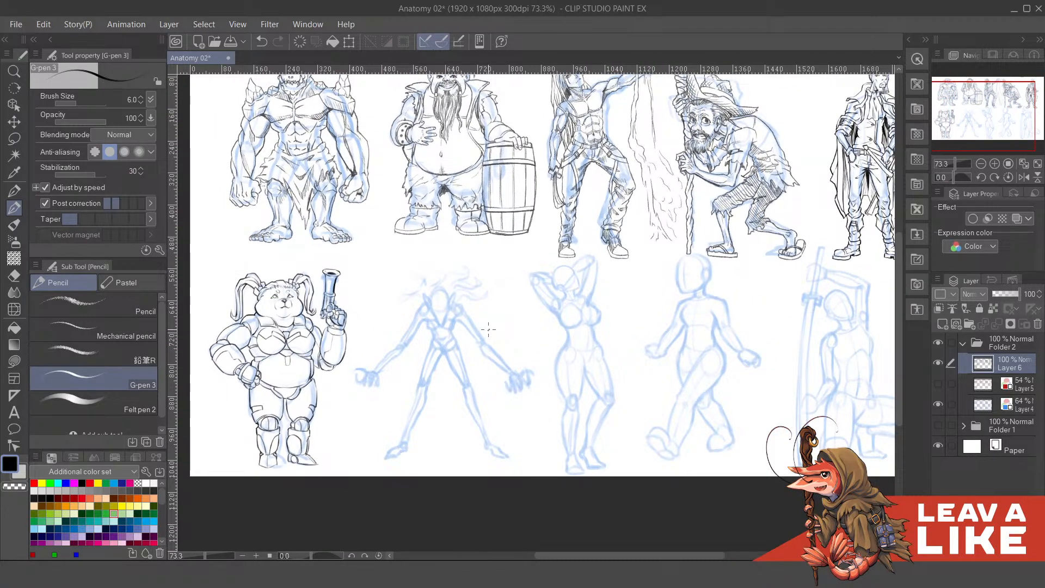
scroll(488, 329, down, 1)
scroll(534, 334, down, 1)
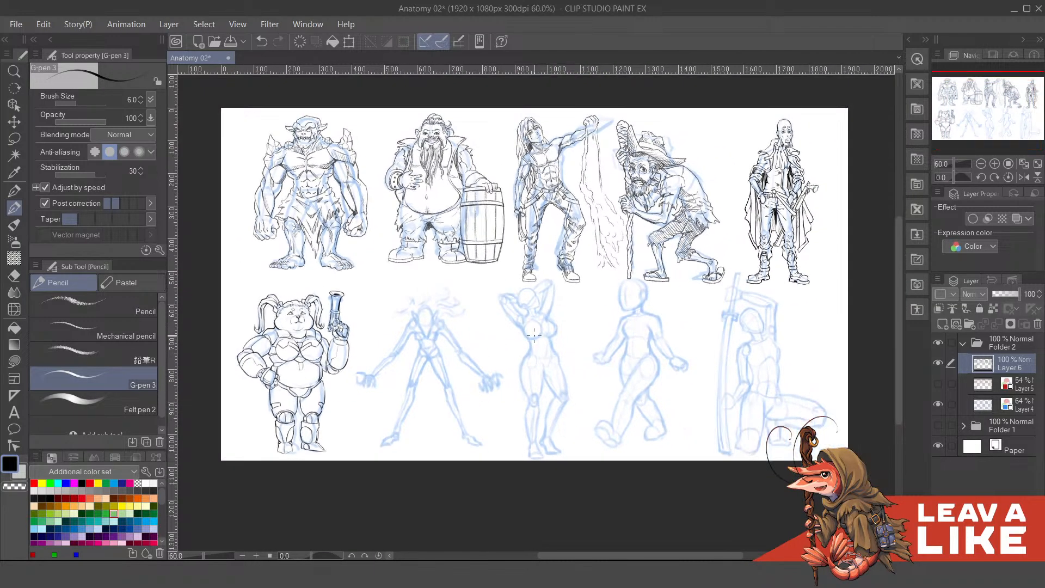
scroll(535, 322, up, 2)
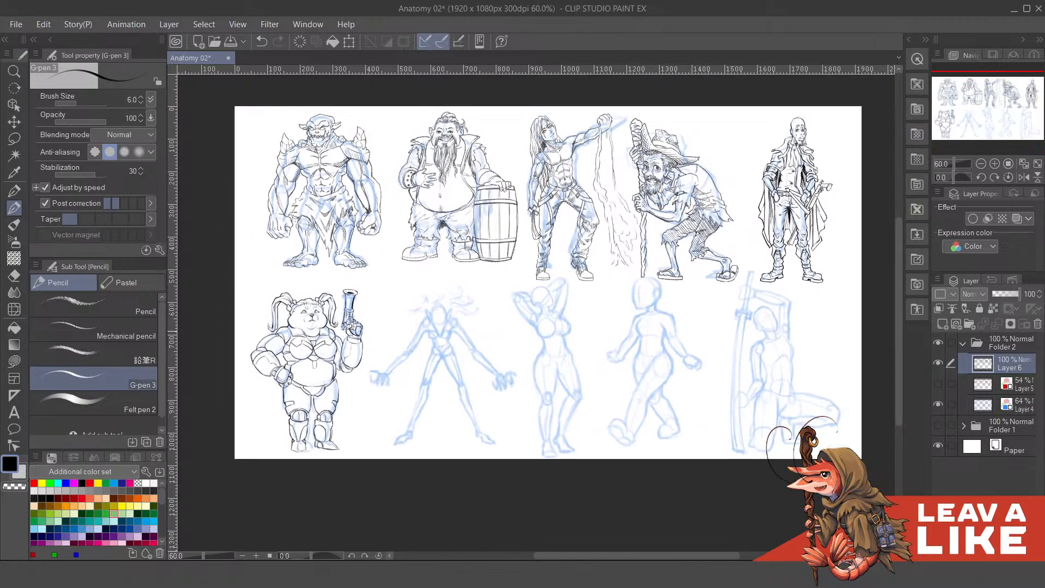
scroll(593, 343, down, 1)
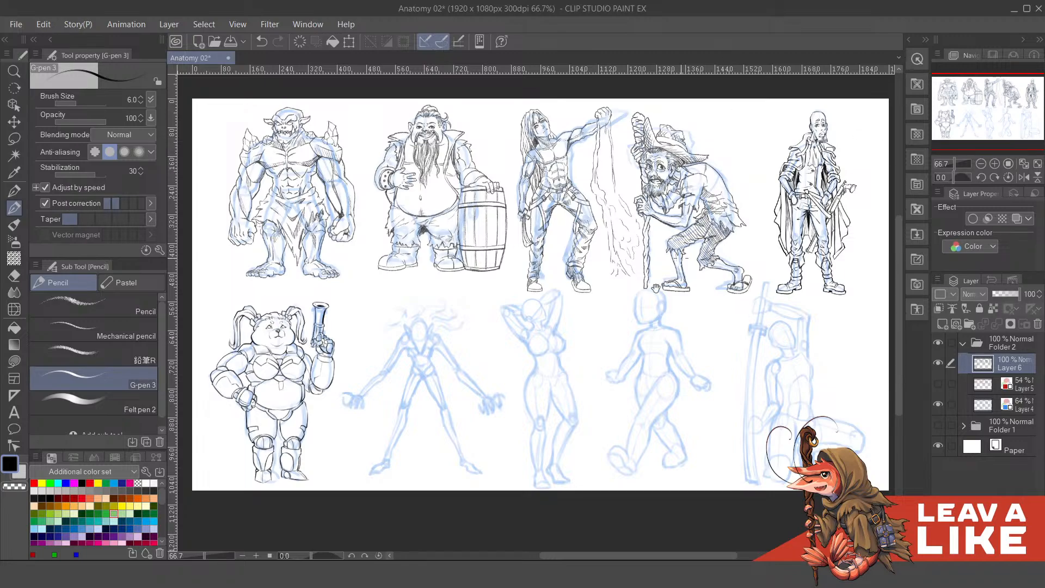
- Ink a short shadow stroke at the elbow of the armoured bear's gun arm, undoing the first attempt
drag(655, 288, 751, 298)
scroll(449, 377, up, 4)
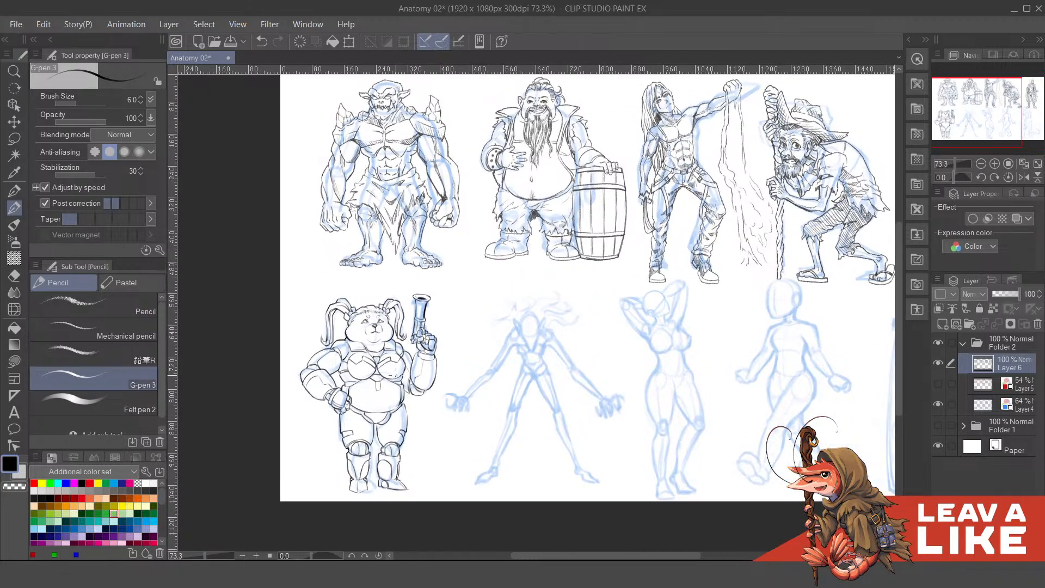
scroll(403, 374, up, 3)
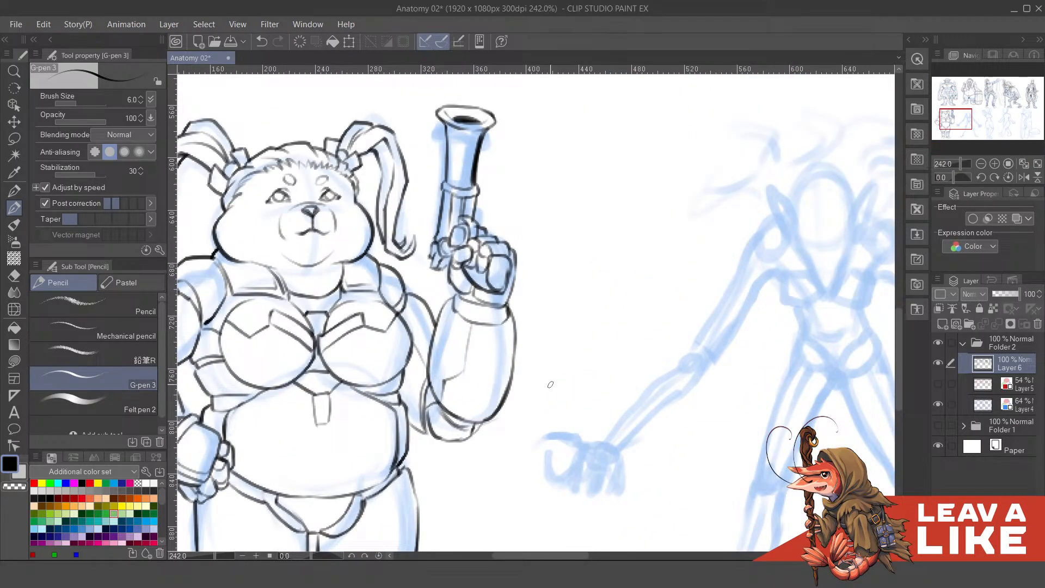
drag(506, 233, 647, 193)
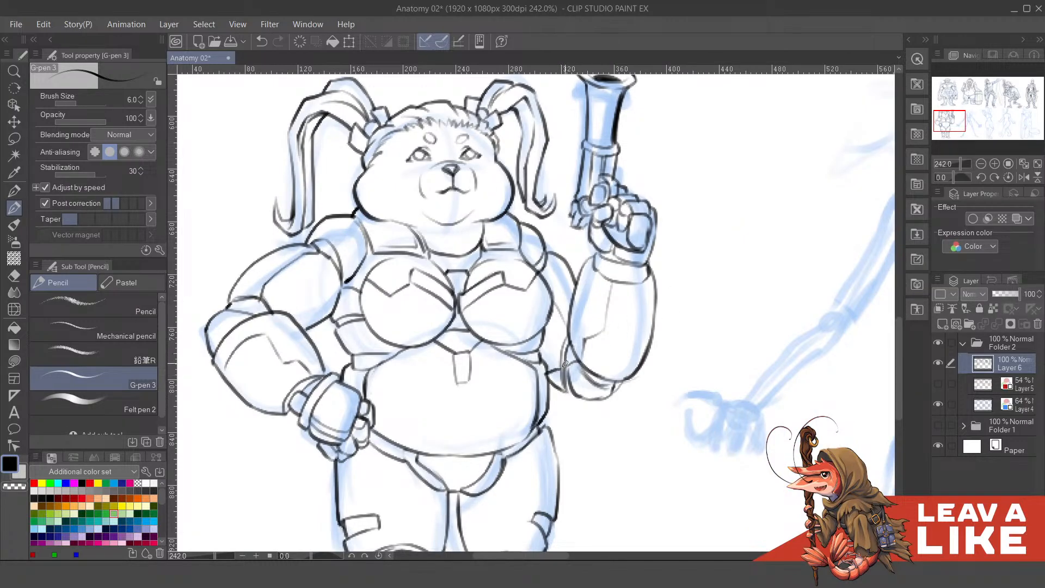
key(ctrl+z)
mouse_move(565, 382)
mouse_down()
mouse_move(574, 398)
mouse_move(567, 348)
mouse_up()
scroll(584, 304, down, 3)
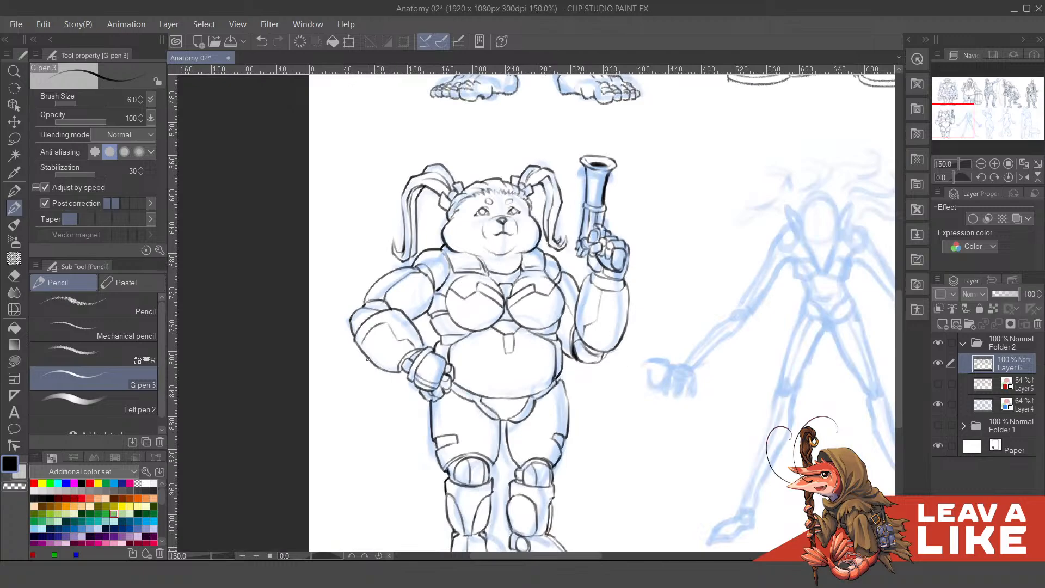
- Clean up the lower outline of the bear's raised elbow, switching between transparent colour and black and undoing one stroke
scroll(501, 362, up, 1)
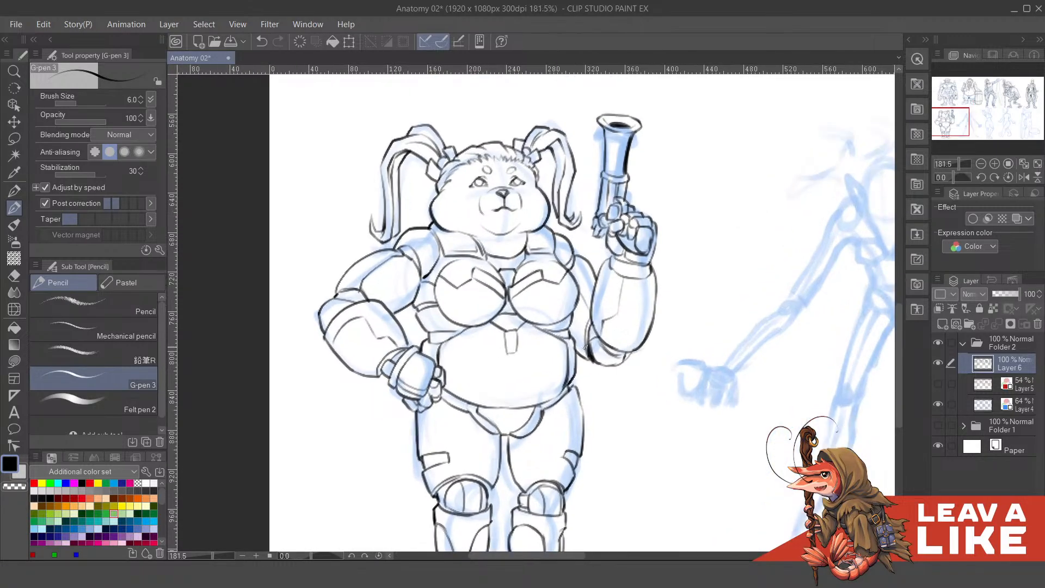
scroll(586, 346, up, 4)
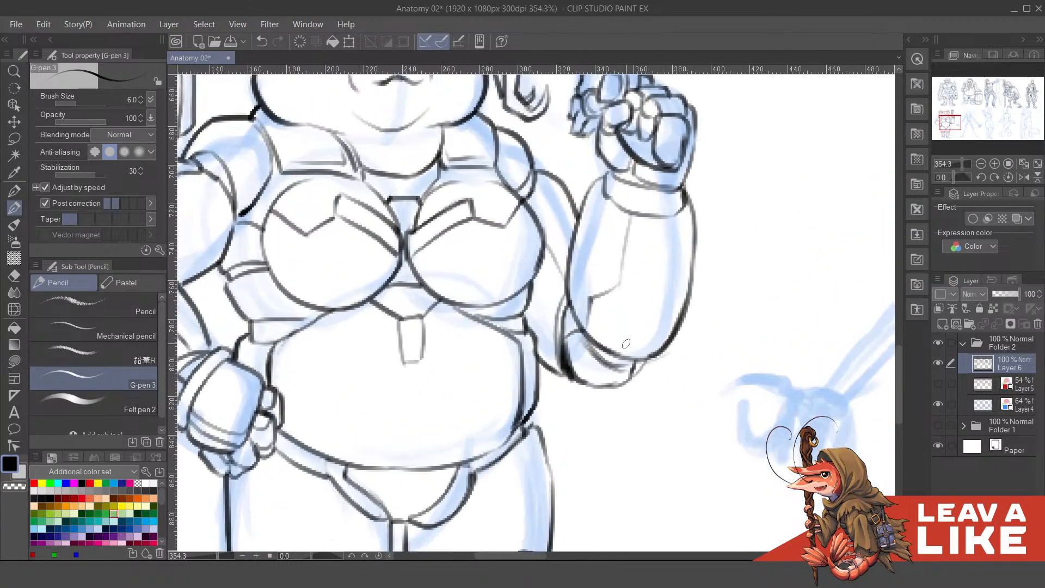
key(c)
mouse_move(612, 383)
mouse_down()
mouse_move(650, 387)
mouse_move(637, 368)
mouse_move(654, 388)
mouse_move(661, 352)
mouse_move(666, 374)
mouse_move(652, 380)
mouse_move(672, 370)
mouse_move(659, 381)
mouse_move(674, 360)
mouse_up()
key(c)
key(ctrl+z)
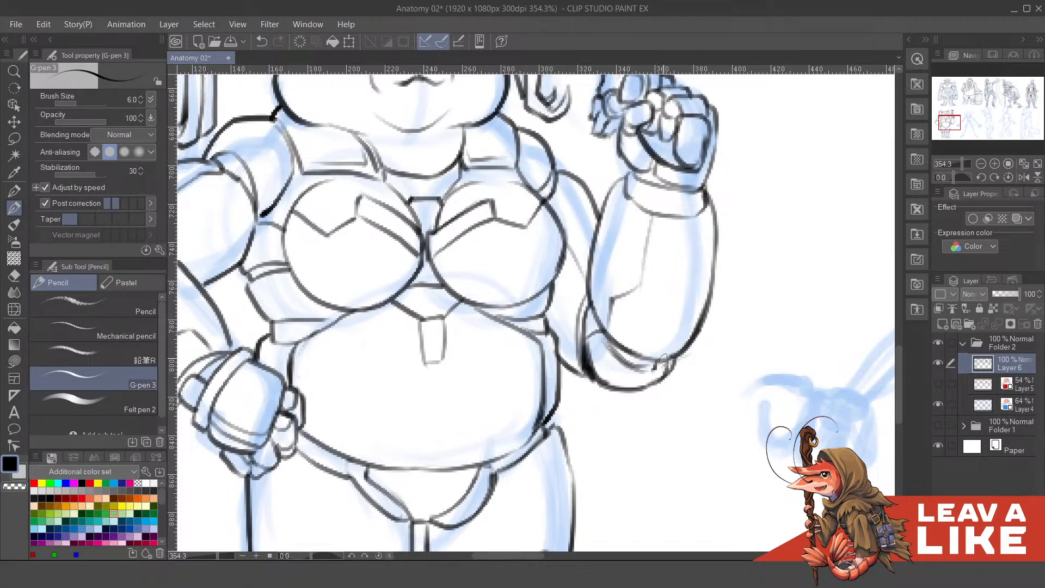
scroll(675, 302, down, 4)
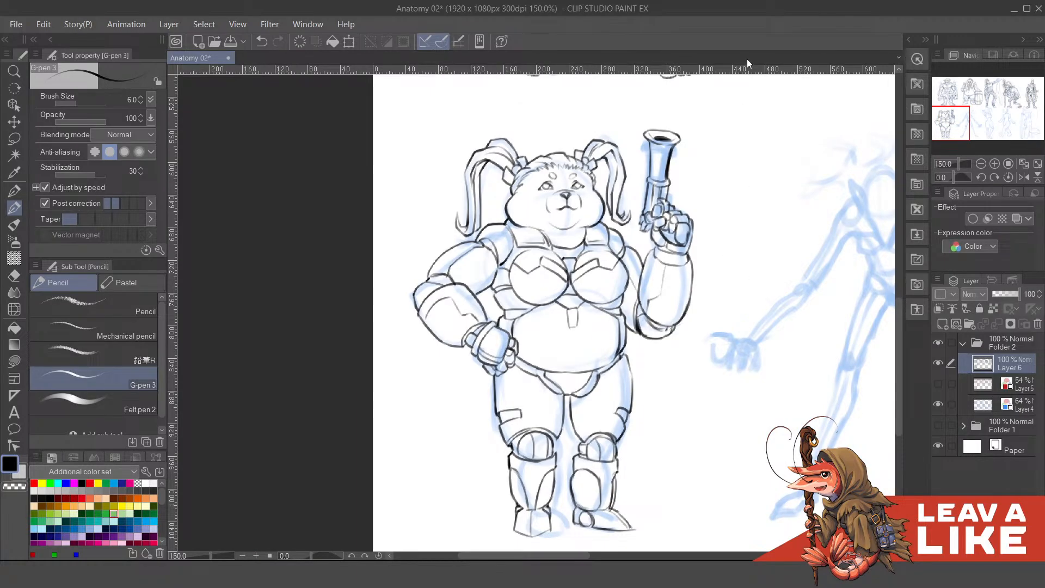
- Inspect the armoured bear against the thin long-armed creature and the posing woman sketched beside it
drag(761, 303, 670, 310)
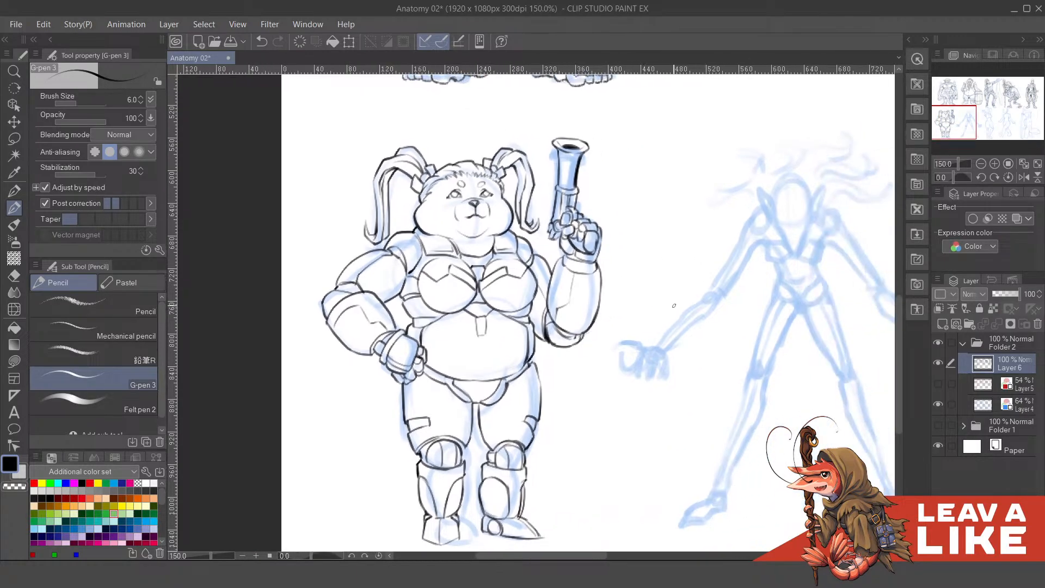
scroll(735, 357, down, 1)
drag(737, 358, 571, 361)
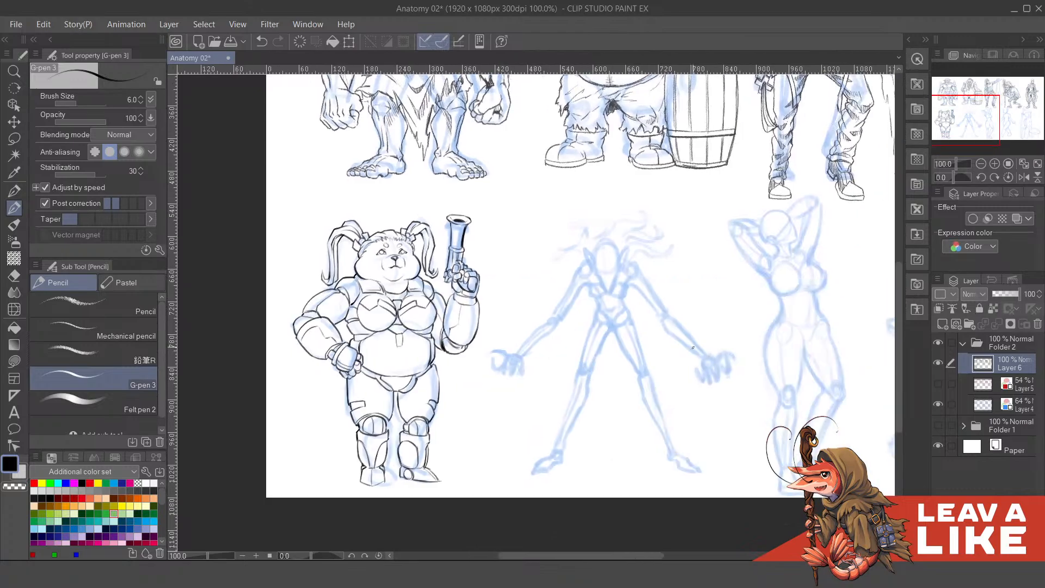
scroll(754, 365, down, 1)
drag(754, 365, 674, 353)
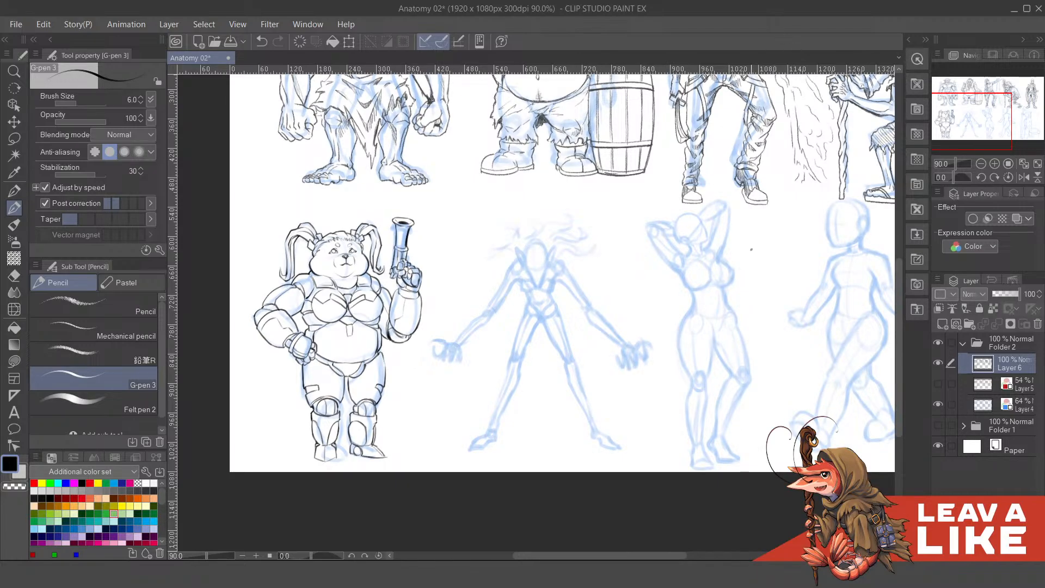
drag(751, 249, 743, 288)
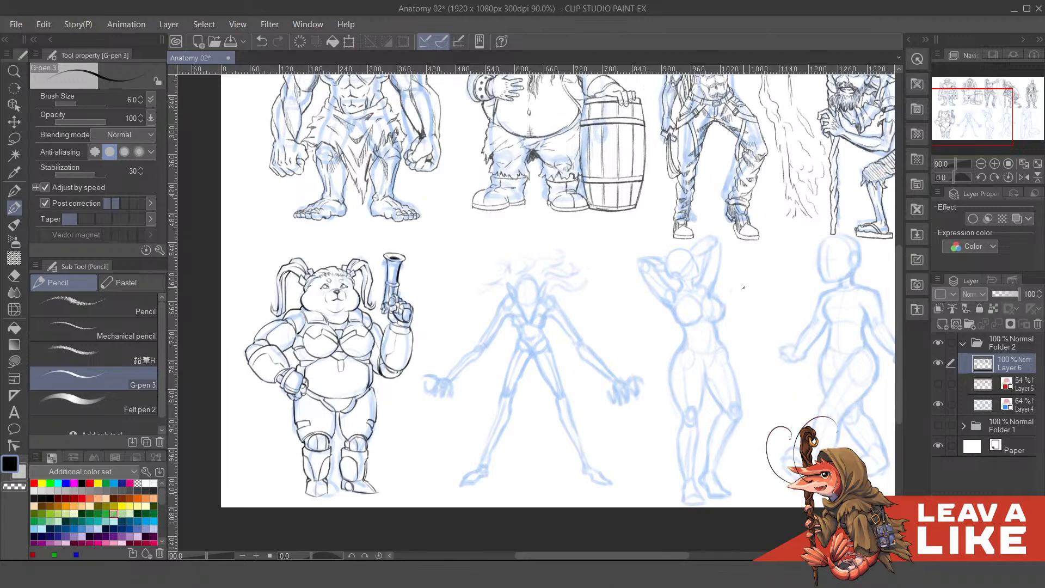
drag(796, 329, 783, 301)
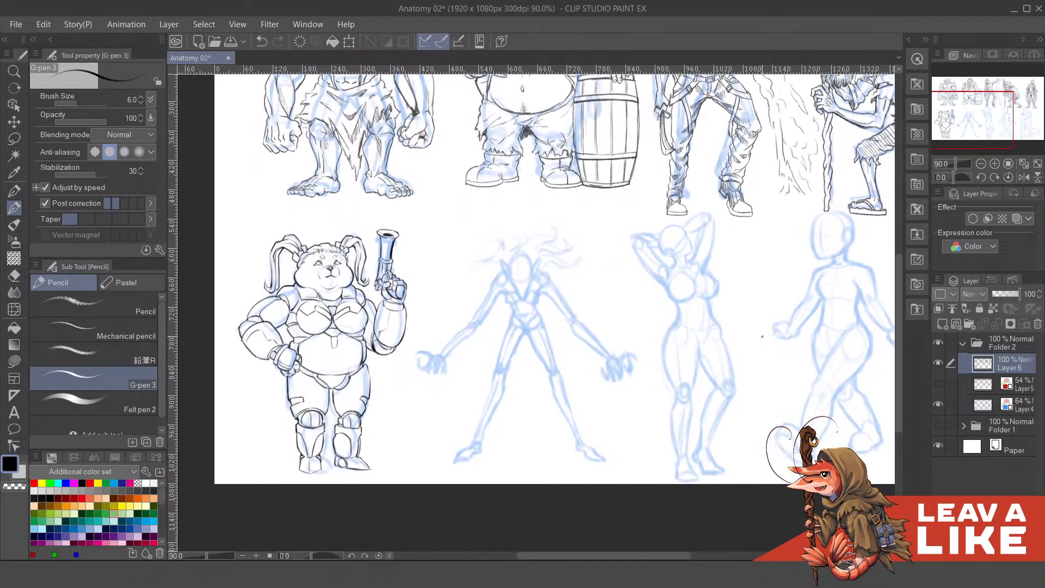
drag(539, 392, 611, 370)
drag(679, 368, 670, 378)
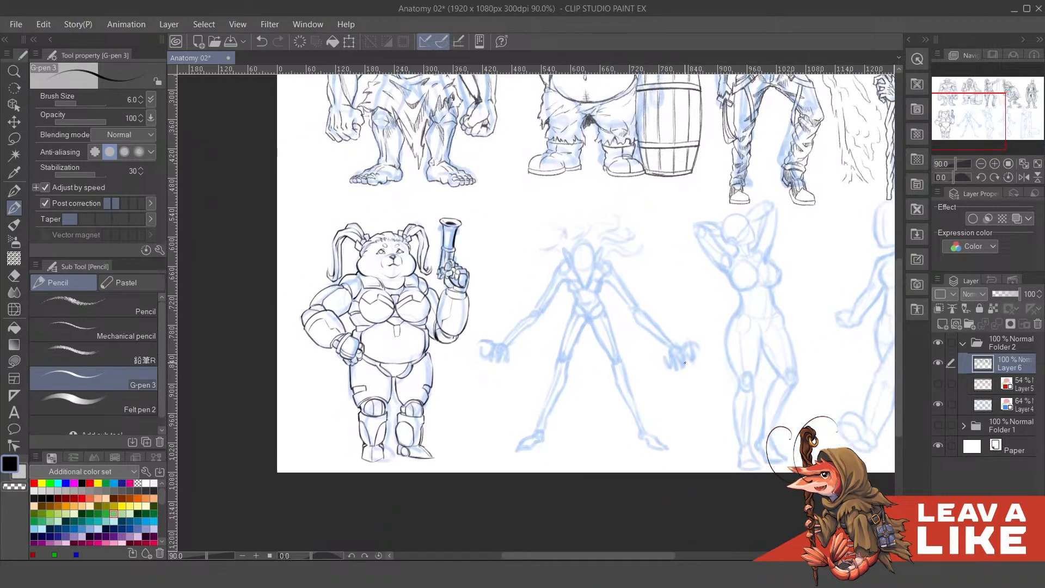
drag(729, 346, 691, 375)
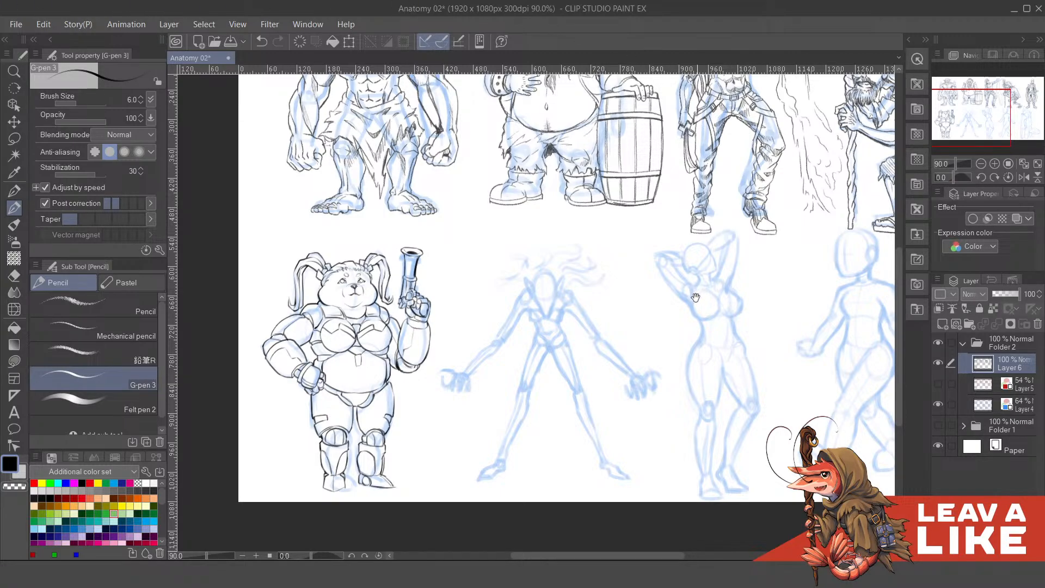
- Hide the blue pose sketches on Layer 4 to show only the inked line art of the whole sheet
drag(696, 298, 639, 315)
scroll(639, 316, down, 3)
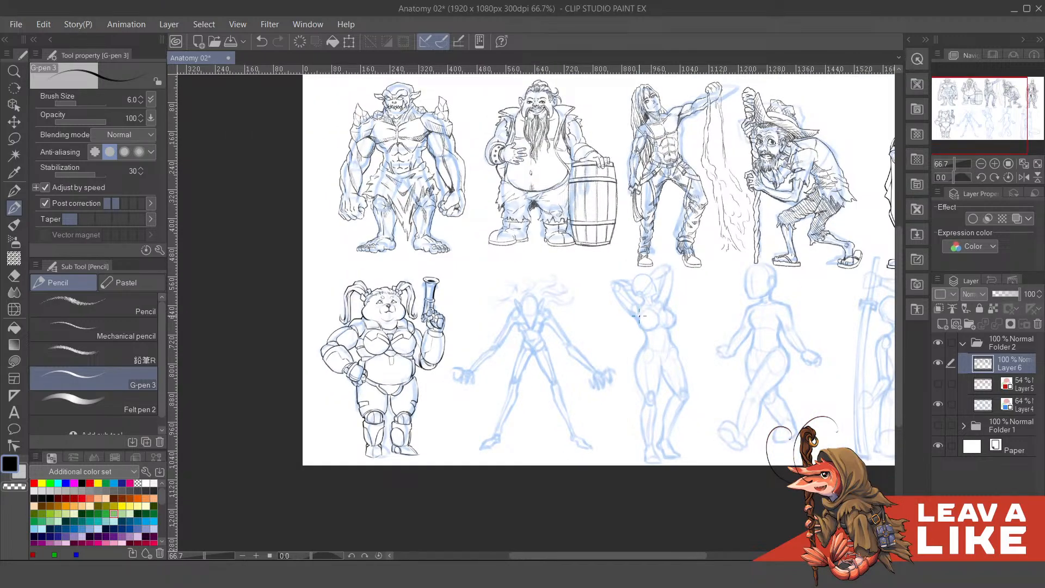
scroll(645, 315, up, 2)
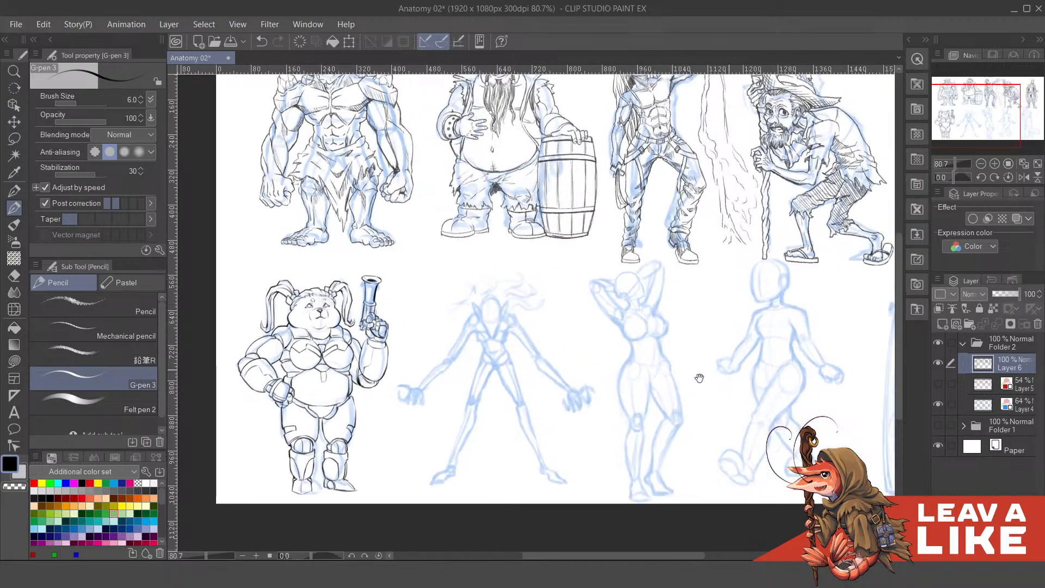
scroll(686, 366, down, 4)
scroll(682, 363, up, 1)
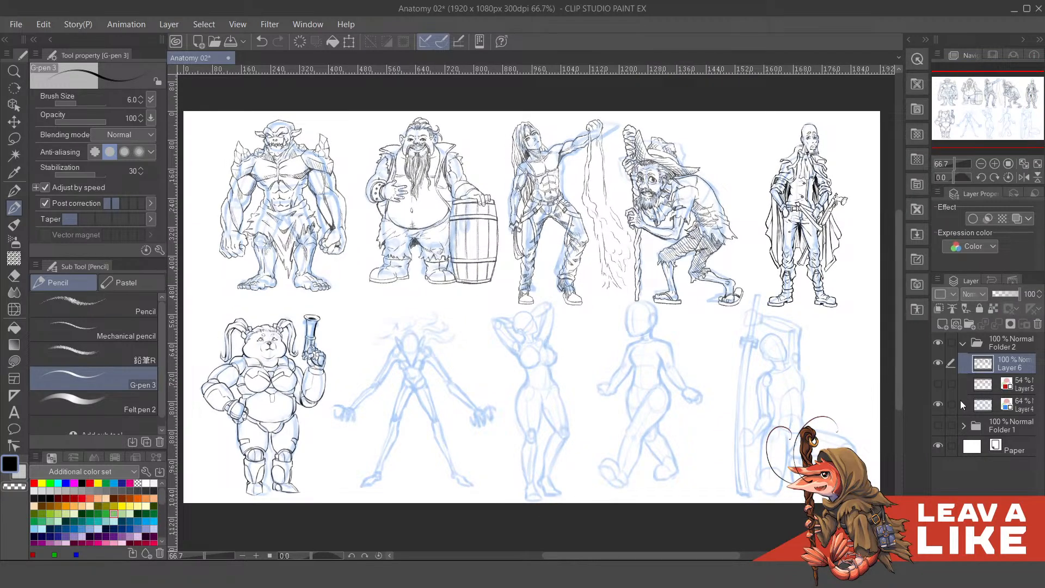
click(941, 404)
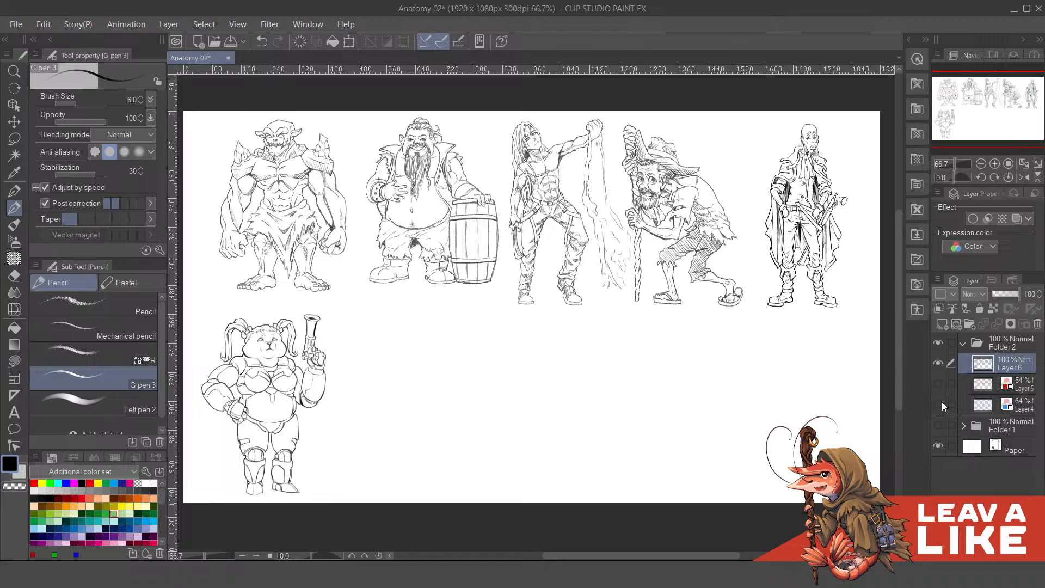
- Review the clean line art of the upper row and the armoured bear, hiding all palettes to enlarge the canvas view
drag(564, 288, 572, 289)
drag(676, 397, 661, 395)
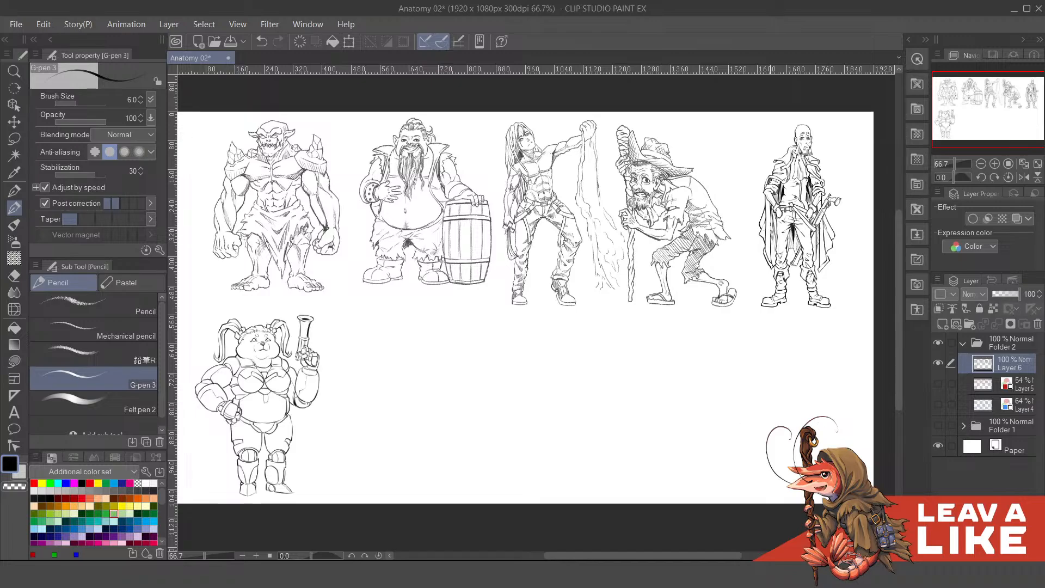
drag(706, 334, 714, 325)
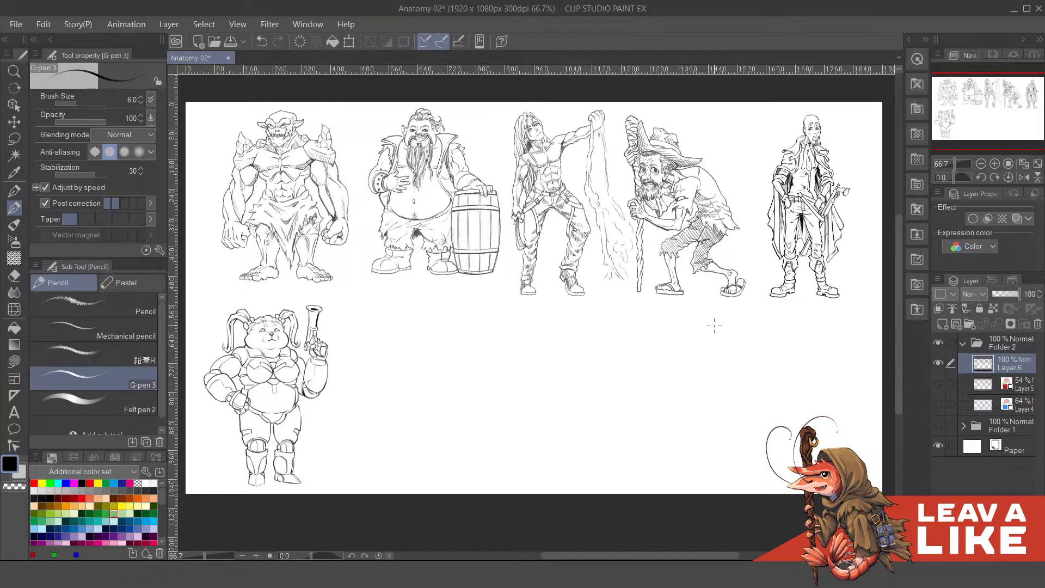
drag(642, 364, 640, 382)
scroll(497, 332, up, 2)
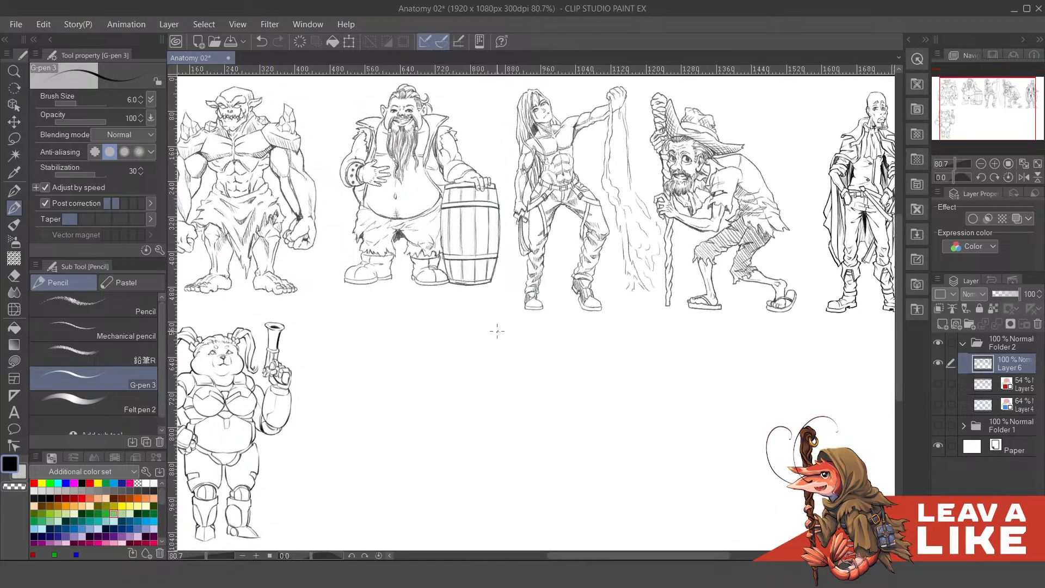
drag(534, 339, 545, 340)
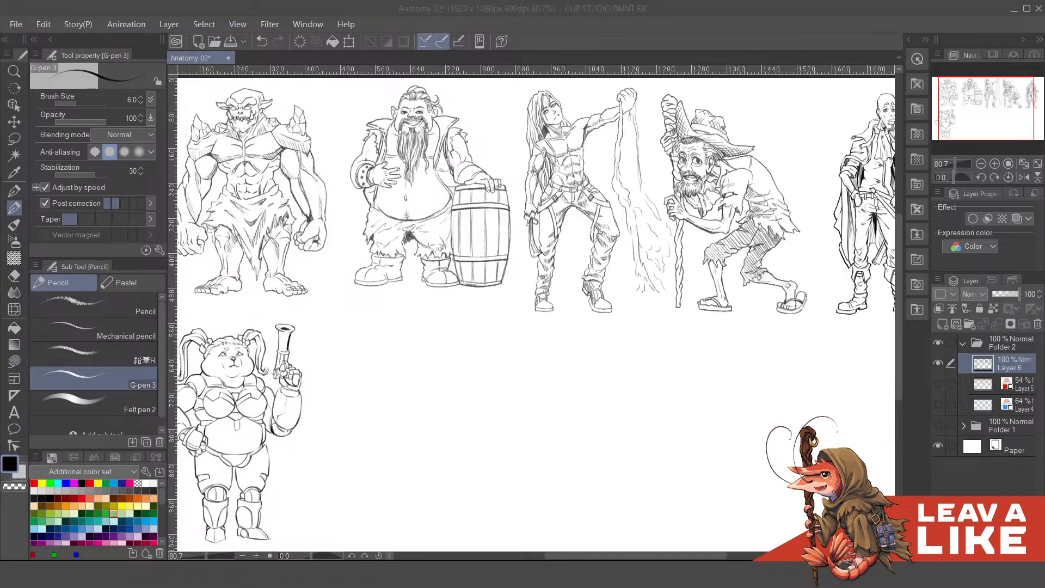
click(811, 403)
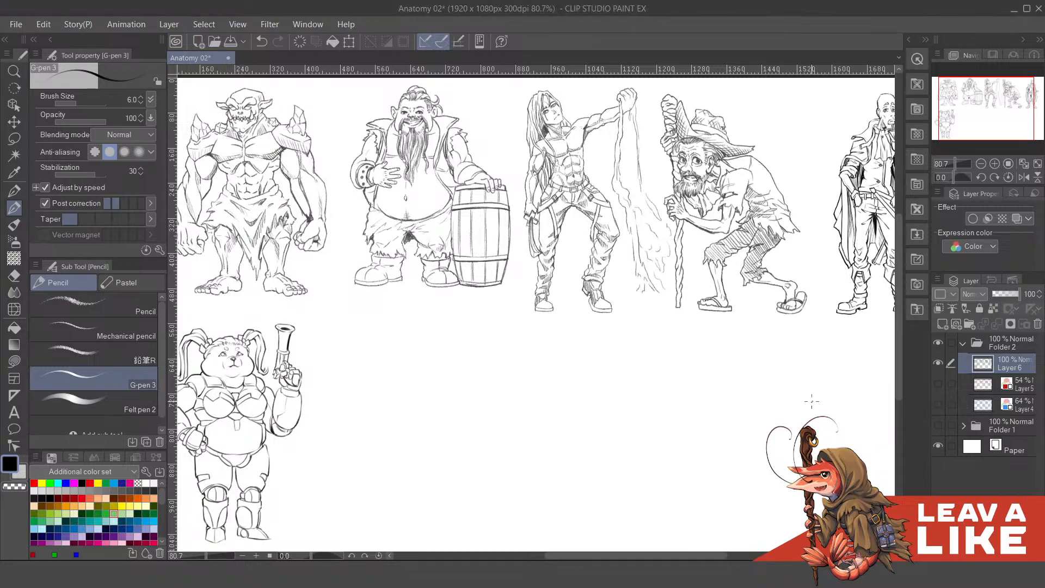
key(Tab)
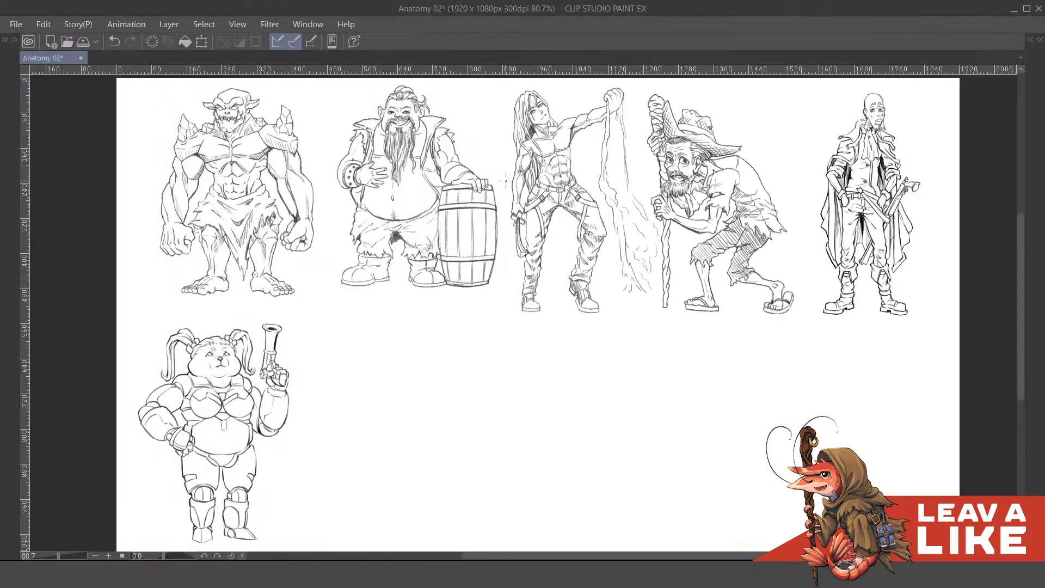